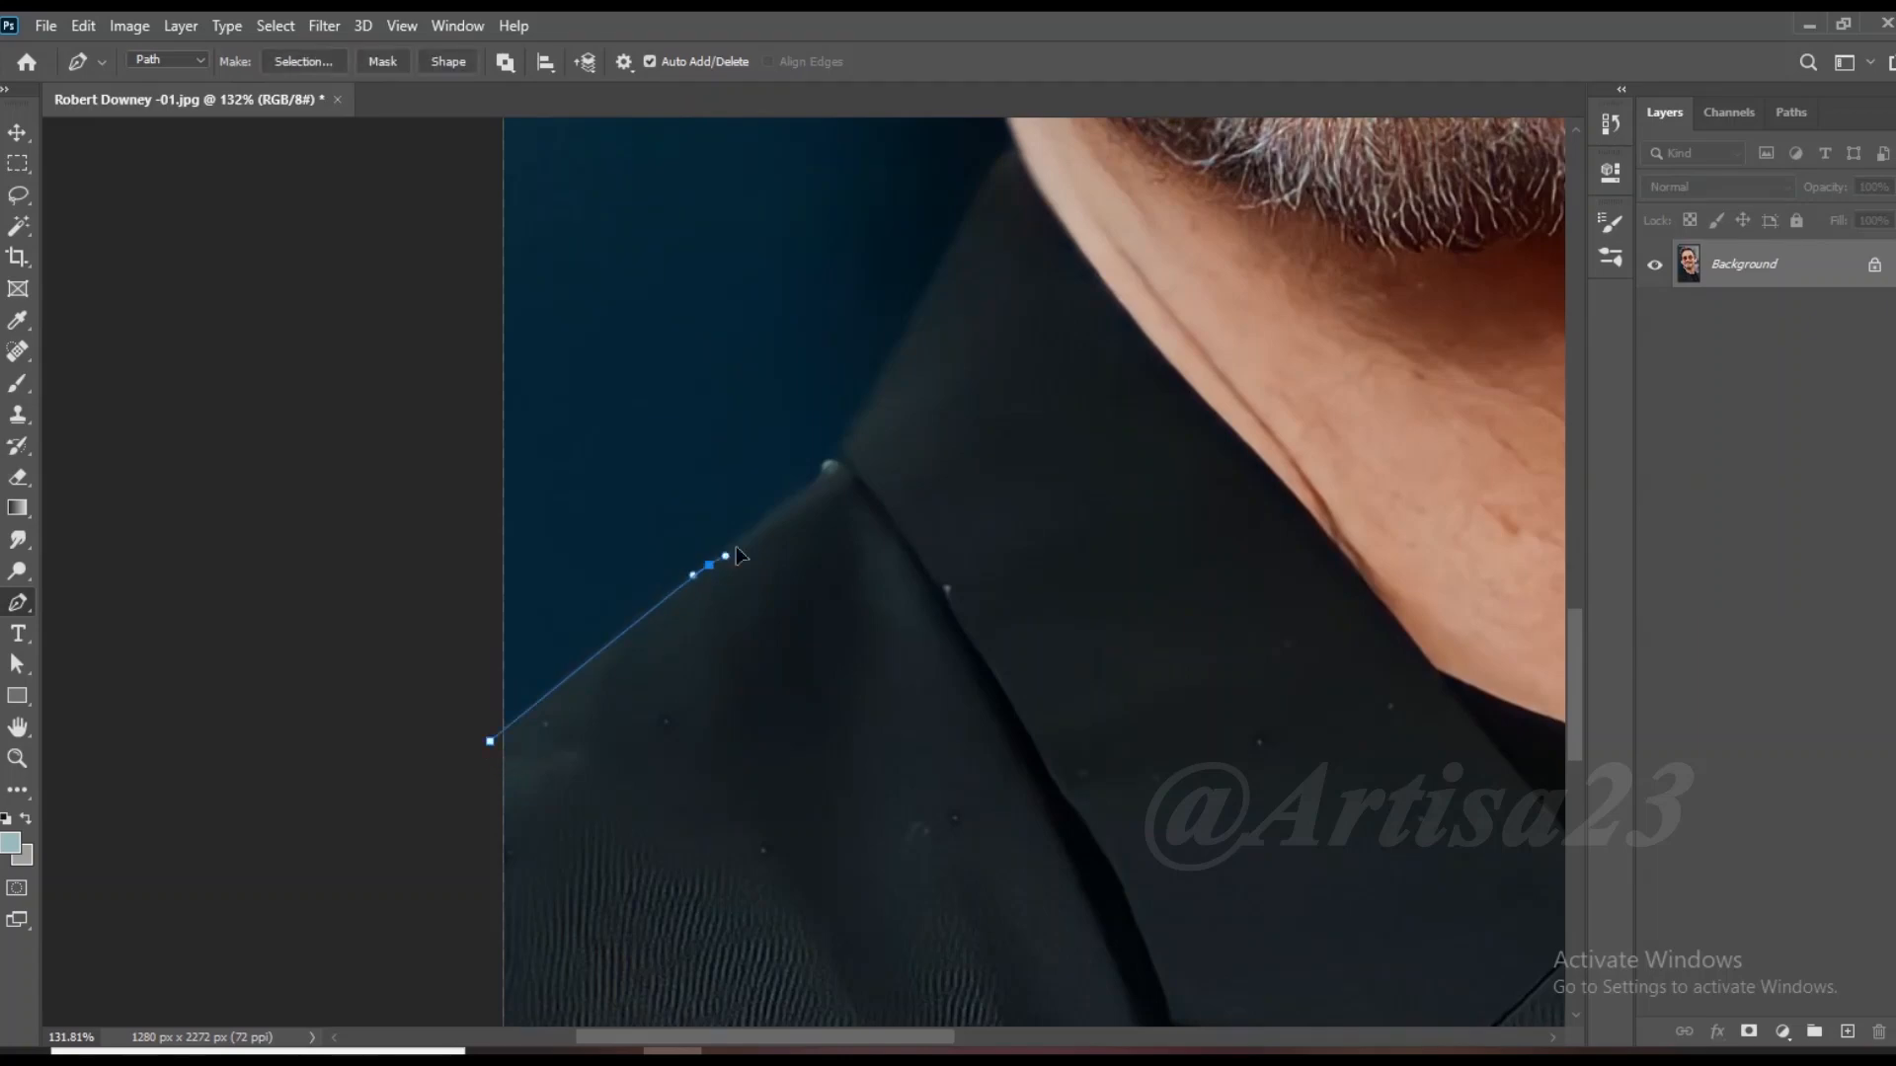
# Step: Trace the pen path along the jacket's left shoulder and up the collar edge to the neck
pyautogui.scroll(7, 671, 783)
pyautogui.moveTo(855, 460)
pyautogui.mouseDown()
pyautogui.moveTo(672, 783)
pyautogui.moveTo(686, 677)
pyautogui.moveTo(660, 710)
pyautogui.mouseUp()
pyautogui.moveTo(736, 557); pyautogui.dragTo(757, 525)
pyautogui.moveTo(773, 509); pyautogui.dragTo(651, 807)
pyautogui.scroll(-4, 636, 513)
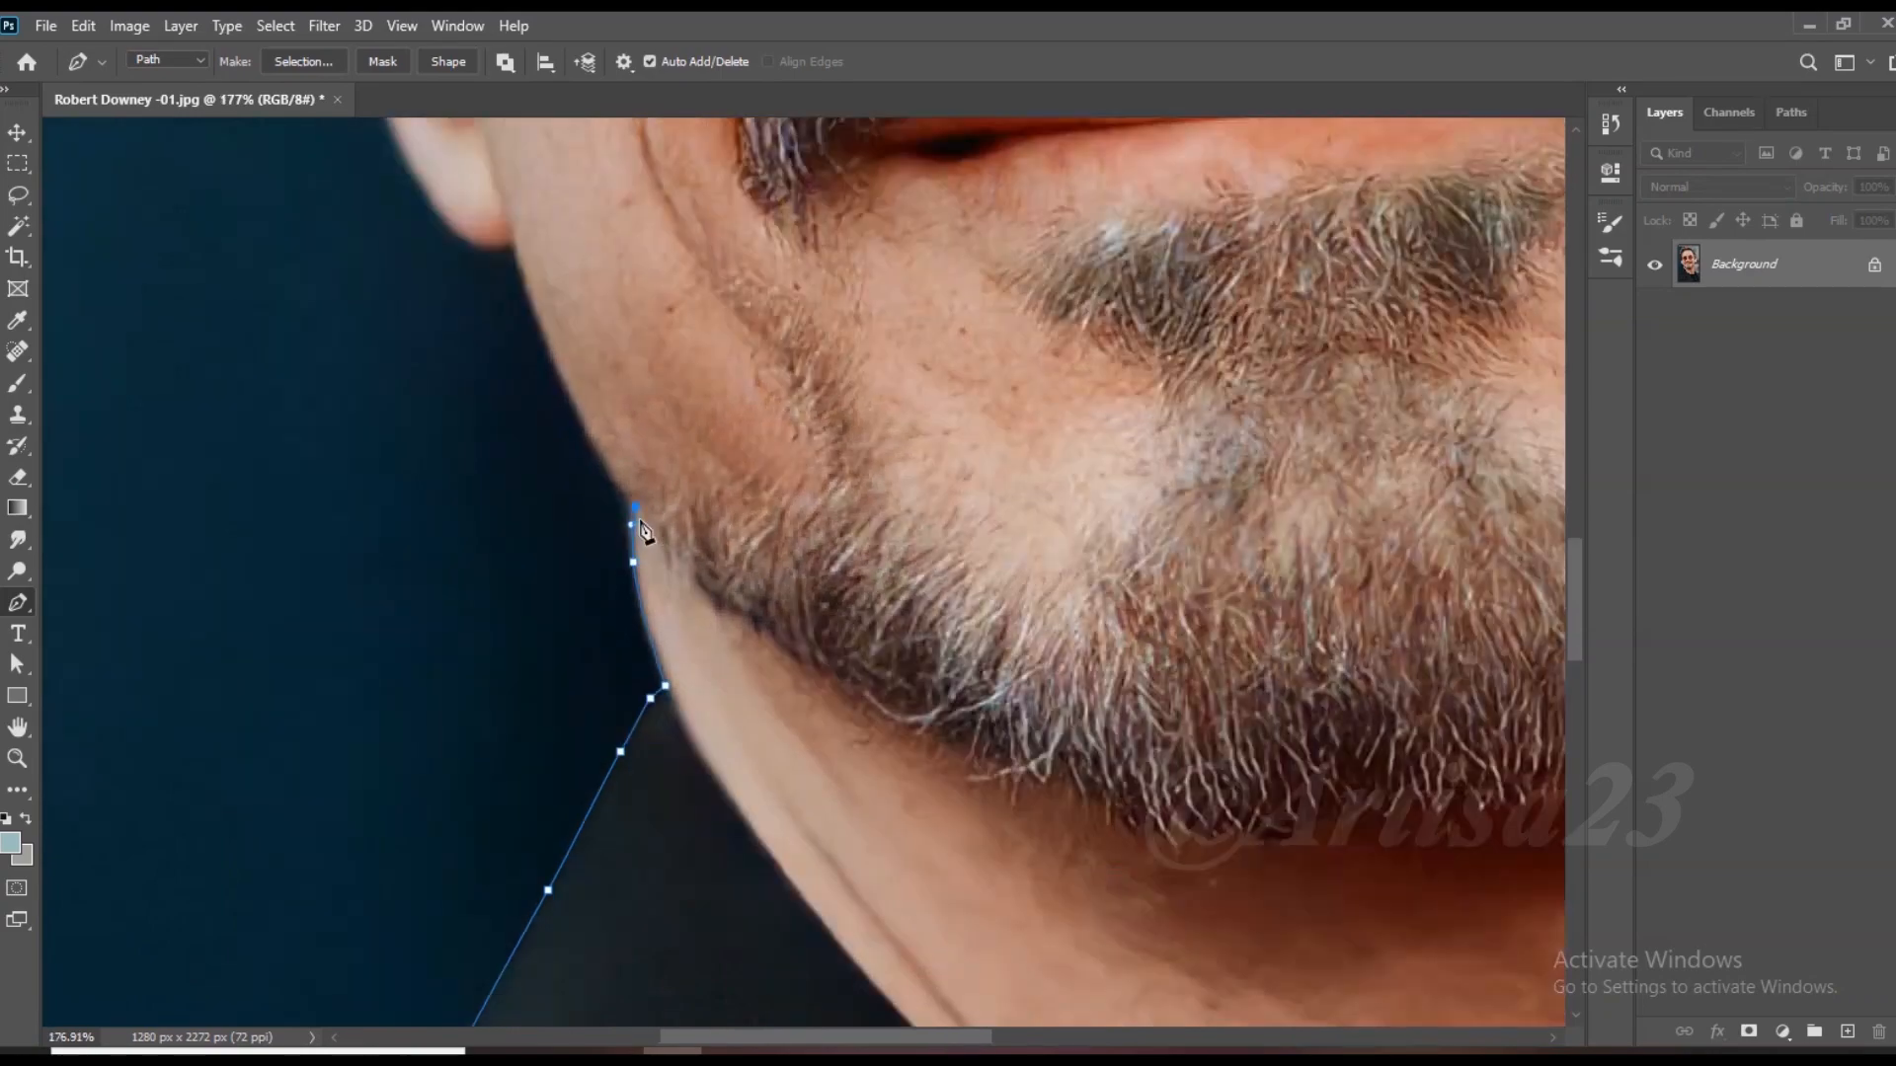
# Step: Continue the pen path past the beard and up the left jawline towards the earlobe
pyautogui.moveTo(637, 514); pyautogui.dragTo(660, 585)
pyautogui.scroll(1, 655, 562)
pyautogui.click(605, 483)
pyautogui.hotkey('ctrl', 'z')
pyautogui.scroll(7, 623, 509)
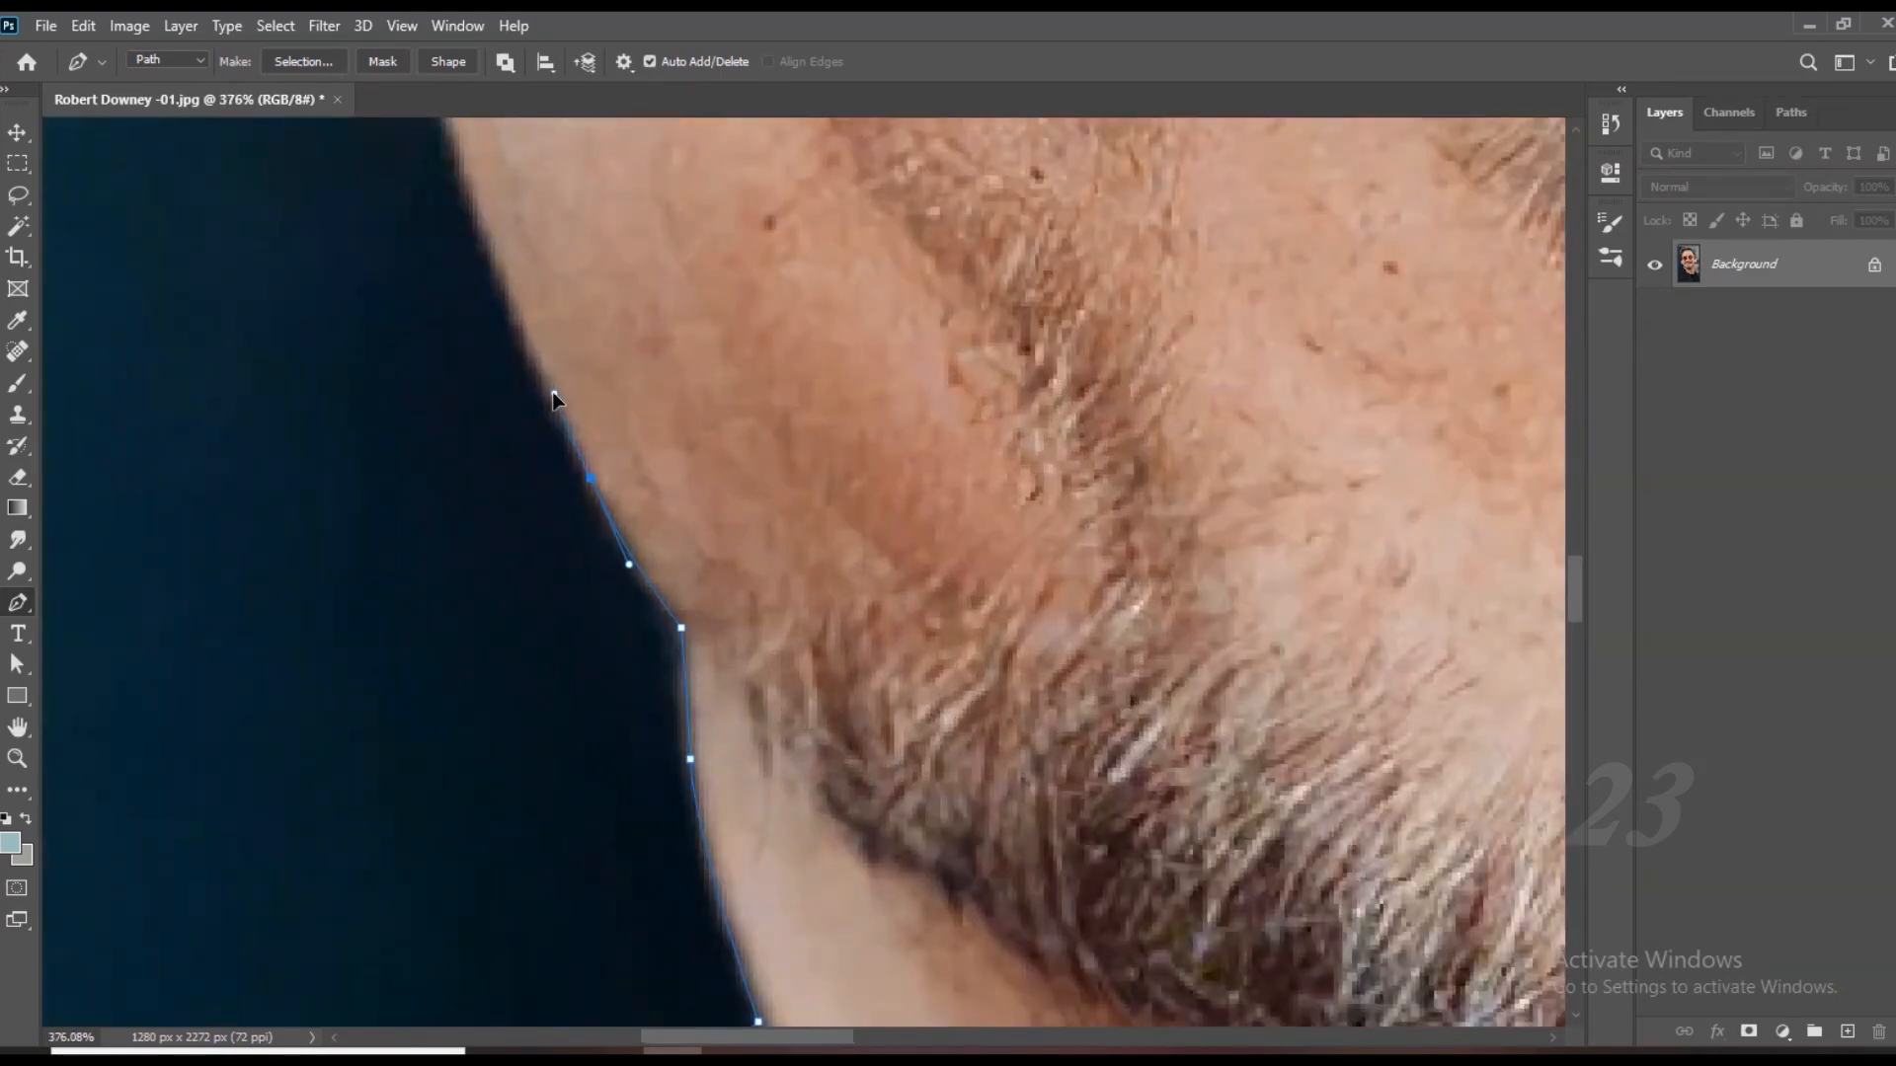
pyautogui.moveTo(553, 391); pyautogui.dragTo(695, 800)
pyautogui.scroll(2, 589, 528)
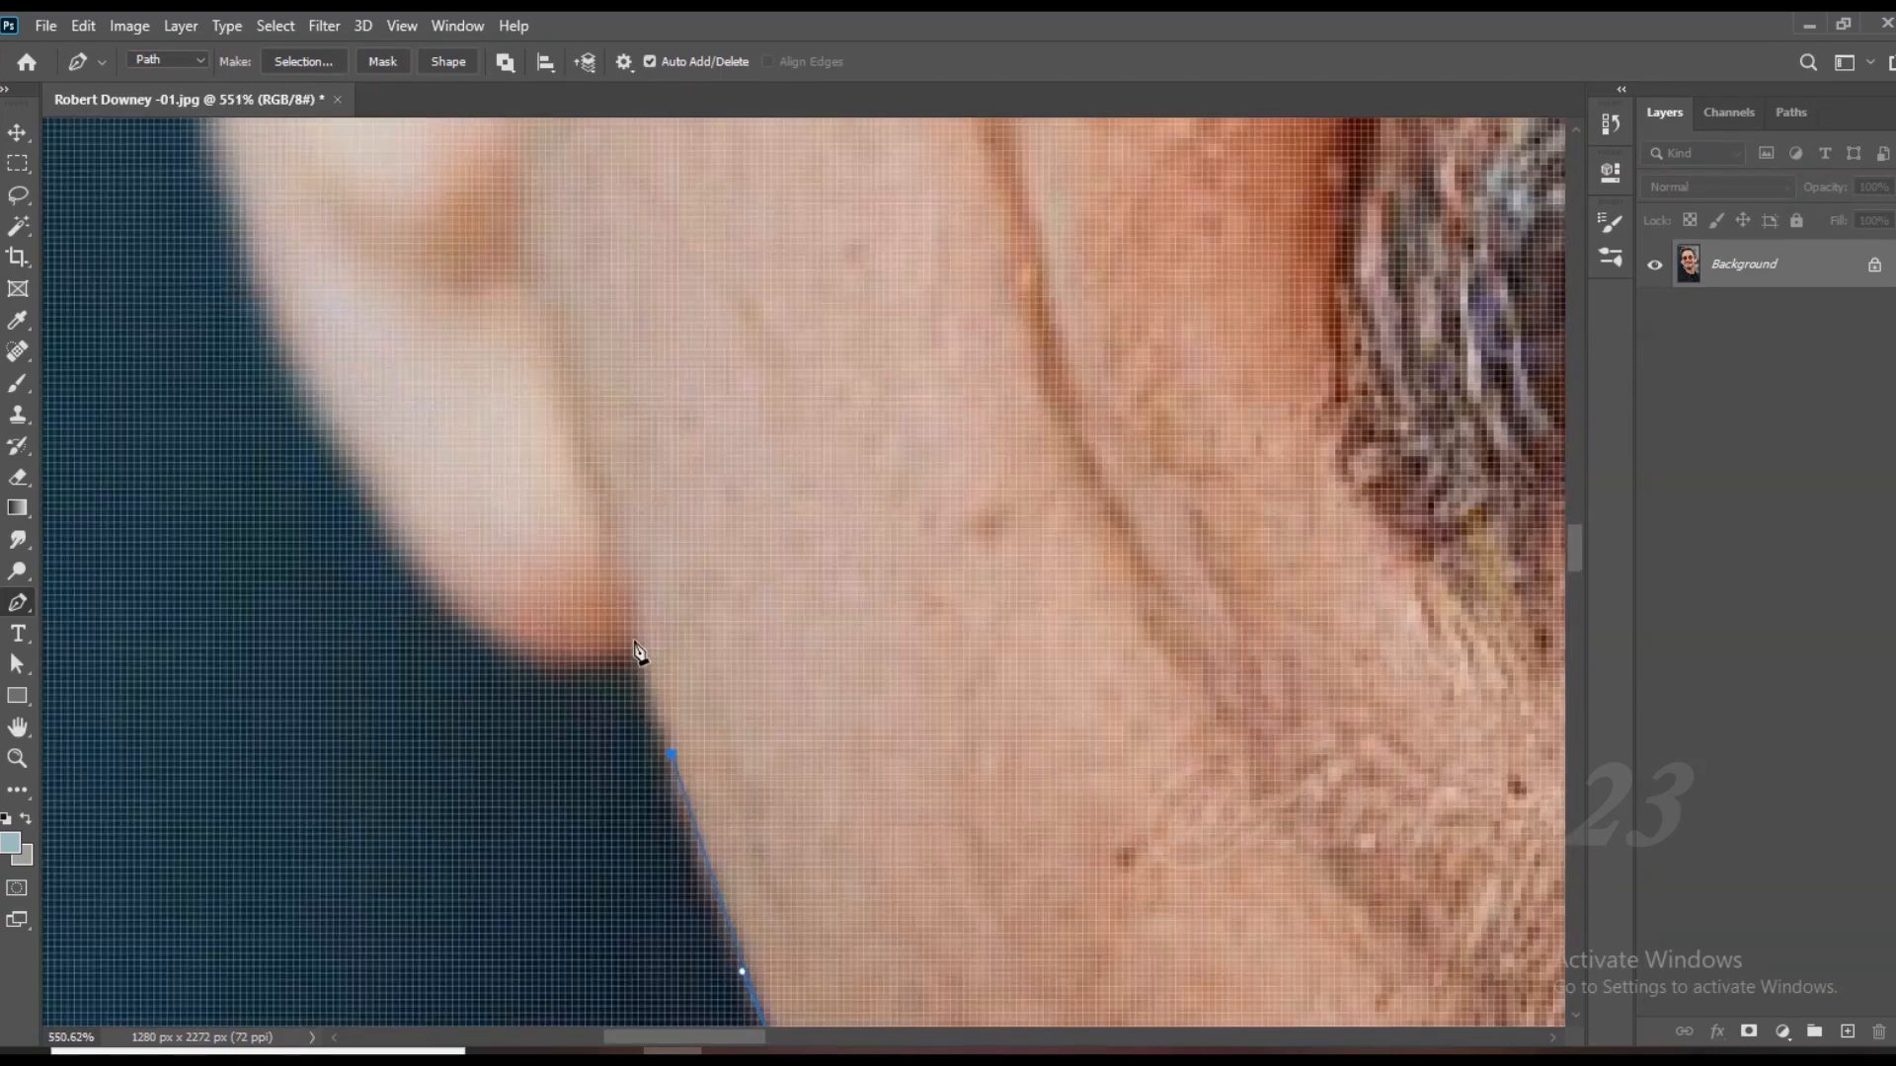
# Step: Trace the pen path around the left earlobe and up the outer edge of the ear
pyautogui.moveTo(356, 494); pyautogui.dragTo(585, 819)
pyautogui.moveTo(506, 660); pyautogui.dragTo(485, 606)
pyautogui.scroll(-2, 484, 636)
pyautogui.moveTo(440, 438); pyautogui.dragTo(423, 401)
pyautogui.hotkey('ctrl', 'z')
pyautogui.moveTo(449, 477); pyautogui.dragTo(435, 437)
pyautogui.moveTo(402, 369); pyautogui.dragTo(476, 655)
pyautogui.moveTo(401, 229); pyautogui.dragTo(481, 618)
pyautogui.moveTo(436, 444); pyautogui.dragTo(396, 363)
pyautogui.moveTo(393, 182); pyautogui.dragTo(399, 166)
pyautogui.moveTo(417, 136); pyautogui.dragTo(419, 463)
# Step: Extend the pen path from the top of the left ear along the side hair
pyautogui.click(392, 300)
pyautogui.click(365, 241)
pyautogui.click(350, 259)
pyautogui.moveTo(361, 131); pyautogui.dragTo(418, 518)
pyautogui.scroll(-3, 419, 518)
pyautogui.moveTo(379, 307); pyautogui.dragTo(364, 264)
pyautogui.click(354, 285)
pyautogui.moveTo(387, 331); pyautogui.dragTo(495, 715)
pyautogui.moveTo(419, 502); pyautogui.dragTo(401, 435)
pyautogui.moveTo(391, 187); pyautogui.dragTo(376, 451)
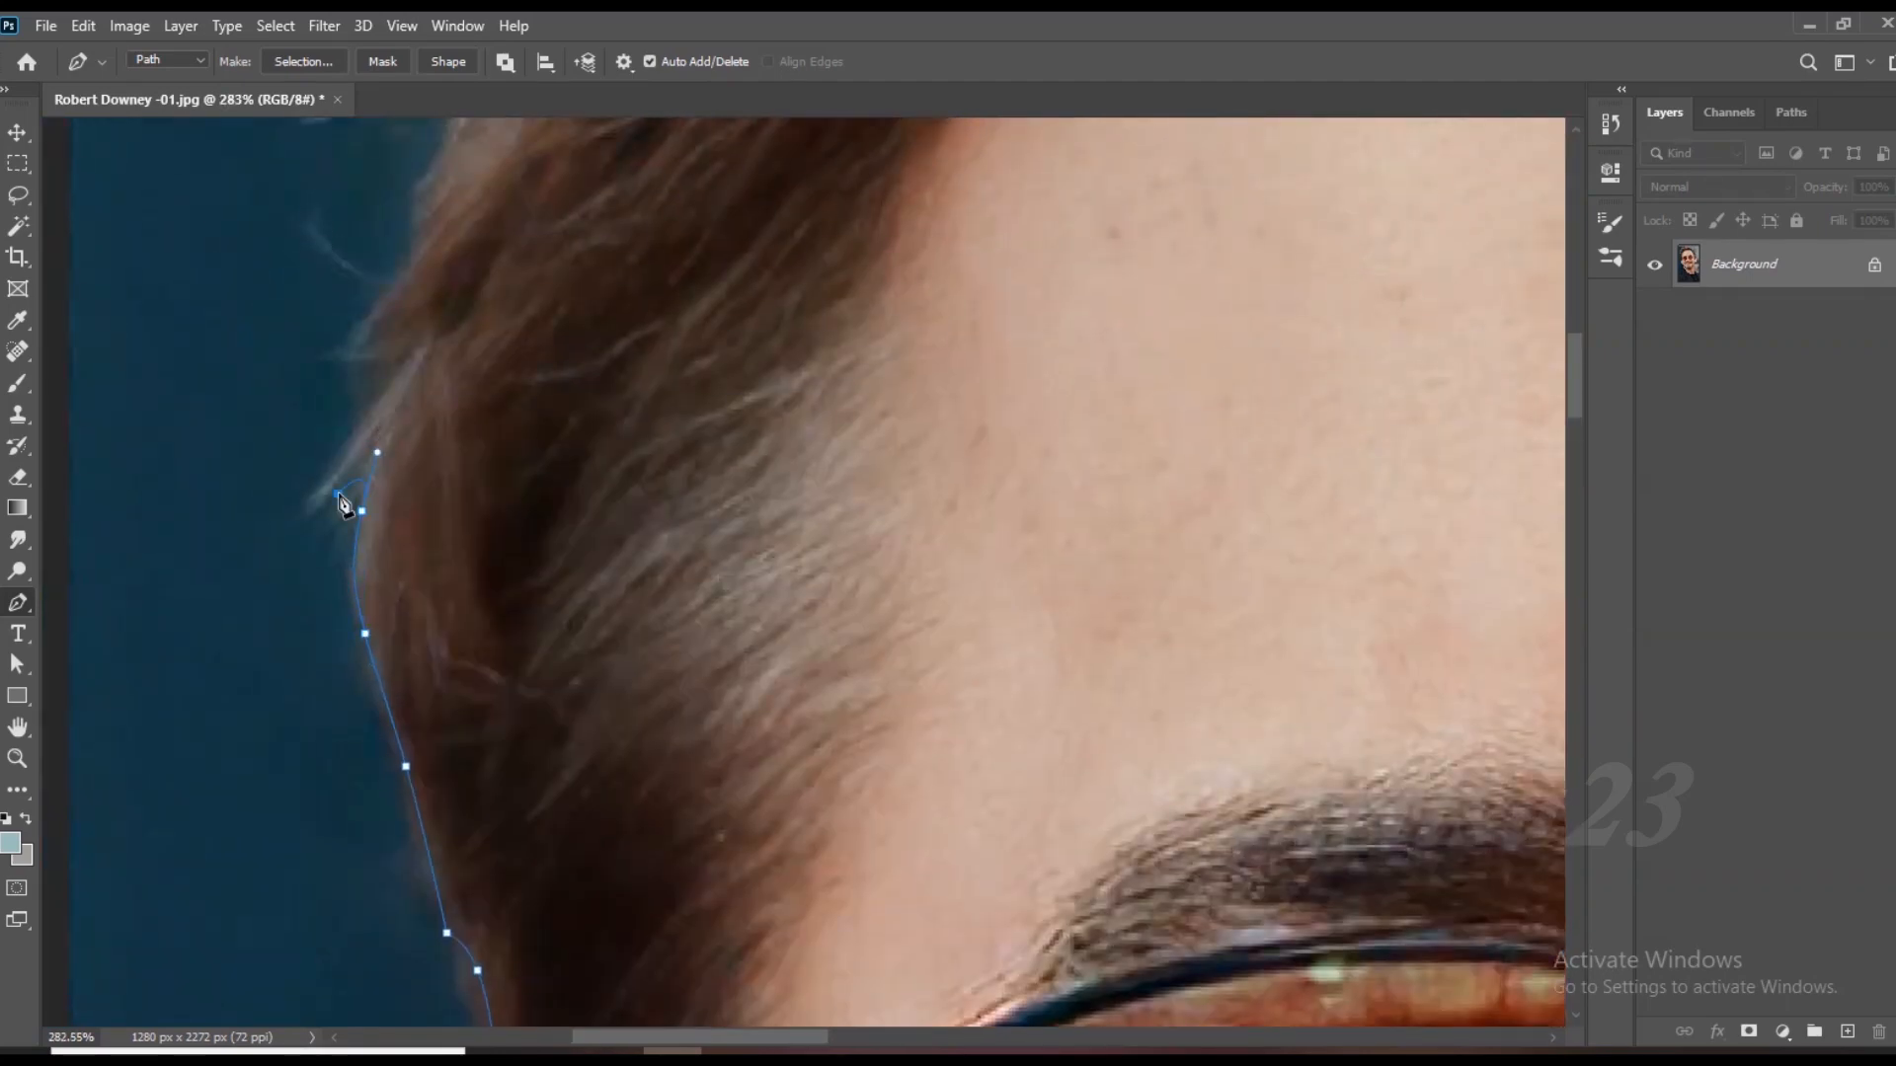
# Step: Trace the small hair strands sticking out beside the left temple with pen anchor points
pyautogui.moveTo(400, 237); pyautogui.dragTo(342, 508)
pyautogui.moveTo(348, 511); pyautogui.dragTo(355, 466)
pyautogui.click(365, 433)
pyautogui.click(393, 385)
pyautogui.click(406, 351)
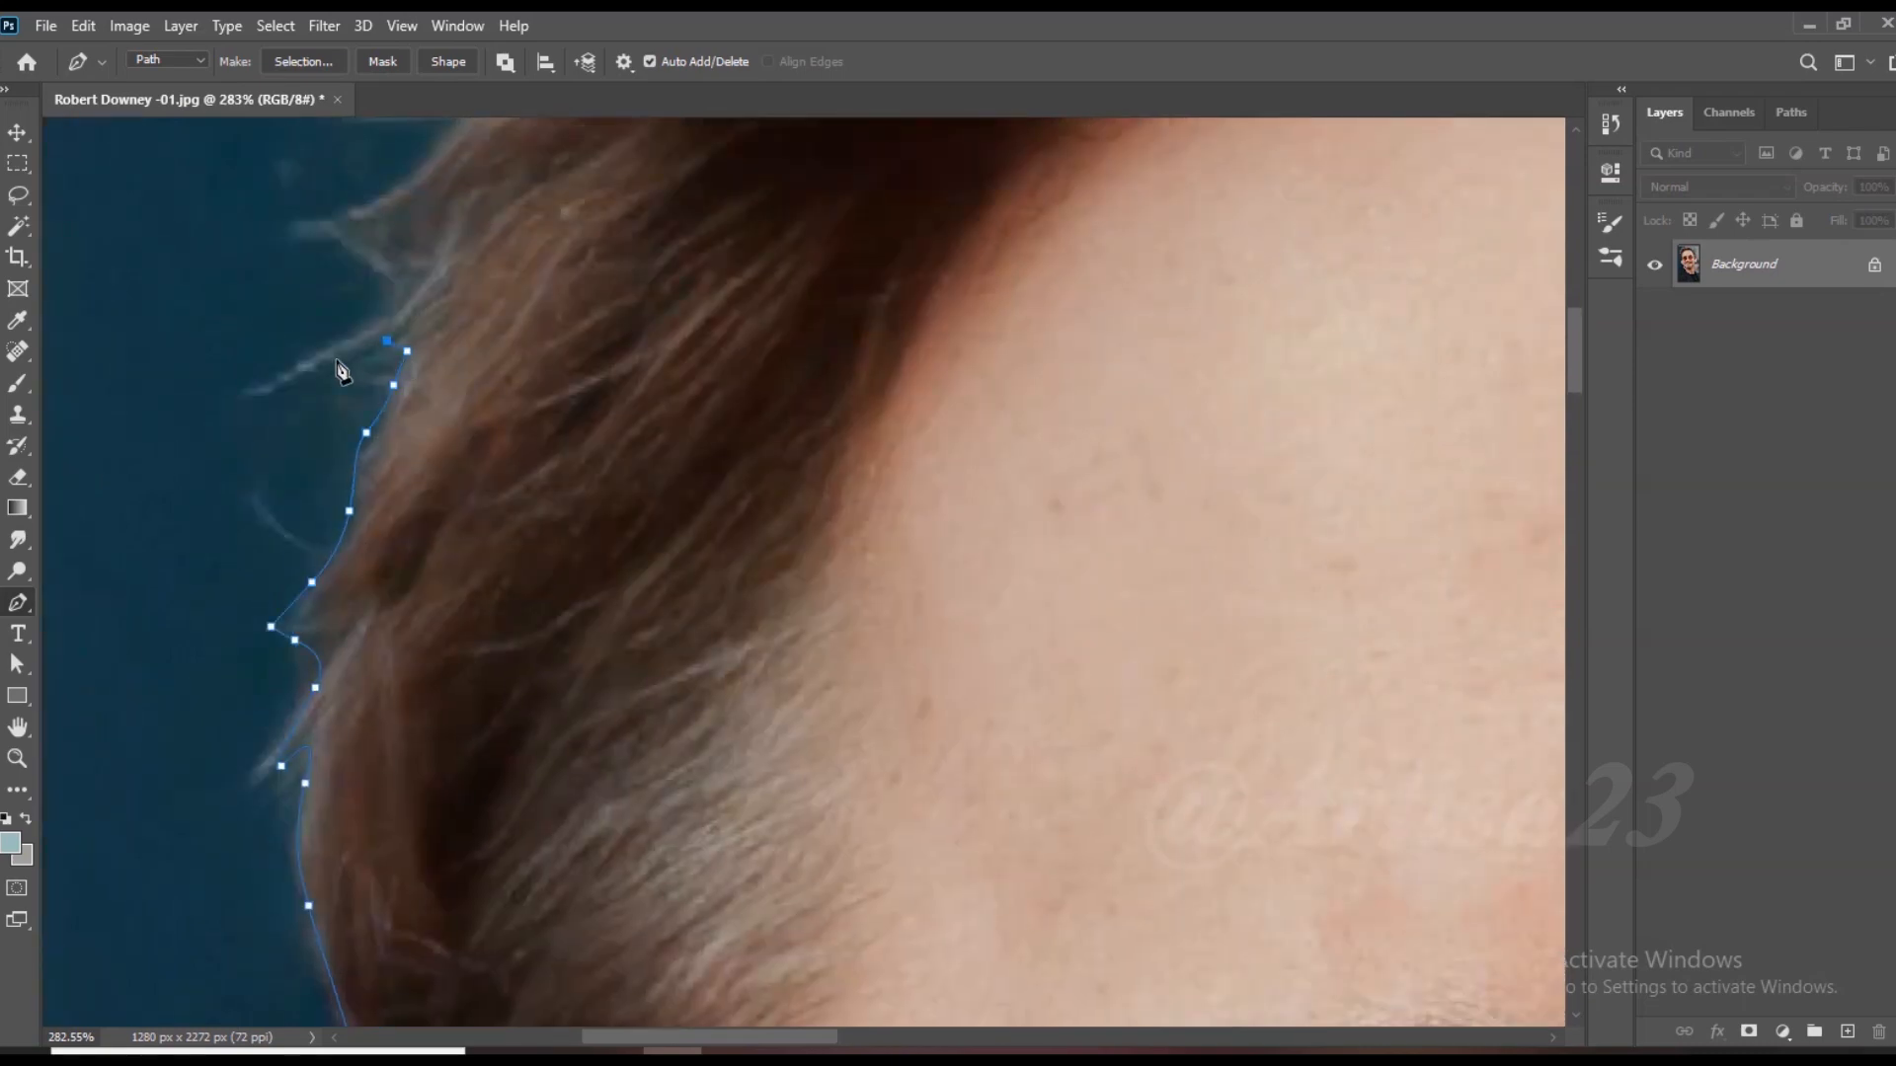
pyautogui.click(334, 358)
pyautogui.click(386, 341)
pyautogui.moveTo(403, 300); pyautogui.dragTo(413, 283)
# Step: Outline the pointed hair wisps above the left temple, out to the tip of the long strand
pyautogui.click(205, 613)
pyautogui.click(277, 602)
pyautogui.moveTo(332, 530); pyautogui.dragTo(354, 493)
pyautogui.click(440, 424)
pyautogui.click(403, 404)
pyautogui.click(346, 378)
pyautogui.moveTo(216, 356); pyautogui.dragTo(174, 350)
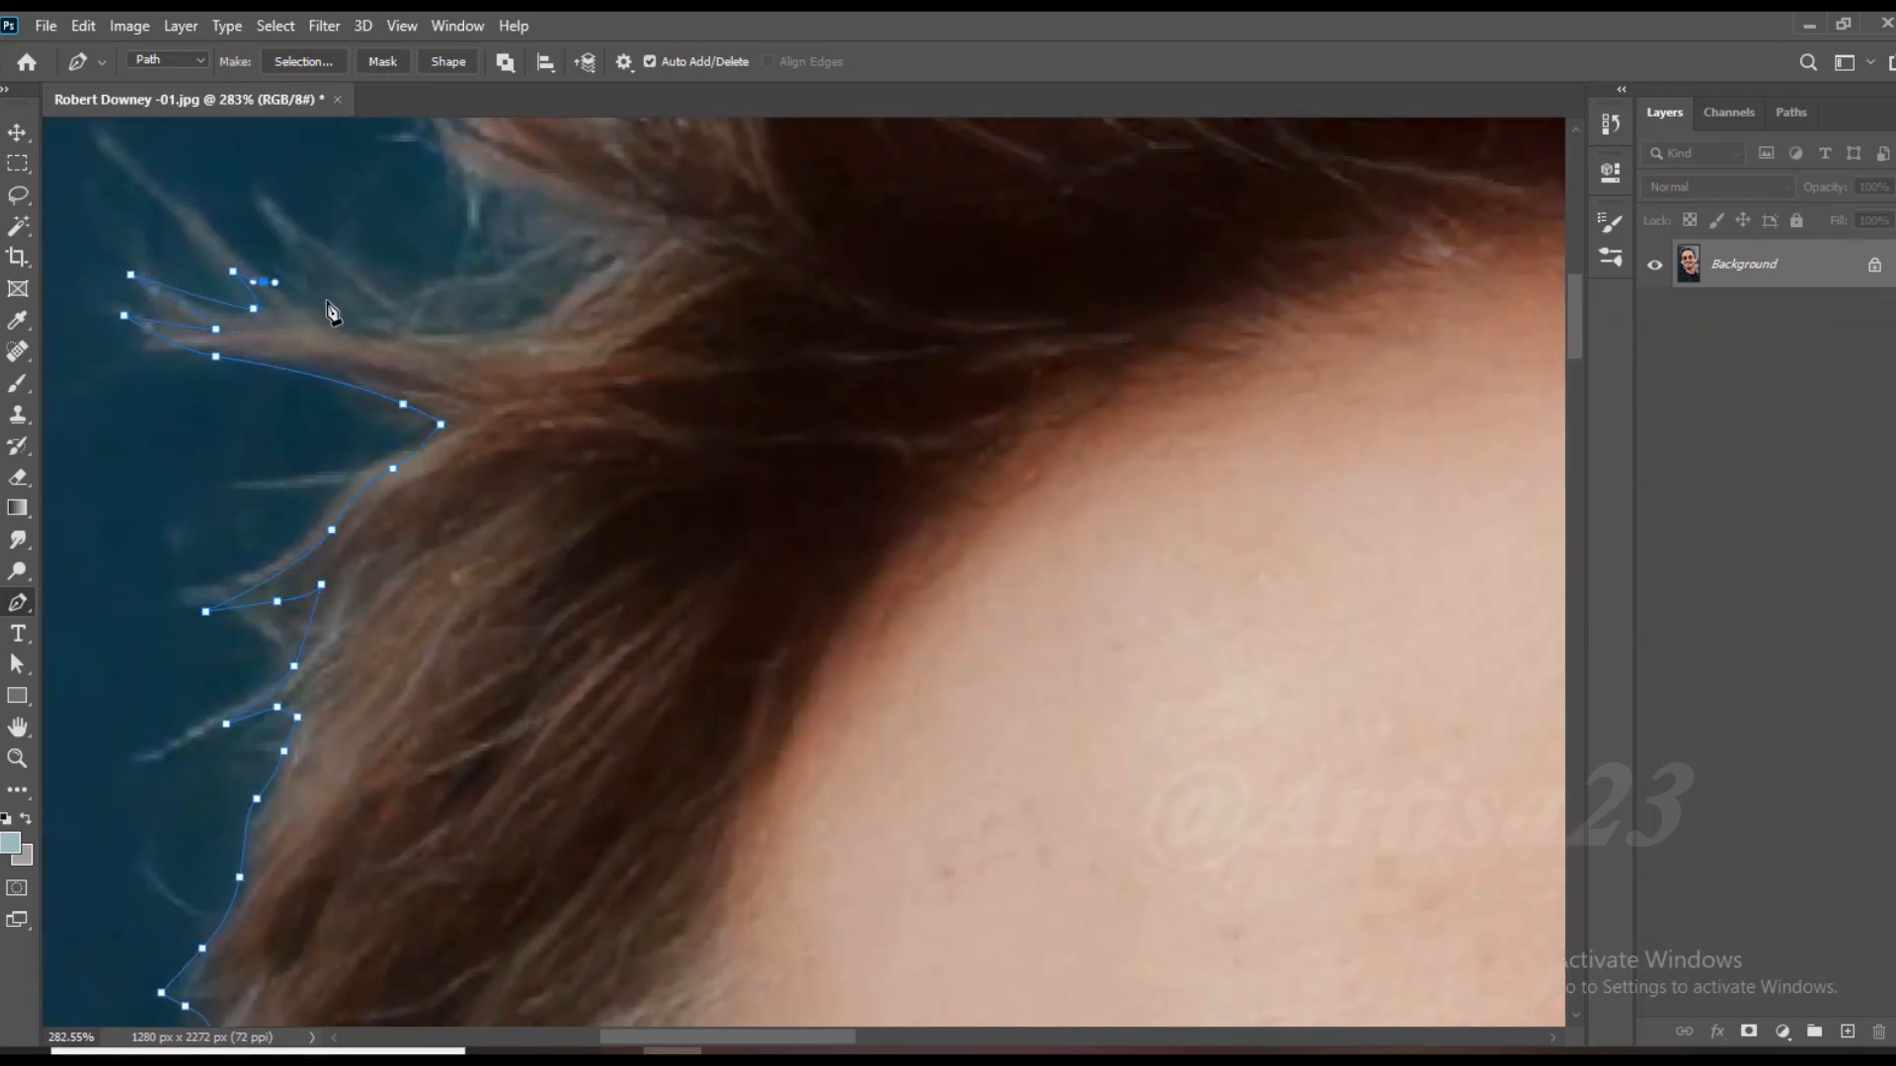
# Step: Trace the thin strands above the long left wisp and the notch leading into the upper hair
pyautogui.click(287, 228)
pyautogui.click(429, 309)
pyautogui.moveTo(519, 302); pyautogui.dragTo(651, 541)
pyautogui.click(593, 265)
pyautogui.click(634, 244)
pyautogui.click(605, 518)
pyautogui.moveTo(479, 454); pyautogui.dragTo(456, 425)
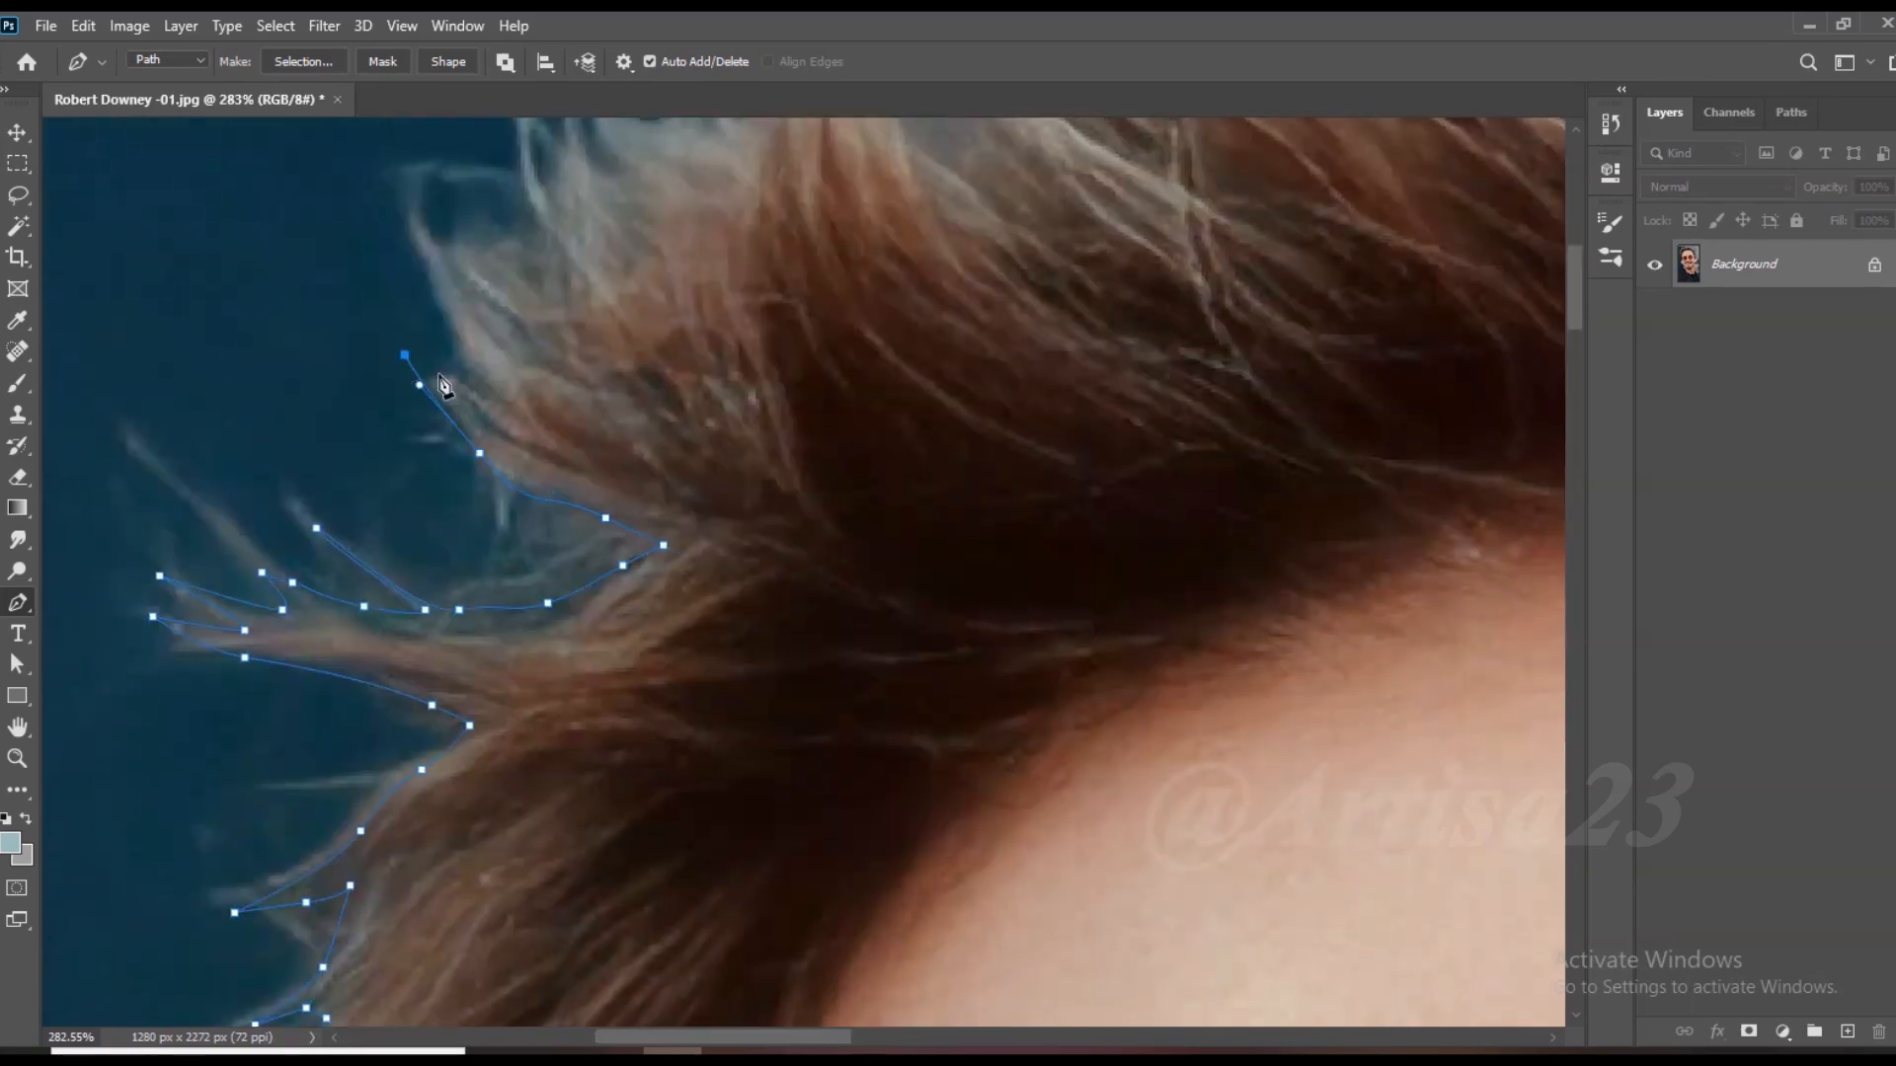
# Step: Trace the short hair tufts up the left edge of the quiff to the first upright strand
pyautogui.click(400, 198)
pyautogui.click(480, 245)
pyautogui.moveTo(630, 409); pyautogui.dragTo(701, 739)
pyautogui.click(615, 613)
pyautogui.click(639, 610)
pyautogui.moveTo(595, 538); pyautogui.dragTo(589, 511)
pyautogui.moveTo(580, 423); pyautogui.dragTo(580, 389)
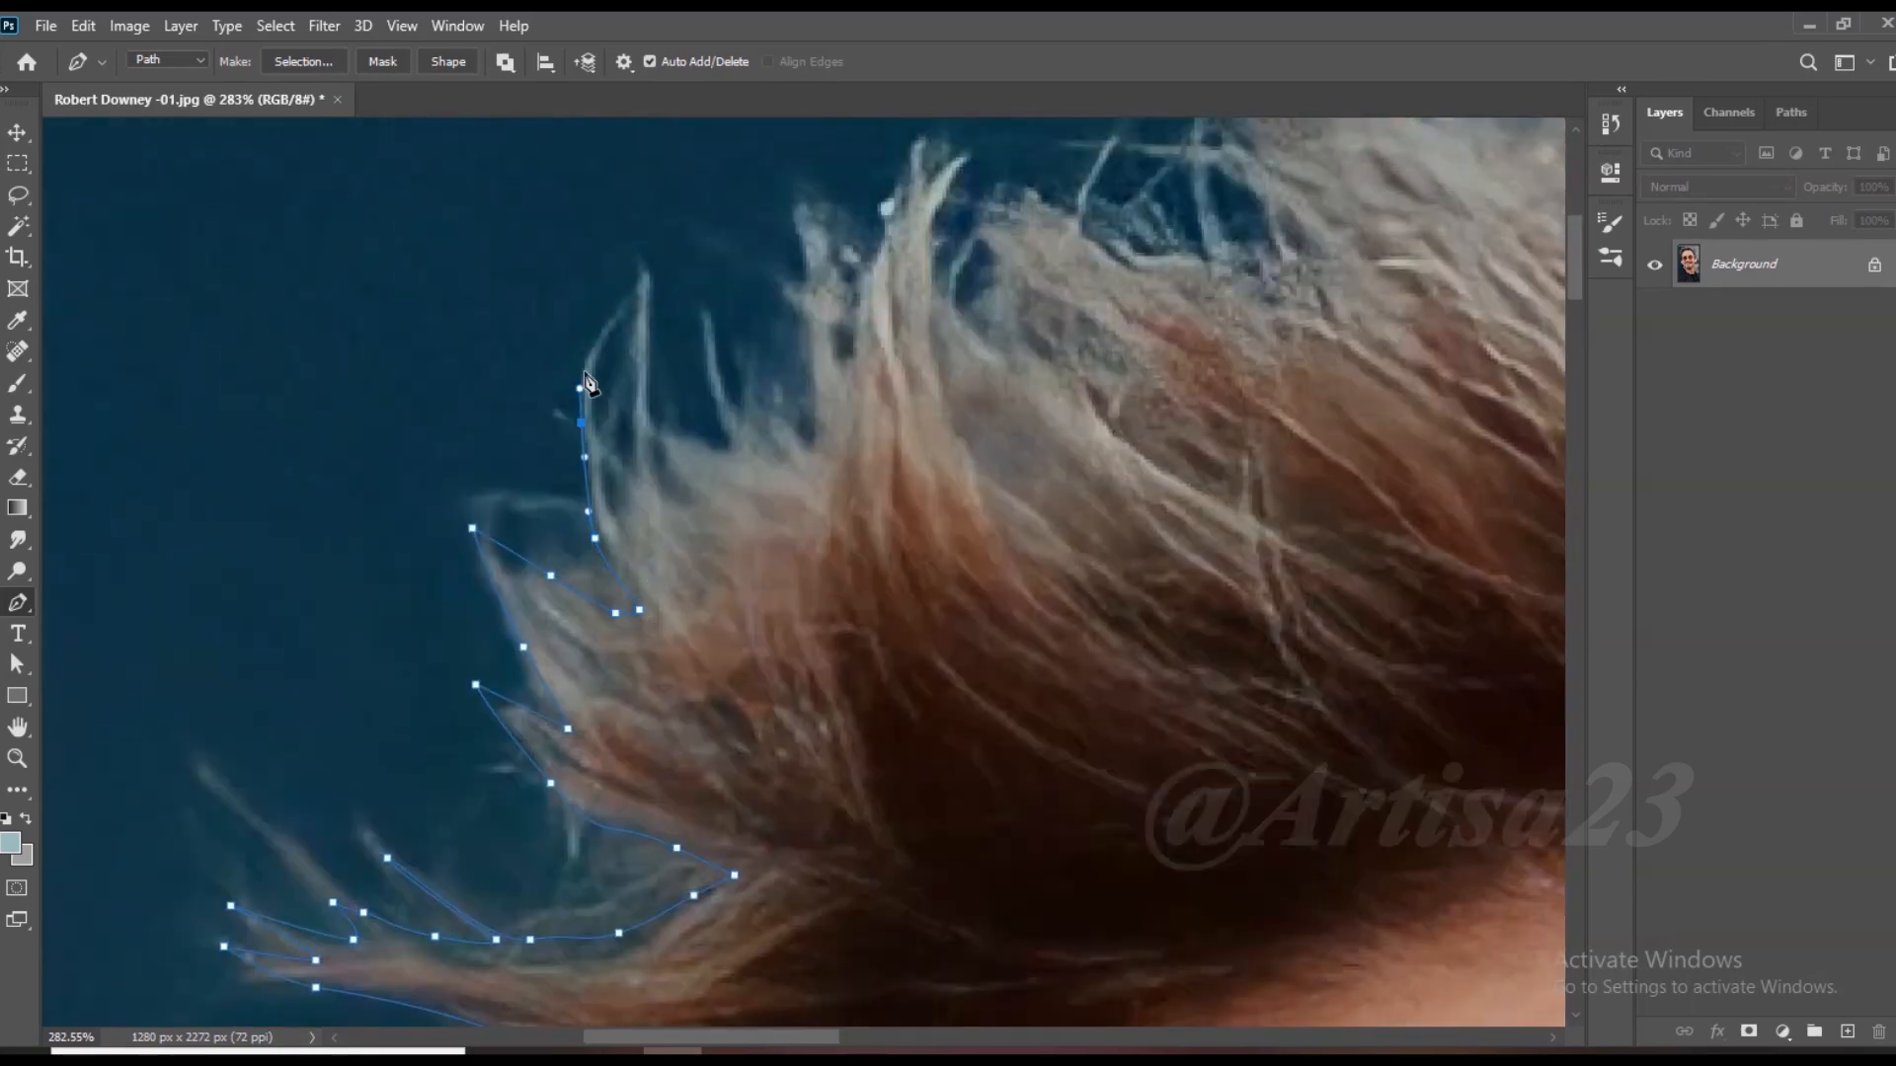
# Step: Outline the upright hair spikes on the left side of the quiff up to the tallest tuft
pyautogui.click(605, 466)
pyautogui.moveTo(636, 474); pyautogui.dragTo(634, 412)
pyautogui.hotkey('ctrl', 'z')
pyautogui.moveTo(663, 483); pyautogui.dragTo(689, 499)
pyautogui.click(833, 337)
pyautogui.click(843, 371)
pyautogui.click(860, 282)
pyautogui.click(879, 237)
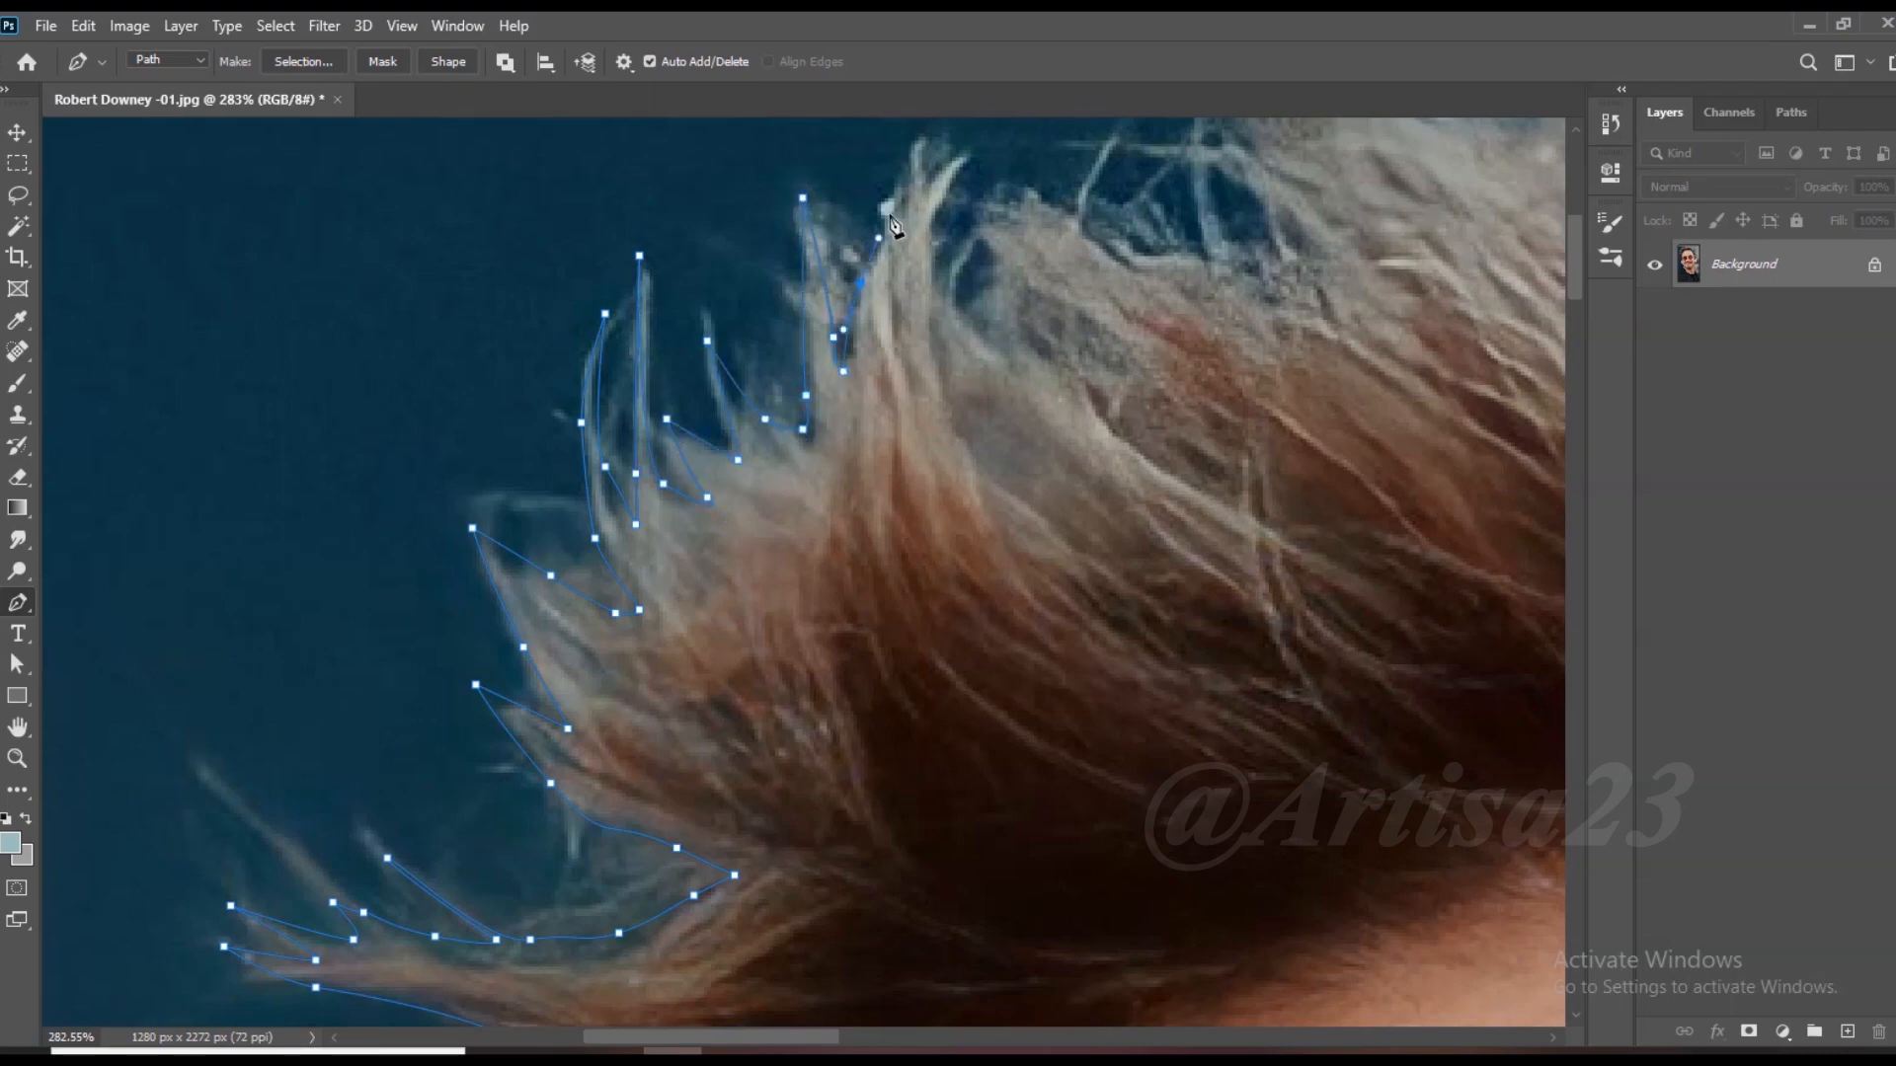
pyautogui.moveTo(898, 197); pyautogui.dragTo(911, 168)
# Step: Trace around the tallest tuft and the crossing strands up to the upper edge of the photo
pyautogui.moveTo(902, 194); pyautogui.dragTo(821, 396)
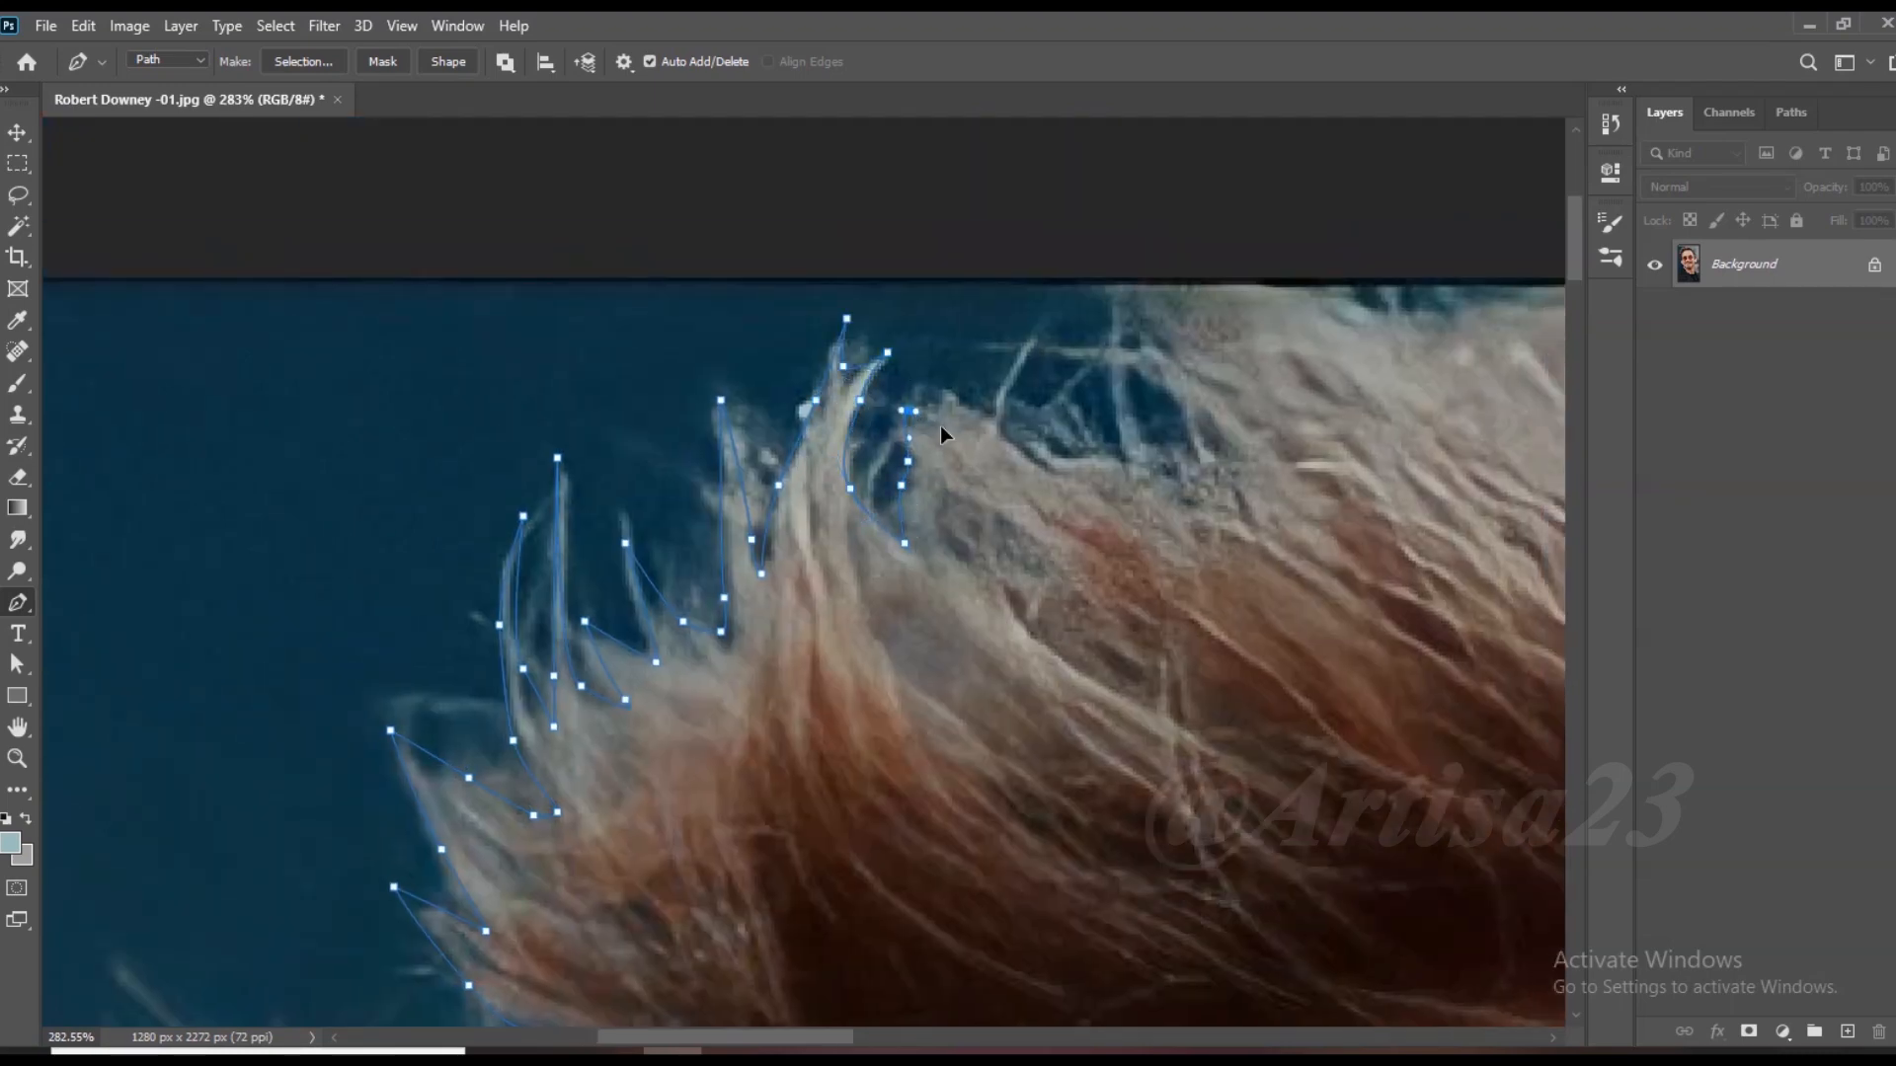
pyautogui.hotkey('ctrl', 'z')
pyautogui.click(1119, 300)
pyautogui.click(1151, 441)
pyautogui.click(1156, 272)
pyautogui.moveTo(1323, 298); pyautogui.dragTo(915, 256)
pyautogui.moveTo(938, 250); pyautogui.dragTo(975, 244)
# Step: Carry the pen path across the top of the hair to the right side of the crown
pyautogui.scroll(-5, 859, 267)
pyautogui.moveTo(1111, 218); pyautogui.dragTo(1021, 238)
pyautogui.scroll(-1, 858, 258)
pyautogui.moveTo(1063, 259); pyautogui.dragTo(1084, 274)
pyautogui.click(1116, 289)
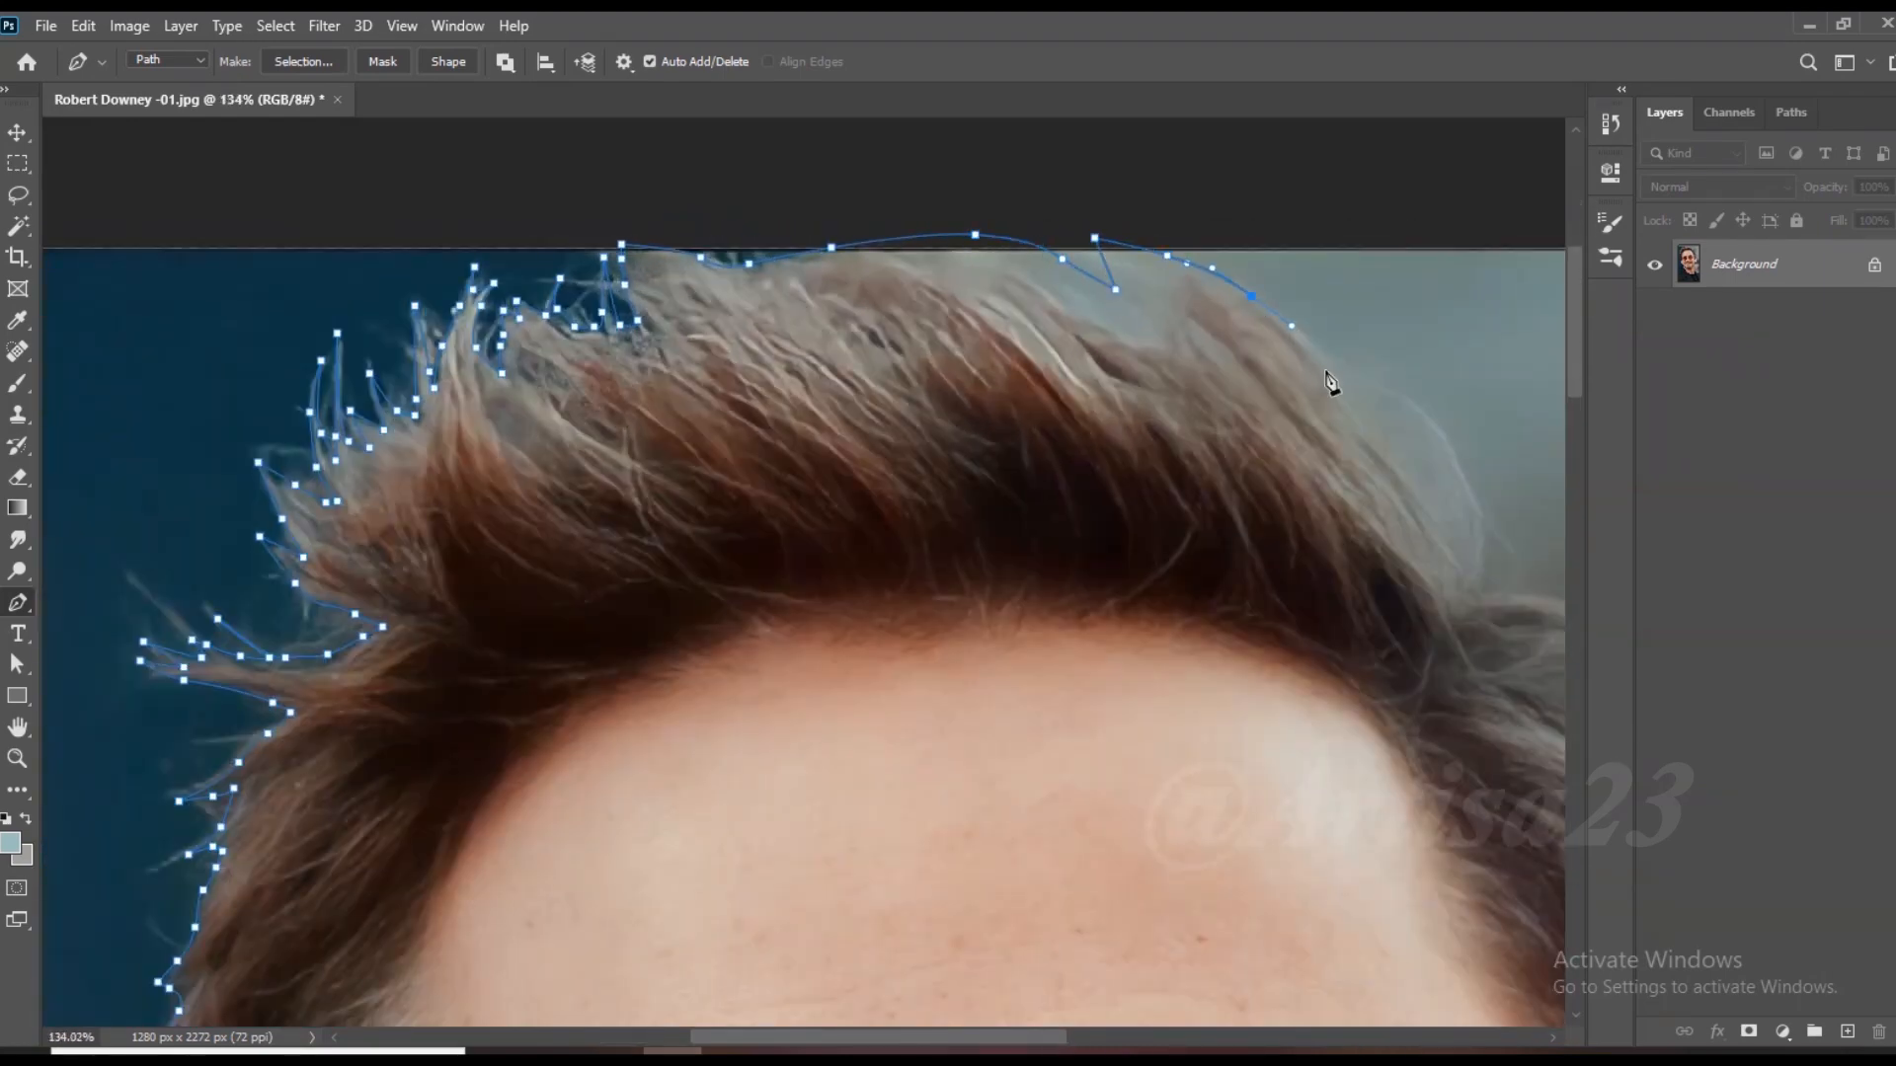
# Step: Trace down the right side of the crown and around the loose curved lock of hair
pyautogui.moveTo(1434, 480); pyautogui.dragTo(1445, 507)
pyautogui.click(1463, 554)
pyautogui.moveTo(1444, 463); pyautogui.dragTo(1482, 538)
pyautogui.click(1413, 391)
pyautogui.moveTo(1479, 573); pyautogui.dragTo(942, 387)
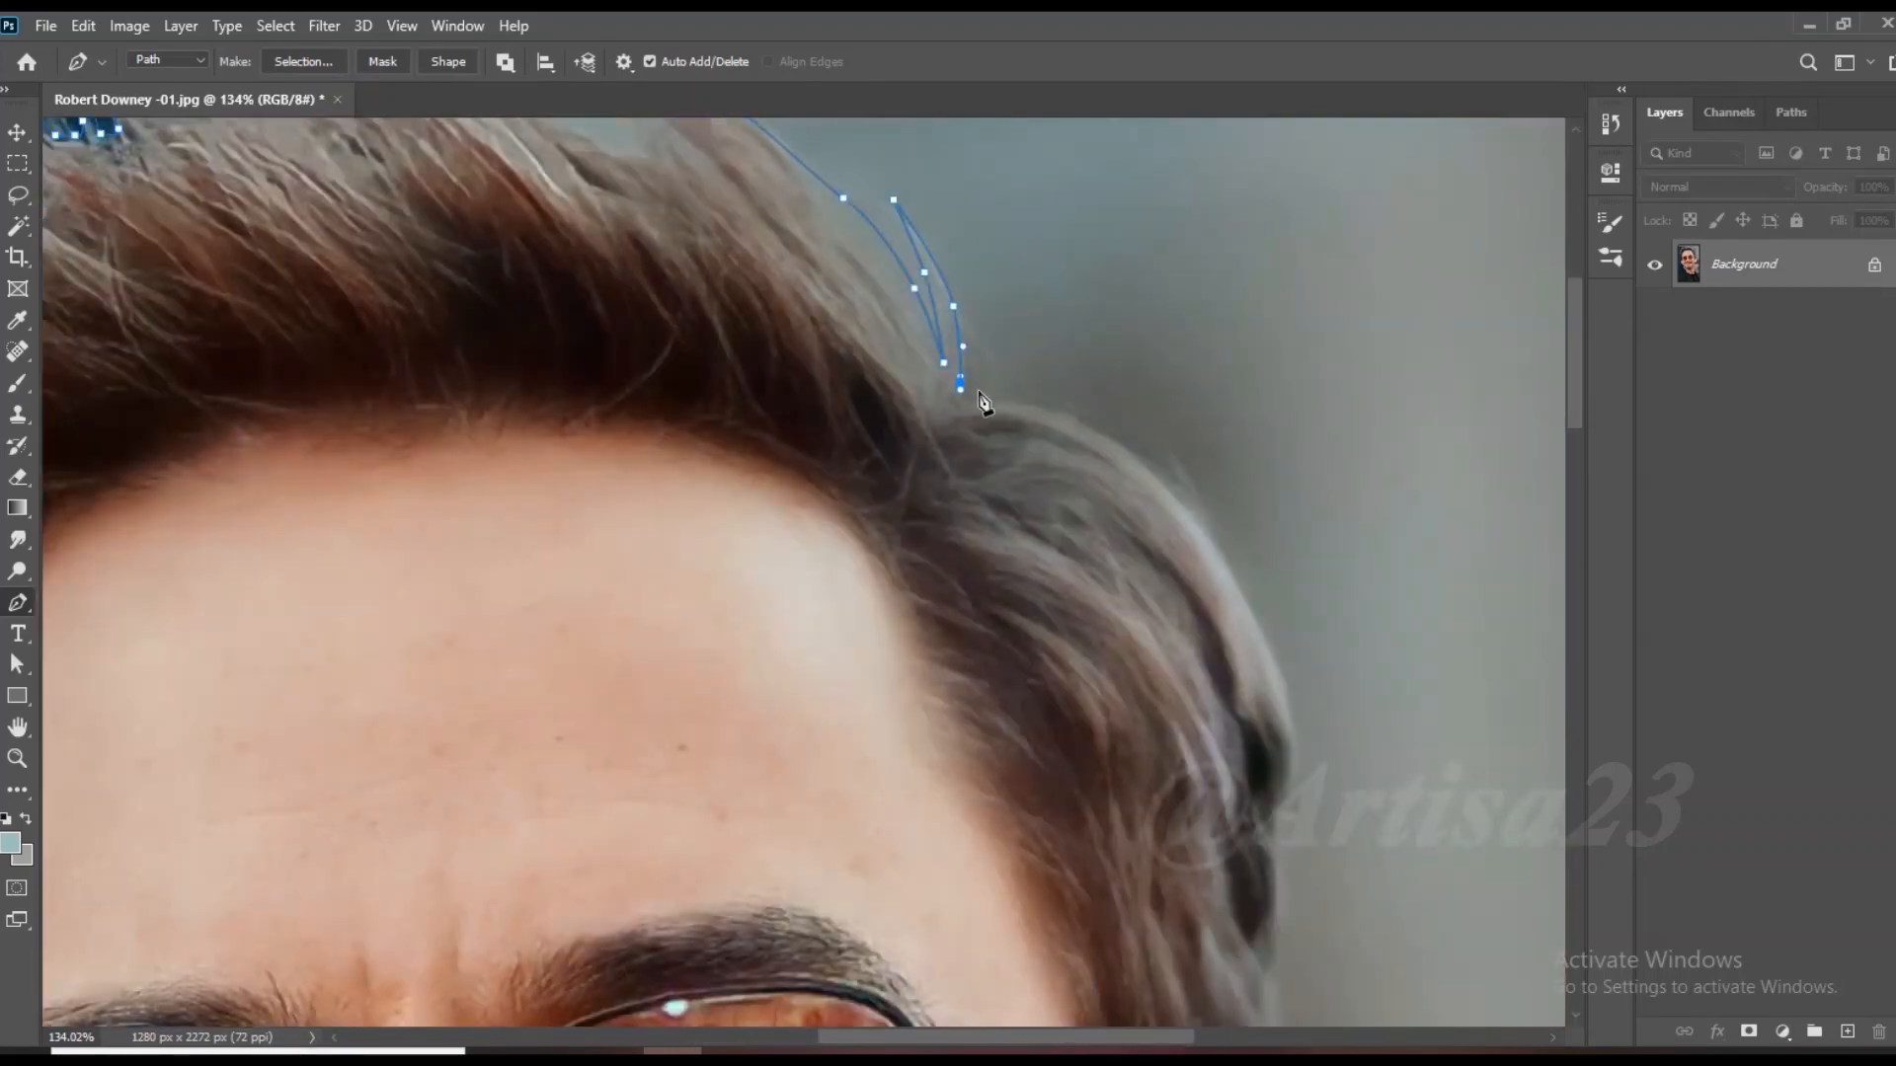
# Step: Continue the pen path around the rounded hair on the right side, down towards the ear
pyautogui.moveTo(1290, 709); pyautogui.dragTo(1293, 788)
pyautogui.moveTo(1284, 864); pyautogui.dragTo(1285, 878)
pyautogui.moveTo(1281, 880); pyautogui.dragTo(1100, 299)
pyautogui.moveTo(1097, 372); pyautogui.dragTo(1095, 382)
pyautogui.scroll(8, 1119, 552)
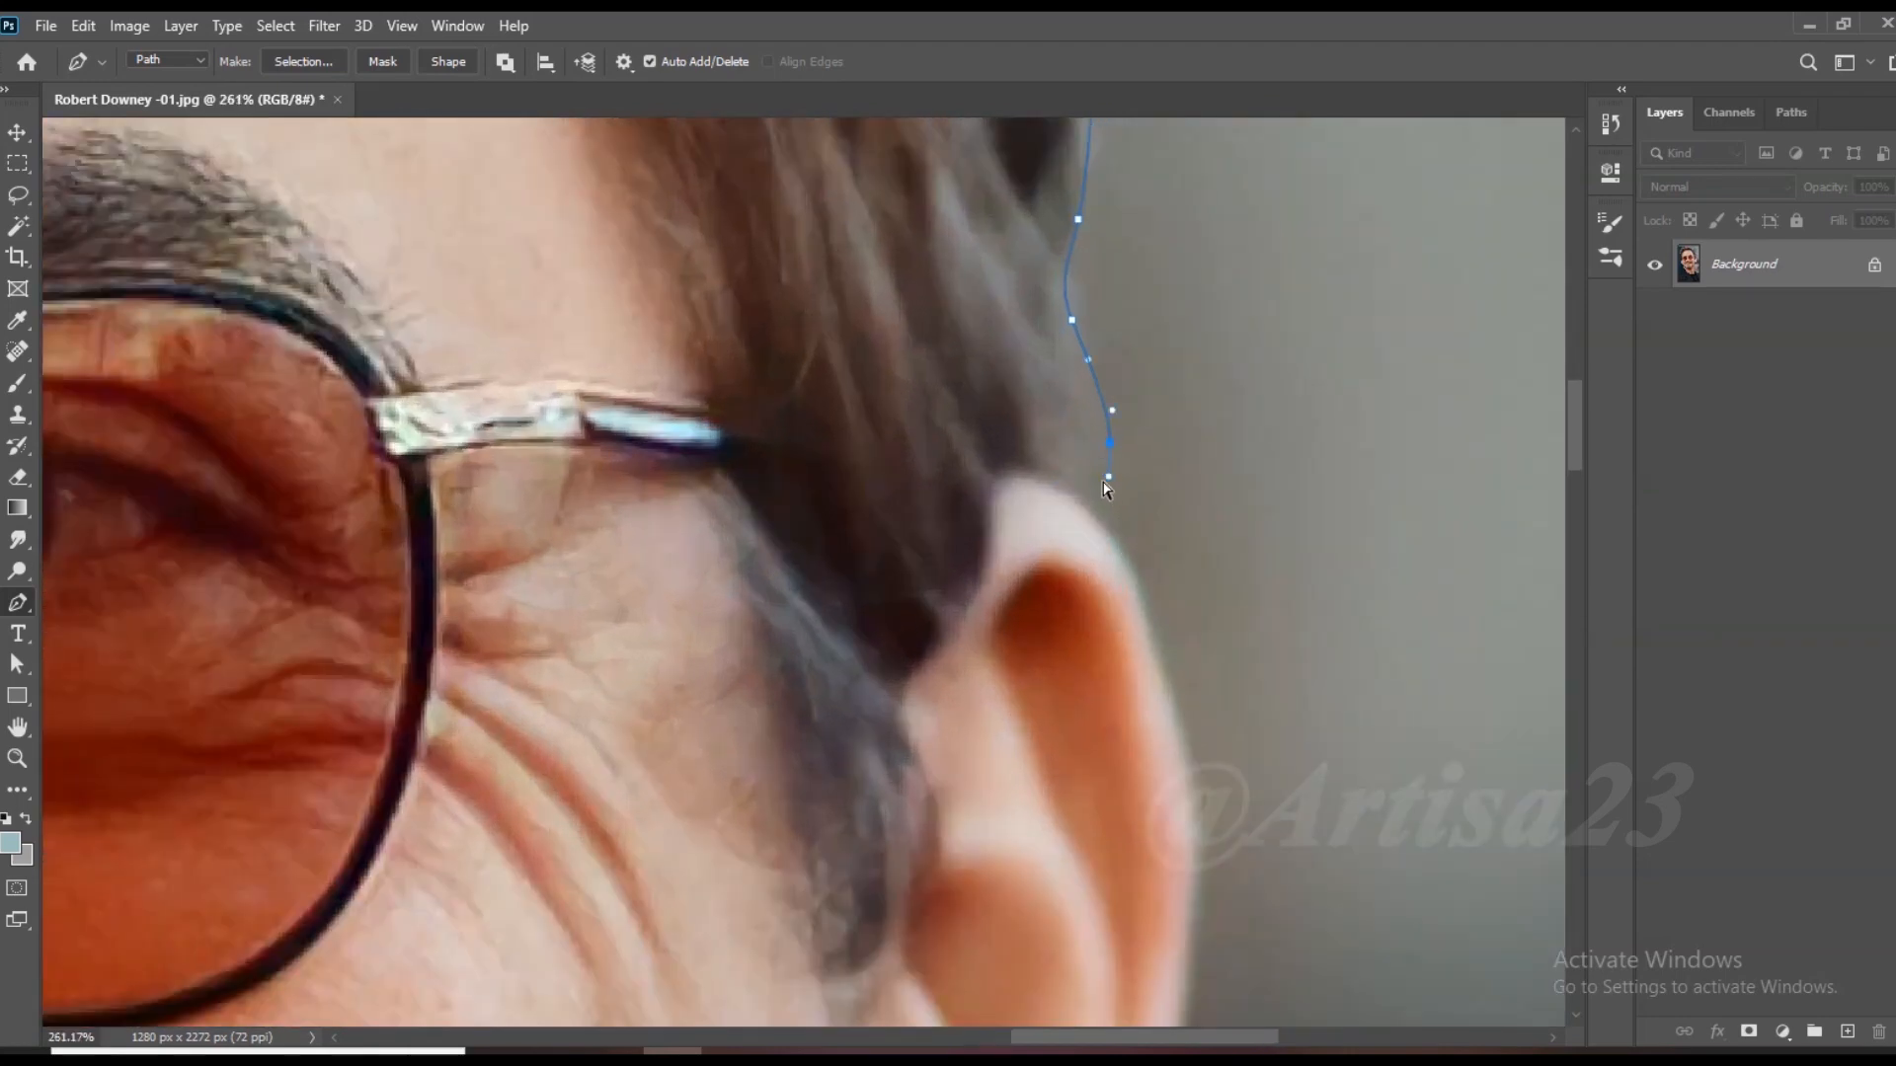
# Step: Trace the pen path down the outer edge of the right ear
pyautogui.moveTo(1196, 889); pyautogui.dragTo(1191, 975)
pyautogui.moveTo(1192, 975); pyautogui.dragTo(1022, 462)
pyautogui.moveTo(1006, 558); pyautogui.dragTo(1000, 720)
pyautogui.hotkey('ctrl', 'z')
pyautogui.moveTo(965, 935); pyautogui.dragTo(943, 990)
pyautogui.moveTo(939, 994); pyautogui.dragTo(1011, 593)
# Step: Trace around the right earlobe and the dark hair behind it to the side of the neck
pyautogui.scroll(3, 1008, 598)
pyautogui.moveTo(953, 685); pyautogui.dragTo(930, 716)
pyautogui.click(766, 755)
pyautogui.moveTo(725, 897); pyautogui.dragTo(964, 624)
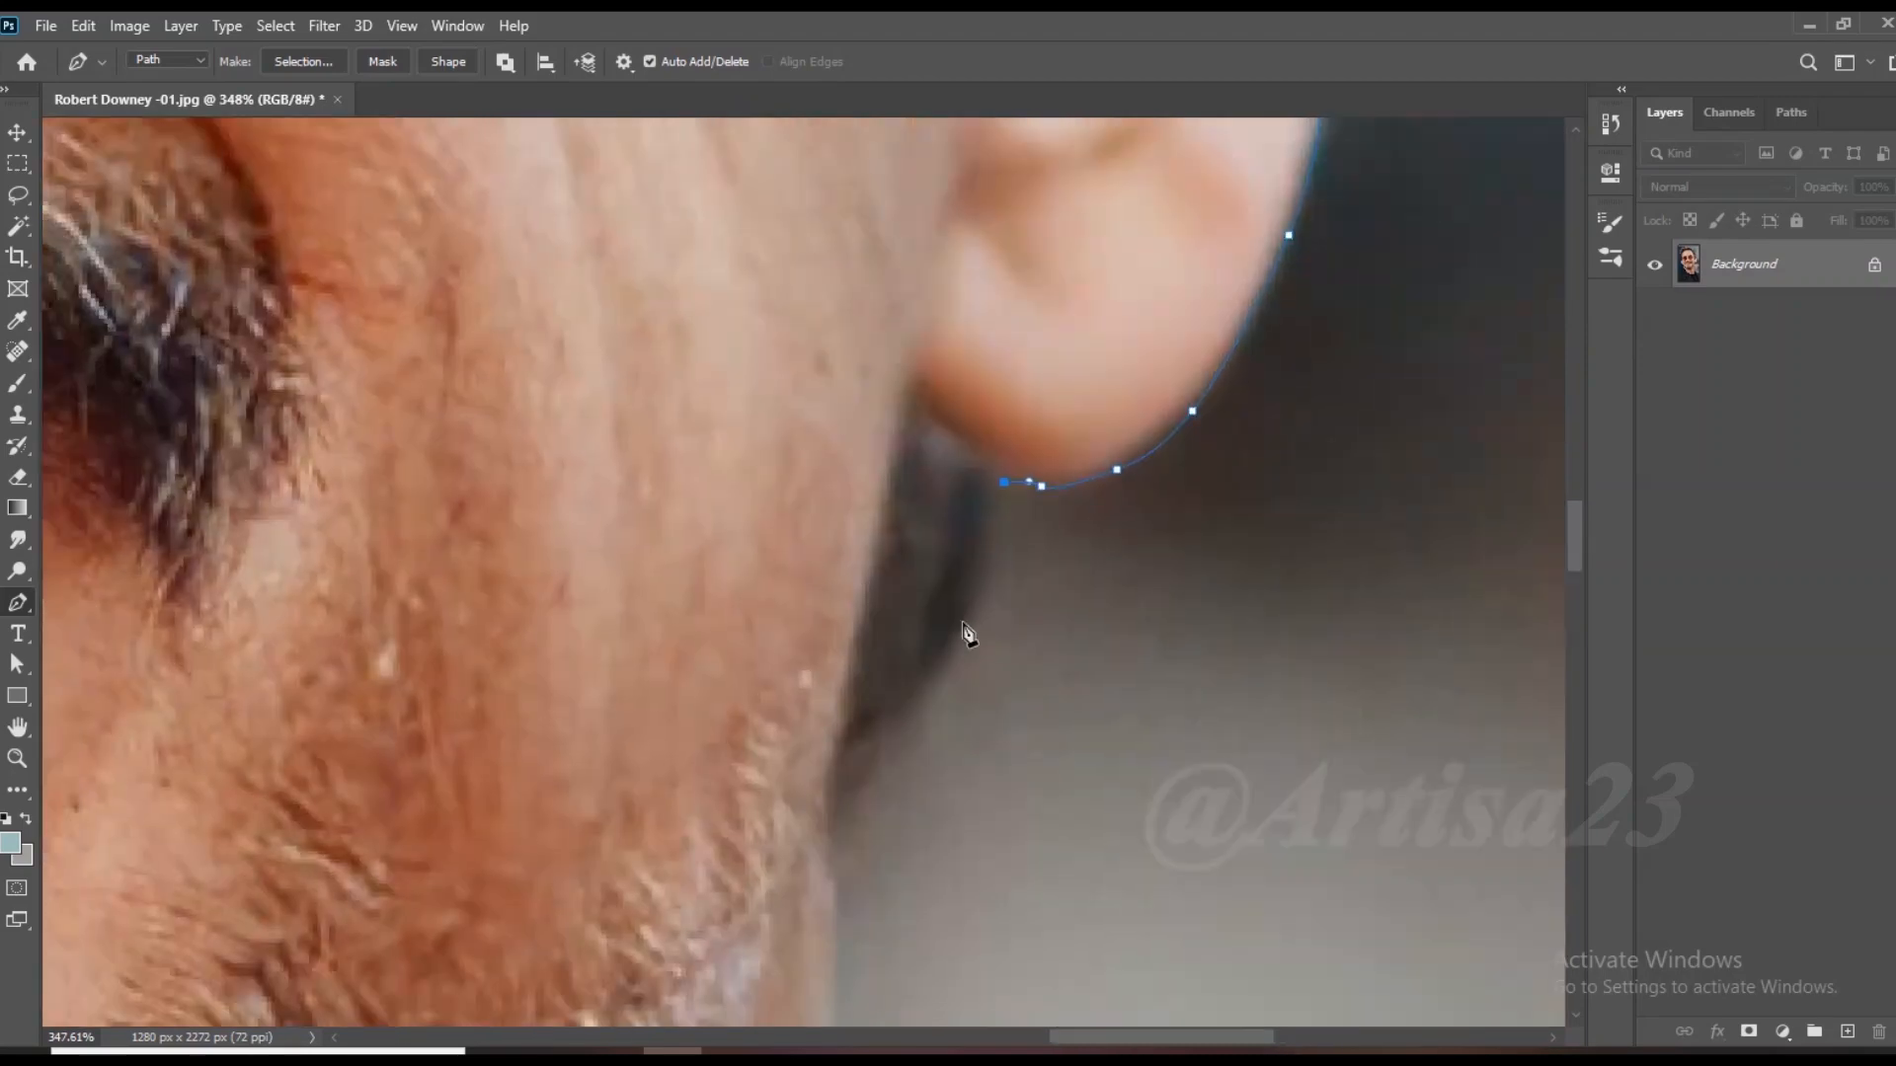
pyautogui.click(840, 869)
# Step: Extend the pen path down the right side of the neck to the jacket collar
pyautogui.moveTo(839, 871); pyautogui.dragTo(885, 509)
pyautogui.scroll(-4, 868, 608)
pyautogui.click(867, 963)
pyautogui.hotkey('ctrl', 'z')
pyautogui.moveTo(856, 989); pyautogui.dragTo(855, 372)
pyautogui.moveTo(847, 898); pyautogui.dragTo(846, 908)
# Step: Trace the right collar and shoulder line until the path passes the photo's right edge
pyautogui.moveTo(906, 1005); pyautogui.dragTo(874, 791)
pyautogui.click(733, 651)
pyautogui.moveTo(956, 877); pyautogui.dragTo(980, 895)
pyautogui.moveTo(878, 744); pyautogui.dragTo(813, 670)
pyautogui.scroll(-3, 922, 537)
pyautogui.scroll(-5, 1231, 580)
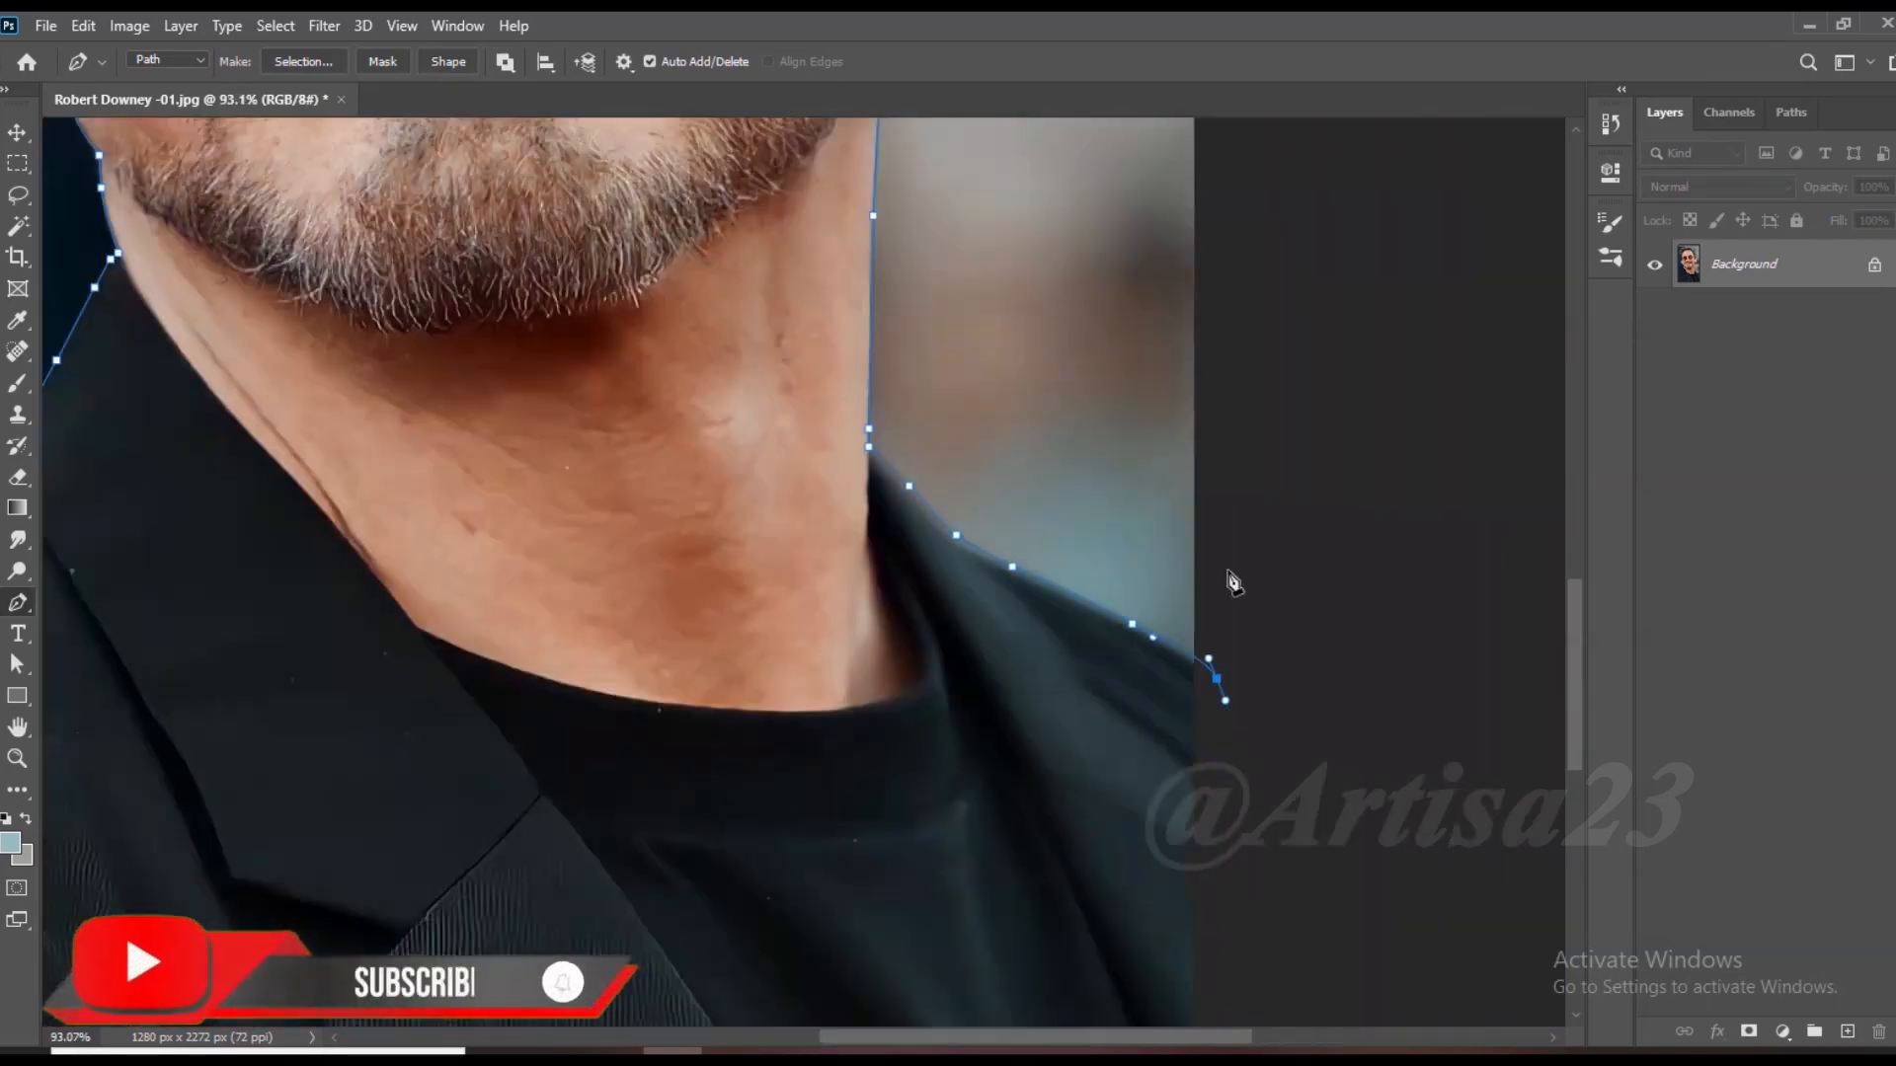
# Step: Close the pen path by running it outside the photo around the bottom to the starting point
pyautogui.moveTo(1080, 807); pyautogui.dragTo(1074, 853)
pyautogui.moveTo(1014, 910); pyautogui.dragTo(958, 931)
pyautogui.moveTo(681, 935); pyautogui.dragTo(621, 905)
pyautogui.moveTo(594, 829); pyautogui.dragTo(593, 796)
pyautogui.click(639, 706)
# Step: Convert the closed path into a selection and copy the selected man to a new layer
pyautogui.scroll(3, 800, 573)
pyautogui.rightClick(800, 576)
pyautogui.click(877, 618)
pyautogui.click(1081, 281)
pyautogui.hotkey('ctrl', 'j')
pyautogui.scroll(-2, 1135, 473)
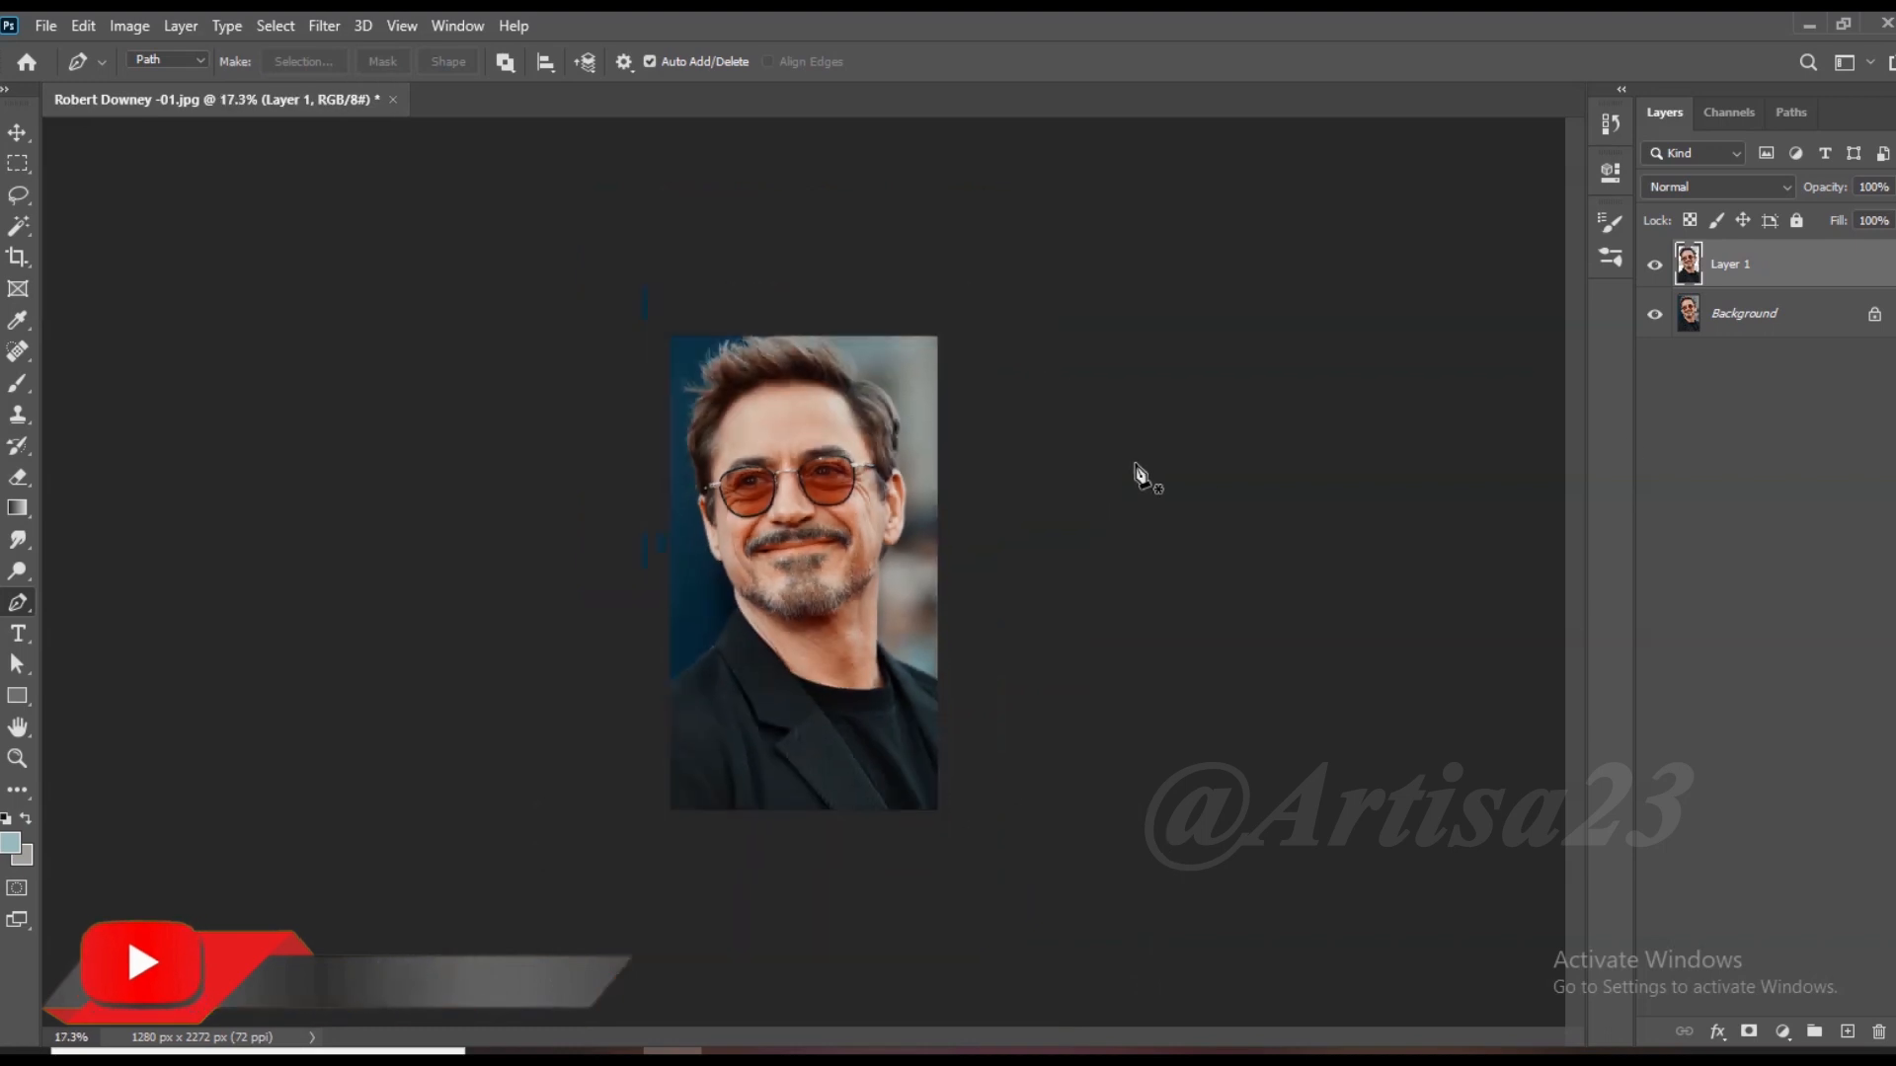
# Step: Unlock the Background layer and extend the canvas around the portrait to 3356 × 3068 px with the Crop tool
pyautogui.click(1867, 321)
pyautogui.press('c')
pyautogui.moveTo(939, 542); pyautogui.dragTo(1056, 542)
pyautogui.moveTo(801, 335); pyautogui.dragTo(825, 229)
pyautogui.moveTo(1058, 571); pyautogui.dragTo(1156, 570)
pyautogui.press('Return')
# Step: Add a blank layer beneath the cutout and fill it with the brown foreground colour 6d5a4d
pyautogui.click(1847, 1031)
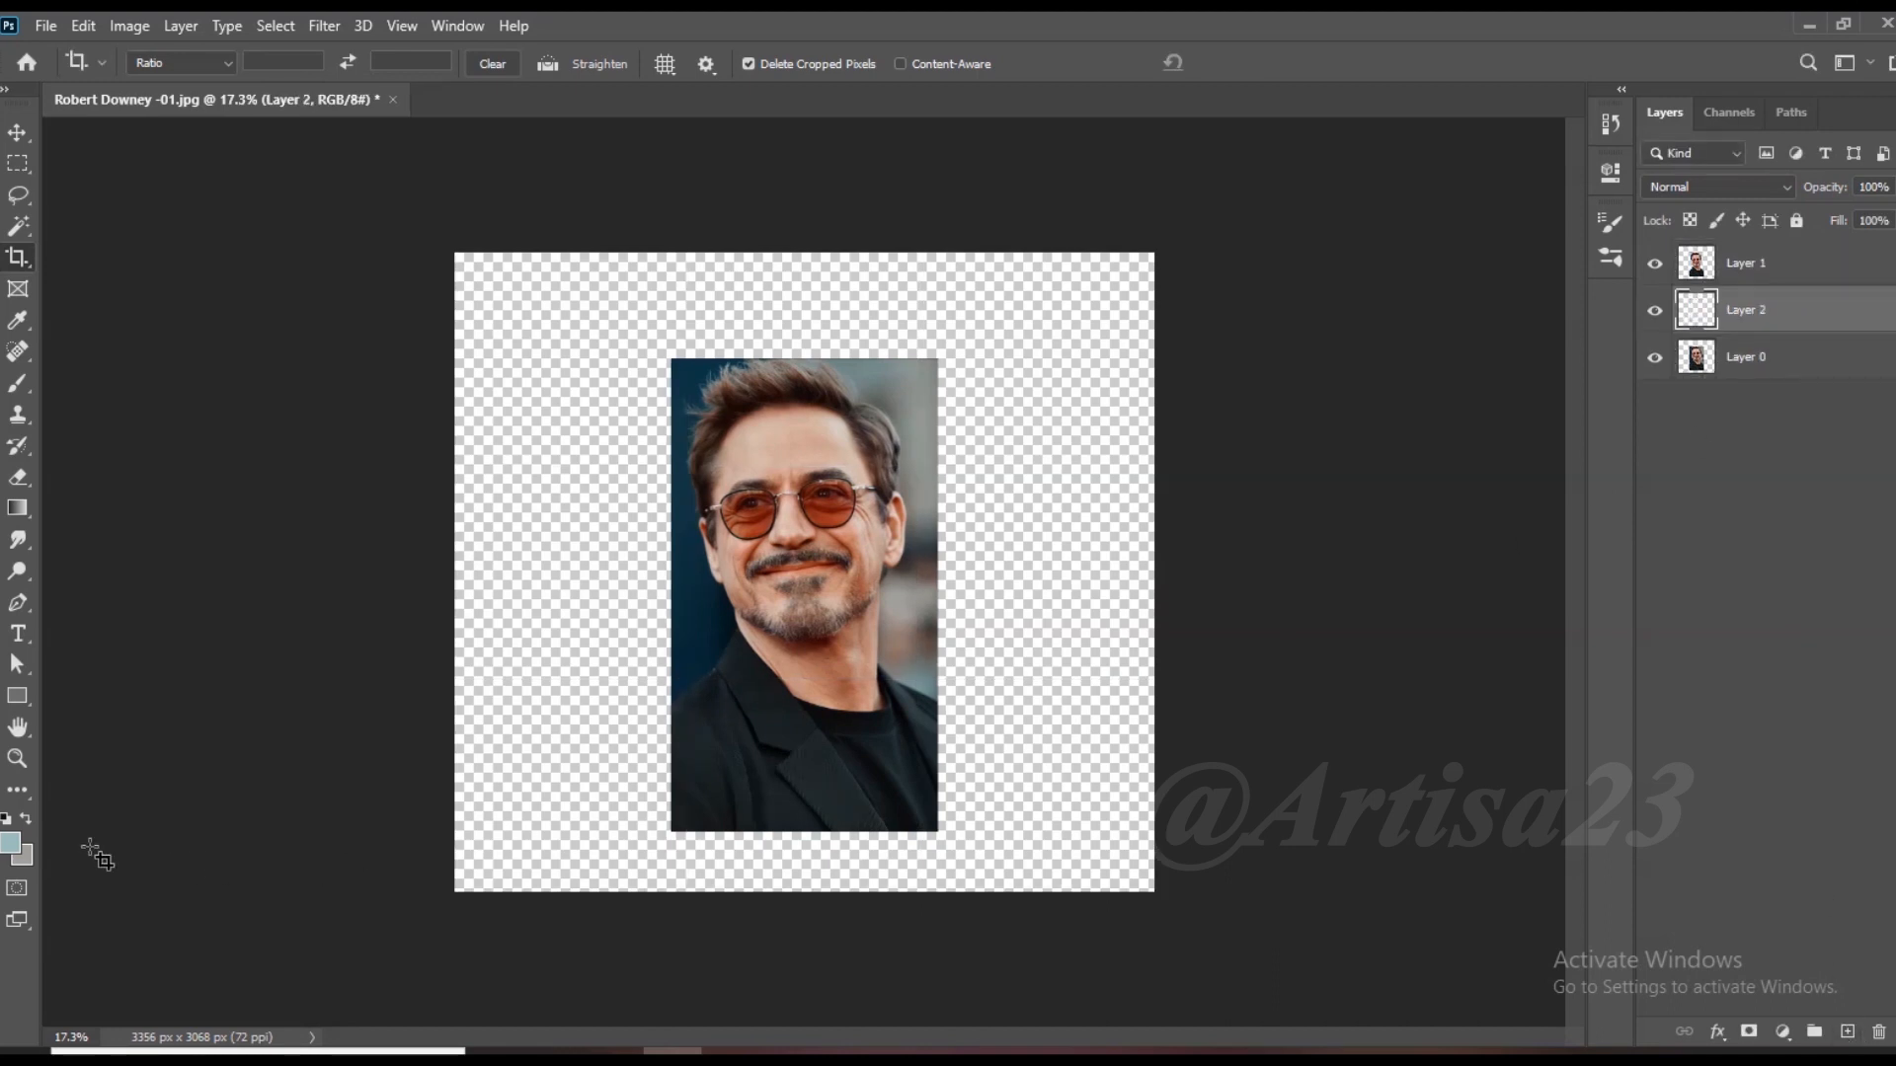
pyautogui.click(10, 842)
pyautogui.write('6a665f')
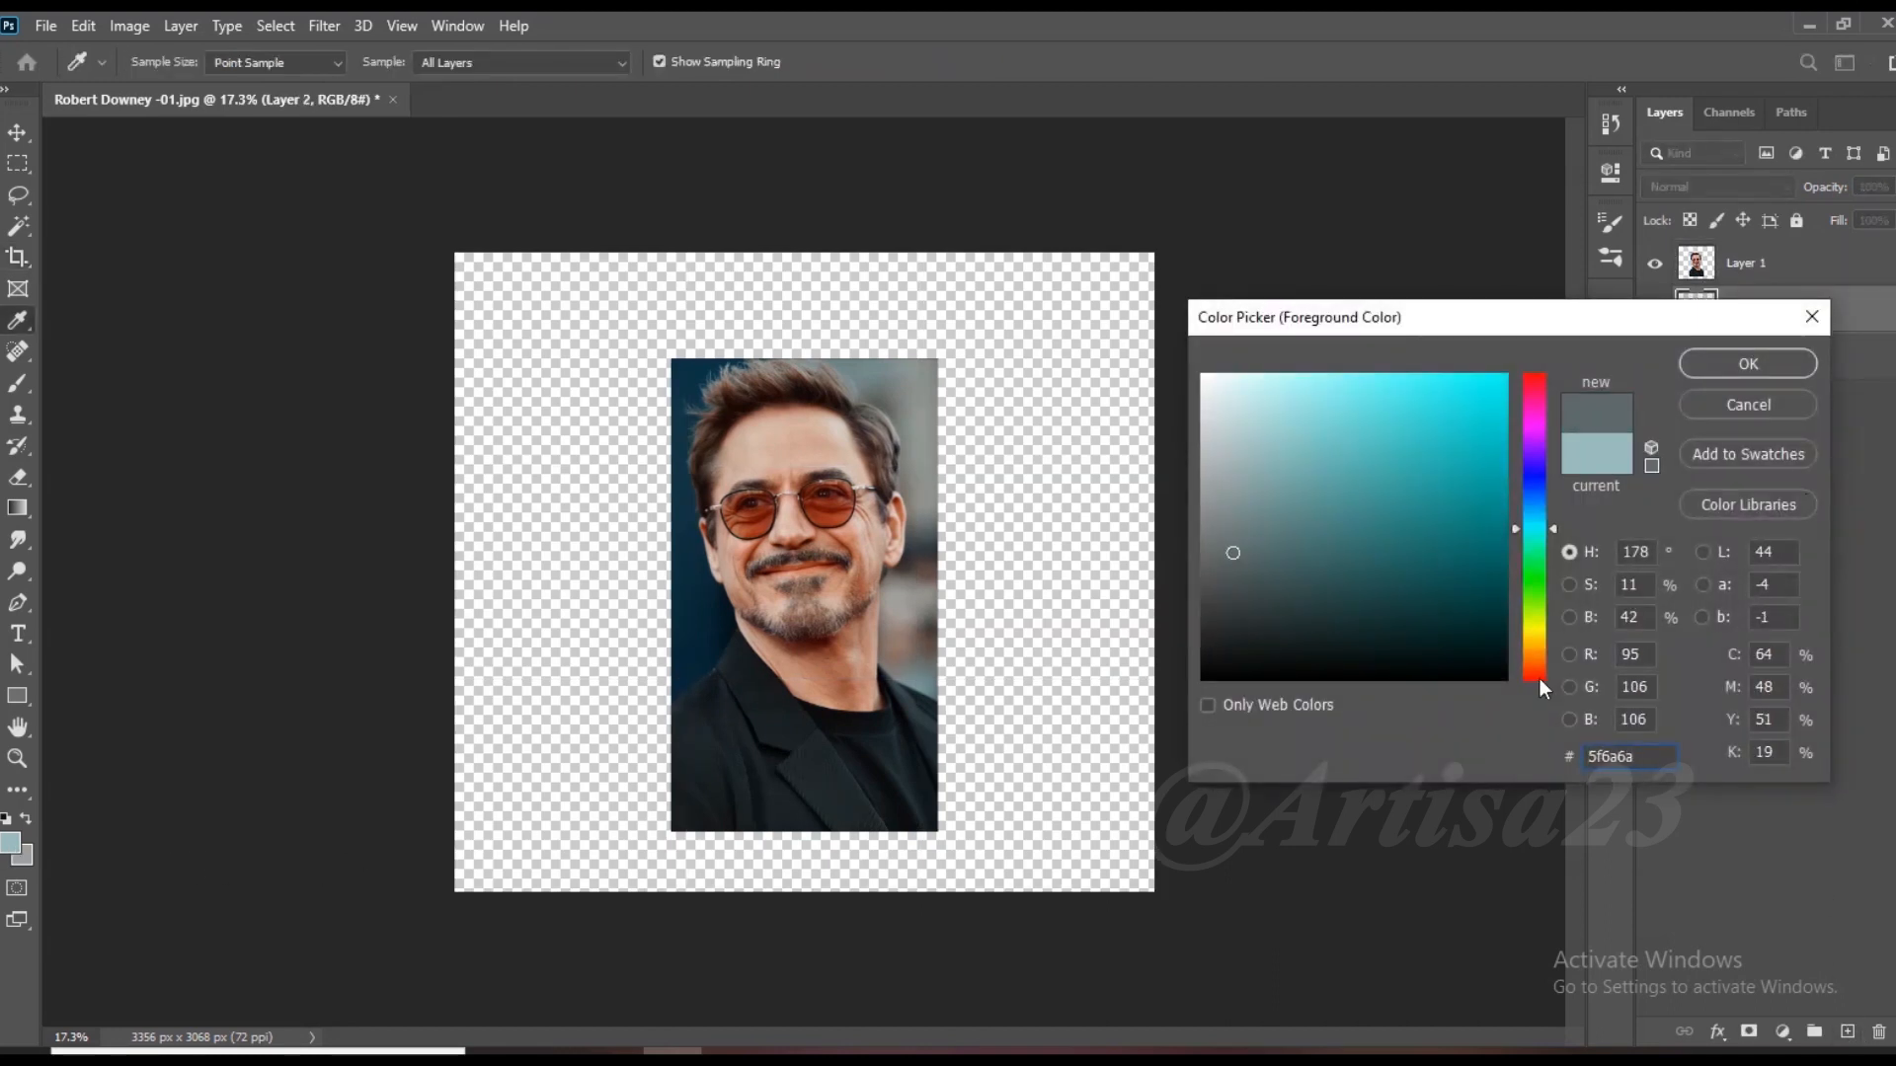
pyautogui.moveTo(1328, 549)
pyautogui.mouseDown()
pyautogui.moveTo(1302, 537)
pyautogui.moveTo(1328, 546)
pyautogui.mouseUp()
pyautogui.click(1536, 659)
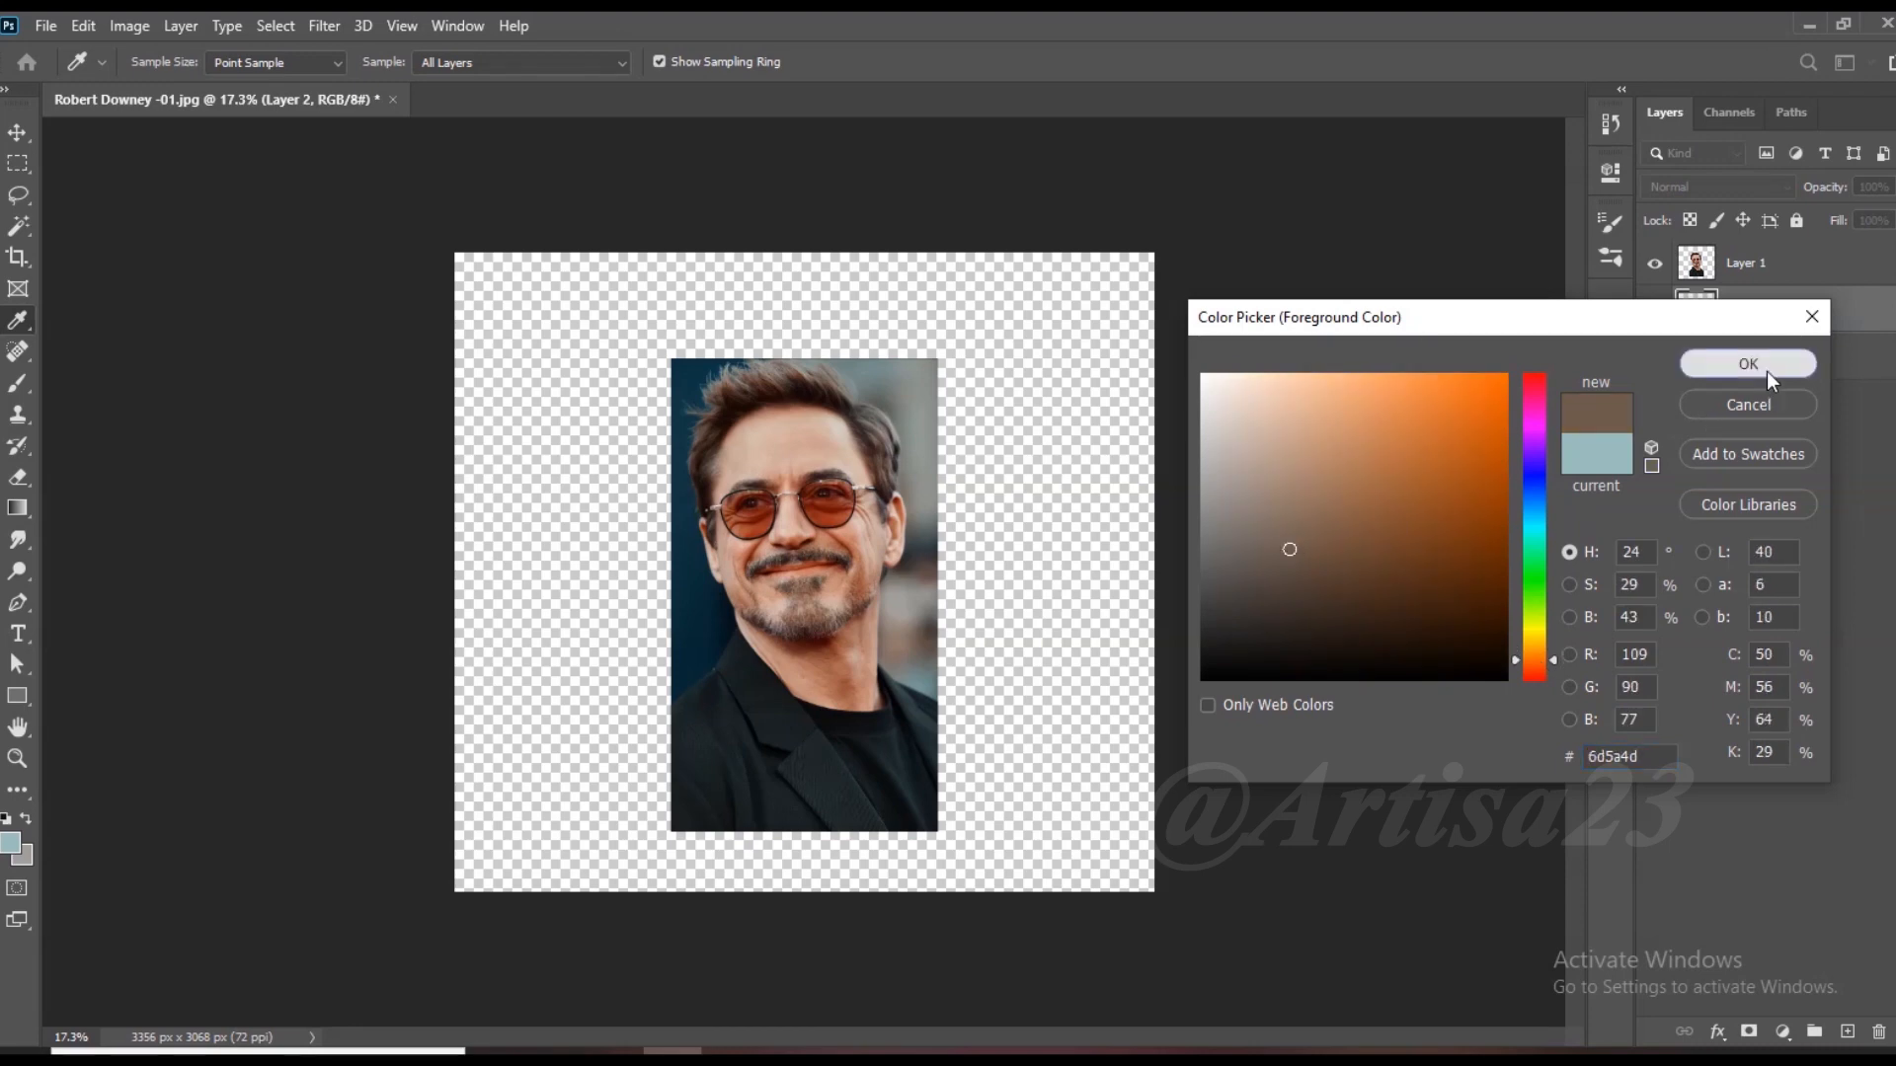
pyautogui.click(1767, 368)
pyautogui.hotkey('alt', 'BackSpace')
pyautogui.press('v')
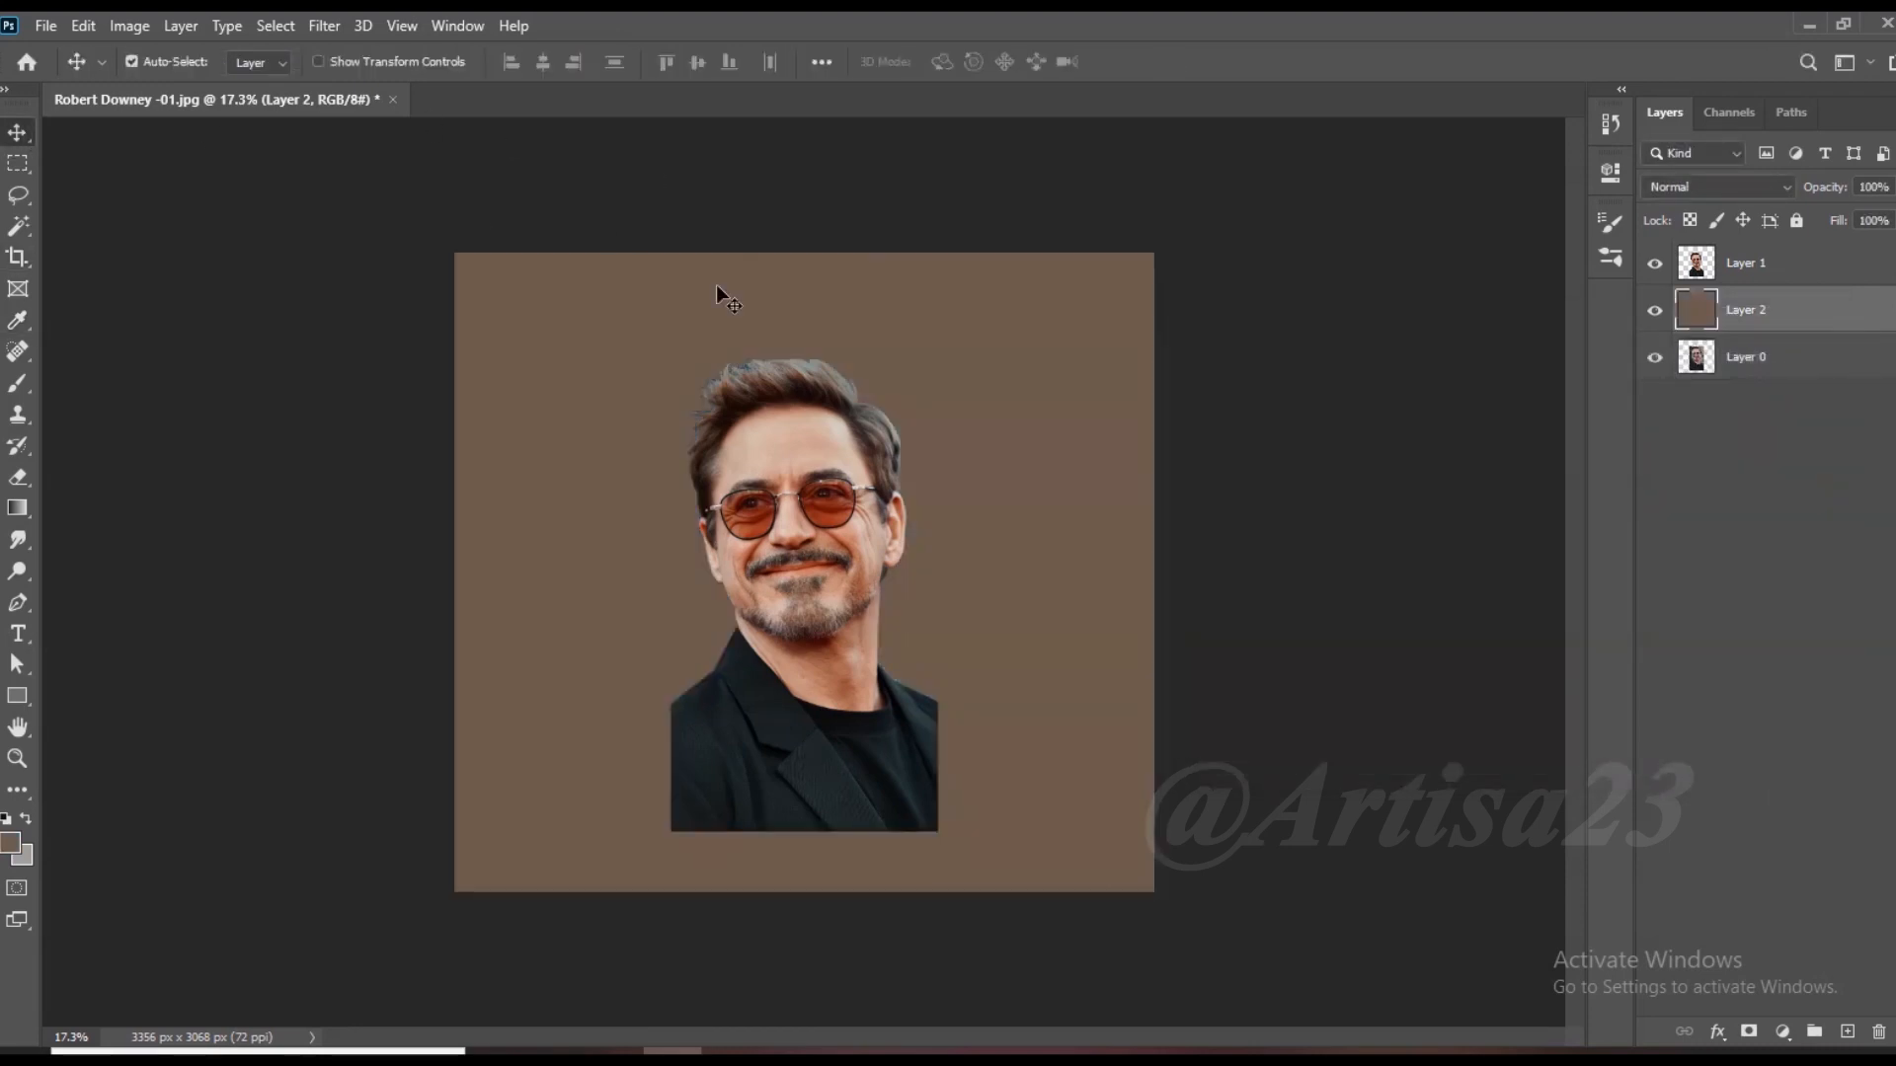
# Step: Recrop the canvas to a wider 4176 × 2987 px and refill the background layer with the brown colour
pyautogui.click(19, 263)
pyautogui.click(790, 894)
pyautogui.moveTo(1154, 553); pyautogui.dragTo(1215, 554)
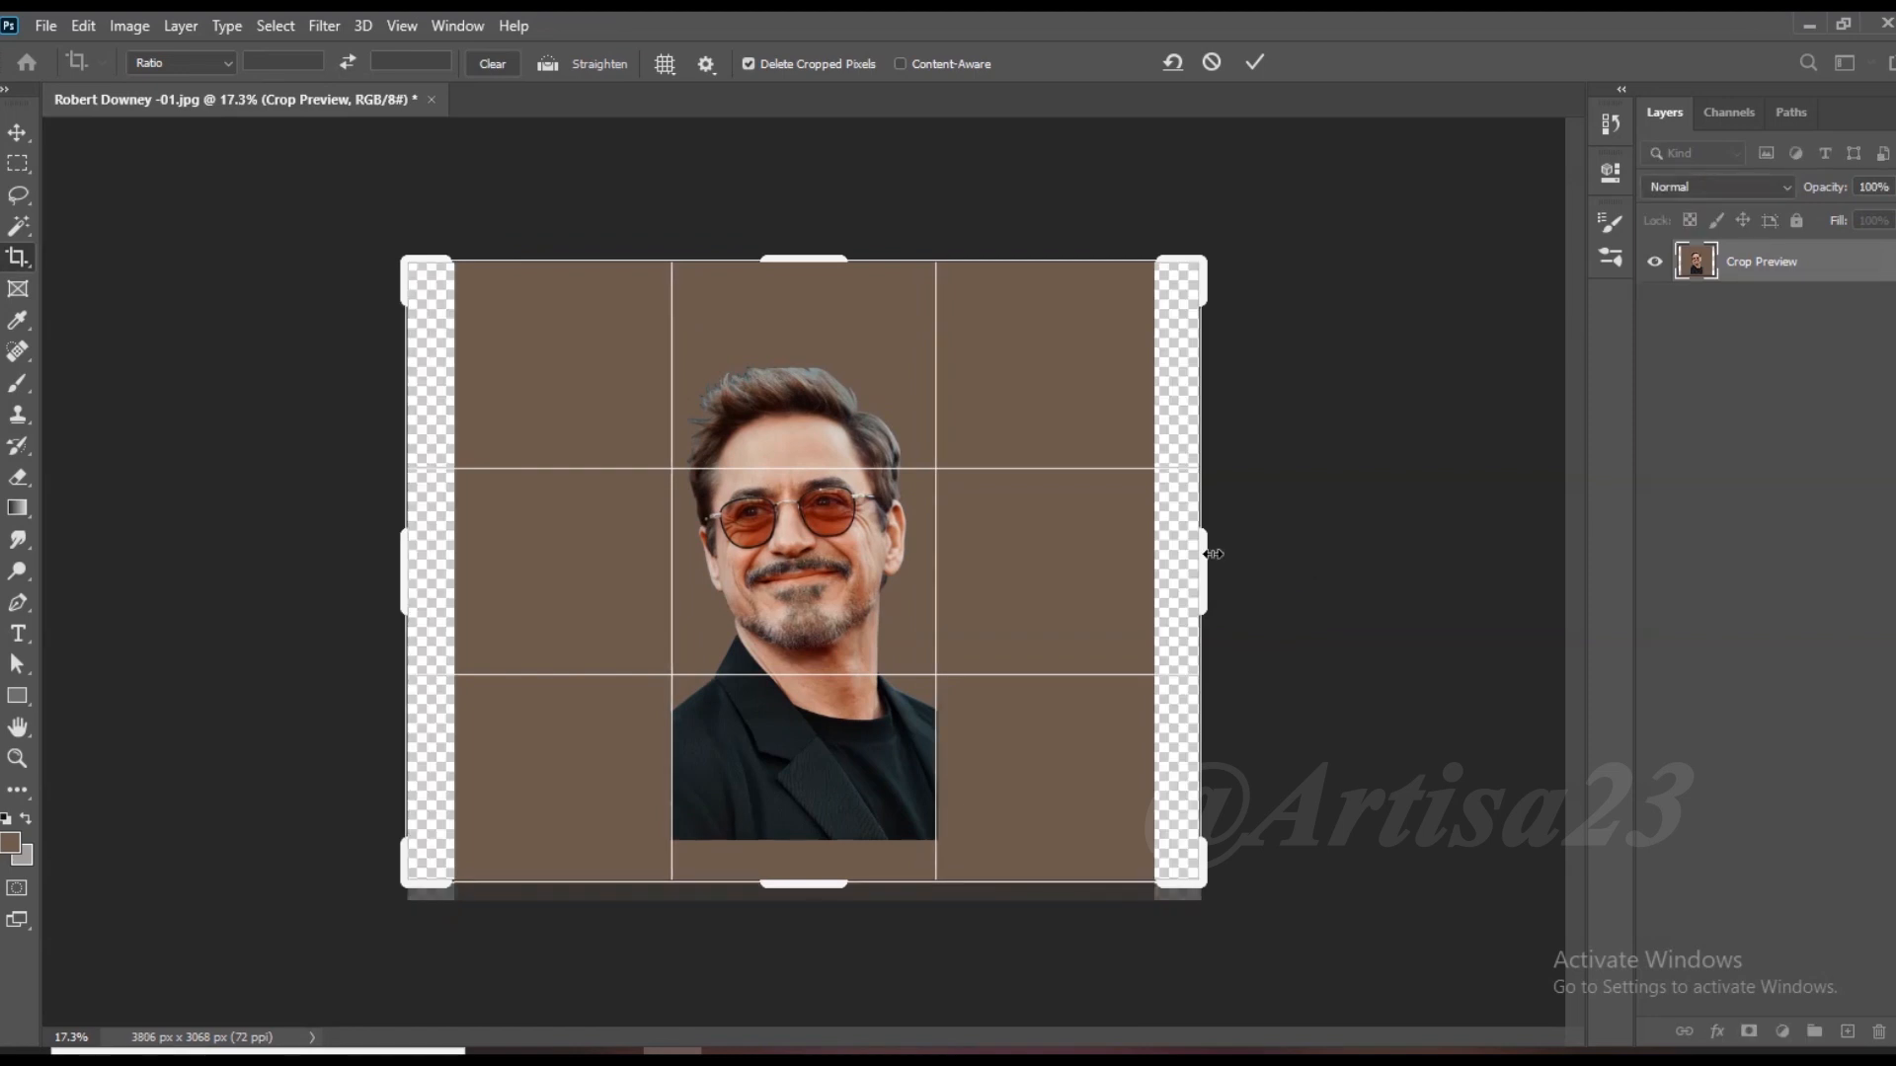
pyautogui.press('Return')
pyautogui.hotkey('alt', 'BackSpace')
pyautogui.click(1116, 494)
pyautogui.moveTo(1202, 575); pyautogui.dragTo(1240, 576)
pyautogui.press('Return')
pyautogui.hotkey('alt', 'BackSpace')
# Step: Duplicate the cutout layer beneath the original, hide the copy and select Layer 1
pyautogui.moveTo(1765, 269); pyautogui.dragTo(1792, 295)
pyautogui.click(1654, 299)
pyautogui.click(1744, 268)
pyautogui.scroll(2, 839, 542)
pyautogui.scroll(2, 851, 556)
# Step: Brighten the cutout's midtones with Curves, raising input 120 to output 132 on the RGB channel
pyautogui.press('i')
pyautogui.click(130, 26)
pyautogui.moveTo(158, 68)
pyautogui.click(415, 122)
pyautogui.moveTo(1250, 518); pyautogui.dragTo(1251, 496)
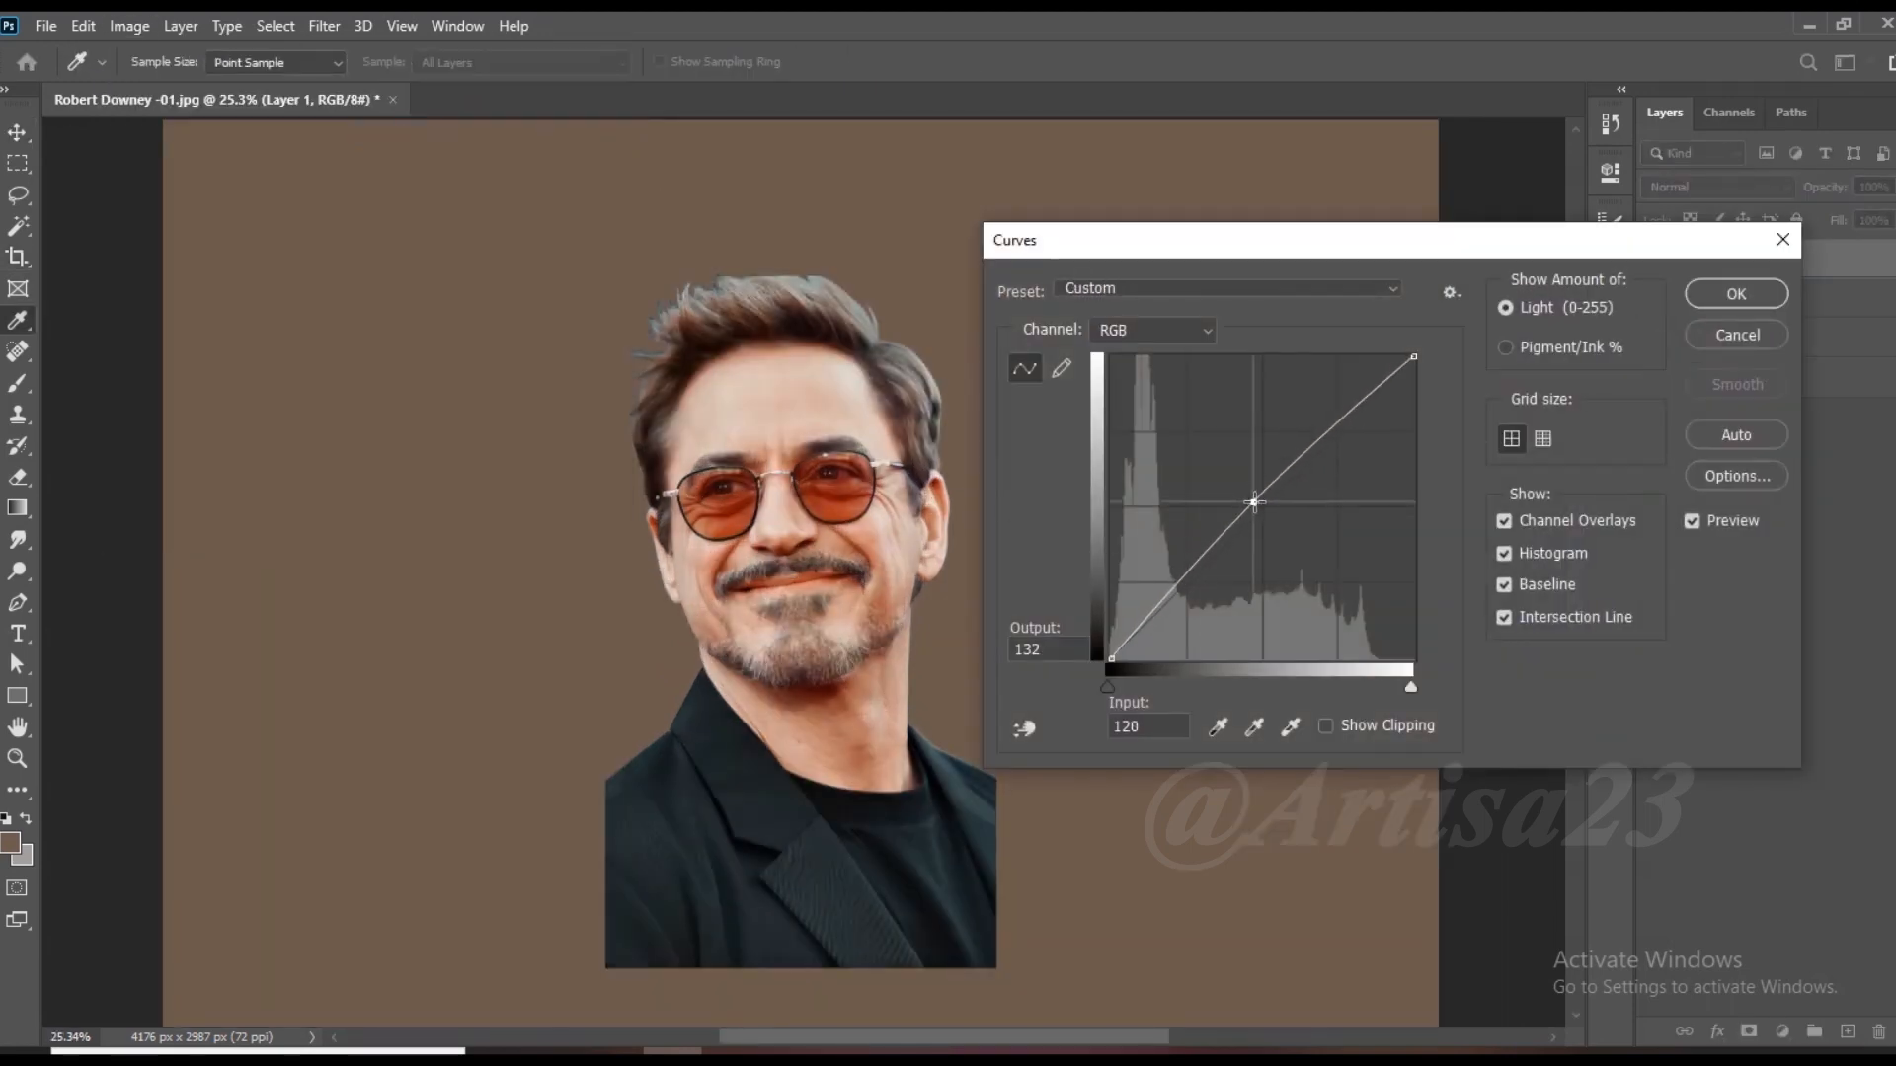
pyautogui.click(1735, 293)
# Step: Increase the cutout's contrast with Levels by moving the shadow input slightly up and the highlight input slightly down
pyautogui.press('v')
pyautogui.click(129, 26)
pyautogui.click(440, 107)
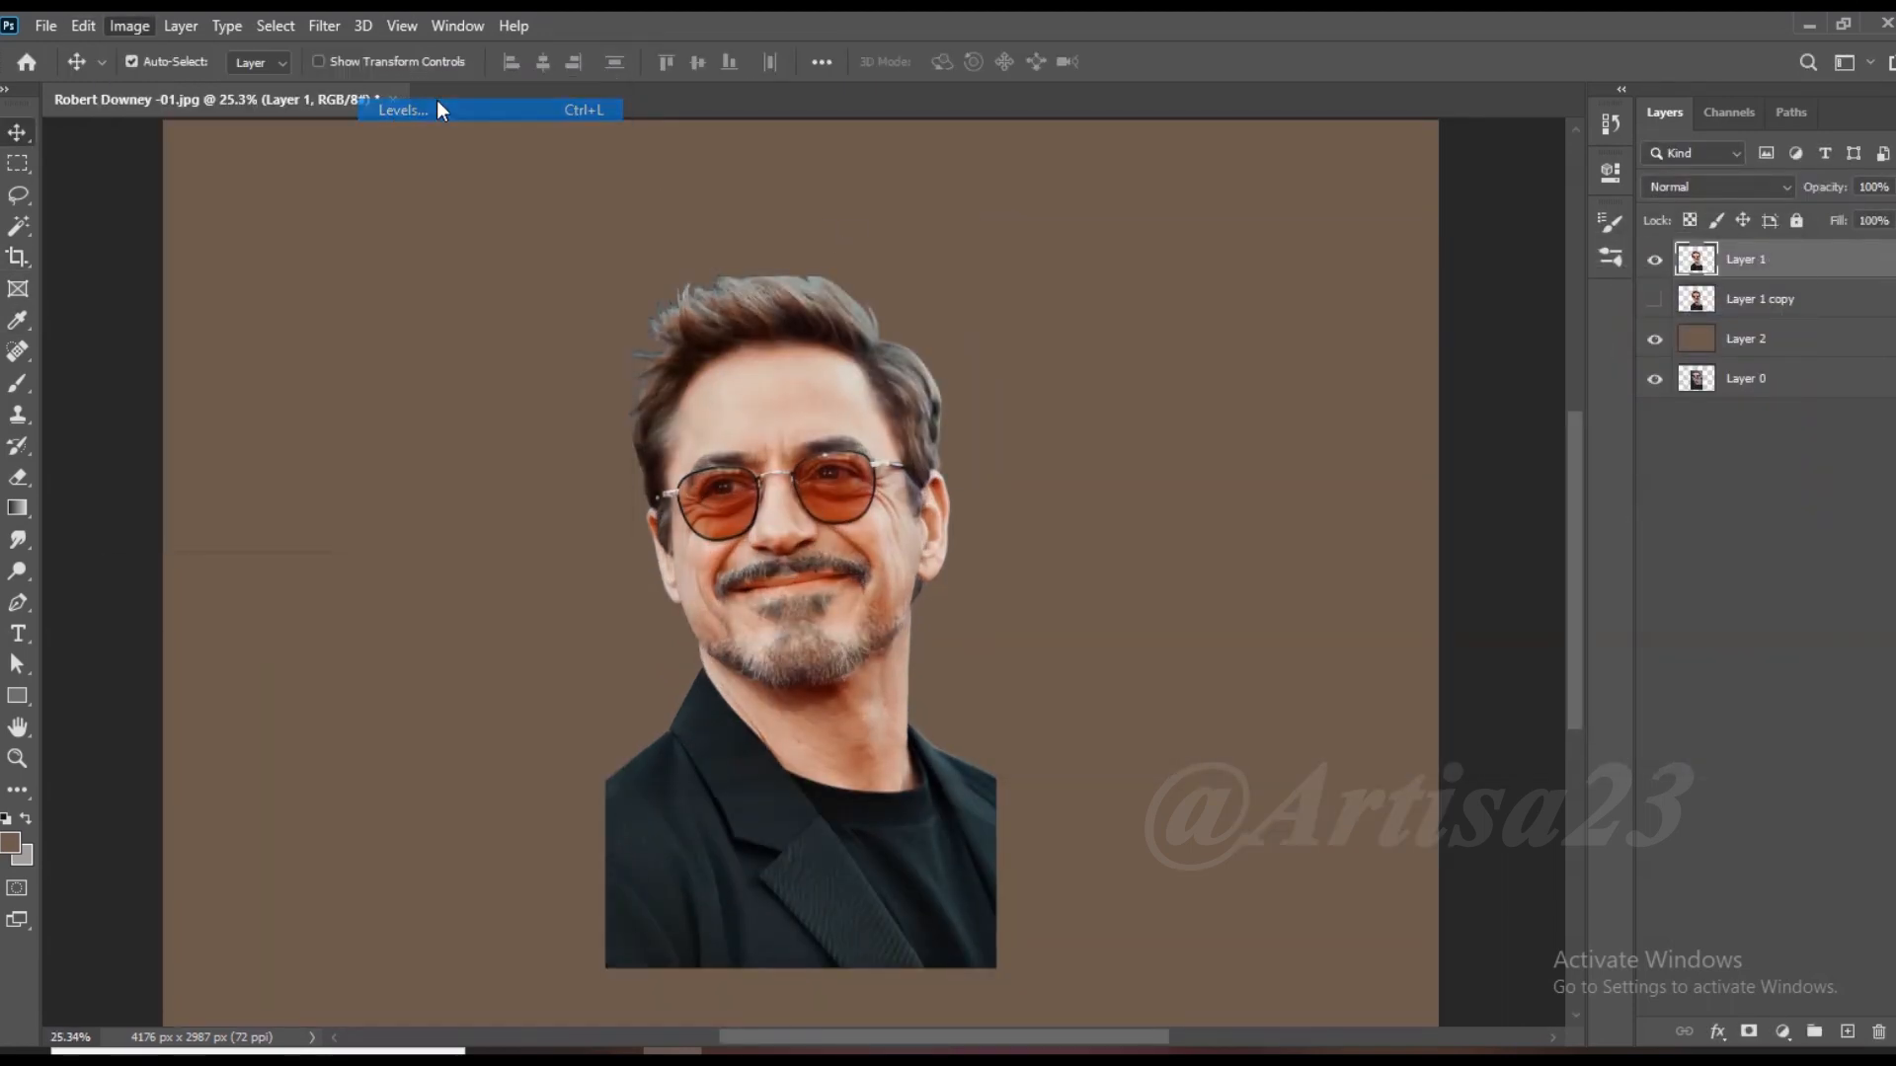
pyautogui.moveTo(1366, 395); pyautogui.dragTo(1385, 396)
pyautogui.moveTo(1670, 395); pyautogui.dragTo(1656, 395)
pyautogui.moveTo(1385, 396); pyautogui.dragTo(1387, 397)
pyautogui.click(1770, 175)
pyautogui.scroll(-3, 1041, 399)
pyautogui.scroll(8, 903, 857)
pyautogui.scroll(-3, 909, 865)
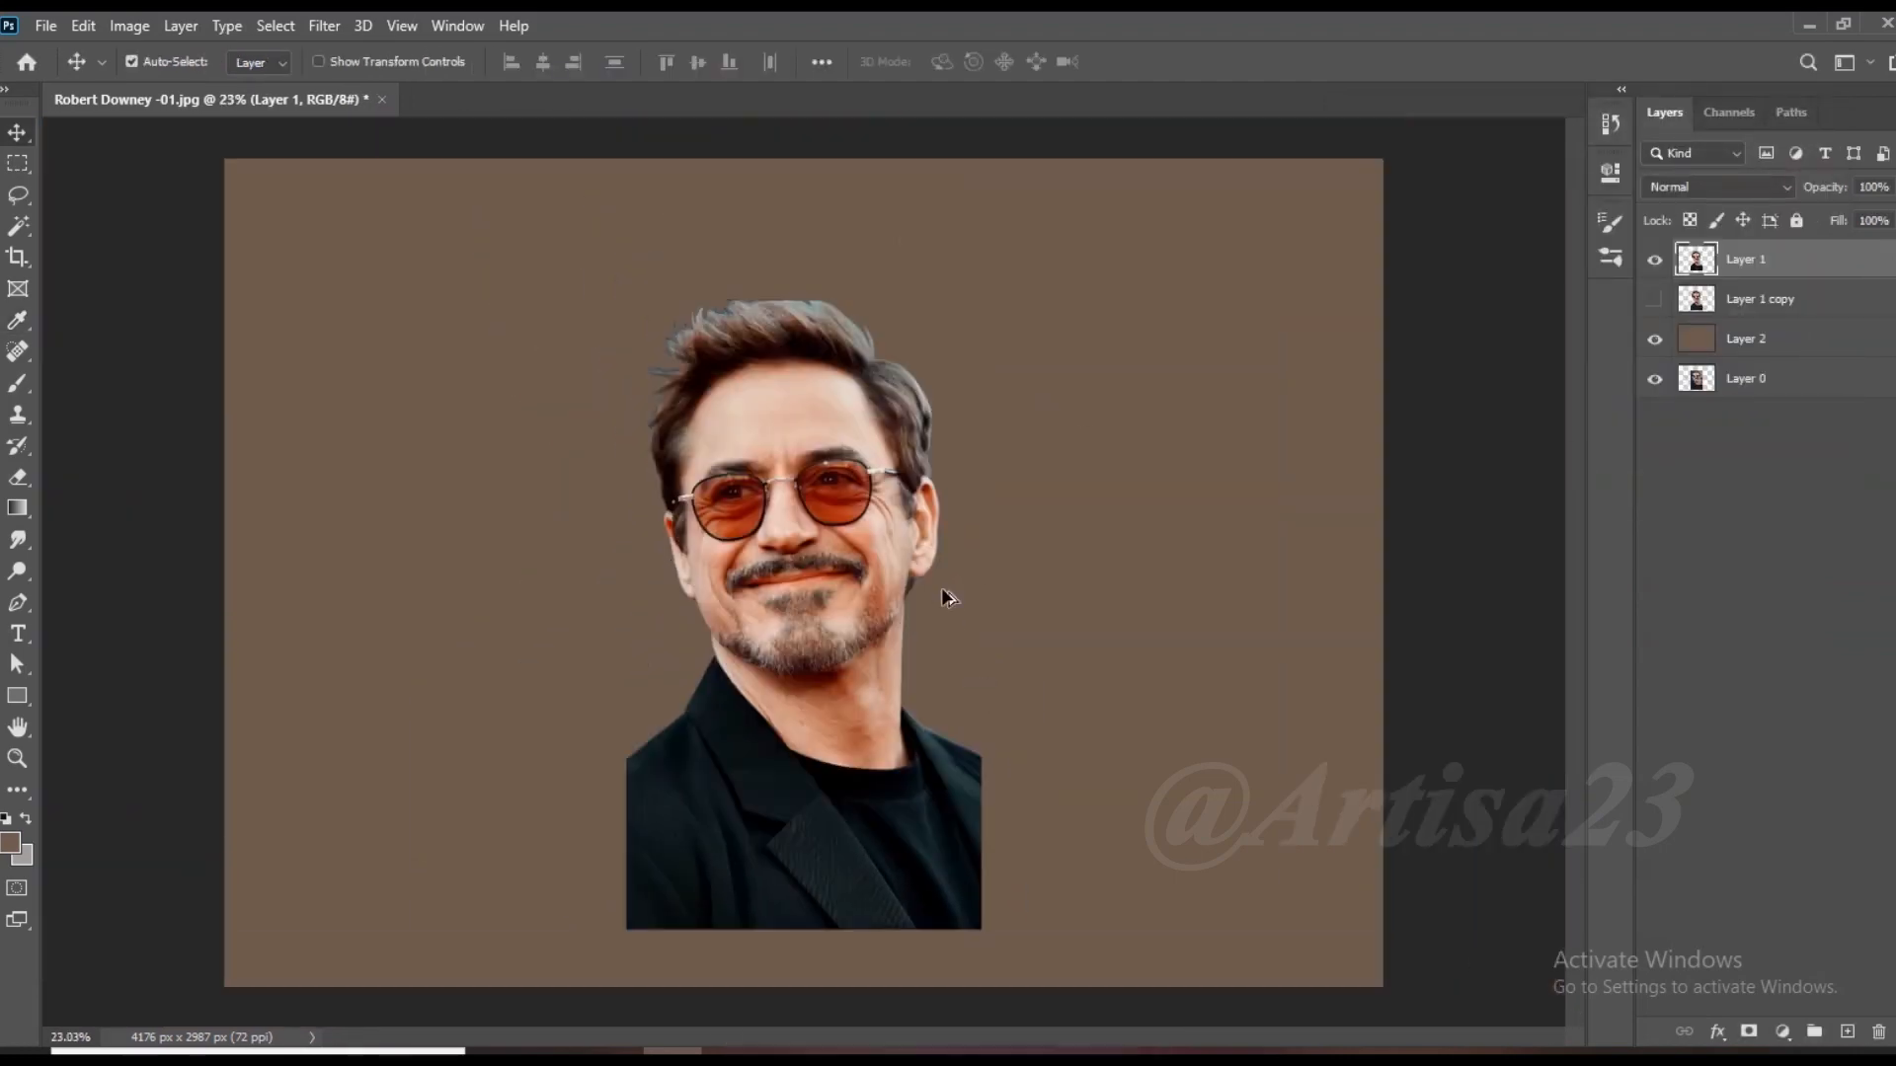
# Step: Make a second backup copy of the tone-adjusted cutout layer beneath Layer 1
pyautogui.scroll(5, 939, 592)
pyautogui.hotkey('ctrl', 'j')
pyautogui.scroll(2, 668, 109)
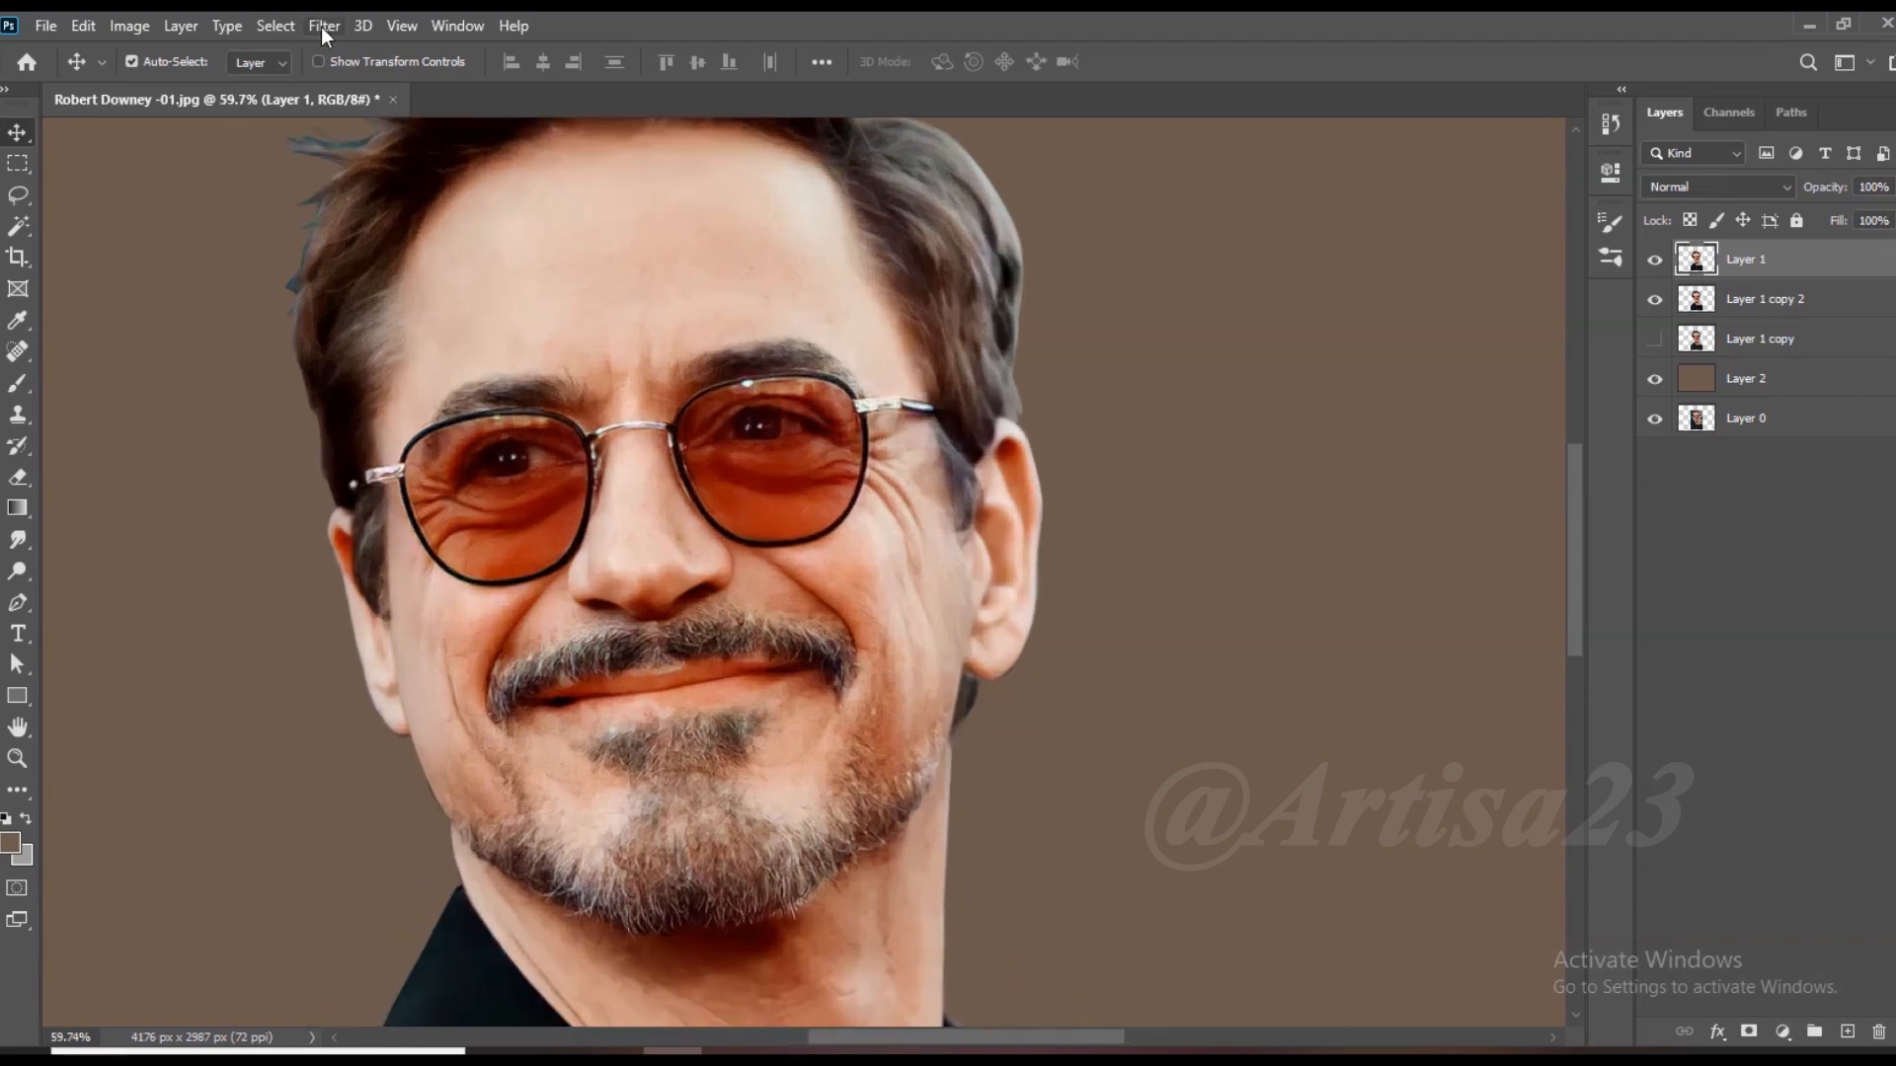
# Step: Sharpen Layer 1 with Unsharp Mask at 70% amount, 6.3 pixels radius and threshold 0
pyautogui.click(324, 26)
pyautogui.moveTo(474, 434)
pyautogui.click(718, 551)
pyautogui.moveTo(1273, 635)
pyautogui.mouseDown()
pyautogui.moveTo(1252, 634)
pyautogui.moveTo(1279, 565)
pyautogui.moveTo(1248, 634)
pyautogui.mouseUp()
pyautogui.moveTo(1280, 570); pyautogui.dragTo(1268, 570)
pyautogui.moveTo(1248, 634); pyautogui.dragTo(1258, 574)
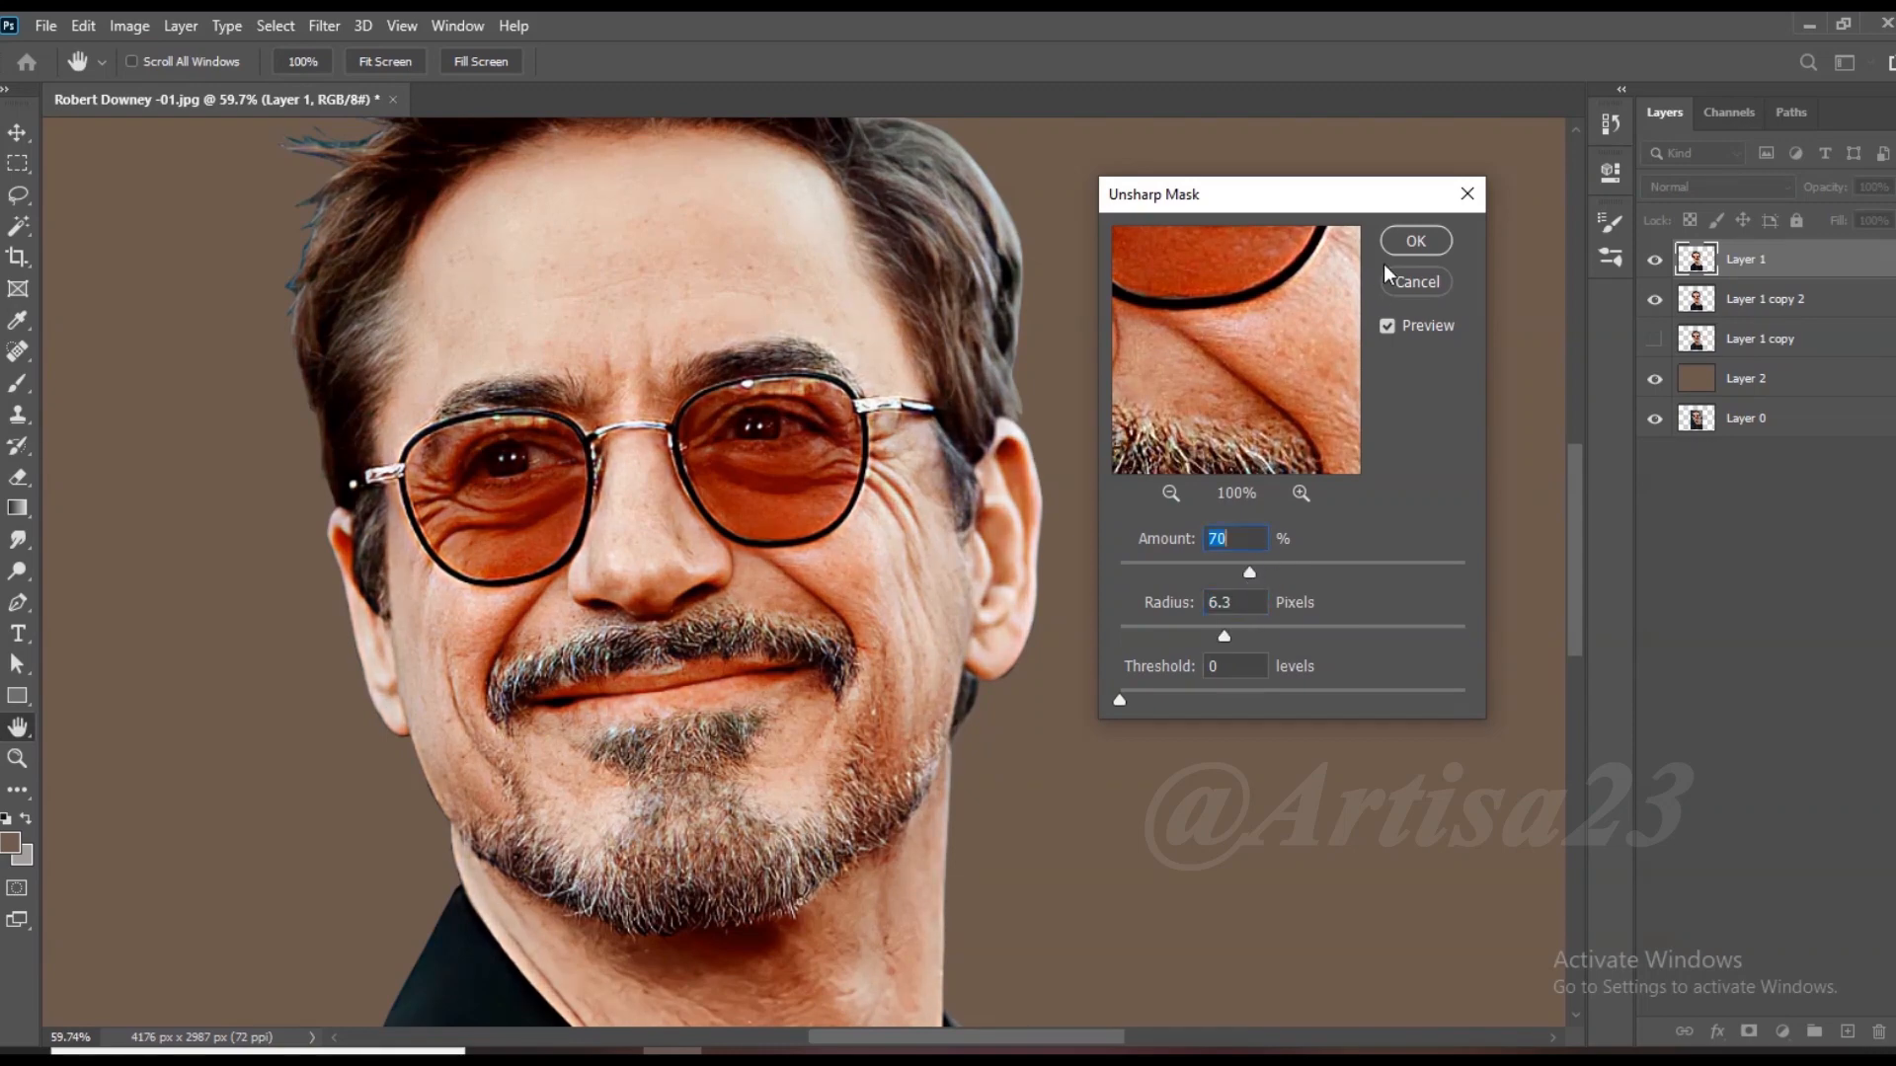
pyautogui.click(1415, 241)
pyautogui.press('v')
# Step: Compare the cutout with and without the sharpening, and hide the Layer 1 copy 2 layer
pyautogui.scroll(-5, 805, 400)
pyautogui.scroll(4, 751, 380)
pyautogui.click(1655, 267)
pyautogui.click(1655, 267)
pyautogui.click(1655, 304)
pyautogui.scroll(-4, 961, 419)
pyautogui.scroll(-2, 962, 419)
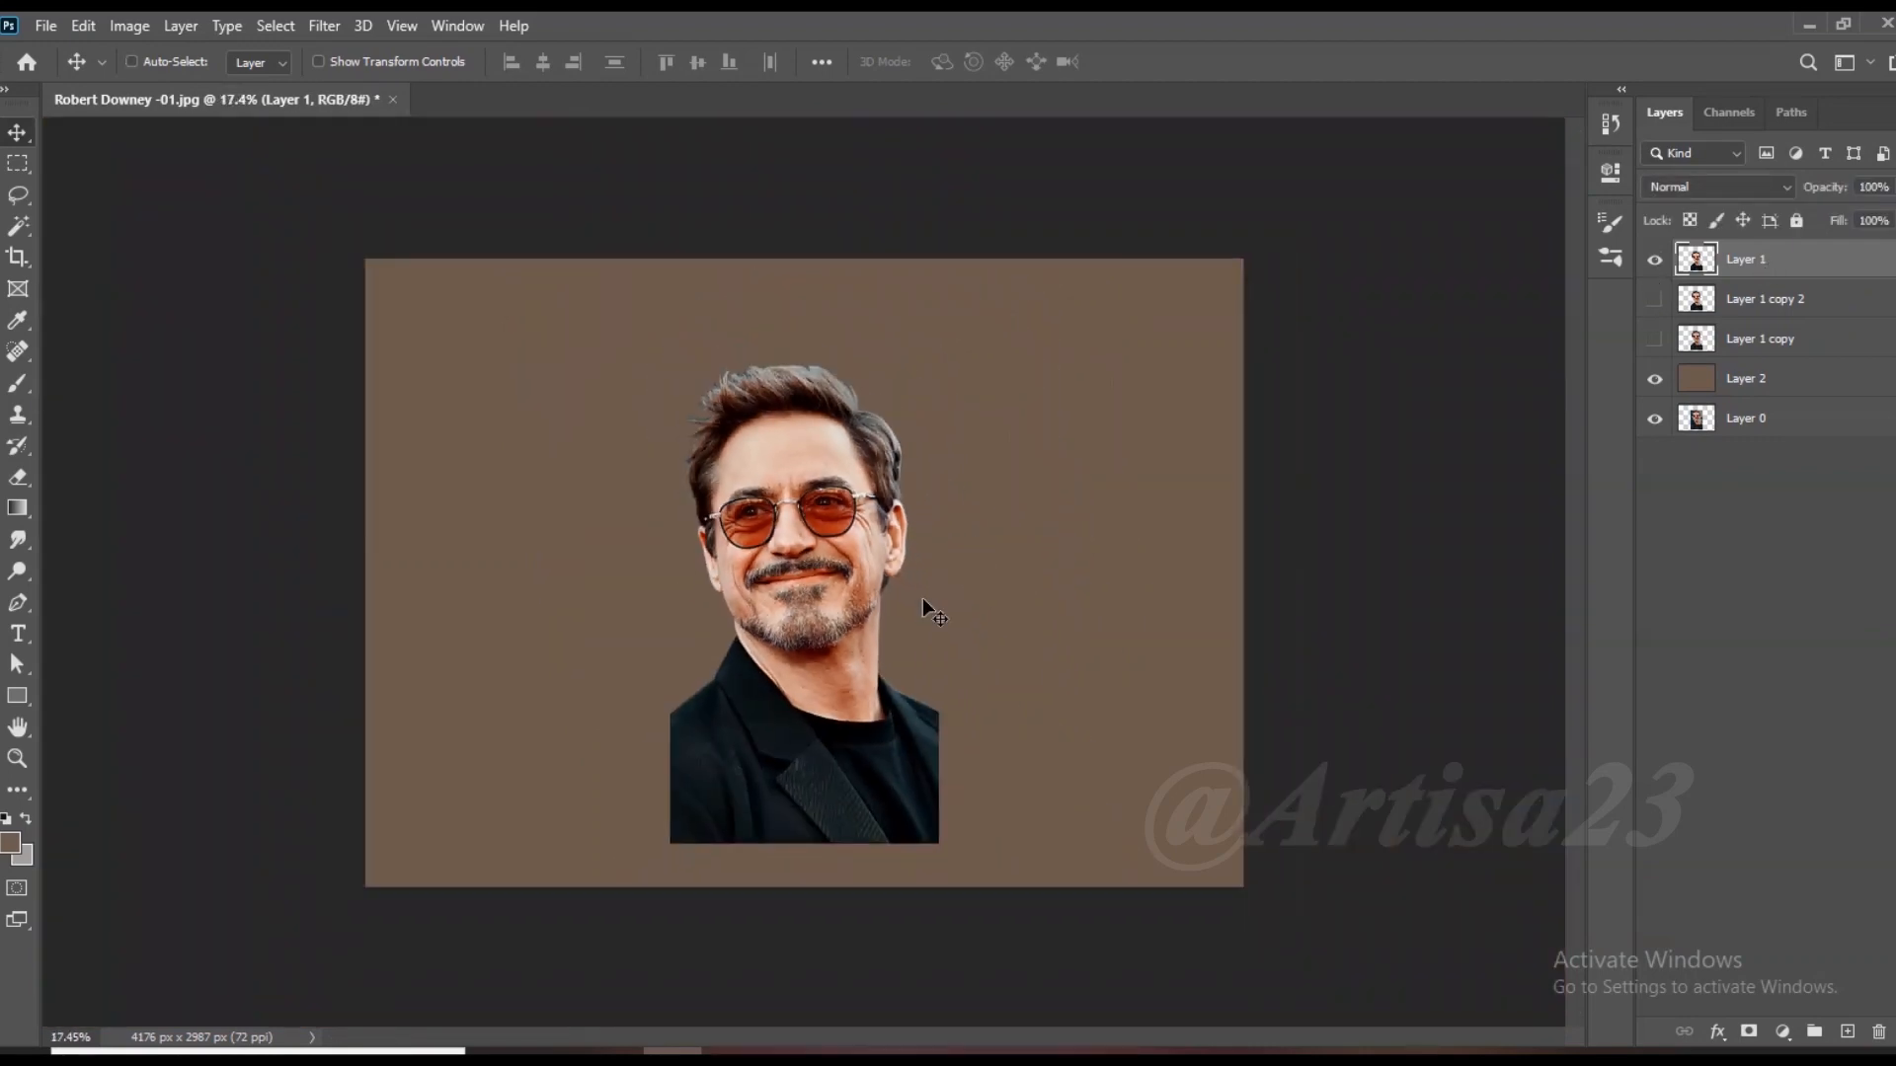
# Step: Save the document with its layers as a Photoshop file named "Robert 01" in the Robert Downey -02 folder
pyautogui.hotkey('shift', 'ctrl', 's')
pyautogui.click(745, 729)
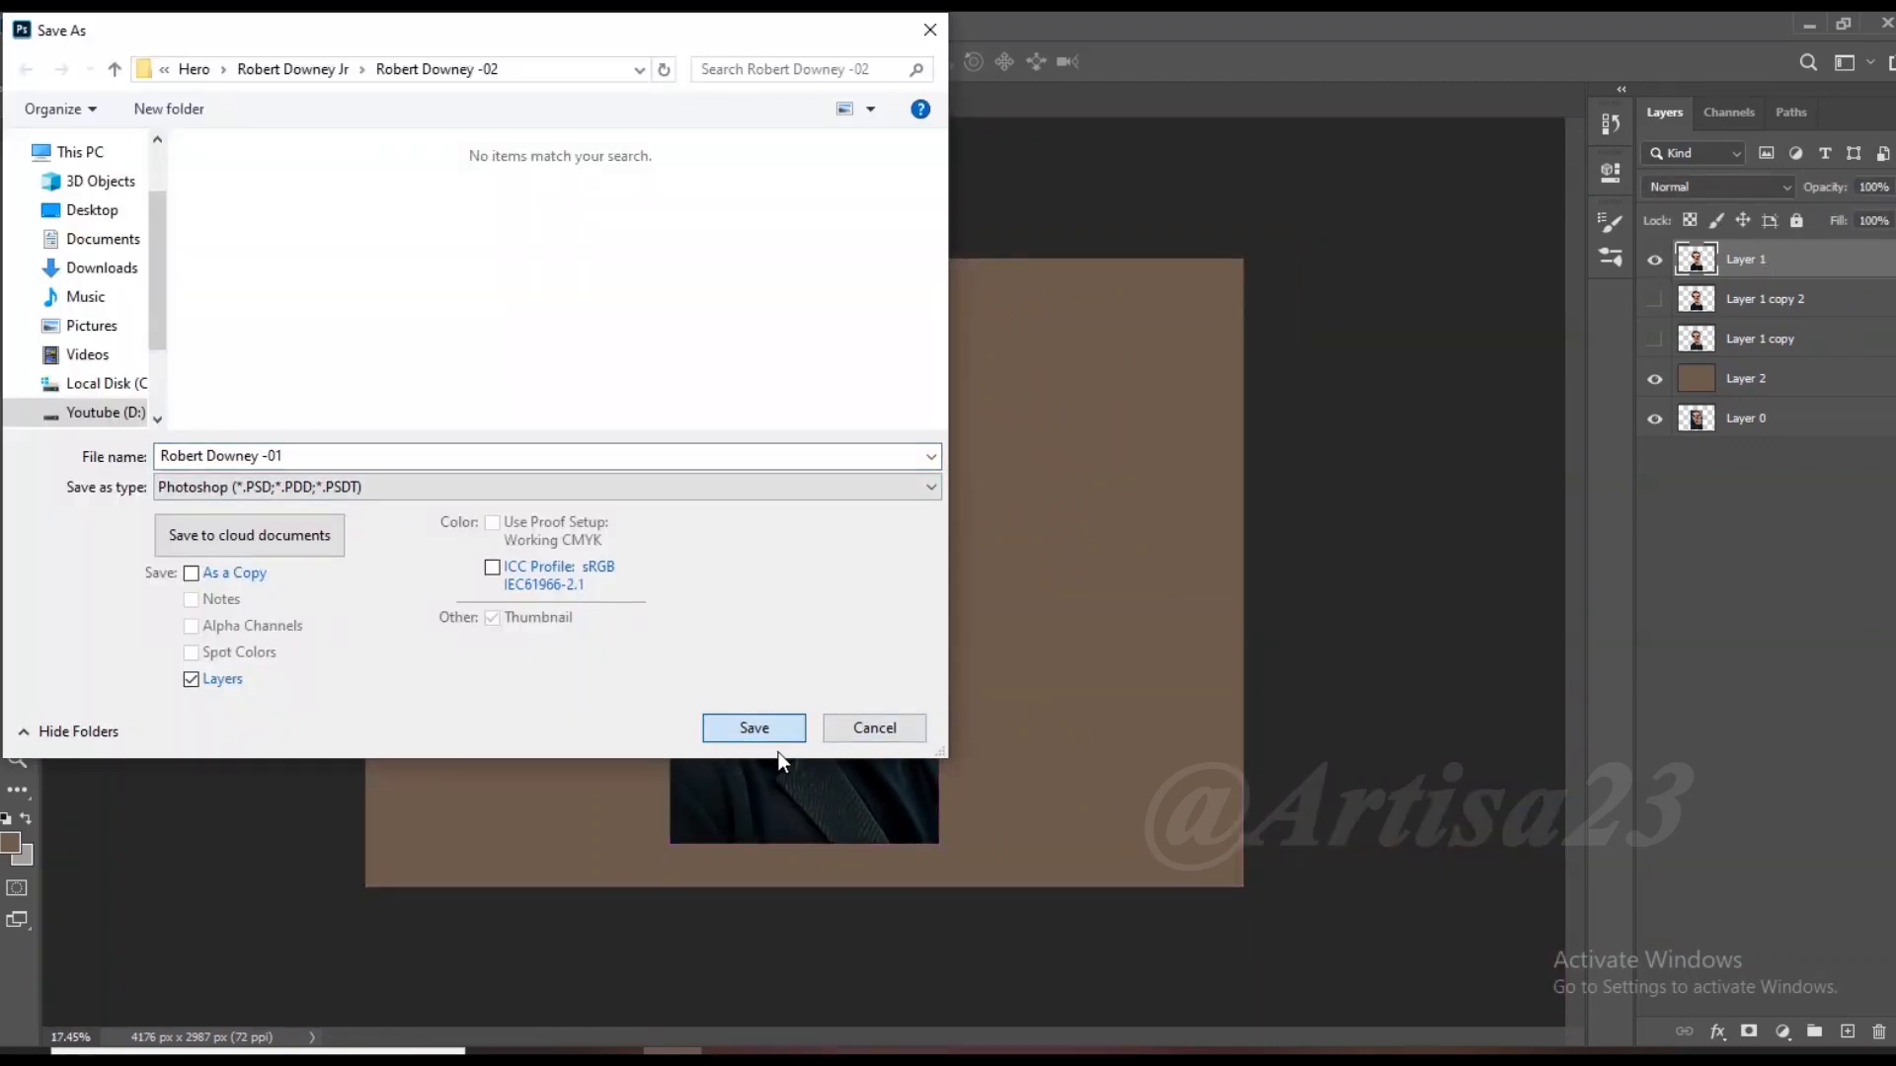
pyautogui.moveTo(269, 460); pyautogui.dragTo(208, 462)
pyautogui.press('BackSpace')
pyautogui.click(306, 459)
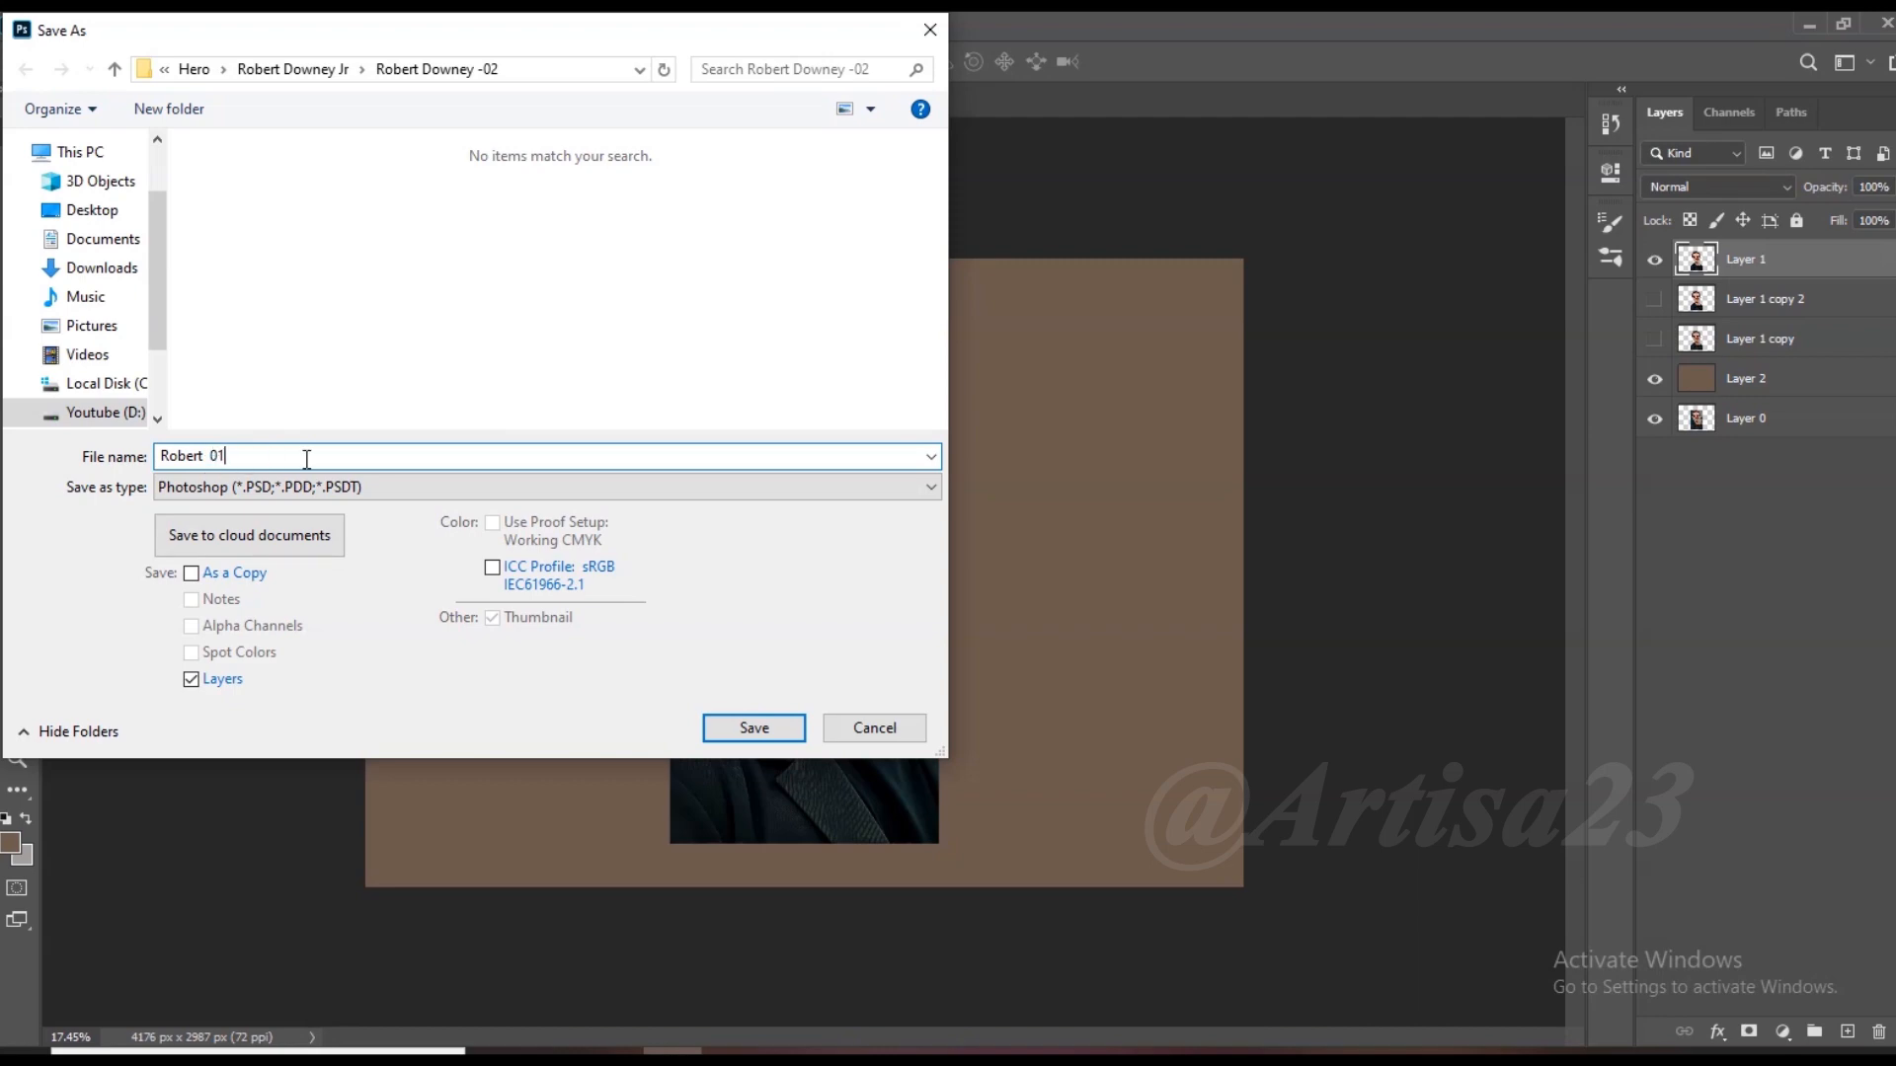
pyautogui.click(743, 729)
# Step: Activate the Smudge tool on Layer 1 and set its strength to 55%
pyautogui.scroll(2, 831, 707)
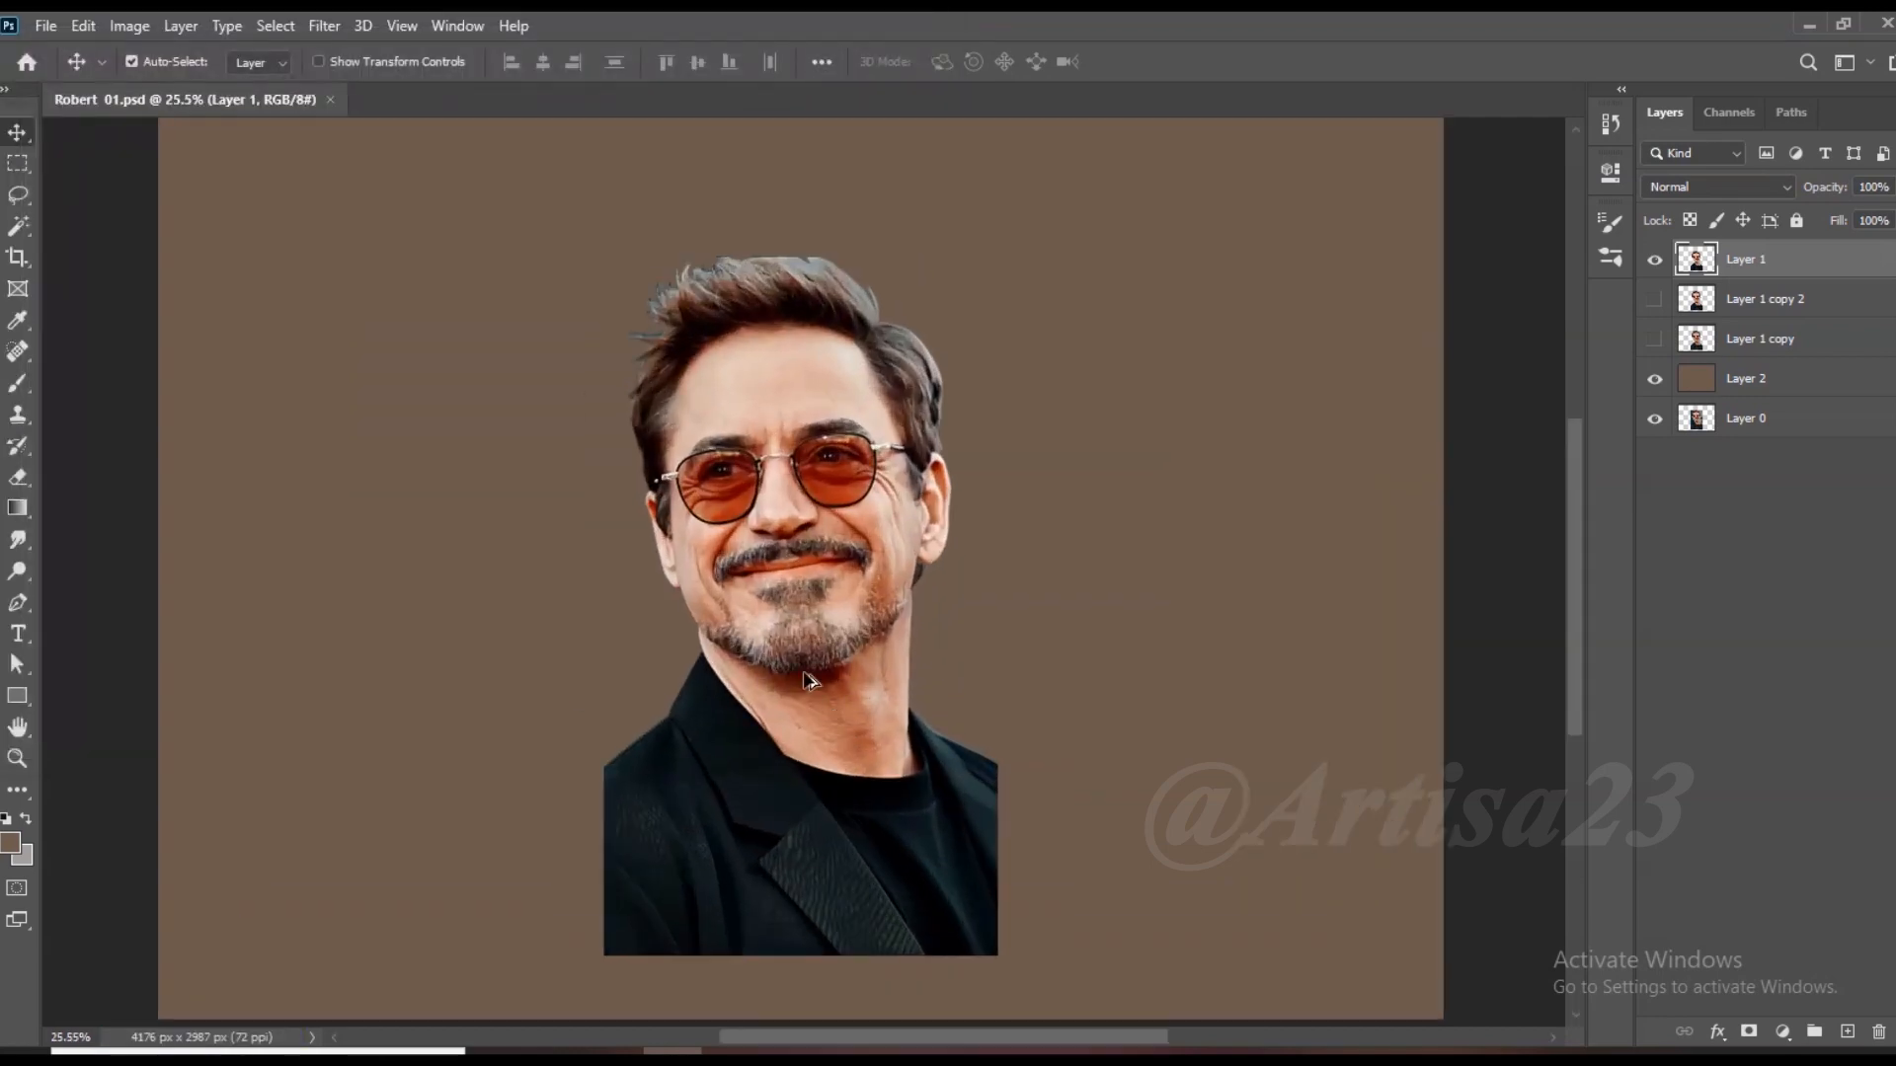
pyautogui.scroll(4, 845, 689)
pyautogui.click(18, 539)
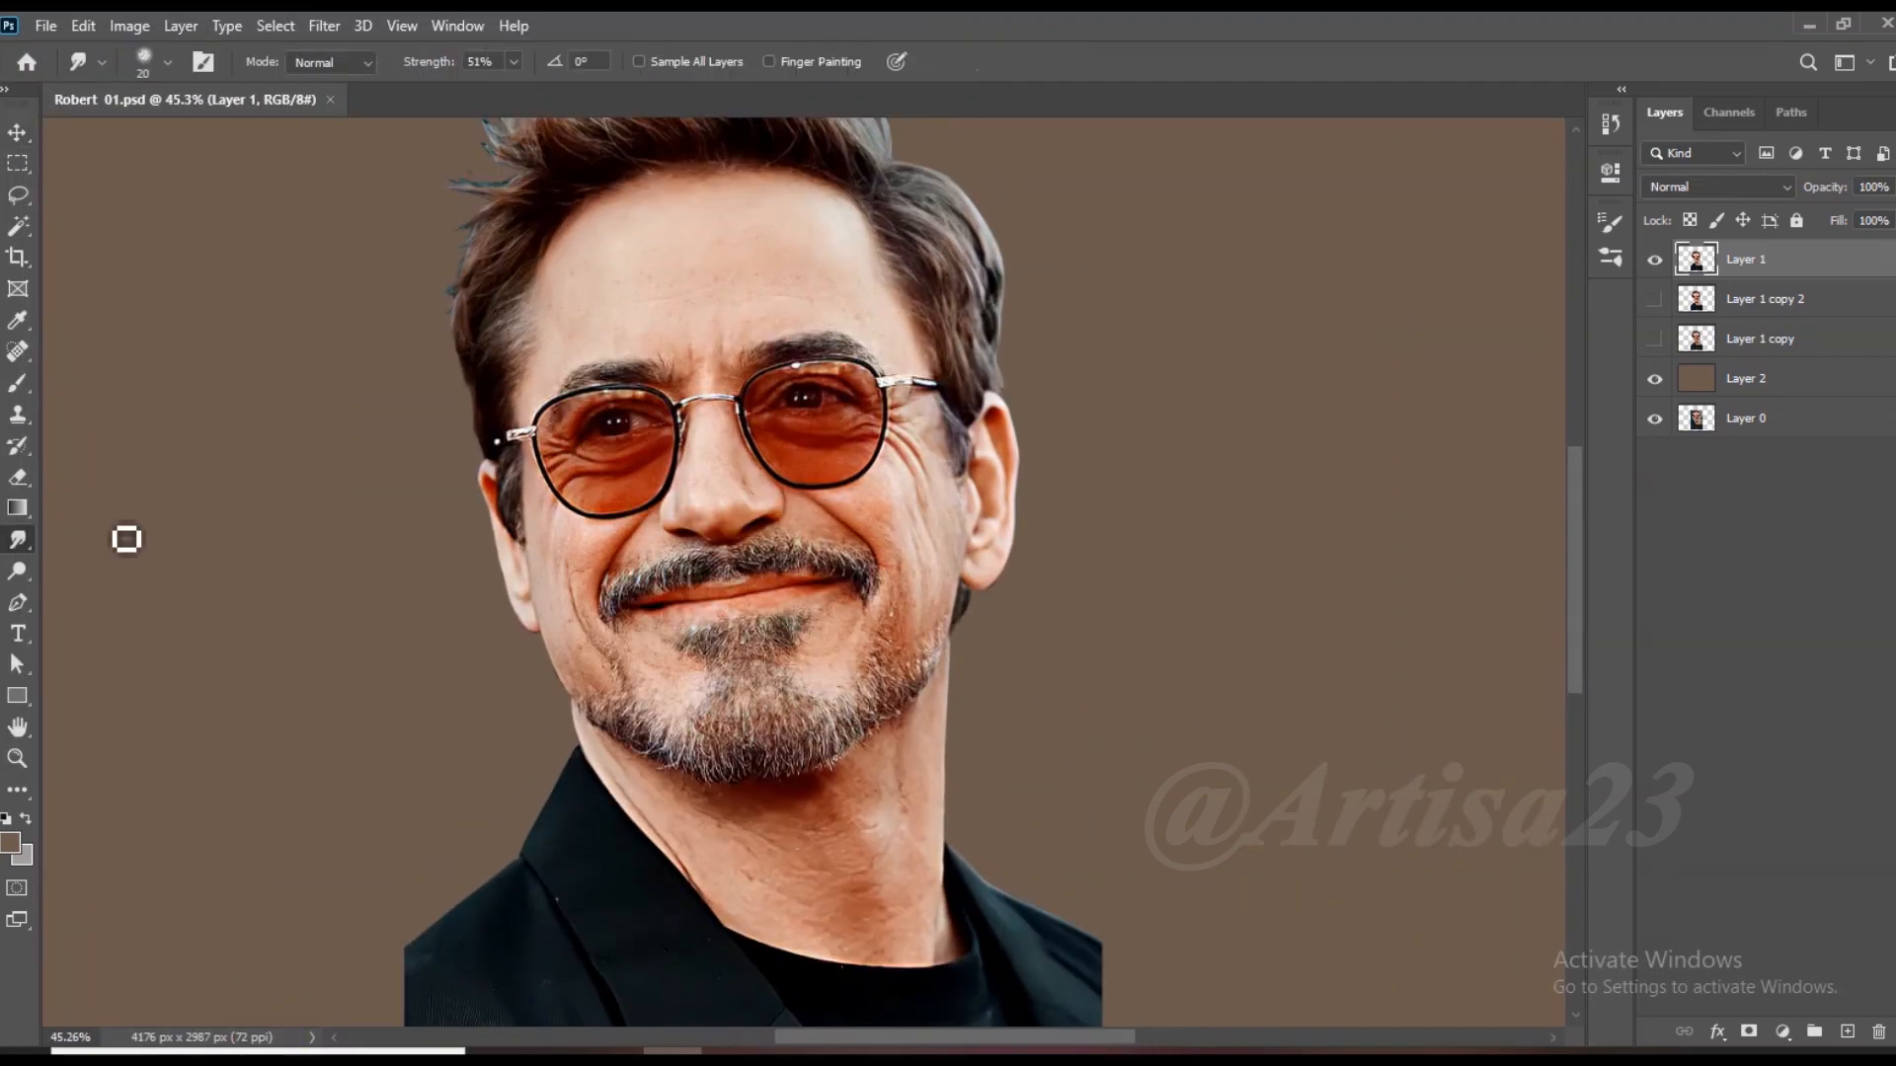
pyautogui.scroll(2, 745, 290)
pyautogui.moveTo(520, 85); pyautogui.dragTo(524, 86)
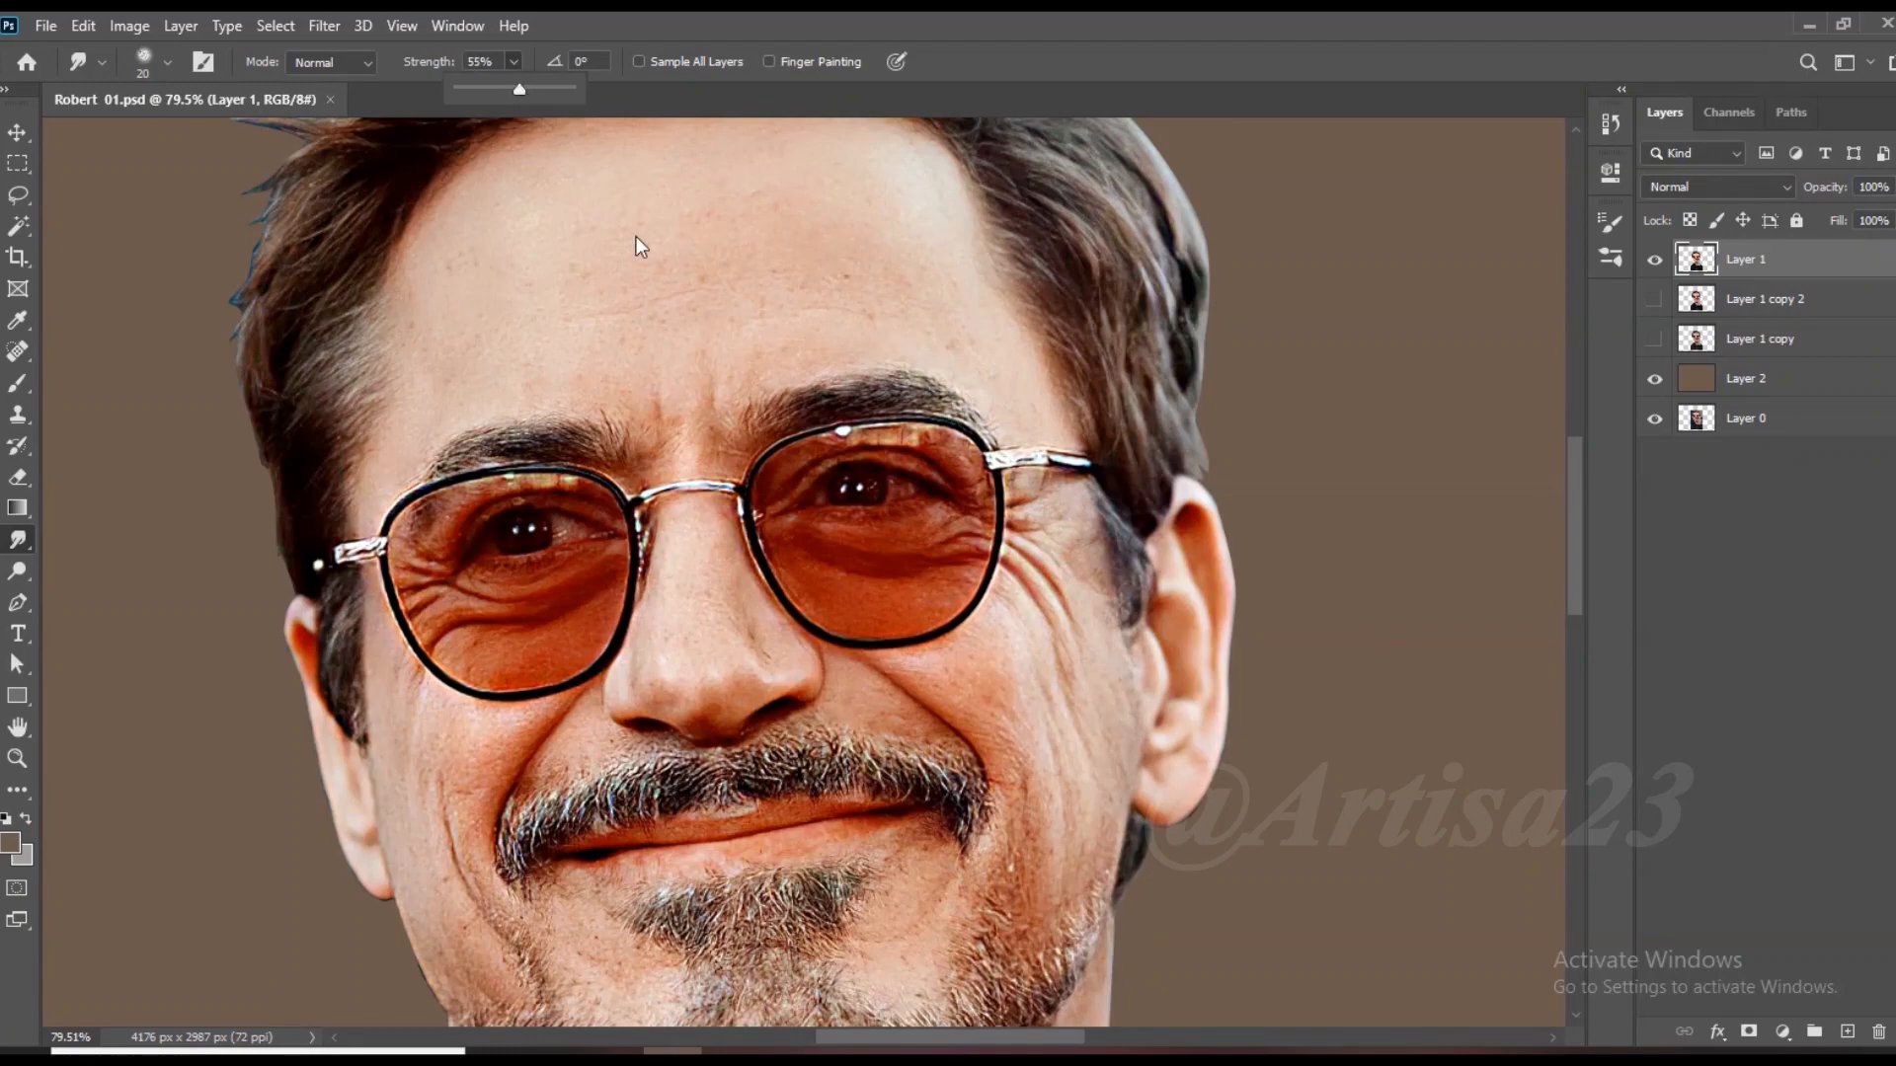
pyautogui.click(718, 275)
# Step: Smudge the forehead skin smooth from the hairline down to the eyebrows, using a 50 px brush
pyautogui.scroll(-3, 677, 369)
pyautogui.scroll(9, 672, 197)
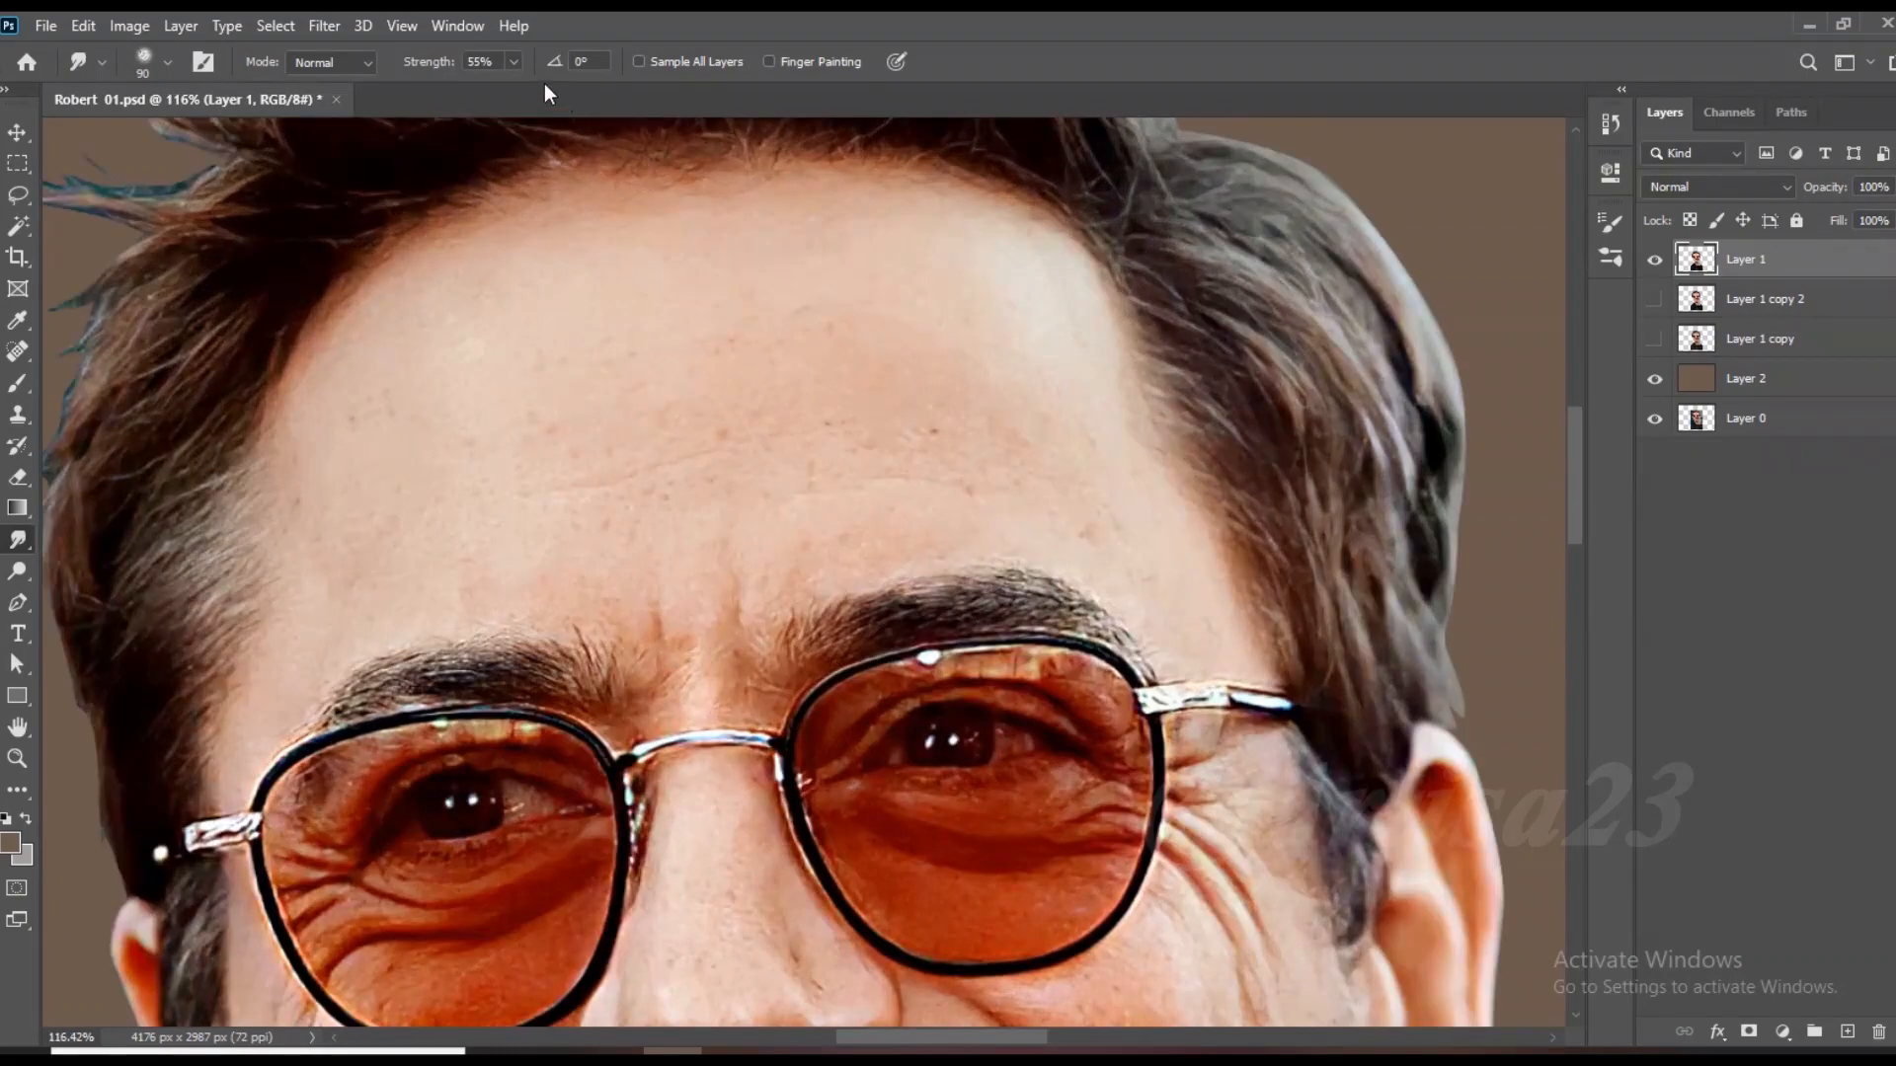
pyautogui.press(']')
pyautogui.press(']')
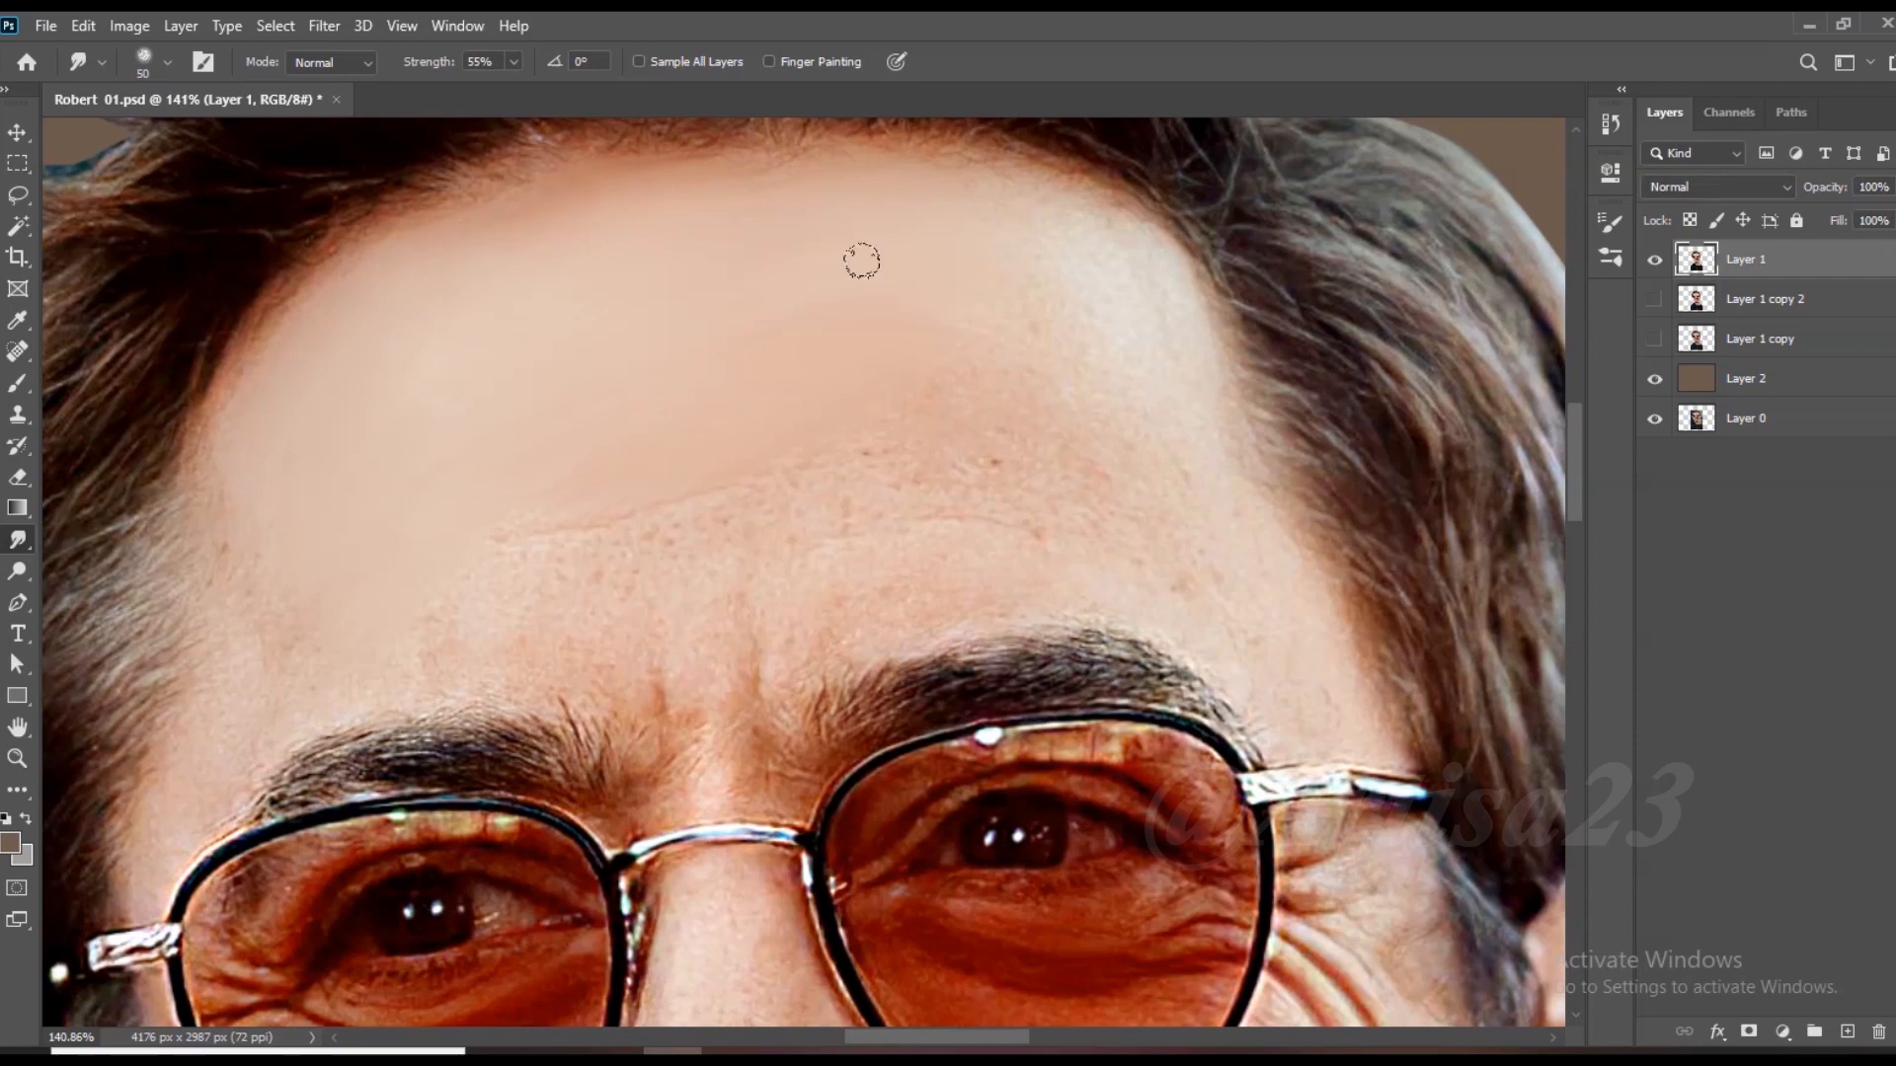
pyautogui.moveTo(1092, 216); pyautogui.dragTo(1126, 273)
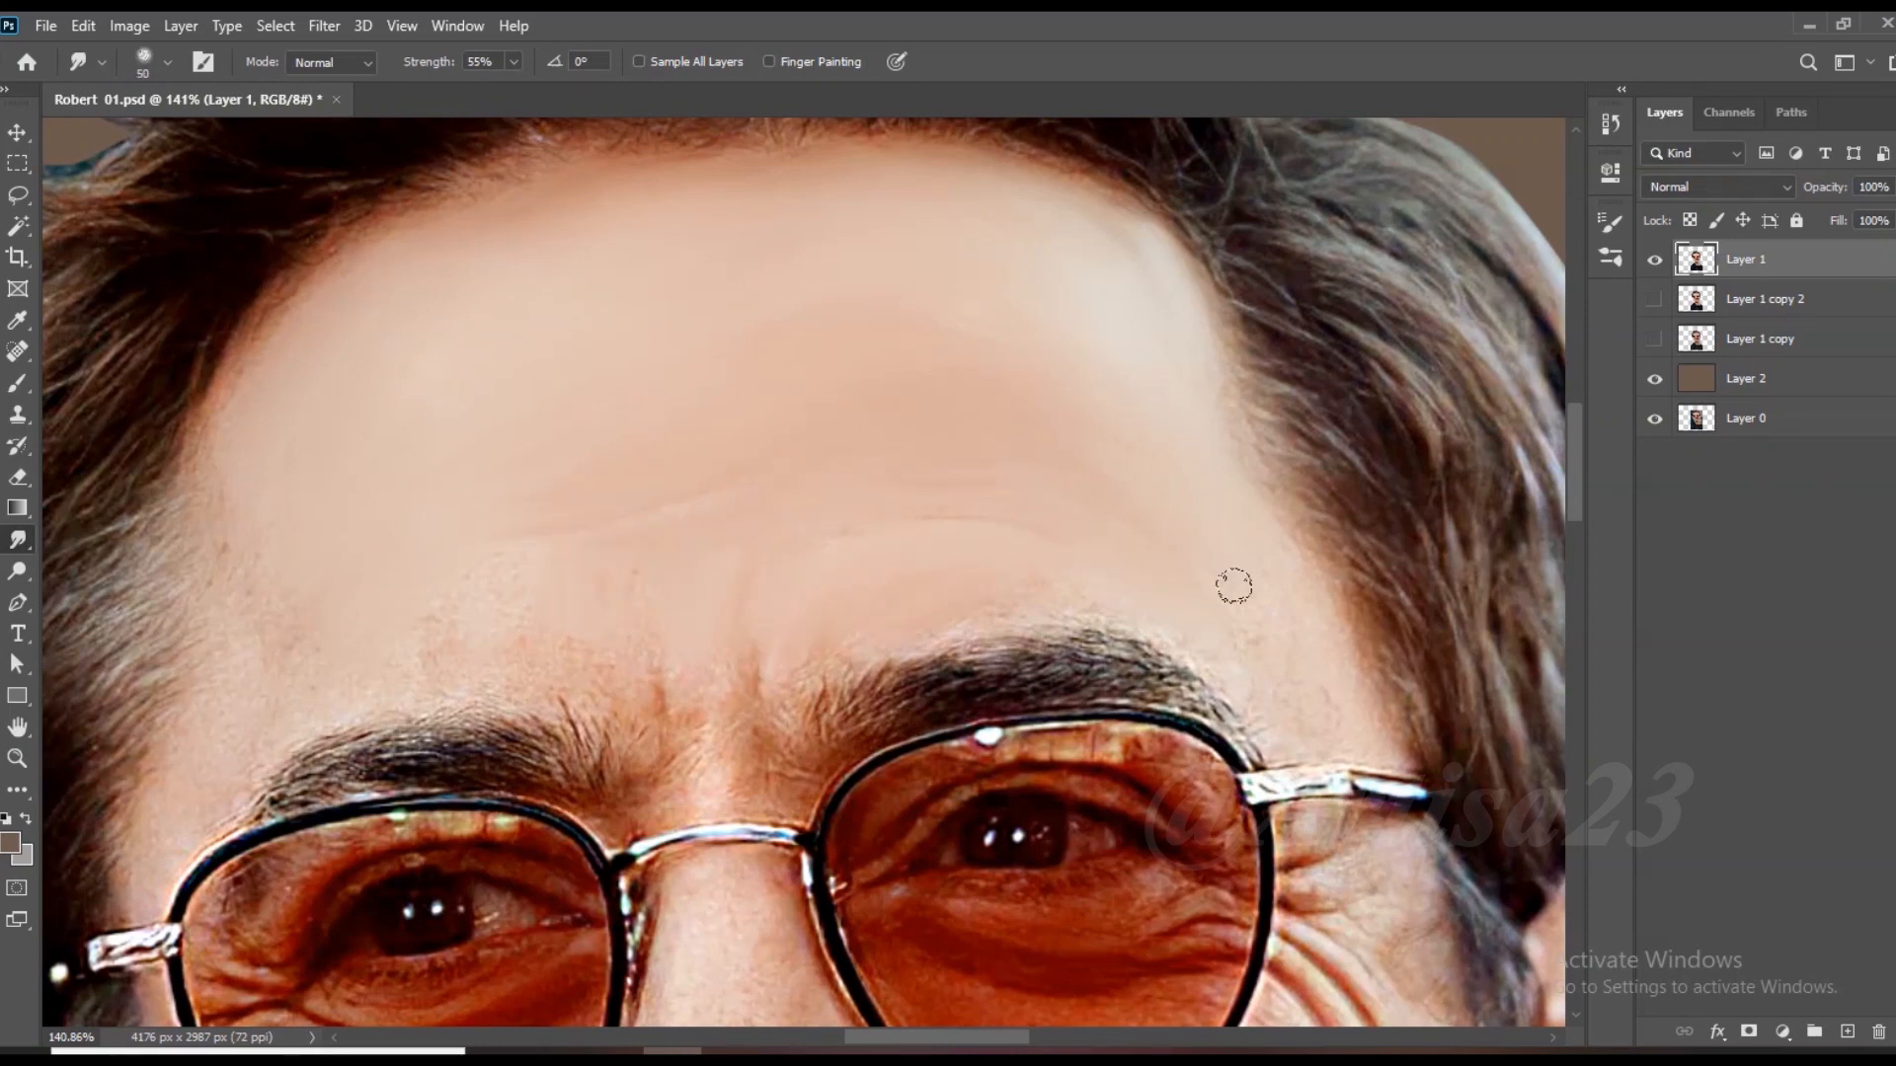
pyautogui.moveTo(881, 631)
pyautogui.mouseDown()
pyautogui.moveTo(765, 688)
pyautogui.moveTo(629, 611)
pyautogui.mouseUp()
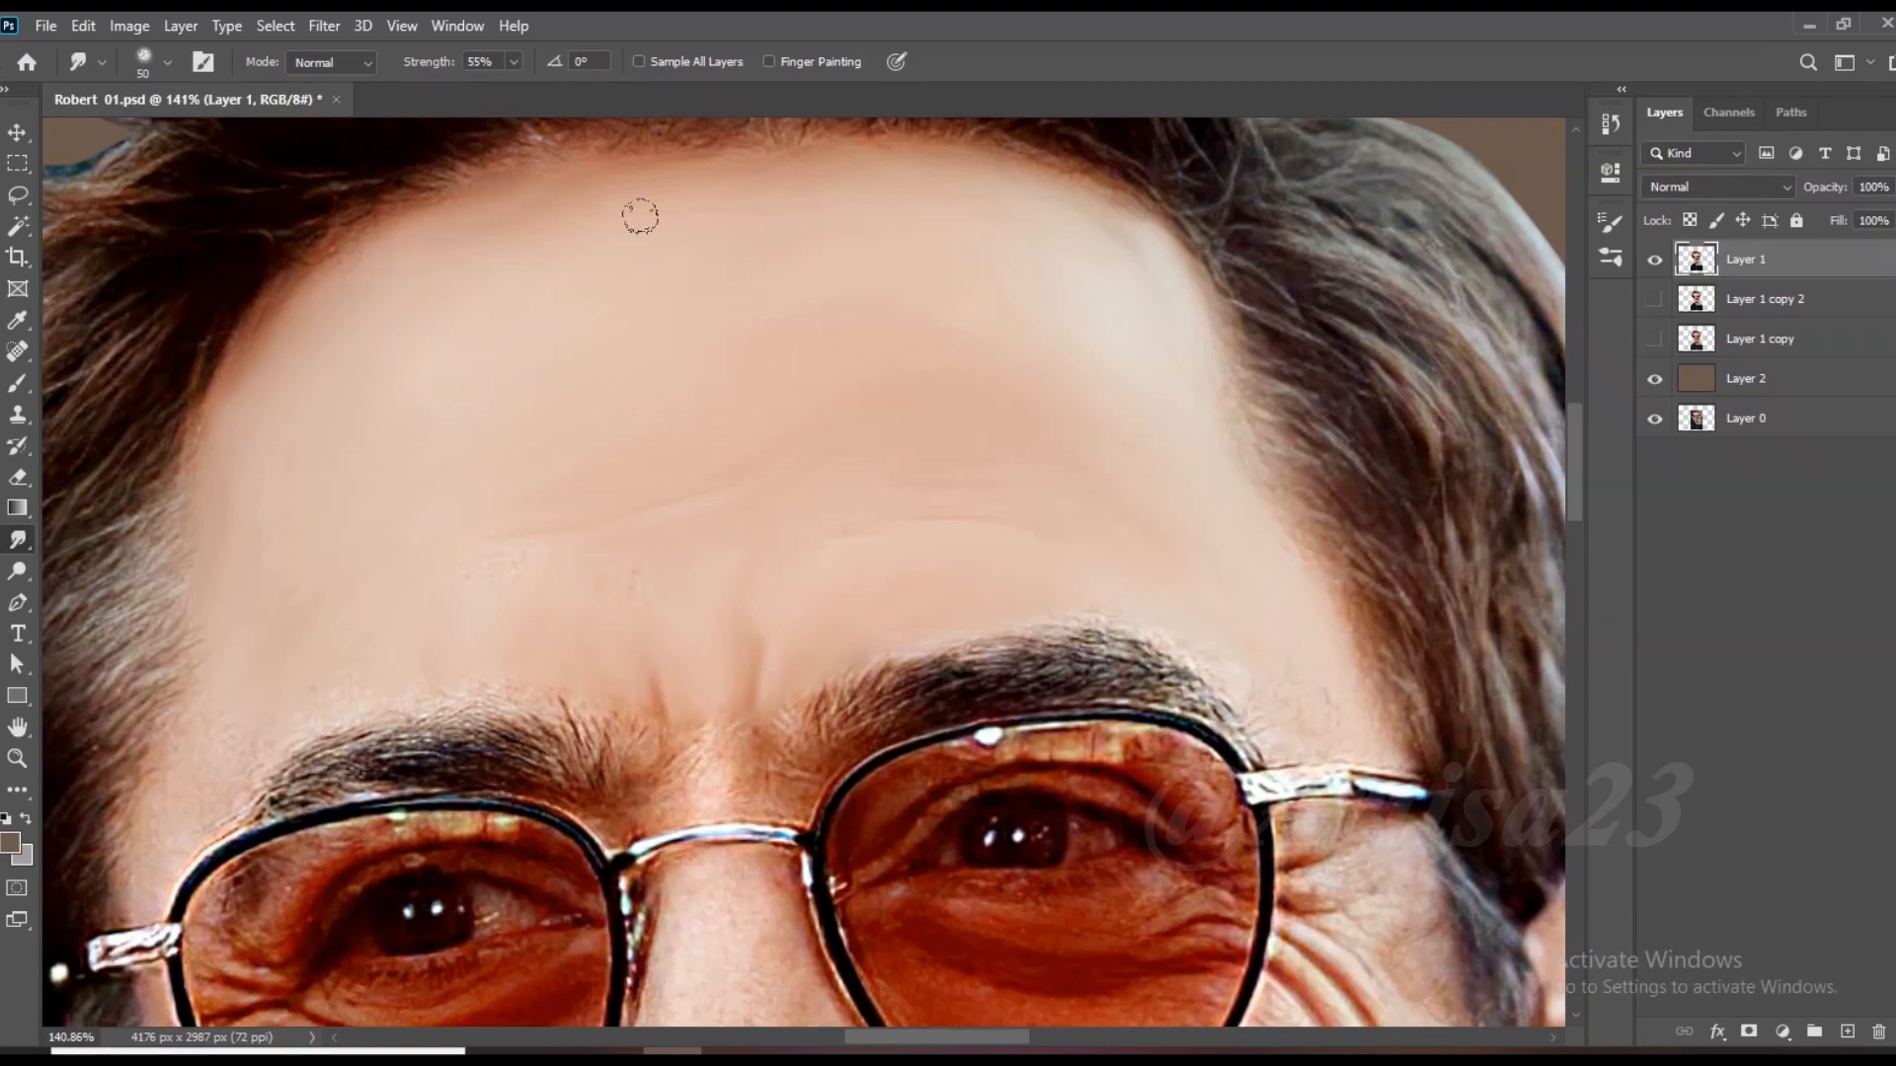
pyautogui.scroll(-1, 609, 461)
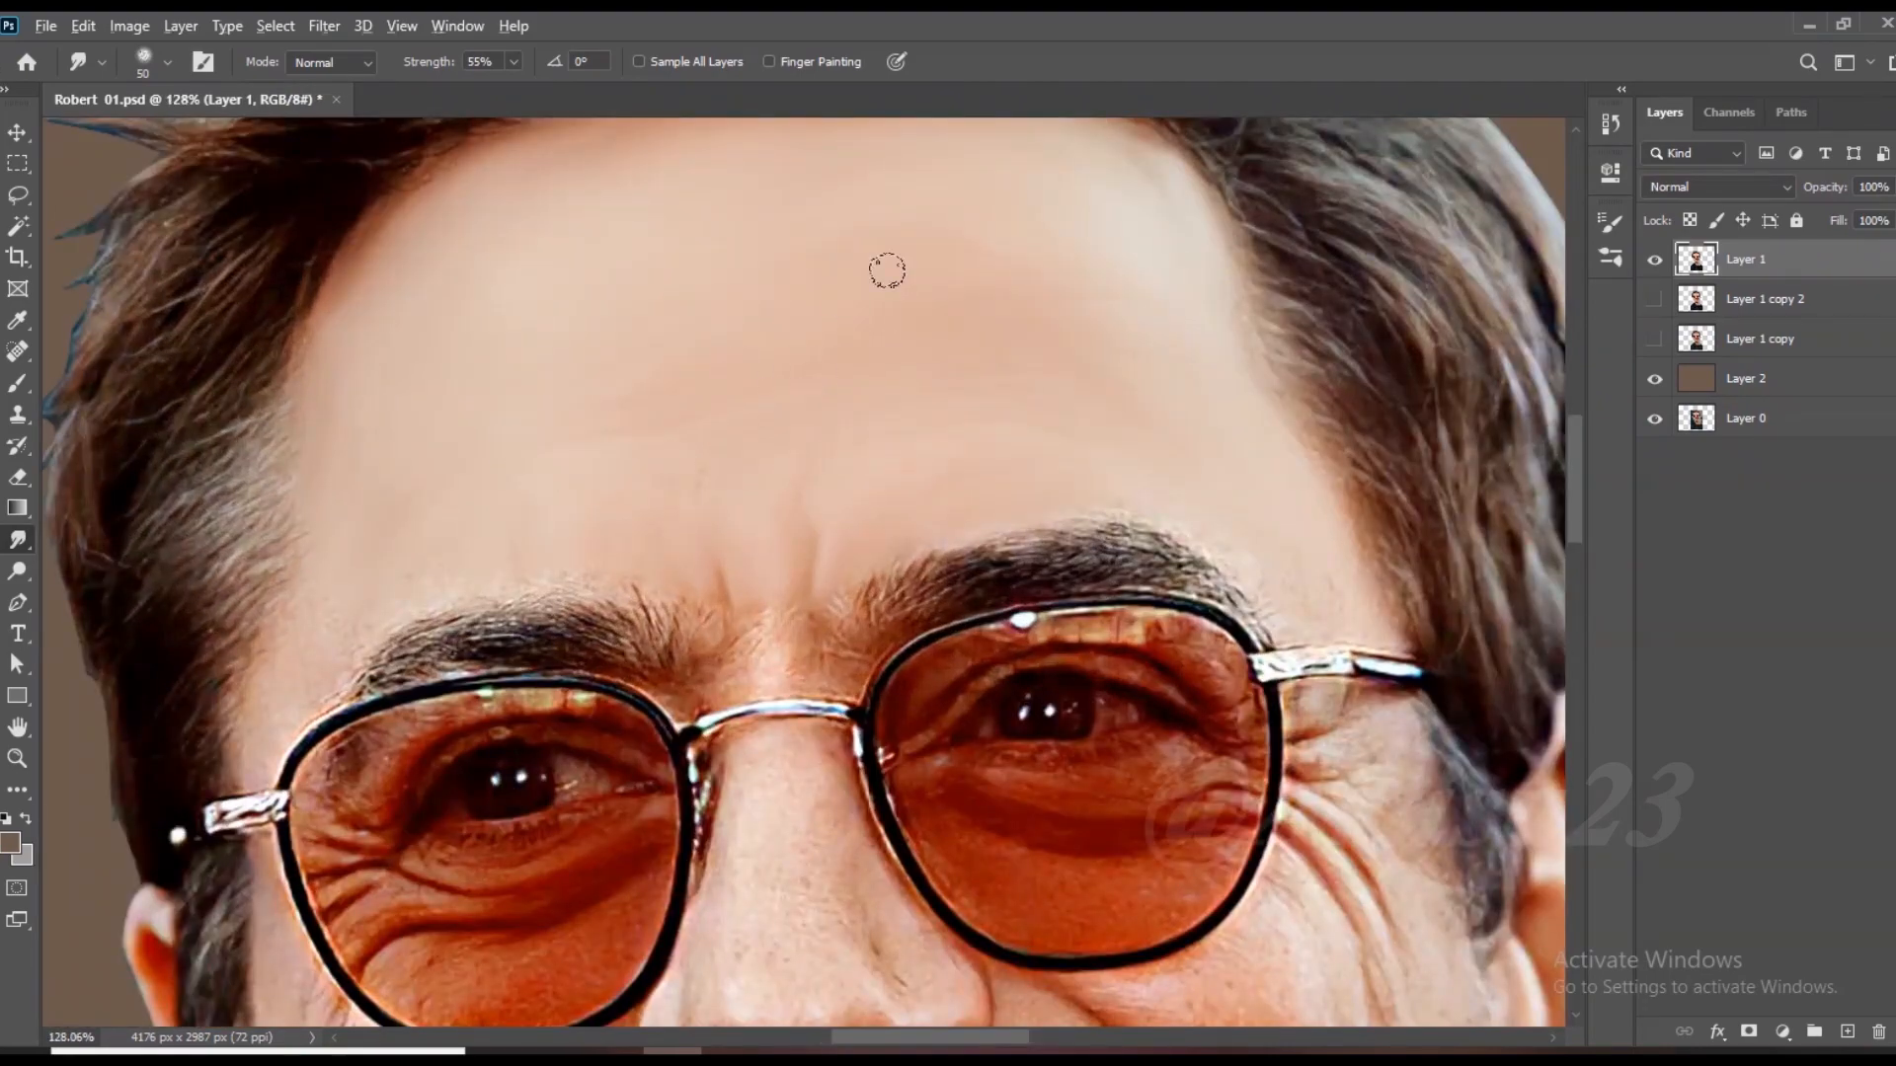
# Step: Smudge the left-hand eyebrow into soft strands and smooth the skin between the brows, refining with a 25 px brush
pyautogui.scroll(-2, 609, 438)
pyautogui.hscroll(-3, 609, 437)
pyautogui.scroll(-2, 698, 296)
pyautogui.scroll(4, 773, 338)
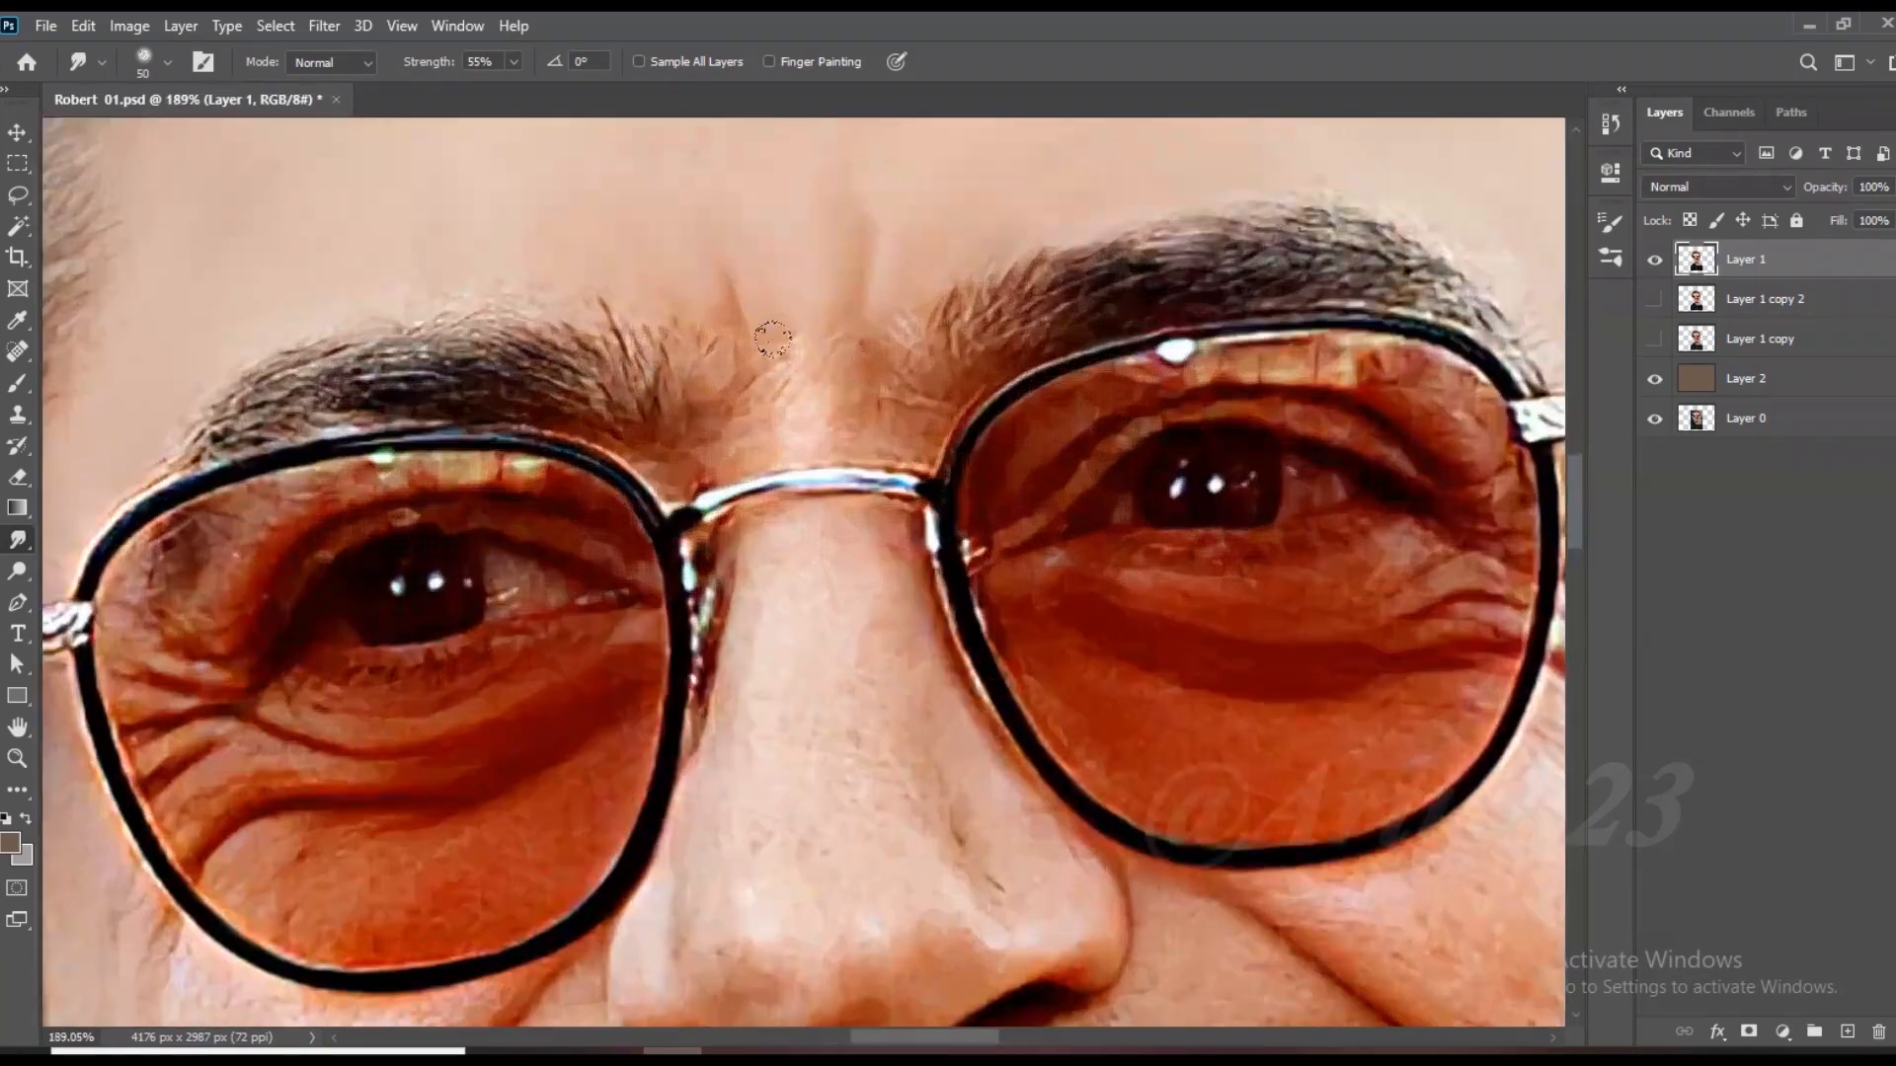
pyautogui.moveTo(762, 350)
pyautogui.mouseDown()
pyautogui.moveTo(809, 309)
pyautogui.moveTo(809, 410)
pyautogui.moveTo(617, 368)
pyautogui.moveTo(461, 372)
pyautogui.moveTo(525, 327)
pyautogui.moveTo(593, 314)
pyautogui.moveTo(420, 309)
pyautogui.moveTo(380, 383)
pyautogui.moveTo(197, 434)
pyautogui.moveTo(264, 431)
pyautogui.moveTo(235, 368)
pyautogui.moveTo(287, 425)
pyautogui.moveTo(415, 416)
pyautogui.moveTo(316, 430)
pyautogui.mouseUp()
pyautogui.press('[')
pyautogui.press(']')
pyautogui.scroll(2, 264, 434)
pyautogui.press(']')
pyautogui.moveTo(765, 292); pyautogui.dragTo(711, 235)
pyautogui.moveTo(868, 314); pyautogui.dragTo(843, 237)
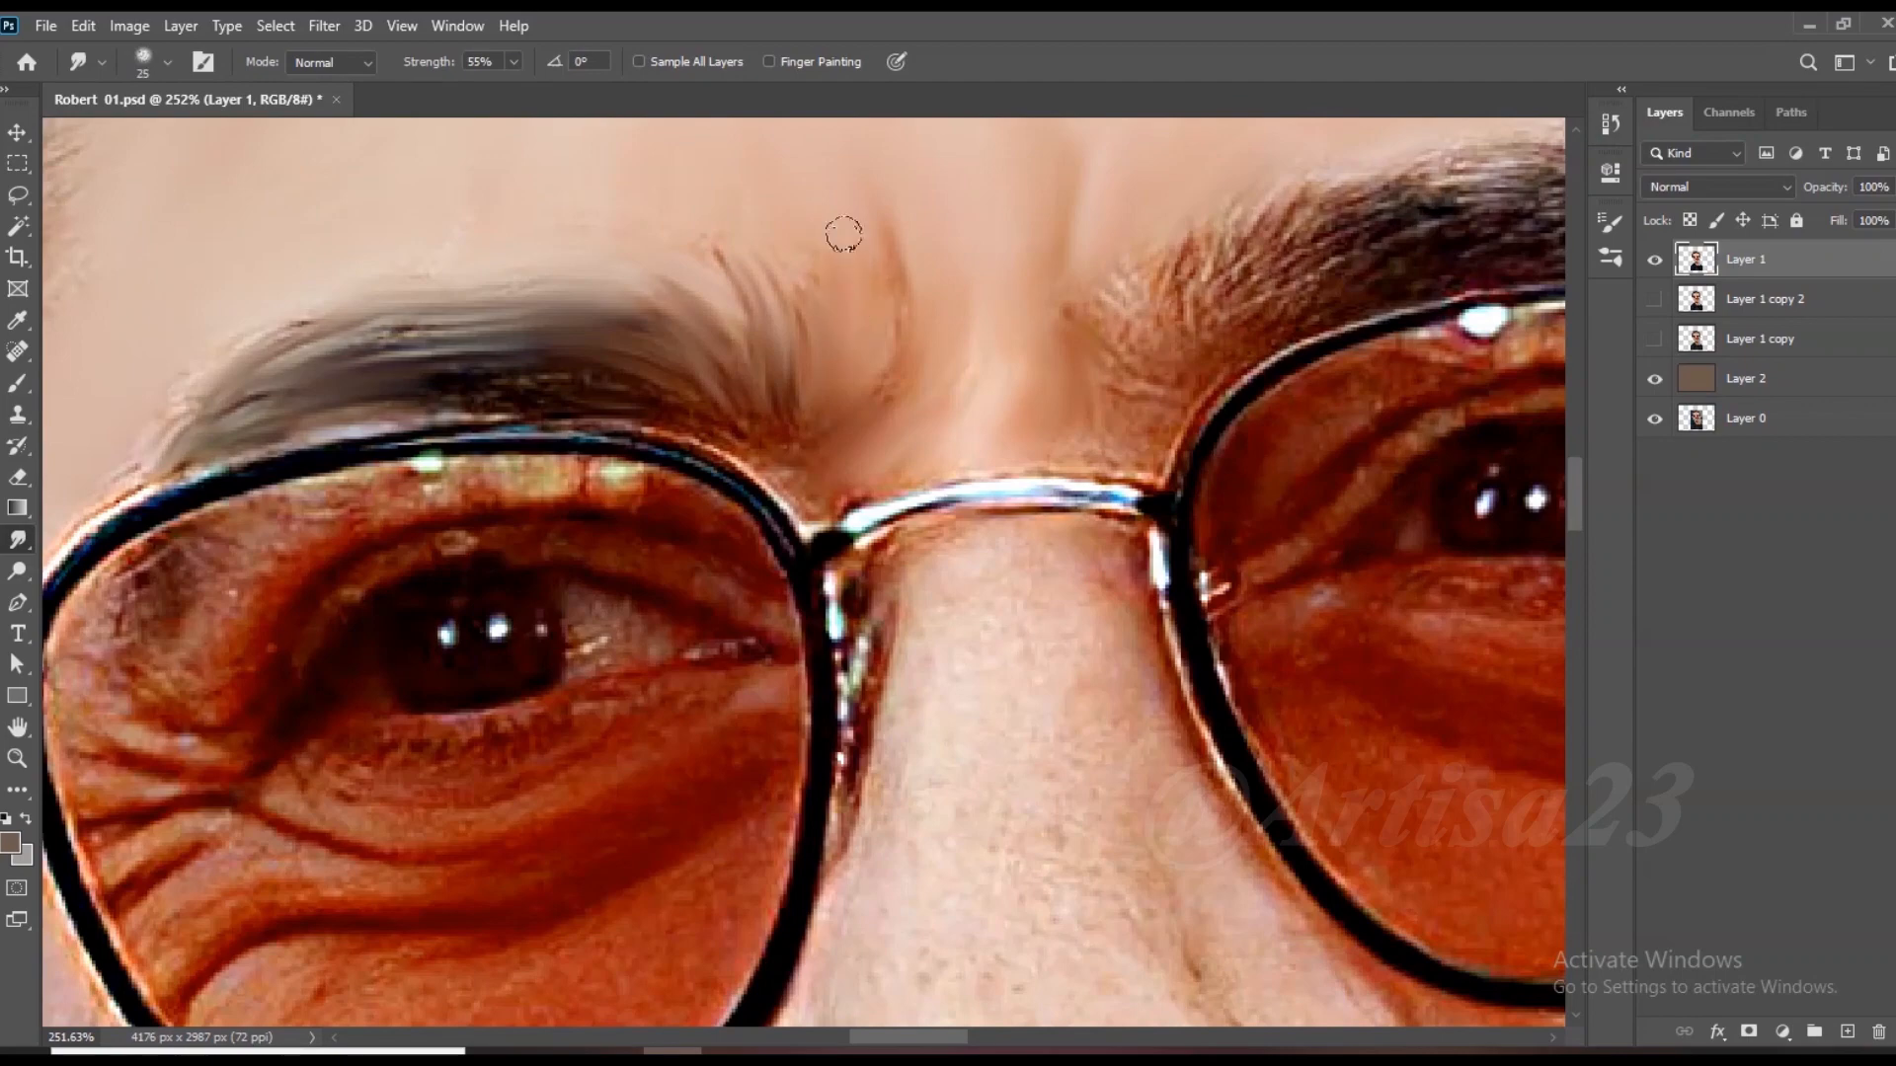
# Step: Smudge the inner hairs of the right-hand eyebrow outward into soft strands following the growth direction
pyautogui.scroll(-4, 842, 237)
pyautogui.scroll(3, 1150, 207)
pyautogui.moveTo(1096, 308); pyautogui.dragTo(1159, 233)
pyautogui.moveTo(1063, 316); pyautogui.dragTo(1056, 258)
pyautogui.moveTo(1042, 358); pyautogui.dragTo(1017, 311)
pyautogui.moveTo(1025, 370)
pyautogui.mouseDown()
pyautogui.moveTo(994, 294)
pyautogui.moveTo(988, 352)
pyautogui.moveTo(1273, 247)
pyautogui.mouseUp()
pyautogui.scroll(-4, 1078, 382)
pyautogui.scroll(4, 1264, 277)
pyautogui.moveTo(1150, 255); pyautogui.dragTo(1280, 239)
pyautogui.moveTo(1074, 293); pyautogui.dragTo(1170, 255)
# Step: Smudge the middle and outer hairs of the right-hand eyebrow into smooth strands tapering toward the temple, finishing with a 30 px brush
pyautogui.scroll(-3, 1074, 291)
pyautogui.scroll(4, 1266, 274)
pyautogui.moveTo(1185, 321); pyautogui.dragTo(1335, 265)
pyautogui.moveTo(1158, 291); pyautogui.dragTo(1371, 230)
pyautogui.moveTo(1212, 242); pyautogui.dragTo(1361, 213)
pyautogui.moveTo(1388, 257); pyautogui.dragTo(1441, 292)
pyautogui.scroll(-4, 1185, 311)
pyautogui.scroll(5, 1382, 306)
pyautogui.moveTo(1287, 309); pyautogui.dragTo(1348, 304)
pyautogui.moveTo(1332, 298); pyautogui.dragTo(1412, 360)
pyautogui.moveTo(1311, 264); pyautogui.dragTo(1359, 294)
pyautogui.press(']')
pyautogui.press(']')
pyautogui.moveTo(1234, 224); pyautogui.dragTo(1313, 259)
pyautogui.moveTo(1146, 187); pyautogui.dragTo(1333, 259)
pyautogui.moveTo(1367, 272); pyautogui.dragTo(1410, 304)
pyautogui.scroll(-2, 1209, 208)
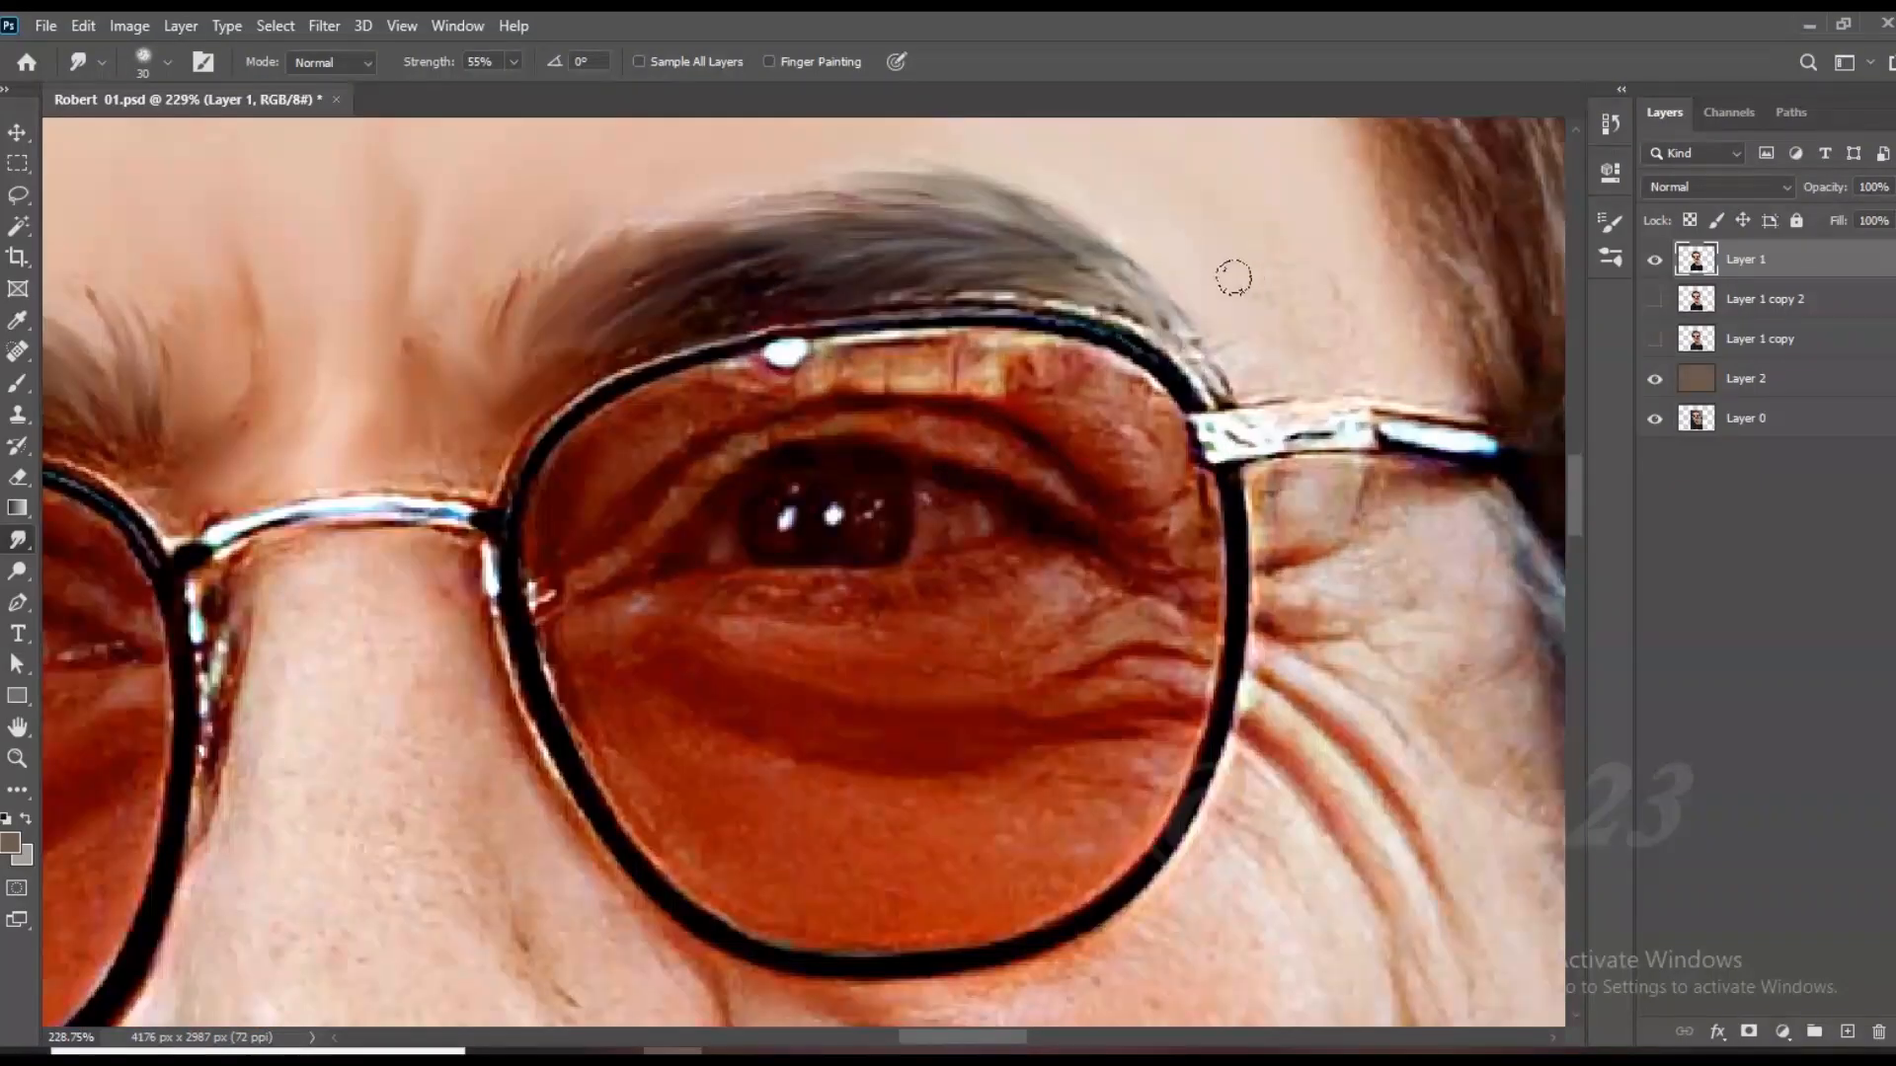
# Step: Smudge the skin smooth along the bridge and sides of the nose between the lenses
pyautogui.scroll(-3, 901, 494)
pyautogui.scroll(2, 774, 457)
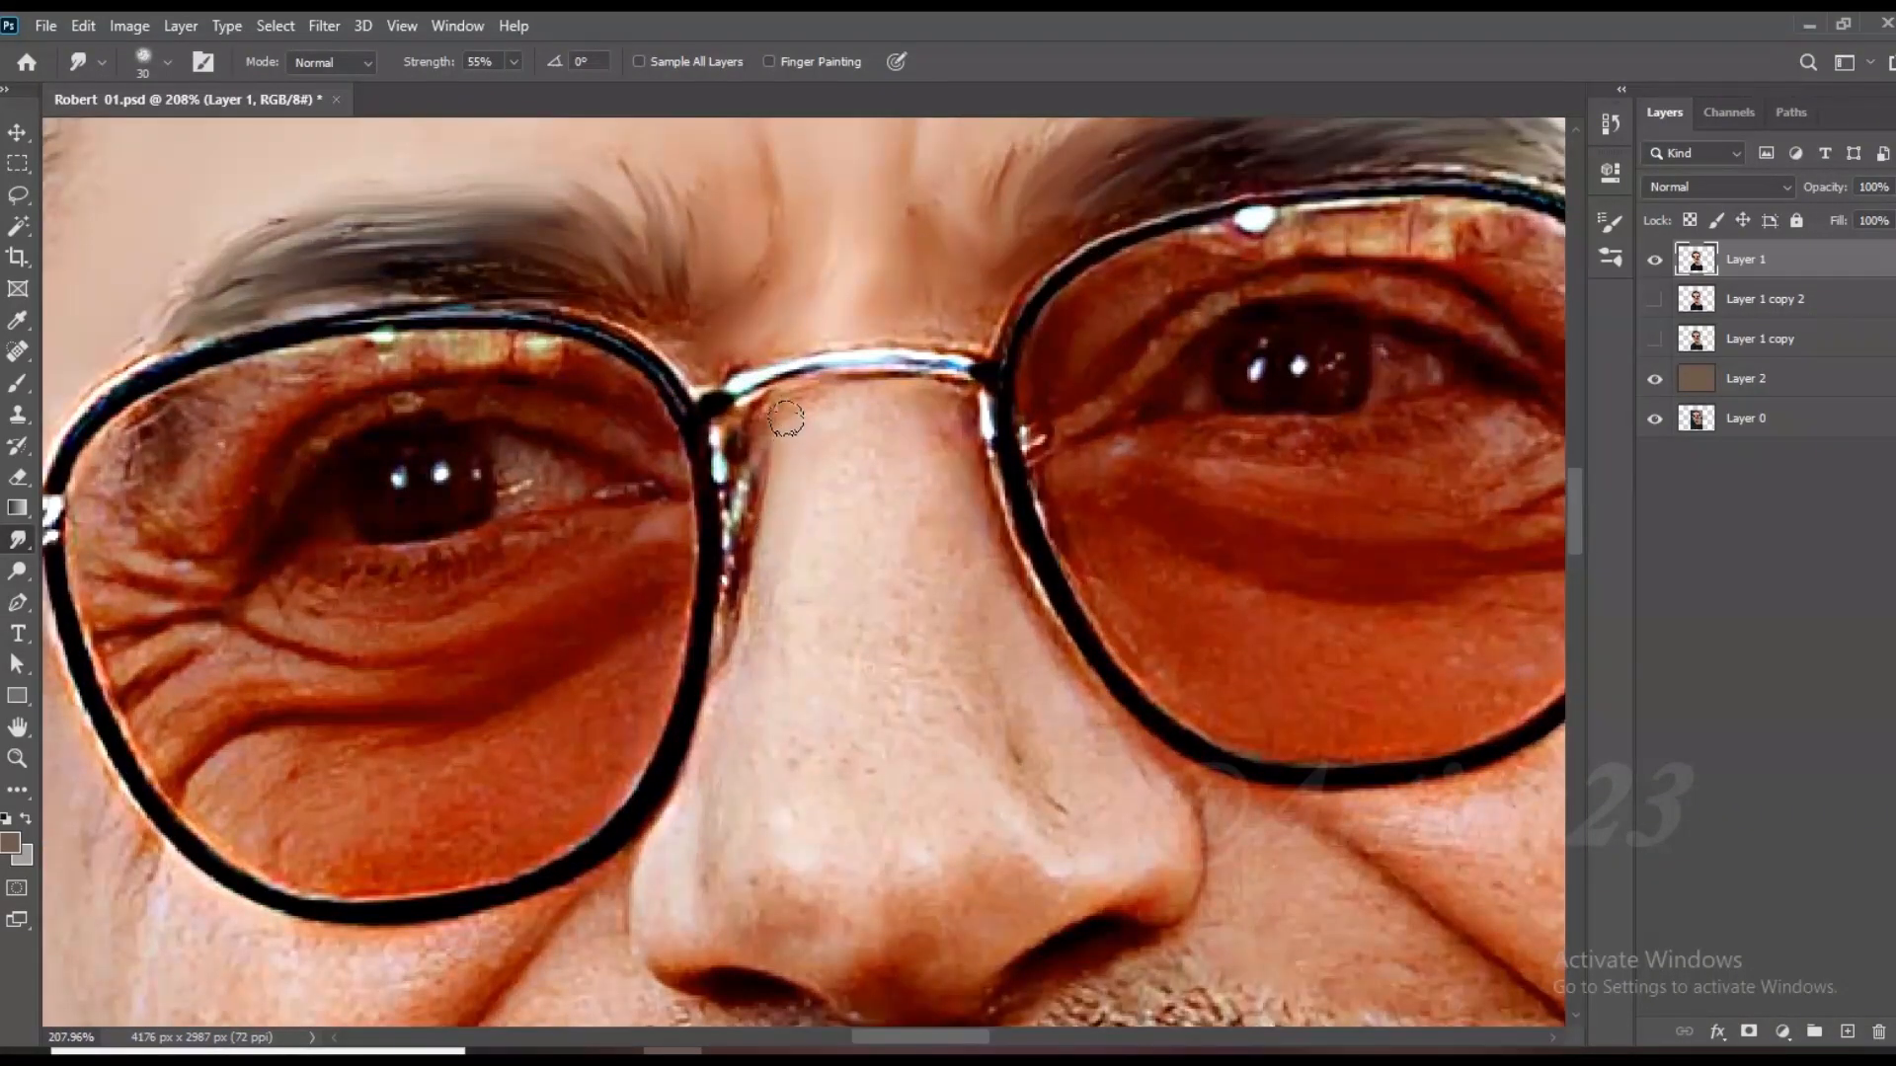
pyautogui.press(']')
pyautogui.moveTo(936, 424)
pyautogui.mouseDown()
pyautogui.moveTo(838, 660)
pyautogui.moveTo(956, 626)
pyautogui.moveTo(1069, 752)
pyautogui.mouseUp()
pyautogui.press(']')
pyautogui.press('[')
pyautogui.moveTo(931, 763)
pyautogui.mouseDown()
pyautogui.moveTo(1066, 791)
pyautogui.moveTo(1091, 735)
pyautogui.mouseUp()
pyautogui.press('[')
pyautogui.press(']')
pyautogui.moveTo(861, 341); pyautogui.dragTo(742, 352)
# Step: Smudge the upper left-hand cheek smooth below the lens and beside the sideburn, using a brush of about 45 px
pyautogui.scroll(-5, 873, 347)
pyautogui.scroll(5, 574, 546)
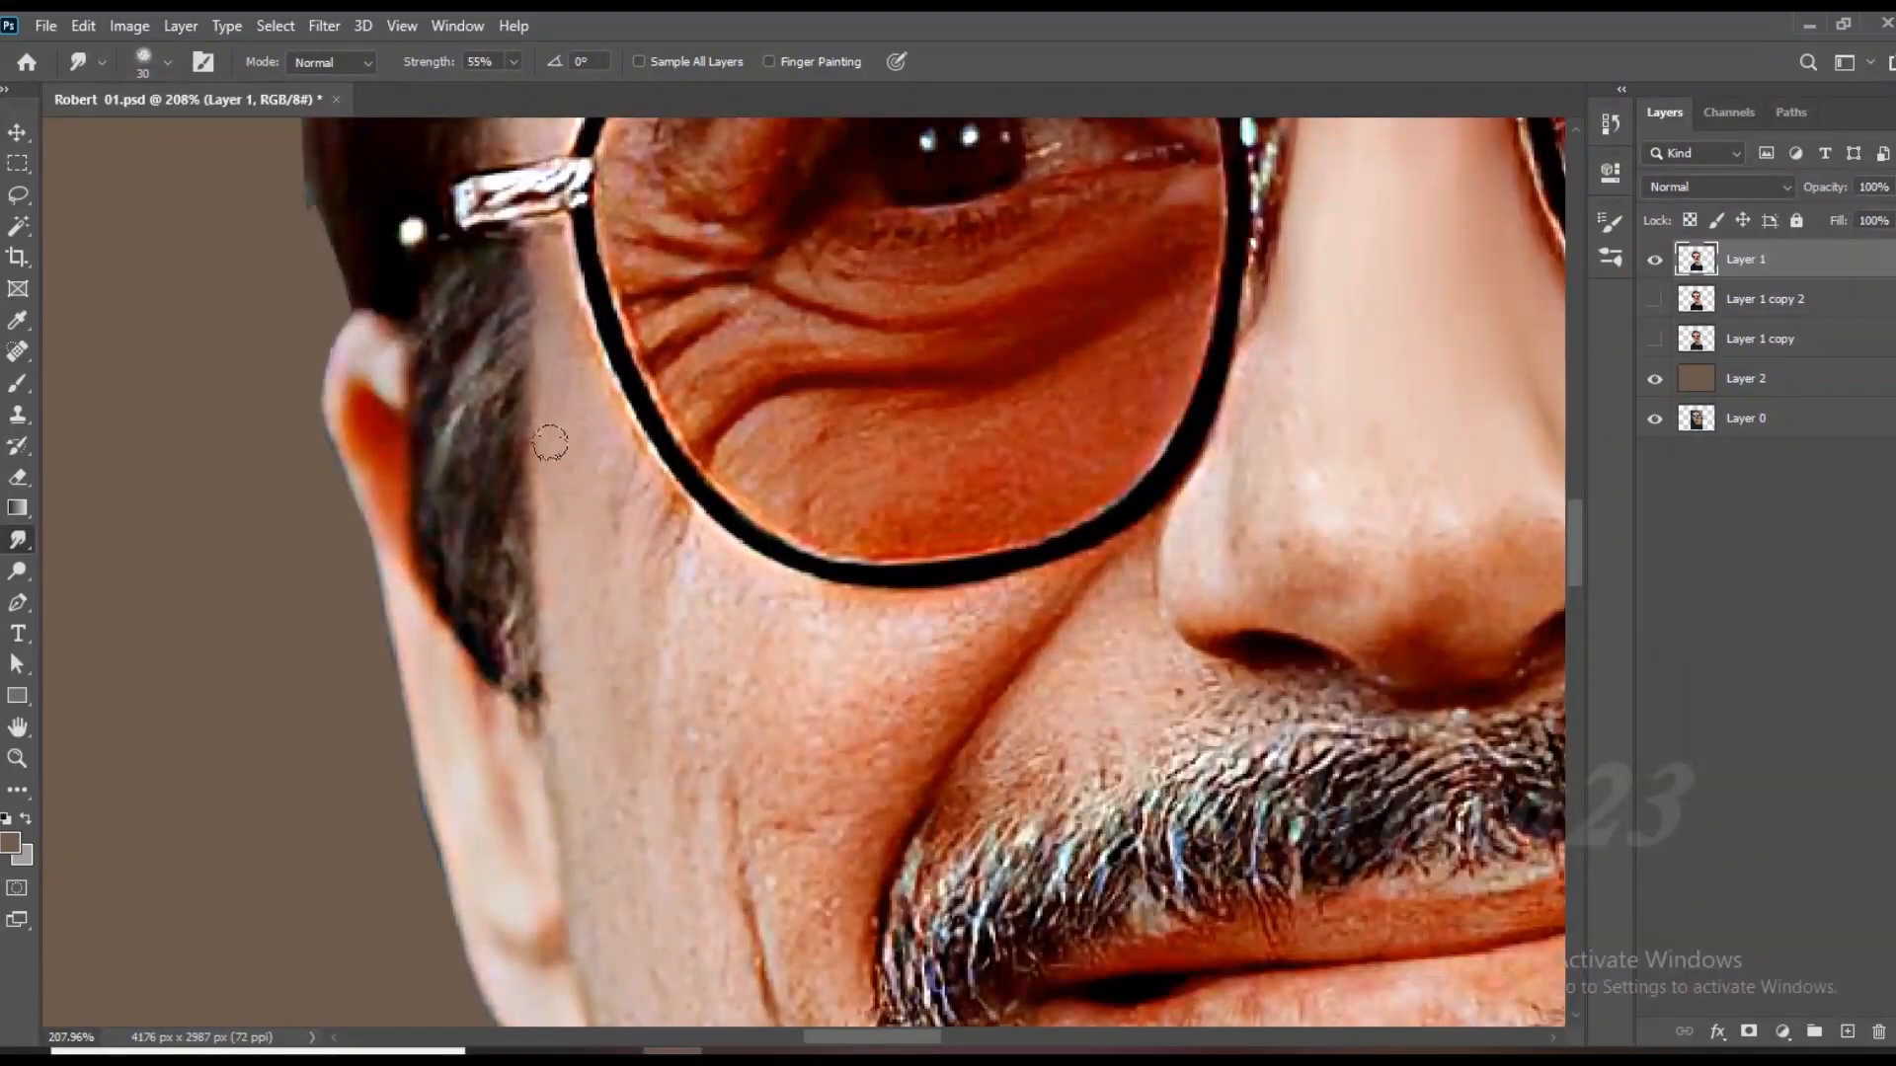
pyautogui.press(']')
pyautogui.moveTo(628, 580)
pyautogui.mouseDown()
pyautogui.moveTo(602, 885)
pyautogui.moveTo(672, 626)
pyautogui.moveTo(732, 664)
pyautogui.moveTo(880, 687)
pyautogui.moveTo(948, 632)
pyautogui.moveTo(872, 635)
pyautogui.moveTo(744, 563)
pyautogui.moveTo(820, 649)
pyautogui.moveTo(761, 868)
pyautogui.moveTo(626, 554)
pyautogui.mouseUp()
pyautogui.press('[')
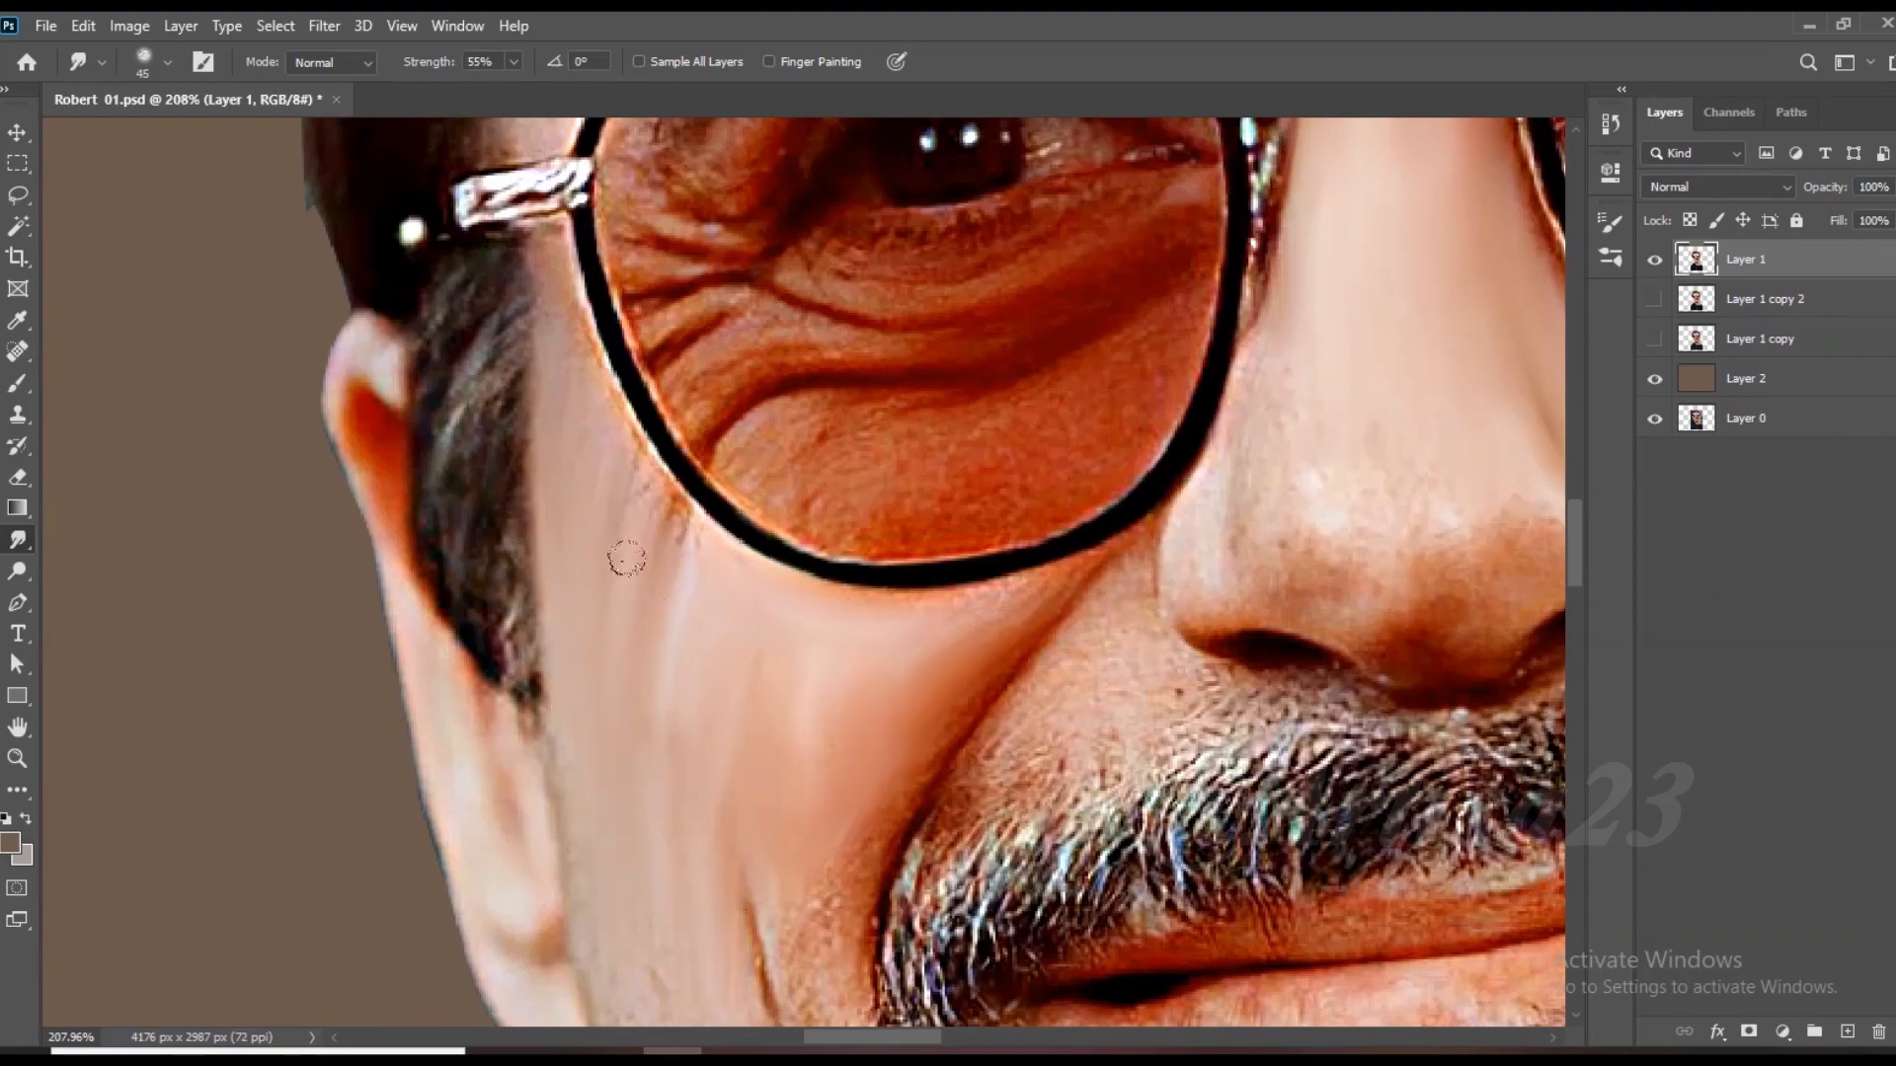
# Step: Smudge the lower left-hand cheek smooth from the earlobe down to the edge of the beard
pyautogui.scroll(-3, 628, 632)
pyautogui.scroll(-4, 671, 869)
pyautogui.press(']')
pyautogui.press(']')
pyautogui.press(']')
pyautogui.scroll(2, 713, 691)
pyautogui.moveTo(698, 774)
pyautogui.mouseDown()
pyautogui.moveTo(730, 874)
pyautogui.moveTo(618, 690)
pyautogui.mouseUp()
pyautogui.scroll(-1, 632, 711)
pyautogui.moveTo(703, 837); pyautogui.dragTo(728, 881)
# Step: Smudge the smile crease and skin beside the left-hand end of the moustache with a brush of about 35 px
pyautogui.scroll(2, 678, 642)
pyautogui.moveTo(666, 621); pyautogui.dragTo(770, 857)
pyautogui.moveTo(801, 749); pyautogui.dragTo(806, 798)
pyautogui.press(']')
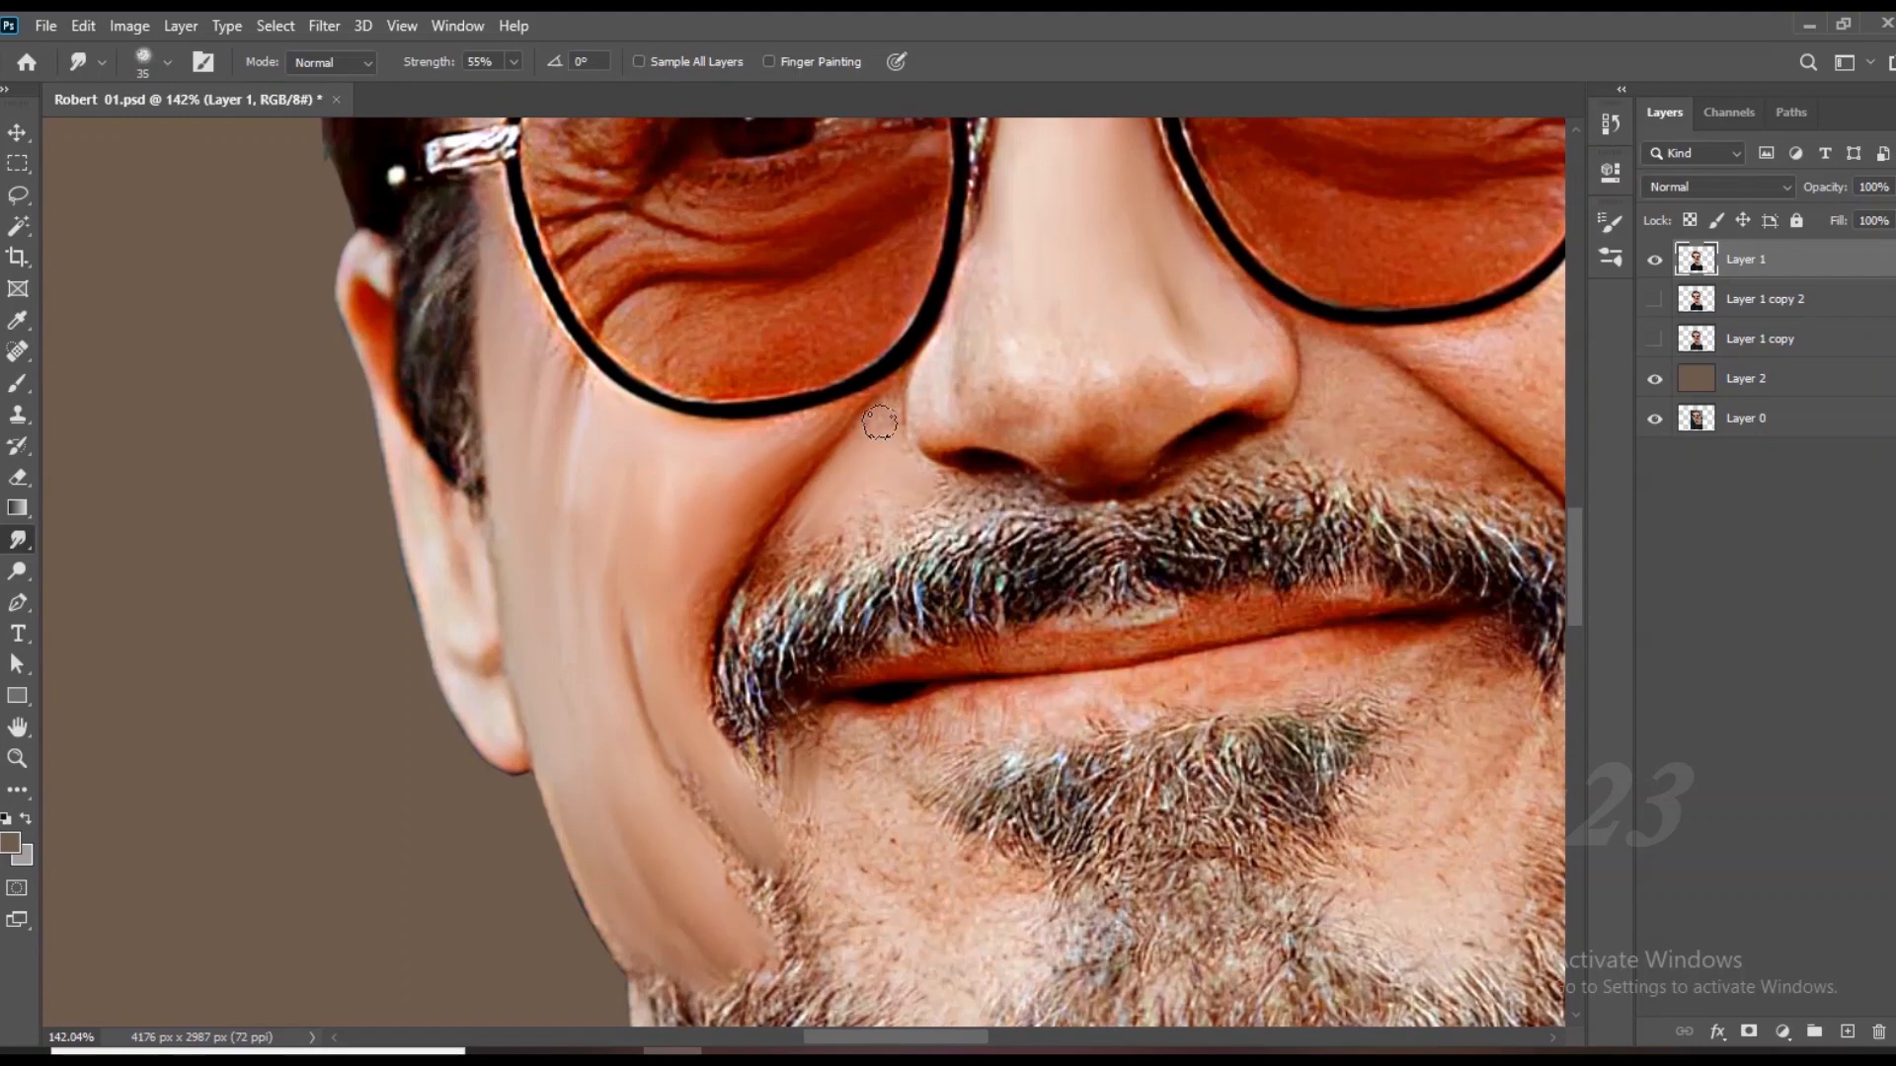
pyautogui.press(']')
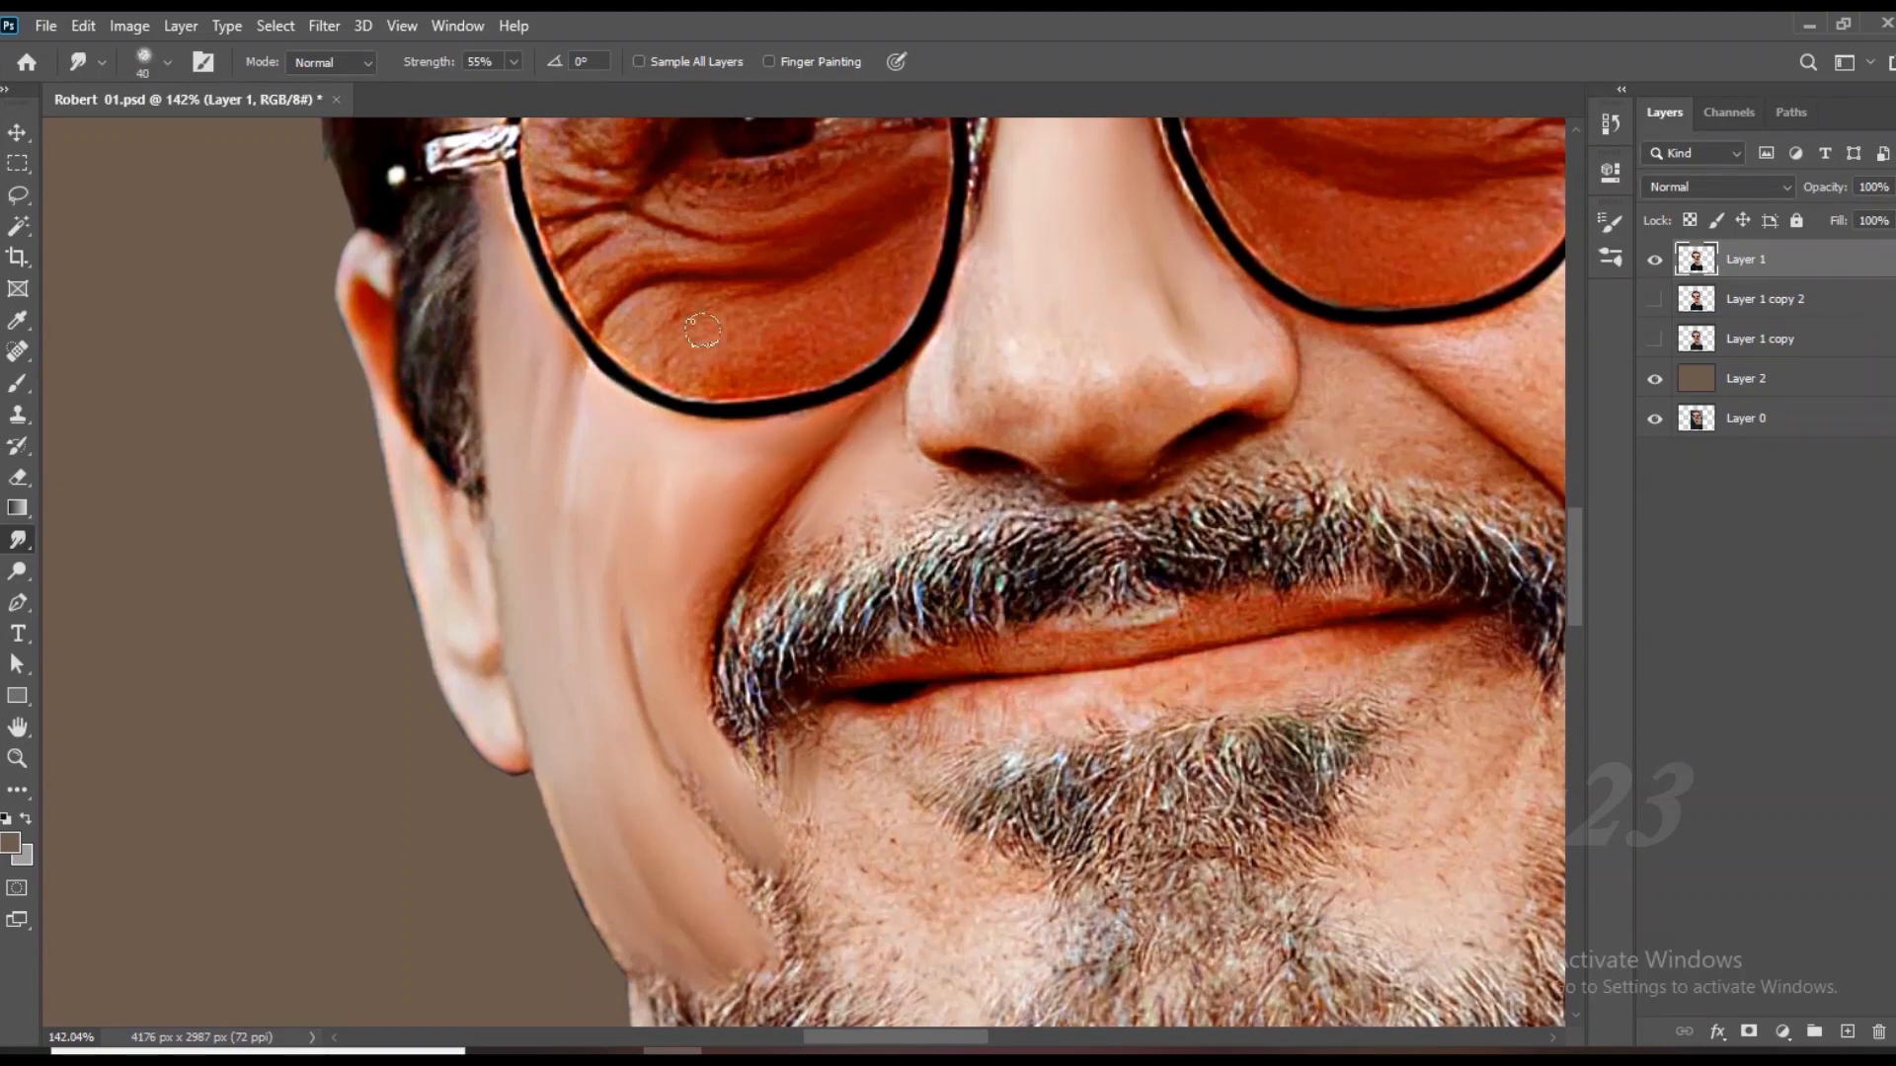
pyautogui.press('[')
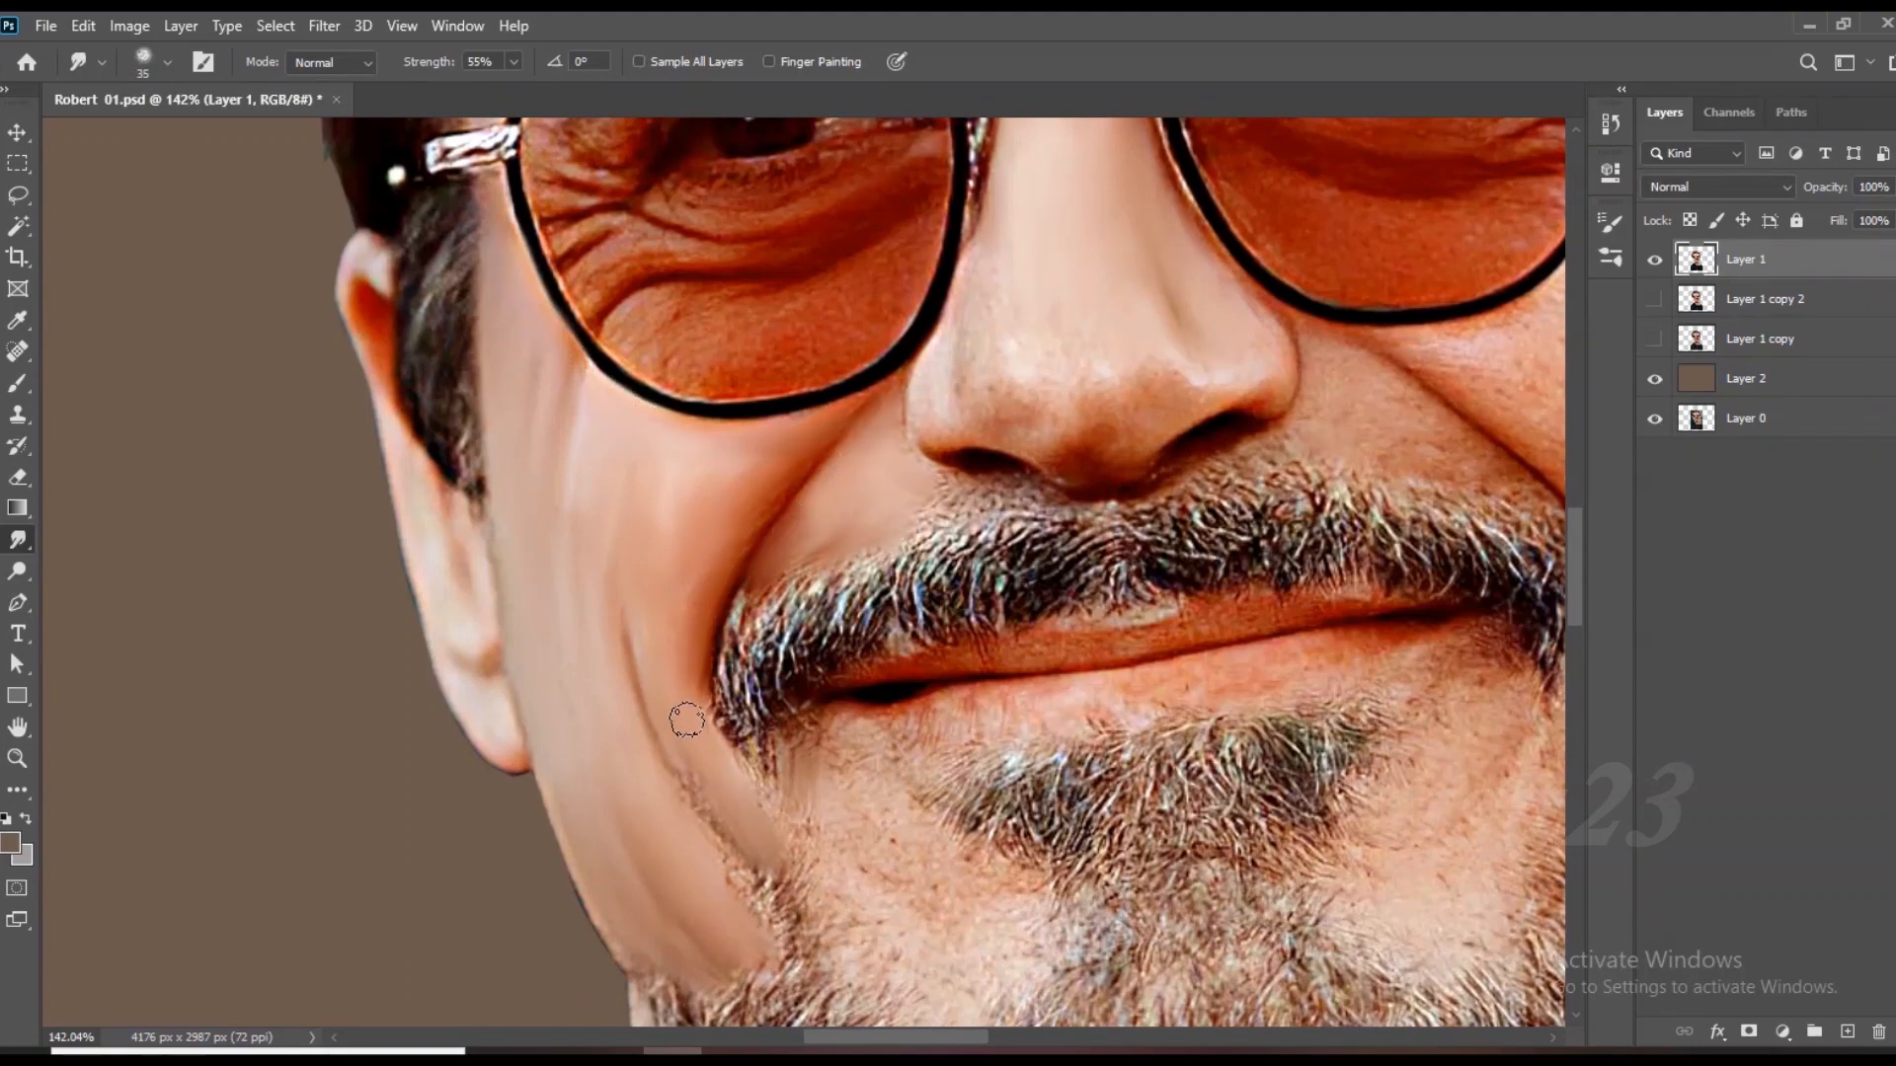
# Step: Smudge the skin smooth over the nose tip and around the nostrils with a small brush
pyautogui.scroll(-4, 697, 534)
pyautogui.scroll(8, 1165, 357)
pyautogui.press(']')
pyautogui.scroll(2, 454, 431)
pyautogui.press('[')
pyautogui.moveTo(637, 555); pyautogui.dragTo(675, 585)
pyautogui.moveTo(754, 488)
pyautogui.mouseDown()
pyautogui.moveTo(705, 491)
pyautogui.moveTo(708, 629)
pyautogui.moveTo(649, 599)
pyautogui.moveTo(582, 653)
pyautogui.mouseUp()
pyautogui.press(']')
pyautogui.moveTo(808, 520); pyautogui.dragTo(868, 531)
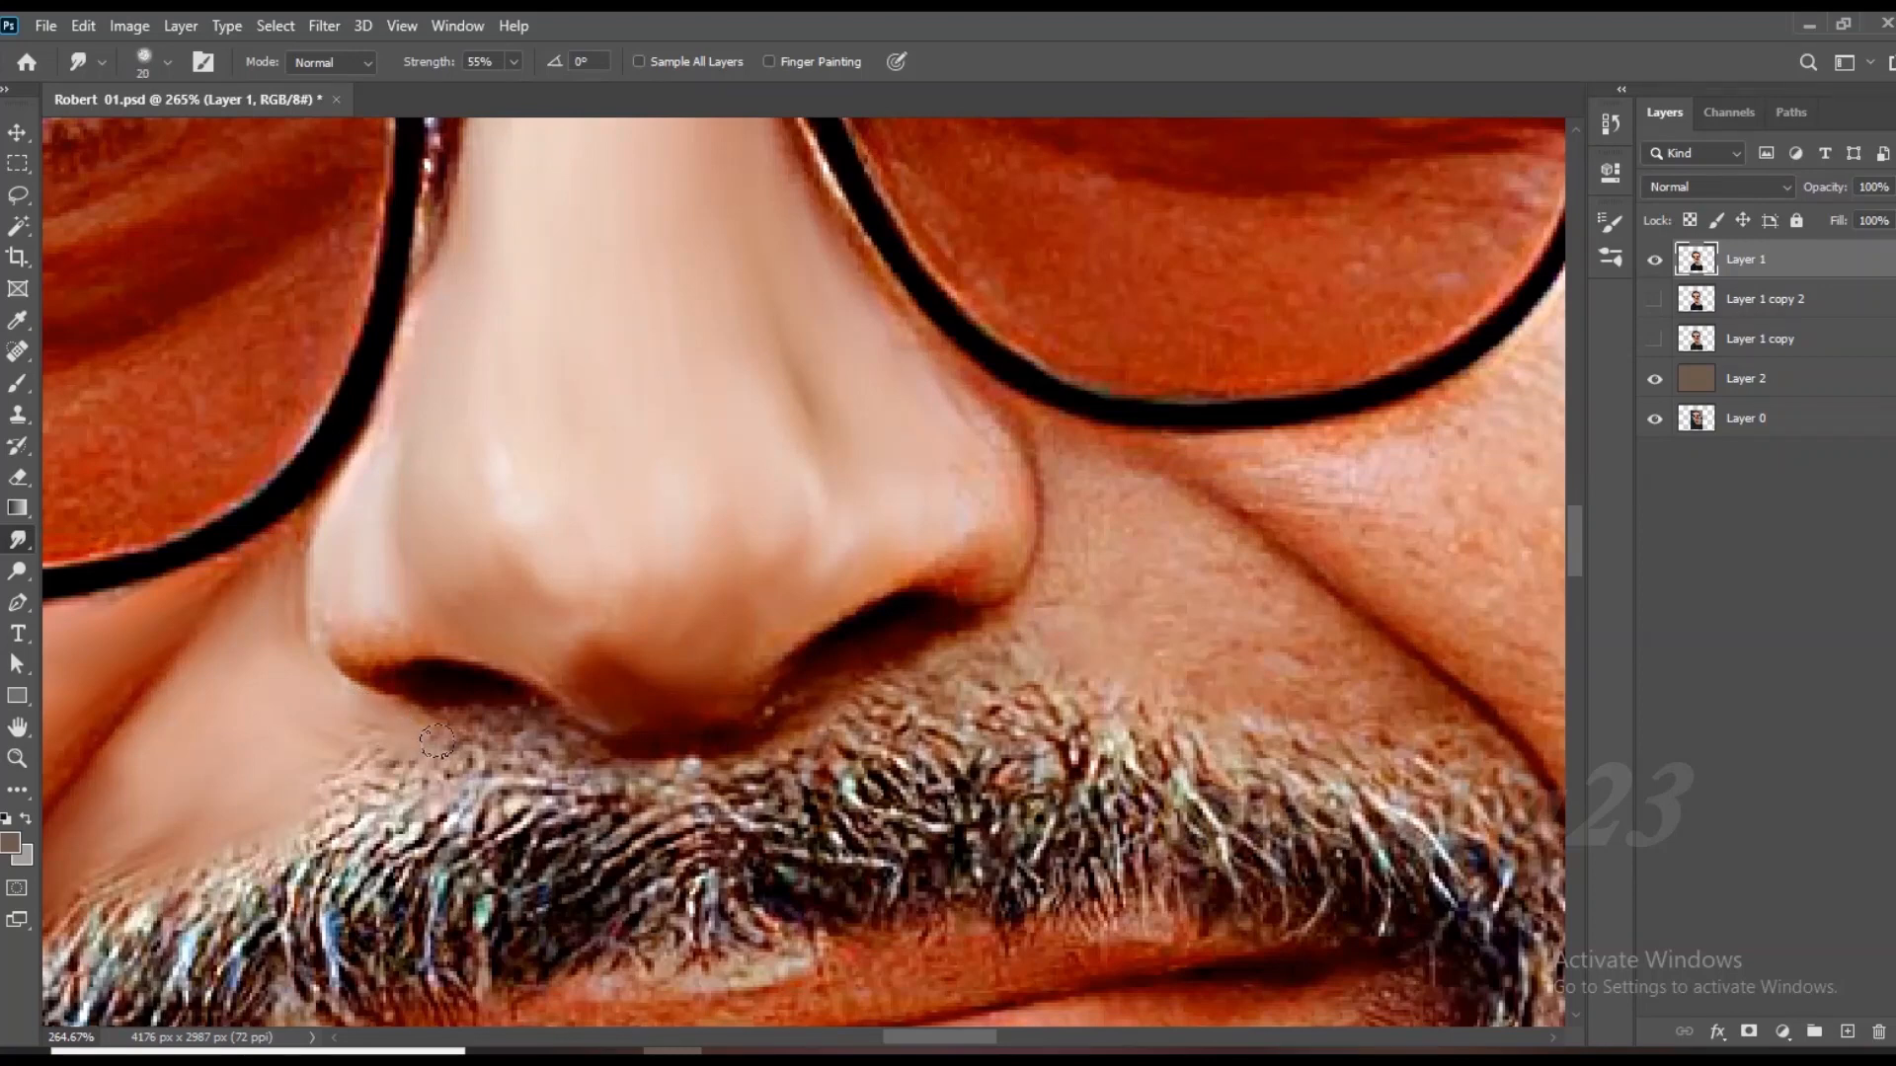
# Step: Smudge the skin between the right-hand nostril and the moustache smooth
pyautogui.press(']')
pyautogui.press(']')
pyautogui.moveTo(950, 672)
pyautogui.mouseDown()
pyautogui.moveTo(1006, 665)
pyautogui.moveTo(990, 630)
pyautogui.moveTo(1058, 648)
pyautogui.mouseUp()
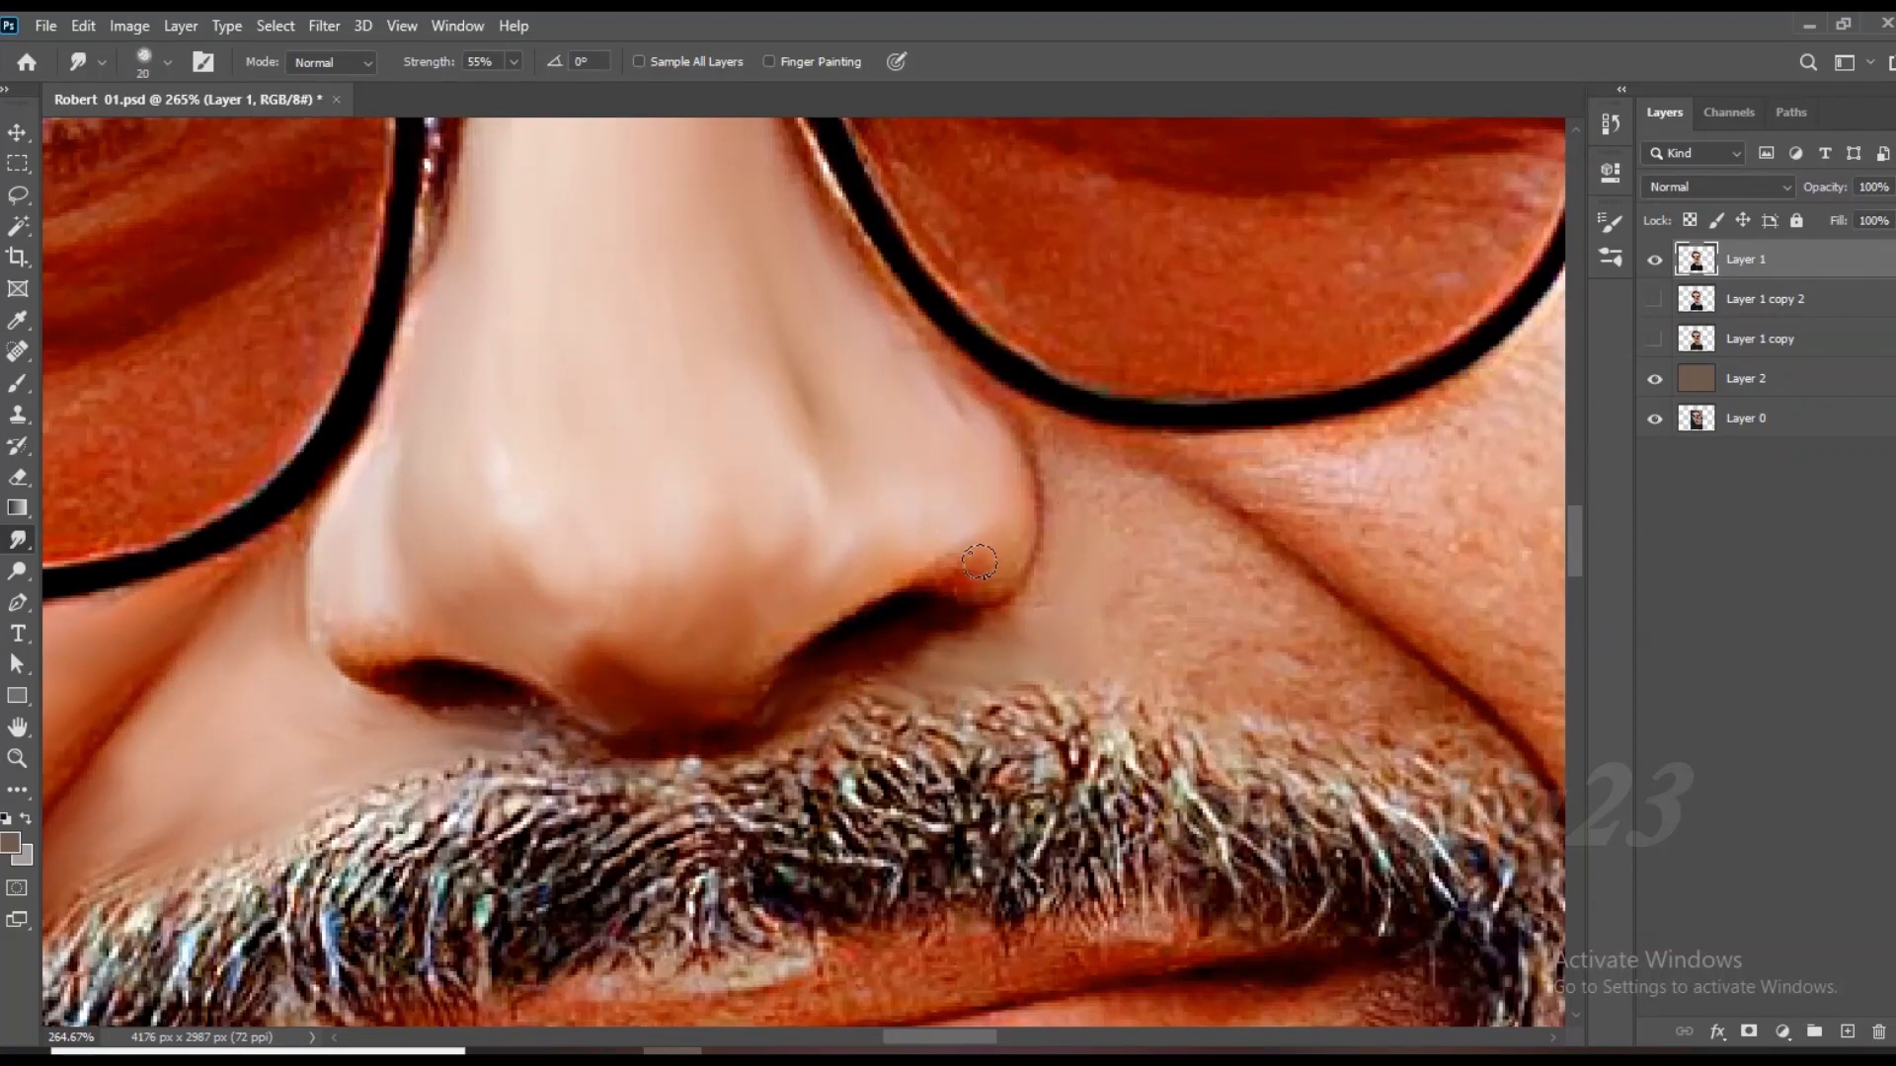
pyautogui.press('[')
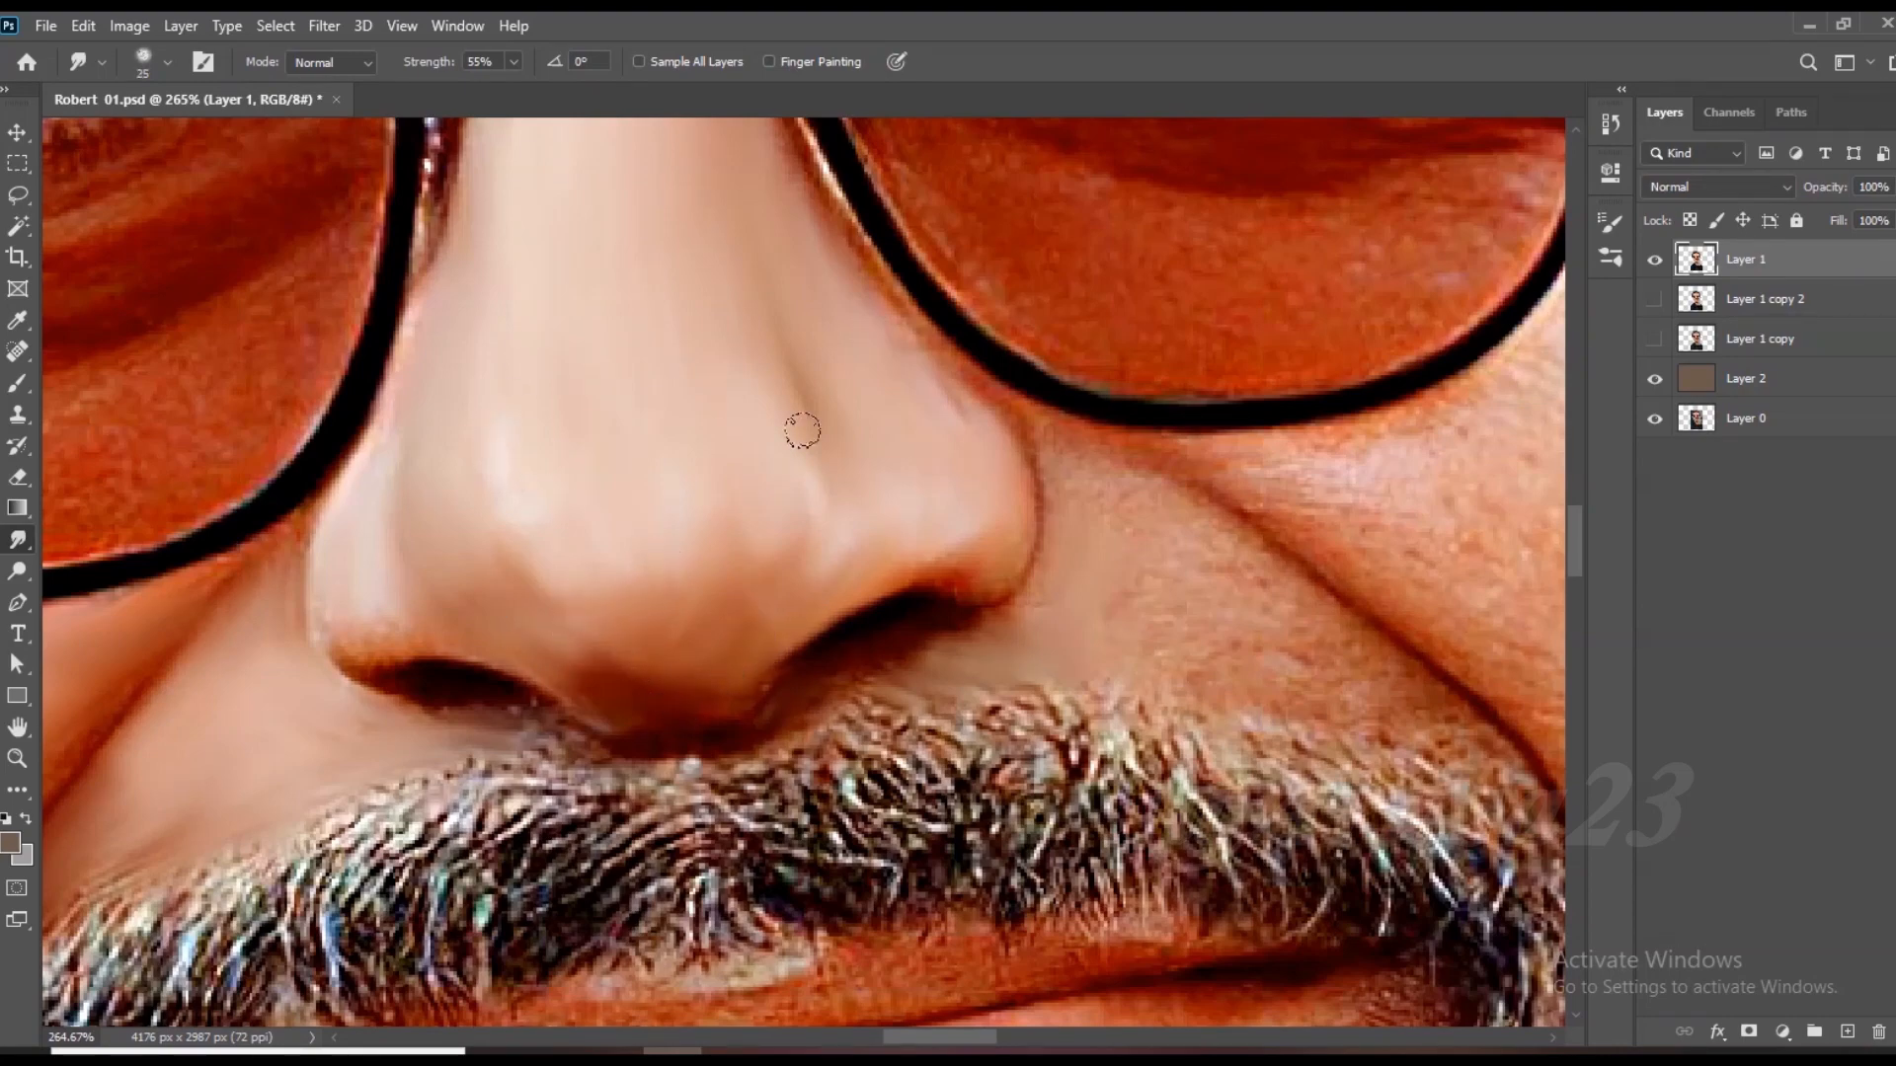
# Step: Smudge the right-hand temple skin smooth beneath the glasses arm, using a 25 px brush
pyautogui.scroll(-15, 637, 592)
pyautogui.scroll(14, 937, 432)
pyautogui.moveTo(965, 398)
pyautogui.mouseDown()
pyautogui.moveTo(824, 386)
pyautogui.moveTo(967, 435)
pyautogui.mouseUp()
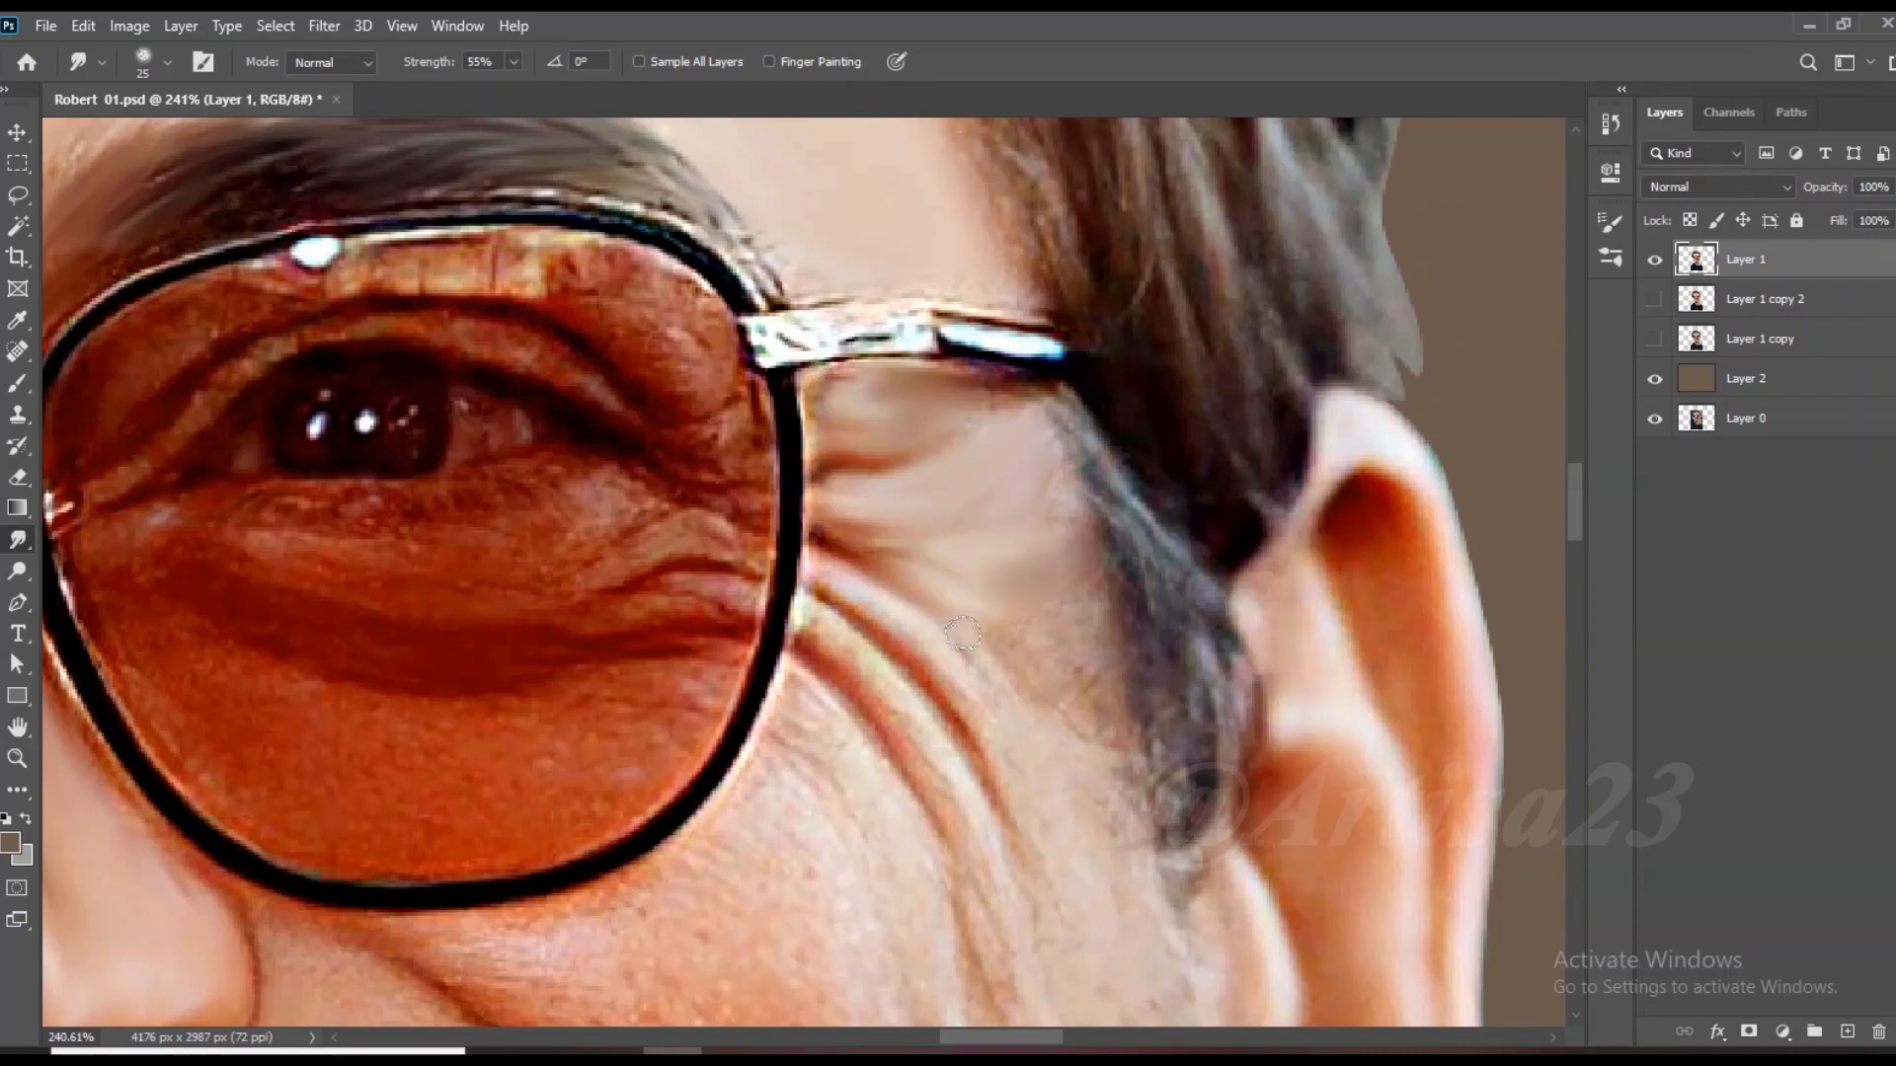
# Step: Smudge along the crow's-feet wrinkles and outer cheek beside the right-hand lens, enlarging the brush to 45 px
pyautogui.scroll(-3, 927, 508)
pyautogui.press(']')
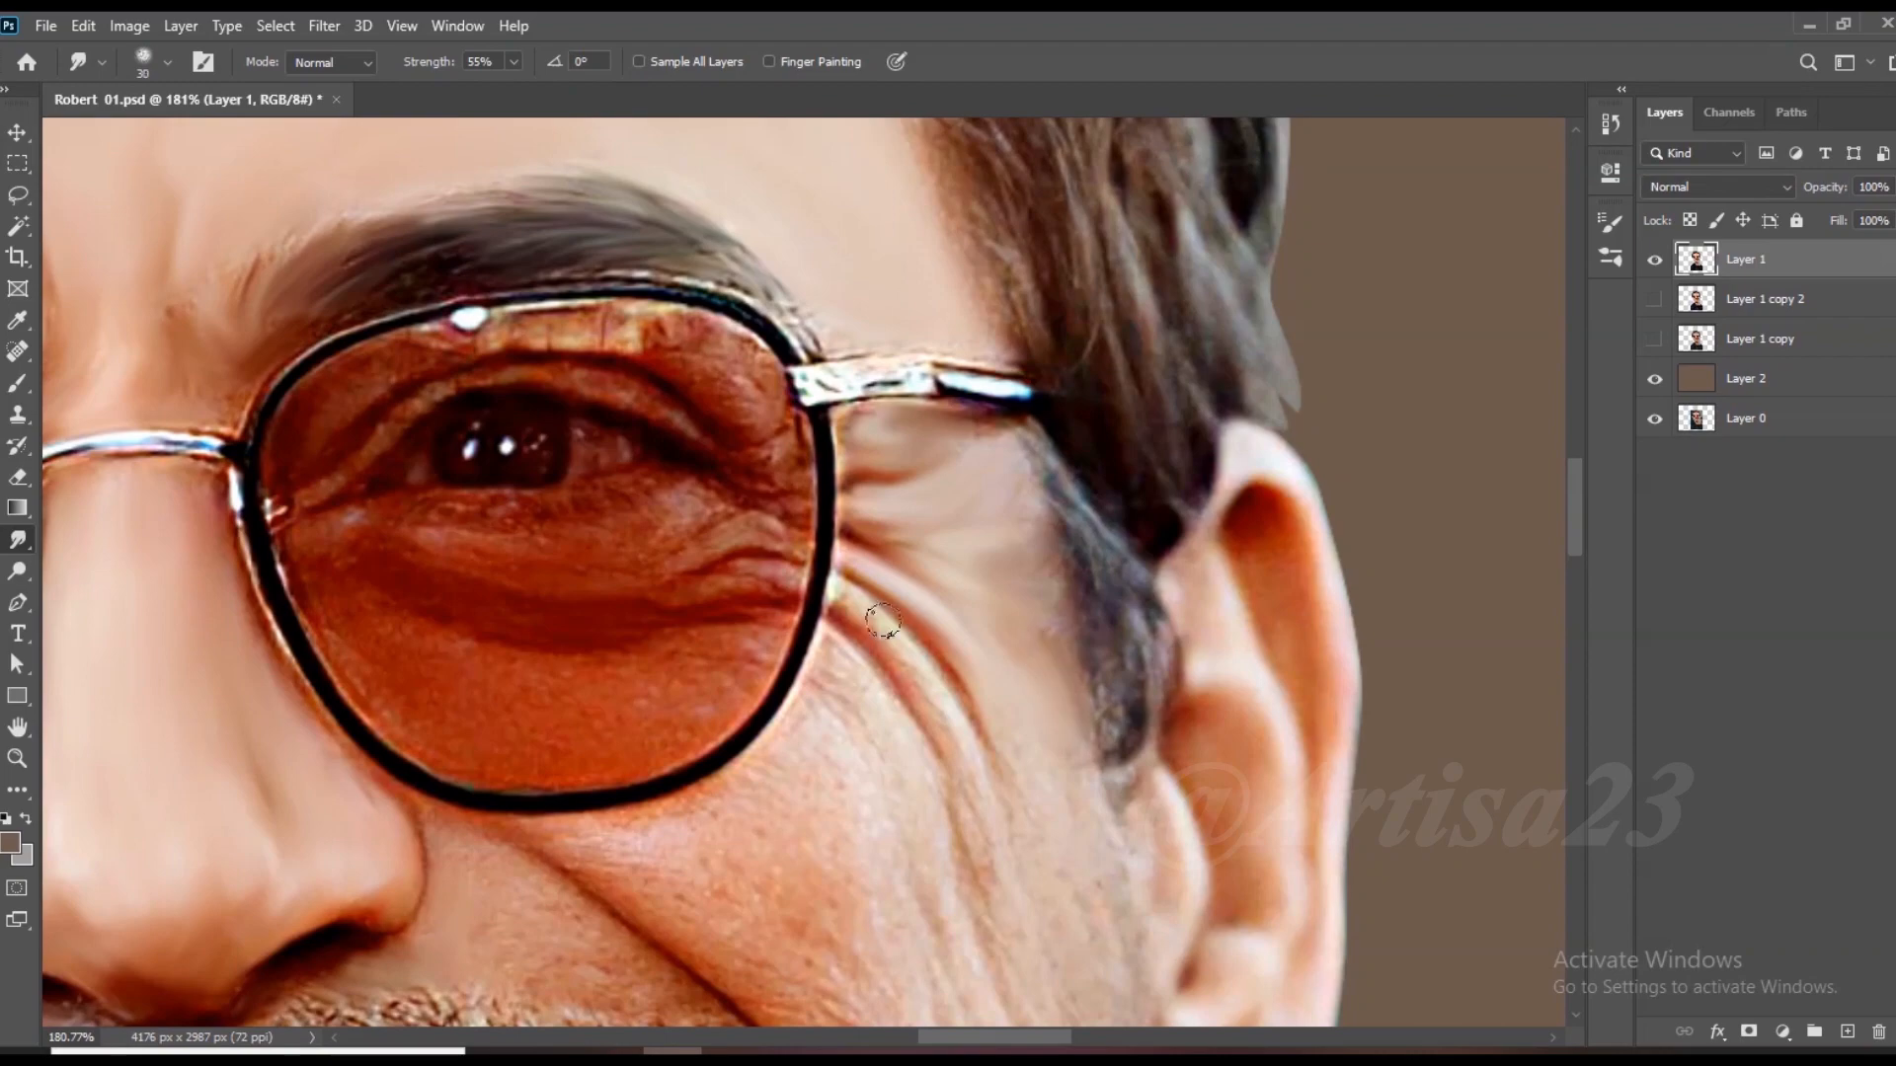
pyautogui.moveTo(884, 620); pyautogui.dragTo(963, 723)
pyautogui.press(']')
pyautogui.press(']')
pyautogui.press(']')
pyautogui.moveTo(863, 661); pyautogui.dragTo(981, 927)
pyautogui.moveTo(851, 705); pyautogui.dragTo(944, 914)
pyautogui.moveTo(977, 761); pyautogui.dragTo(1051, 873)
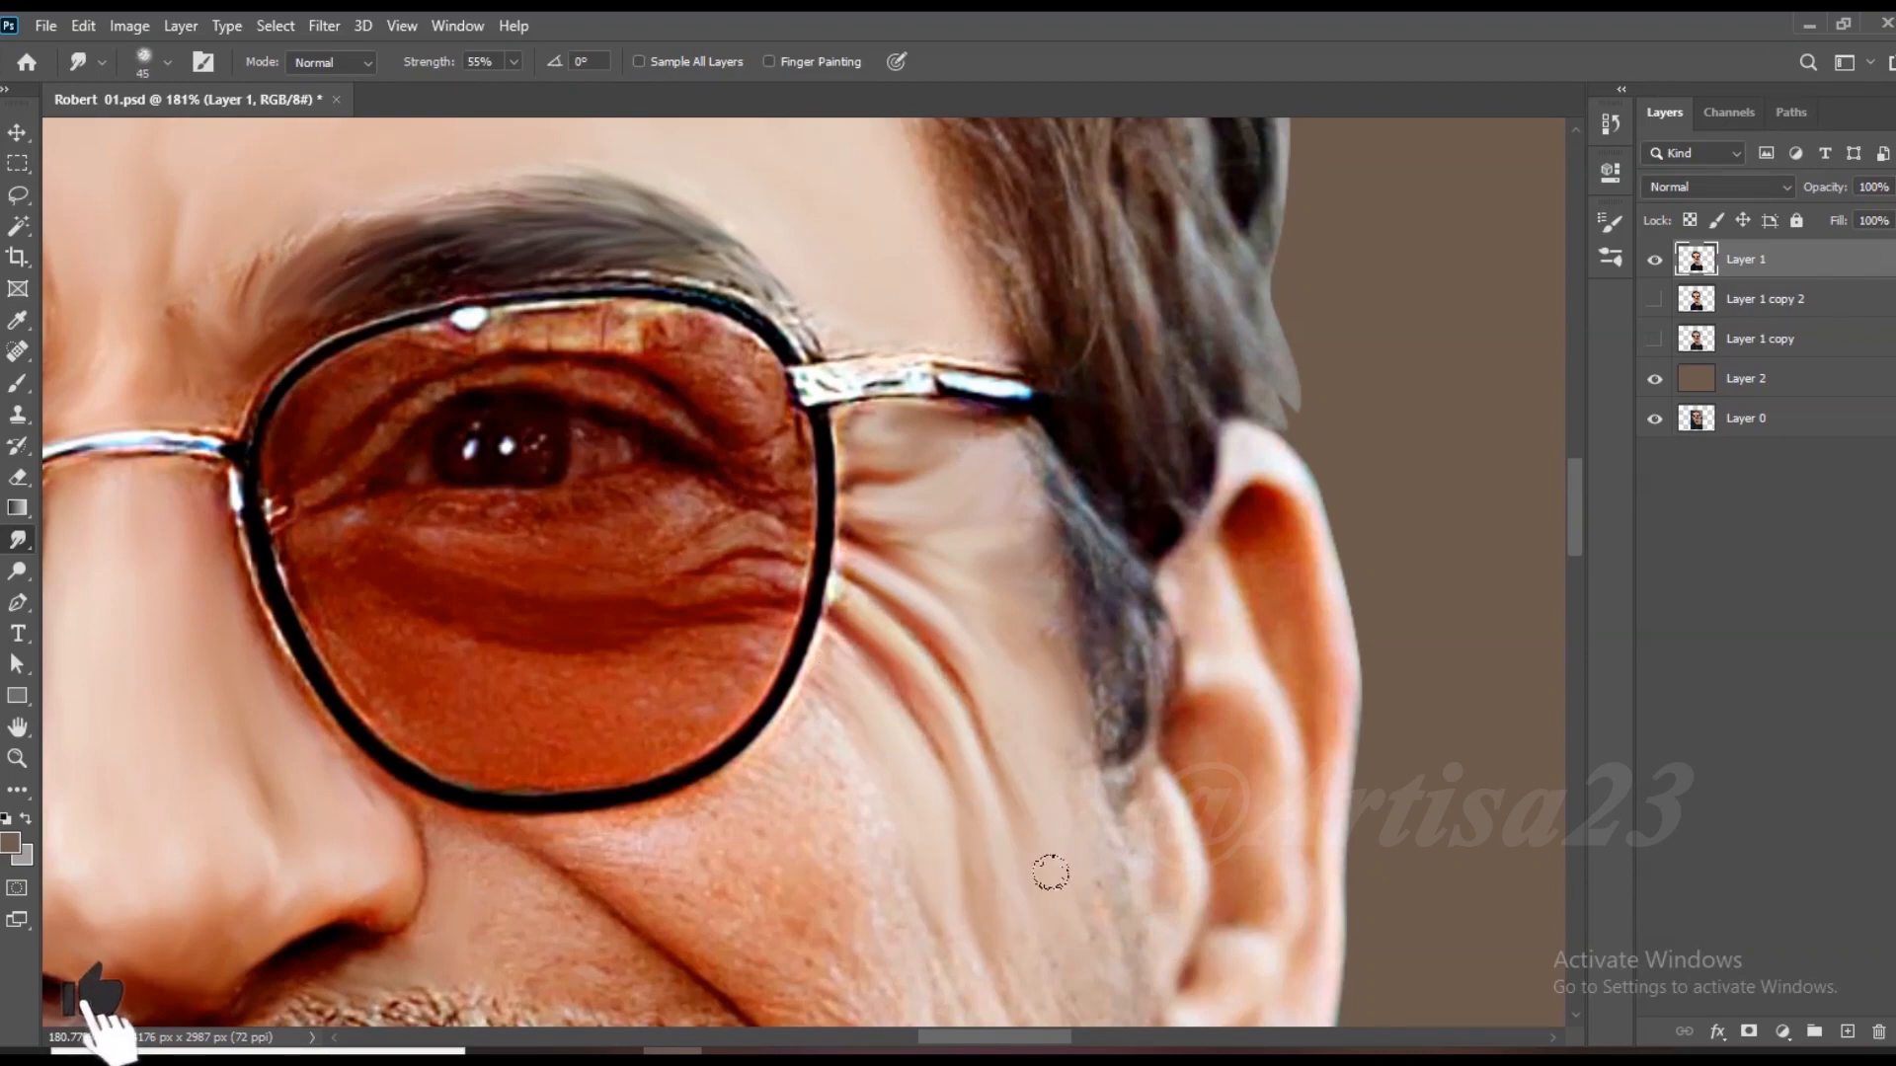
pyautogui.scroll(-3, 1054, 839)
pyautogui.scroll(2, 1037, 859)
pyautogui.scroll(-3, 850, 679)
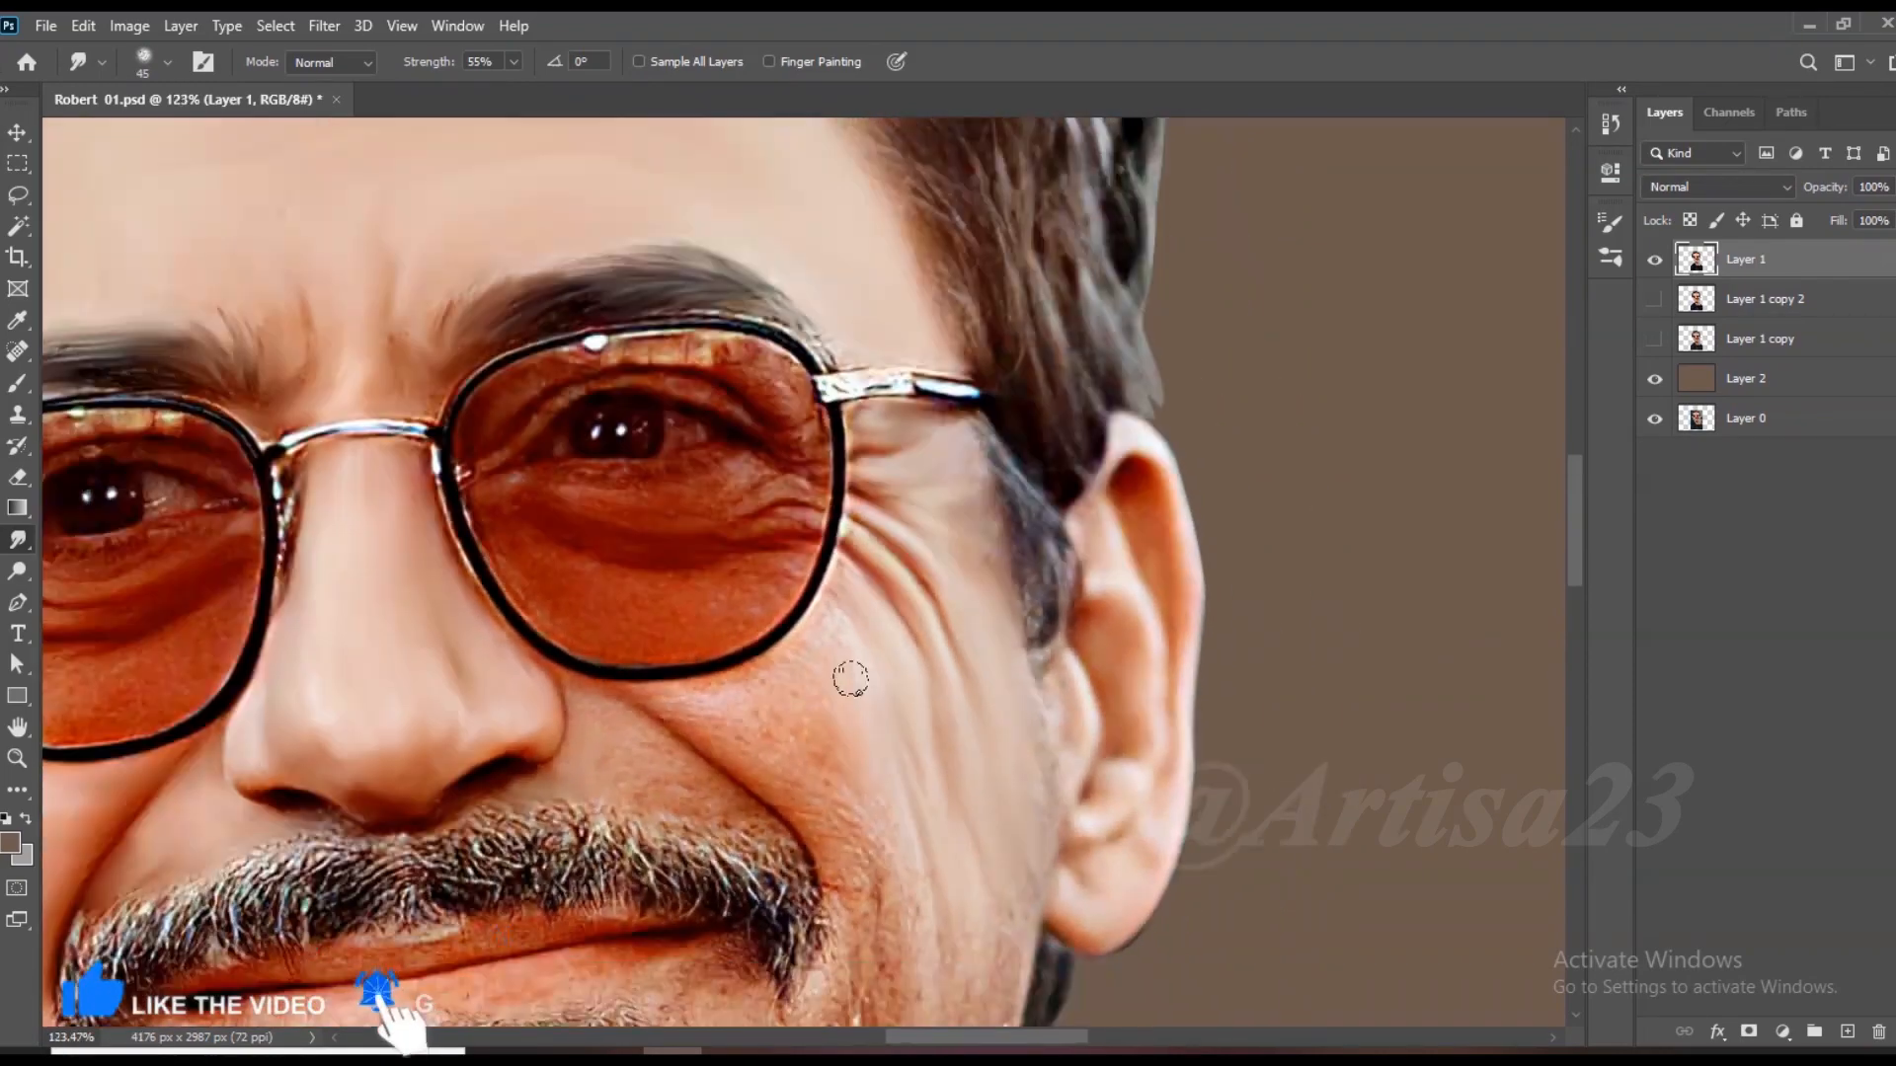
# Step: Smudge the textured cheek skin below the right-hand lens smooth, following the curve of the cheek
pyautogui.scroll(2, 850, 679)
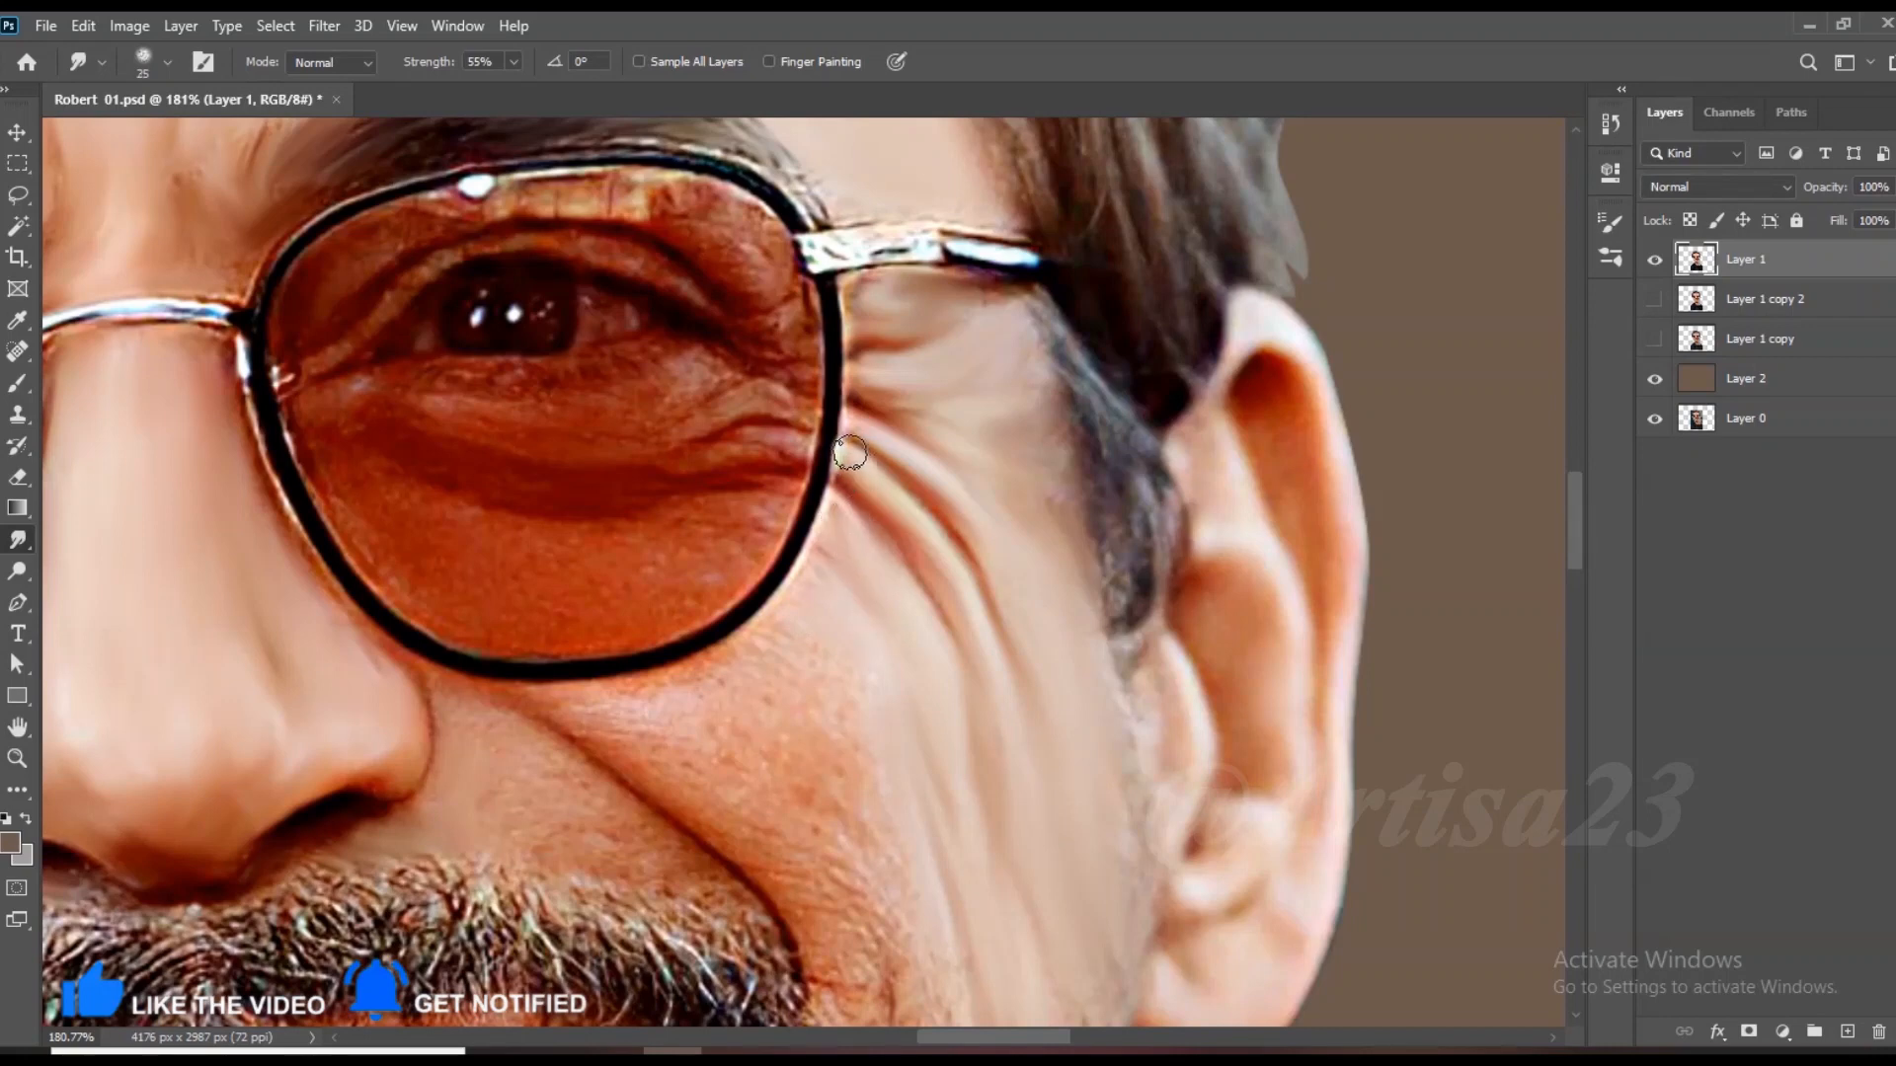
pyautogui.moveTo(808, 644); pyautogui.dragTo(859, 757)
pyautogui.moveTo(802, 691); pyautogui.dragTo(840, 790)
pyautogui.moveTo(766, 720); pyautogui.dragTo(851, 869)
pyautogui.moveTo(729, 759); pyautogui.dragTo(805, 825)
pyautogui.press('[')
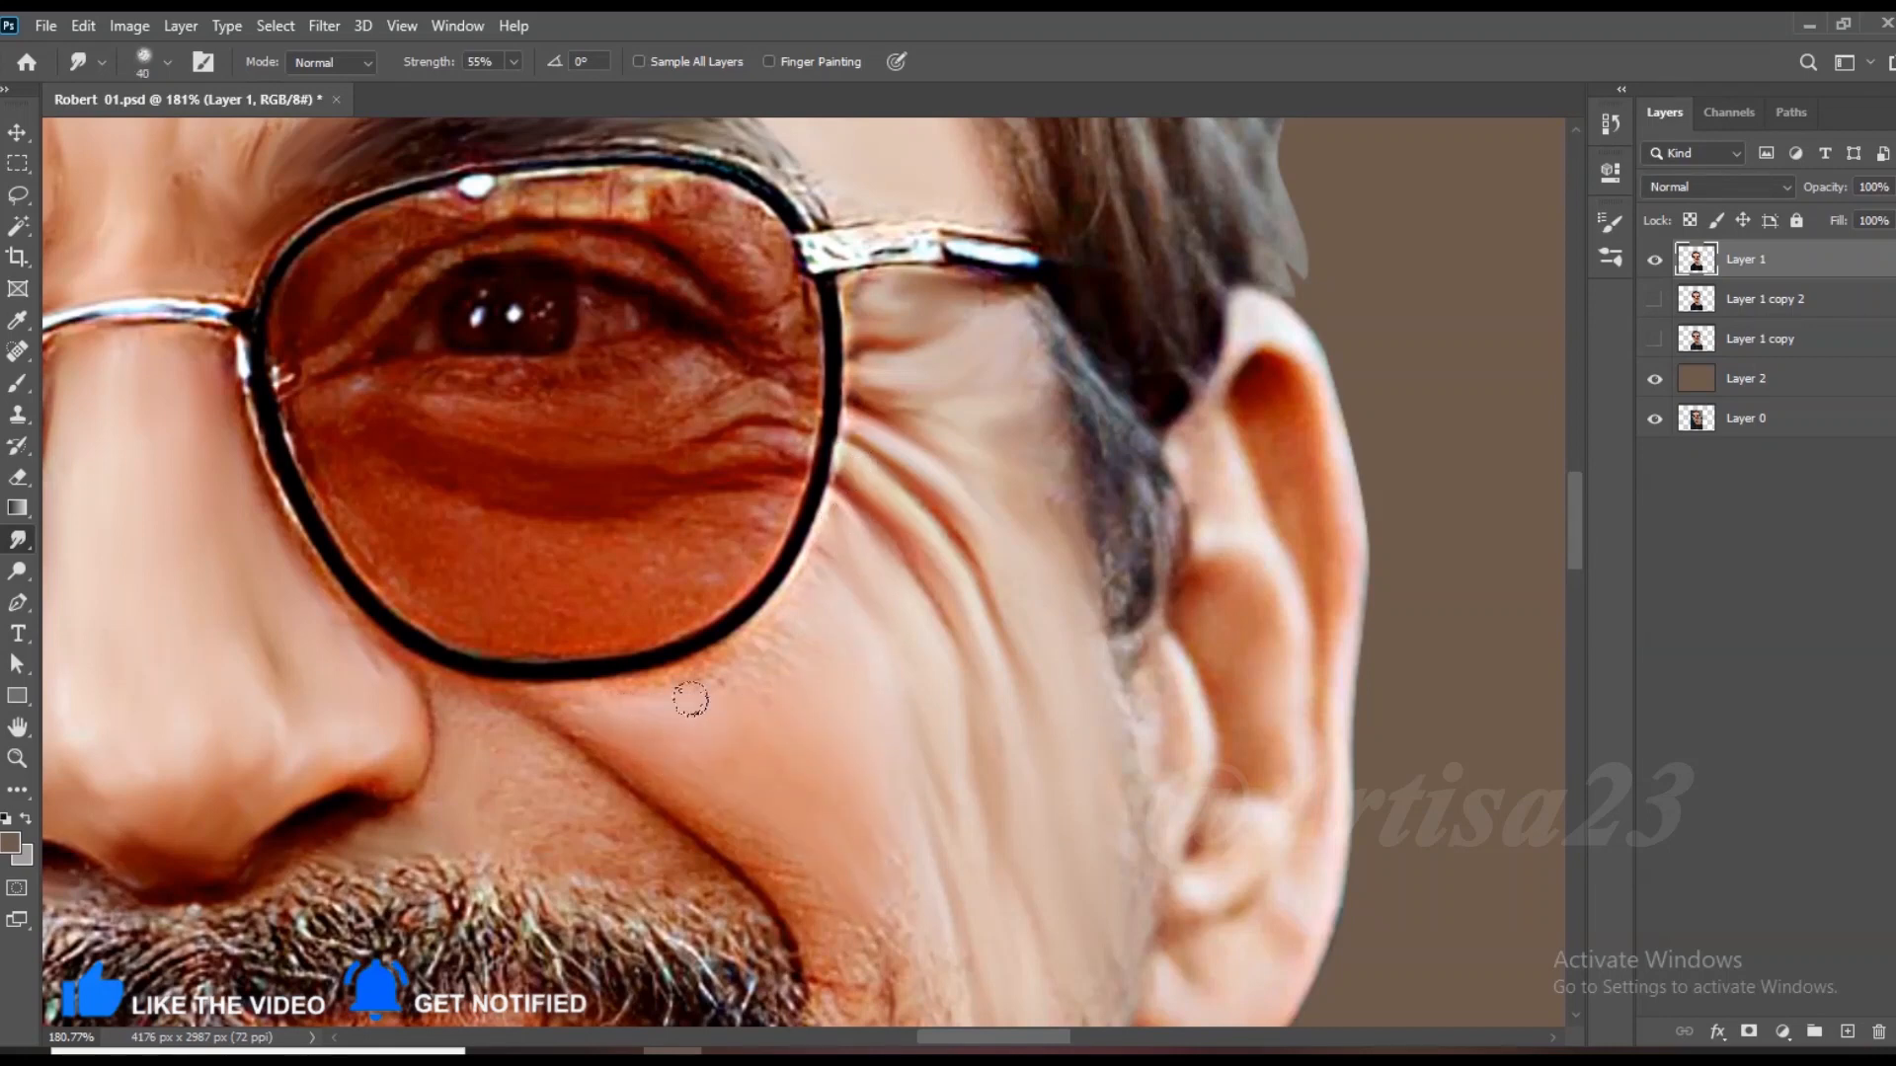
# Step: Smudge the skin along the right-hand lens's lower rim and both sides of the smile fold above the moustache
pyautogui.press('[')
pyautogui.press('[')
pyautogui.press('[')
pyautogui.moveTo(794, 620)
pyautogui.mouseDown()
pyautogui.moveTo(624, 690)
pyautogui.moveTo(513, 701)
pyautogui.moveTo(621, 756)
pyautogui.moveTo(513, 710)
pyautogui.moveTo(646, 829)
pyautogui.mouseUp()
pyautogui.press(']')
pyautogui.press(']')
pyautogui.moveTo(489, 768); pyautogui.dragTo(723, 912)
pyautogui.press(']')
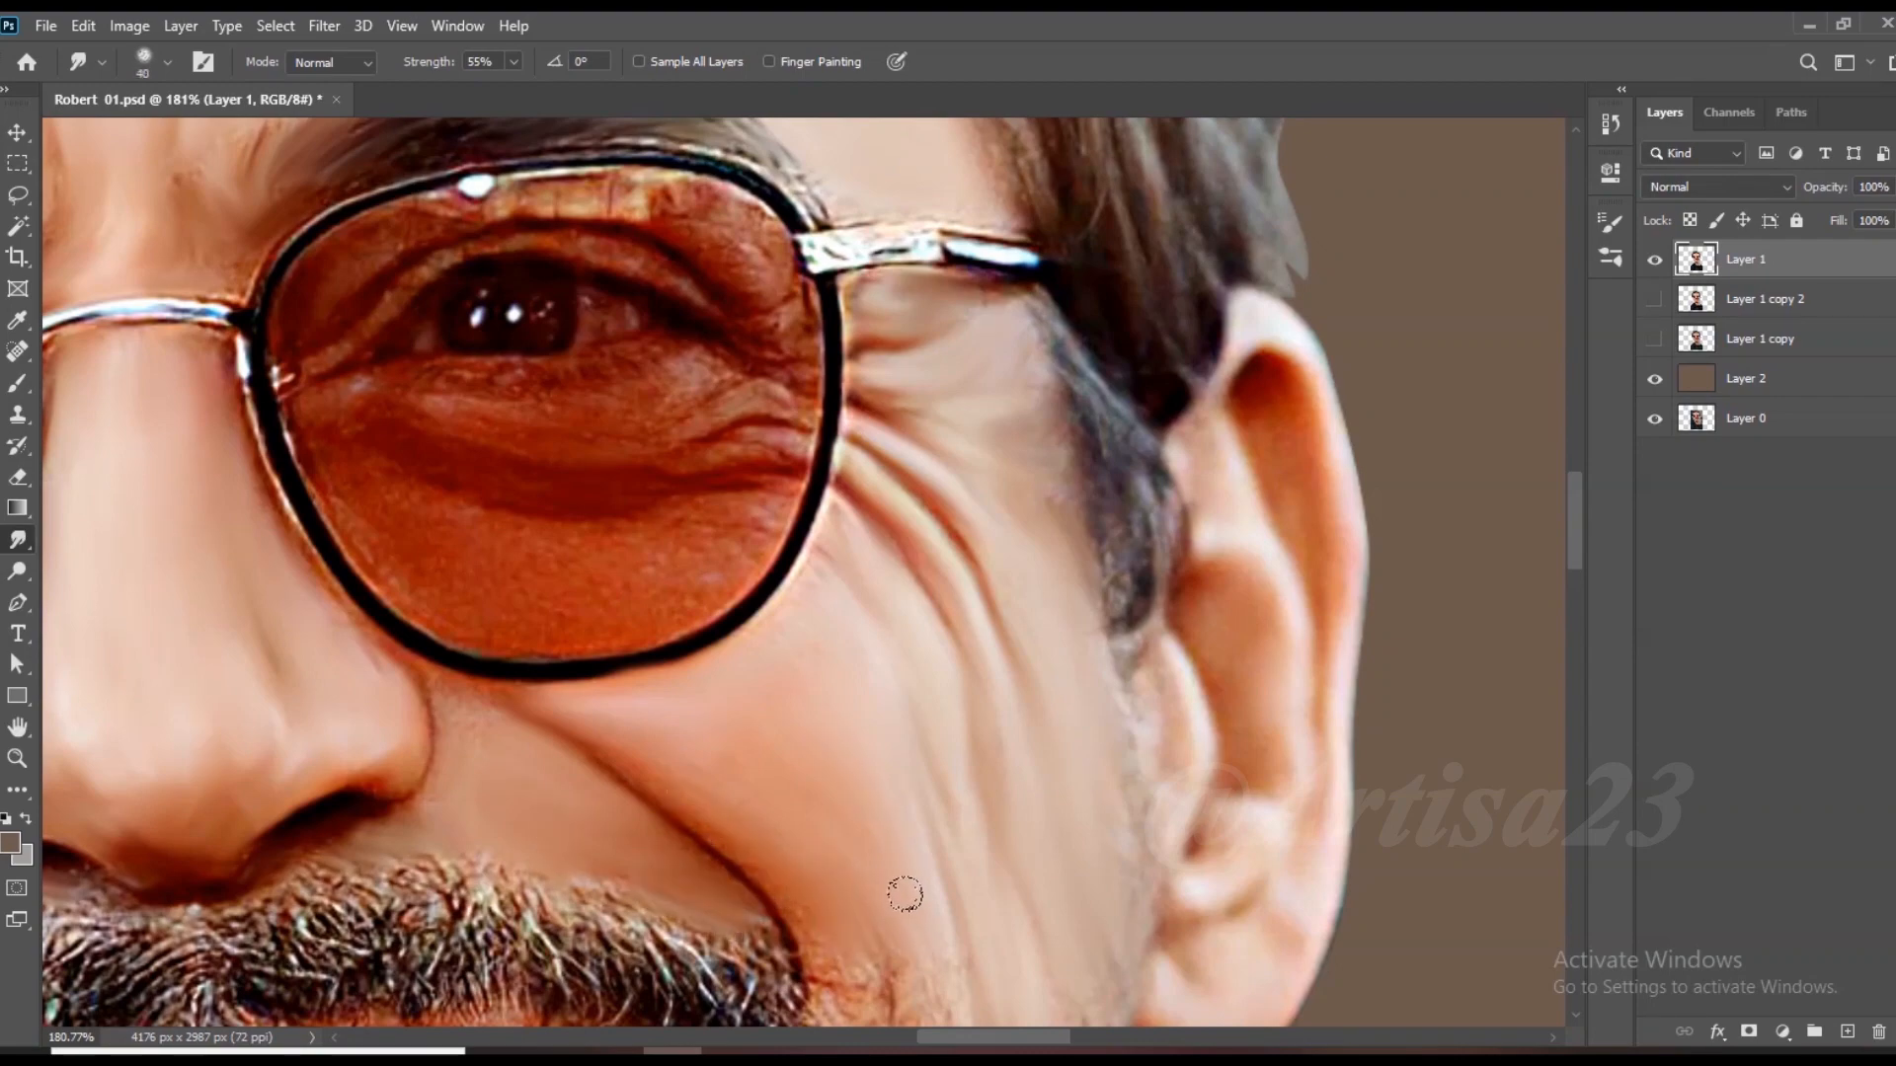
# Step: Smudge the lower right-hand cheek smooth beside the moustache's end, down towards the beard, with a 40 px brush
pyautogui.scroll(-5, 902, 879)
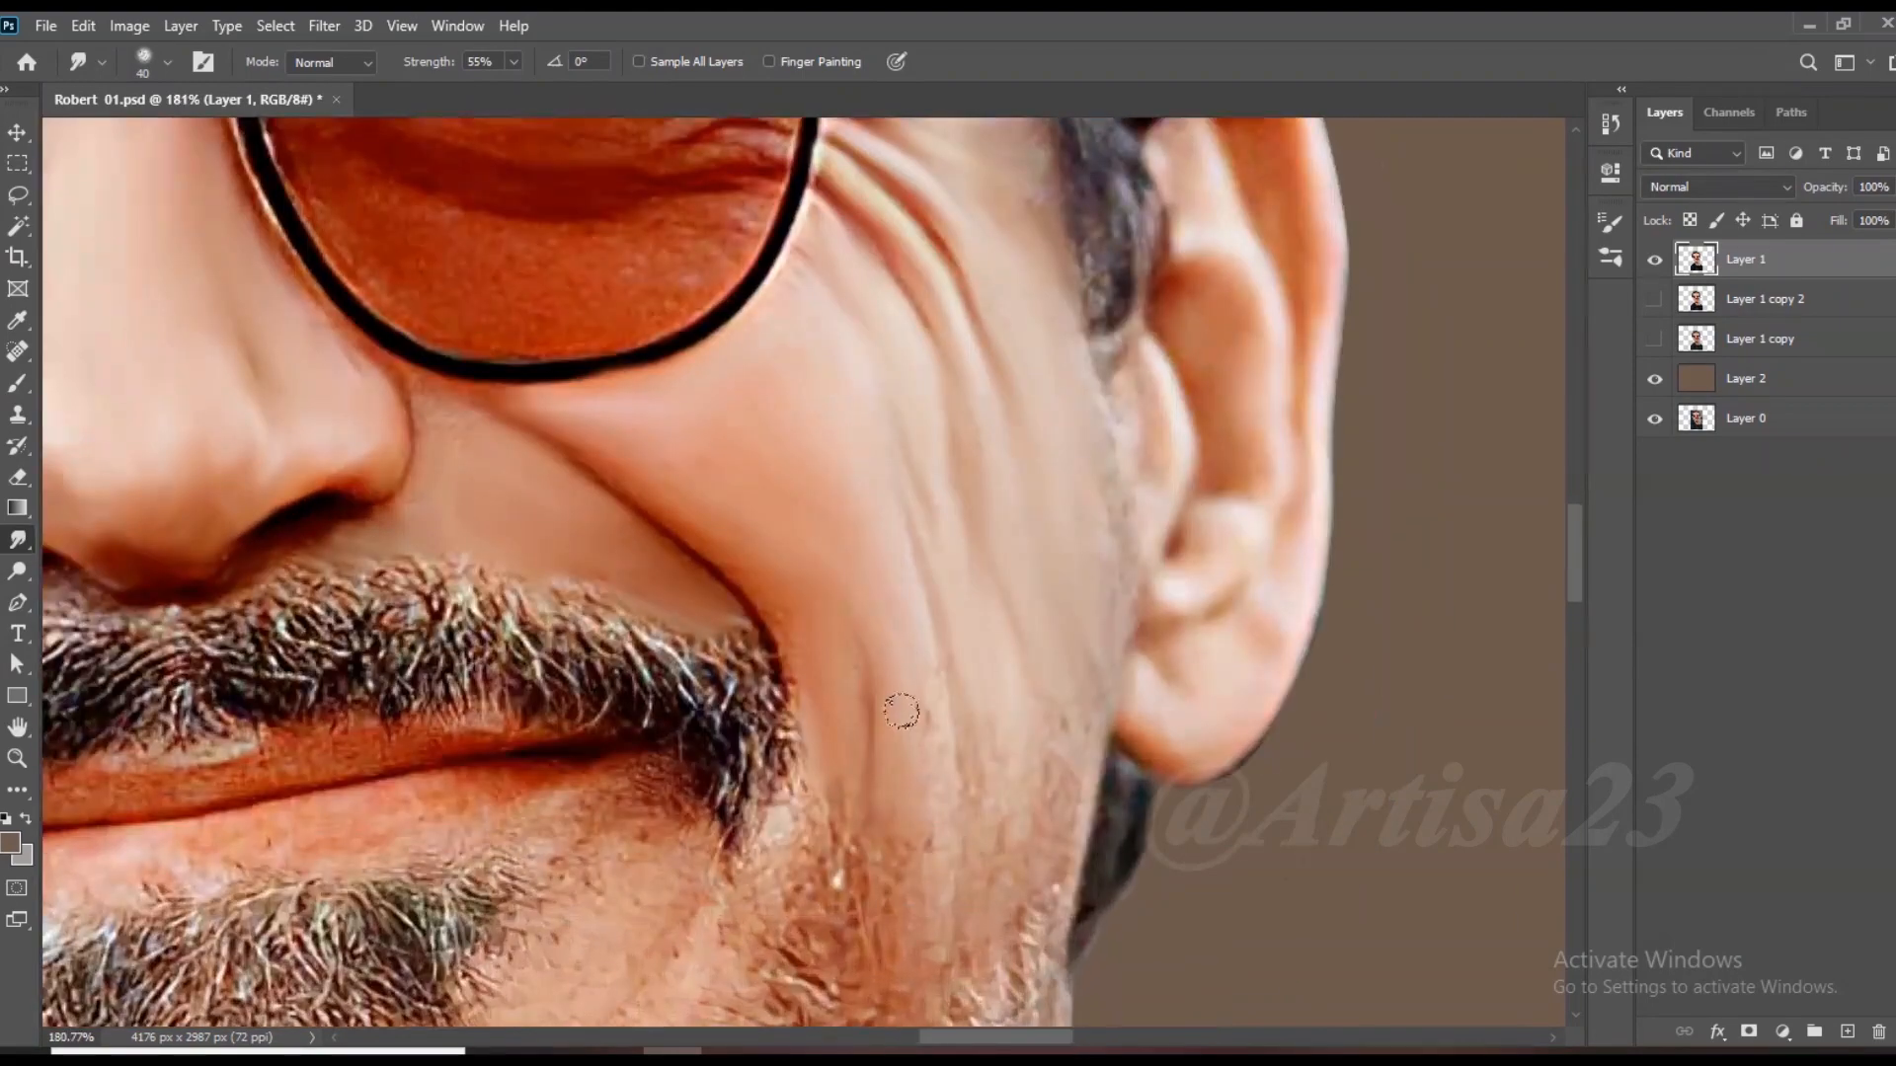
pyautogui.moveTo(911, 809); pyautogui.dragTo(897, 943)
pyautogui.moveTo(879, 830); pyautogui.dragTo(830, 953)
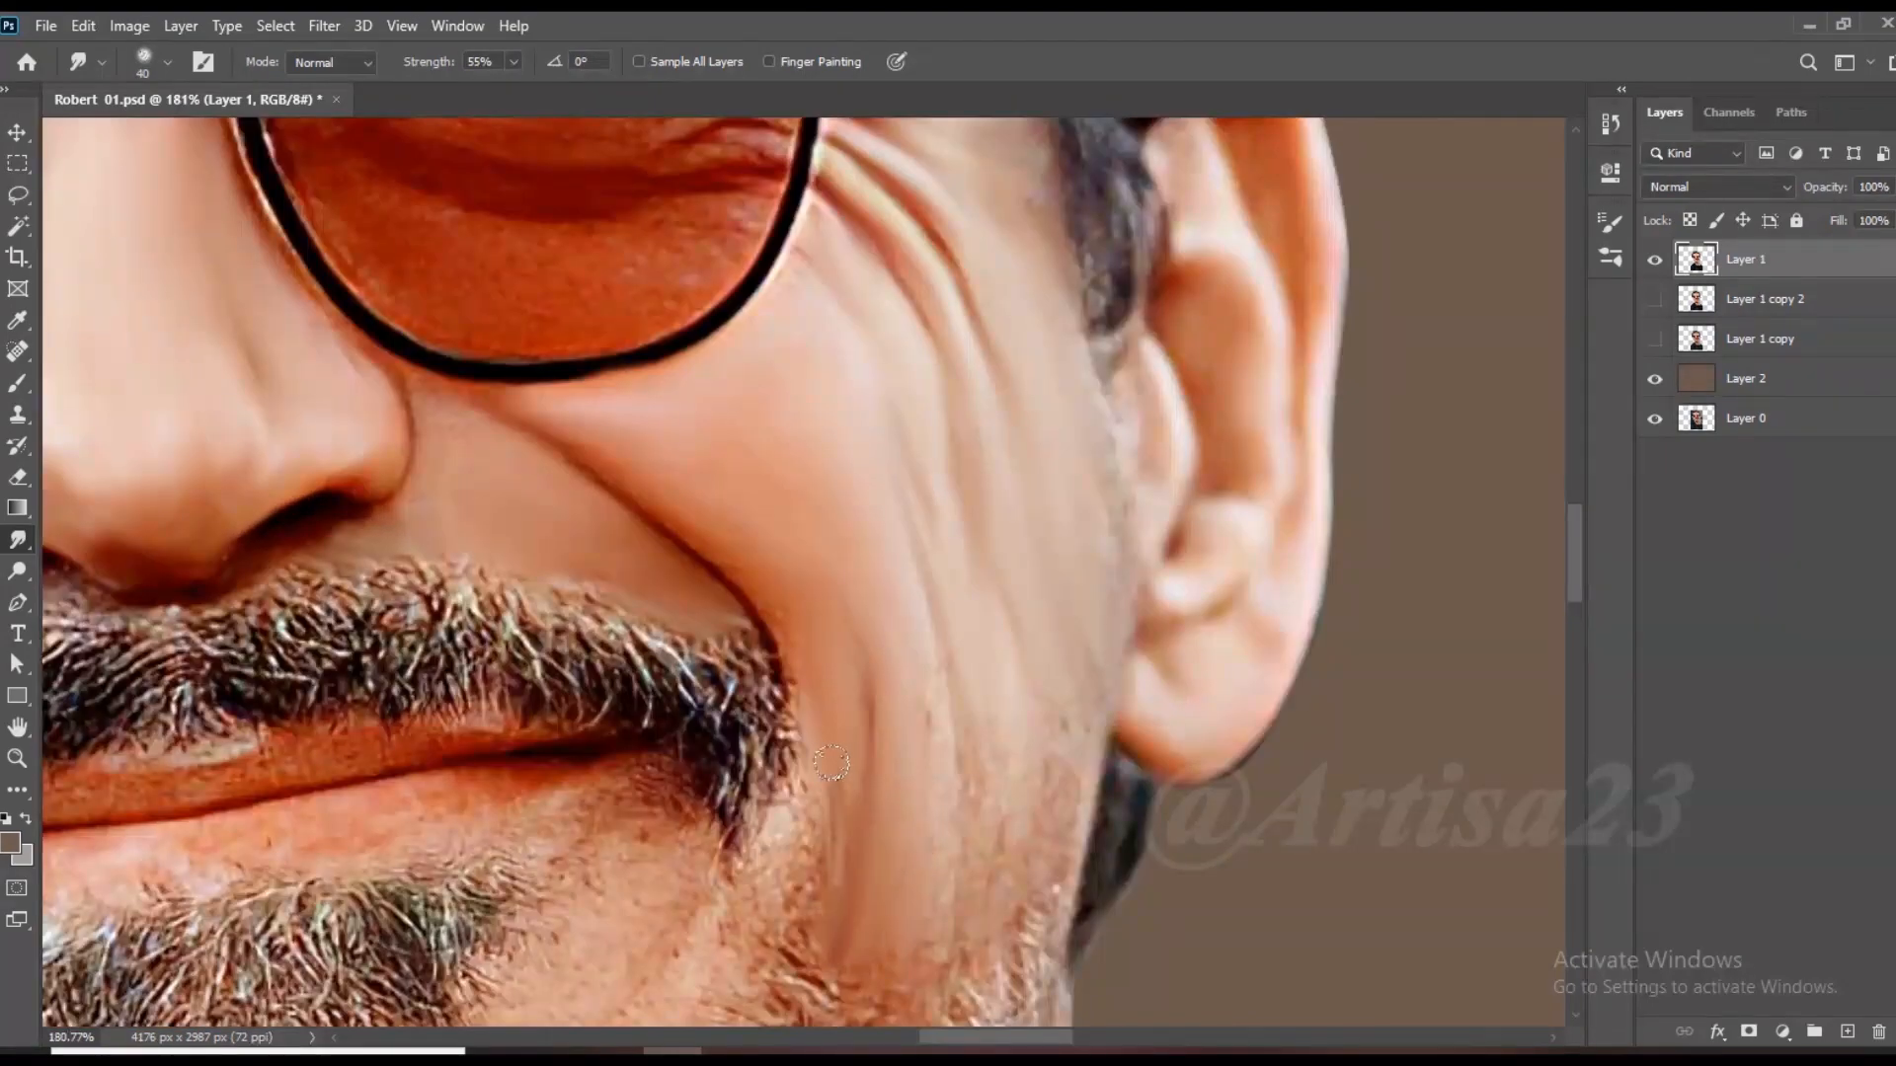
pyautogui.moveTo(840, 780); pyautogui.dragTo(791, 854)
# Step: Smudge the skin below the right-hand corner of the mouth smooth, between the moustache and the beard
pyautogui.scroll(-2, 894, 523)
pyautogui.scroll(2, 724, 783)
pyautogui.moveTo(706, 731); pyautogui.dragTo(652, 830)
pyautogui.scroll(-2, 589, 831)
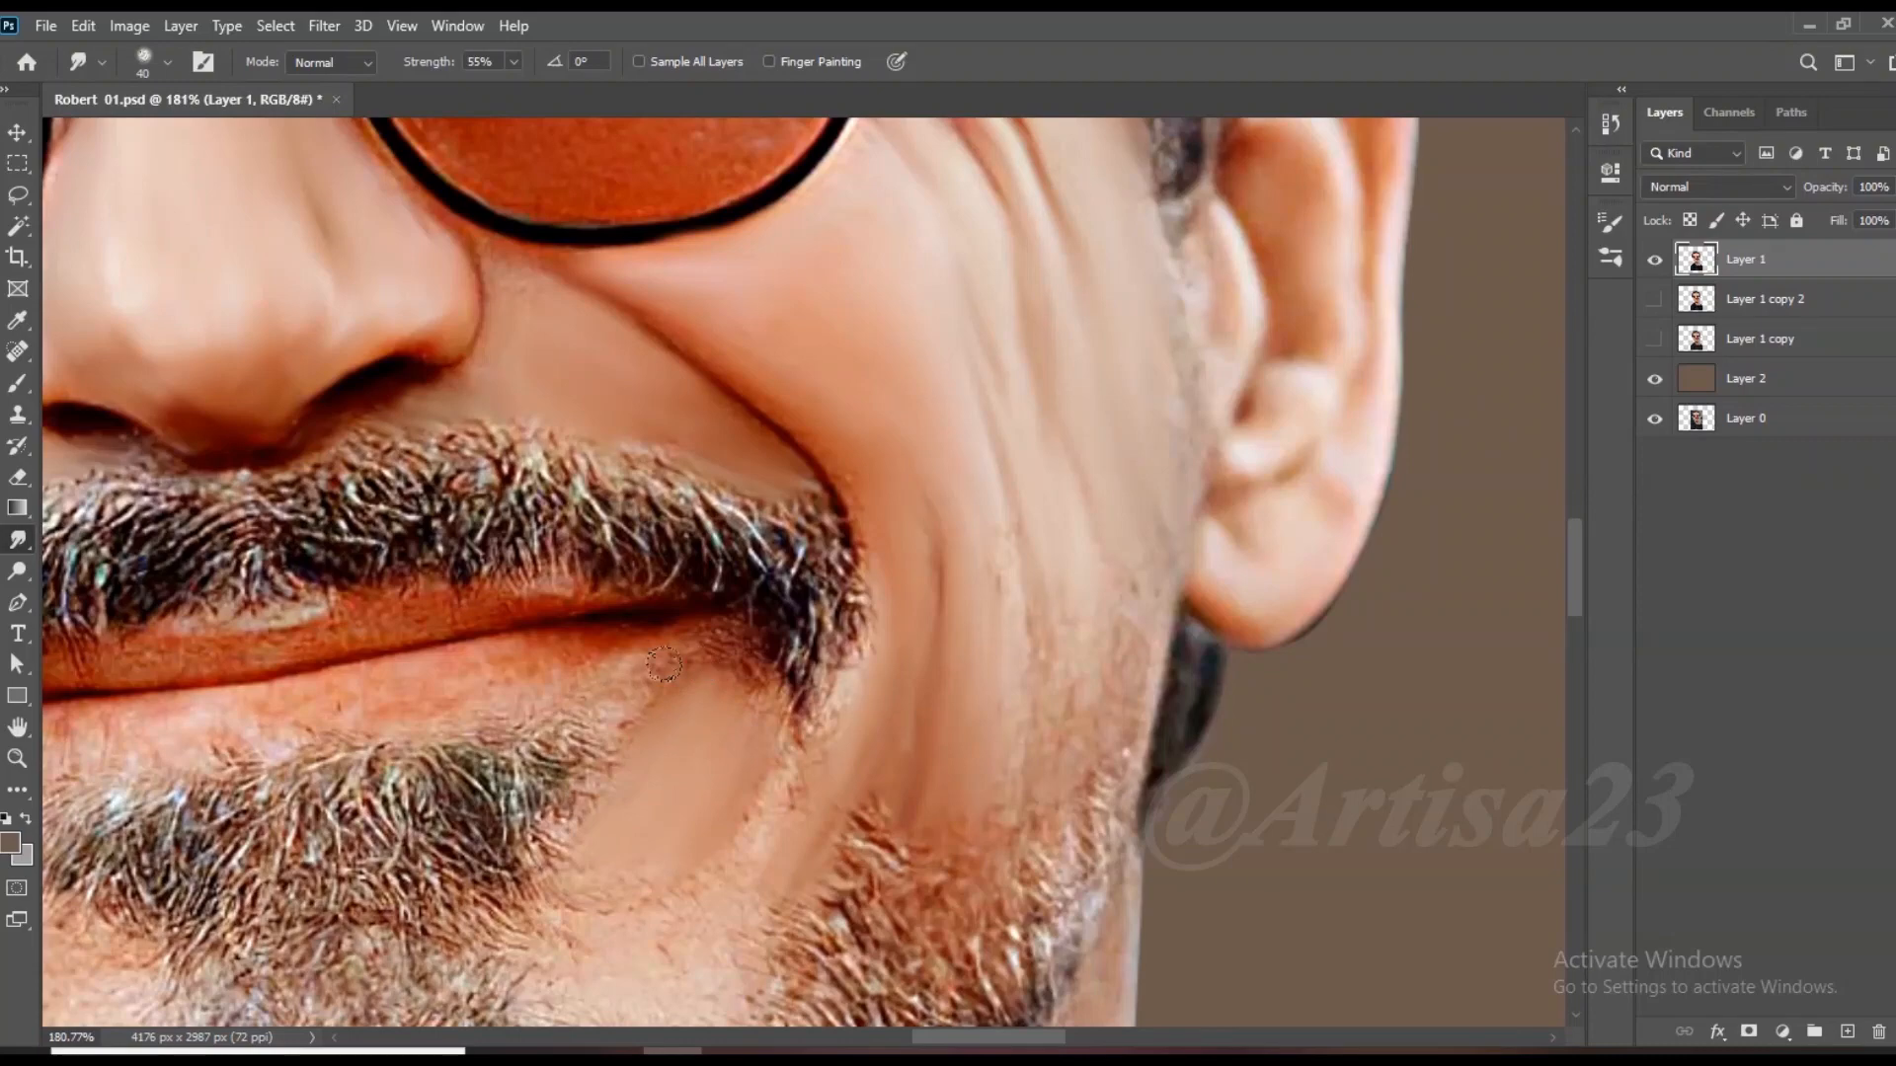
pyautogui.scroll(1, 995, 648)
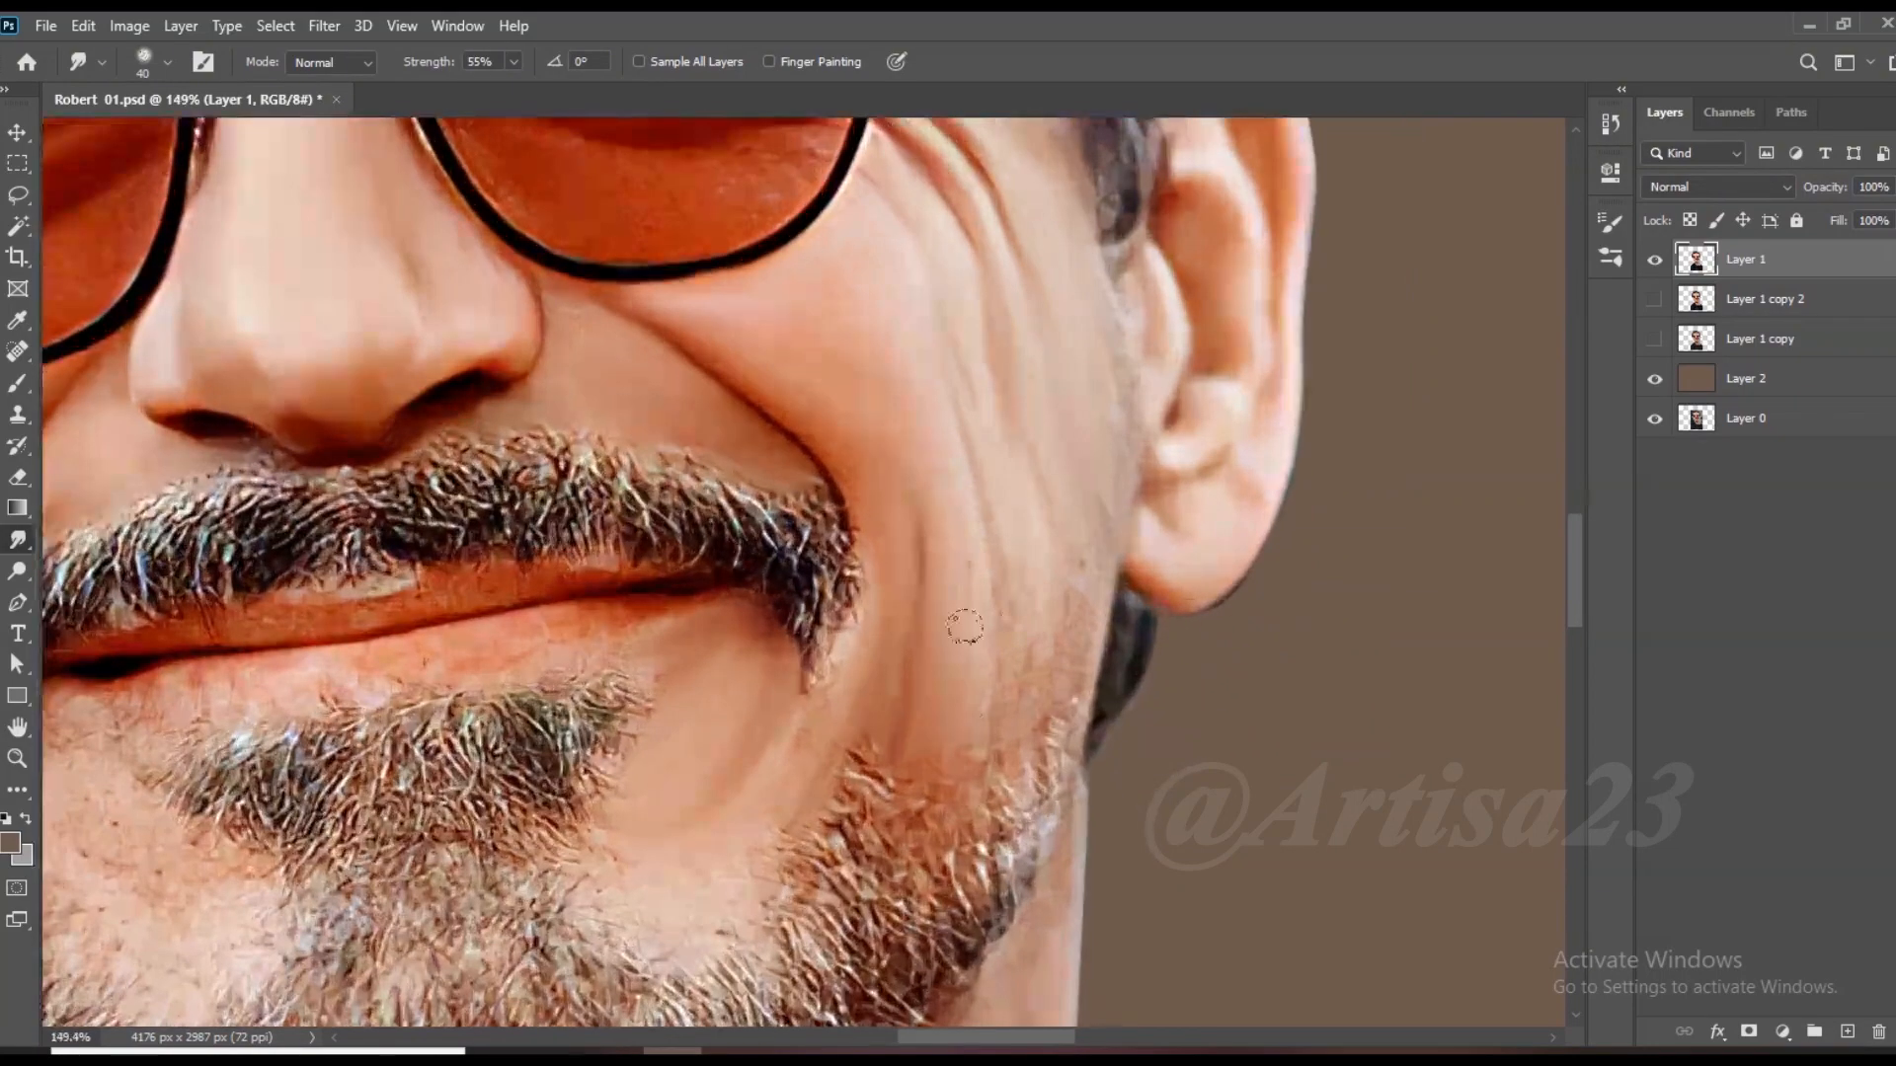
# Step: Smudge the skin below the left-hand mouth corner and on both sides of the chin smooth above the beard
pyautogui.scroll(-3, 1054, 550)
pyautogui.scroll(4, 464, 634)
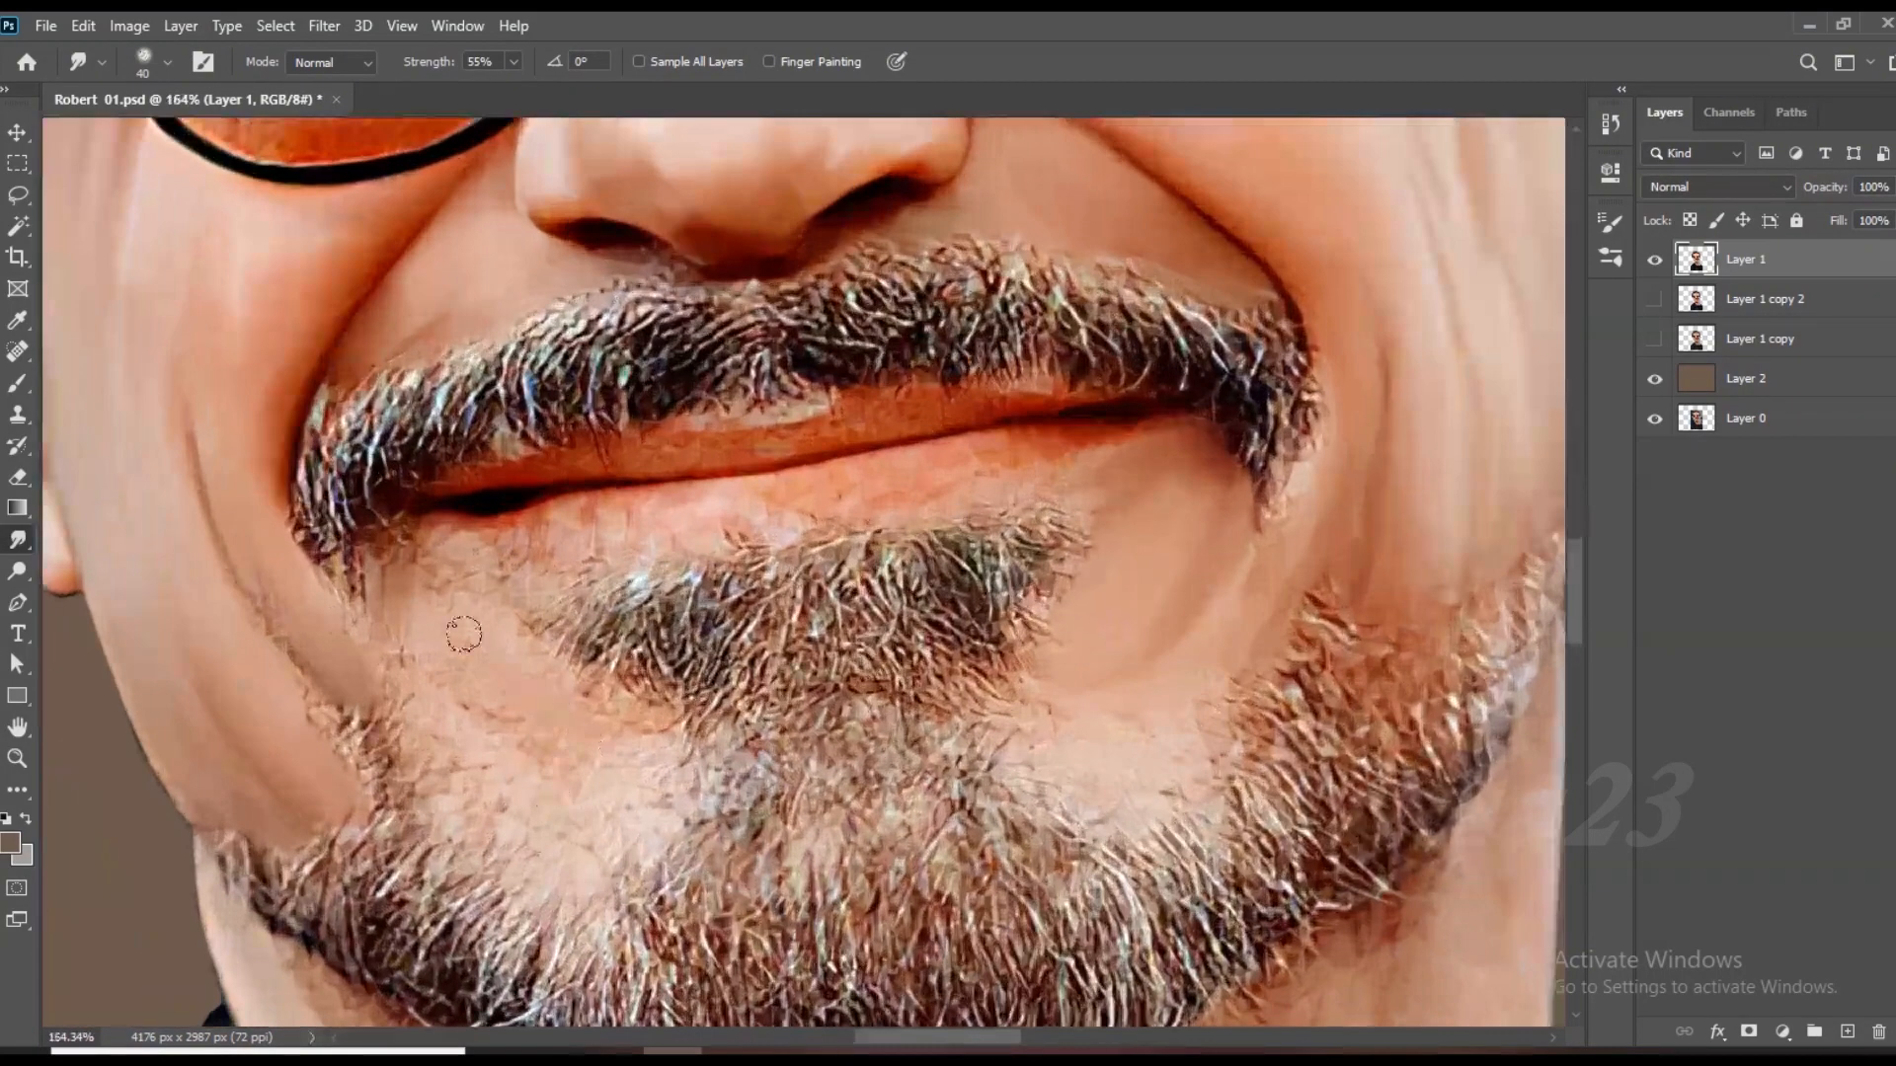
pyautogui.moveTo(453, 565)
pyautogui.mouseDown()
pyautogui.moveTo(445, 604)
pyautogui.moveTo(522, 726)
pyautogui.moveTo(471, 780)
pyautogui.mouseUp()
pyautogui.moveTo(629, 761); pyautogui.dragTo(427, 760)
pyautogui.moveTo(250, 592); pyautogui.dragTo(306, 683)
pyautogui.scroll(-4, 886, 600)
pyautogui.scroll(3, 1184, 652)
pyautogui.moveTo(1071, 701)
pyautogui.mouseDown()
pyautogui.moveTo(1015, 748)
pyautogui.moveTo(947, 762)
pyautogui.mouseUp()
# Step: Smudge the lips to a smooth texture, using a 30 to 35 px brush
pyautogui.scroll(-3, 1002, 681)
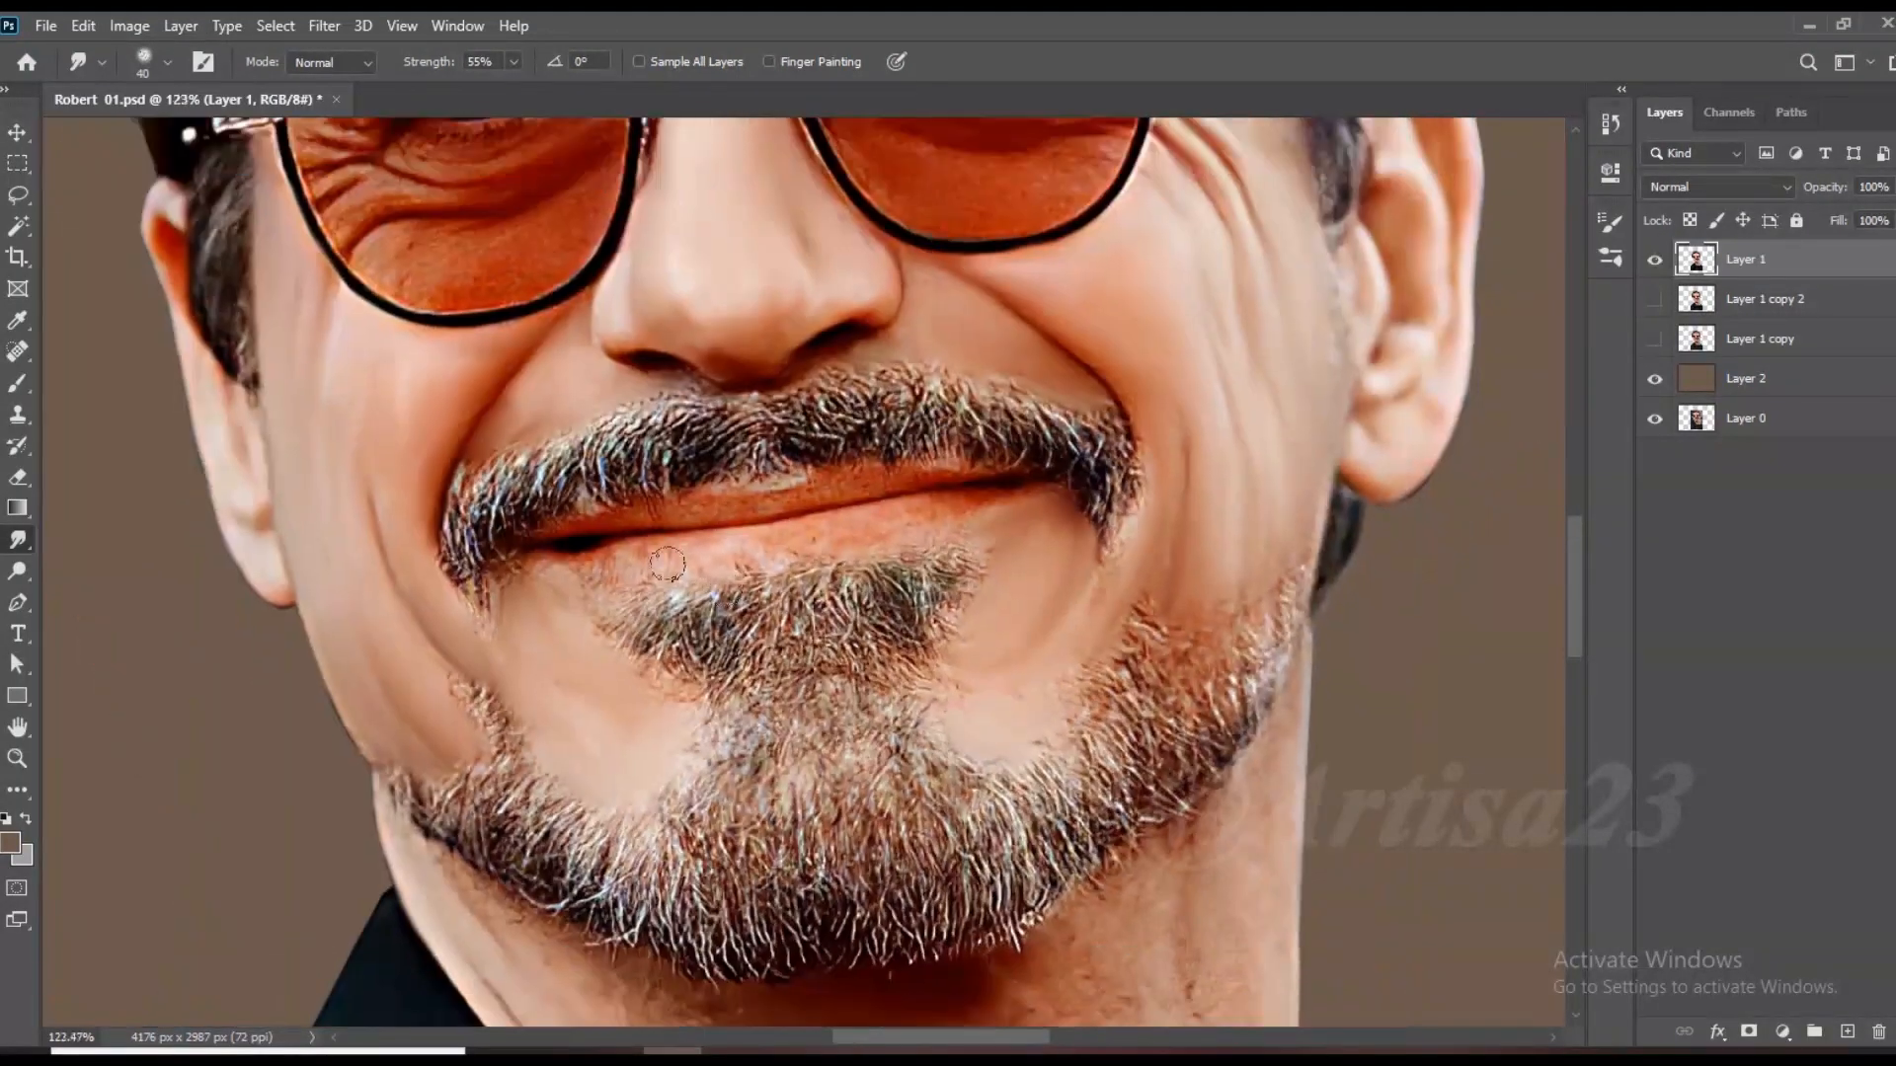
pyautogui.scroll(3, 724, 591)
pyautogui.press(']')
pyautogui.moveTo(920, 486); pyautogui.dragTo(713, 511)
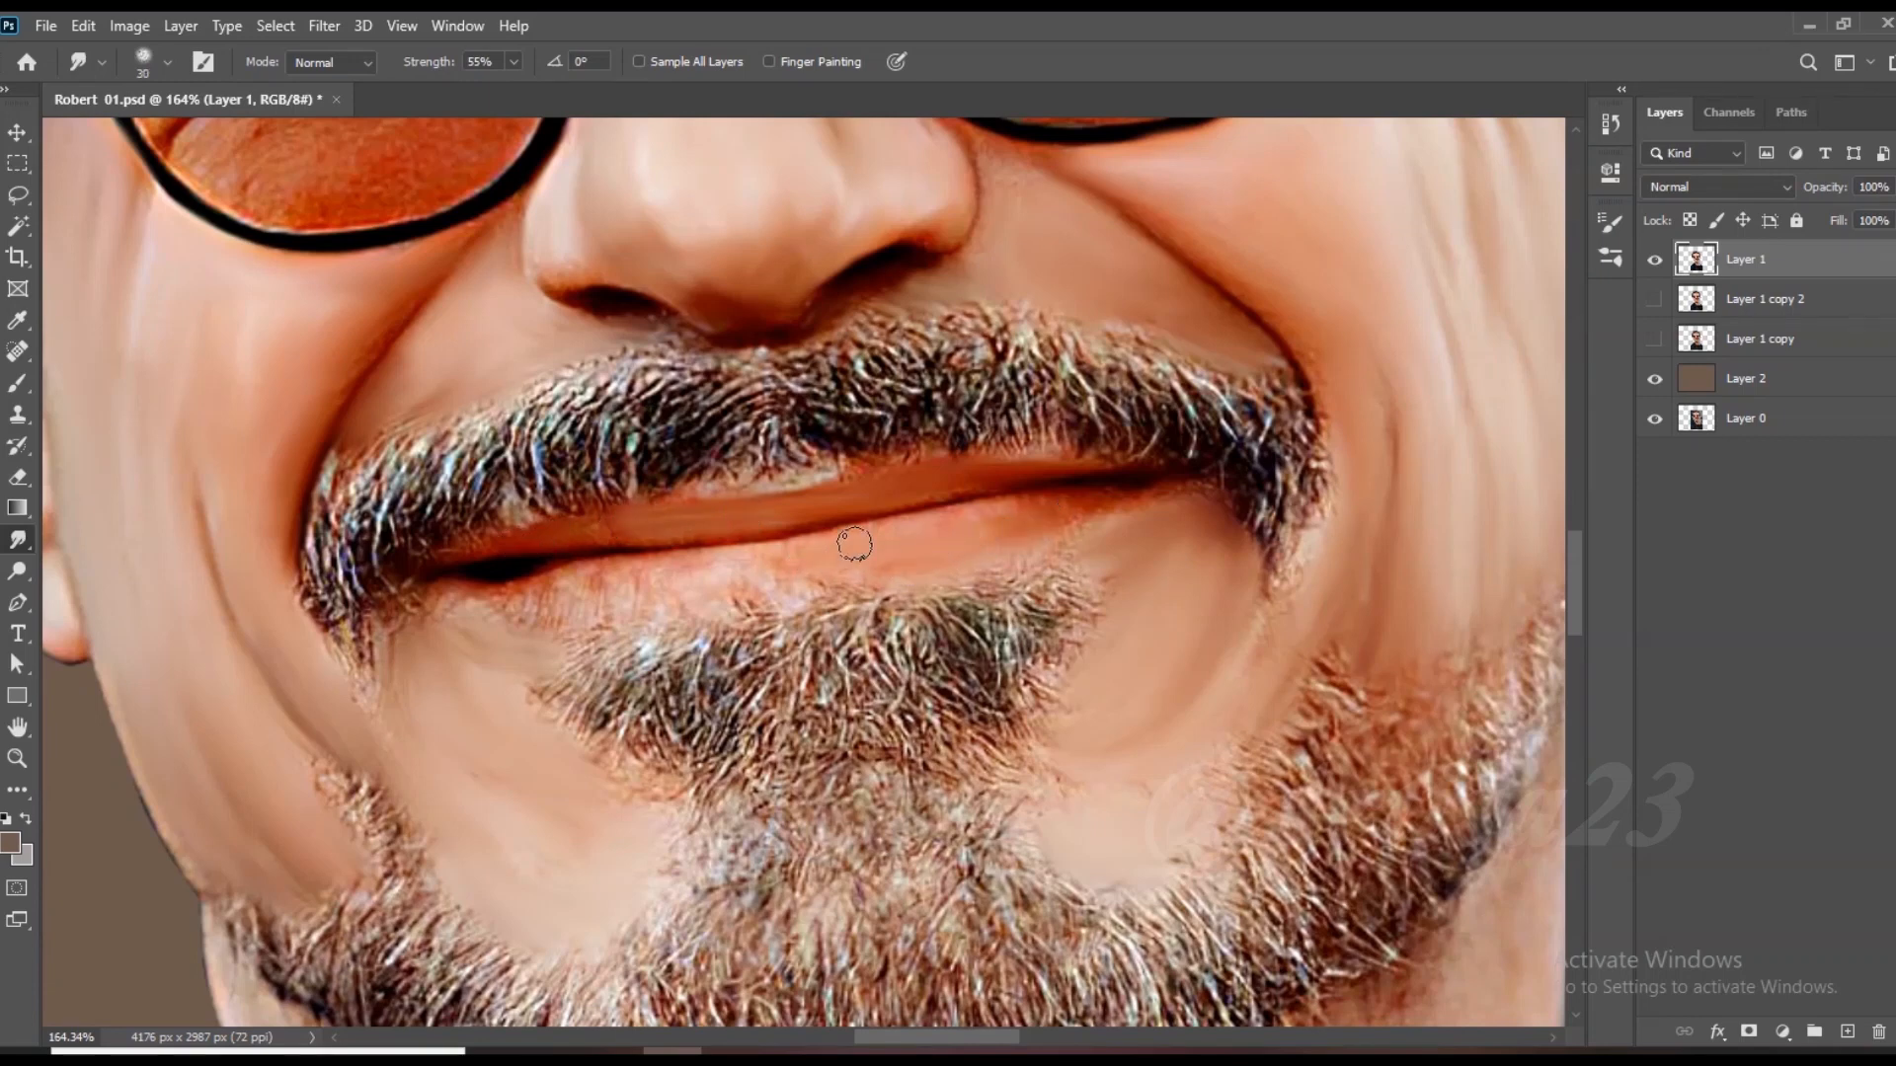
pyautogui.moveTo(649, 591); pyautogui.dragTo(615, 599)
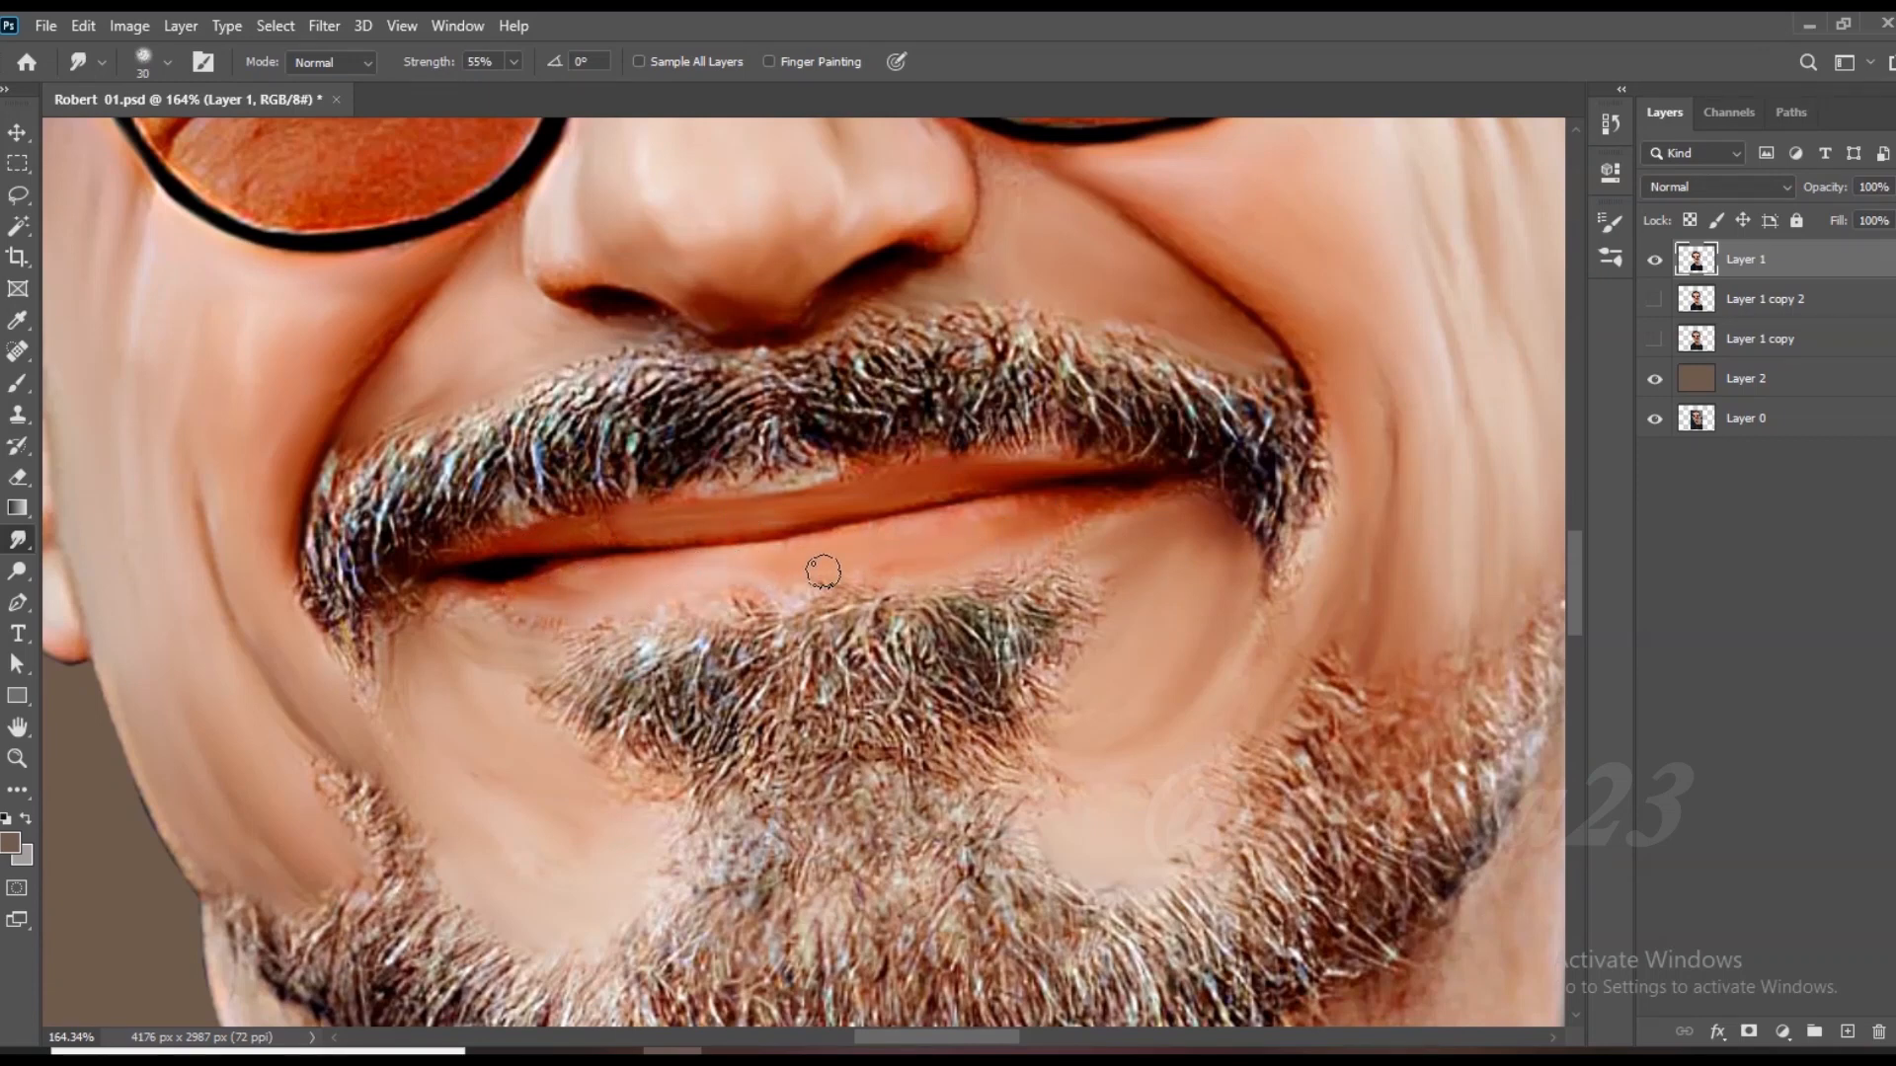
pyautogui.scroll(-3, 778, 570)
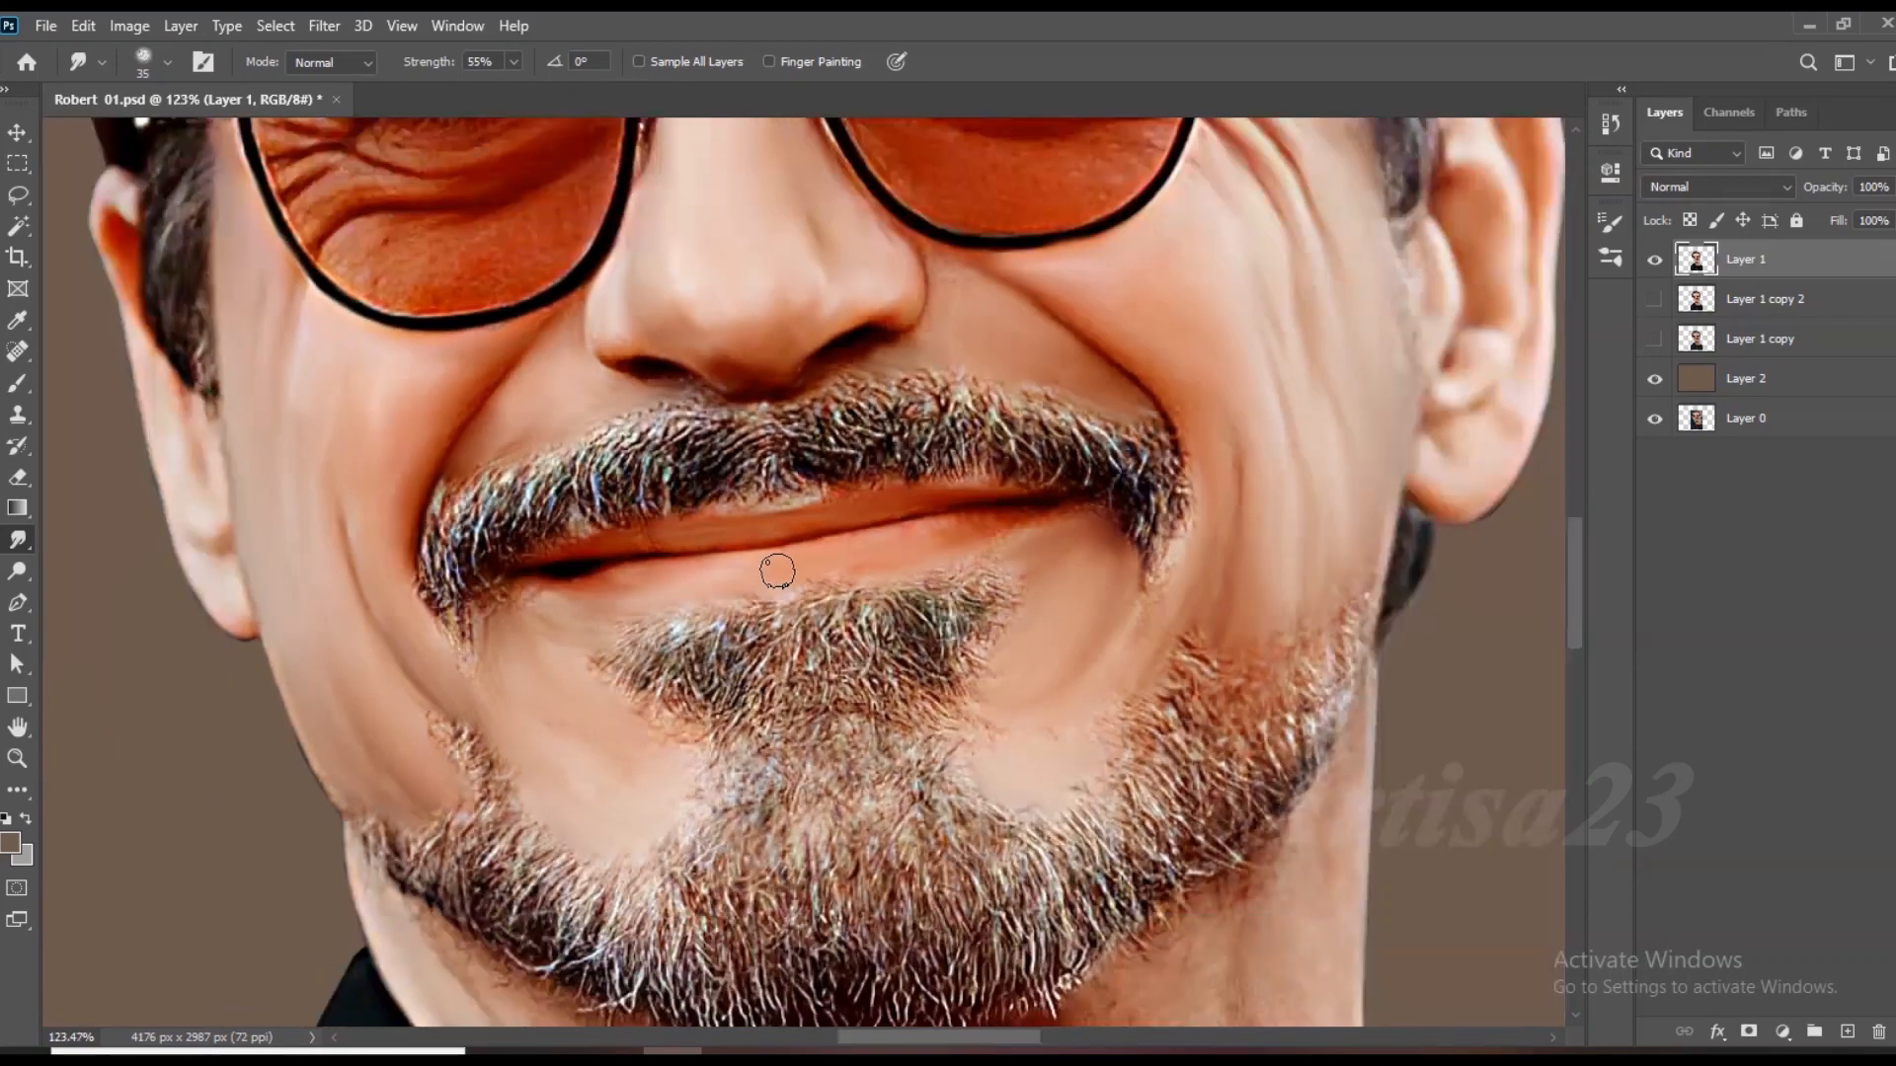
pyautogui.moveTo(778, 570); pyautogui.dragTo(703, 499)
# Step: Smudge the beard's upper edge across the chin and jaw into soft strands
pyautogui.scroll(3, 997, 770)
pyautogui.press('[')
pyautogui.moveTo(989, 735)
pyautogui.mouseDown()
pyautogui.moveTo(1074, 671)
pyautogui.moveTo(1116, 687)
pyautogui.moveTo(1093, 607)
pyautogui.moveTo(1140, 634)
pyautogui.moveTo(1156, 561)
pyautogui.mouseUp()
pyautogui.moveTo(1178, 664)
pyautogui.mouseDown()
pyautogui.moveTo(1125, 770)
pyautogui.moveTo(888, 849)
pyautogui.moveTo(918, 751)
pyautogui.moveTo(839, 691)
pyautogui.moveTo(770, 819)
pyautogui.moveTo(656, 768)
pyautogui.moveTo(538, 854)
pyautogui.moveTo(504, 775)
pyautogui.mouseUp()
pyautogui.scroll(-1, 592, 736)
pyautogui.moveTo(801, 782)
pyautogui.mouseDown()
pyautogui.moveTo(714, 773)
pyautogui.moveTo(628, 846)
pyautogui.mouseUp()
pyautogui.moveTo(731, 756)
pyautogui.mouseDown()
pyautogui.moveTo(978, 780)
pyautogui.moveTo(908, 859)
pyautogui.moveTo(753, 865)
pyautogui.moveTo(513, 731)
pyautogui.moveTo(607, 602)
pyautogui.moveTo(711, 602)
pyautogui.mouseUp()
# Step: Smudge the beard from the middle of the chin to the left-hand jaw into soft upward strands
pyautogui.press(']')
pyautogui.moveTo(716, 667); pyautogui.dragTo(755, 593)
pyautogui.moveTo(815, 676); pyautogui.dragTo(819, 548)
pyautogui.moveTo(765, 612); pyautogui.dragTo(696, 558)
pyautogui.moveTo(642, 652)
pyautogui.mouseDown()
pyautogui.moveTo(610, 555)
pyautogui.moveTo(484, 780)
pyautogui.moveTo(504, 859)
pyautogui.moveTo(415, 790)
pyautogui.moveTo(398, 710)
pyautogui.moveTo(316, 745)
pyautogui.moveTo(108, 612)
pyautogui.mouseUp()
pyautogui.press('[')
pyautogui.press('[')
pyautogui.press(']')
pyautogui.moveTo(267, 768)
pyautogui.mouseDown()
pyautogui.moveTo(408, 876)
pyautogui.moveTo(384, 818)
pyautogui.moveTo(424, 706)
pyautogui.moveTo(312, 579)
pyautogui.moveTo(244, 550)
pyautogui.mouseUp()
pyautogui.press('[')
# Step: Smudge the beard hair along the upper right-hand jaw and cheek into soft strands
pyautogui.moveTo(1213, 450)
pyautogui.mouseDown()
pyautogui.moveTo(1220, 590)
pyautogui.moveTo(1264, 583)
pyautogui.mouseUp()
pyautogui.moveTo(1282, 395); pyautogui.dragTo(1292, 509)
pyautogui.moveTo(1350, 348); pyautogui.dragTo(1332, 459)
pyautogui.moveTo(1264, 345); pyautogui.dragTo(1260, 425)
pyautogui.moveTo(1167, 435); pyautogui.dragTo(1185, 518)
# Step: Smudge the stray hairs along the beard's lower right-hand edge, between the chin and the jaw
pyautogui.press('[')
pyautogui.moveTo(1219, 638)
pyautogui.mouseDown()
pyautogui.moveTo(1214, 584)
pyautogui.moveTo(1246, 584)
pyautogui.mouseUp()
pyautogui.moveTo(1126, 706)
pyautogui.mouseDown()
pyautogui.moveTo(1107, 671)
pyautogui.moveTo(1067, 678)
pyautogui.mouseUp()
pyautogui.moveTo(1071, 758)
pyautogui.mouseDown()
pyautogui.moveTo(1037, 713)
pyautogui.moveTo(1013, 728)
pyautogui.mouseUp()
pyautogui.moveTo(1027, 618); pyautogui.dragTo(1063, 590)
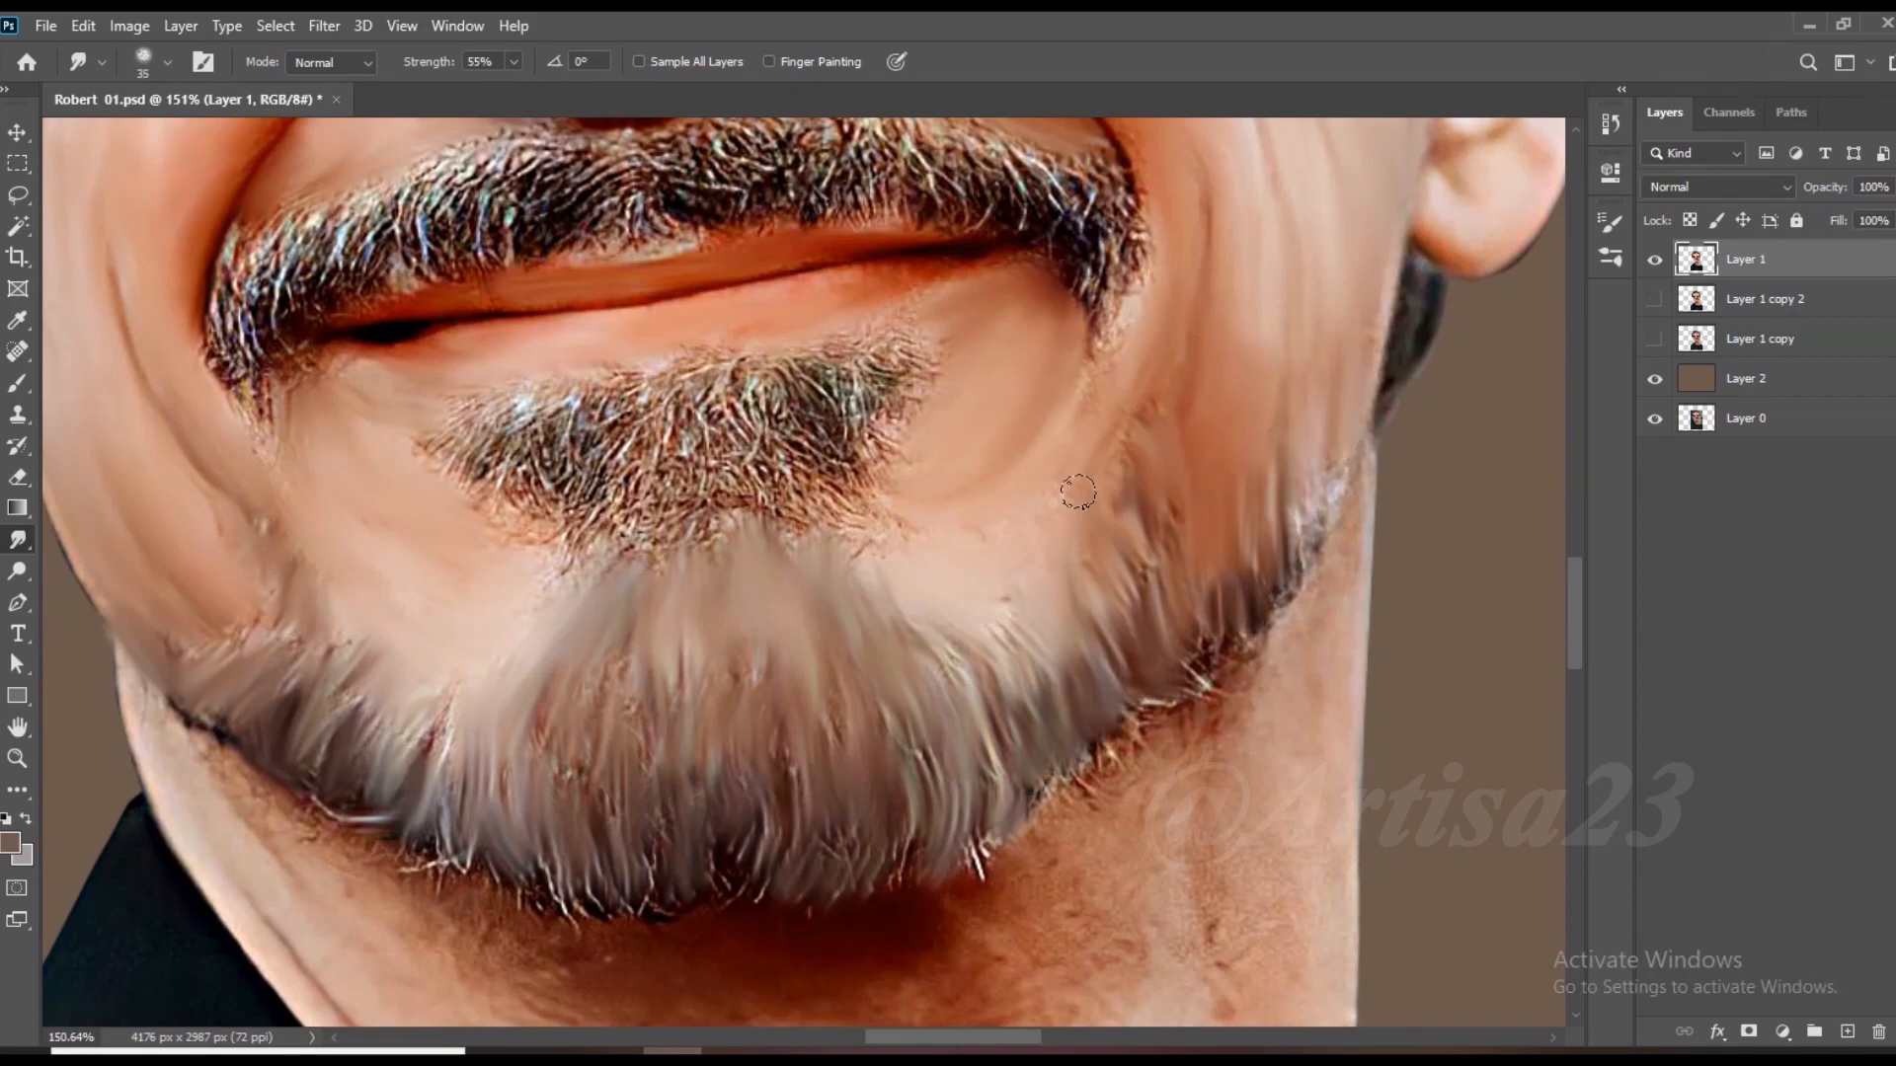
pyautogui.moveTo(1136, 775); pyautogui.dragTo(1097, 708)
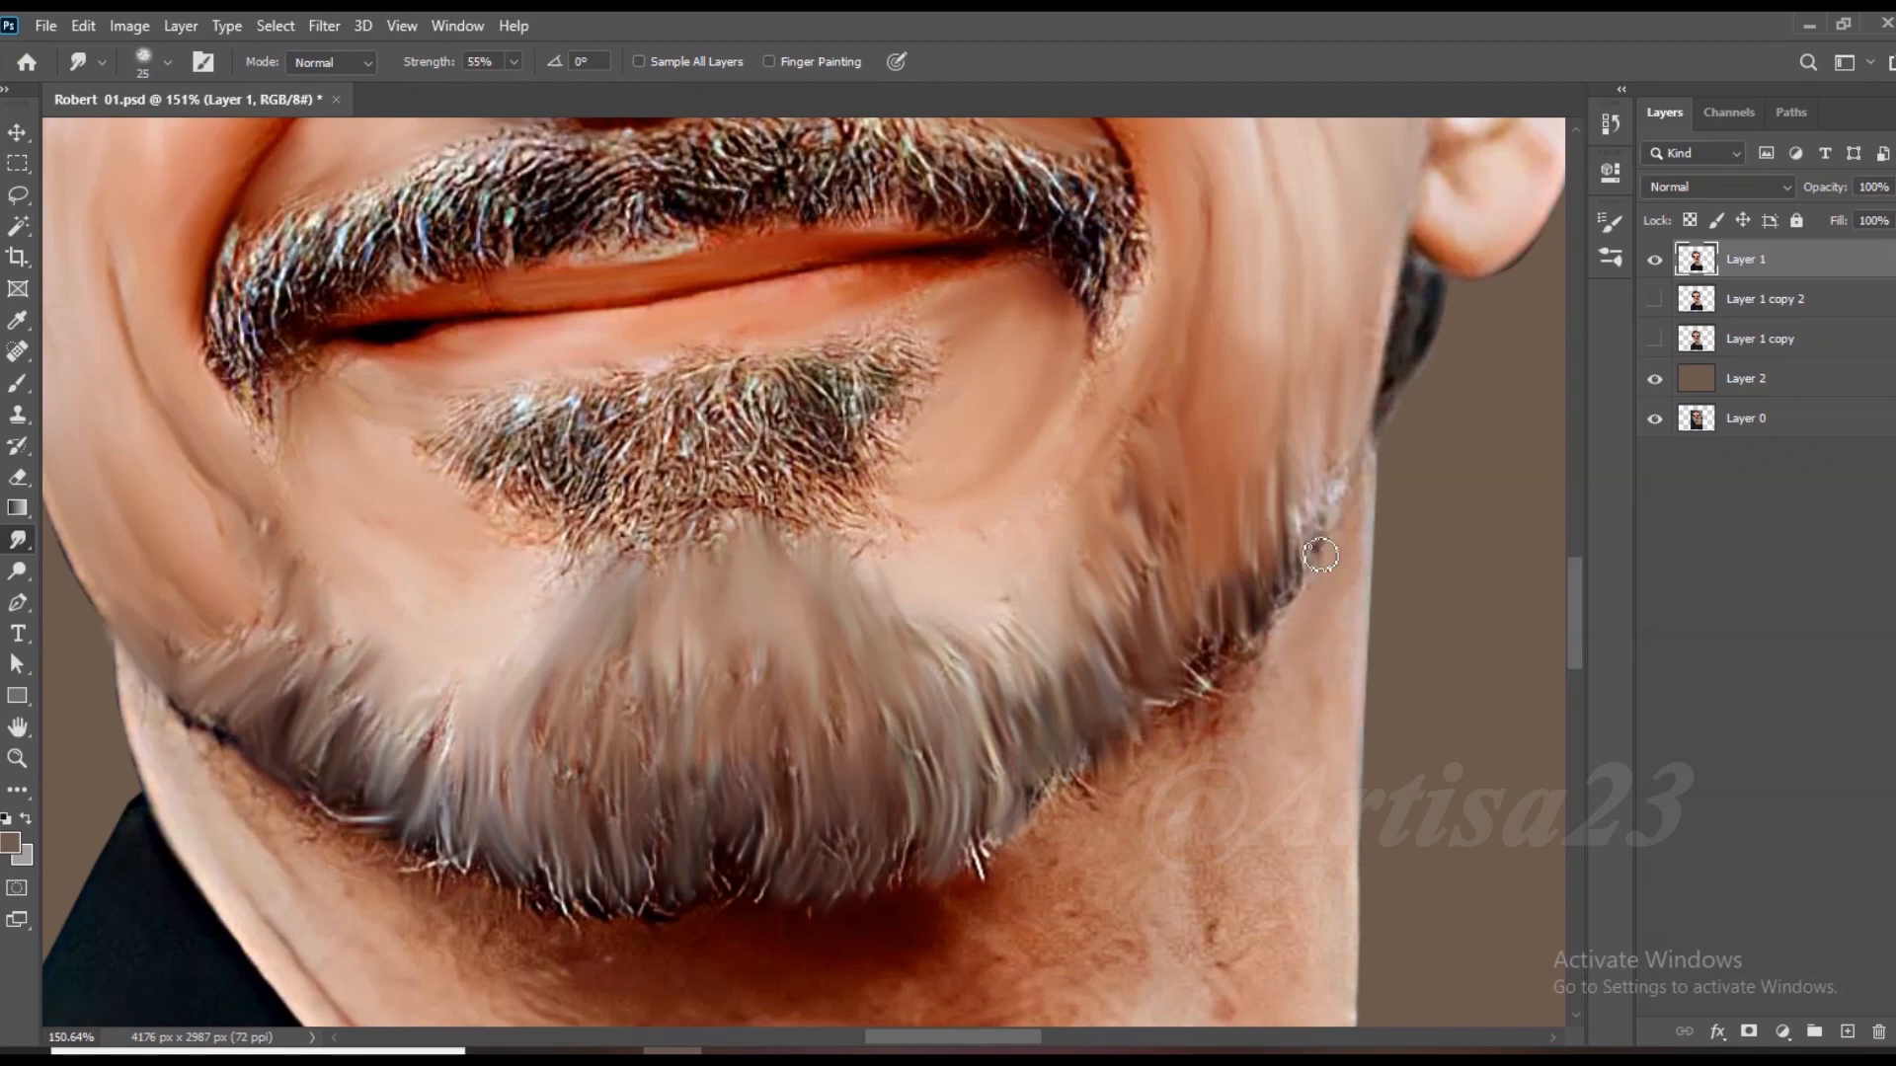
# Step: Smudge the right-hand side of the neck and the skin beneath the chin smooth, enlarging the brush to 70 px
pyautogui.press(']')
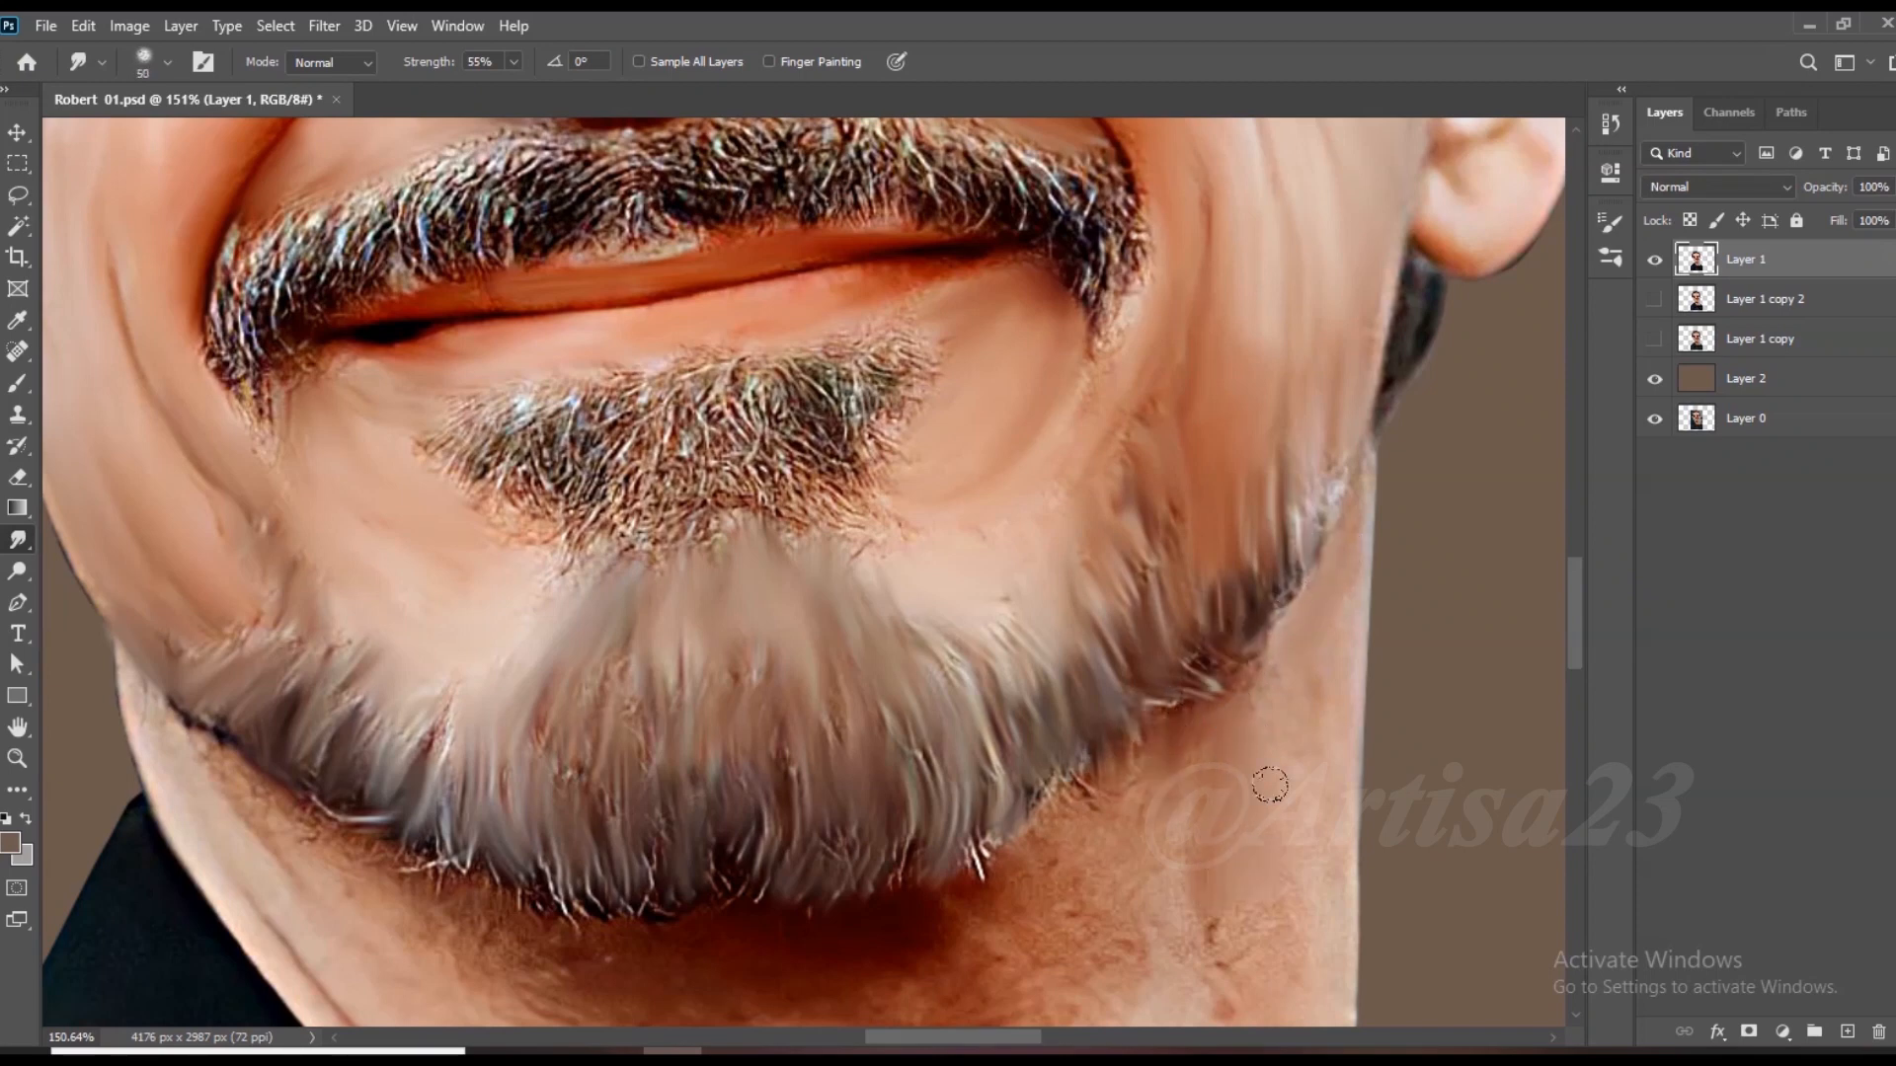
pyautogui.scroll(-3, 1197, 593)
pyautogui.scroll(-4, 1167, 553)
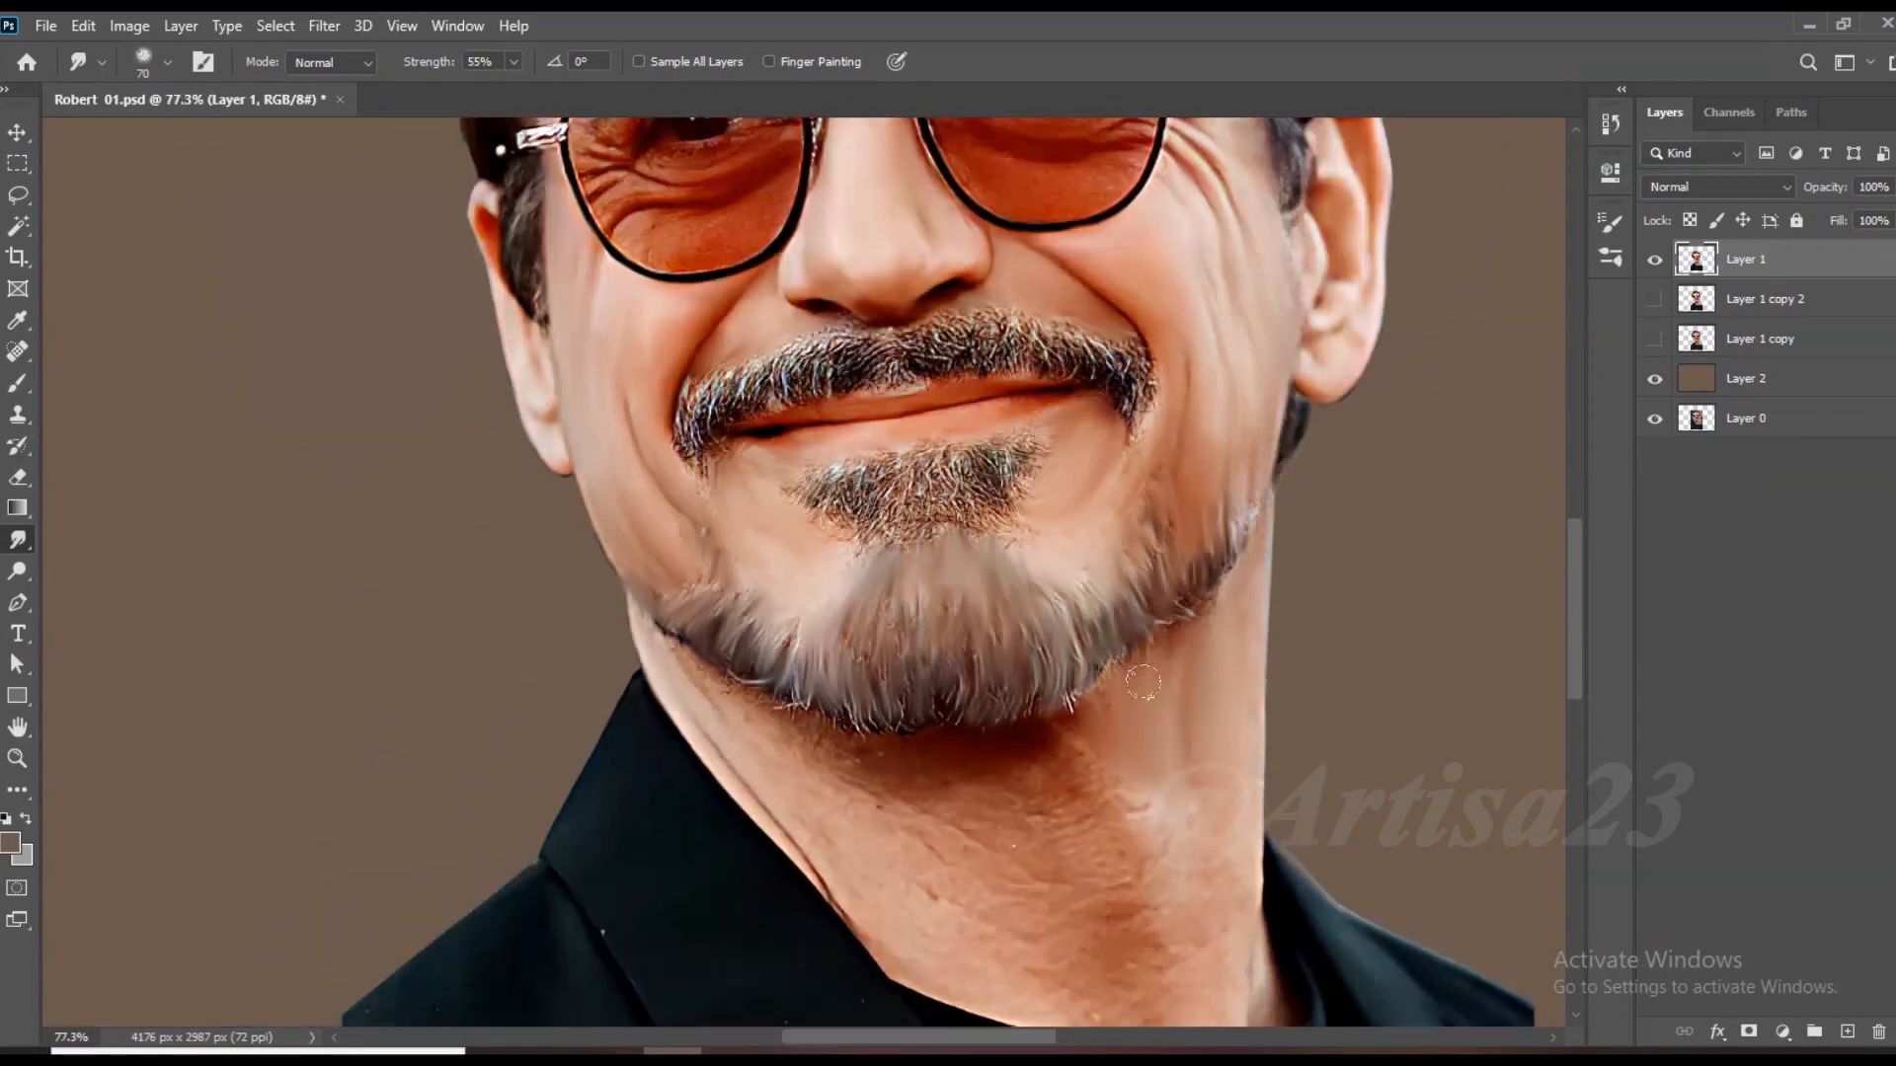
pyautogui.scroll(3, 1196, 800)
pyautogui.scroll(-2, 1237, 618)
pyautogui.scroll(2, 824, 691)
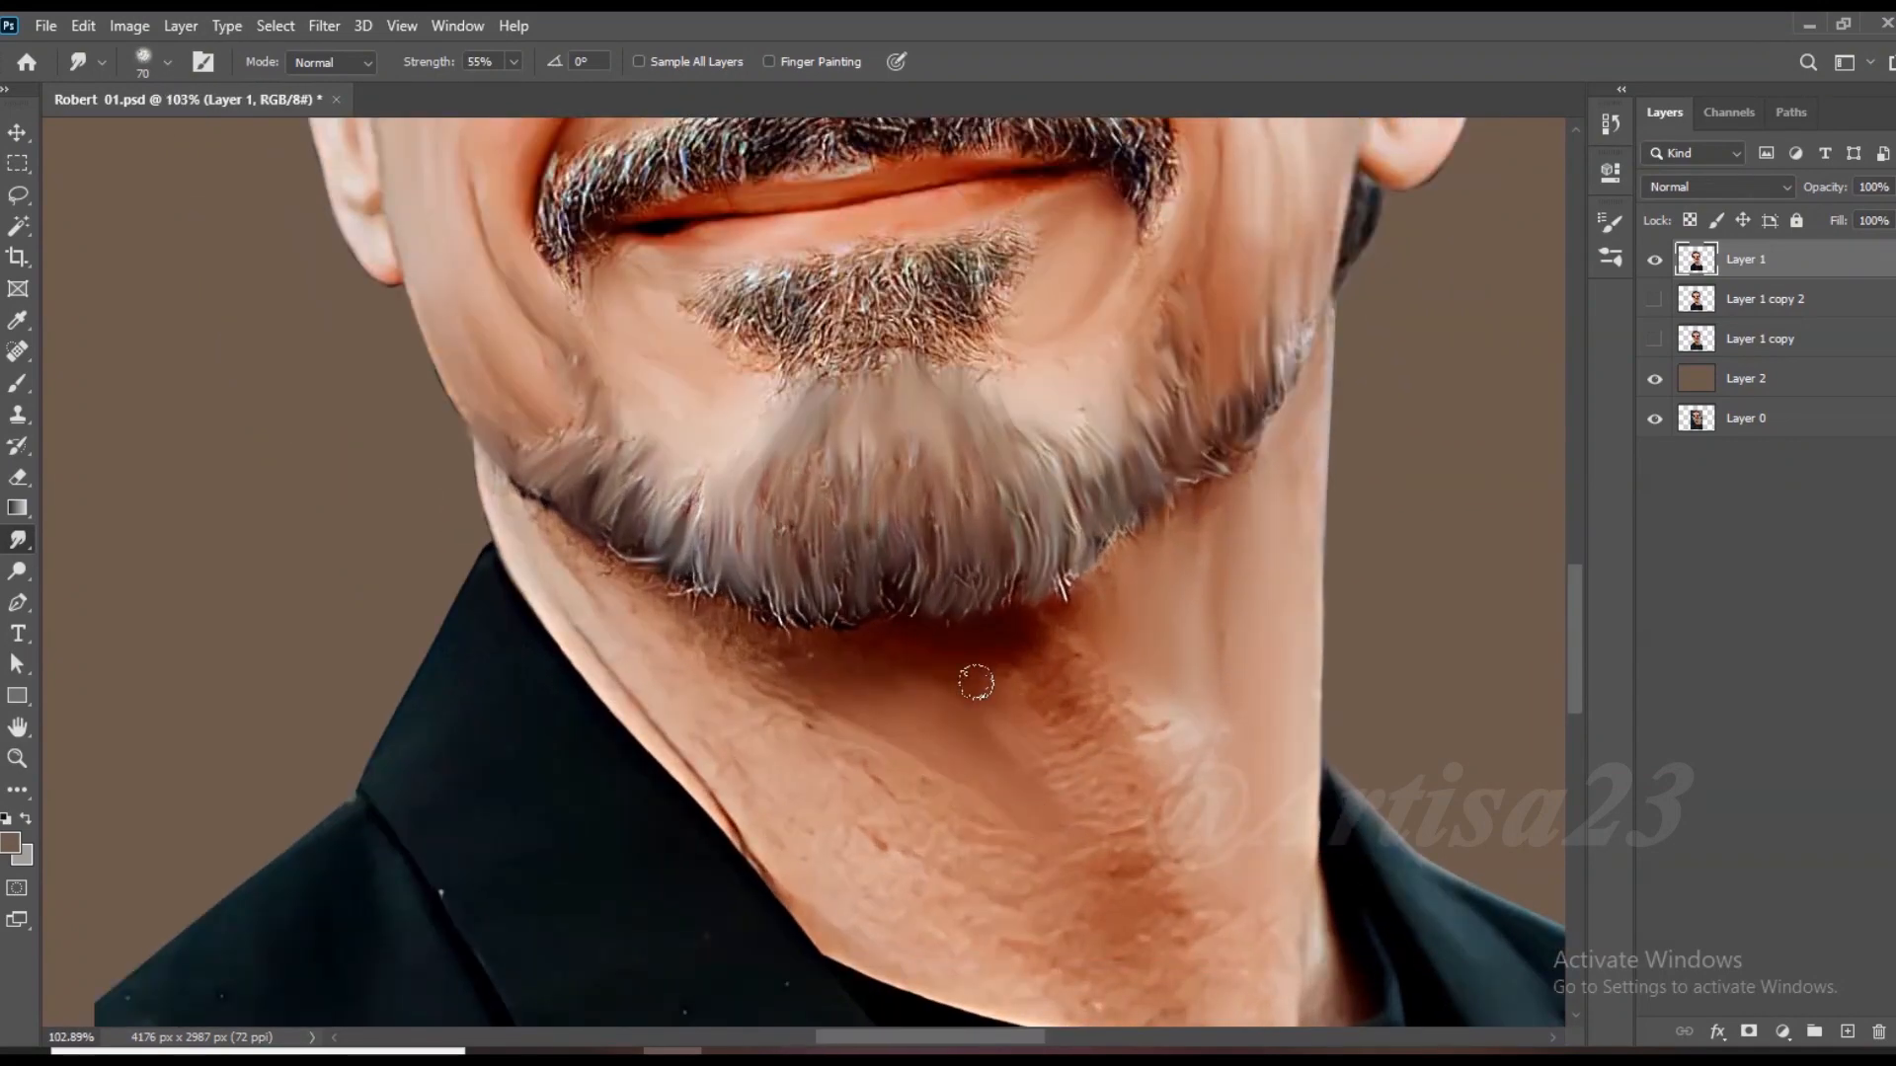
pyautogui.moveTo(1078, 701); pyautogui.dragTo(1129, 744)
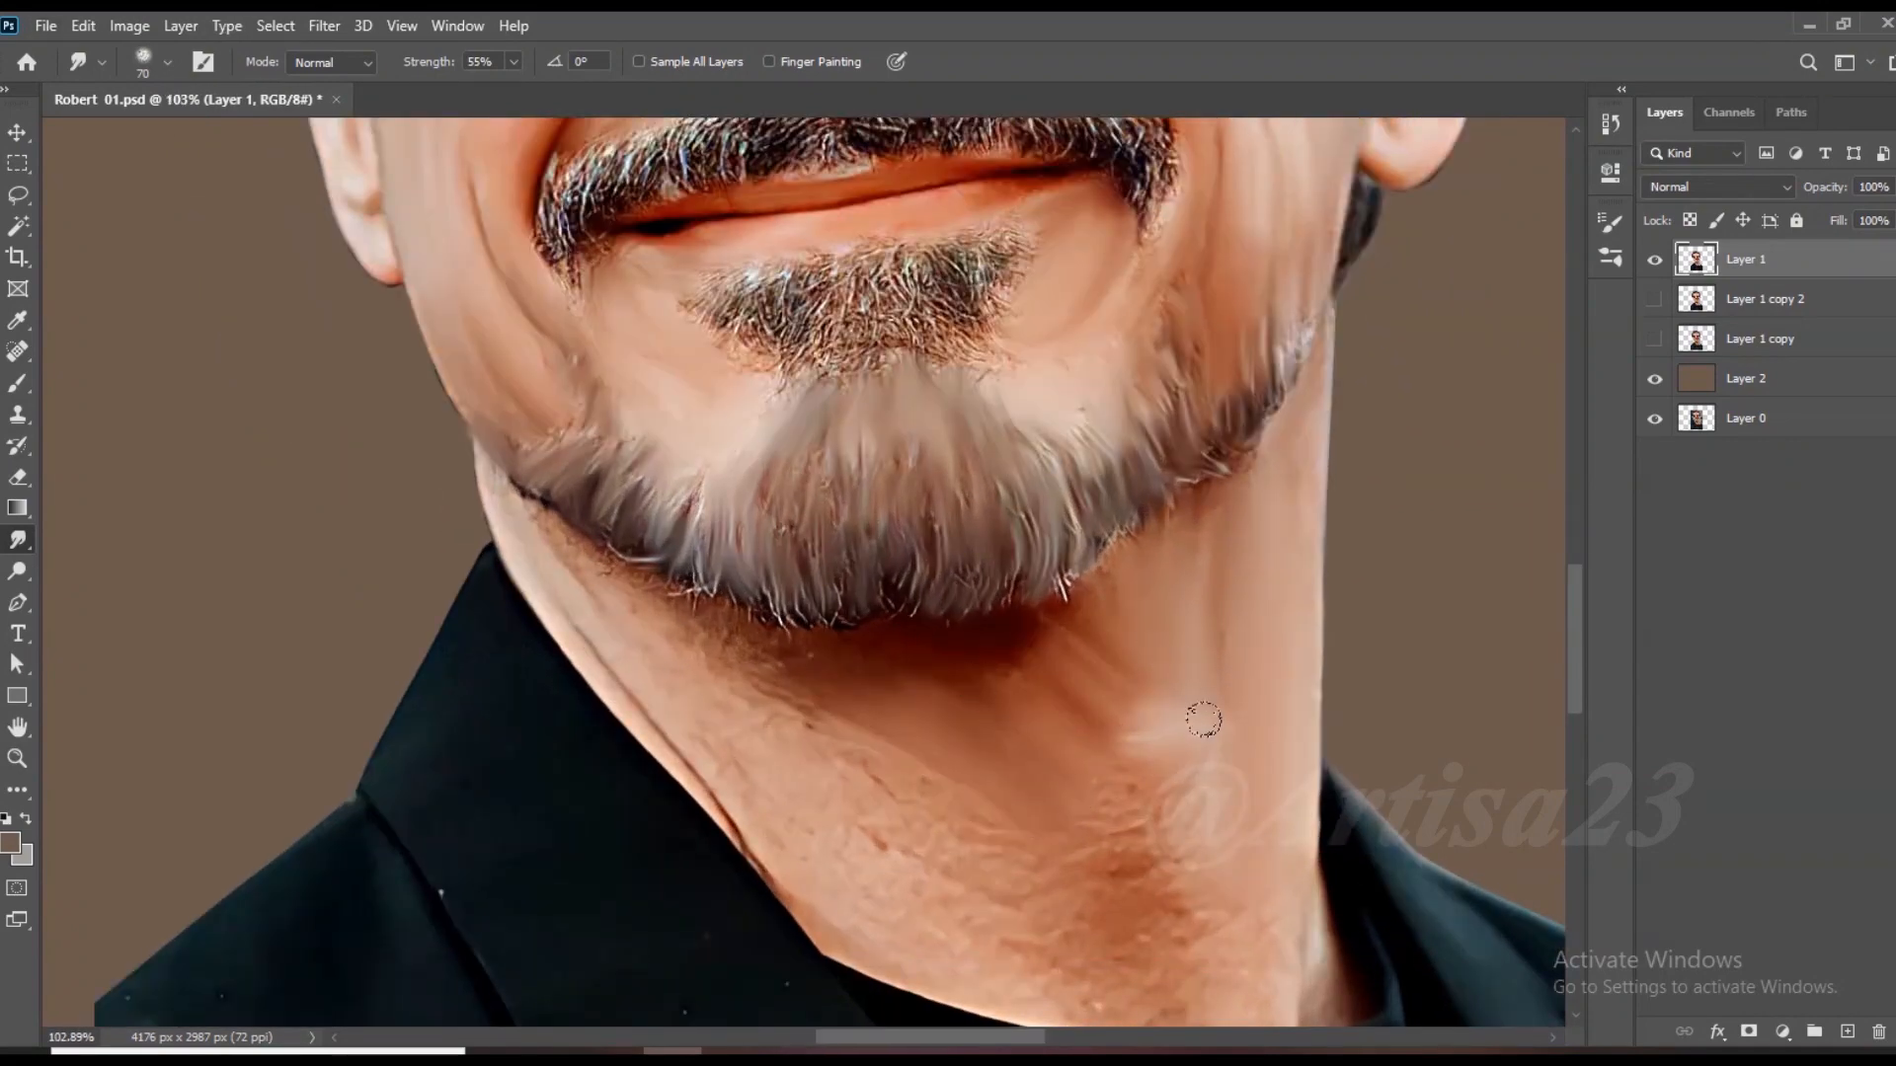
pyautogui.scroll(-1, 1106, 687)
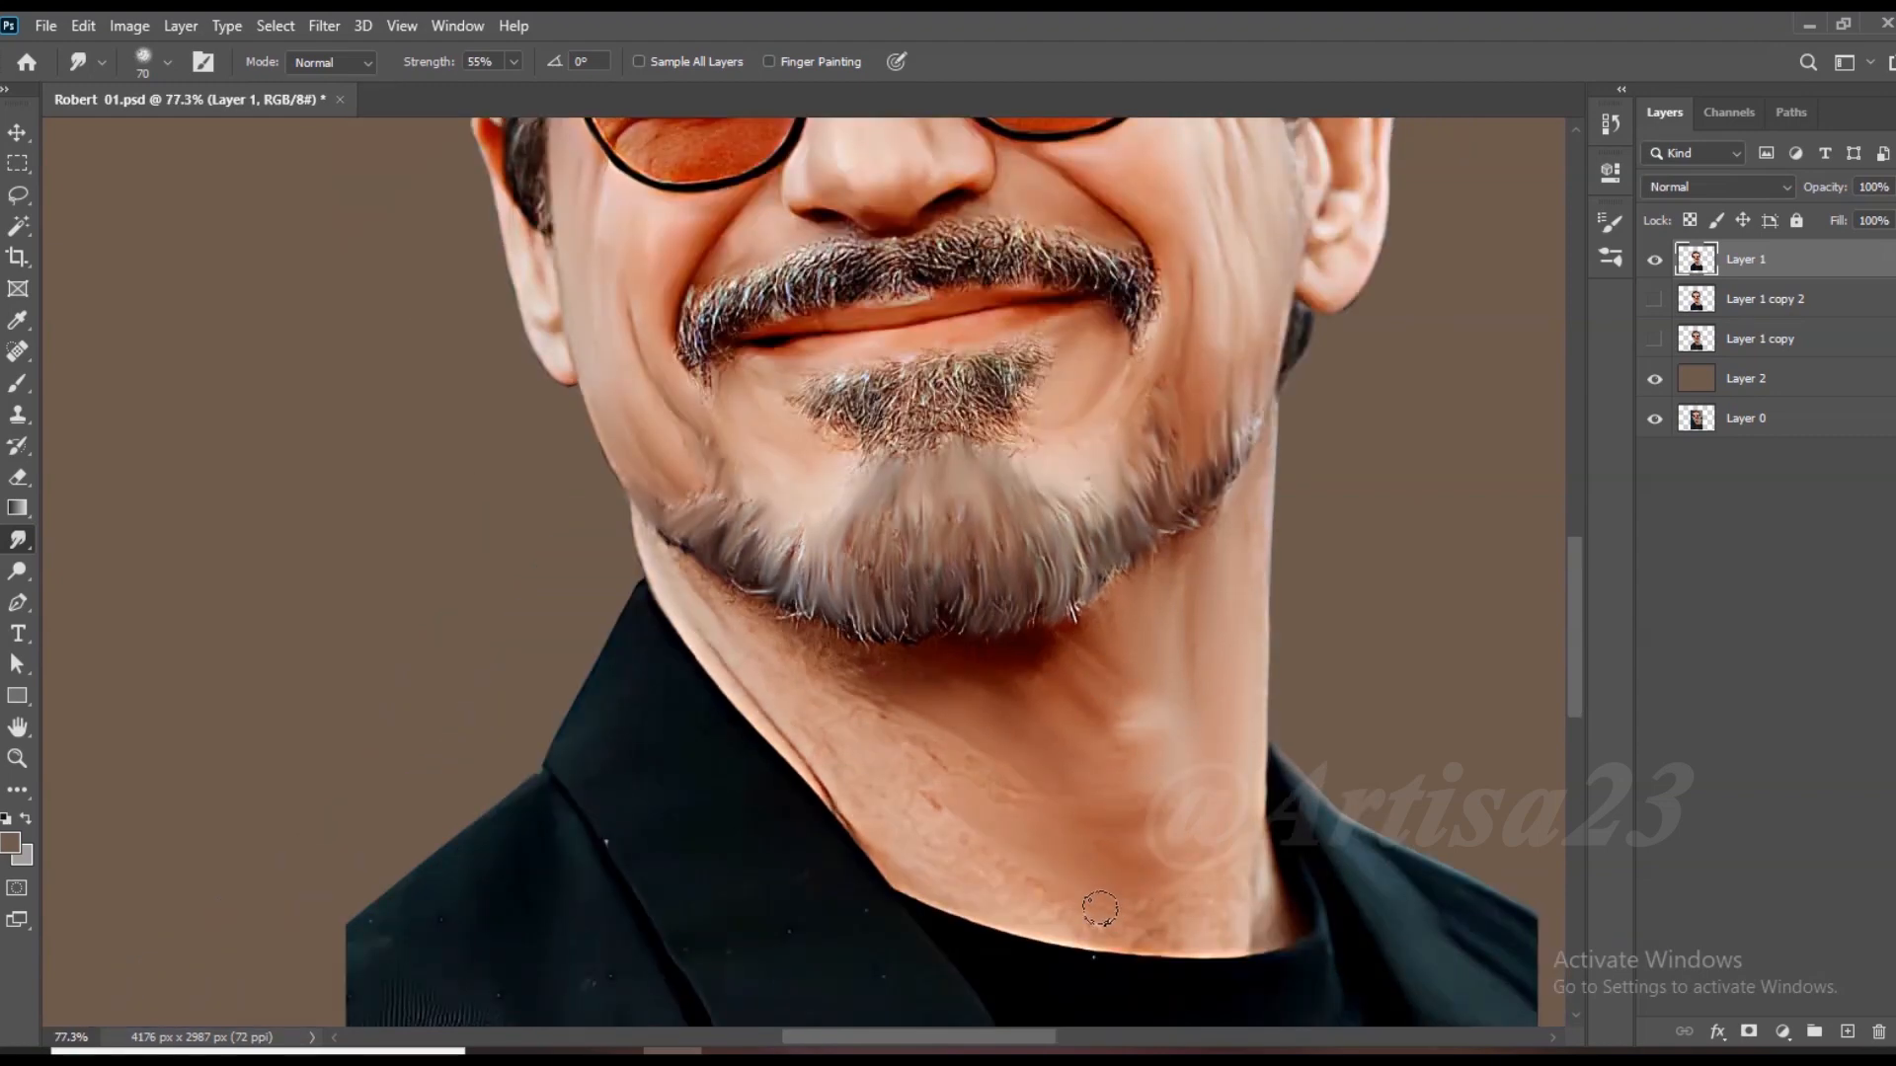
# Step: Smudge the left-hand neck skin smooth between the beard and the jacket collar, reducing the brush for the edges
pyautogui.scroll(1, 1100, 908)
pyautogui.scroll(1, 875, 599)
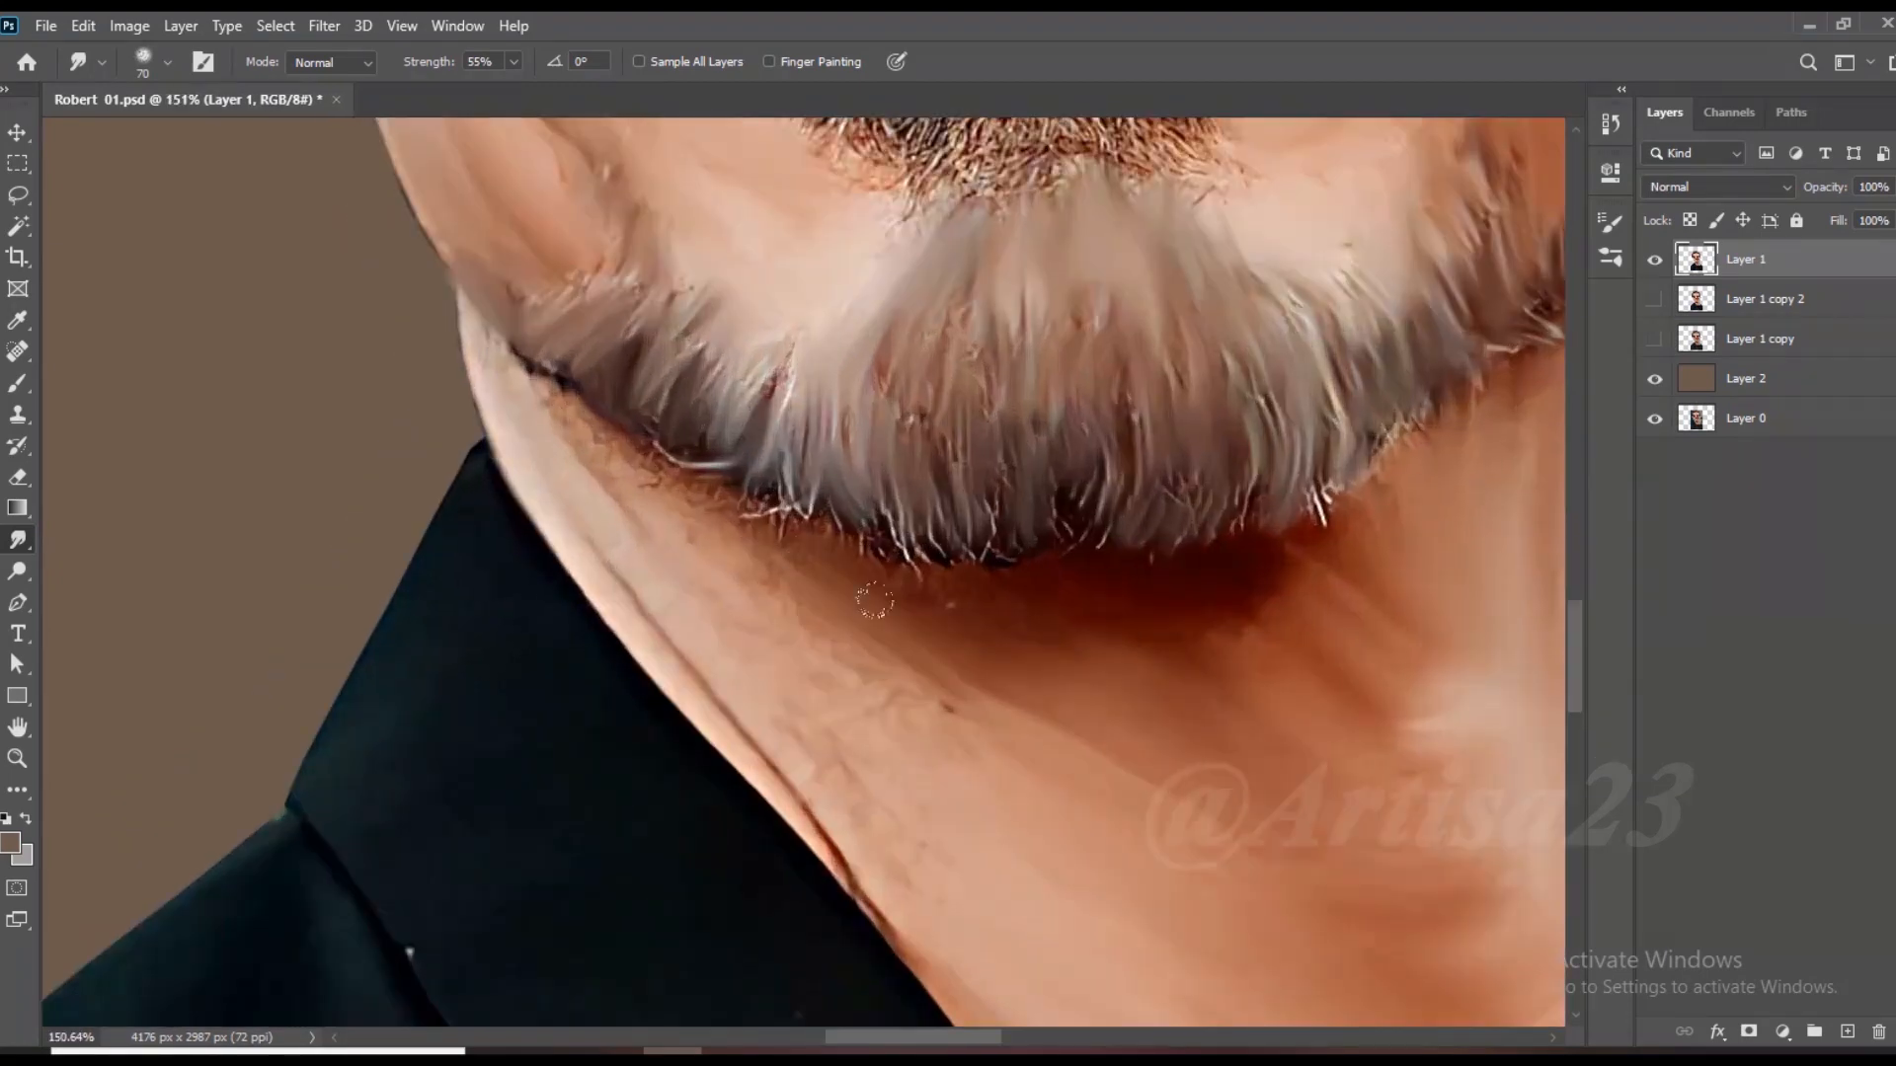
pyautogui.moveTo(752, 730); pyautogui.dragTo(881, 908)
pyautogui.moveTo(929, 683); pyautogui.dragTo(954, 742)
pyautogui.moveTo(787, 554); pyautogui.dragTo(895, 635)
pyautogui.press('[')
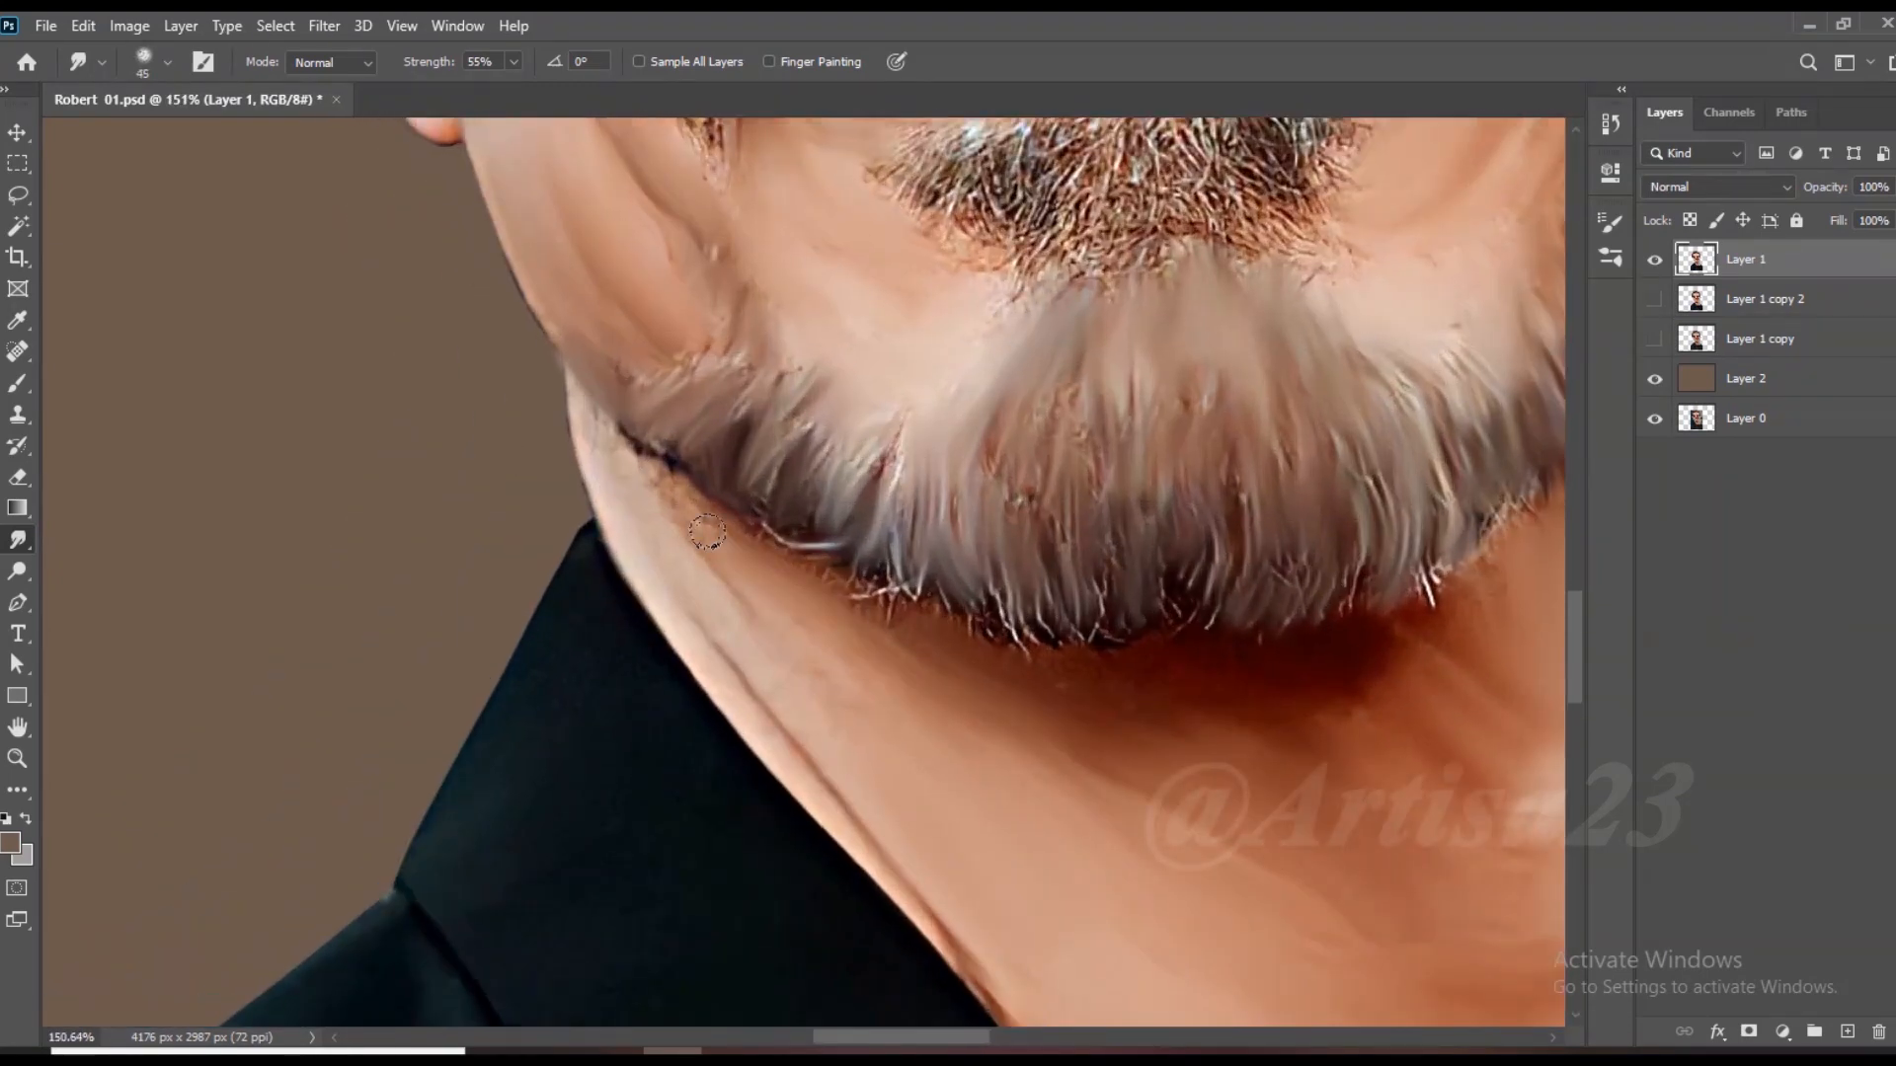
pyautogui.press(']')
pyautogui.moveTo(845, 777); pyautogui.dragTo(645, 544)
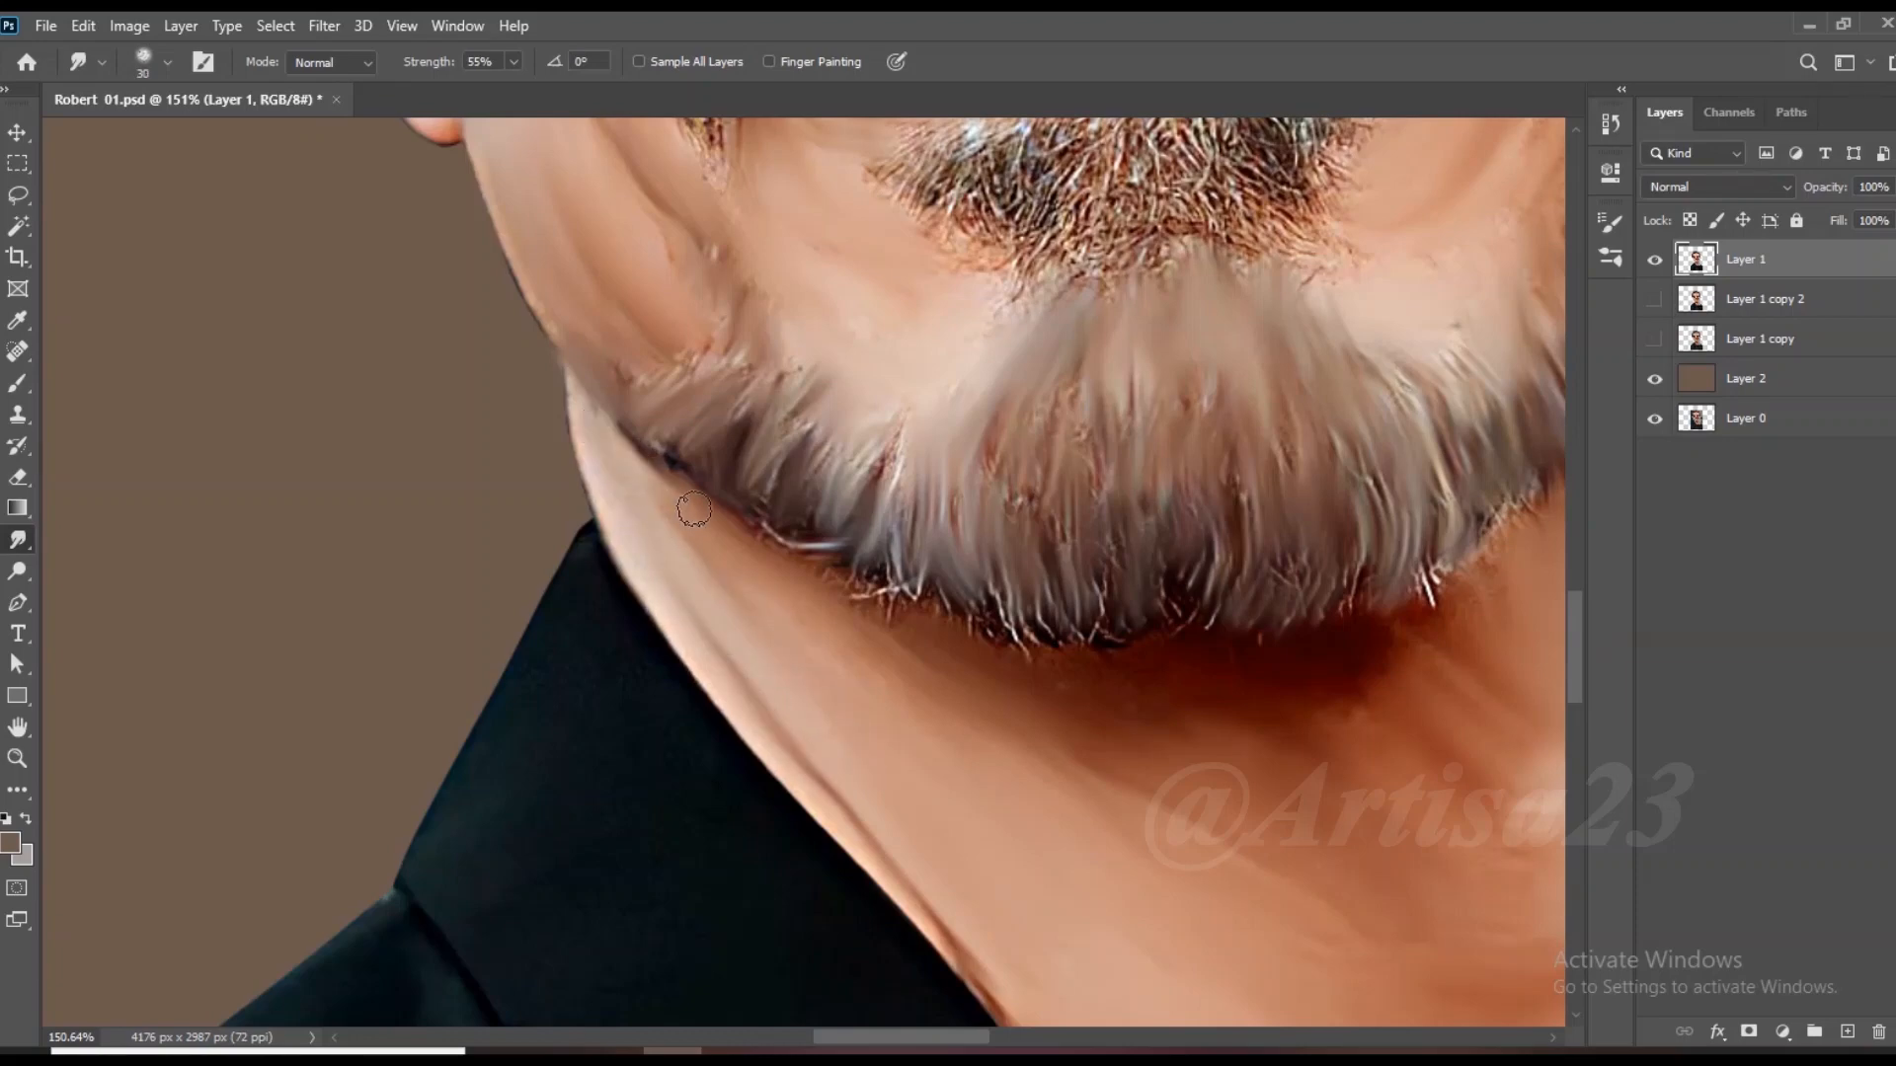
# Step: Smudge the bristly hair tips along the beard's lower edge under the chin, with a brush up to 35 px
pyautogui.moveTo(903, 595)
pyautogui.mouseDown()
pyautogui.moveTo(1024, 655)
pyautogui.moveTo(1113, 606)
pyautogui.moveTo(1224, 610)
pyautogui.mouseUp()
pyautogui.press(']')
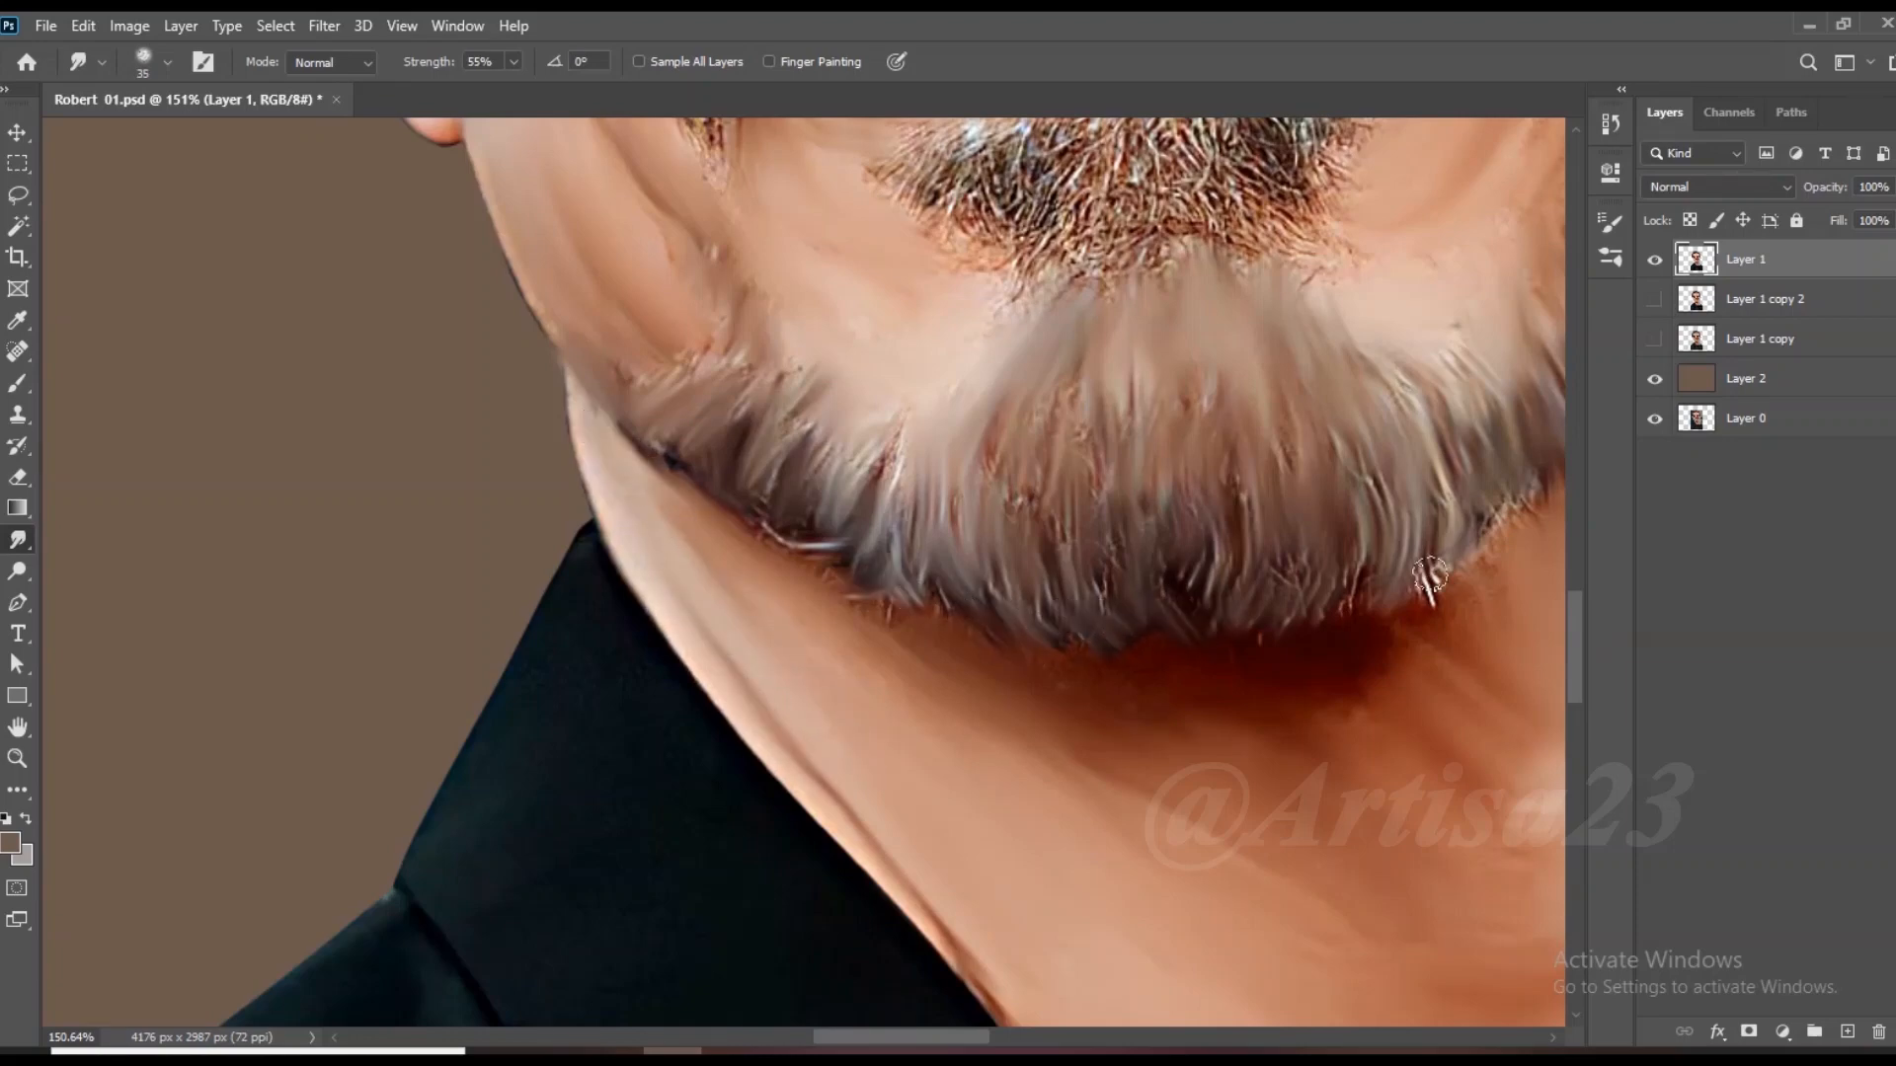
pyautogui.moveTo(999, 474); pyautogui.dragTo(1033, 513)
# Step: Smudge the moustache from its left-hand half to just past the centre into soft strands, using a 30 px brush
pyautogui.scroll(-7, 744, 655)
pyautogui.scroll(7, 837, 462)
pyautogui.press('[')
pyautogui.moveTo(841, 442); pyautogui.dragTo(814, 485)
pyautogui.moveTo(802, 433)
pyautogui.mouseDown()
pyautogui.moveTo(768, 487)
pyautogui.moveTo(681, 452)
pyautogui.moveTo(451, 540)
pyautogui.moveTo(518, 585)
pyautogui.moveTo(873, 441)
pyautogui.mouseUp()
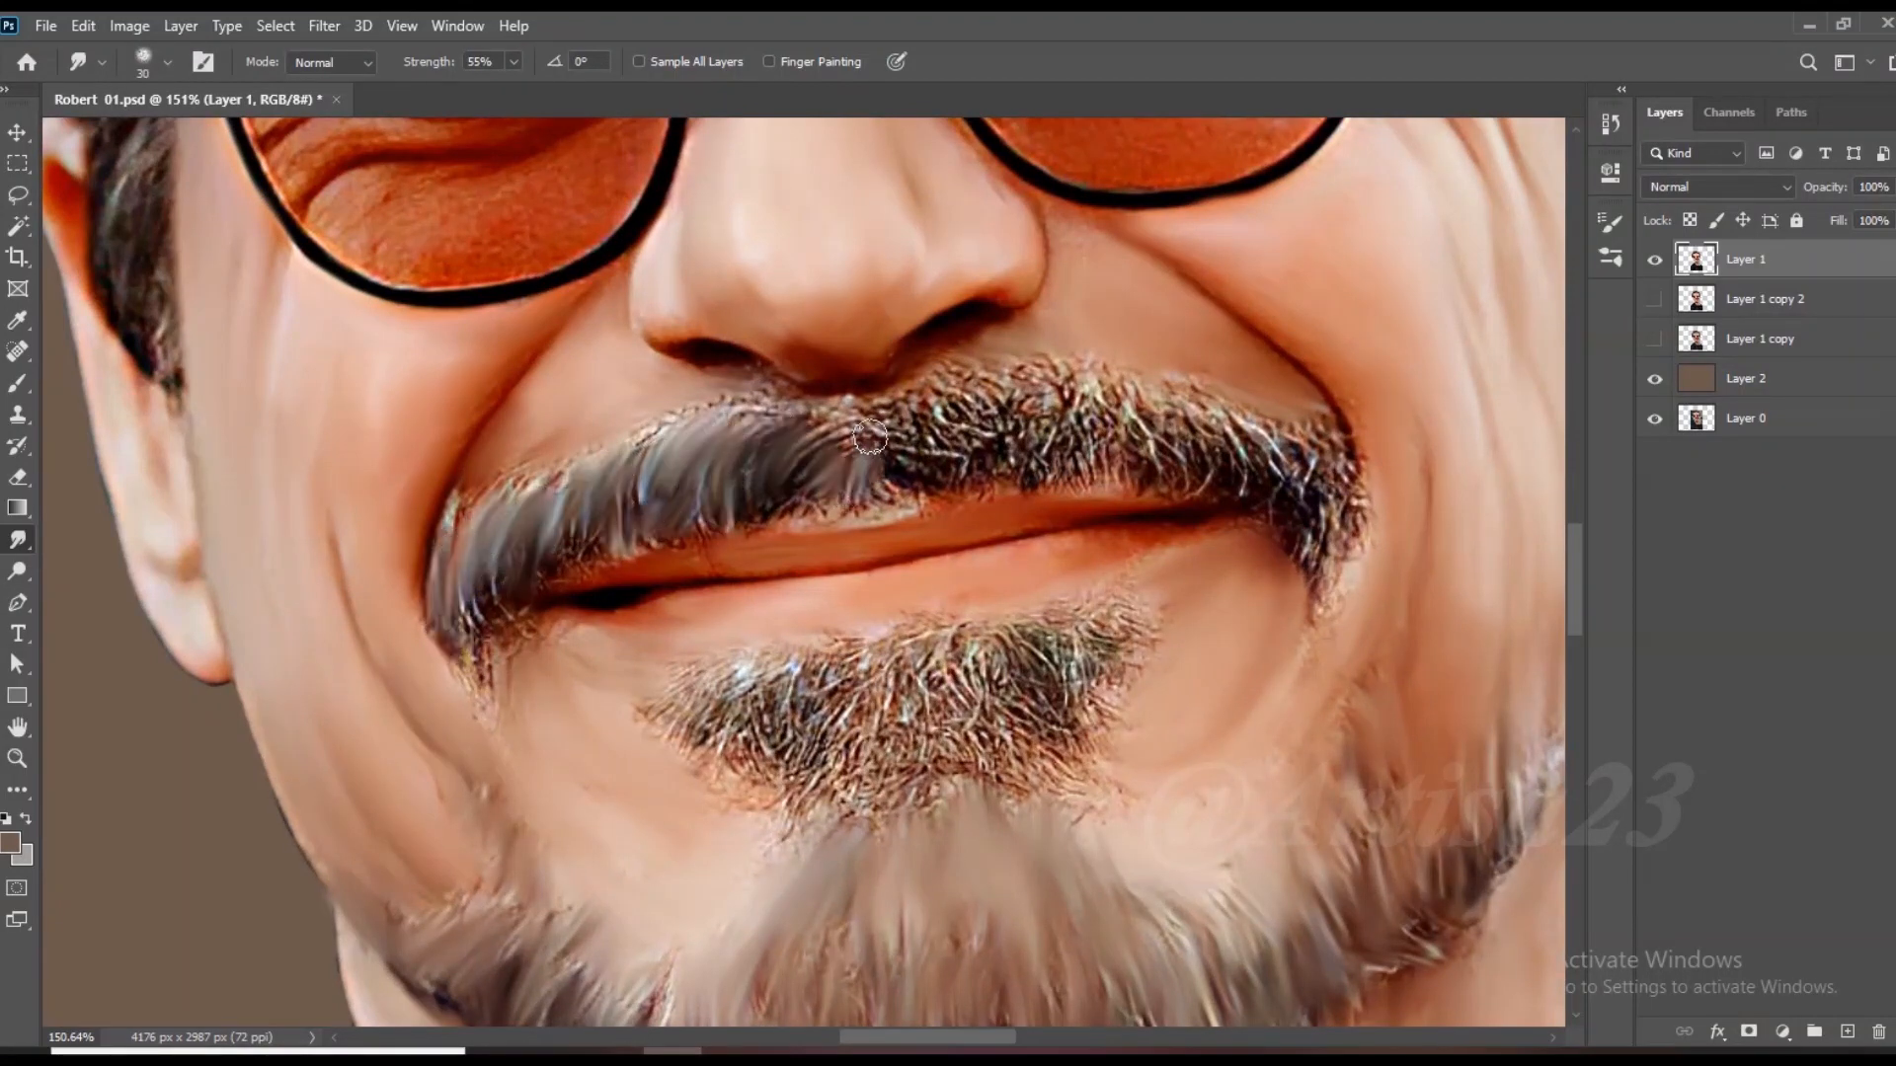
pyautogui.press(']')
pyautogui.moveTo(868, 439)
pyautogui.mouseDown()
pyautogui.moveTo(1101, 410)
pyautogui.moveTo(1038, 442)
pyautogui.mouseUp()
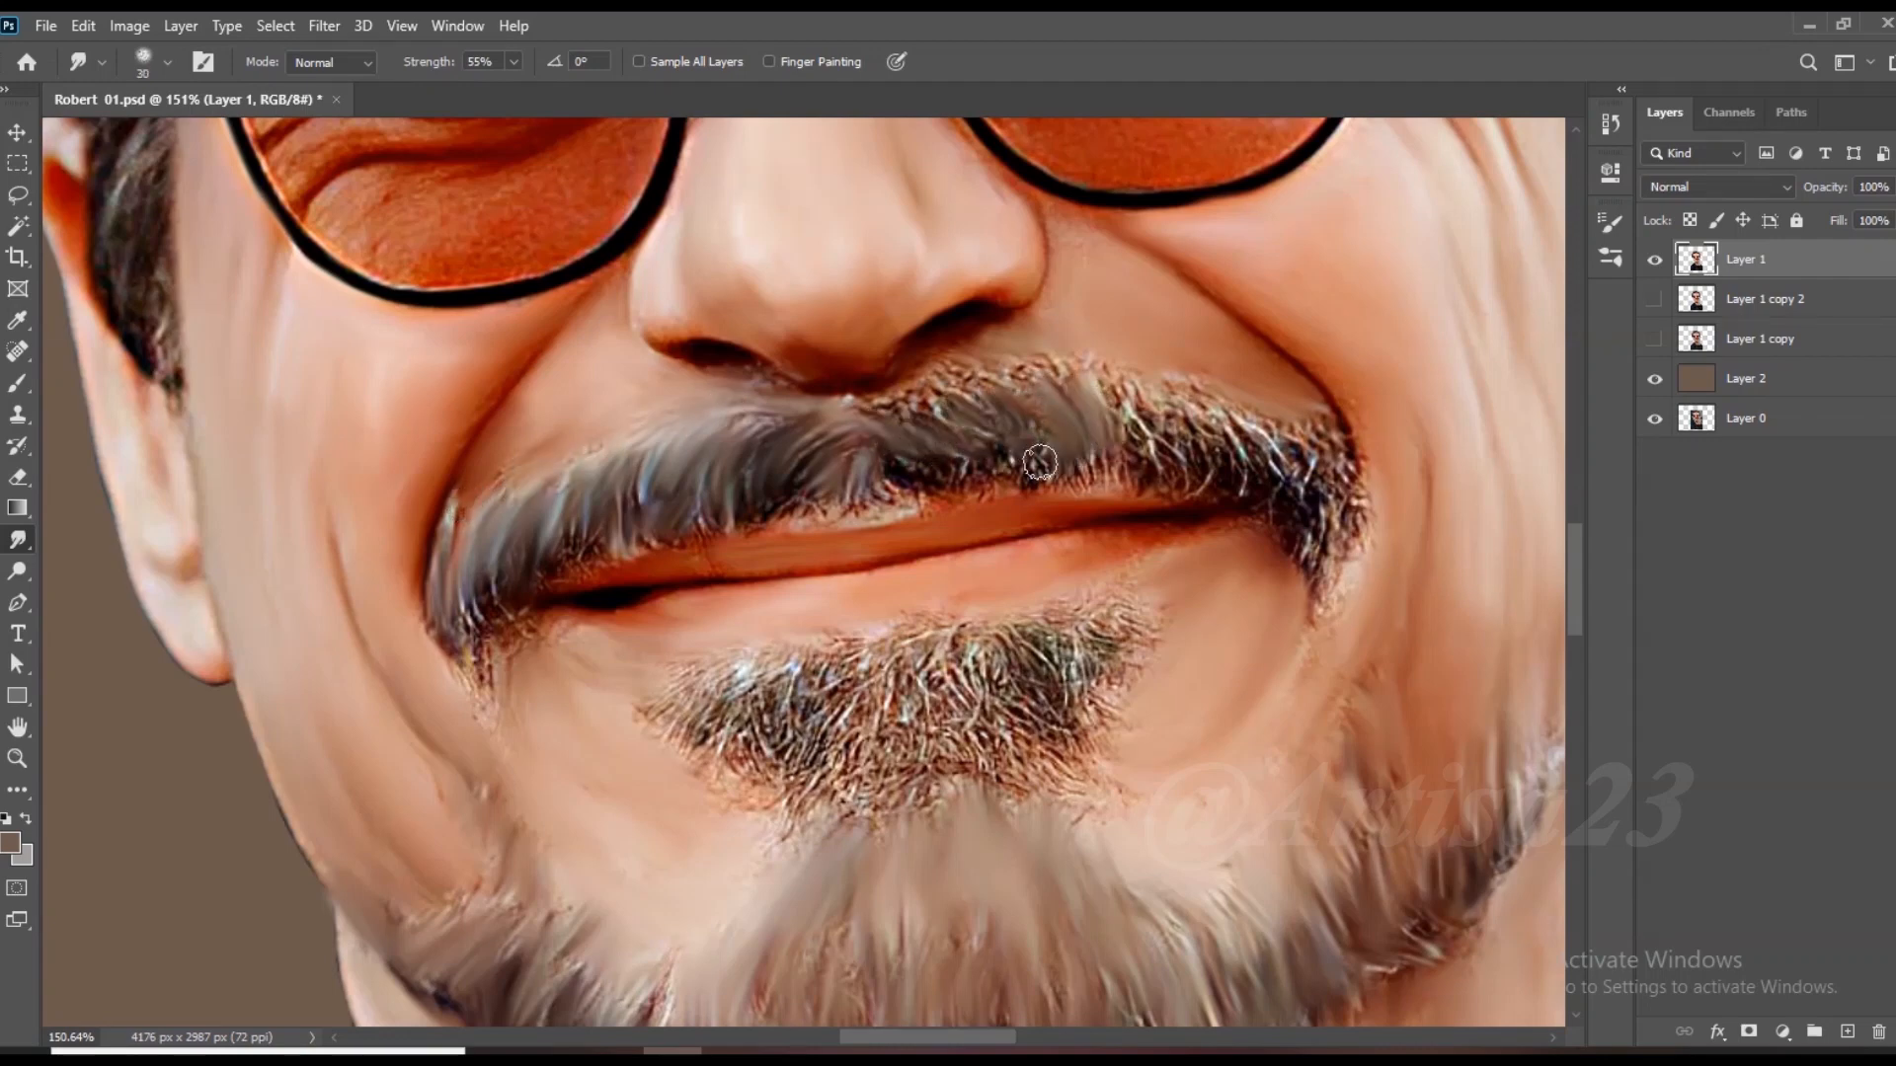
# Step: Smudge the moustache's right-hand half and its drooping left-hand tip into soft strands
pyautogui.press(']')
pyautogui.moveTo(1101, 373)
pyautogui.mouseDown()
pyautogui.moveTo(1209, 410)
pyautogui.moveTo(1347, 513)
pyautogui.moveTo(1307, 570)
pyautogui.moveTo(1196, 451)
pyautogui.moveTo(1096, 469)
pyautogui.mouseUp()
pyautogui.press('[')
pyautogui.press(']')
pyautogui.press(']')
pyautogui.moveTo(477, 612); pyautogui.dragTo(487, 667)
# Step: Smudge the beard patch below the lower lip into soft strands
pyautogui.moveTo(930, 670)
pyautogui.mouseDown()
pyautogui.moveTo(790, 663)
pyautogui.moveTo(691, 687)
pyautogui.moveTo(975, 647)
pyautogui.moveTo(1066, 681)
pyautogui.moveTo(1047, 751)
pyautogui.moveTo(745, 795)
pyautogui.mouseUp()
pyautogui.press(']')
pyautogui.moveTo(659, 701)
pyautogui.mouseDown()
pyautogui.moveTo(904, 637)
pyautogui.moveTo(1116, 617)
pyautogui.mouseUp()
# Step: Smudge the under-eye skin inside the right-hand lens smooth, with a brush smaller than 40 px
pyautogui.scroll(-5, 824, 632)
pyautogui.scroll(5, 754, 423)
pyautogui.scroll(-4, 876, 593)
pyautogui.scroll(5, 1061, 652)
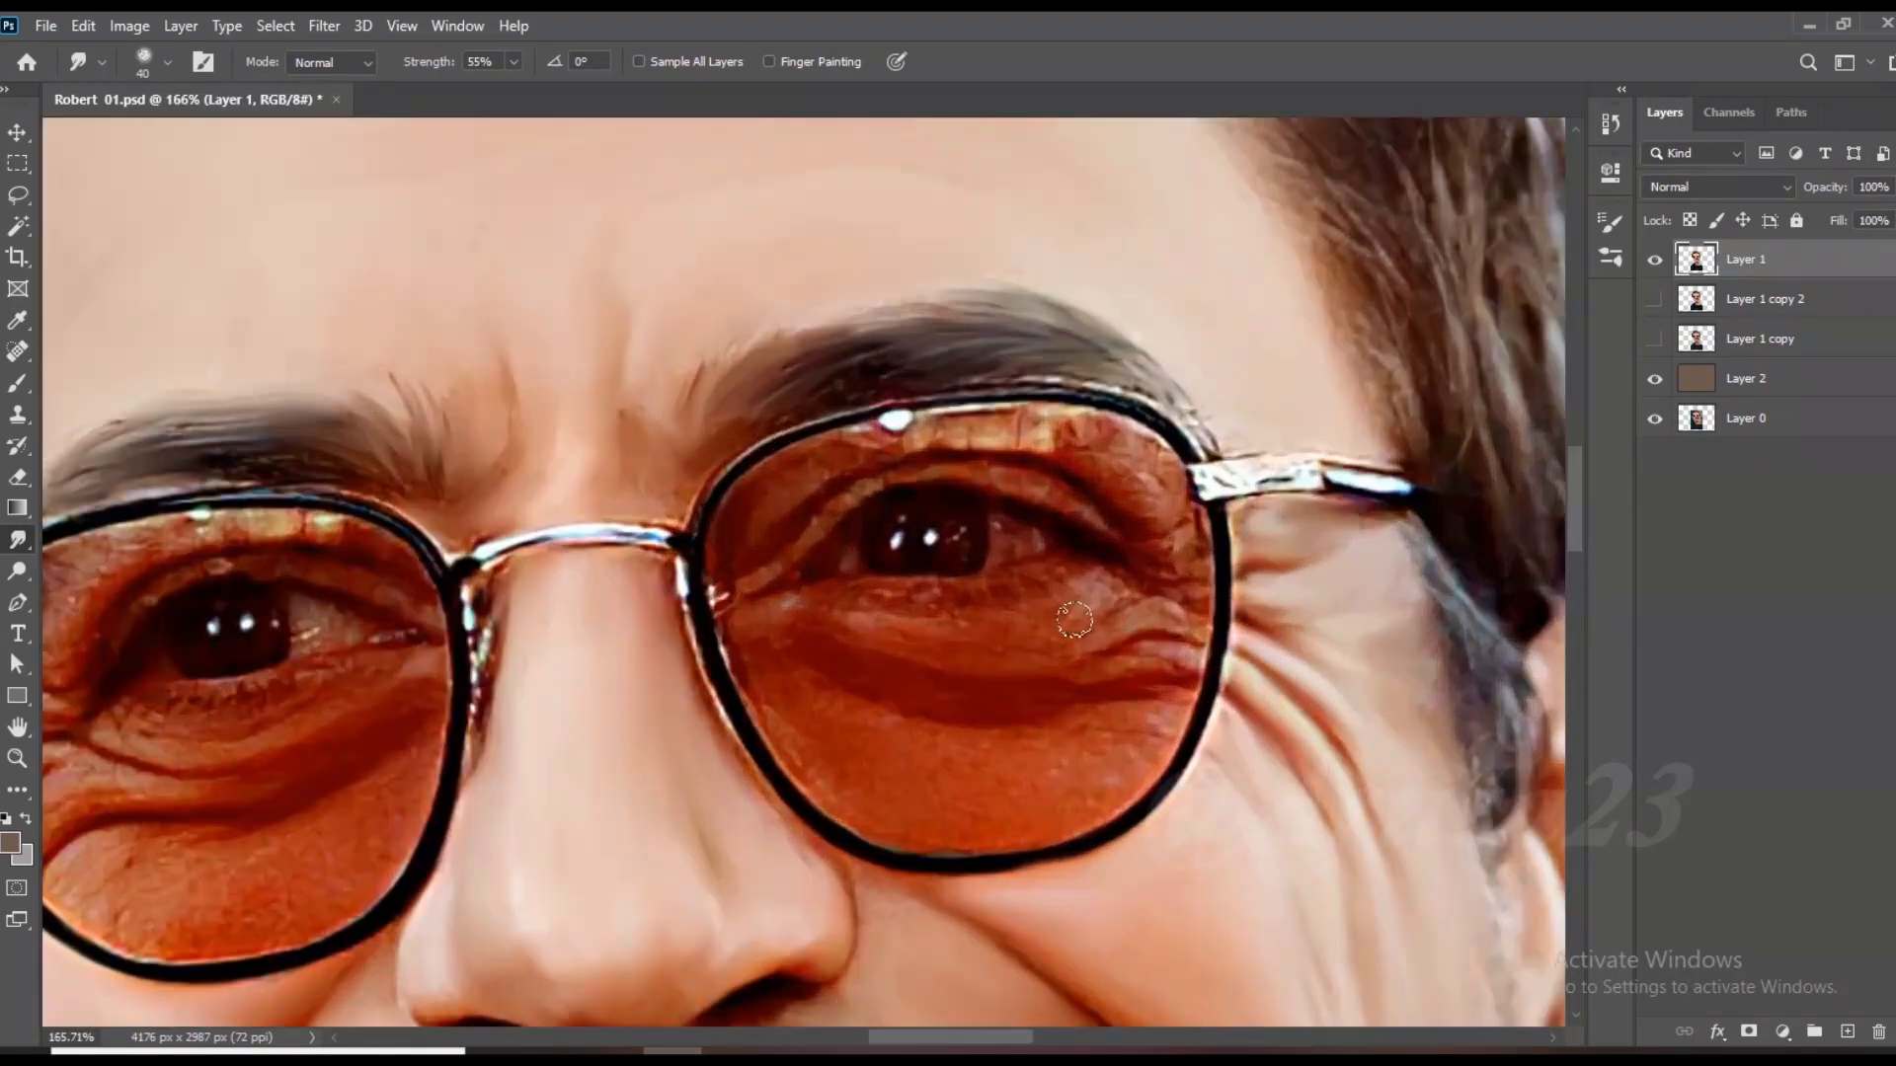
pyautogui.press('[')
pyautogui.moveTo(1100, 611); pyautogui.dragTo(904, 630)
pyautogui.moveTo(802, 667)
pyautogui.mouseDown()
pyautogui.moveTo(842, 724)
pyautogui.moveTo(816, 761)
pyautogui.mouseUp()
# Step: Smudge the eye-corner wrinkles and upper eyelid inside the right-hand lens smooth, reducing the brush to 25 px
pyautogui.press('[')
pyautogui.moveTo(1175, 632)
pyautogui.mouseDown()
pyautogui.moveTo(1083, 664)
pyautogui.moveTo(1095, 587)
pyautogui.mouseUp()
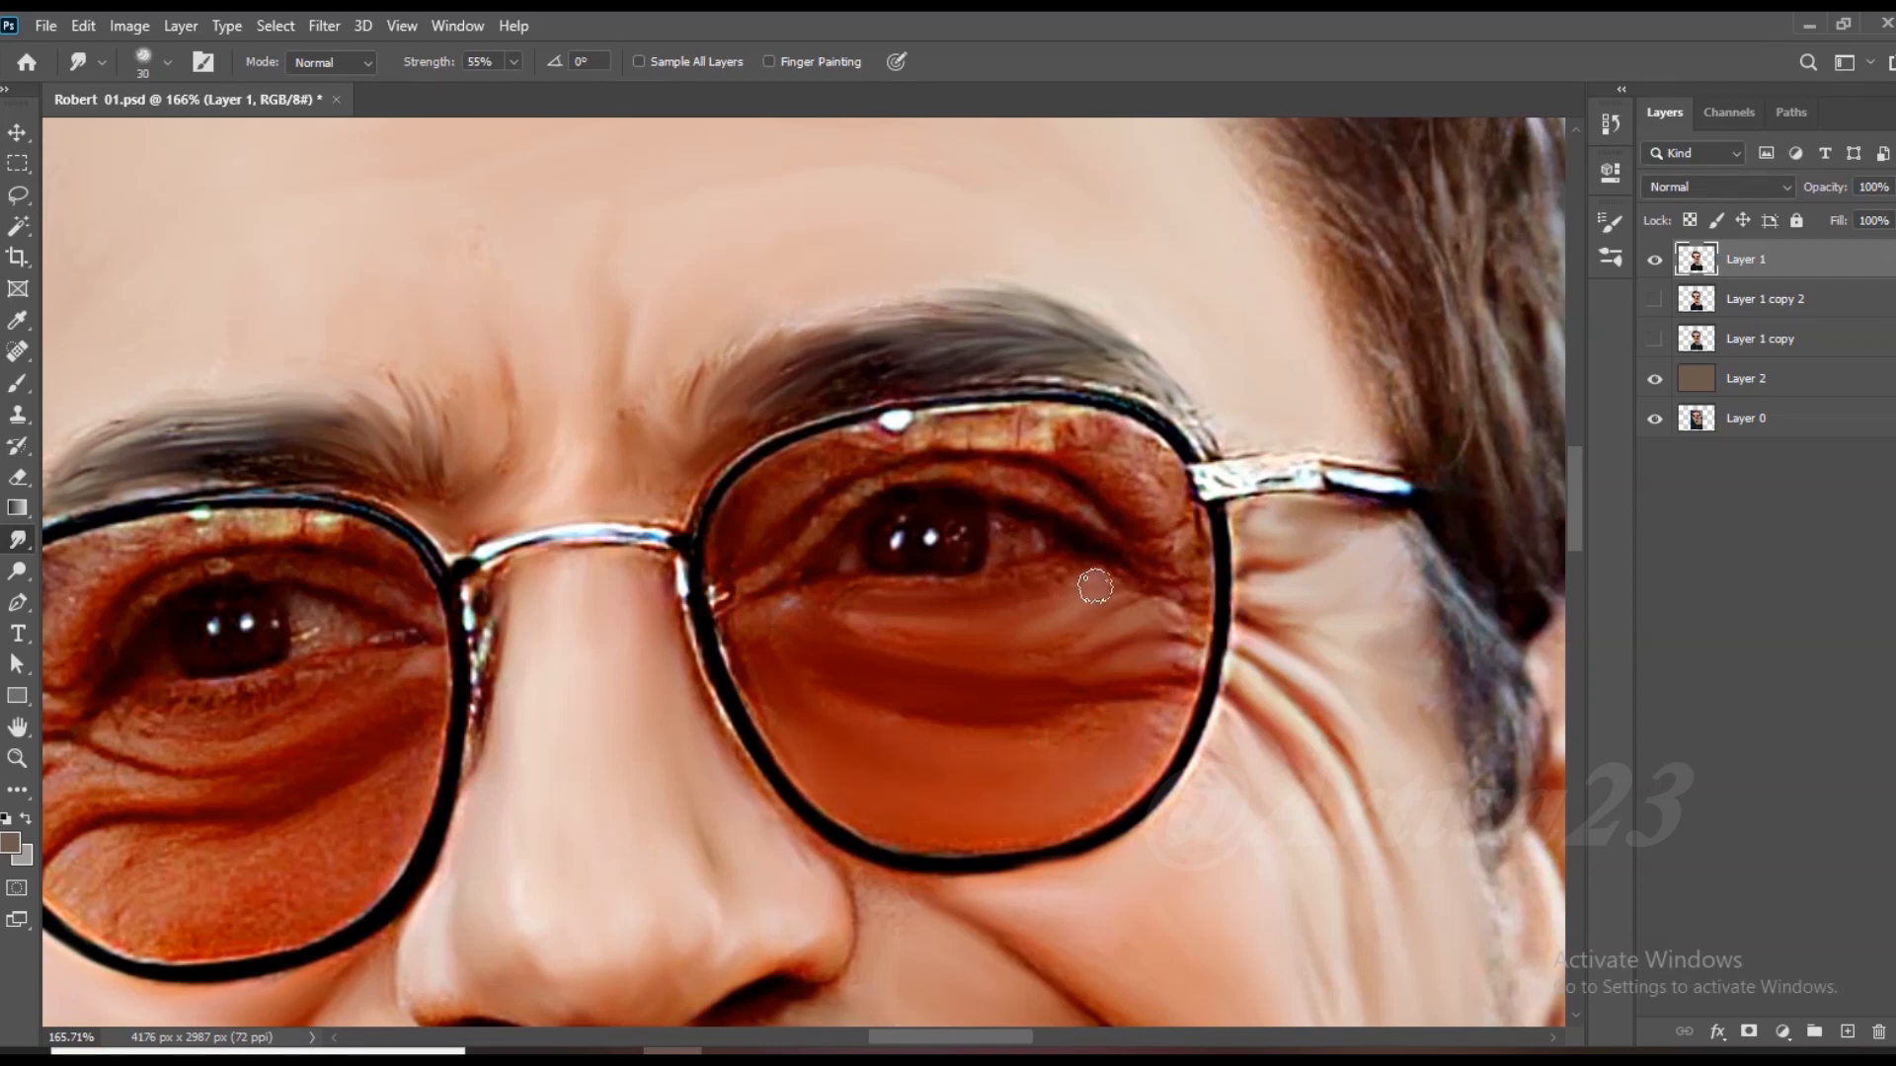
pyautogui.moveTo(1137, 461); pyautogui.dragTo(940, 419)
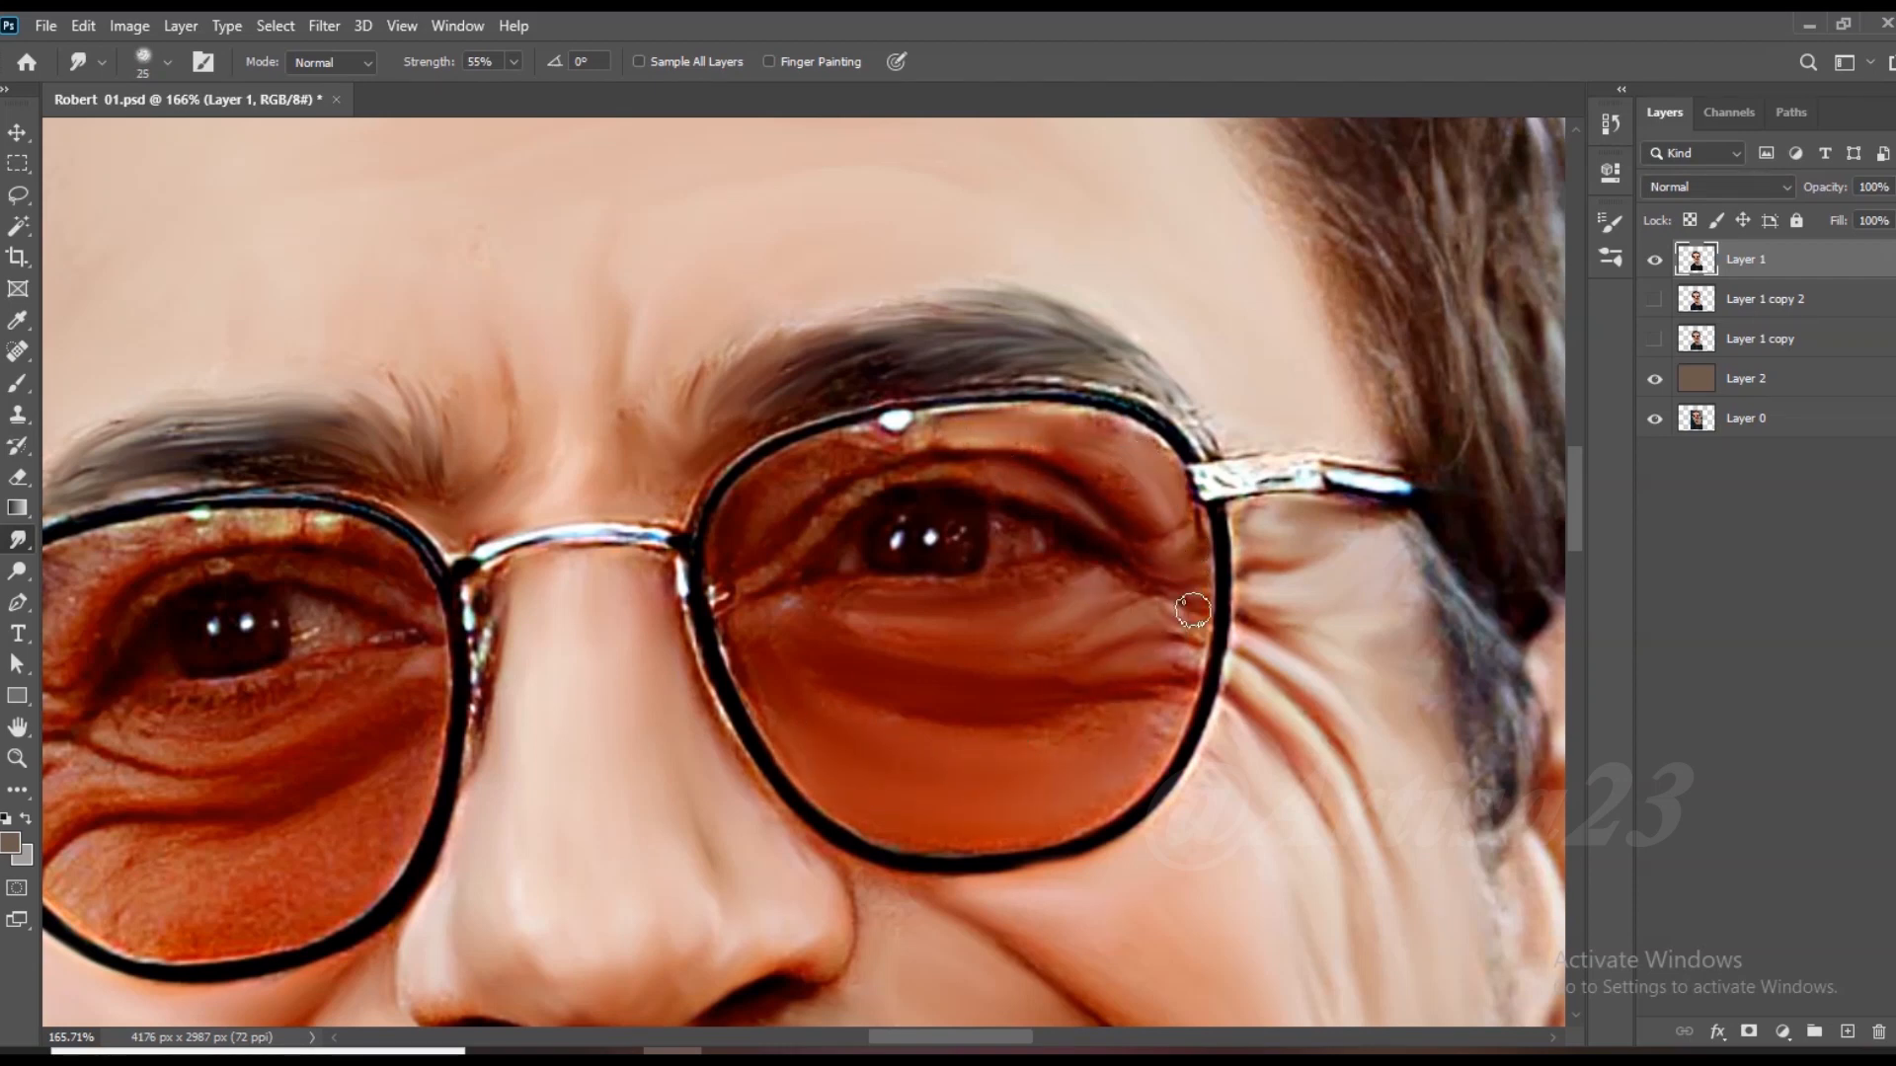
pyautogui.moveTo(966, 442); pyautogui.dragTo(731, 538)
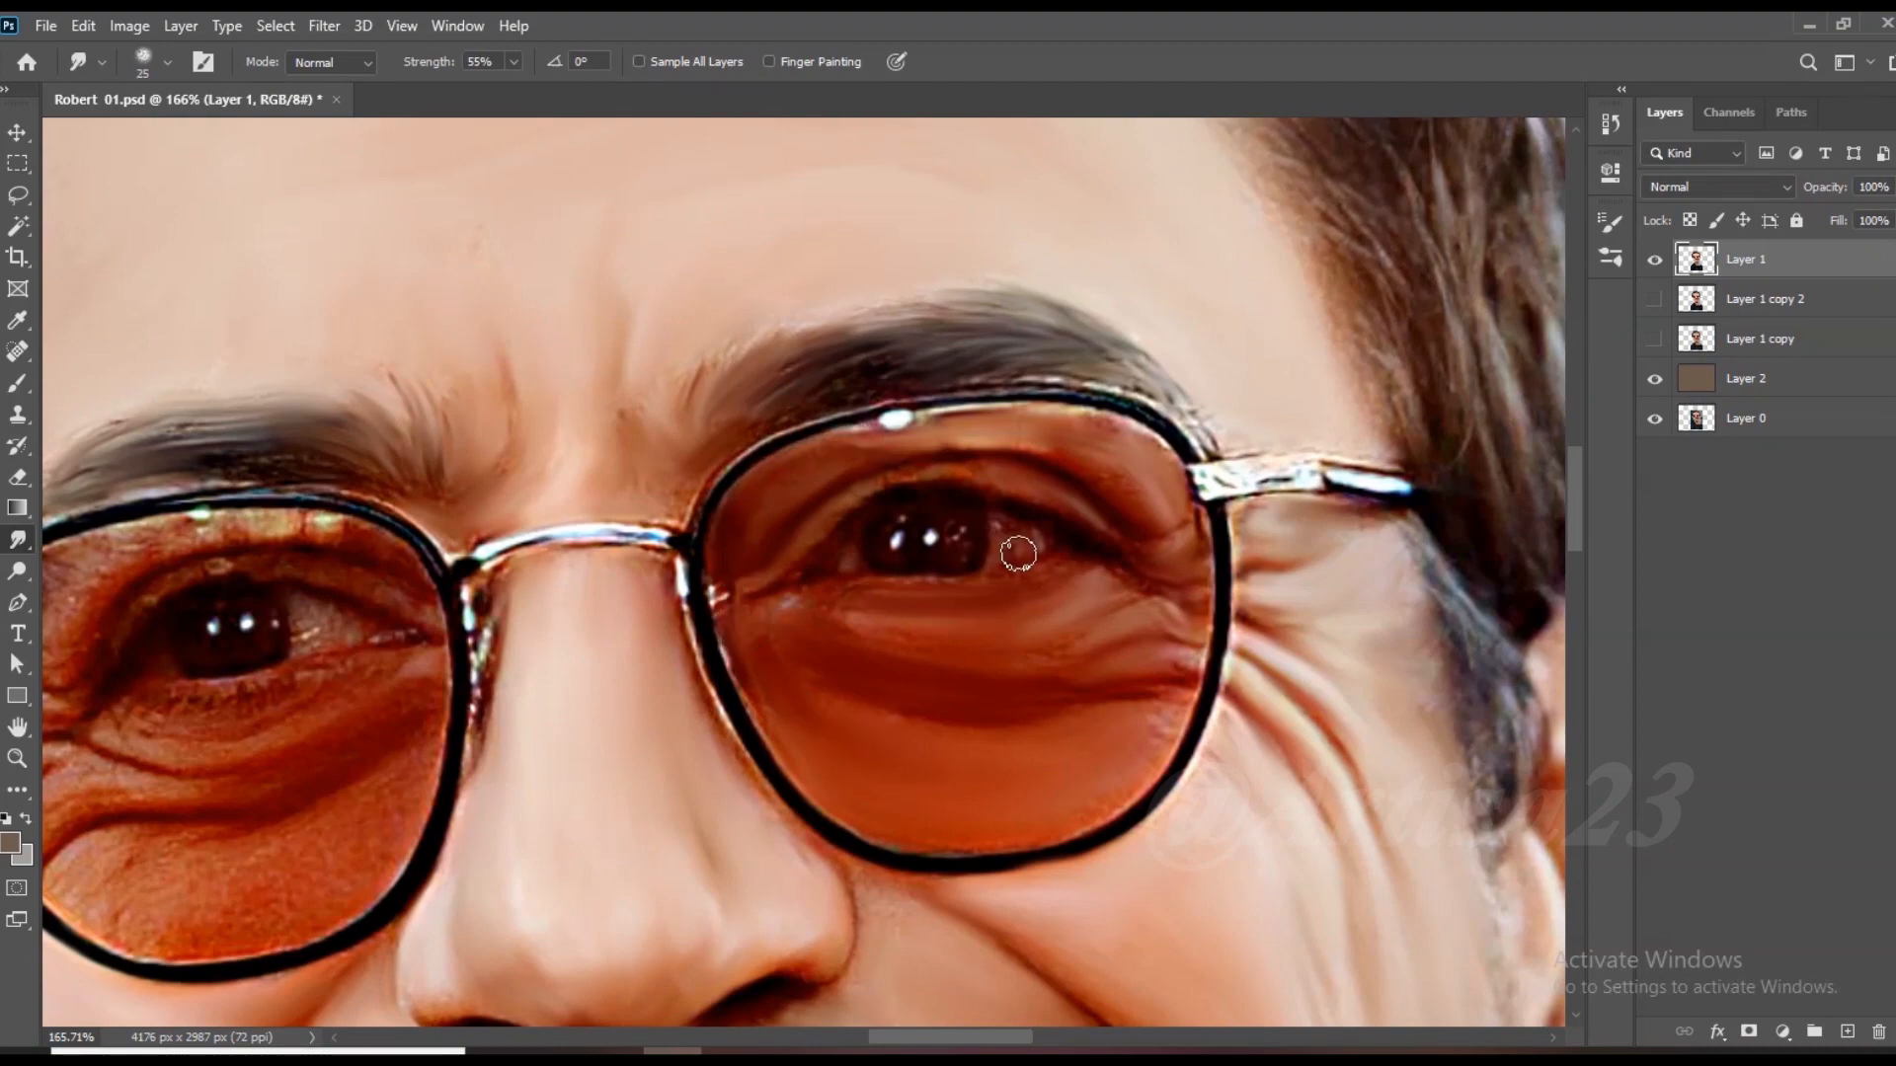
# Step: Smudge the eyelid, under-eye folds and lower skin inside the left-hand lens smooth
pyautogui.scroll(-3, 1105, 536)
pyautogui.scroll(4, 861, 550)
pyautogui.press(']')
pyautogui.press(']')
pyautogui.press(']')
pyautogui.moveTo(849, 560); pyautogui.dragTo(638, 585)
pyautogui.moveTo(849, 413)
pyautogui.mouseDown()
pyautogui.moveTo(681, 395)
pyautogui.moveTo(518, 449)
pyautogui.moveTo(494, 493)
pyautogui.moveTo(563, 496)
pyautogui.moveTo(579, 572)
pyautogui.moveTo(493, 652)
pyautogui.moveTo(523, 710)
pyautogui.moveTo(681, 685)
pyautogui.moveTo(671, 648)
pyautogui.mouseUp()
pyautogui.moveTo(607, 768); pyautogui.dragTo(718, 779)
pyautogui.press('[')
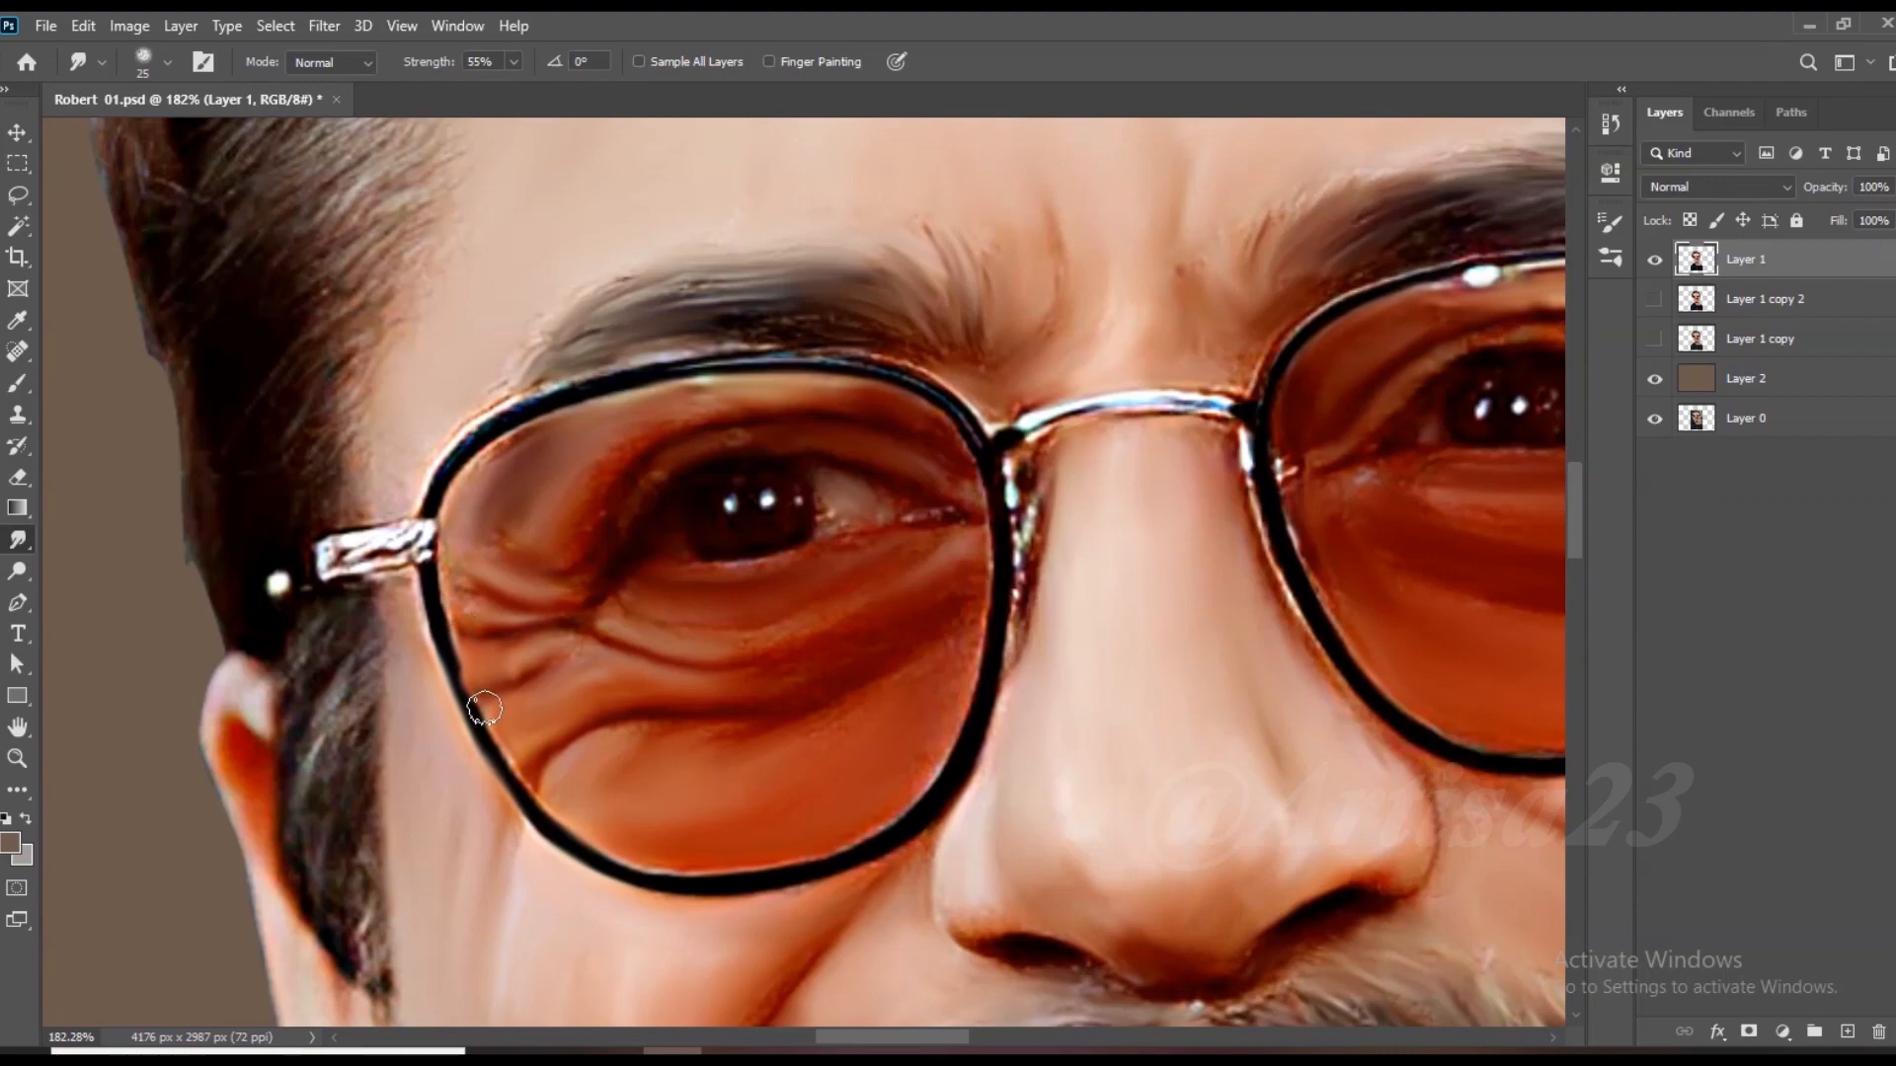
# Step: Save the portrait document
pyautogui.scroll(-12, 452, 520)
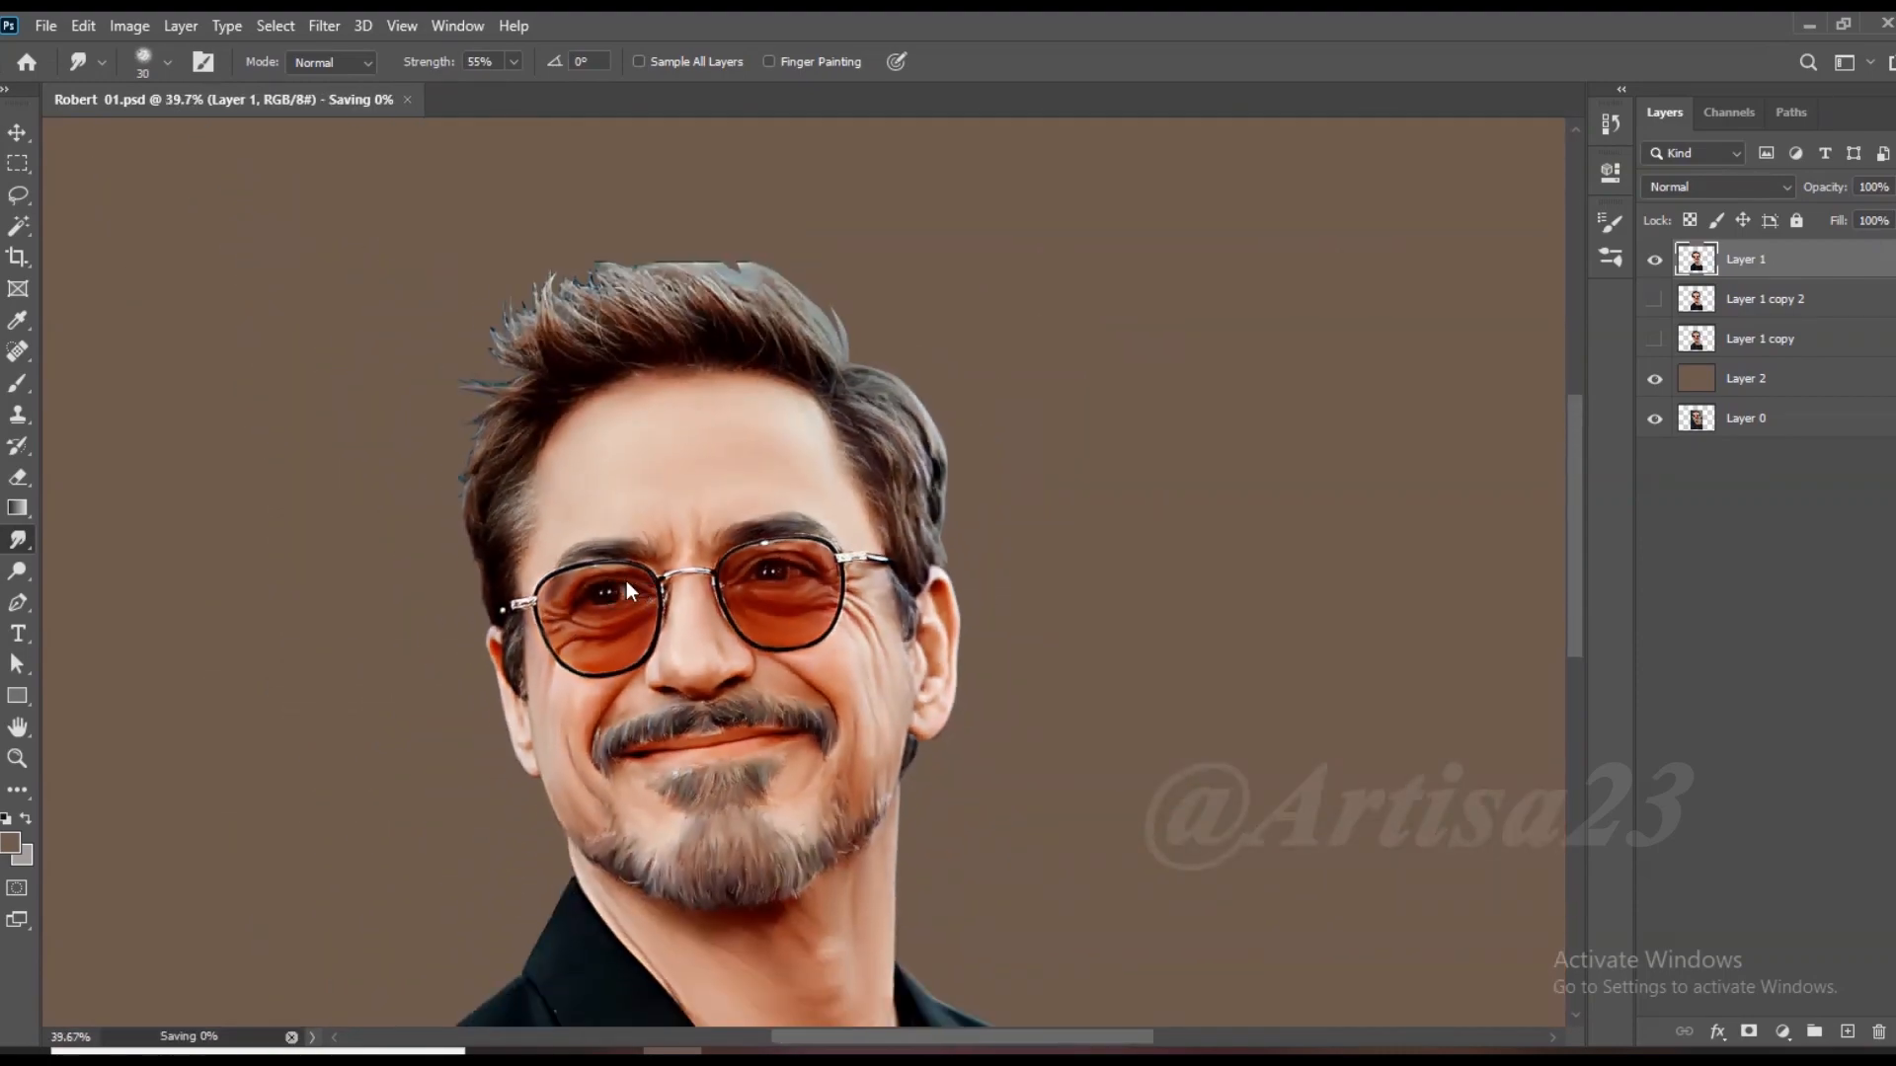
pyautogui.scroll(6, 888, 187)
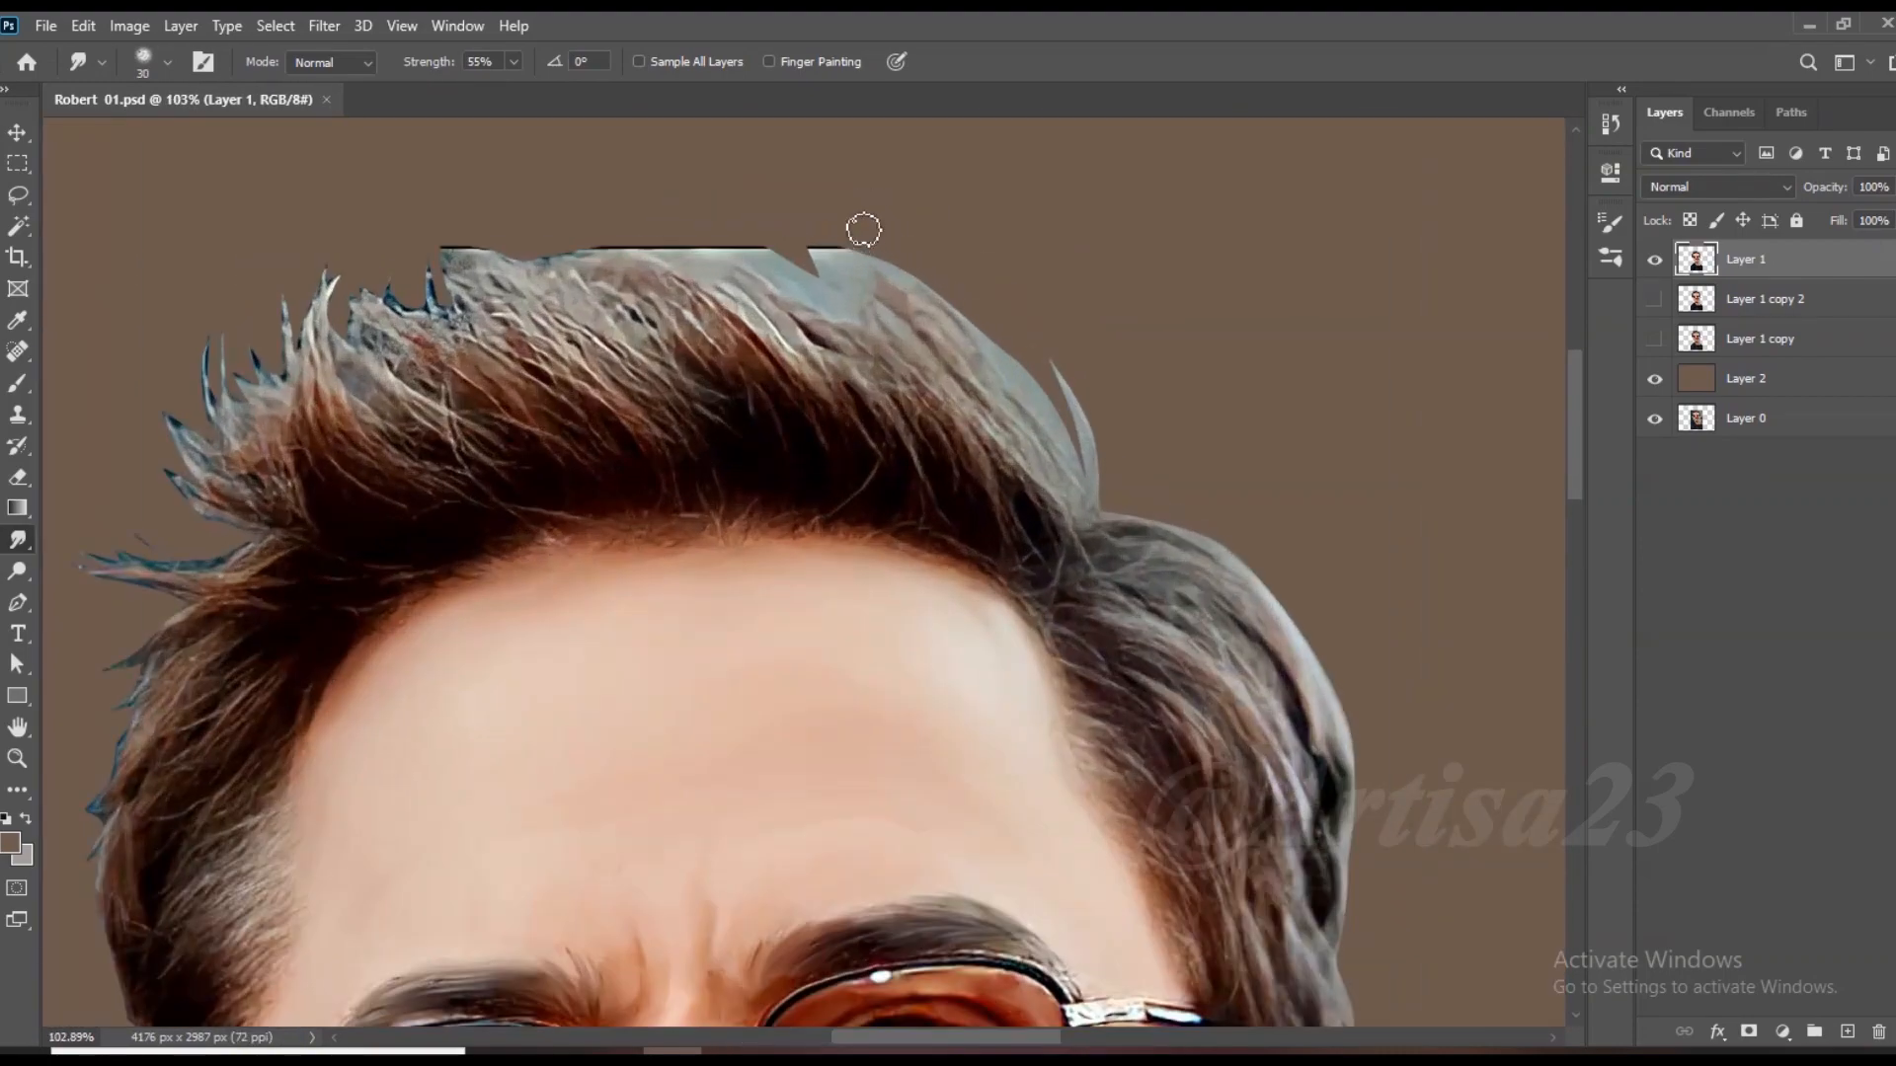
# Step: Smudge the top edge and upper strands of the swept-up hair into soft flowing strokes, starting with a brush larger than 30 px
pyautogui.press(']')
pyautogui.press(']')
pyautogui.moveTo(1074, 478)
pyautogui.mouseDown()
pyautogui.moveTo(988, 326)
pyautogui.moveTo(698, 222)
pyautogui.moveTo(554, 237)
pyautogui.moveTo(790, 405)
pyautogui.moveTo(977, 494)
pyautogui.moveTo(1007, 370)
pyautogui.moveTo(711, 395)
pyautogui.moveTo(622, 425)
pyautogui.moveTo(513, 326)
pyautogui.moveTo(560, 273)
pyautogui.mouseUp()
pyautogui.press('[')
pyautogui.moveTo(444, 361)
pyautogui.mouseDown()
pyautogui.moveTo(592, 415)
pyautogui.moveTo(371, 340)
pyautogui.moveTo(371, 398)
pyautogui.moveTo(555, 474)
pyautogui.mouseUp()
# Step: Smudge the dark hair roots along the forehead hairline into soft strands with a smaller brush
pyautogui.scroll(5, 790, 520)
pyautogui.press('[')
pyautogui.press('[')
pyautogui.press('[')
pyautogui.moveTo(782, 528)
pyautogui.mouseDown()
pyautogui.moveTo(883, 496)
pyautogui.moveTo(816, 464)
pyautogui.mouseUp()
pyautogui.moveTo(936, 533)
pyautogui.mouseDown()
pyautogui.moveTo(1006, 499)
pyautogui.moveTo(1016, 554)
pyautogui.moveTo(677, 454)
pyautogui.moveTo(516, 499)
pyautogui.moveTo(372, 435)
pyautogui.moveTo(495, 372)
pyautogui.moveTo(855, 365)
pyautogui.moveTo(690, 566)
pyautogui.moveTo(431, 528)
pyautogui.mouseUp()
# Step: Smudge the fine strands at the left-hand end of the hairline with a further reduced brush
pyautogui.press('[')
pyautogui.press('[')
pyautogui.hscroll(-5, 986, 492)
pyautogui.scroll(-3, 626, 537)
pyautogui.scroll(2, 434, 582)
pyautogui.moveTo(545, 555)
pyautogui.mouseDown()
pyautogui.moveTo(461, 550)
pyautogui.moveTo(455, 602)
pyautogui.mouseUp()
# Step: Smudge the spiky strands on the left-hand side of the swept-up hair outward into soft tips, enlarging the brush
pyautogui.scroll(-4, 950, 620)
pyautogui.press(']')
pyautogui.press(']')
pyautogui.moveTo(448, 424)
pyautogui.mouseDown()
pyautogui.moveTo(321, 311)
pyautogui.moveTo(321, 143)
pyautogui.mouseUp()
pyautogui.moveTo(306, 375); pyautogui.dragTo(259, 246)
pyautogui.moveTo(296, 553); pyautogui.dragTo(225, 415)
pyautogui.moveTo(232, 529)
pyautogui.mouseDown()
pyautogui.moveTo(150, 395)
pyautogui.moveTo(74, 418)
pyautogui.mouseUp()
pyautogui.moveTo(163, 405); pyautogui.dragTo(123, 237)
pyautogui.moveTo(242, 316); pyautogui.dragTo(202, 237)
pyautogui.moveTo(406, 446); pyautogui.dragTo(297, 358)
pyautogui.press(']')
pyautogui.moveTo(438, 221)
pyautogui.mouseDown()
pyautogui.moveTo(470, 283)
pyautogui.moveTo(405, 222)
pyautogui.mouseUp()
pyautogui.moveTo(423, 321); pyautogui.dragTo(390, 237)
# Step: Smudge the side hair above the left-hand temple downward into smooth locks with a 45 px brush
pyautogui.scroll(-3, 380, 566)
pyautogui.moveTo(257, 604)
pyautogui.mouseDown()
pyautogui.moveTo(436, 450)
pyautogui.moveTo(240, 449)
pyautogui.mouseUp()
pyautogui.moveTo(482, 467); pyautogui.dragTo(289, 577)
pyautogui.moveTo(494, 512)
pyautogui.mouseDown()
pyautogui.moveTo(308, 624)
pyautogui.moveTo(346, 681)
pyautogui.mouseUp()
pyautogui.moveTo(483, 562)
pyautogui.mouseDown()
pyautogui.moveTo(424, 627)
pyautogui.moveTo(446, 578)
pyautogui.mouseUp()
pyautogui.moveTo(403, 577); pyautogui.dragTo(218, 737)
pyautogui.scroll(4, 355, 691)
pyautogui.scroll(-3, 520, 503)
pyautogui.moveTo(409, 637)
pyautogui.mouseDown()
pyautogui.moveTo(528, 536)
pyautogui.moveTo(398, 647)
pyautogui.moveTo(348, 770)
pyautogui.mouseUp()
pyautogui.moveTo(385, 740)
pyautogui.mouseDown()
pyautogui.moveTo(525, 613)
pyautogui.moveTo(469, 721)
pyautogui.mouseUp()
pyautogui.scroll(5, 503, 770)
pyautogui.scroll(-3, 543, 662)
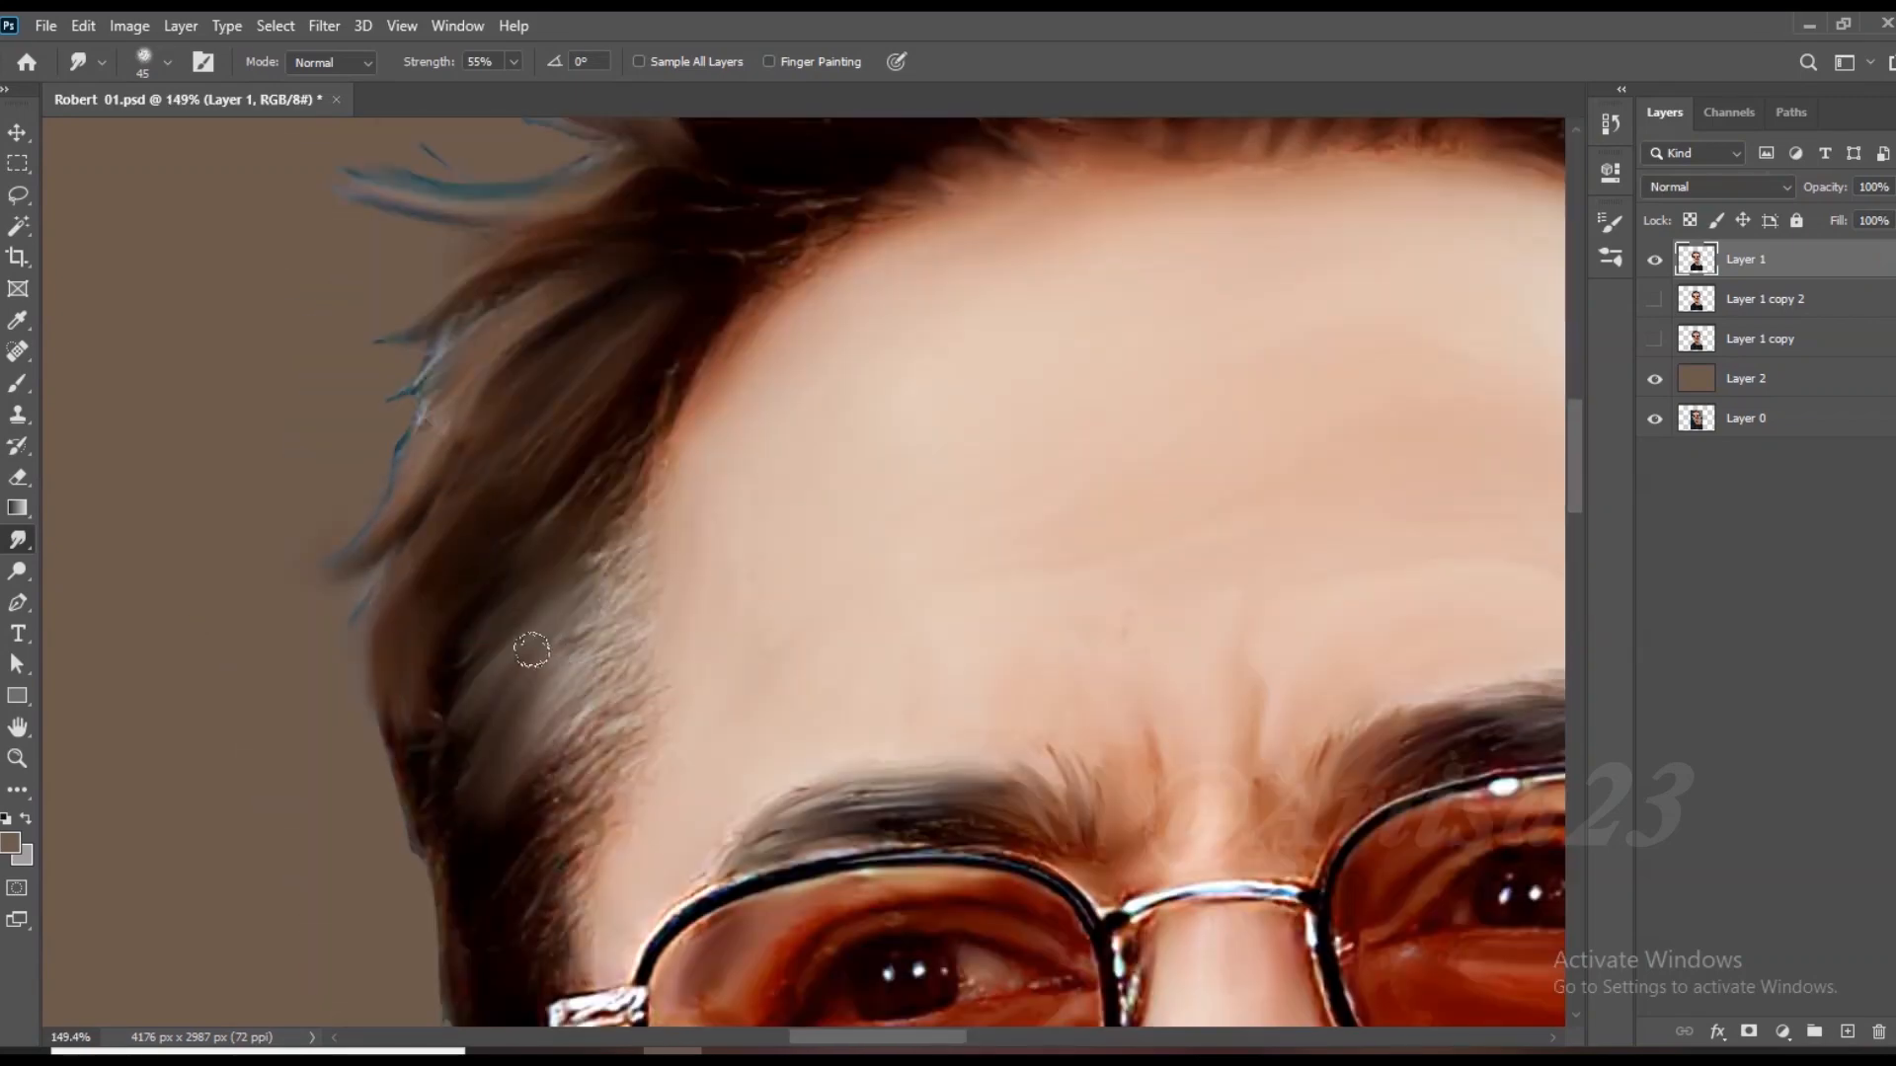
# Step: Smudge the grey hair at the left-hand temple and the dark hair beside it into smooth strands
pyautogui.scroll(-2, 487, 678)
pyautogui.scroll(5, 513, 799)
pyautogui.moveTo(583, 523); pyautogui.dragTo(479, 679)
pyautogui.moveTo(578, 630); pyautogui.dragTo(504, 780)
pyautogui.moveTo(406, 738); pyautogui.dragTo(414, 815)
pyautogui.scroll(-5, 406, 770)
# Step: Blend the left-hand temple hairline and its grey strands into the forehead skin with a 30 px Smudge brush
pyautogui.scroll(7, 536, 540)
pyautogui.press('[')
pyautogui.press('[')
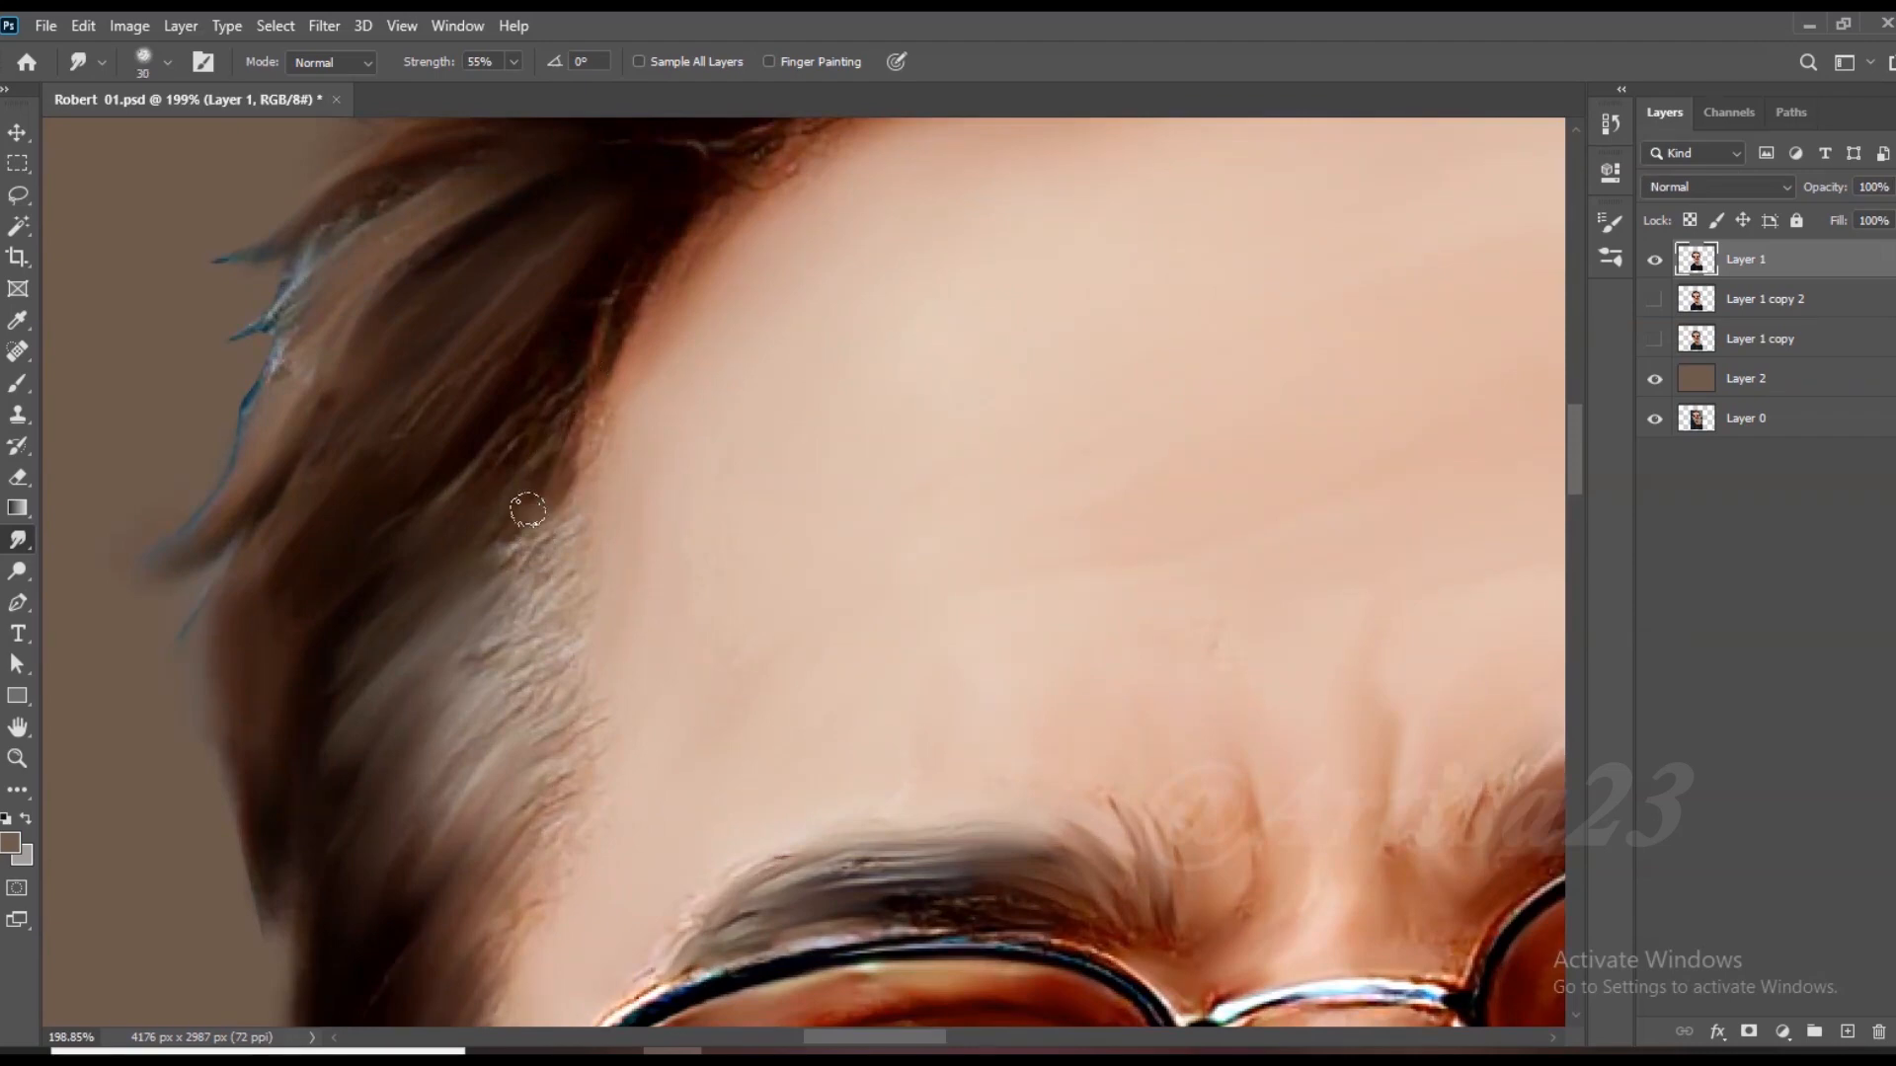
pyautogui.moveTo(603, 394); pyautogui.dragTo(452, 651)
pyautogui.moveTo(584, 614); pyautogui.dragTo(542, 780)
pyautogui.moveTo(583, 651); pyautogui.dragTo(518, 857)
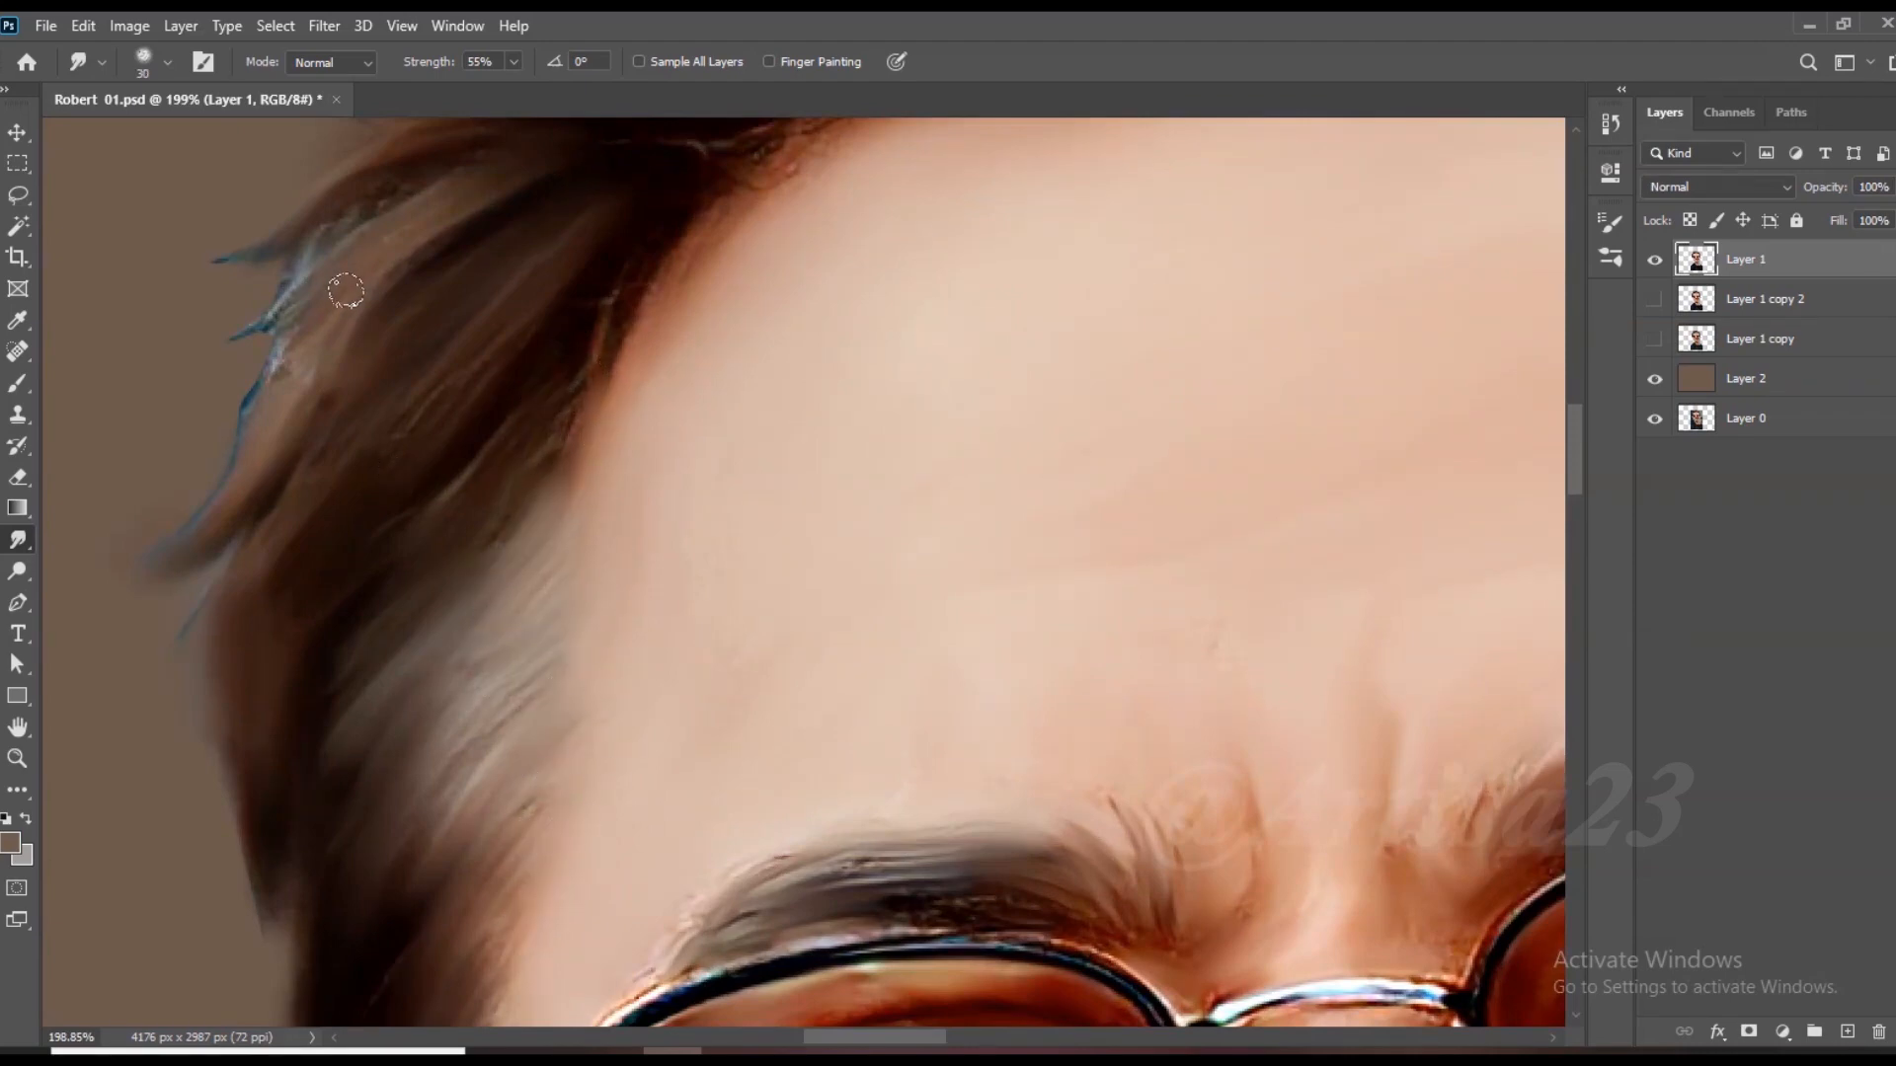
# Step: Smudge the upper strands of the right-hand side hair along their curve with a brush larger than 30 px
pyautogui.scroll(-5, 500, 626)
pyautogui.scroll(5, 381, 423)
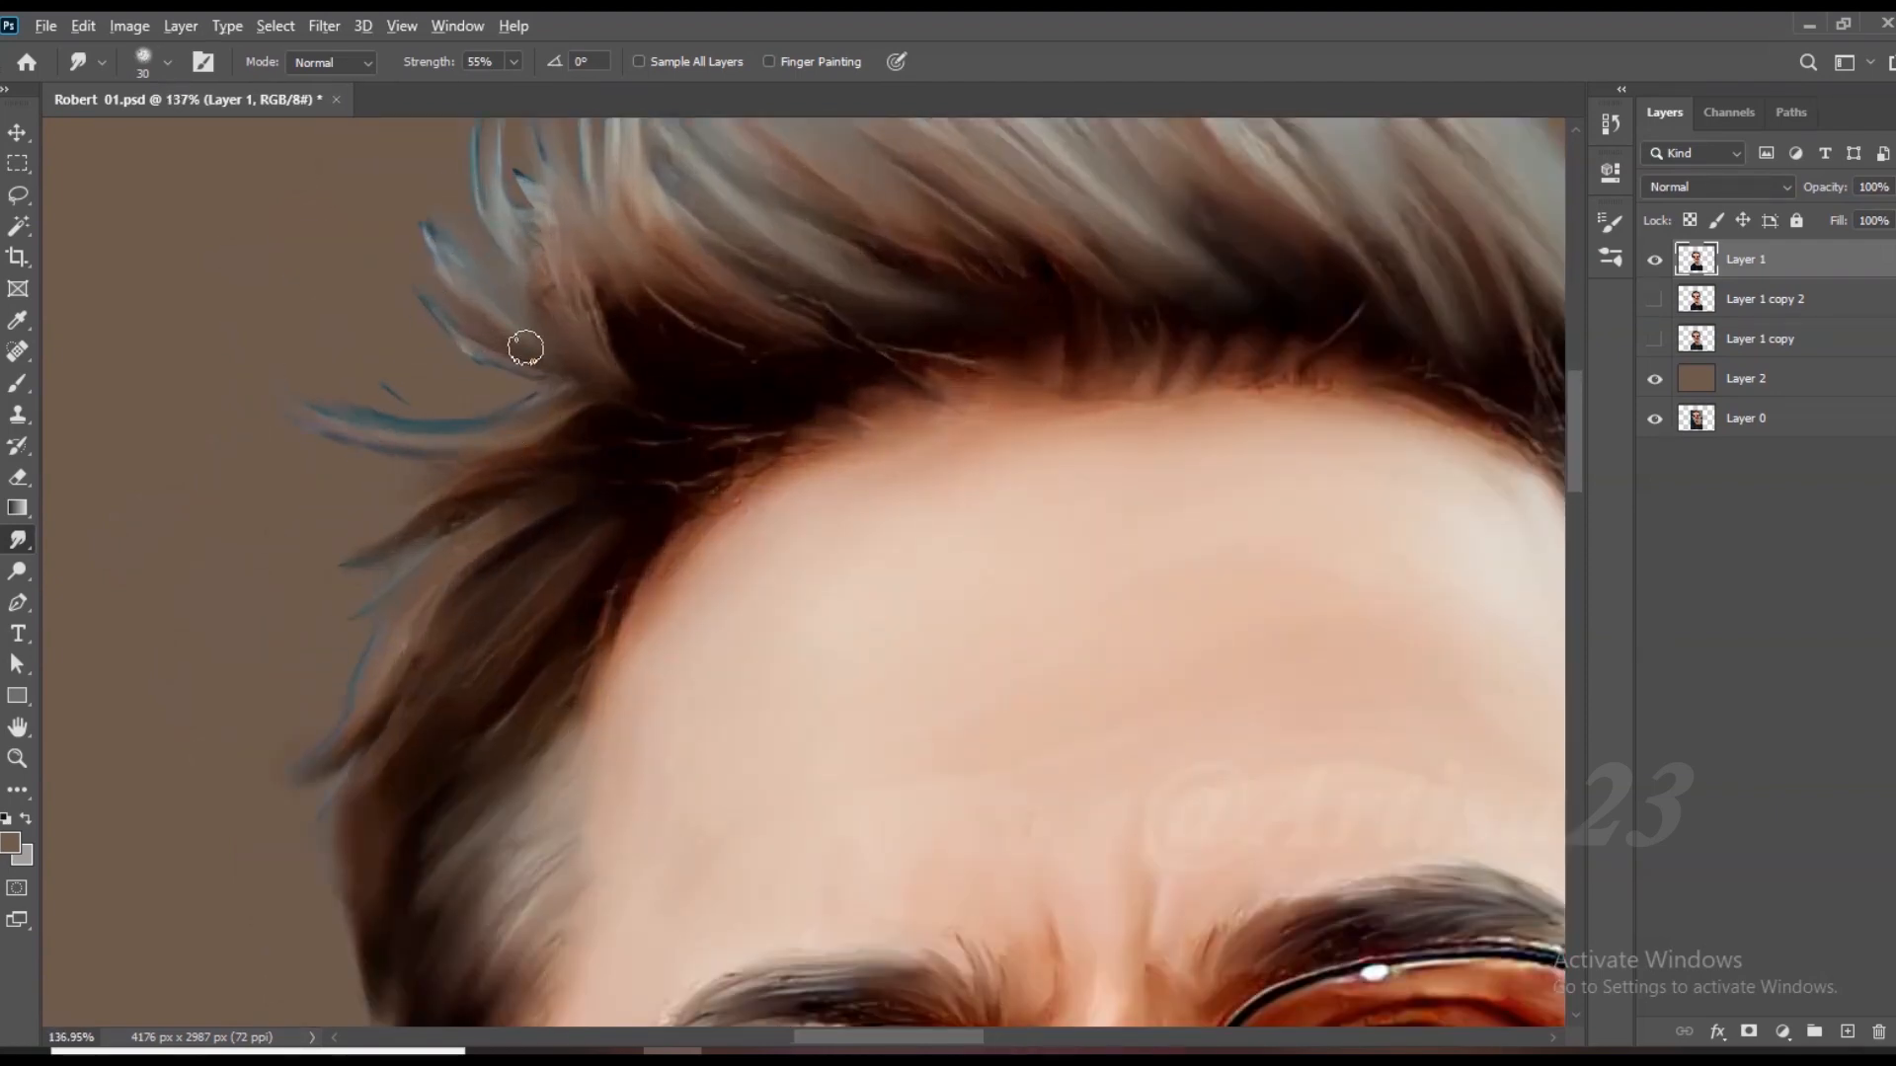
pyautogui.scroll(-3, 583, 375)
pyautogui.scroll(-3, 573, 237)
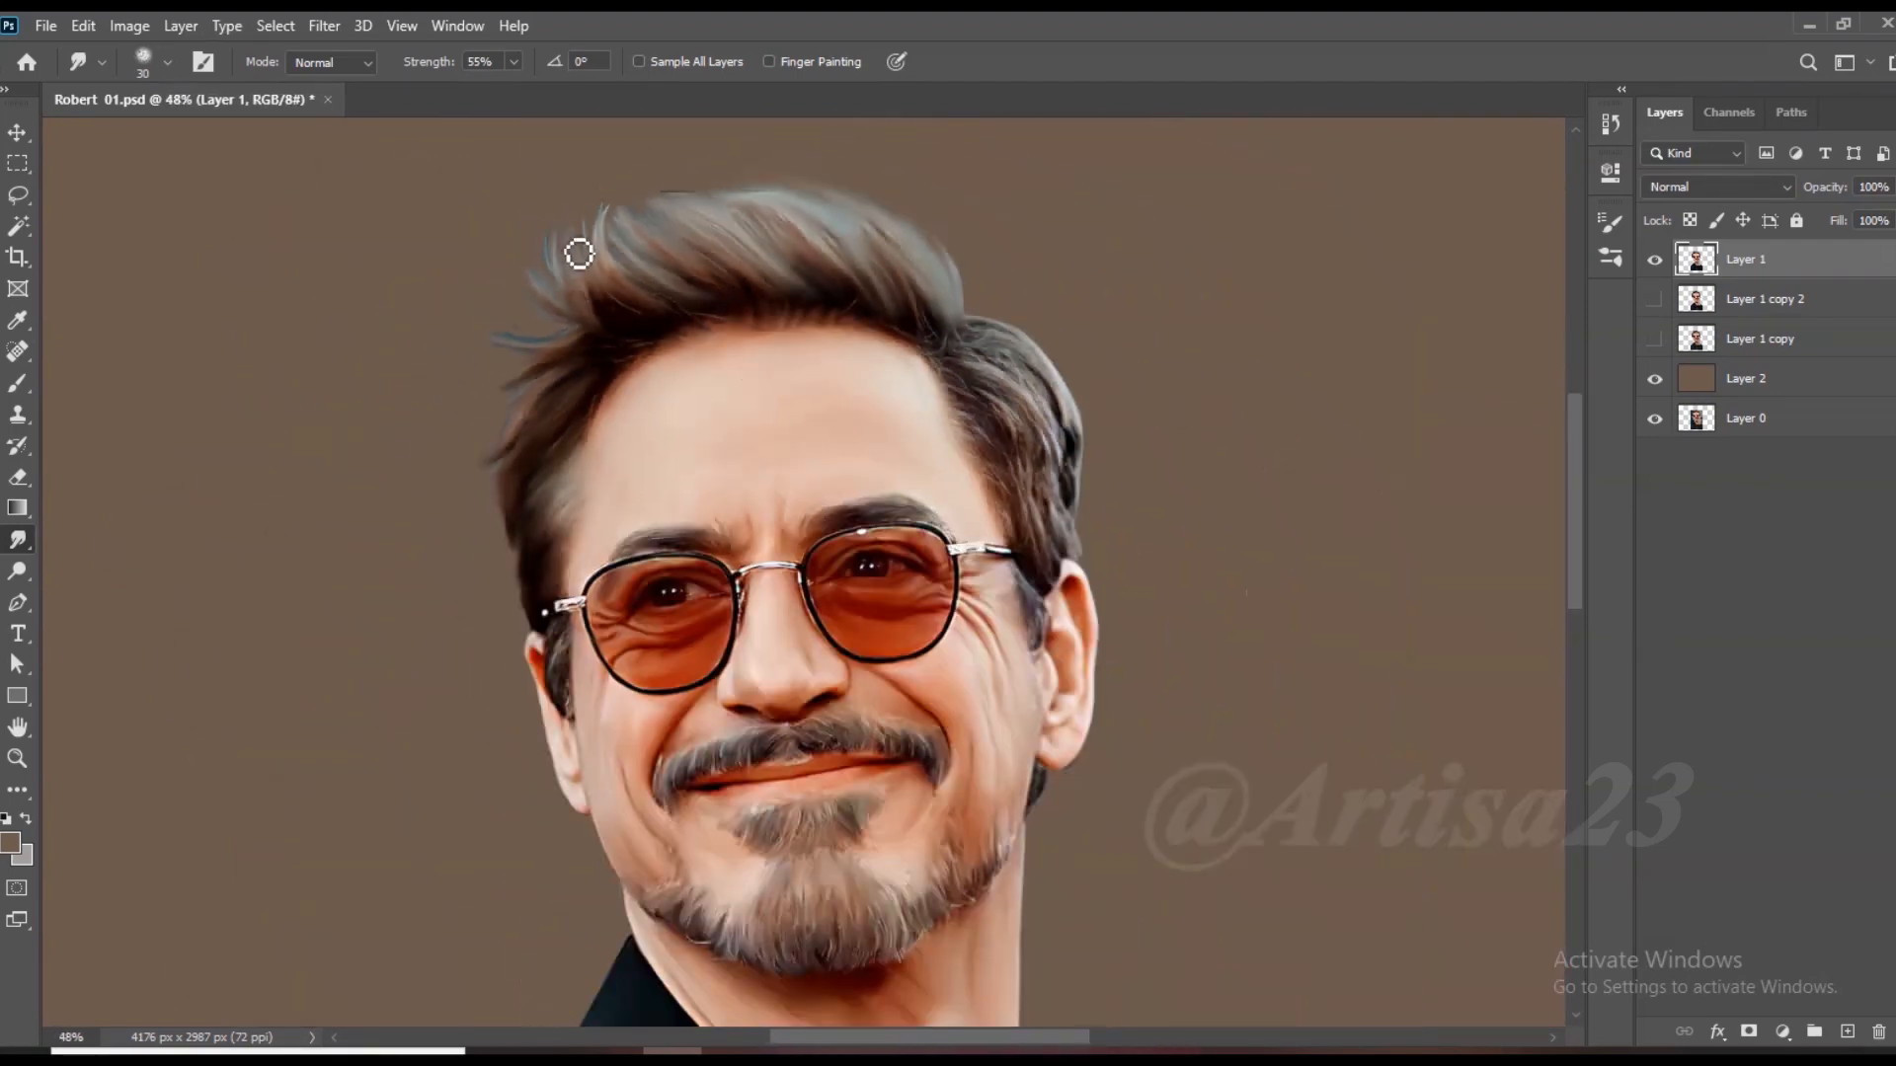
pyautogui.scroll(5, 815, 300)
pyautogui.press(']')
pyautogui.moveTo(939, 267)
pyautogui.mouseDown()
pyautogui.moveTo(1027, 296)
pyautogui.moveTo(867, 352)
pyautogui.moveTo(998, 550)
pyautogui.moveTo(907, 268)
pyautogui.moveTo(1066, 347)
pyautogui.moveTo(1033, 499)
pyautogui.moveTo(944, 554)
pyautogui.moveTo(1121, 791)
pyautogui.moveTo(1129, 642)
pyautogui.moveTo(1064, 429)
pyautogui.mouseUp()
# Step: Smudge the right-hand side hair from its crown down toward the ear into long strands with a smaller brush
pyautogui.press('[')
pyautogui.press('[')
pyautogui.scroll(4, 855, 429)
pyautogui.moveTo(855, 429); pyautogui.dragTo(933, 548)
pyautogui.moveTo(749, 280)
pyautogui.mouseDown()
pyautogui.moveTo(834, 376)
pyautogui.moveTo(932, 598)
pyautogui.moveTo(860, 604)
pyautogui.moveTo(1029, 812)
pyautogui.moveTo(1075, 938)
pyautogui.mouseUp()
# Step: Smudge the inner strands and temple hairline of the right-hand side hair smooth, ending with a 35 px brush
pyautogui.scroll(-3, 1018, 833)
pyautogui.scroll(3, 1018, 833)
pyautogui.press('[')
pyautogui.press('[')
pyautogui.moveTo(954, 790)
pyautogui.mouseDown()
pyautogui.moveTo(834, 538)
pyautogui.moveTo(920, 659)
pyautogui.mouseUp()
pyautogui.scroll(-1, 889, 612)
pyautogui.moveTo(786, 467); pyautogui.dragTo(913, 604)
pyautogui.moveTo(765, 390); pyautogui.dragTo(859, 484)
pyautogui.press(']')
pyautogui.moveTo(703, 232)
pyautogui.mouseDown()
pyautogui.moveTo(809, 336)
pyautogui.moveTo(788, 455)
pyautogui.moveTo(806, 489)
pyautogui.mouseUp()
pyautogui.scroll(-6, 850, 618)
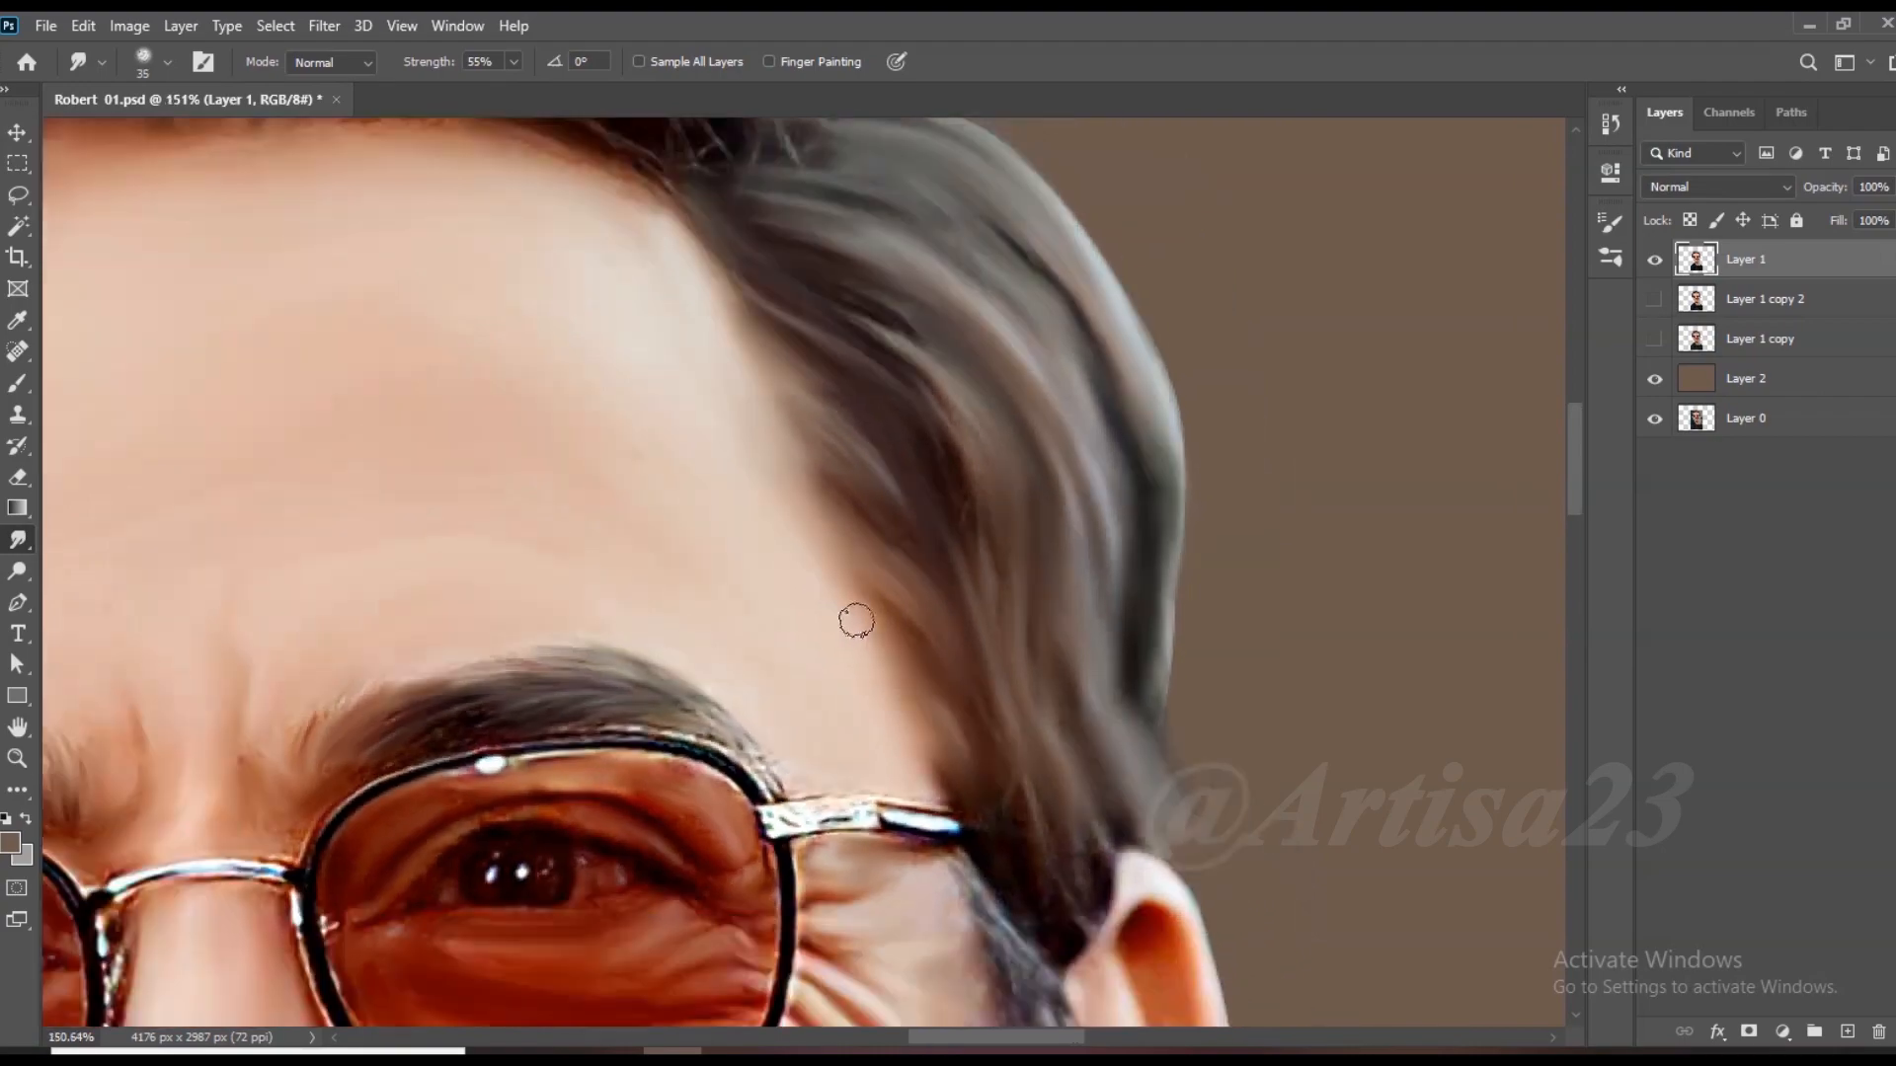
# Step: Smudge the strands where the swept-up hair meets the right-hand side hair upward into soft strokes
pyautogui.scroll(6, 766, 472)
pyautogui.scroll(-6, 782, 459)
pyautogui.scroll(6, 793, 397)
pyautogui.moveTo(832, 406)
pyautogui.mouseDown()
pyautogui.moveTo(951, 352)
pyautogui.moveTo(933, 277)
pyautogui.mouseUp()
pyautogui.moveTo(914, 339); pyautogui.dragTo(873, 229)
pyautogui.moveTo(800, 330); pyautogui.dragTo(771, 269)
# Step: Smudge the remaining rough strands along the upper forehead hairline into the hair
pyautogui.scroll(-6, 704, 346)
pyautogui.scroll(6, 503, 347)
pyautogui.scroll(3, 503, 347)
pyautogui.moveTo(603, 393)
pyautogui.mouseDown()
pyautogui.moveTo(474, 367)
pyautogui.moveTo(558, 392)
pyautogui.moveTo(340, 406)
pyautogui.moveTo(449, 380)
pyautogui.mouseUp()
pyautogui.scroll(-4, 843, 436)
pyautogui.scroll(-6, 842, 437)
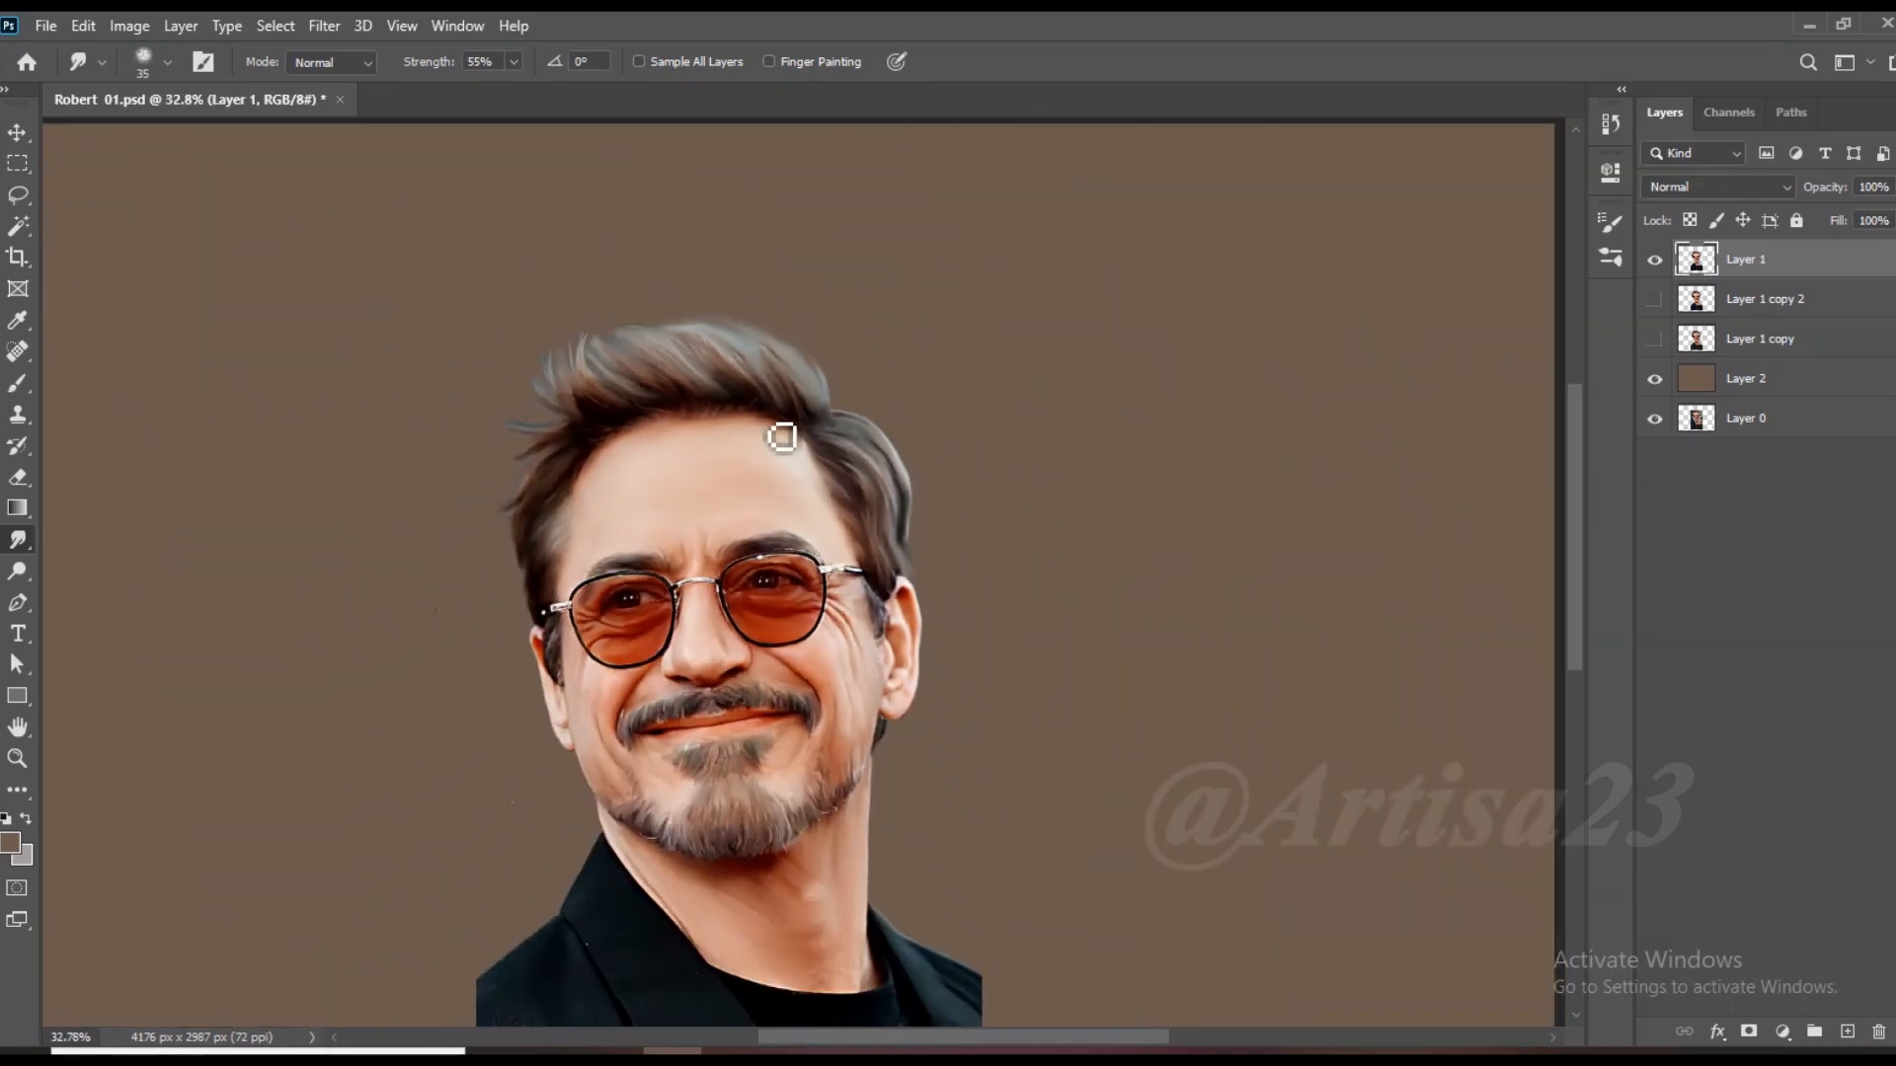
# Step: Smudge the left-hand sideburn and the dark hair around the glasses' arm smooth with the 35 px brush
pyautogui.scroll(4, 578, 646)
pyautogui.scroll(4, 578, 646)
pyautogui.moveTo(579, 592); pyautogui.dragTo(567, 679)
pyautogui.moveTo(582, 753); pyautogui.dragTo(597, 657)
pyautogui.moveTo(597, 660); pyautogui.dragTo(593, 734)
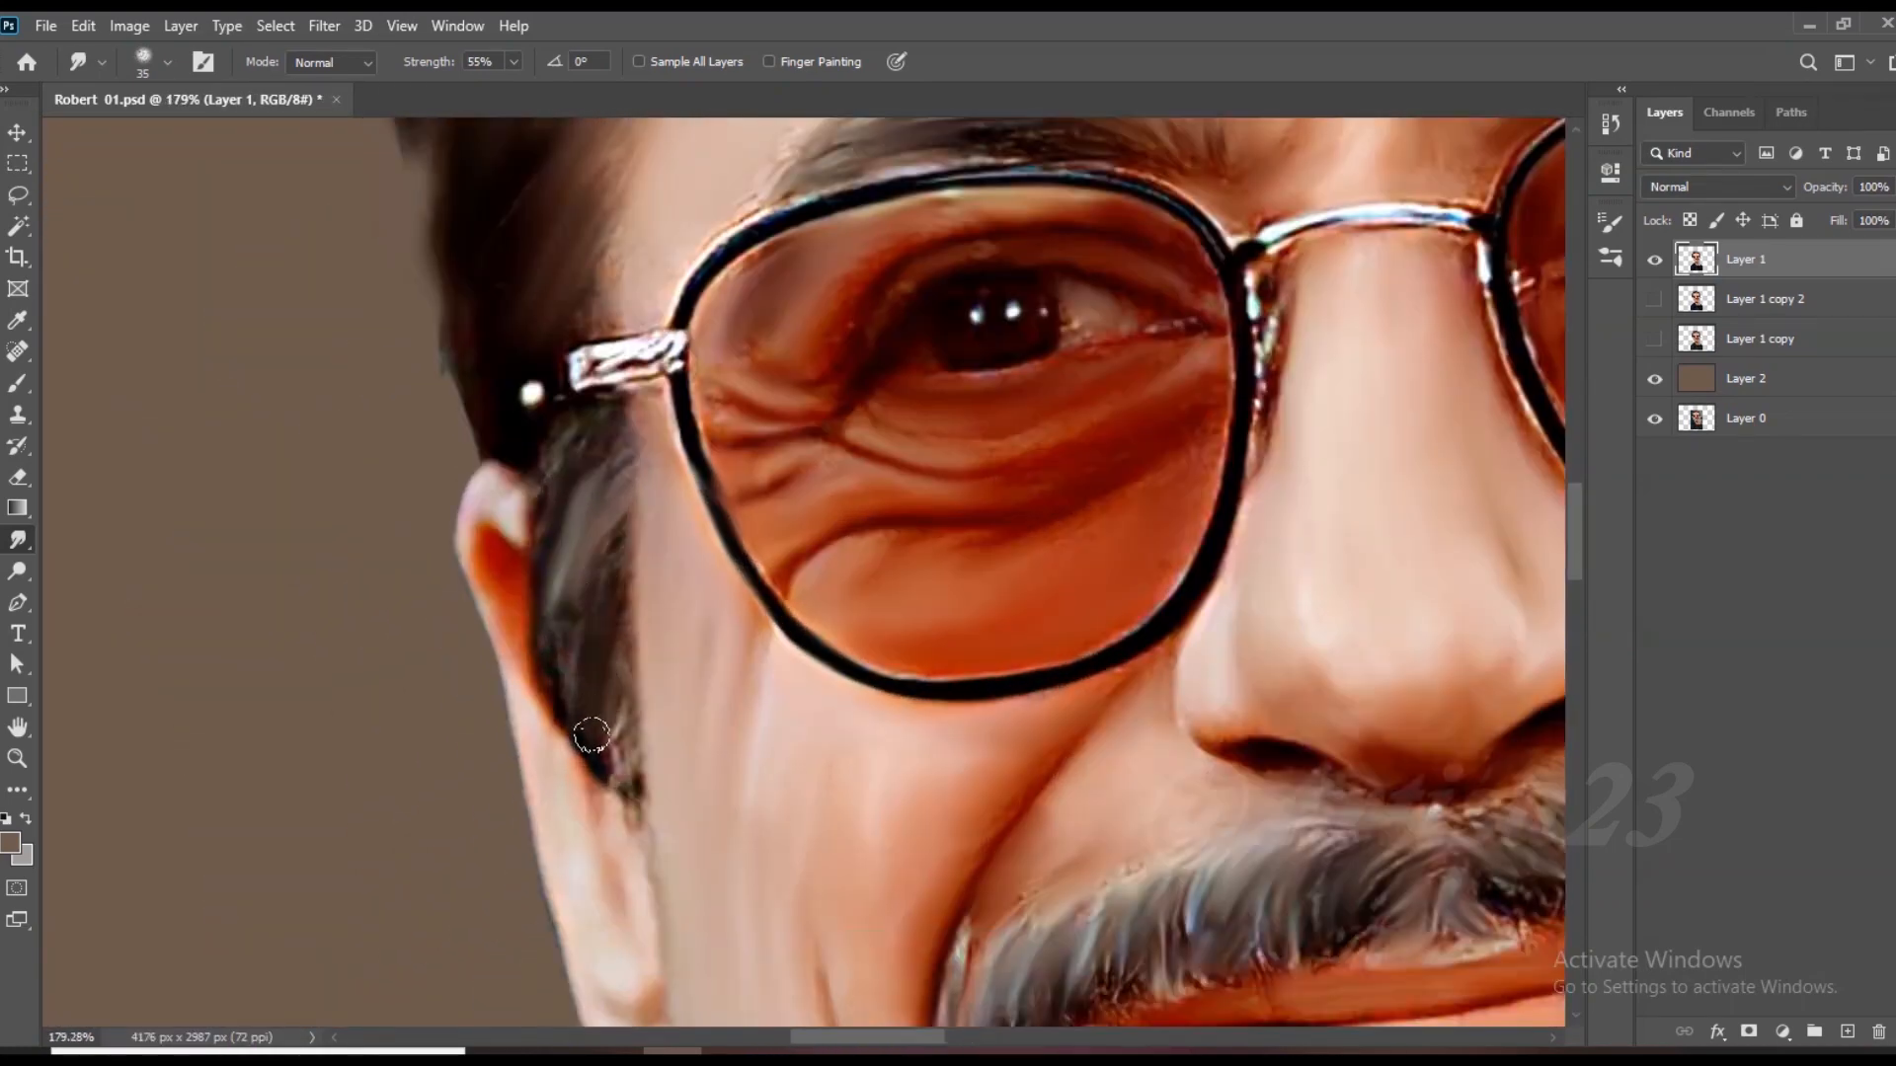
pyautogui.scroll(2, 599, 529)
pyautogui.moveTo(672, 310); pyautogui.dragTo(601, 405)
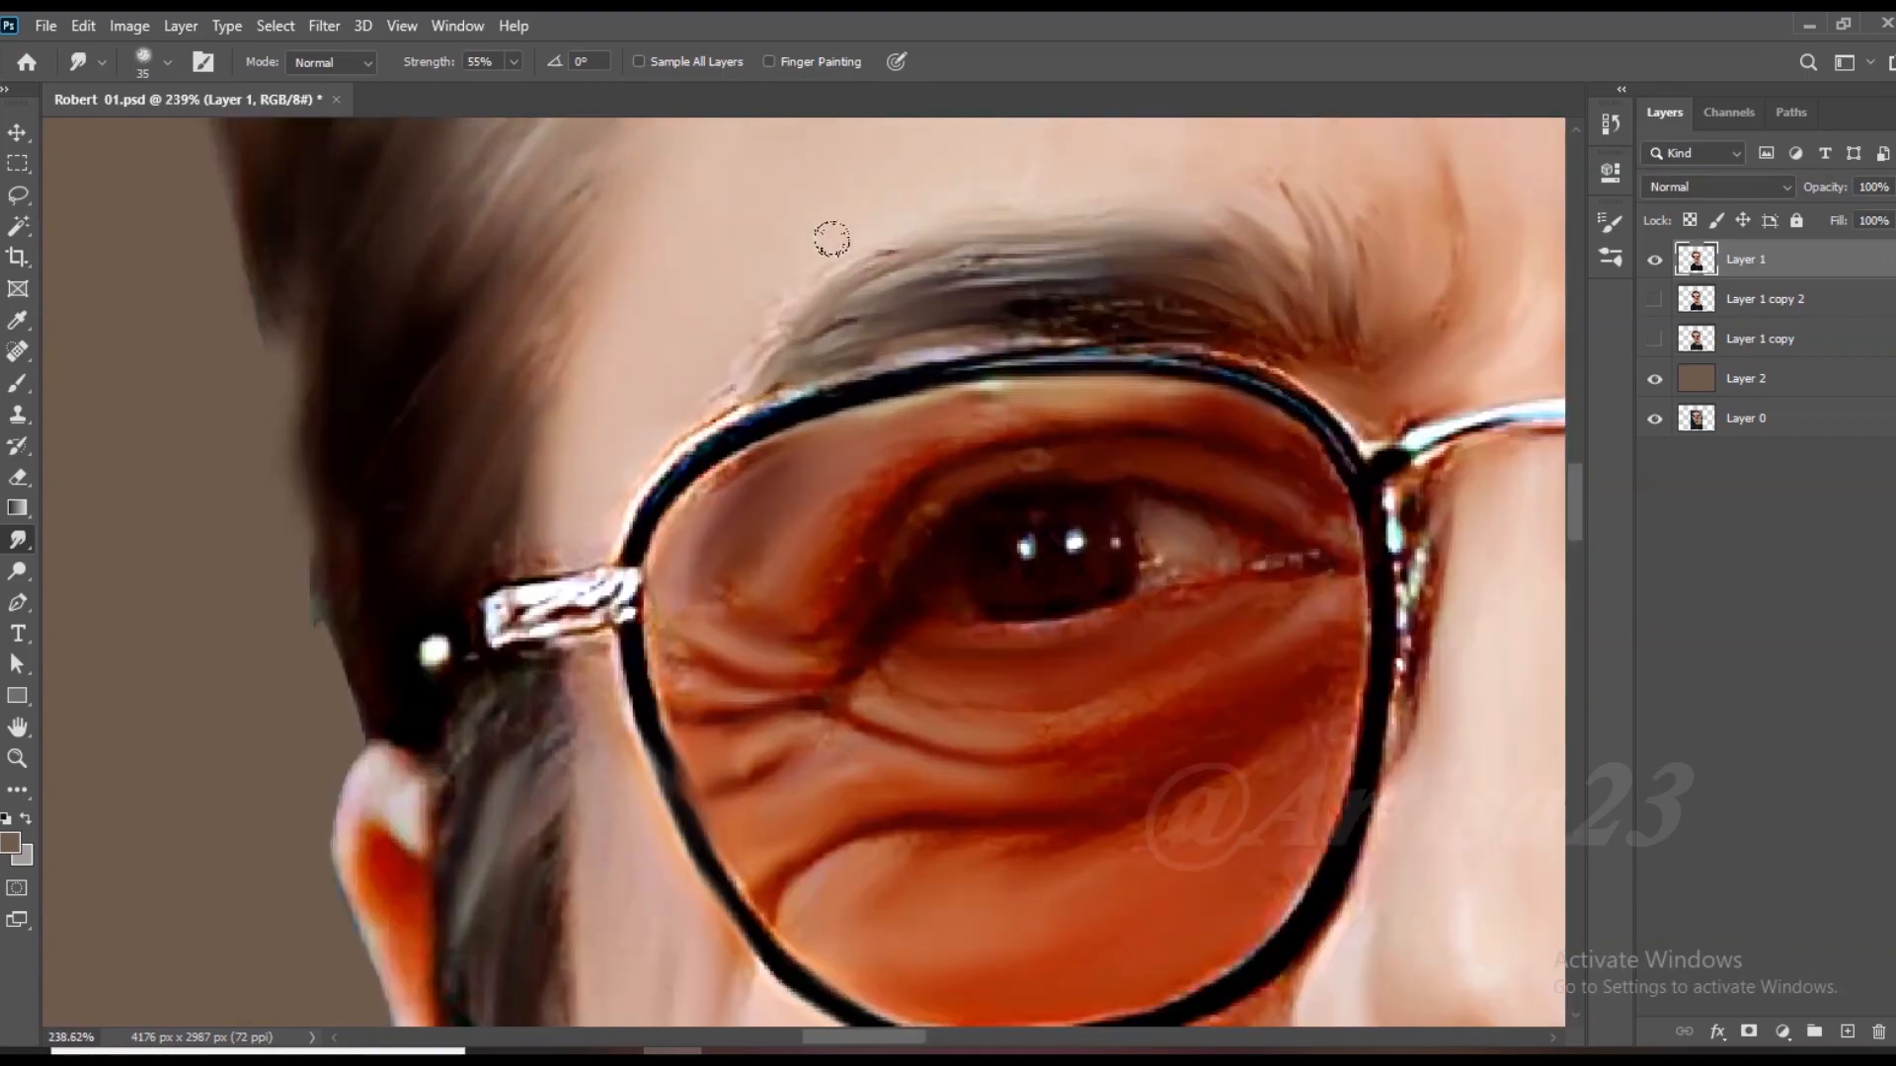
# Step: Smudge the left-hand eyebrow's outer edge and the skin beside the sideburn smooth with a 15 px brush
pyautogui.press('[')
pyautogui.scroll(-5, 558, 430)
pyautogui.scroll(5, 580, 626)
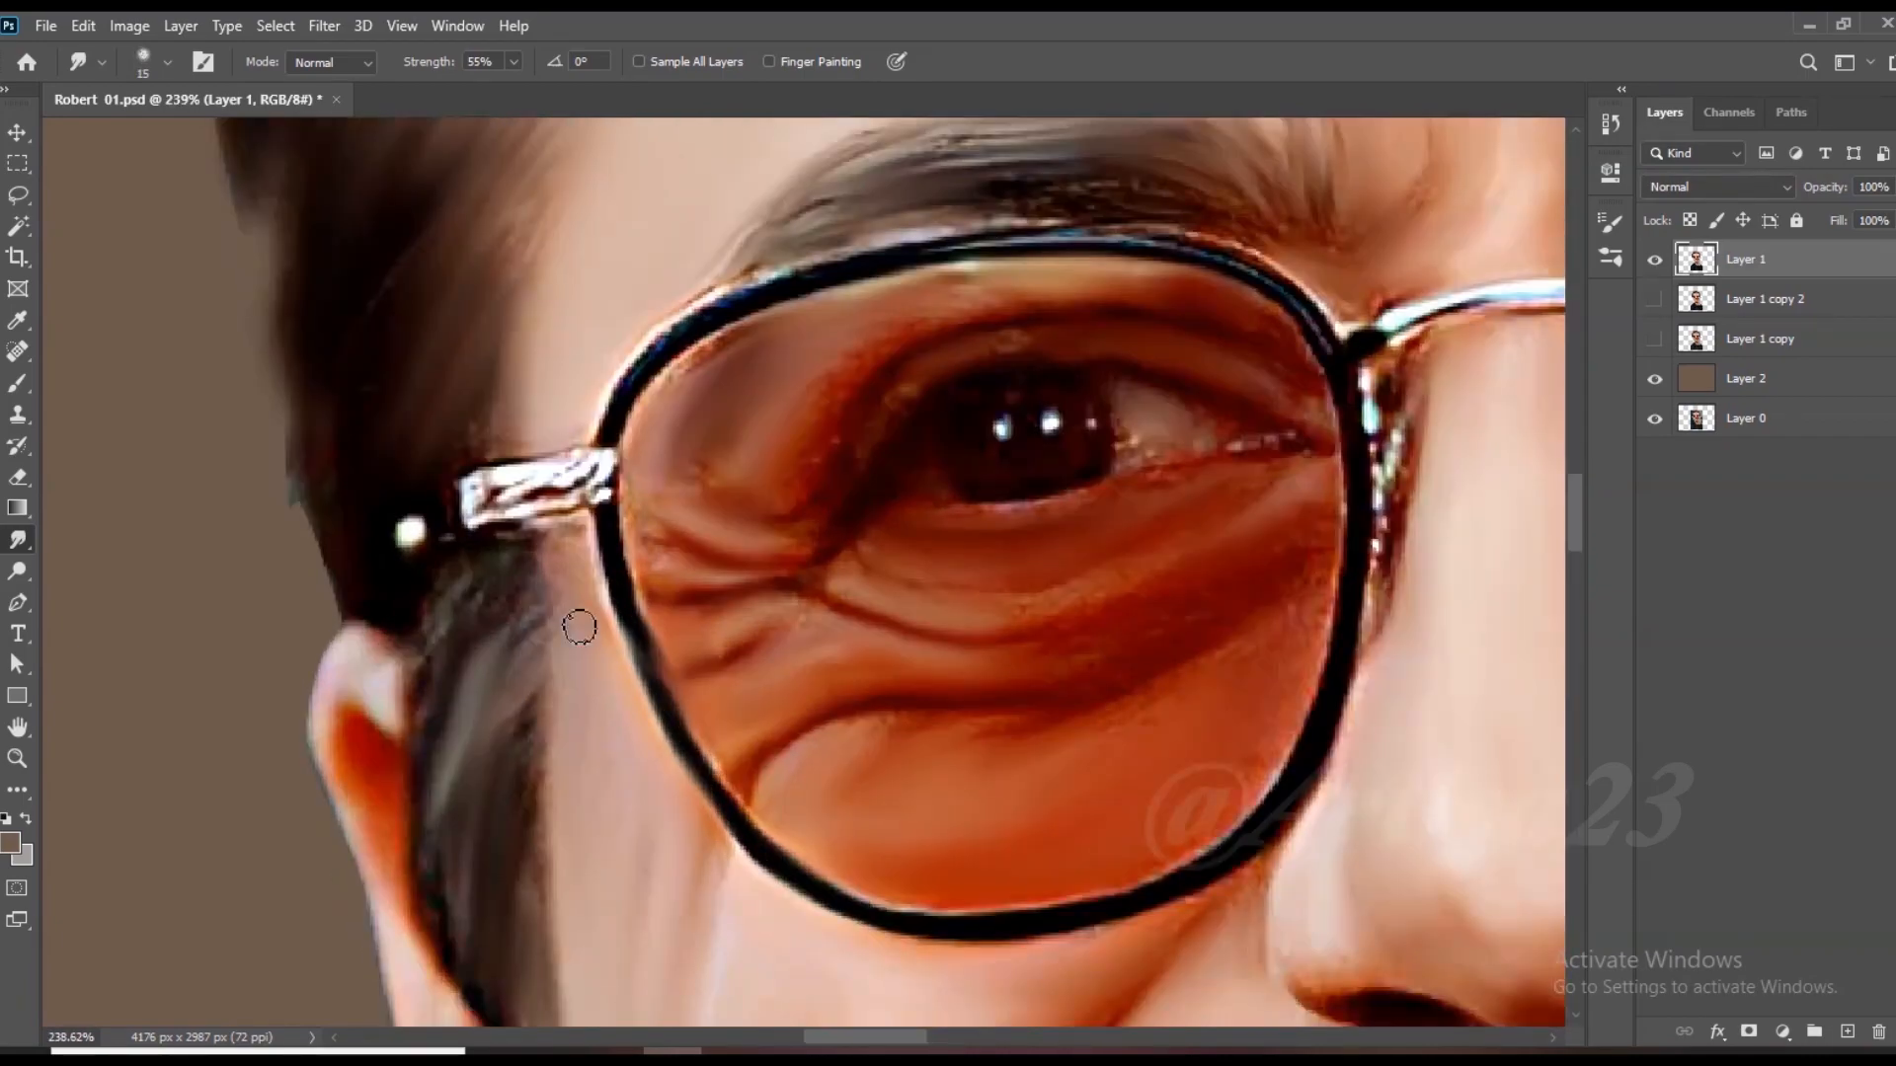
pyautogui.moveTo(579, 626); pyautogui.dragTo(567, 652)
# Step: Smudge the left-hand ear and the lower tip of its sideburn smooth with a 25 px brush
pyautogui.scroll(-8, 567, 340)
pyautogui.scroll(6, 578, 918)
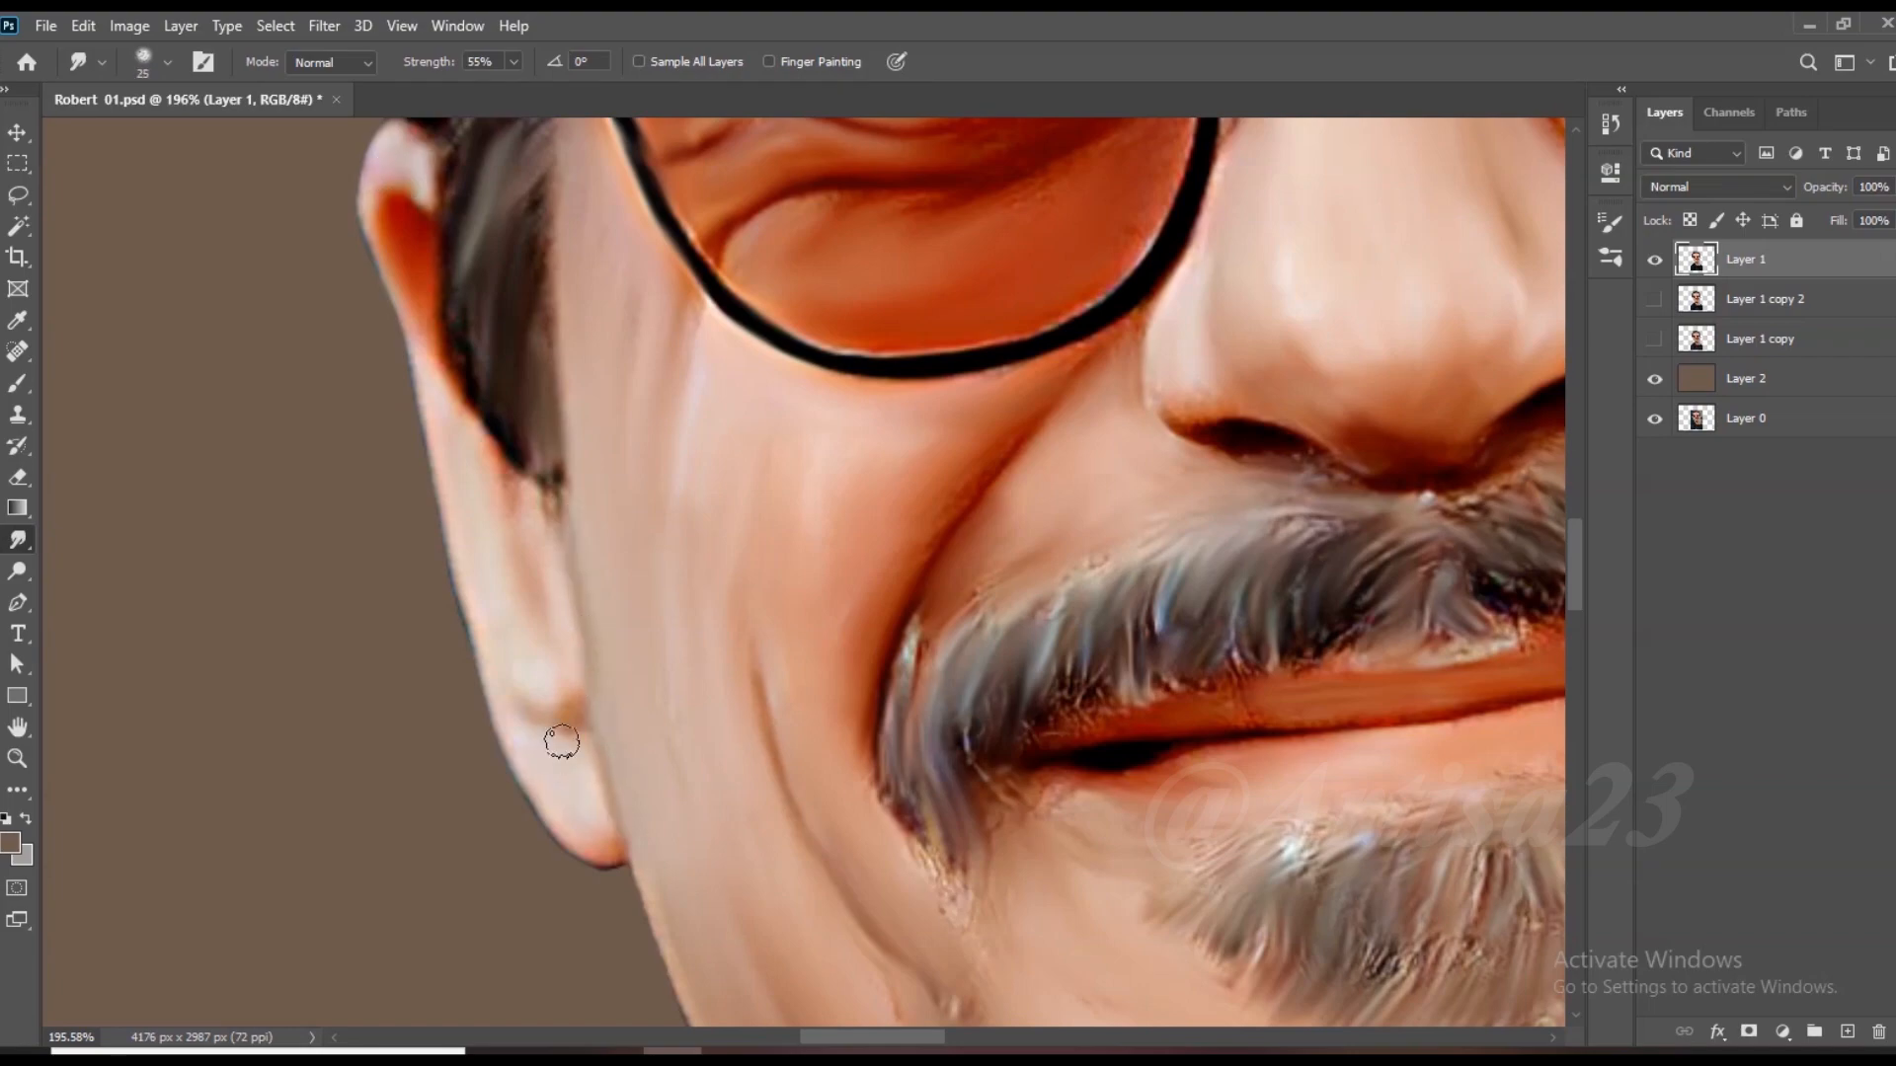
pyautogui.scroll(-8, 518, 500)
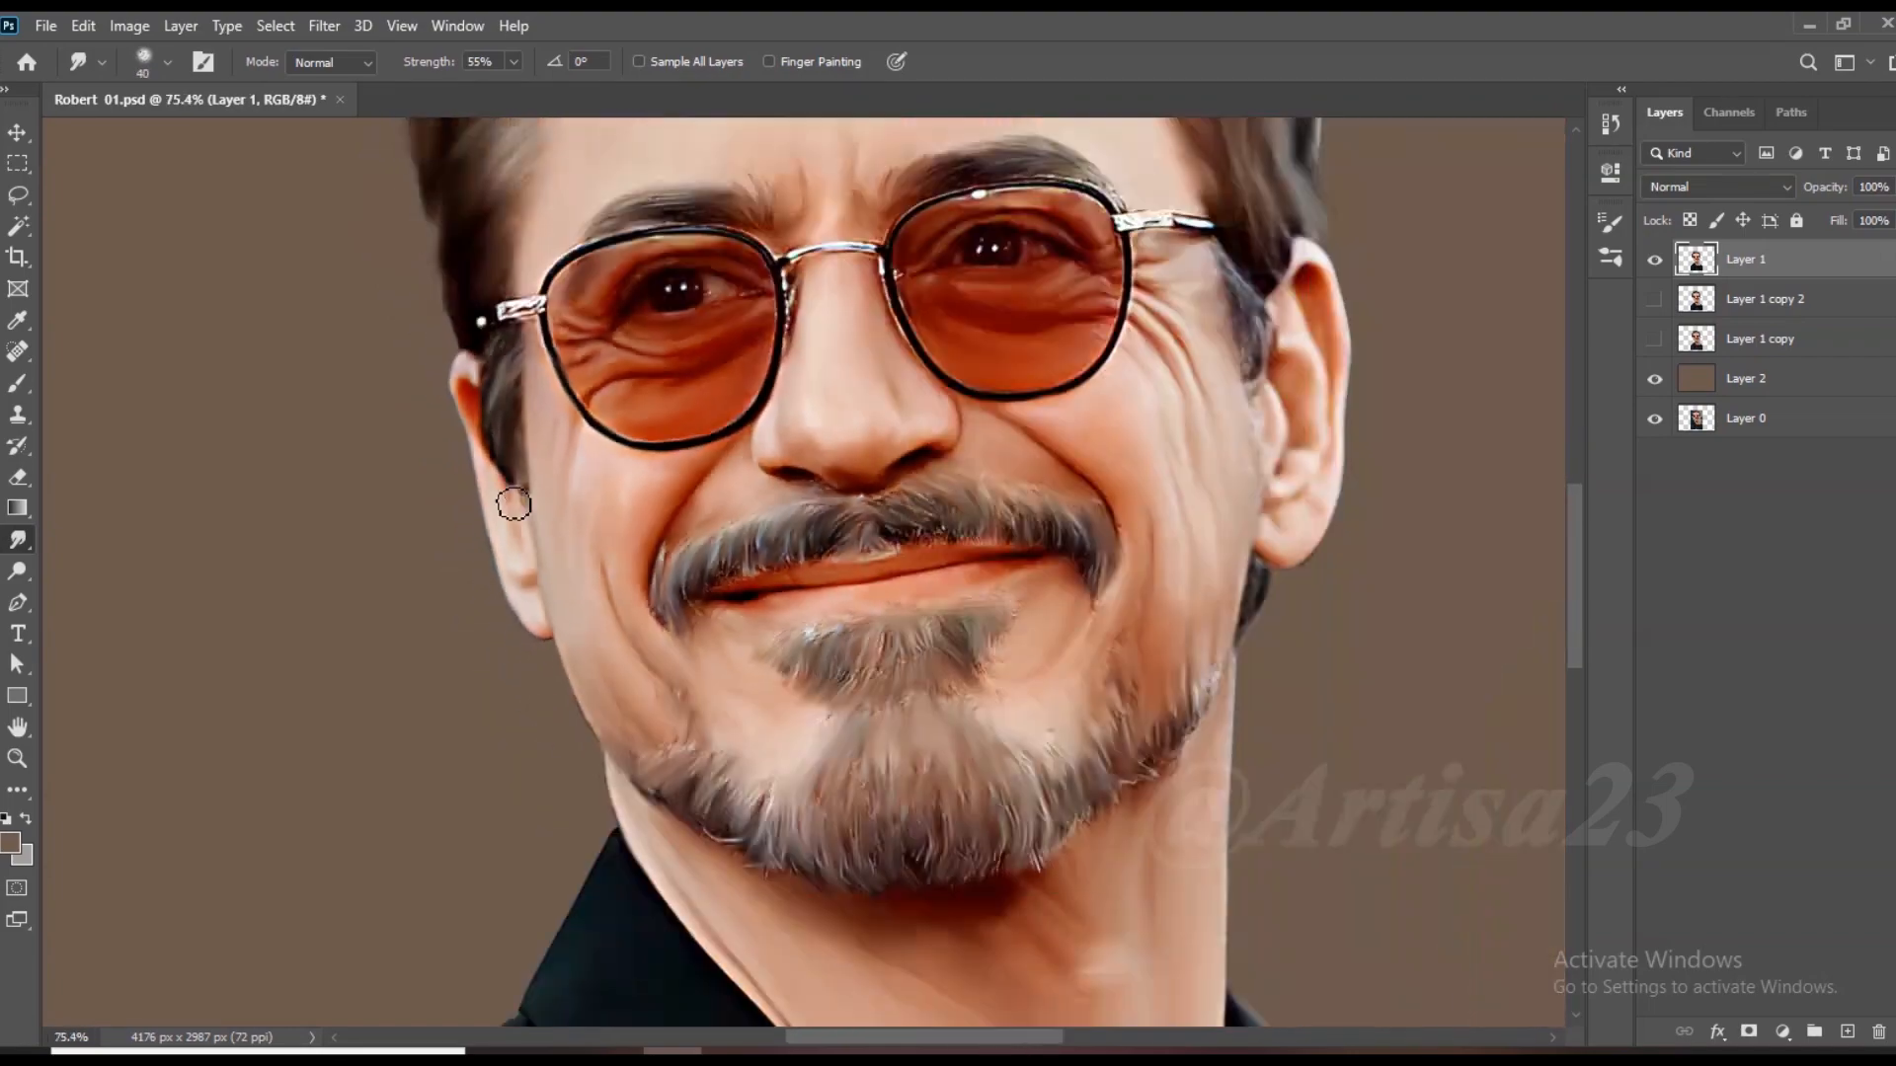
# Step: Smudge the right-hand sideburn below the glasses' arm into smooth grey hair with a 25 to 30 px brush
pyautogui.scroll(8, 1382, 365)
pyautogui.press('[')
pyautogui.scroll(-6, 1007, 458)
pyautogui.scroll(6, 987, 346)
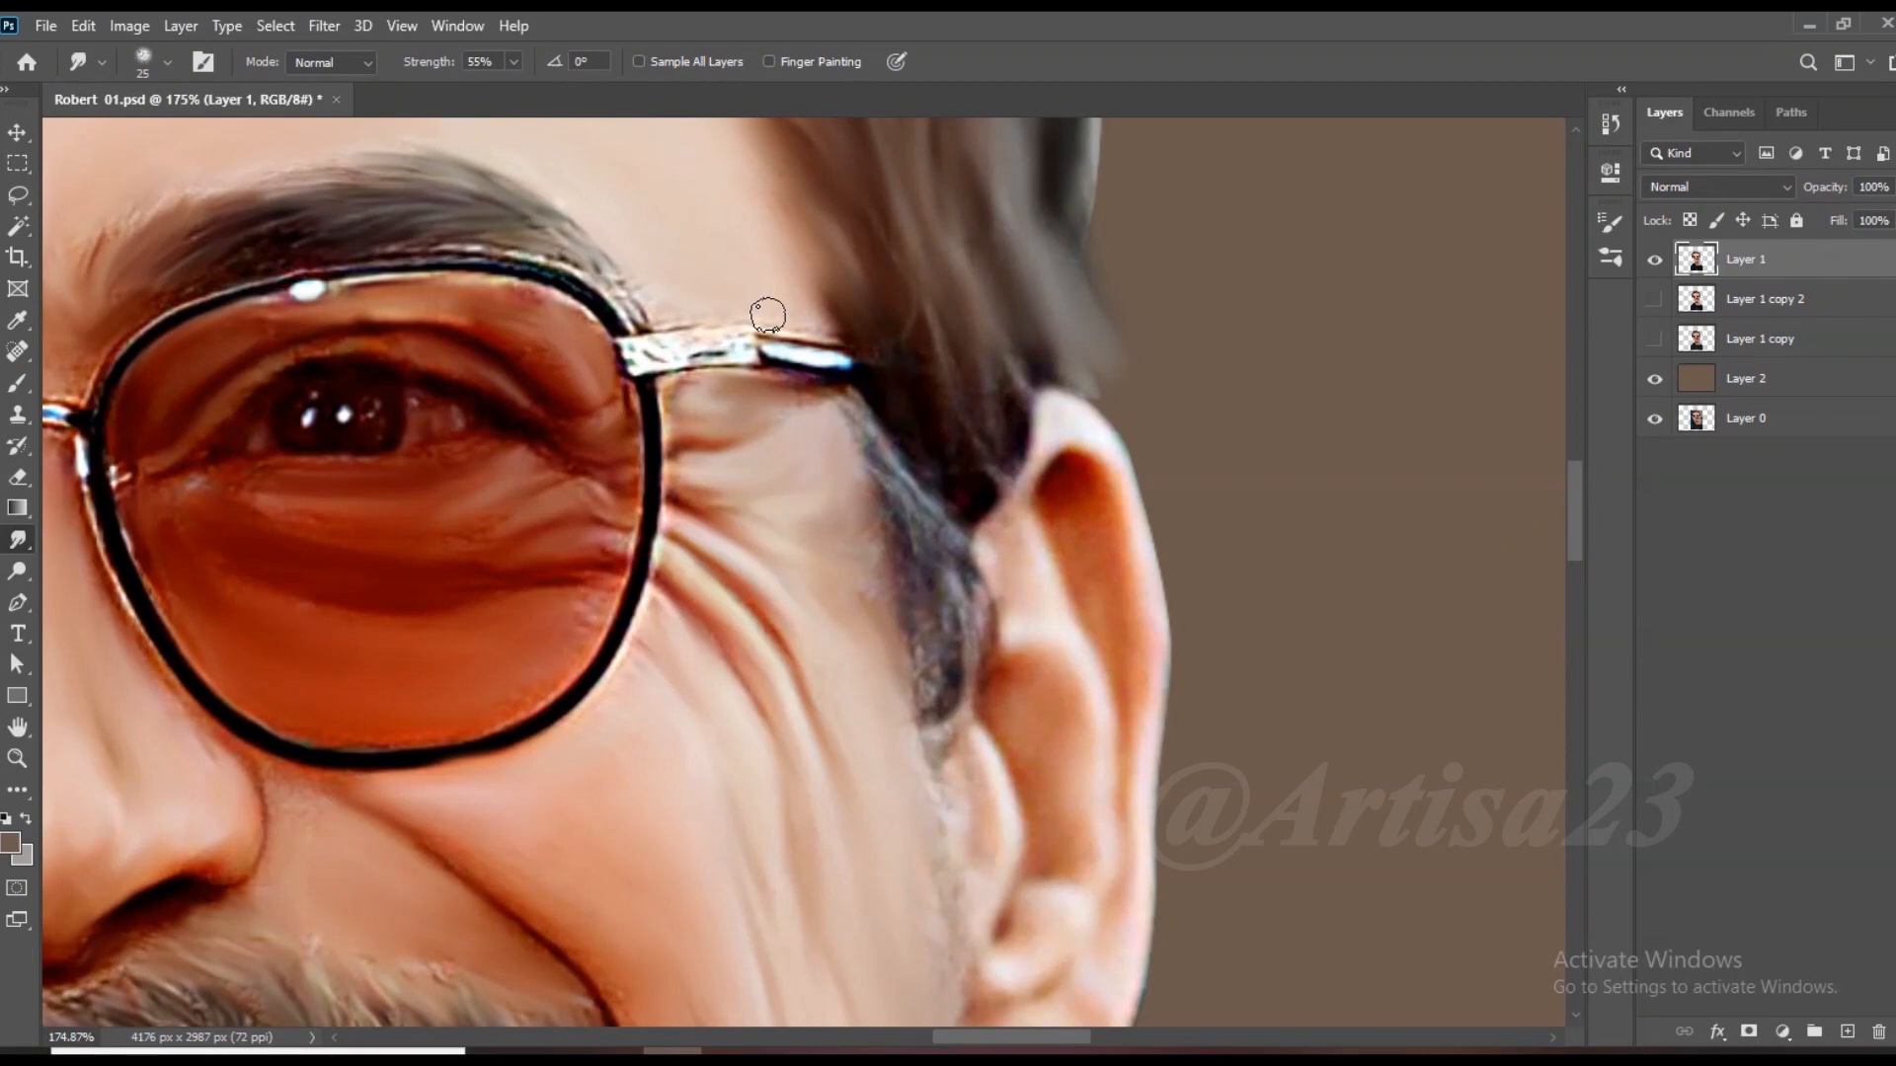
pyautogui.moveTo(929, 530); pyautogui.dragTo(957, 659)
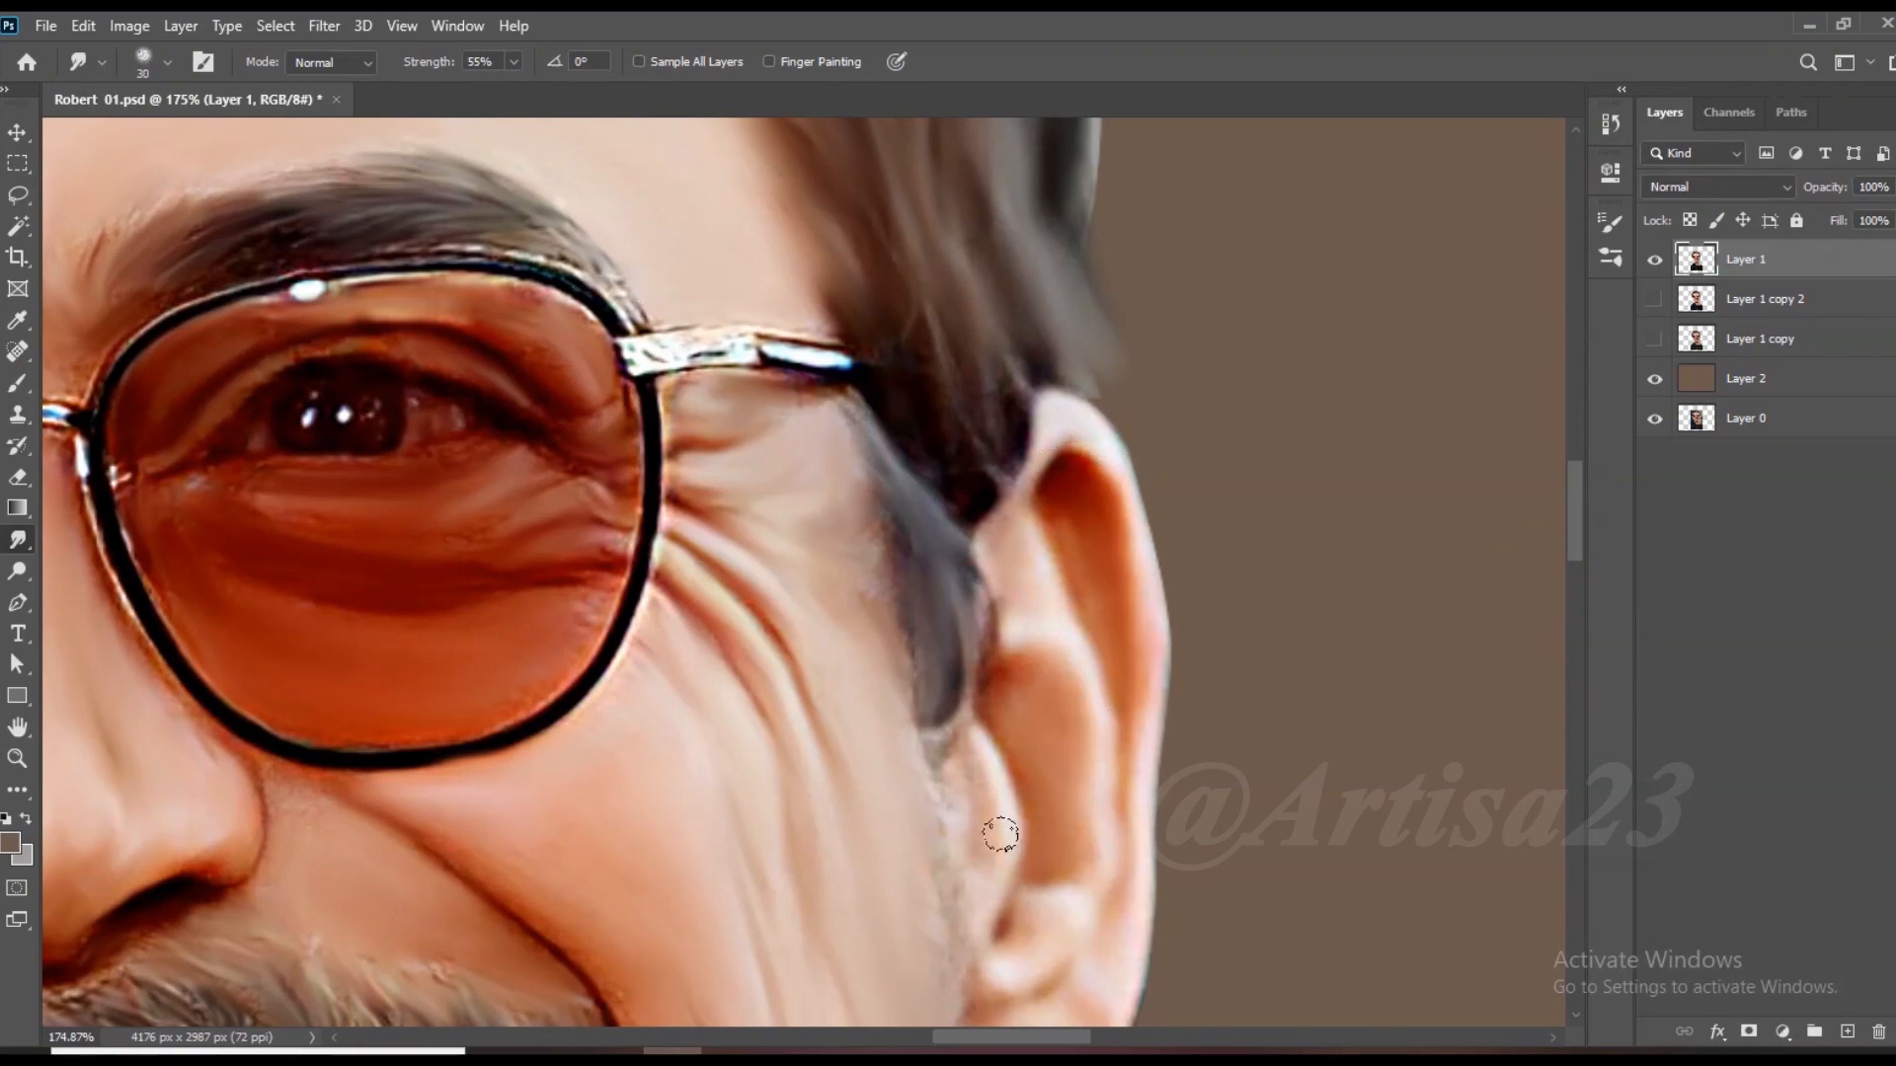
# Step: Smudge the right-hand ear, the skin beside it and the dark hair behind its lobe smooth with a 30 px brush
pyautogui.scroll(-6, 930, 911)
pyautogui.scroll(6, 955, 818)
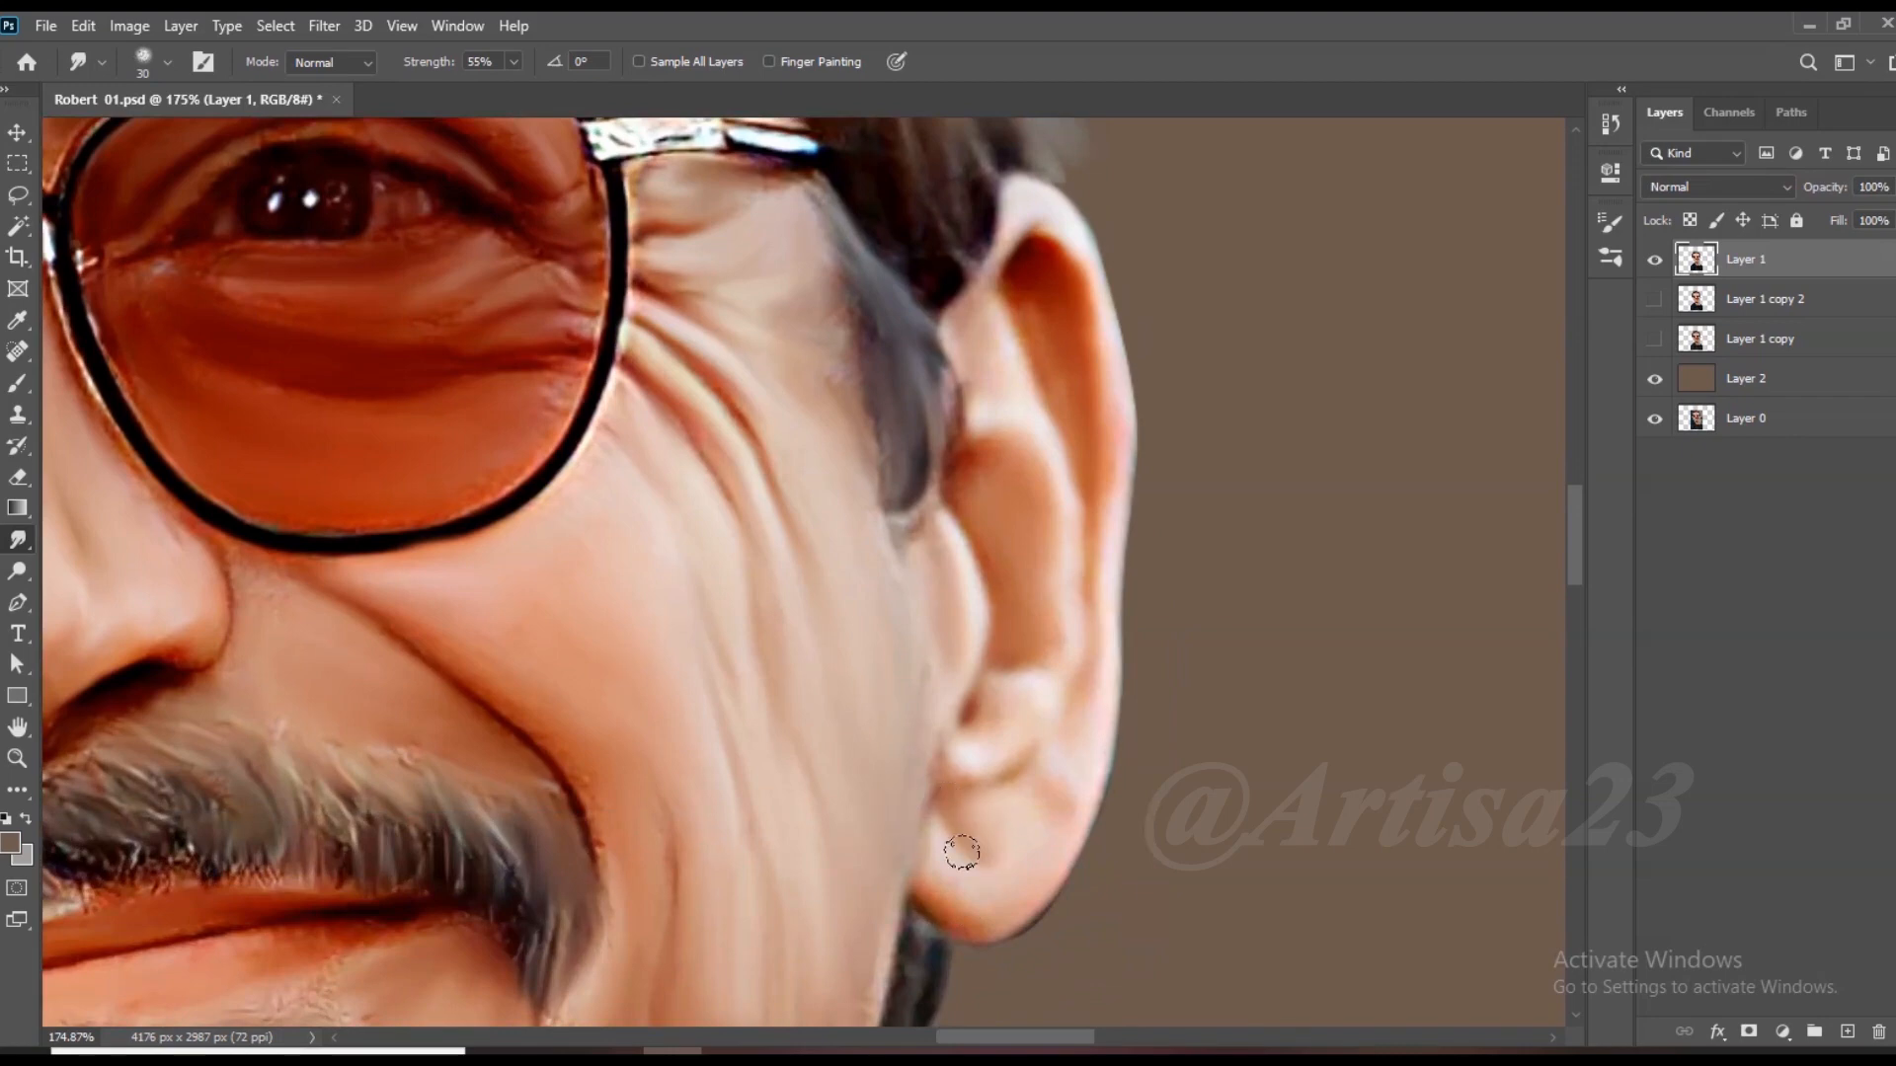
pyautogui.scroll(-3, 1000, 603)
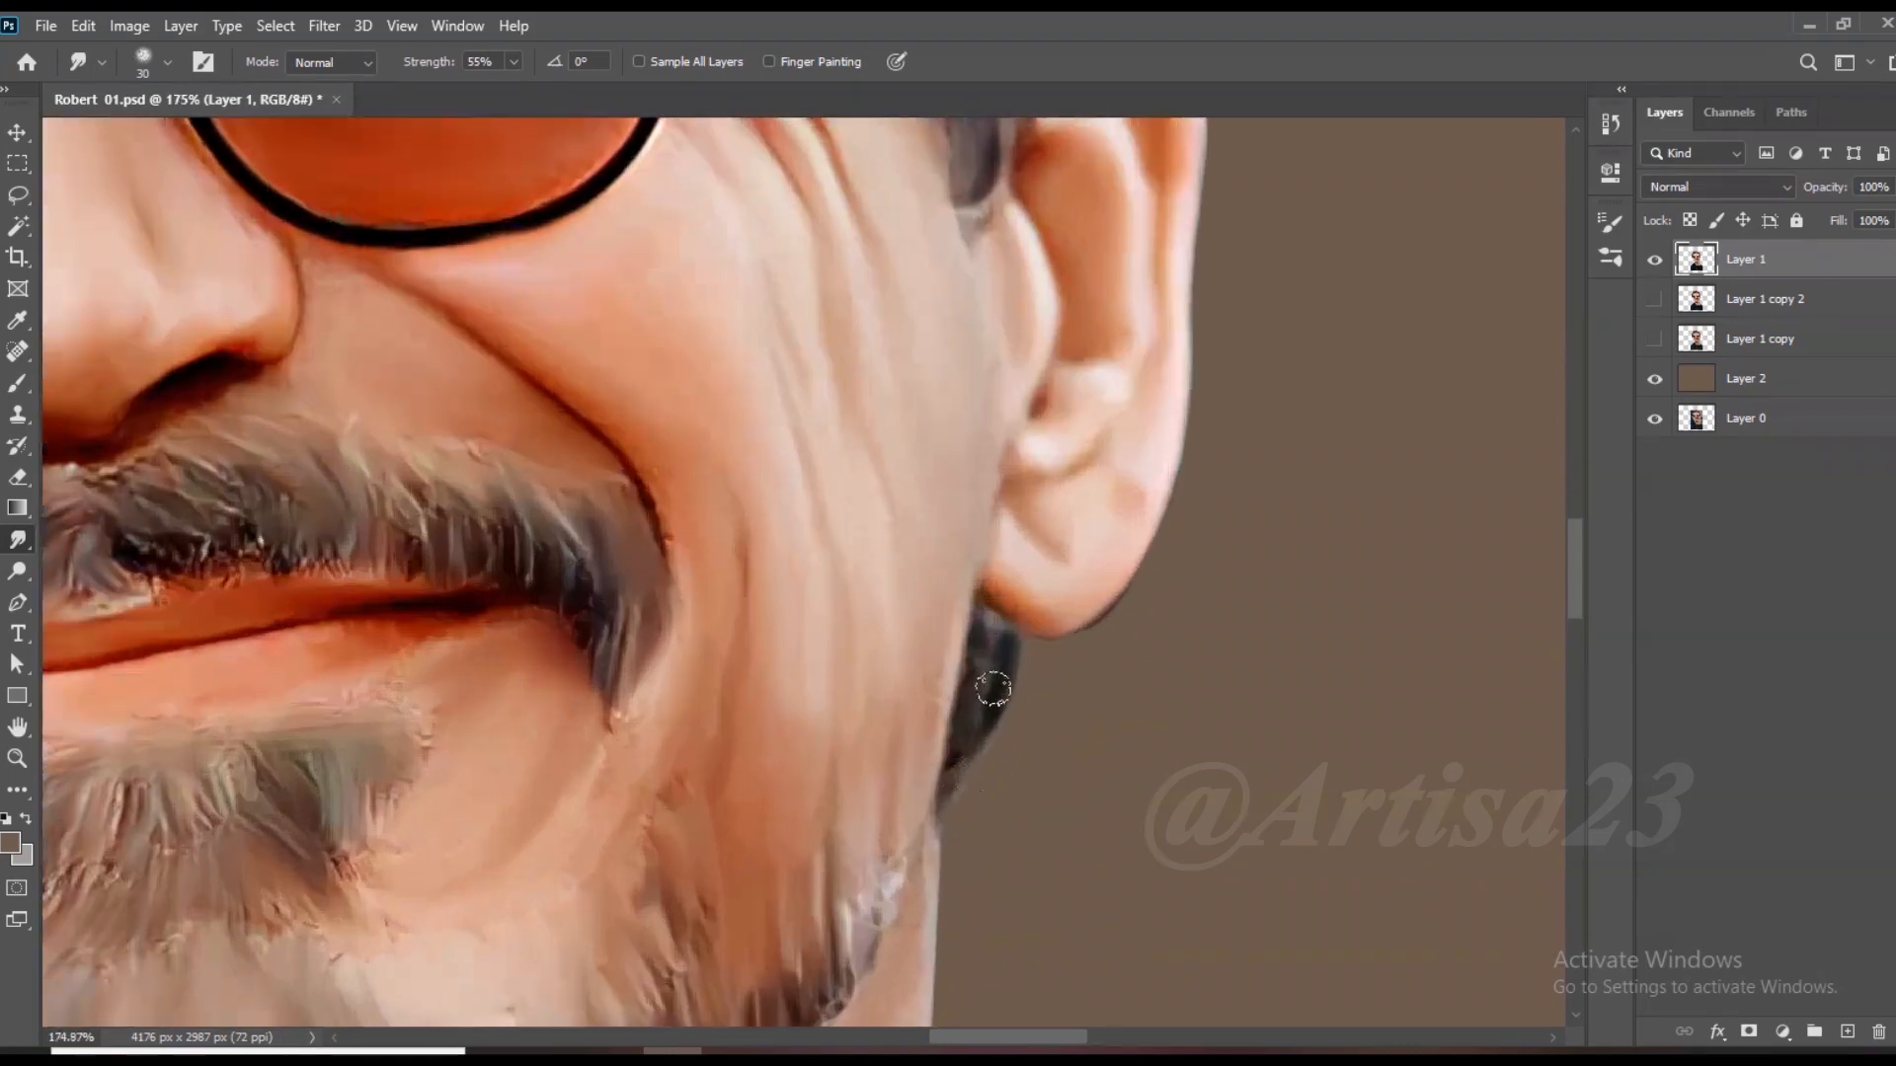
pyautogui.scroll(3, 937, 615)
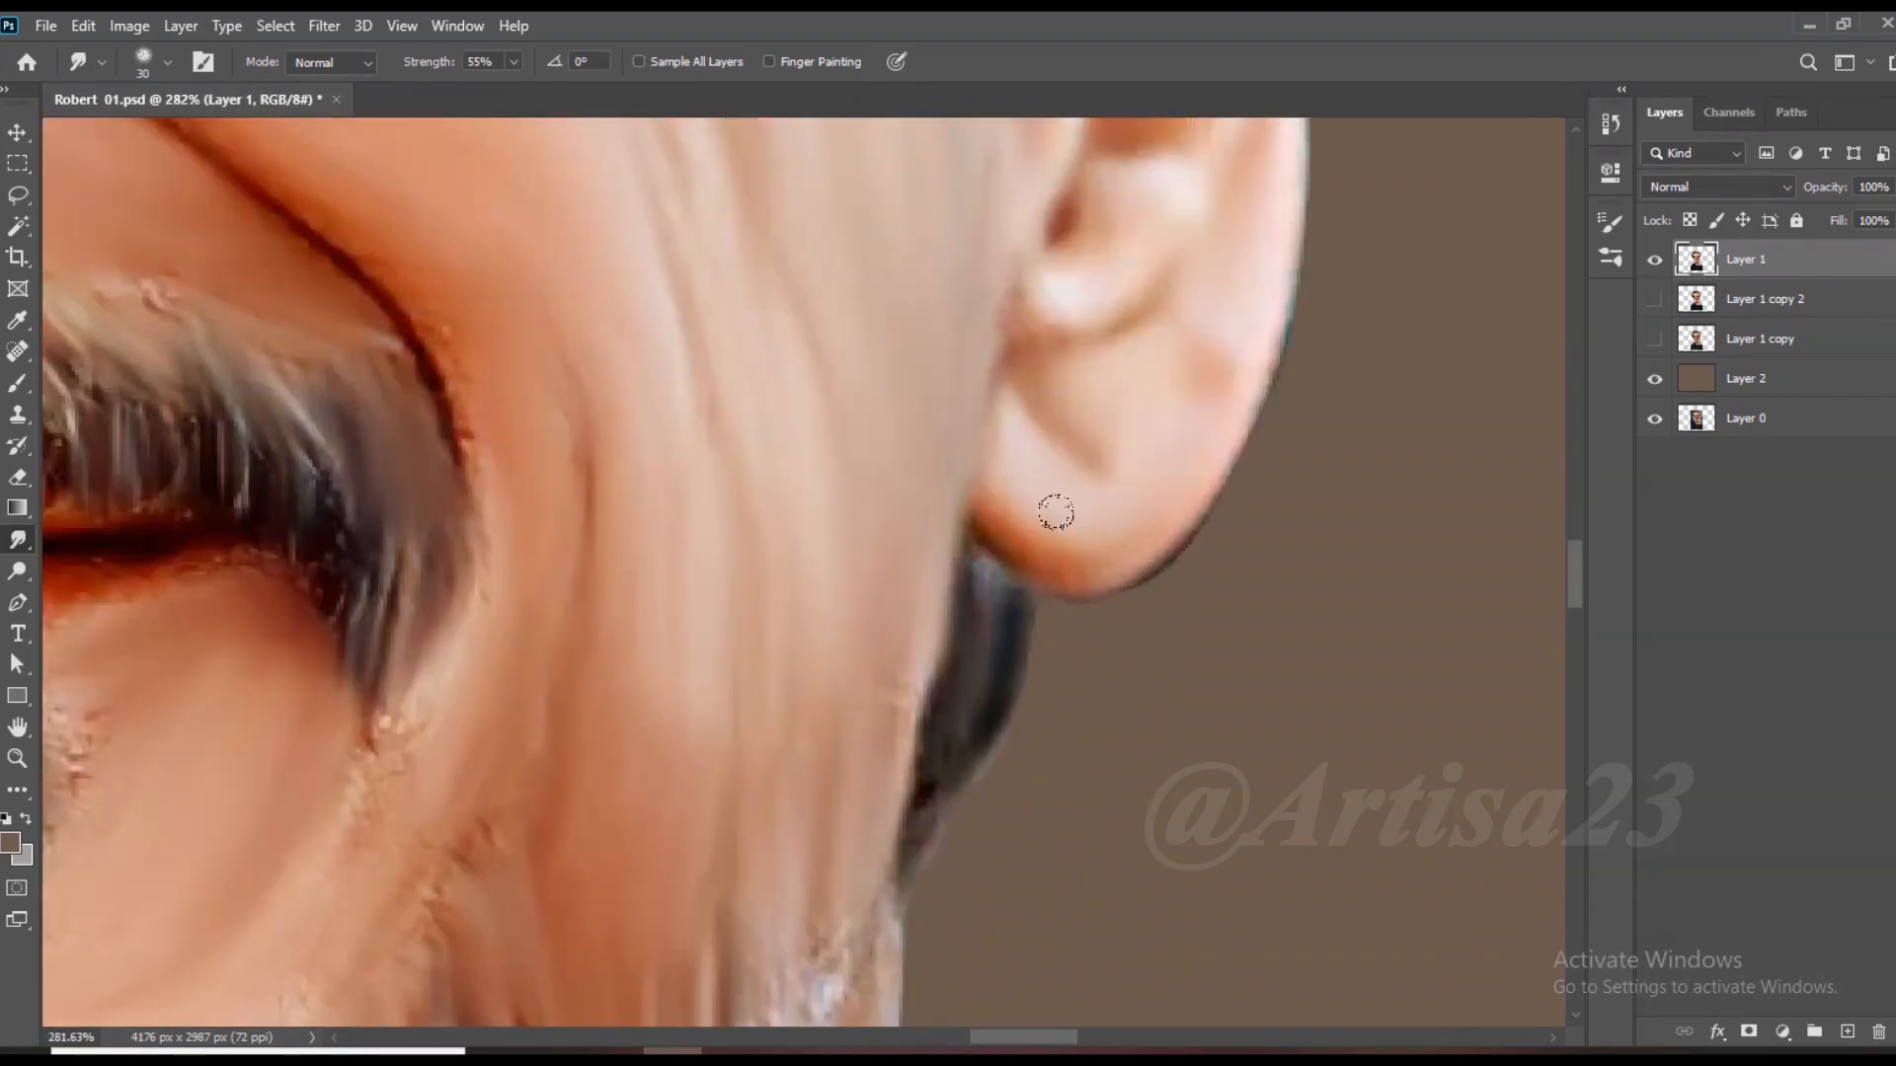
pyautogui.scroll(-3, 1106, 442)
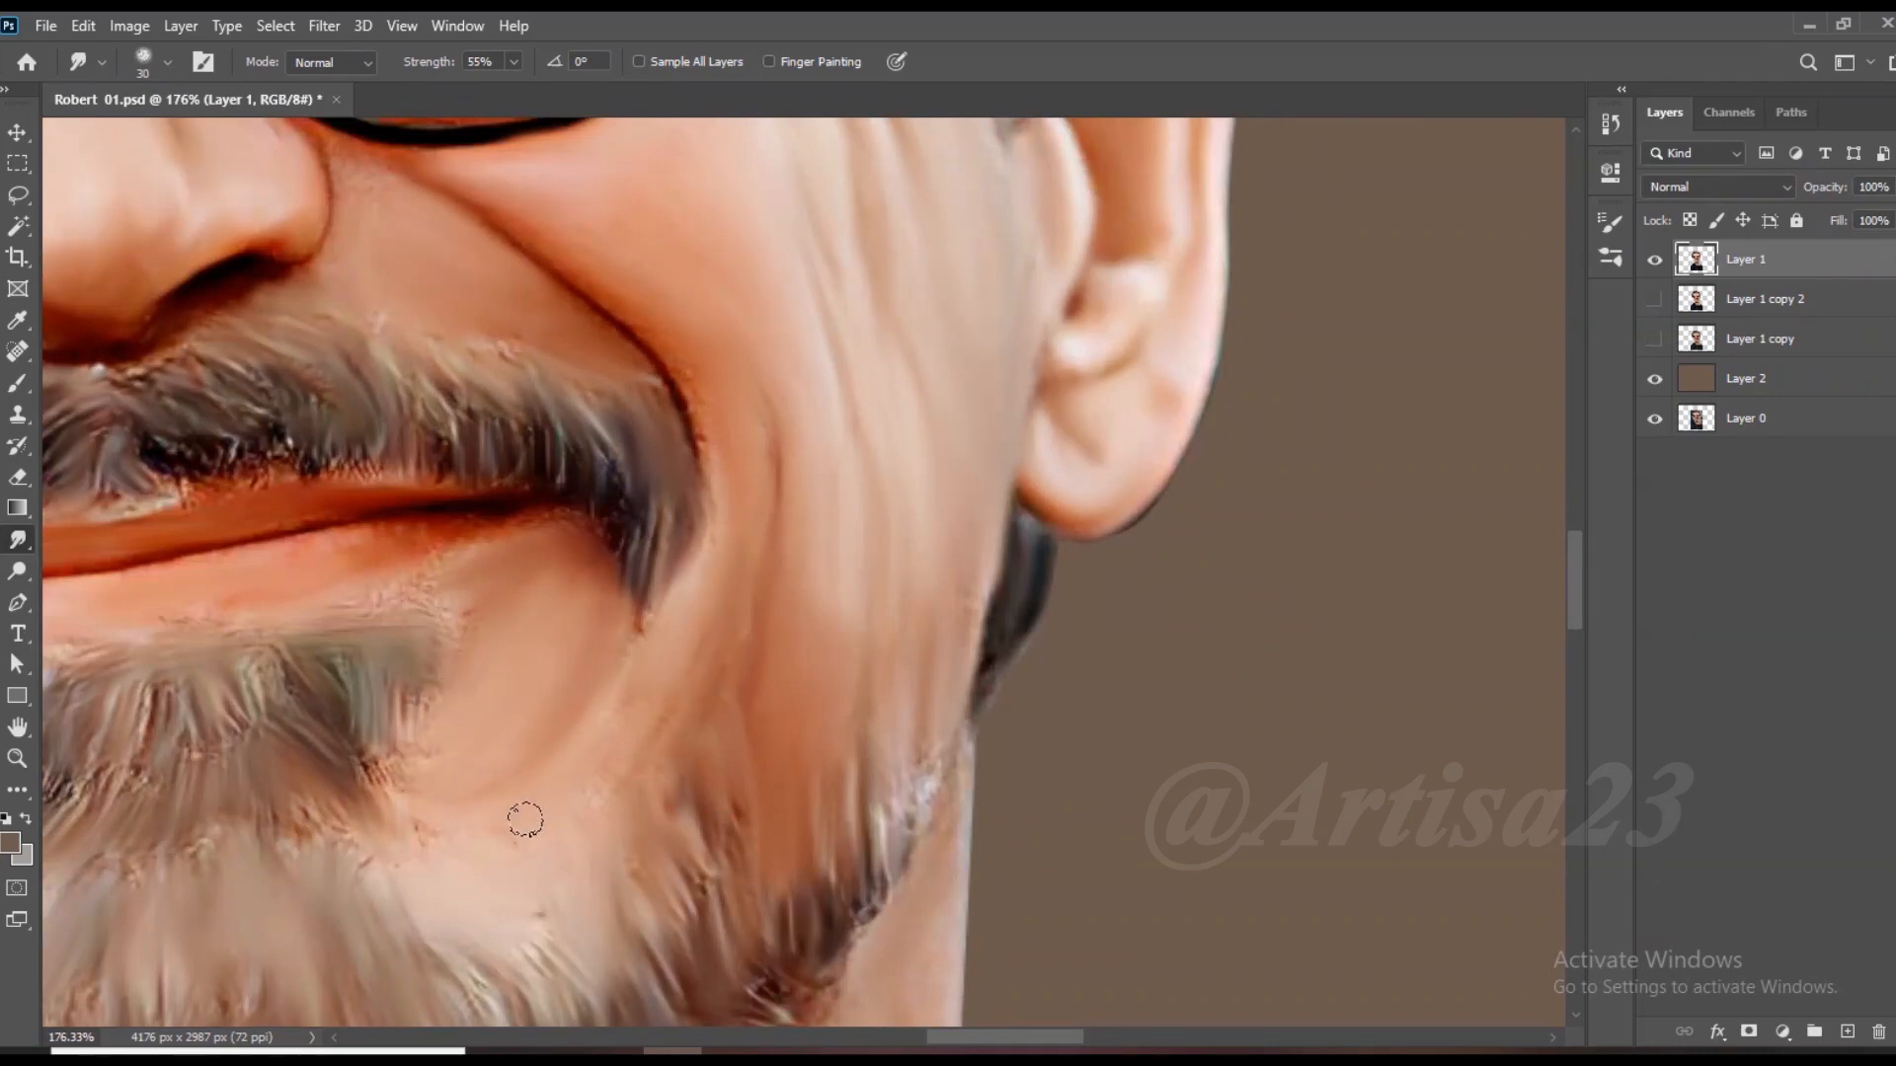
pyautogui.scroll(-5, 543, 812)
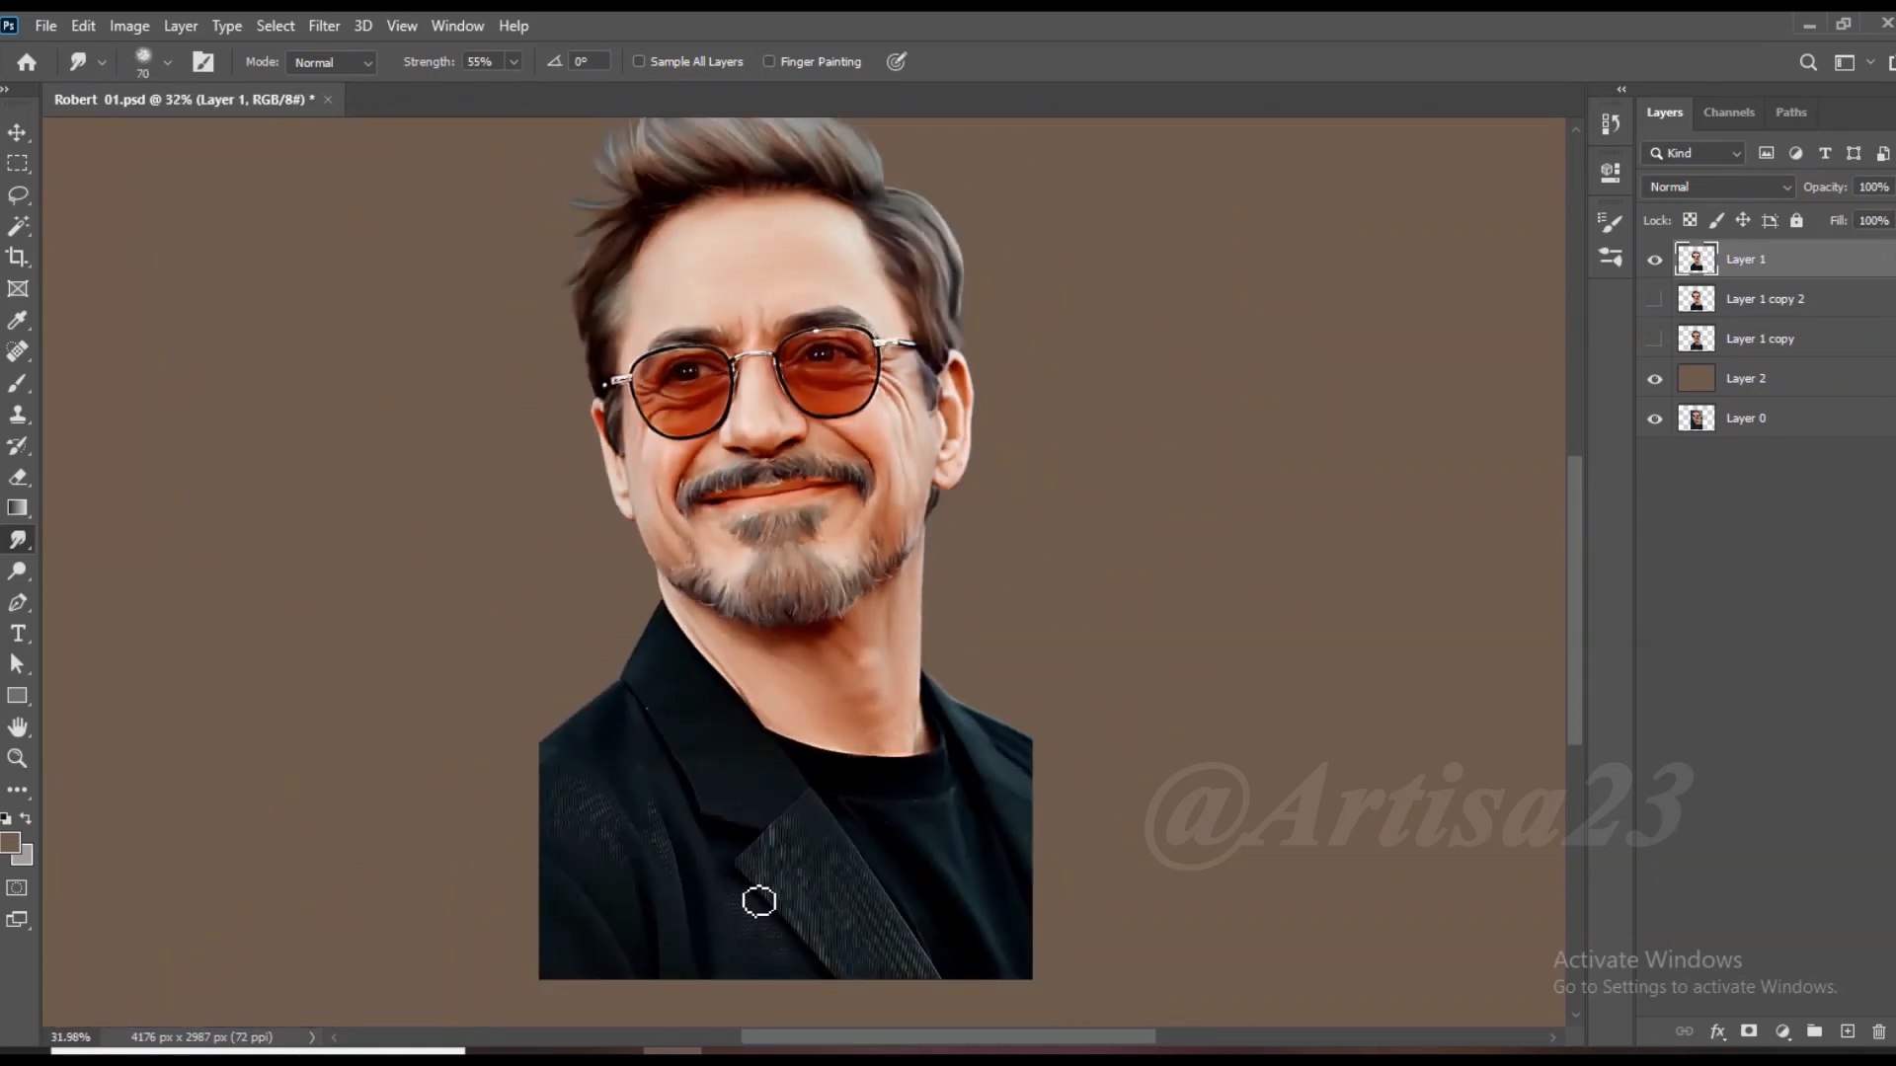
# Step: Smudge both jacket shoulders and the right-hand edge outward into the brown background with a 250 px brush
pyautogui.moveTo(445, 803); pyautogui.dragTo(410, 841)
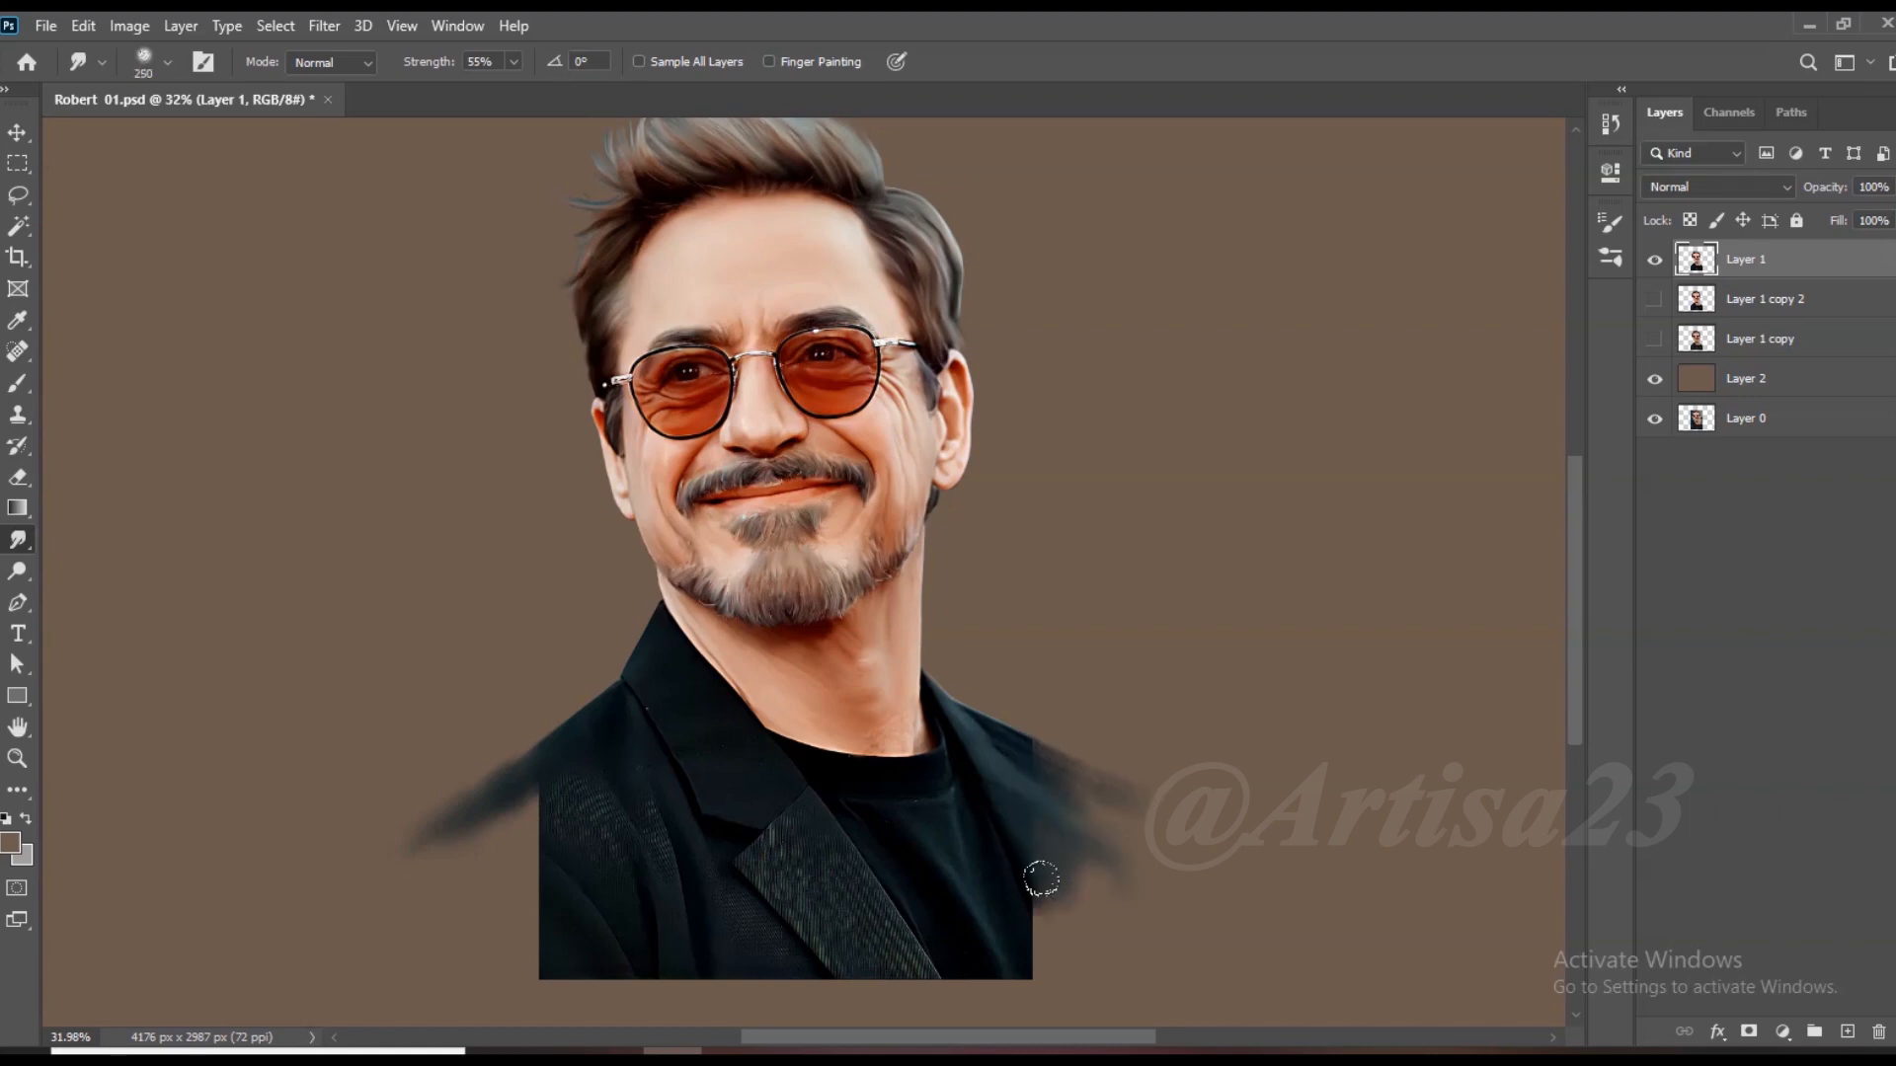
pyautogui.moveTo(1040, 877); pyautogui.dragTo(1038, 937)
pyautogui.scroll(3, 1063, 940)
pyautogui.scroll(-2, 1087, 816)
# Step: Smudge the jacket's cut-off bottom edge downward so it fades into the brown background
pyautogui.moveTo(753, 740); pyautogui.dragTo(908, 973)
pyautogui.moveTo(790, 854); pyautogui.dragTo(855, 964)
pyautogui.moveTo(733, 849); pyautogui.dragTo(790, 938)
pyautogui.moveTo(663, 841)
pyautogui.mouseDown()
pyautogui.moveTo(610, 863)
pyautogui.moveTo(581, 839)
pyautogui.moveTo(534, 936)
pyautogui.moveTo(439, 917)
pyautogui.moveTo(374, 772)
pyautogui.moveTo(408, 708)
pyautogui.moveTo(376, 640)
pyautogui.moveTo(367, 758)
pyautogui.moveTo(321, 728)
pyautogui.moveTo(400, 813)
pyautogui.moveTo(331, 853)
pyautogui.moveTo(374, 765)
pyautogui.moveTo(408, 808)
pyautogui.moveTo(266, 715)
pyautogui.moveTo(300, 699)
pyautogui.moveTo(284, 724)
pyautogui.moveTo(294, 695)
pyautogui.moveTo(201, 821)
pyautogui.moveTo(249, 770)
pyautogui.moveTo(400, 893)
pyautogui.moveTo(618, 888)
pyautogui.moveTo(683, 916)
pyautogui.mouseUp()
# Step: Smudge the jacket collar and the neck skin above the T-shirt smooth, reducing the brush from 100 to 45 px
pyautogui.scroll(-2, 390, 763)
pyautogui.press('[')
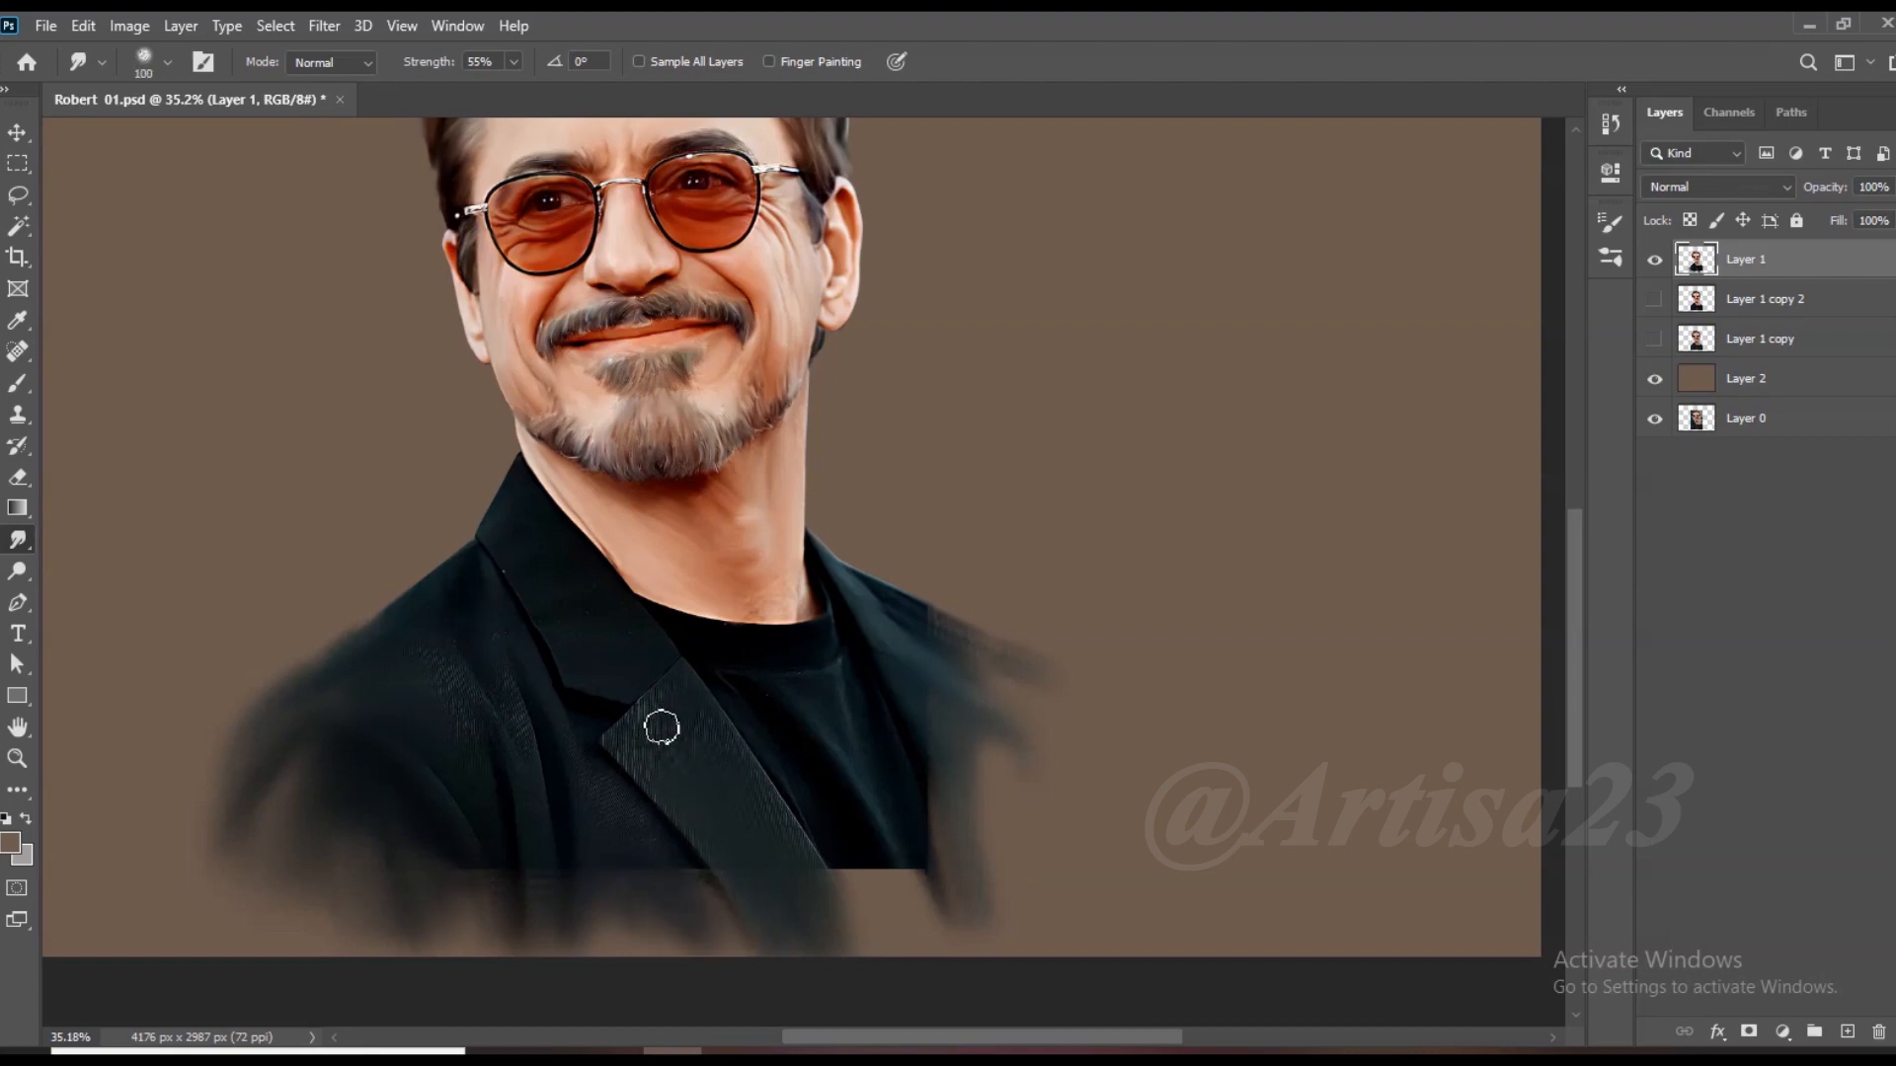
pyautogui.scroll(4, 662, 728)
pyautogui.scroll(1, 626, 700)
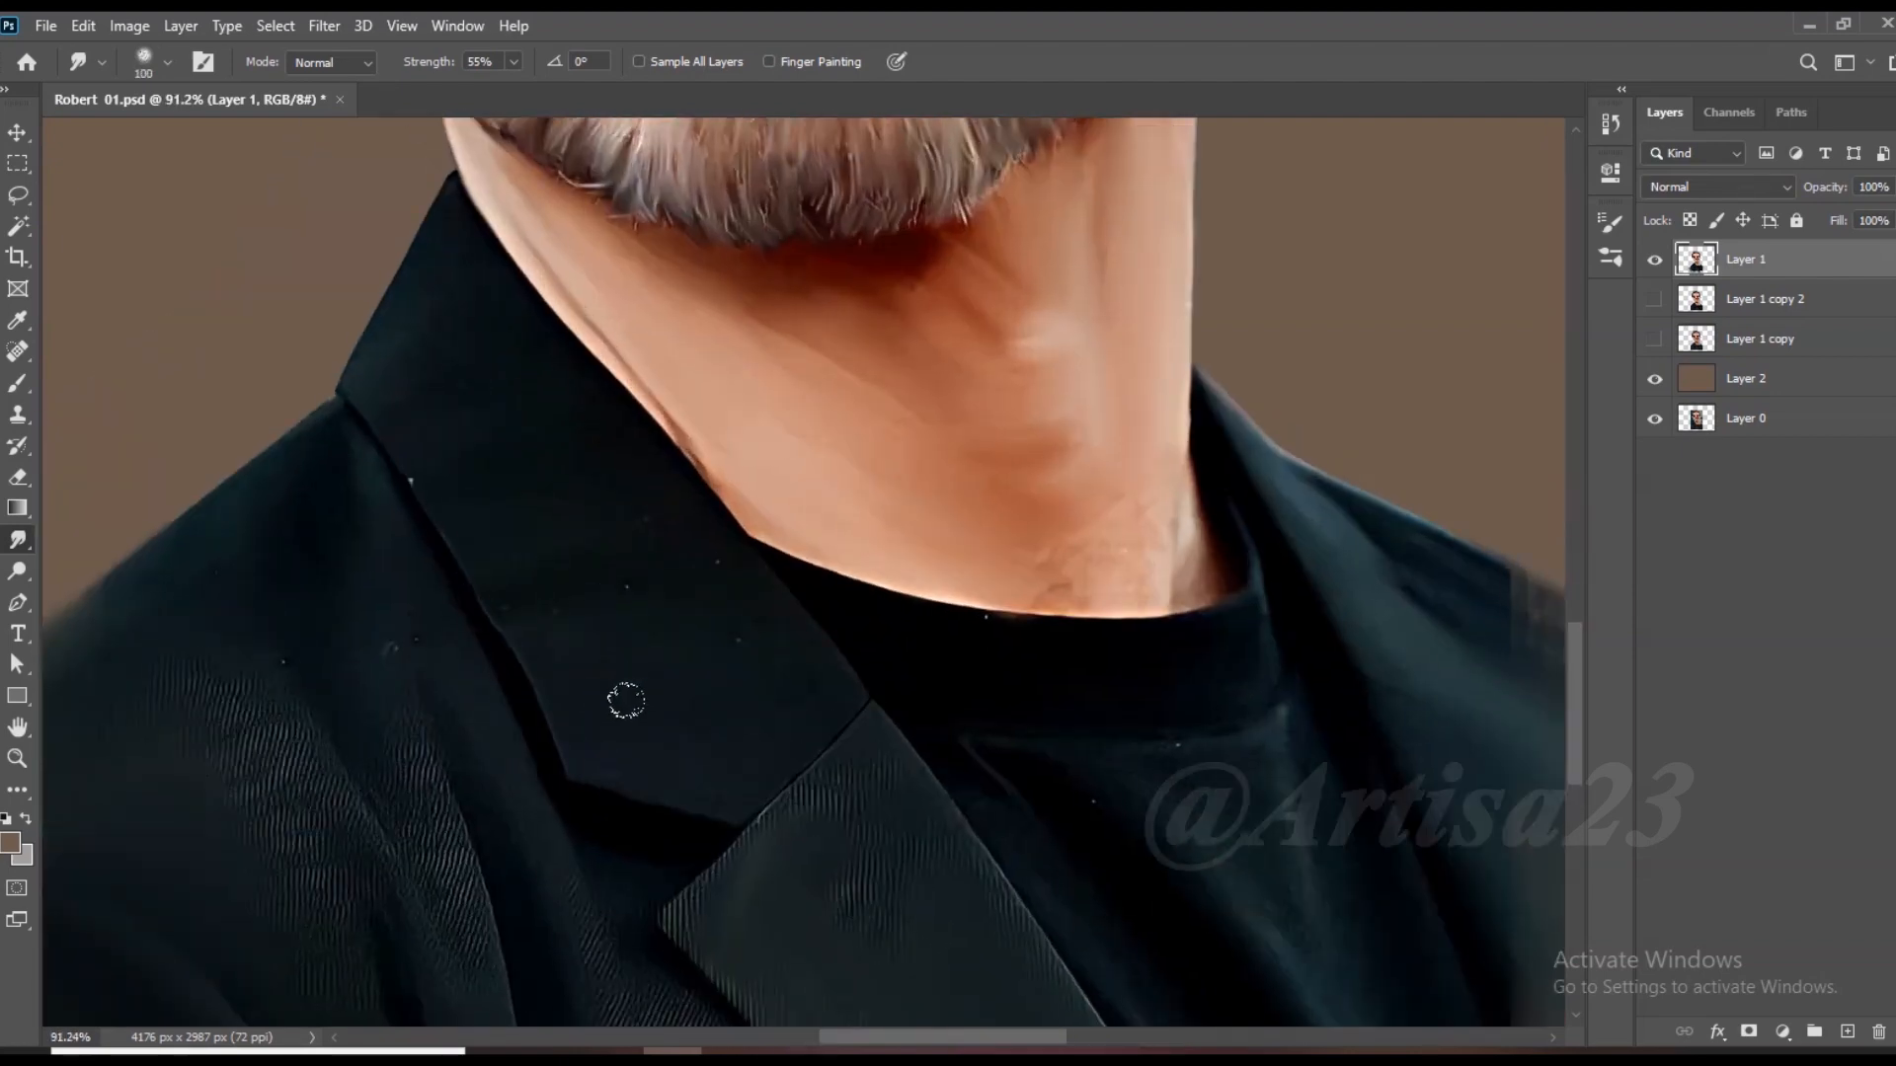
pyautogui.scroll(2, 1015, 689)
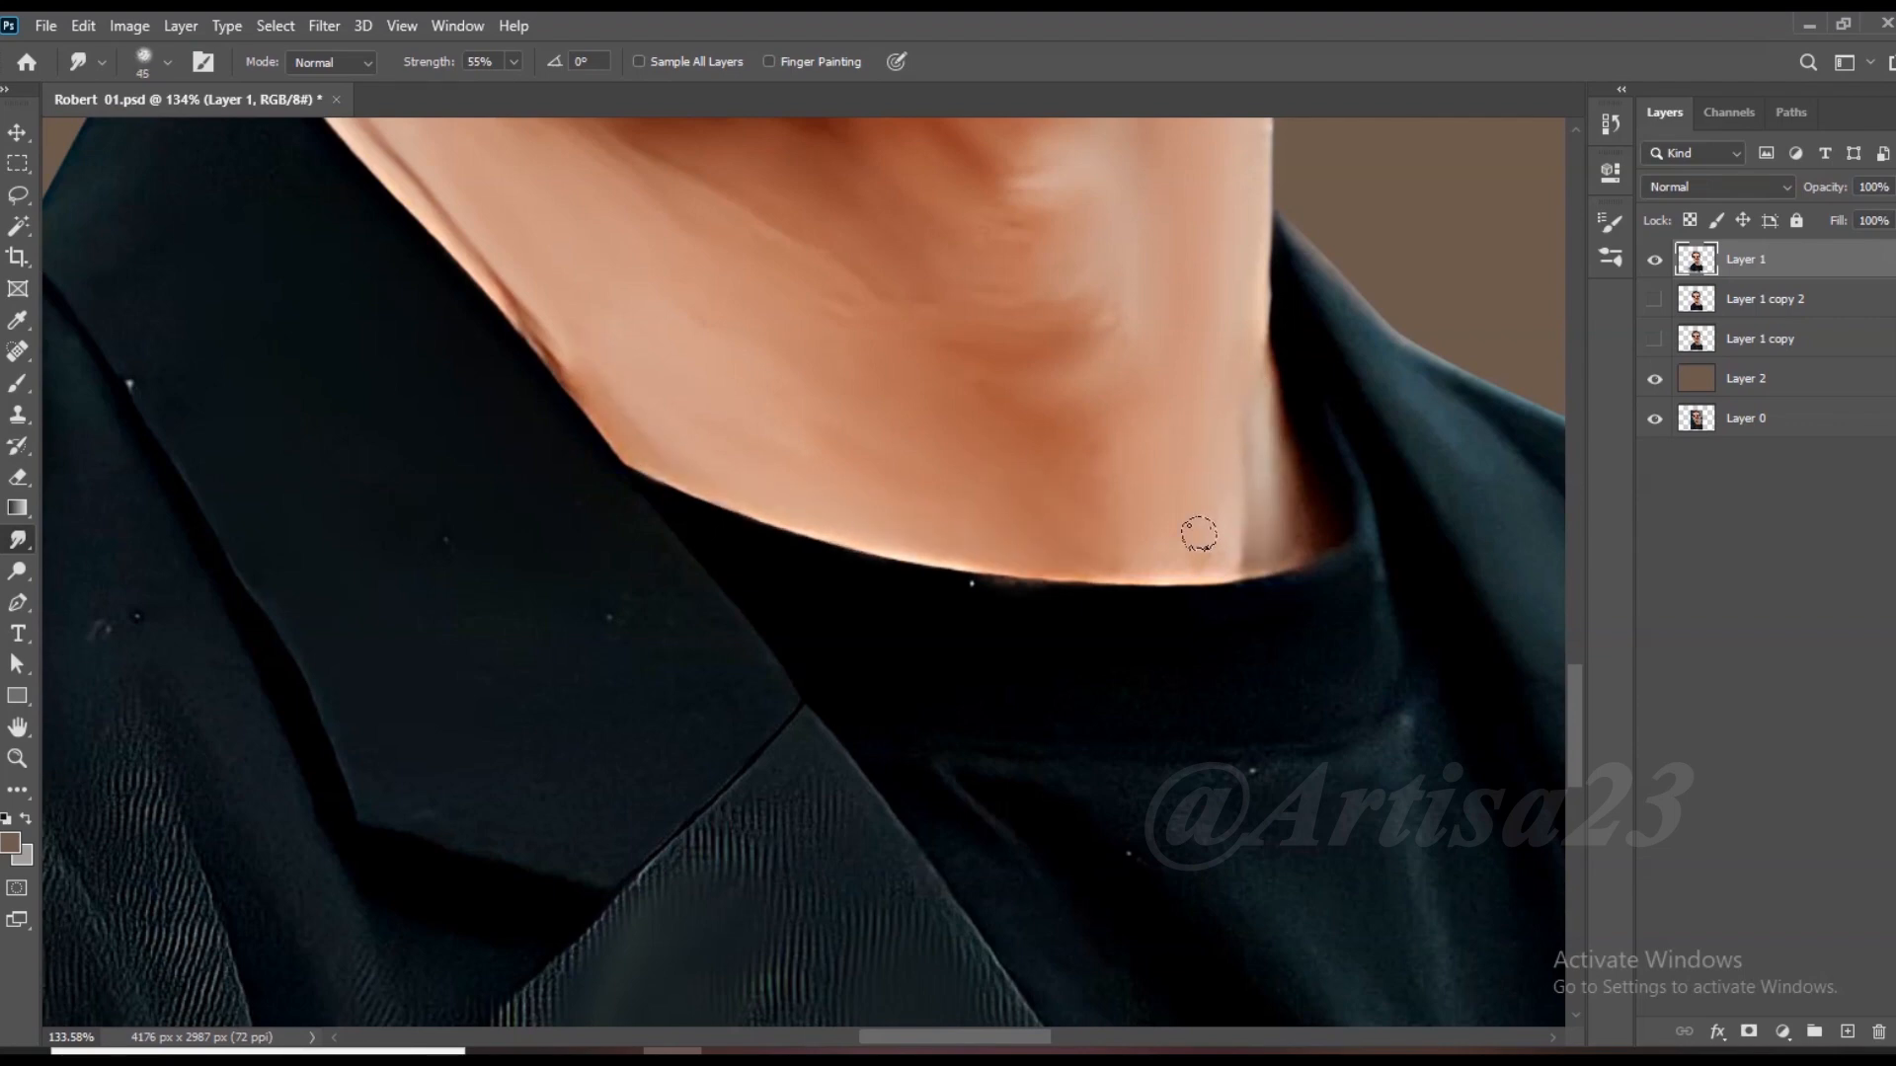
# Step: Smudge the specks and fabric texture of the black T-shirt and jacket smooth, enlarging the brush from 60 to 125 px
pyautogui.scroll(-6, 1102, 782)
pyautogui.scroll(3, 1104, 787)
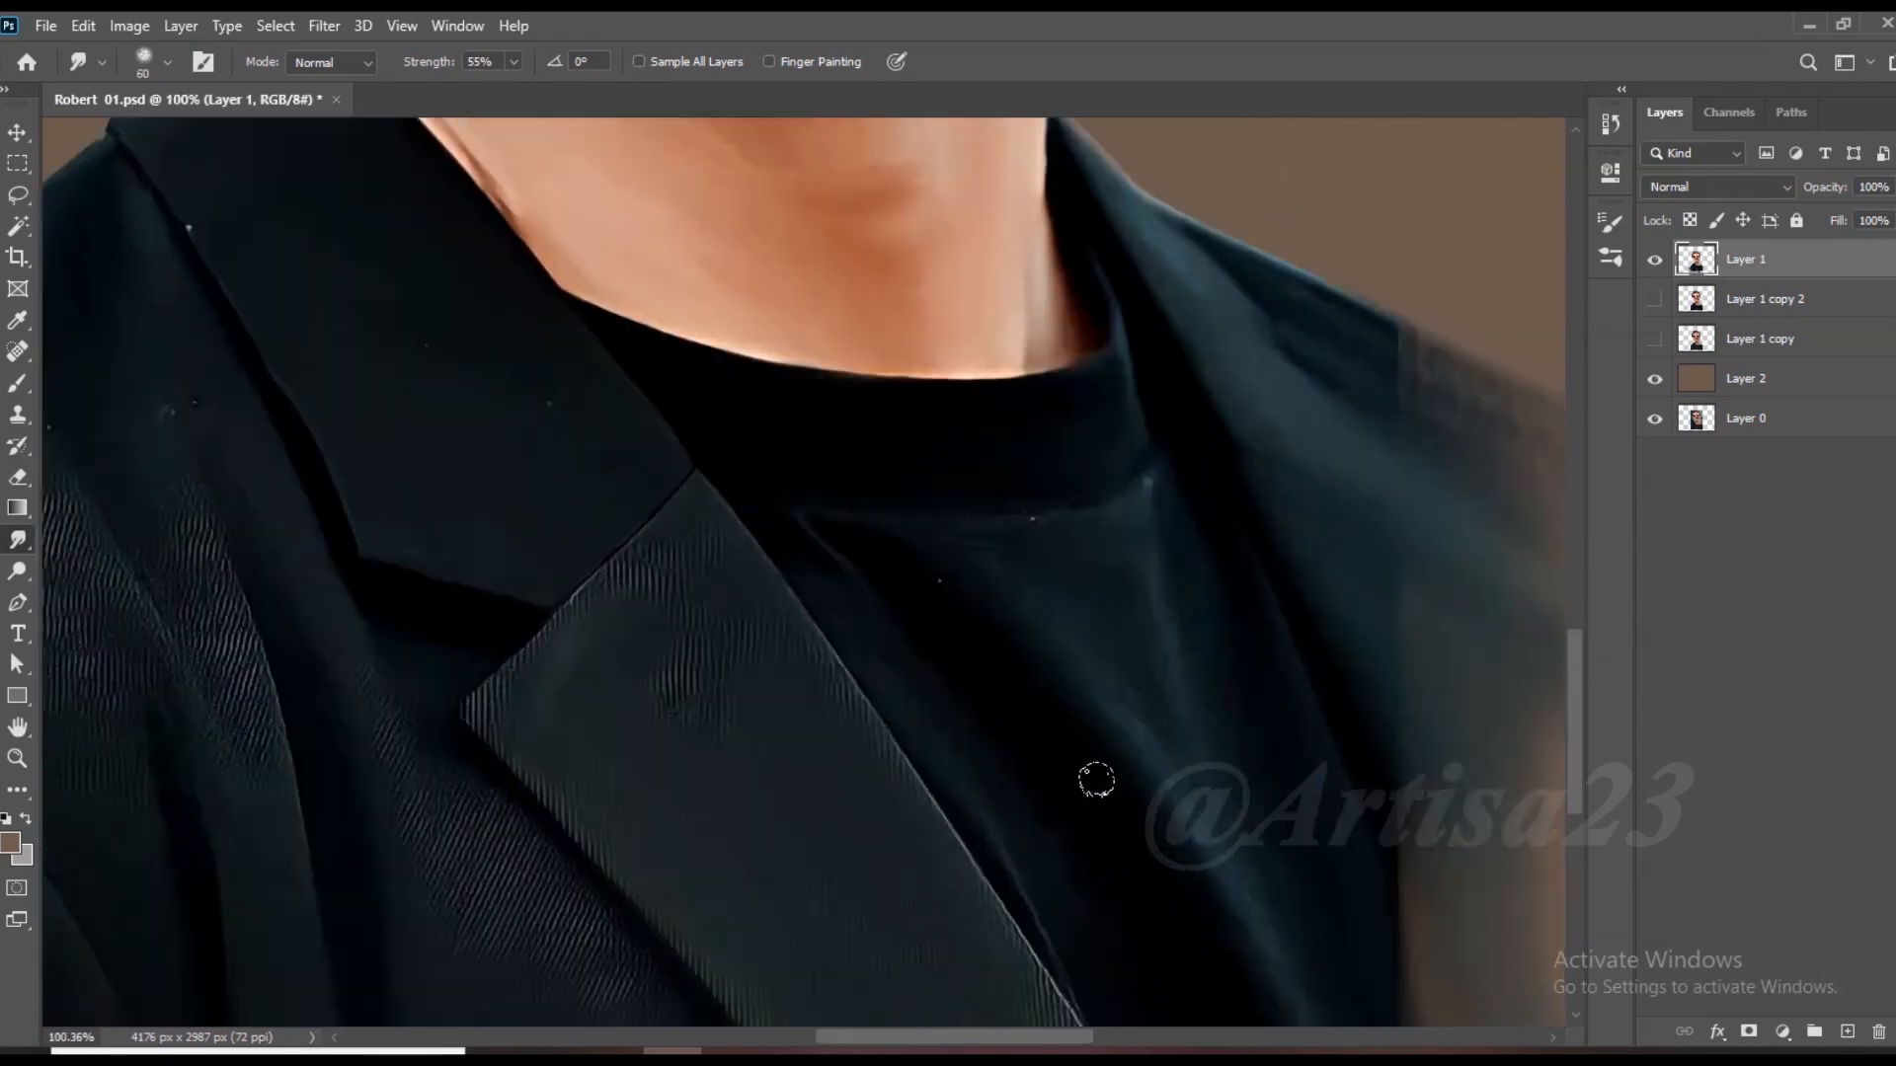
pyautogui.scroll(-4, 1143, 511)
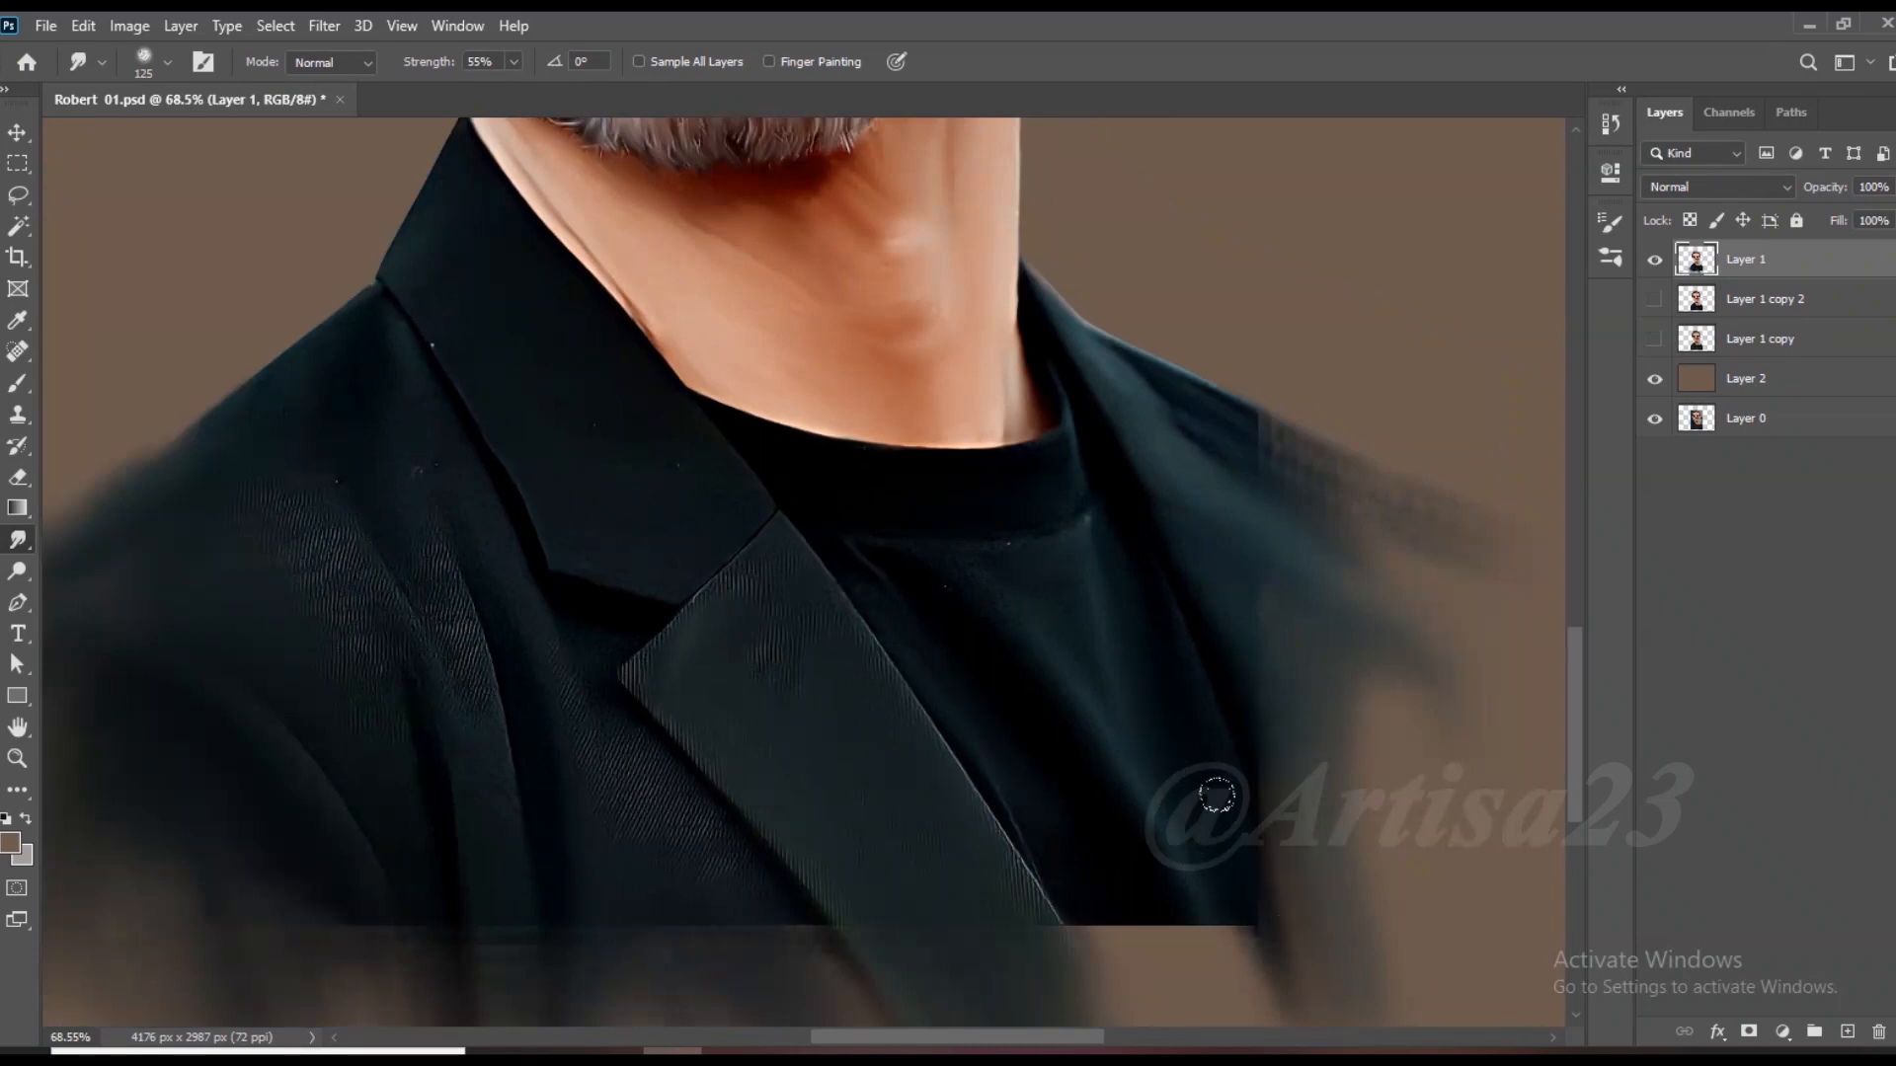
pyautogui.scroll(3, 1135, 879)
pyautogui.scroll(3, 918, 740)
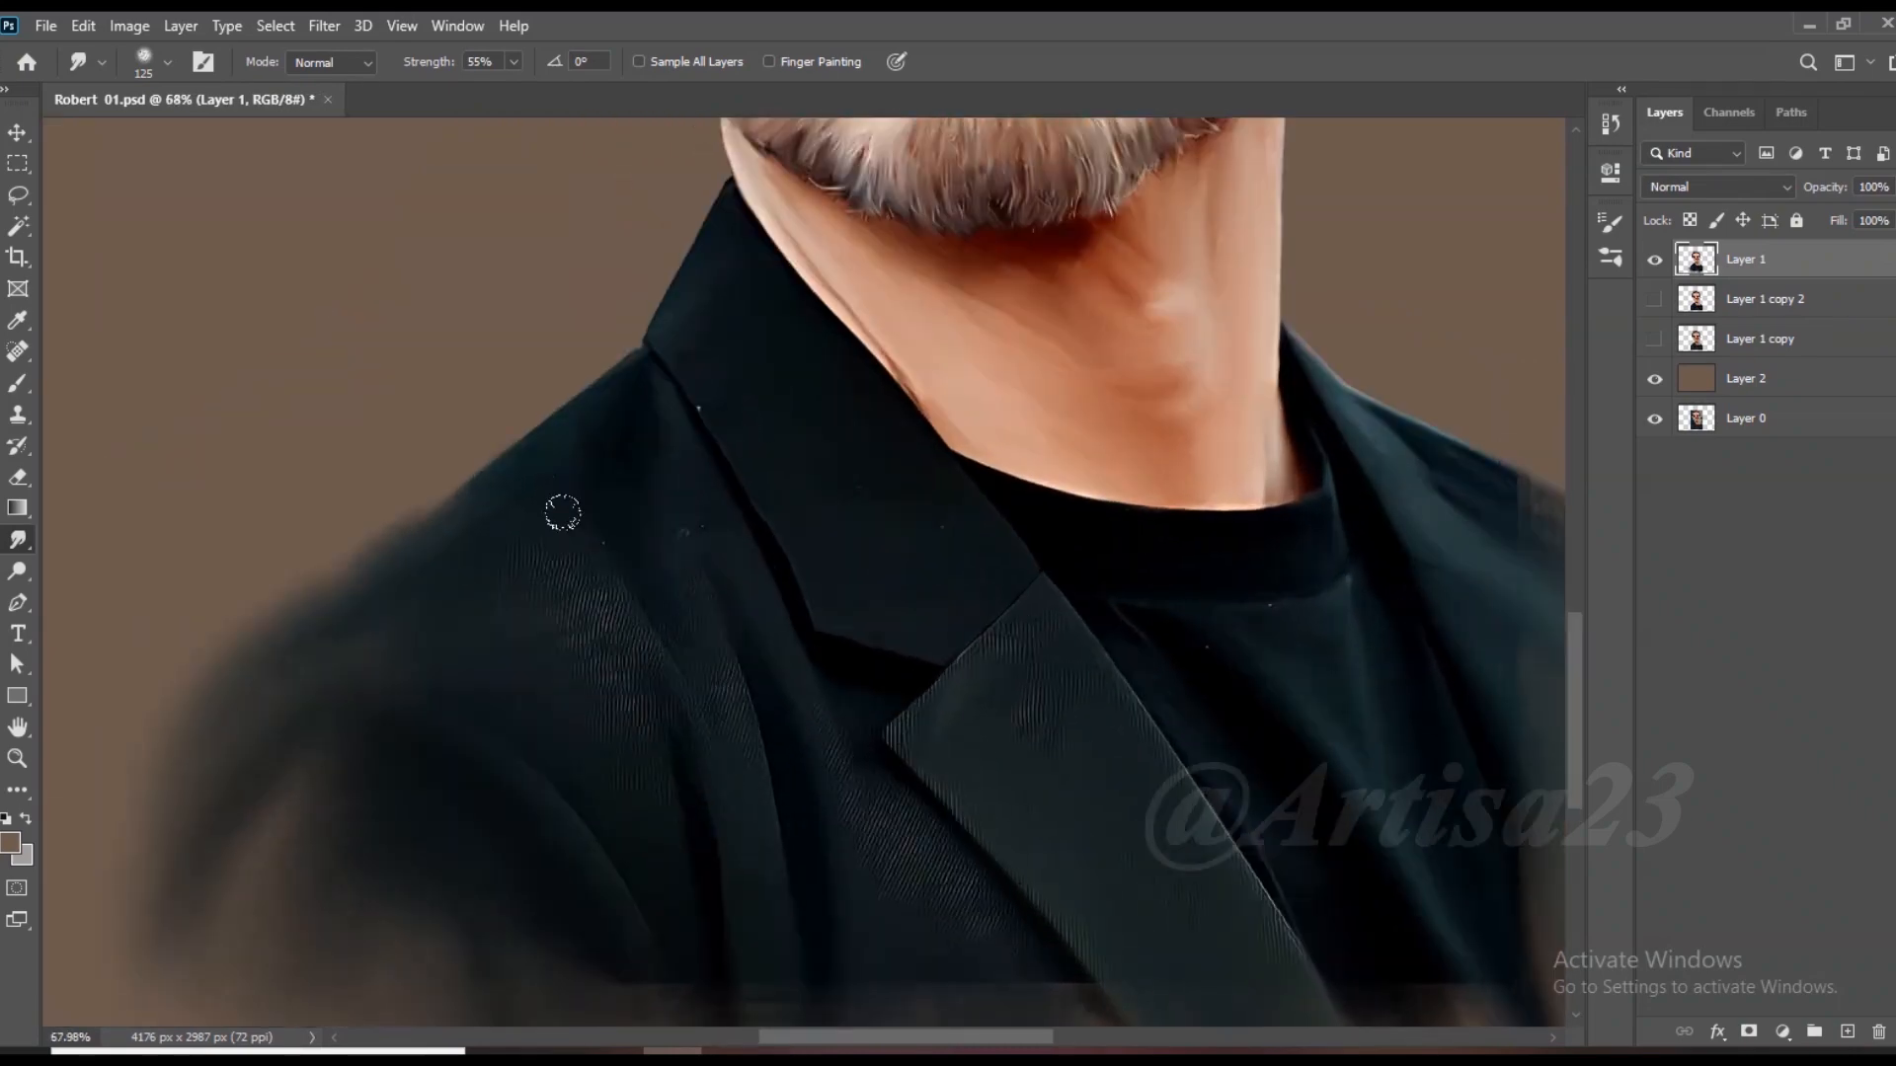
# Step: Smudge the lower jacket, lapel and remaining straight bottom edge downward into the background with a brush larger than 125 px
pyautogui.scroll(-3, 839, 770)
pyautogui.scroll(-3, 888, 721)
pyautogui.press(']')
pyautogui.press(']')
pyautogui.press(']')
pyautogui.press(']')
pyautogui.moveTo(939, 852); pyautogui.dragTo(972, 918)
pyautogui.moveTo(814, 878); pyautogui.dragTo(869, 913)
pyautogui.moveTo(730, 854); pyautogui.dragTo(721, 918)
pyautogui.moveTo(654, 858); pyautogui.dragTo(676, 918)
# Step: Smudge the left-hand sleeve and lower jacket corner into the brown background, enlarging the brush to 300 px
pyautogui.moveTo(420, 693)
pyautogui.mouseDown()
pyautogui.moveTo(363, 801)
pyautogui.moveTo(370, 839)
pyautogui.mouseUp()
pyautogui.moveTo(434, 765); pyautogui.dragTo(425, 864)
pyautogui.press(']')
pyautogui.moveTo(498, 720)
pyautogui.mouseDown()
pyautogui.moveTo(474, 876)
pyautogui.moveTo(619, 885)
pyautogui.mouseUp()
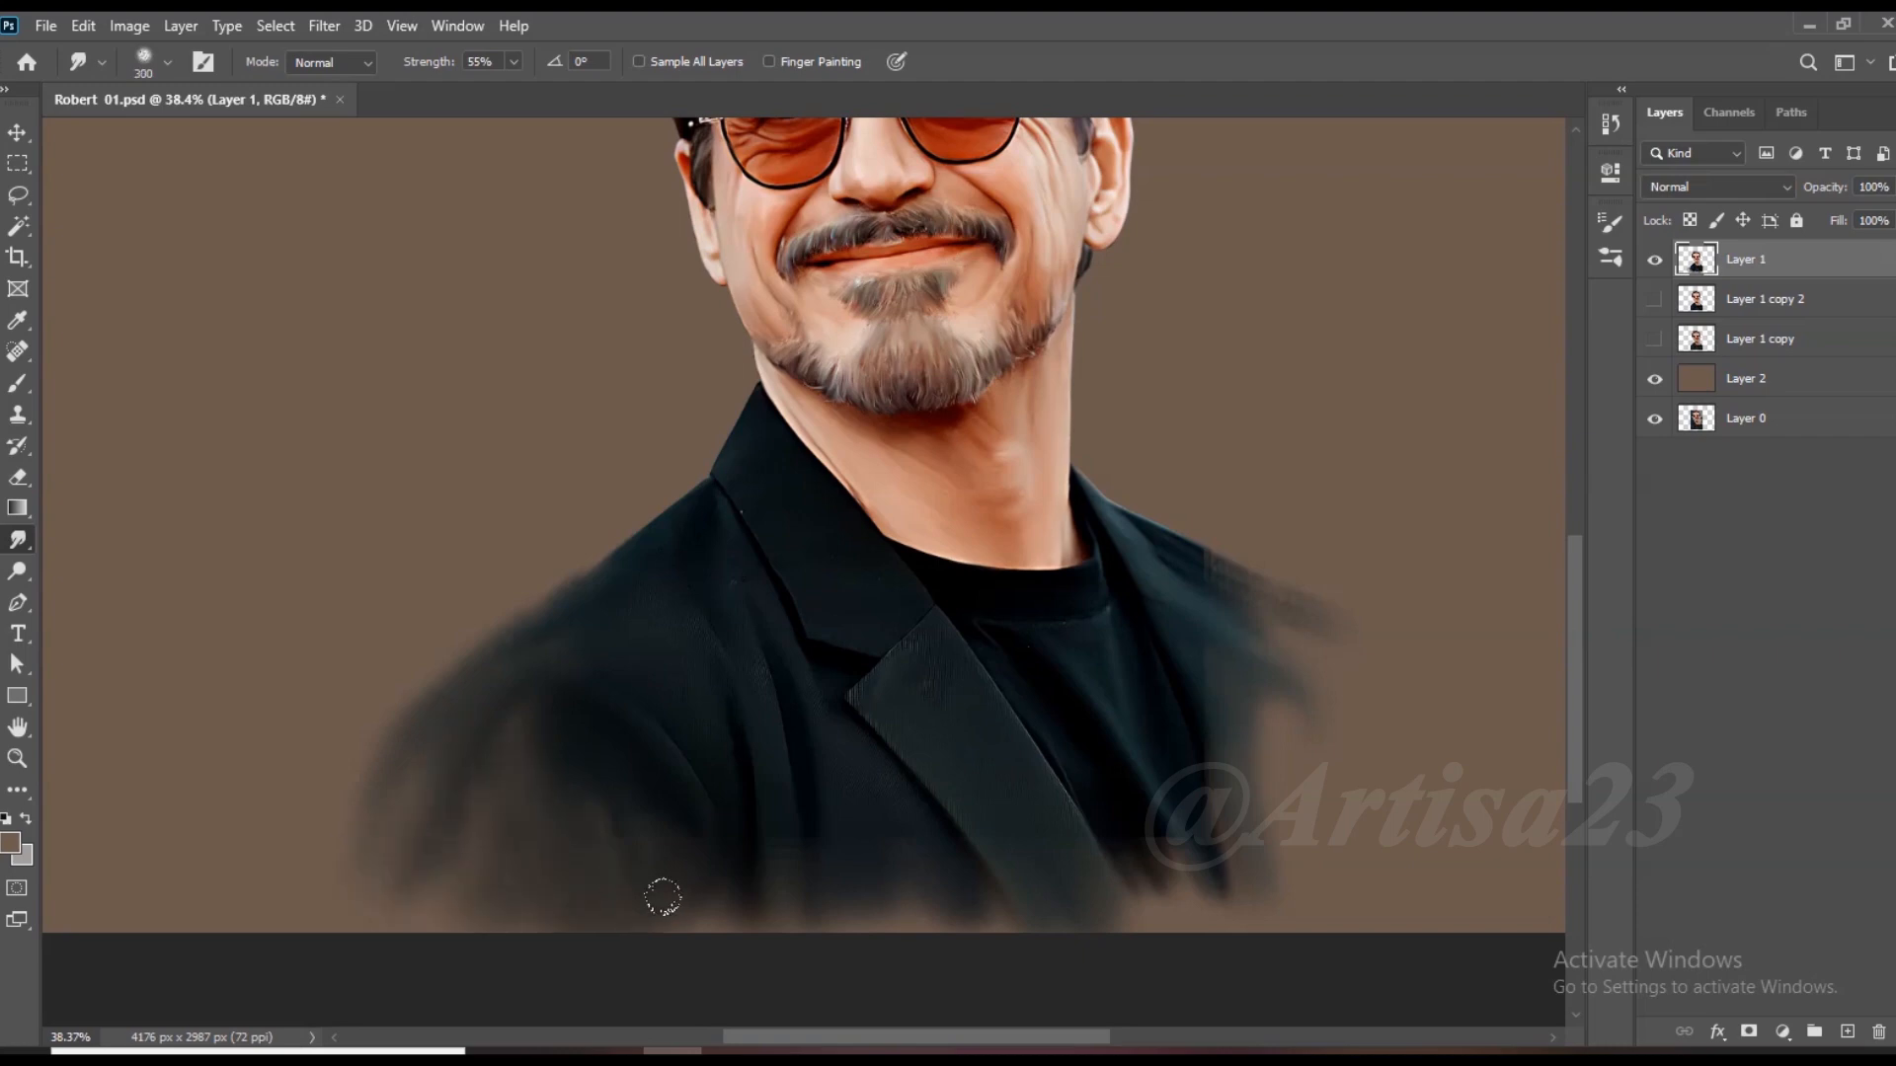
# Step: Smudge the right-hand sleeve and lower jacket edge into the brown background with a brush larger than 300 px, and save the file
pyautogui.press('[')
pyautogui.moveTo(1254, 738); pyautogui.dragTo(1330, 685)
pyautogui.press(']')
pyautogui.moveTo(1263, 788)
pyautogui.mouseDown()
pyautogui.moveTo(1309, 903)
pyautogui.moveTo(1150, 903)
pyautogui.mouseUp()
pyautogui.scroll(-7, 1100, 874)
pyautogui.hotkey('ctrl', 's')
# Step: Move the brown Layer 2 directly beneath Layer 1, add a new empty layer above it, and save the file
pyautogui.scroll(2, 988, 632)
pyautogui.scroll(-2, 955, 574)
pyautogui.moveTo(1746, 379); pyautogui.dragTo(1728, 282)
pyautogui.click(1848, 1031)
pyautogui.scroll(-2, 1054, 491)
pyautogui.hotkey('ctrl', 's')
pyautogui.scroll(2, 990, 531)
# Step: Select the Brush tool with the Artisa23_Eek! preset for painting the background
pyautogui.click(19, 384)
pyautogui.click(201, 62)
pyautogui.click(1288, 212)
pyautogui.scroll(-8, 1348, 575)
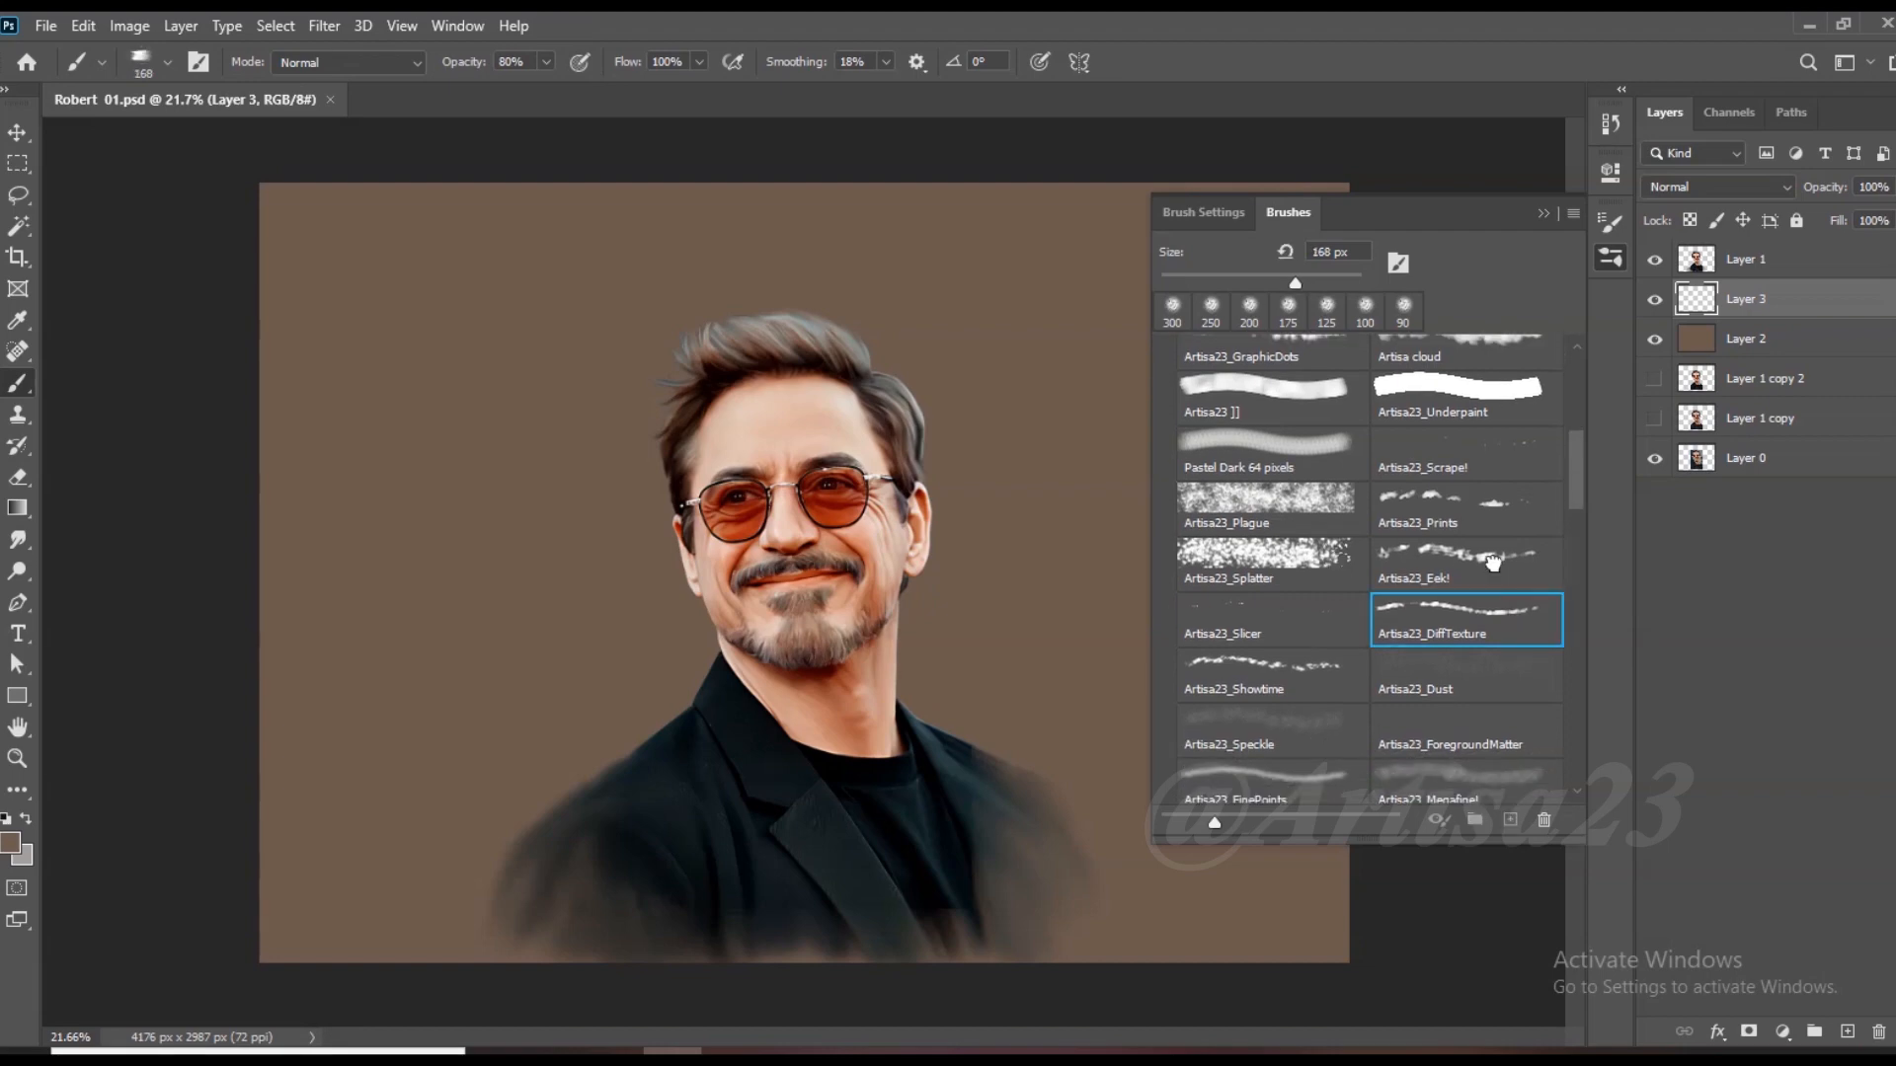
pyautogui.click(1493, 560)
pyautogui.press('F5')
# Step: Set the foreground colour to a muted slate blue and paint it around the head and above both shoulders
pyautogui.click(9, 842)
pyautogui.click(1535, 506)
pyautogui.moveTo(1431, 520); pyautogui.dragTo(1289, 537)
pyautogui.click(1771, 362)
pyautogui.moveTo(910, 472); pyautogui.dragTo(892, 527)
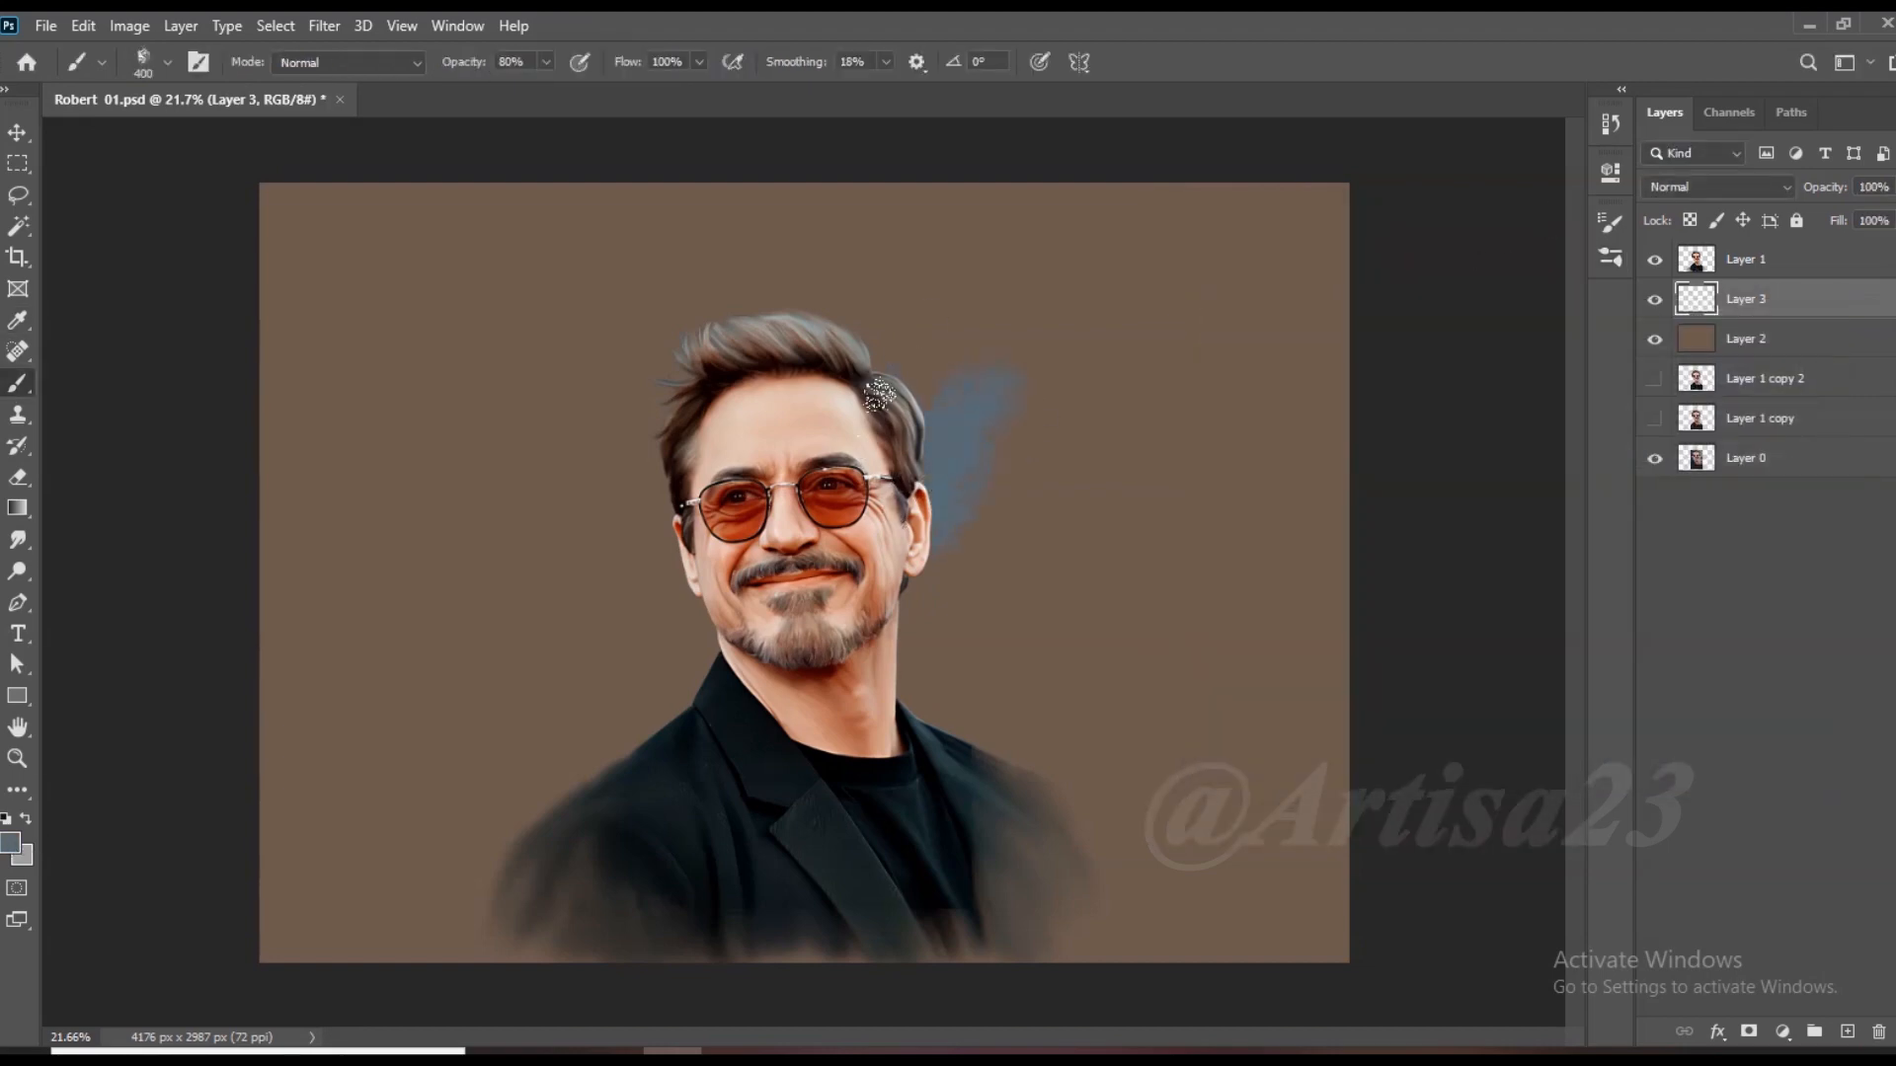
pyautogui.click(668, 658)
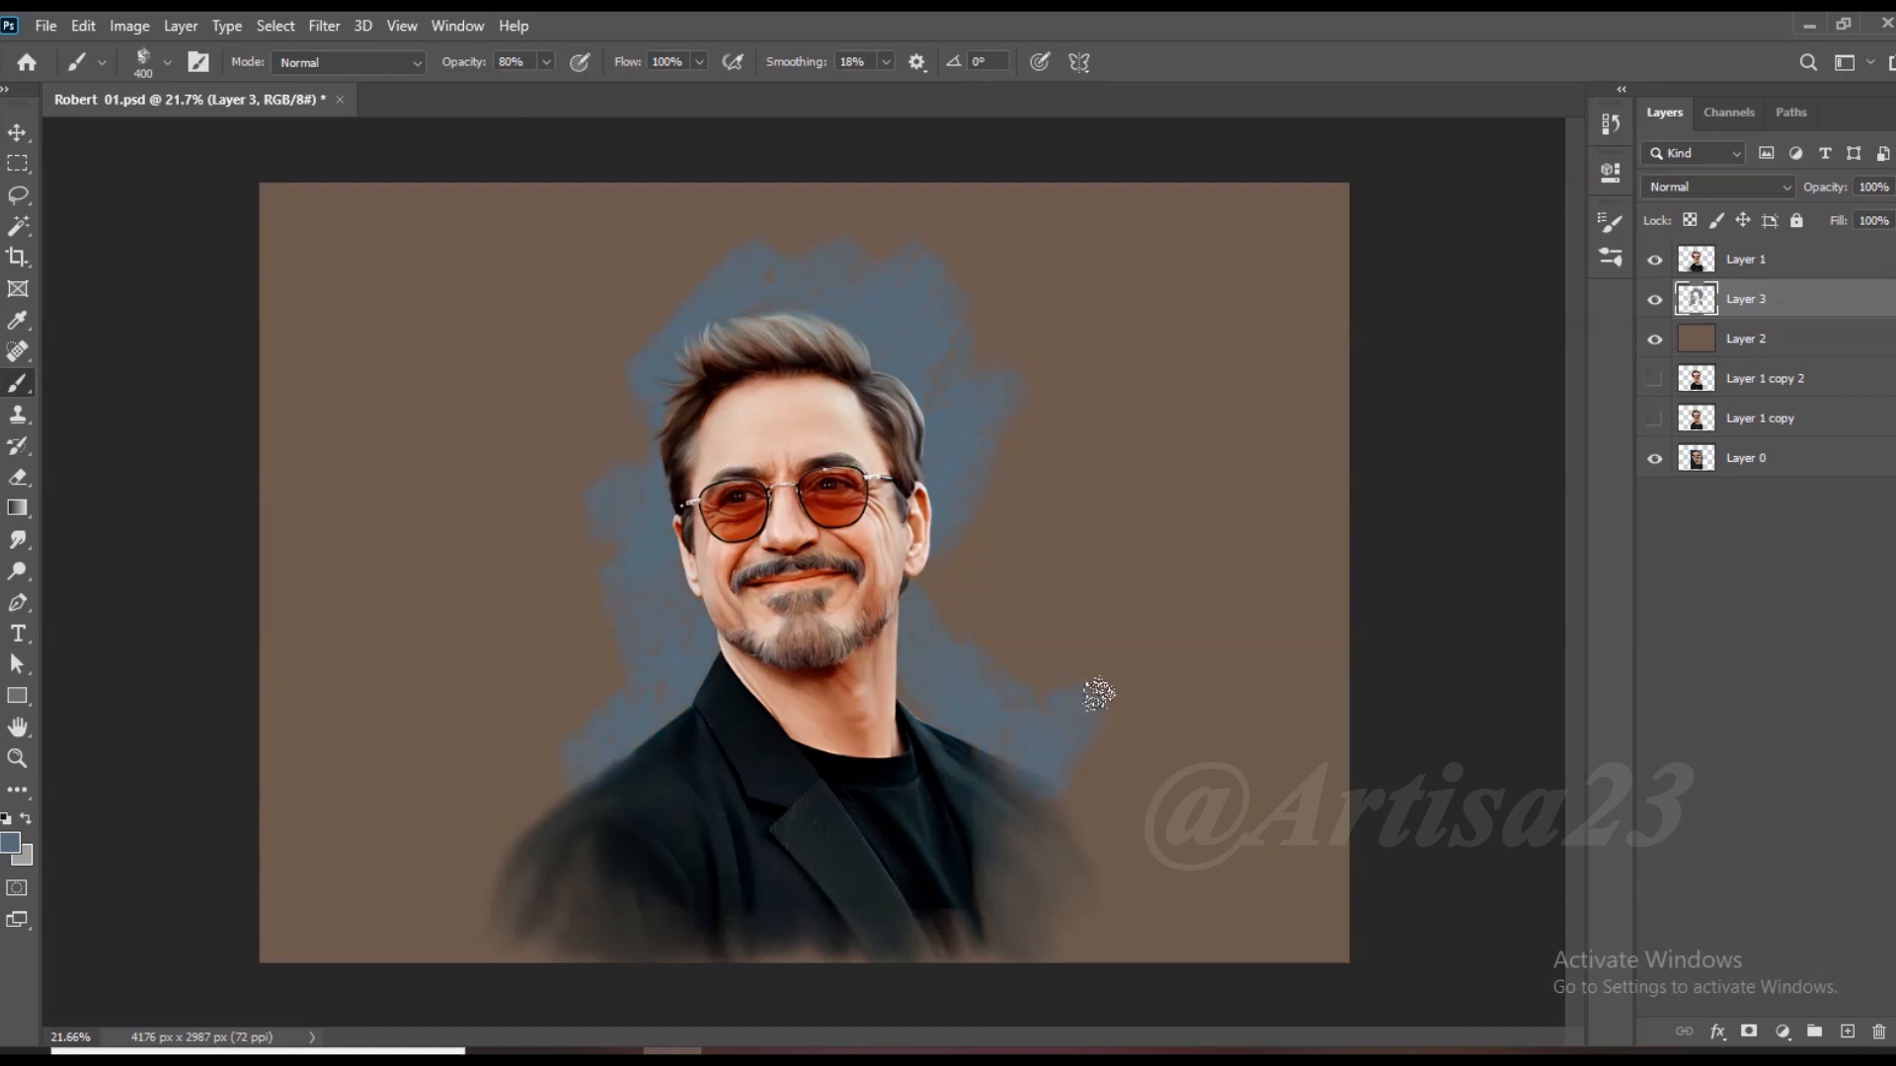
# Step: Set a lighter blue as the foreground colour and paint textured patches around the hair and both sides of the head
pyautogui.click(12, 842)
pyautogui.click(1290, 444)
pyautogui.click(1734, 366)
pyautogui.moveTo(879, 348); pyautogui.dragTo(953, 395)
pyautogui.moveTo(711, 296)
pyautogui.mouseDown()
pyautogui.moveTo(657, 395)
pyautogui.moveTo(632, 632)
pyautogui.moveTo(590, 489)
pyautogui.moveTo(537, 440)
pyautogui.moveTo(728, 224)
pyautogui.moveTo(520, 356)
pyautogui.moveTo(708, 291)
pyautogui.mouseUp()
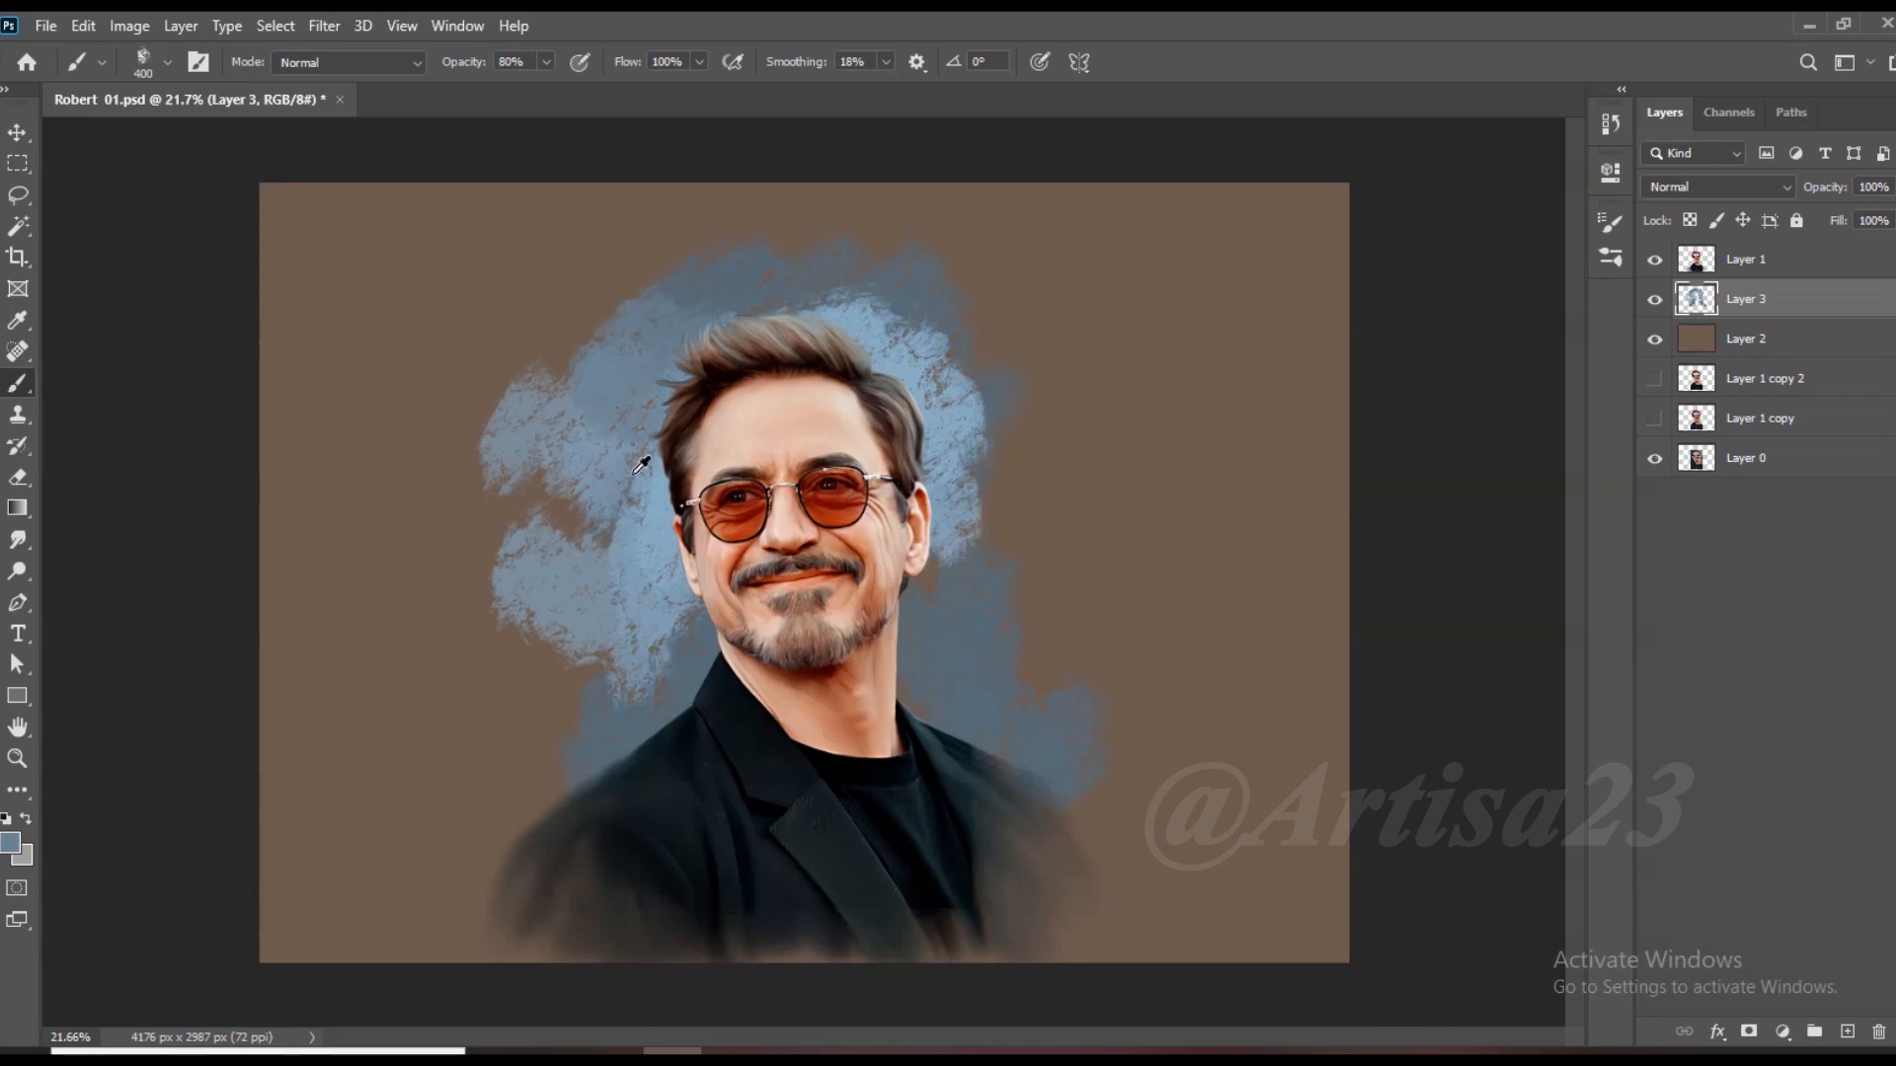
# Step: Sample blues from the backdrop and extend the painted areas outward beside the neck and over the right-hand shoulder
pyautogui.keyDown('alt'); pyautogui.click(953, 509); pyautogui.keyUp('alt')
pyautogui.moveTo(954, 513); pyautogui.dragTo(1089, 627)
pyautogui.keyDown('alt'); pyautogui.click(1002, 642); pyautogui.keyUp('alt')
pyautogui.moveTo(1043, 634); pyautogui.dragTo(1123, 690)
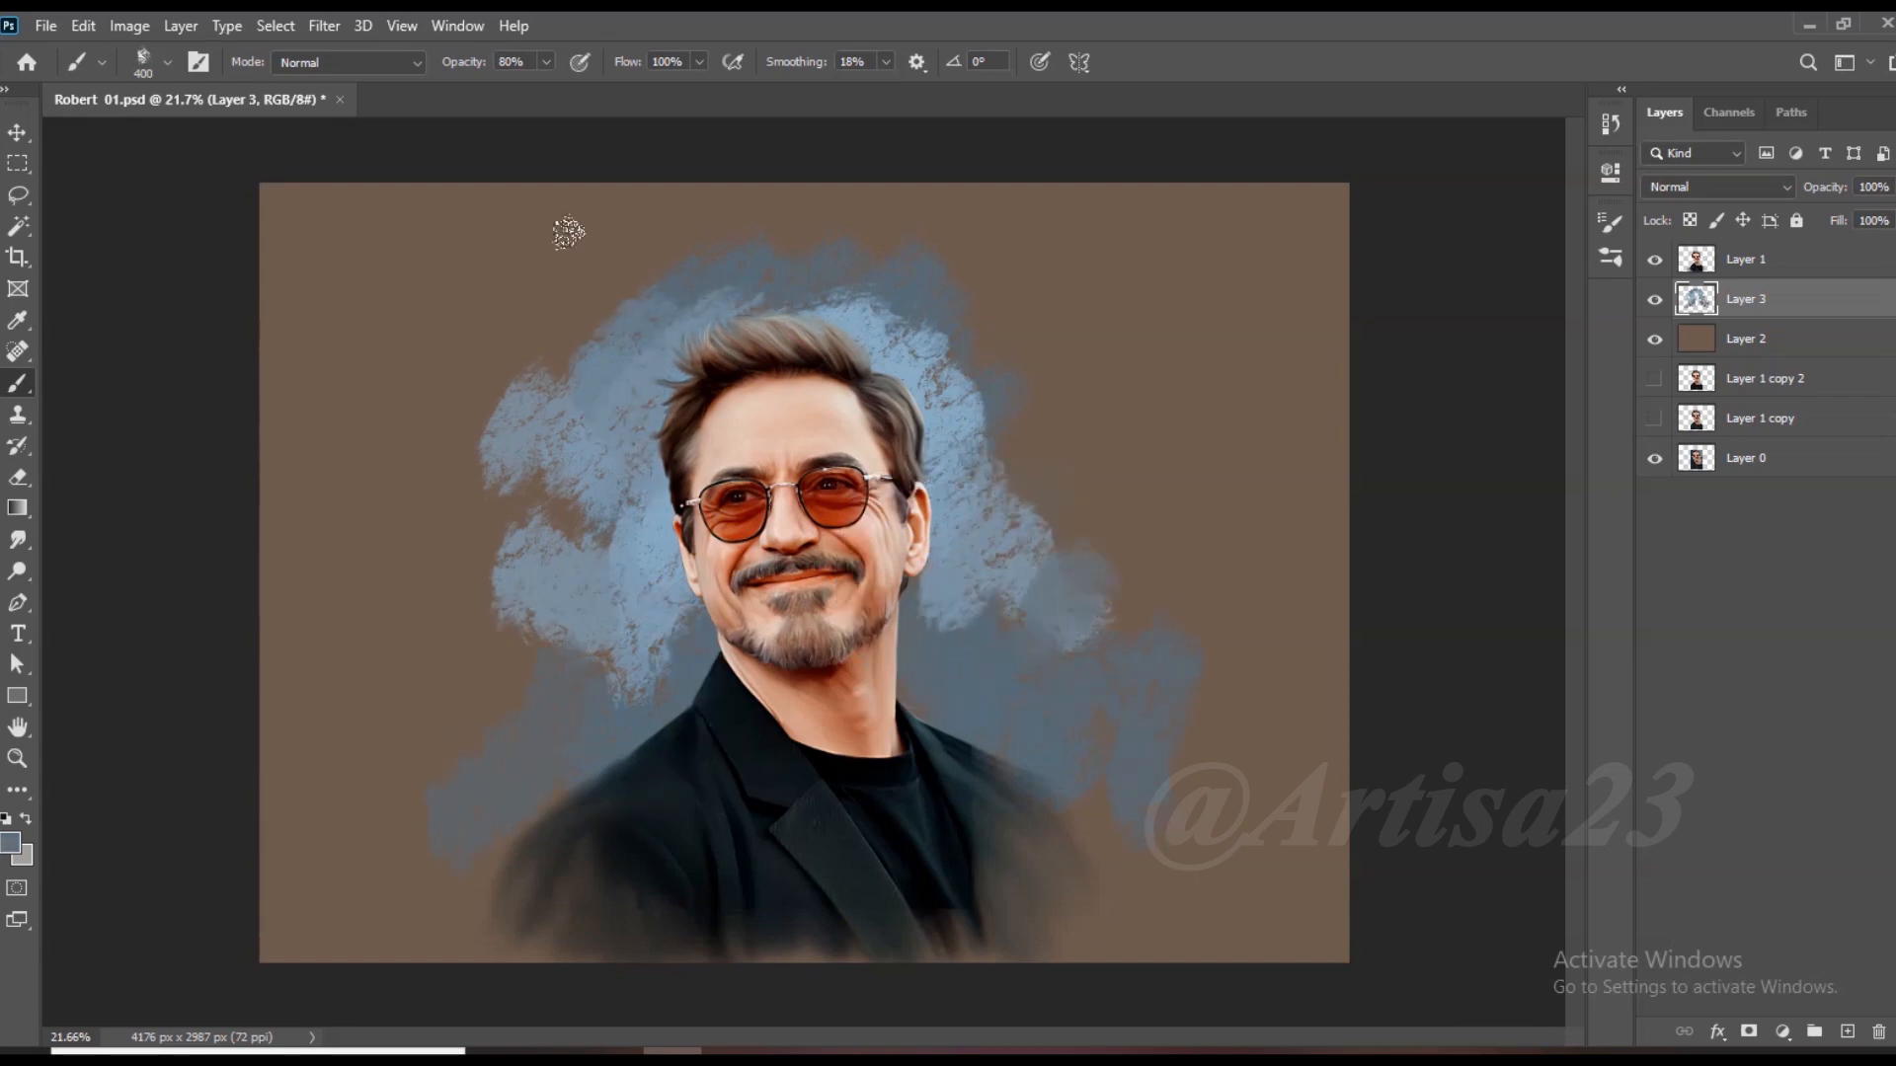
pyautogui.moveTo(1084, 597); pyautogui.dragTo(1086, 574)
# Step: Switch to a rough textured brush preset and paint sampled blue strokes across the background to the right of the head
pyautogui.click(198, 64)
pyautogui.click(1287, 211)
pyautogui.click(1468, 513)
pyautogui.click(1572, 200)
pyautogui.keyDown('alt'); pyautogui.click(1071, 583); pyautogui.keyUp('alt')
pyautogui.moveTo(1071, 440)
pyautogui.mouseDown()
pyautogui.moveTo(1005, 548)
pyautogui.moveTo(1071, 557)
pyautogui.mouseUp()
pyautogui.moveTo(1180, 486); pyautogui.dragTo(1135, 744)
pyautogui.moveTo(1021, 353); pyautogui.dragTo(979, 534)
pyautogui.moveTo(1103, 552)
pyautogui.mouseDown()
pyautogui.moveTo(1066, 452)
pyautogui.moveTo(1091, 499)
pyautogui.mouseUp()
pyautogui.moveTo(1256, 558)
pyautogui.mouseDown()
pyautogui.moveTo(1107, 655)
pyautogui.moveTo(1005, 592)
pyautogui.mouseUp()
# Step: Sample the slate blue and paint over the far right of the backdrop with the 800 px textured brush
pyautogui.keyDown('alt'); pyautogui.click(678, 654); pyautogui.keyUp('alt')
pyautogui.keyDown('alt'); pyautogui.click(1132, 772); pyautogui.keyUp('alt')
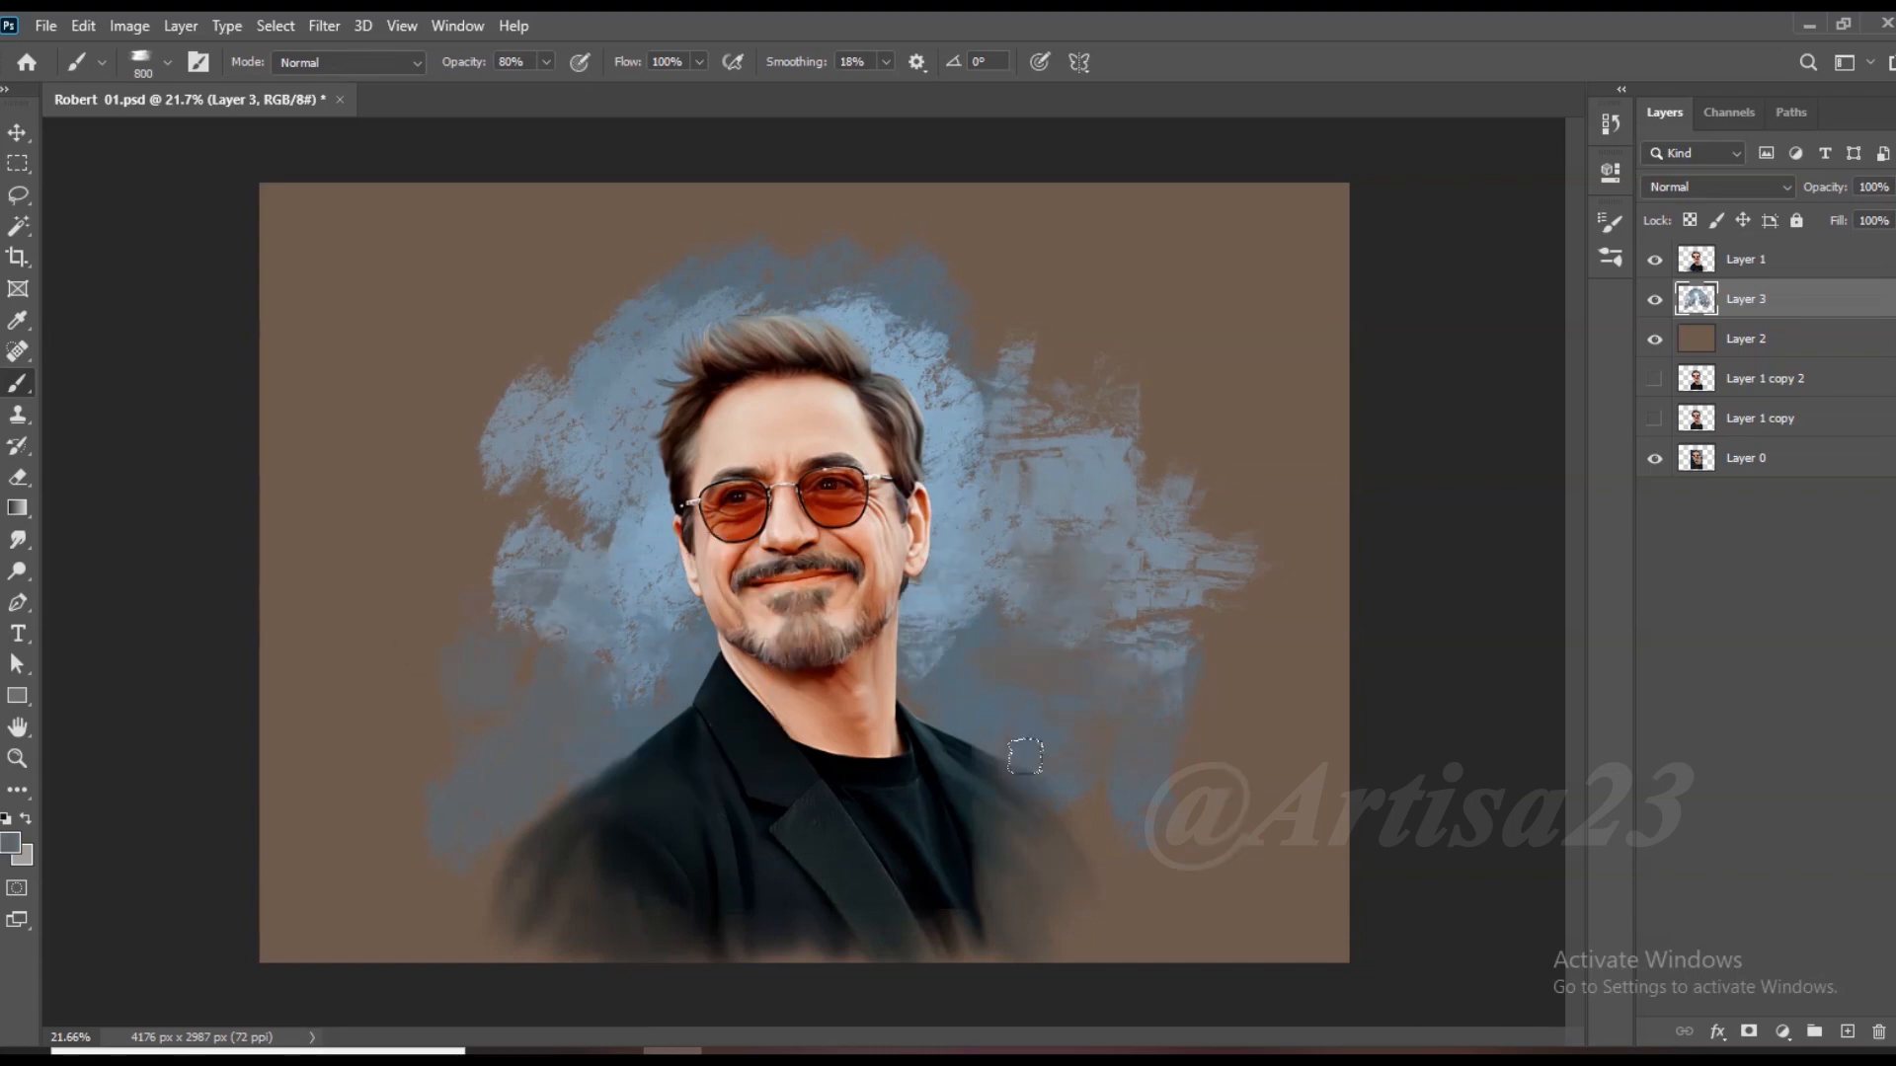
pyautogui.keyDown('alt'); pyautogui.click(1190, 648); pyautogui.keyUp('alt')
pyautogui.moveTo(1207, 644)
pyautogui.mouseDown()
pyautogui.moveTo(1292, 588)
pyautogui.moveTo(1194, 449)
pyautogui.mouseUp()
# Step: Sample blues beside the neck and paint textured strokes across the background to the left of the face
pyautogui.keyDown('alt'); pyautogui.click(528, 592); pyautogui.keyUp('alt')
pyautogui.moveTo(474, 594); pyautogui.dragTo(515, 691)
pyautogui.moveTo(486, 483); pyautogui.dragTo(449, 587)
pyautogui.keyDown('alt'); pyautogui.click(558, 657); pyautogui.keyUp('alt')
pyautogui.moveTo(531, 663)
pyautogui.mouseDown()
pyautogui.moveTo(402, 652)
pyautogui.moveTo(514, 587)
pyautogui.mouseUp()
pyautogui.moveTo(558, 503); pyautogui.dragTo(592, 444)
# Step: Sample light and muted blues and paint textured strokes above the hair and into the upper-left background
pyautogui.keyDown('alt'); pyautogui.click(936, 302); pyautogui.keyUp('alt')
pyautogui.keyDown('alt'); pyautogui.click(916, 341); pyautogui.keyUp('alt')
pyautogui.moveTo(918, 344)
pyautogui.mouseDown()
pyautogui.moveTo(984, 423)
pyautogui.moveTo(622, 304)
pyautogui.moveTo(1037, 462)
pyautogui.moveTo(693, 261)
pyautogui.moveTo(583, 296)
pyautogui.moveTo(725, 210)
pyautogui.mouseUp()
pyautogui.keyDown('alt'); pyautogui.click(582, 296); pyautogui.keyUp('alt')
pyautogui.keyDown('alt'); pyautogui.click(597, 237); pyautogui.keyUp('alt')
pyautogui.moveTo(597, 259); pyautogui.dragTo(533, 330)
# Step: Sample muted slate and extend the textured strokes over the upper-right background, enlarging the brush to 1000 px
pyautogui.keyDown('alt'); pyautogui.click(1123, 747); pyautogui.keyUp('alt')
pyautogui.moveTo(1137, 548); pyautogui.dragTo(1156, 440)
pyautogui.press(']')
pyautogui.press(']')
pyautogui.moveTo(1096, 345); pyautogui.dragTo(1059, 504)
# Step: Set the foreground colour to a dark navy blue and paint dark patches across the right-hand background, blending with sampled tones
pyautogui.click(9, 842)
pyautogui.click(1293, 596)
pyautogui.click(1747, 366)
pyautogui.moveTo(1167, 346)
pyautogui.mouseDown()
pyautogui.moveTo(1167, 543)
pyautogui.moveTo(1113, 560)
pyautogui.moveTo(1104, 696)
pyautogui.mouseUp()
pyautogui.moveTo(1077, 474)
pyautogui.mouseDown()
pyautogui.moveTo(1047, 602)
pyautogui.moveTo(1169, 667)
pyautogui.mouseUp()
pyautogui.keyDown('alt'); pyautogui.click(1087, 664); pyautogui.keyUp('alt')
pyautogui.keyDown('alt'); pyautogui.click(1079, 444); pyautogui.keyUp('alt')
pyautogui.moveTo(1078, 445)
pyautogui.mouseDown()
pyautogui.moveTo(1184, 553)
pyautogui.moveTo(1086, 286)
pyautogui.moveTo(1165, 742)
pyautogui.mouseUp()
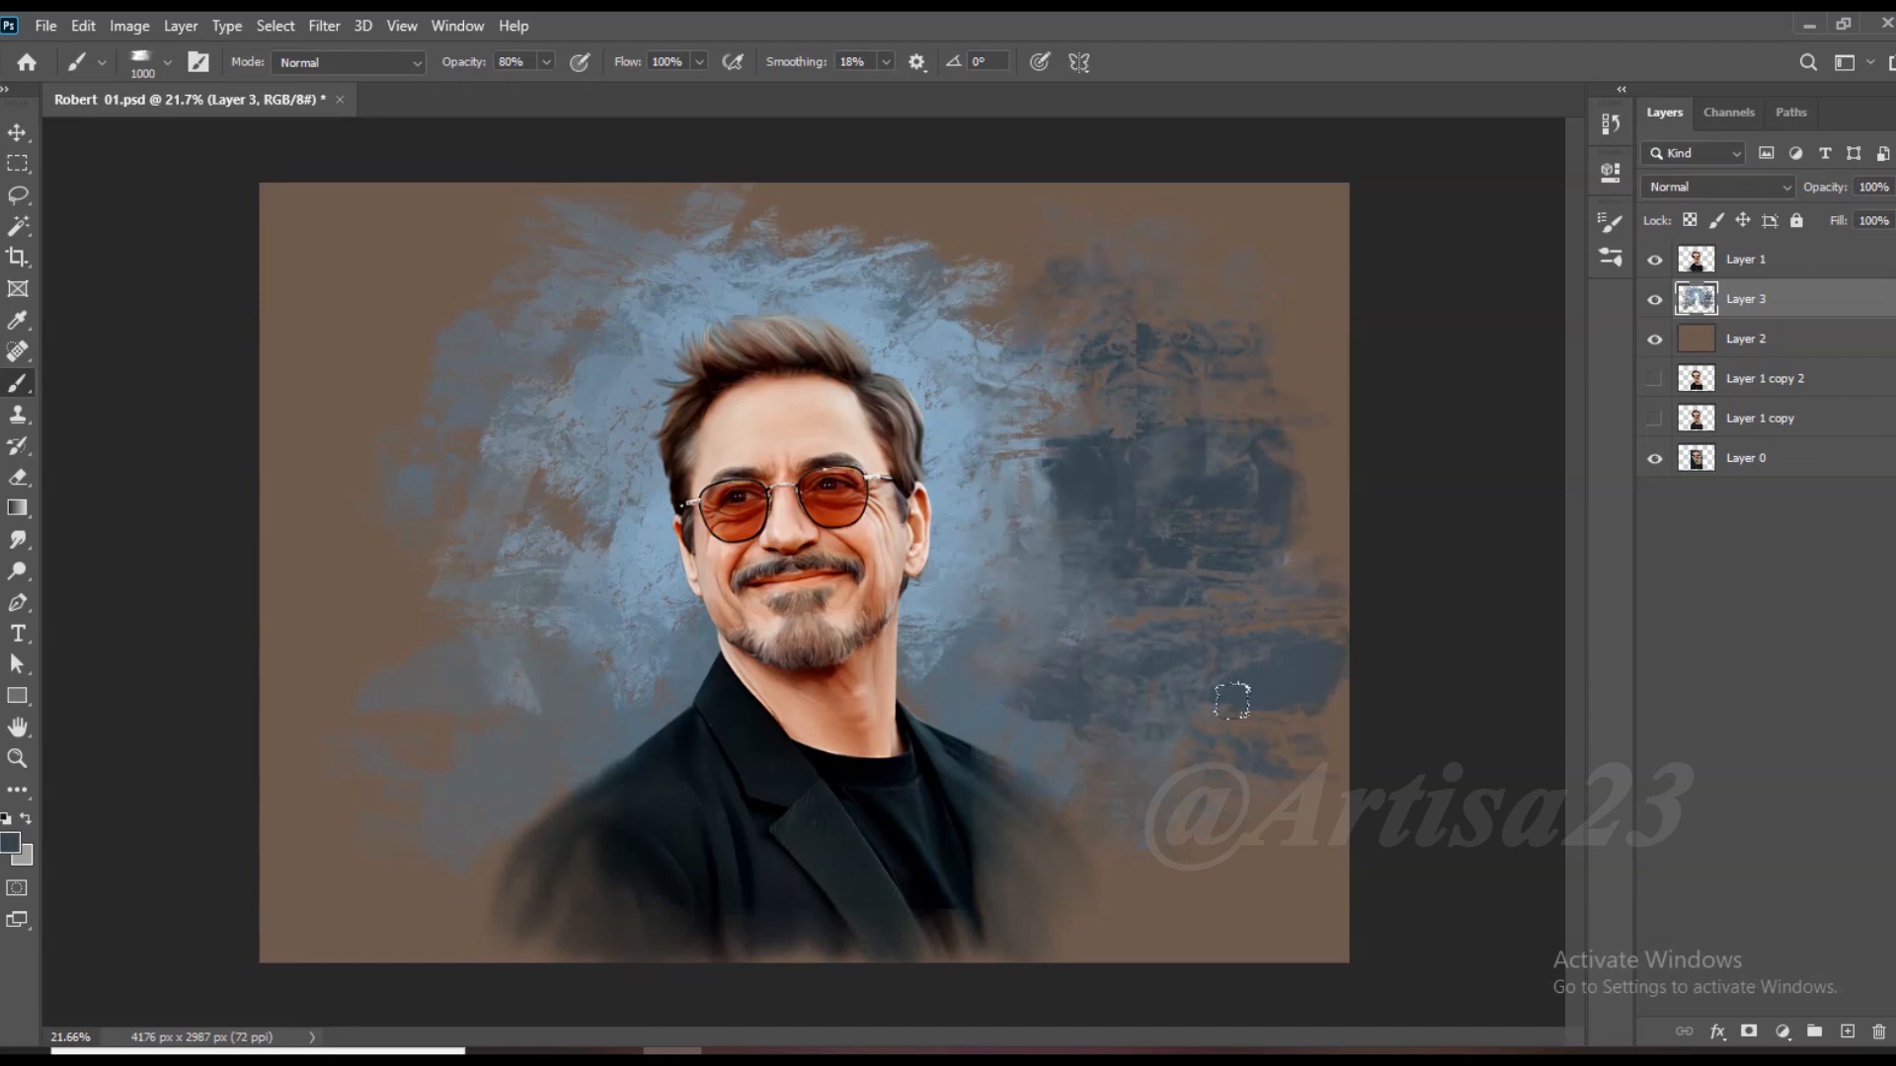
# Step: Sample a muted tone beside the jacket, switch to another brush preset, and paint the lower-left background around the shoulder
pyautogui.keyDown('alt'); pyautogui.click(1143, 798); pyautogui.keyUp('alt')
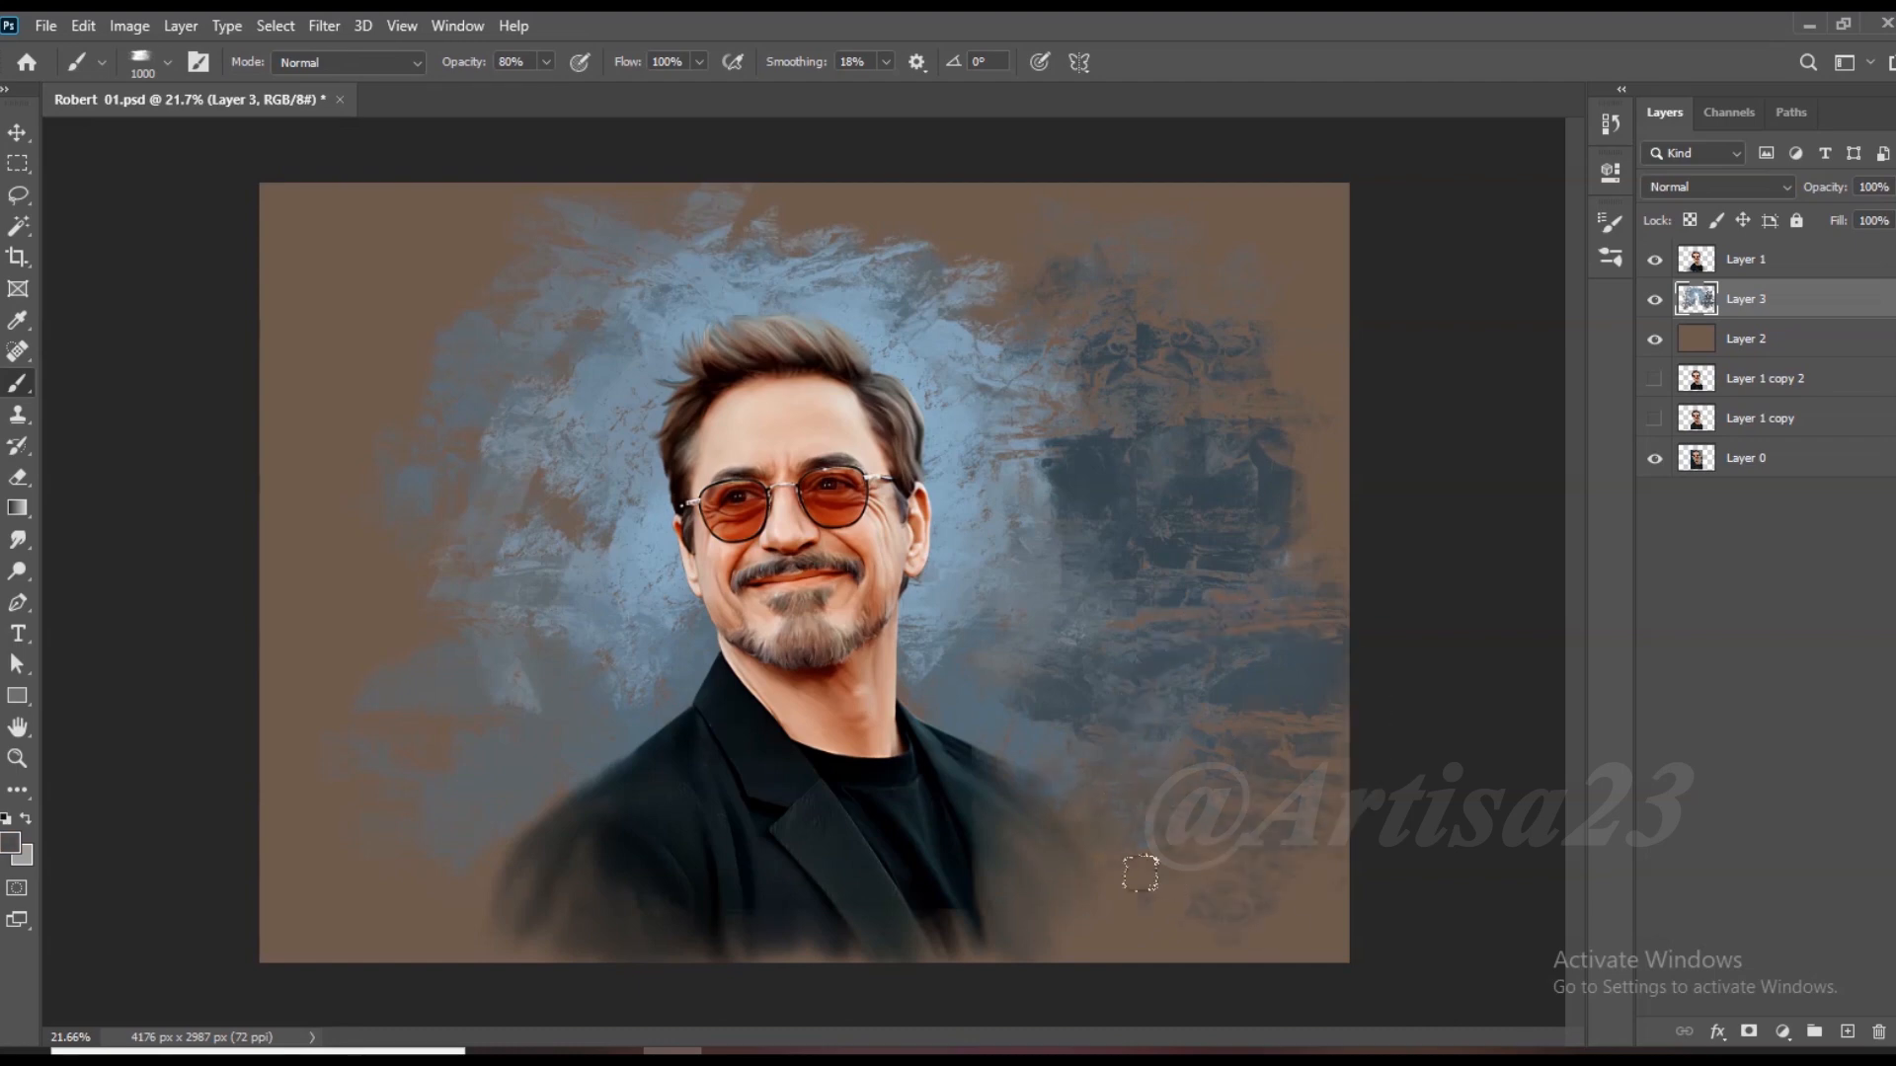
pyautogui.moveTo(592, 750)
pyautogui.mouseDown()
pyautogui.moveTo(276, 791)
pyautogui.moveTo(389, 690)
pyautogui.moveTo(454, 593)
pyautogui.mouseUp()
pyautogui.click(199, 61)
pyautogui.click(1286, 212)
pyautogui.scroll(1, 1372, 513)
pyautogui.click(1274, 563)
pyautogui.moveTo(494, 740); pyautogui.dragTo(518, 750)
pyautogui.press(']')
pyautogui.moveTo(304, 578); pyautogui.dragTo(366, 594)
pyautogui.moveTo(639, 804)
pyautogui.mouseDown()
pyautogui.moveTo(474, 770)
pyautogui.moveTo(661, 696)
pyautogui.moveTo(524, 681)
pyautogui.mouseUp()
# Step: Sample nearby blues and paint broad strokes over the left-hand background with an enlarged brush
pyautogui.keyDown('alt'); pyautogui.click(587, 688); pyautogui.keyUp('alt')
pyautogui.keyDown('alt'); pyautogui.click(649, 682); pyautogui.keyUp('alt')
pyautogui.press(']')
pyautogui.press(']')
pyautogui.moveTo(454, 523)
pyautogui.mouseDown()
pyautogui.moveTo(483, 613)
pyautogui.moveTo(448, 334)
pyautogui.moveTo(366, 435)
pyautogui.moveTo(385, 596)
pyautogui.moveTo(330, 494)
pyautogui.mouseUp()
pyautogui.keyDown('alt'); pyautogui.click(421, 622); pyautogui.keyUp('alt')
# Step: Sample the dark blue and cover the upper-right background with broad strokes, enlarging the brush to 1300 px
pyautogui.keyDown('alt'); pyautogui.click(1074, 474); pyautogui.keyUp('alt')
pyautogui.press(']')
pyautogui.press(']')
pyautogui.press(']')
pyautogui.moveTo(1052, 533)
pyautogui.mouseDown()
pyautogui.moveTo(1092, 448)
pyautogui.moveTo(1284, 375)
pyautogui.mouseUp()
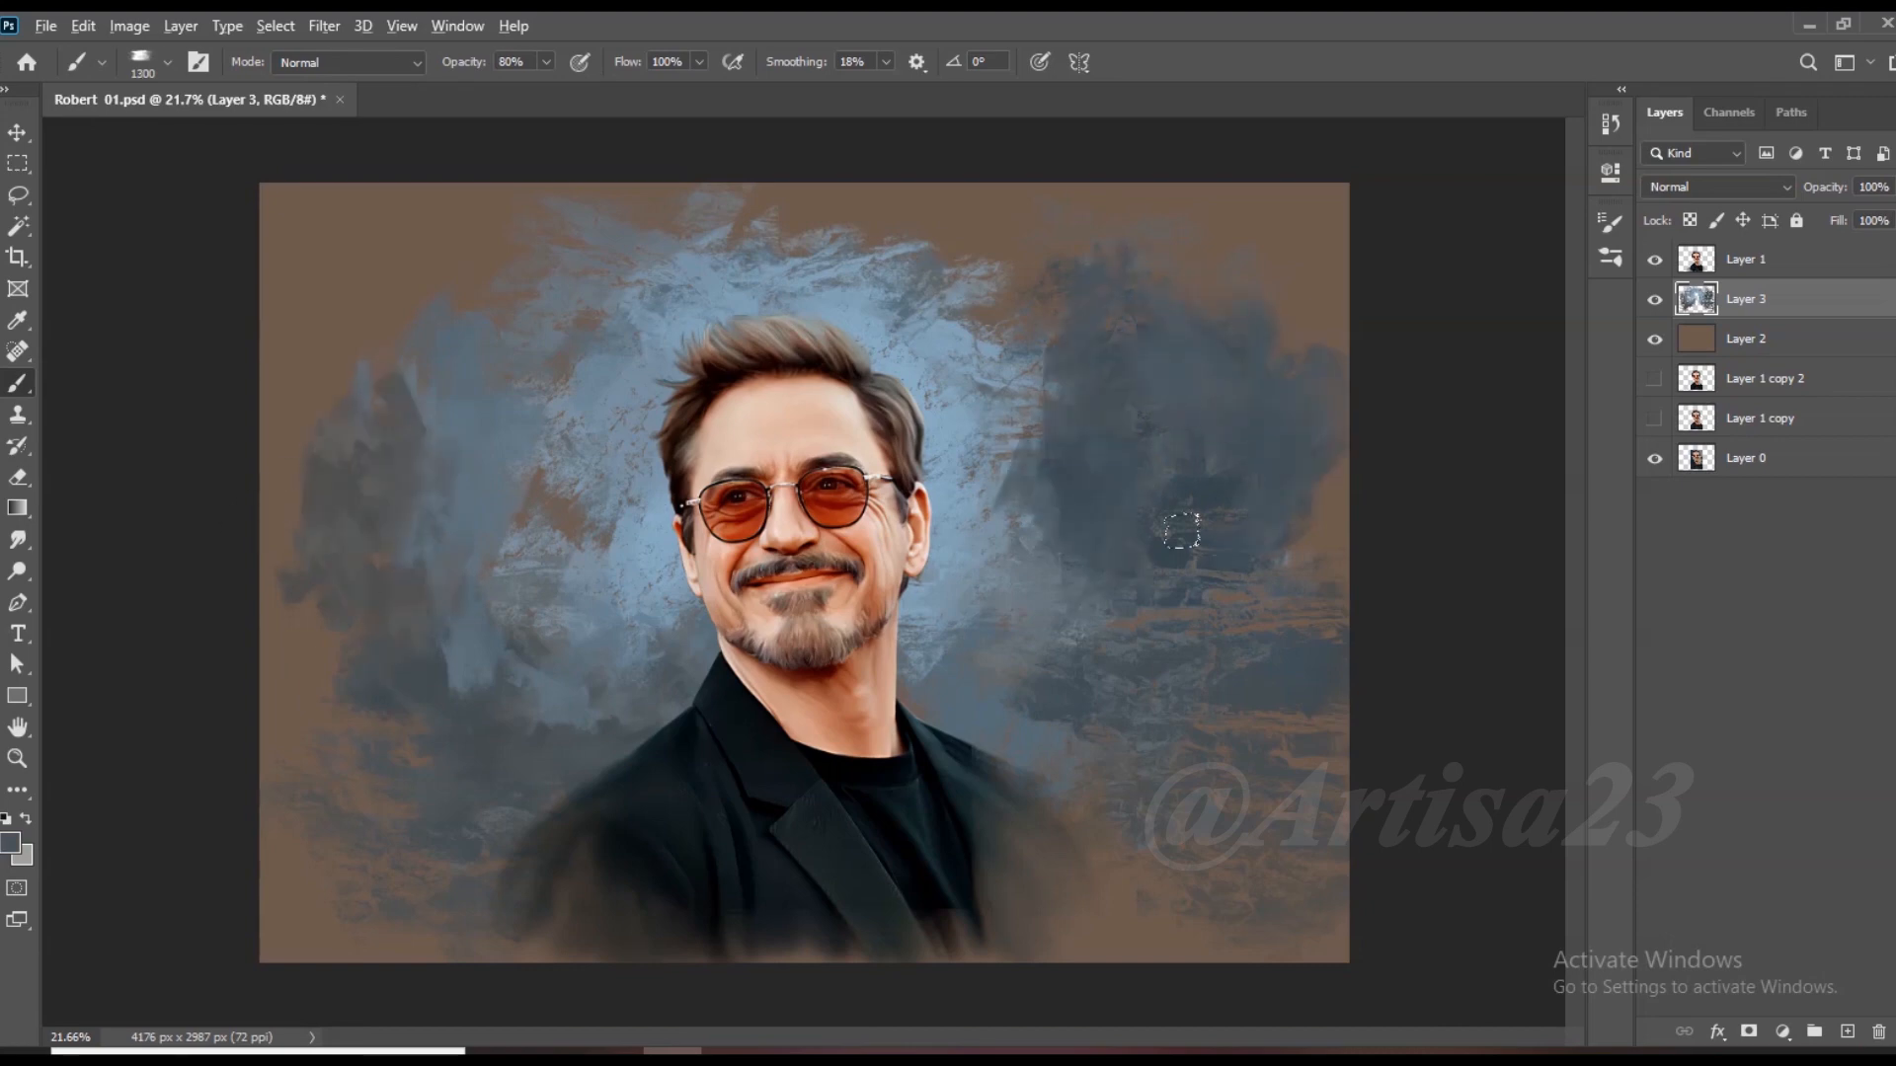
# Step: Sample light blues and blend the rough texture above the hair and beside its upper-left edge into smoother strokes
pyautogui.keyDown('alt'); pyautogui.click(1003, 317); pyautogui.keyUp('alt')
pyautogui.moveTo(1003, 317)
pyautogui.mouseDown()
pyautogui.moveTo(986, 381)
pyautogui.moveTo(973, 287)
pyautogui.mouseUp()
pyautogui.keyDown('alt'); pyautogui.click(845, 231); pyautogui.keyUp('alt')
pyautogui.moveTo(838, 241)
pyautogui.mouseDown()
pyautogui.moveTo(795, 210)
pyautogui.moveTo(780, 222)
pyautogui.mouseUp()
pyautogui.keyDown('alt'); pyautogui.click(824, 256); pyautogui.keyUp('alt')
pyautogui.keyDown('alt'); pyautogui.click(818, 306); pyautogui.keyUp('alt')
pyautogui.moveTo(819, 301)
pyautogui.mouseDown()
pyautogui.moveTo(770, 272)
pyautogui.moveTo(711, 331)
pyautogui.mouseUp()
pyautogui.moveTo(647, 410)
pyautogui.mouseDown()
pyautogui.moveTo(613, 204)
pyautogui.moveTo(726, 235)
pyautogui.mouseUp()
# Step: Blend the background left of the face and around the shoulders with repeatedly sampled blue tones
pyautogui.keyDown('alt'); pyautogui.click(445, 398); pyautogui.keyUp('alt')
pyautogui.moveTo(415, 430); pyautogui.dragTo(588, 287)
pyautogui.keyDown('alt'); pyautogui.click(560, 501); pyautogui.keyUp('alt')
pyautogui.moveTo(560, 444)
pyautogui.mouseDown()
pyautogui.moveTo(541, 515)
pyautogui.moveTo(550, 461)
pyautogui.moveTo(637, 464)
pyautogui.mouseUp()
pyautogui.keyDown('alt'); pyautogui.click(647, 590); pyautogui.keyUp('alt')
pyautogui.moveTo(637, 553)
pyautogui.mouseDown()
pyautogui.moveTo(627, 372)
pyautogui.moveTo(582, 454)
pyautogui.moveTo(607, 483)
pyautogui.moveTo(474, 521)
pyautogui.moveTo(562, 632)
pyautogui.moveTo(364, 524)
pyautogui.moveTo(457, 623)
pyautogui.mouseUp()
pyautogui.keyDown('alt'); pyautogui.click(583, 516); pyautogui.keyUp('alt')
pyautogui.keyDown('alt'); pyautogui.click(553, 686); pyautogui.keyUp('alt')
pyautogui.moveTo(641, 734)
pyautogui.mouseDown()
pyautogui.moveTo(872, 365)
pyautogui.moveTo(943, 462)
pyautogui.moveTo(935, 515)
pyautogui.moveTo(1011, 583)
pyautogui.mouseUp()
# Step: Sample grey-blue tones and paint over the exposed brown along the top of the background from left to right
pyautogui.keyDown('alt'); pyautogui.click(523, 242); pyautogui.keyUp('alt')
pyautogui.moveTo(503, 232); pyautogui.dragTo(395, 336)
pyautogui.keyDown('alt'); pyautogui.click(431, 226); pyautogui.keyUp('alt')
pyautogui.moveTo(432, 226)
pyautogui.mouseDown()
pyautogui.moveTo(426, 185)
pyautogui.moveTo(234, 406)
pyautogui.moveTo(550, 183)
pyautogui.moveTo(1205, 272)
pyautogui.mouseUp()
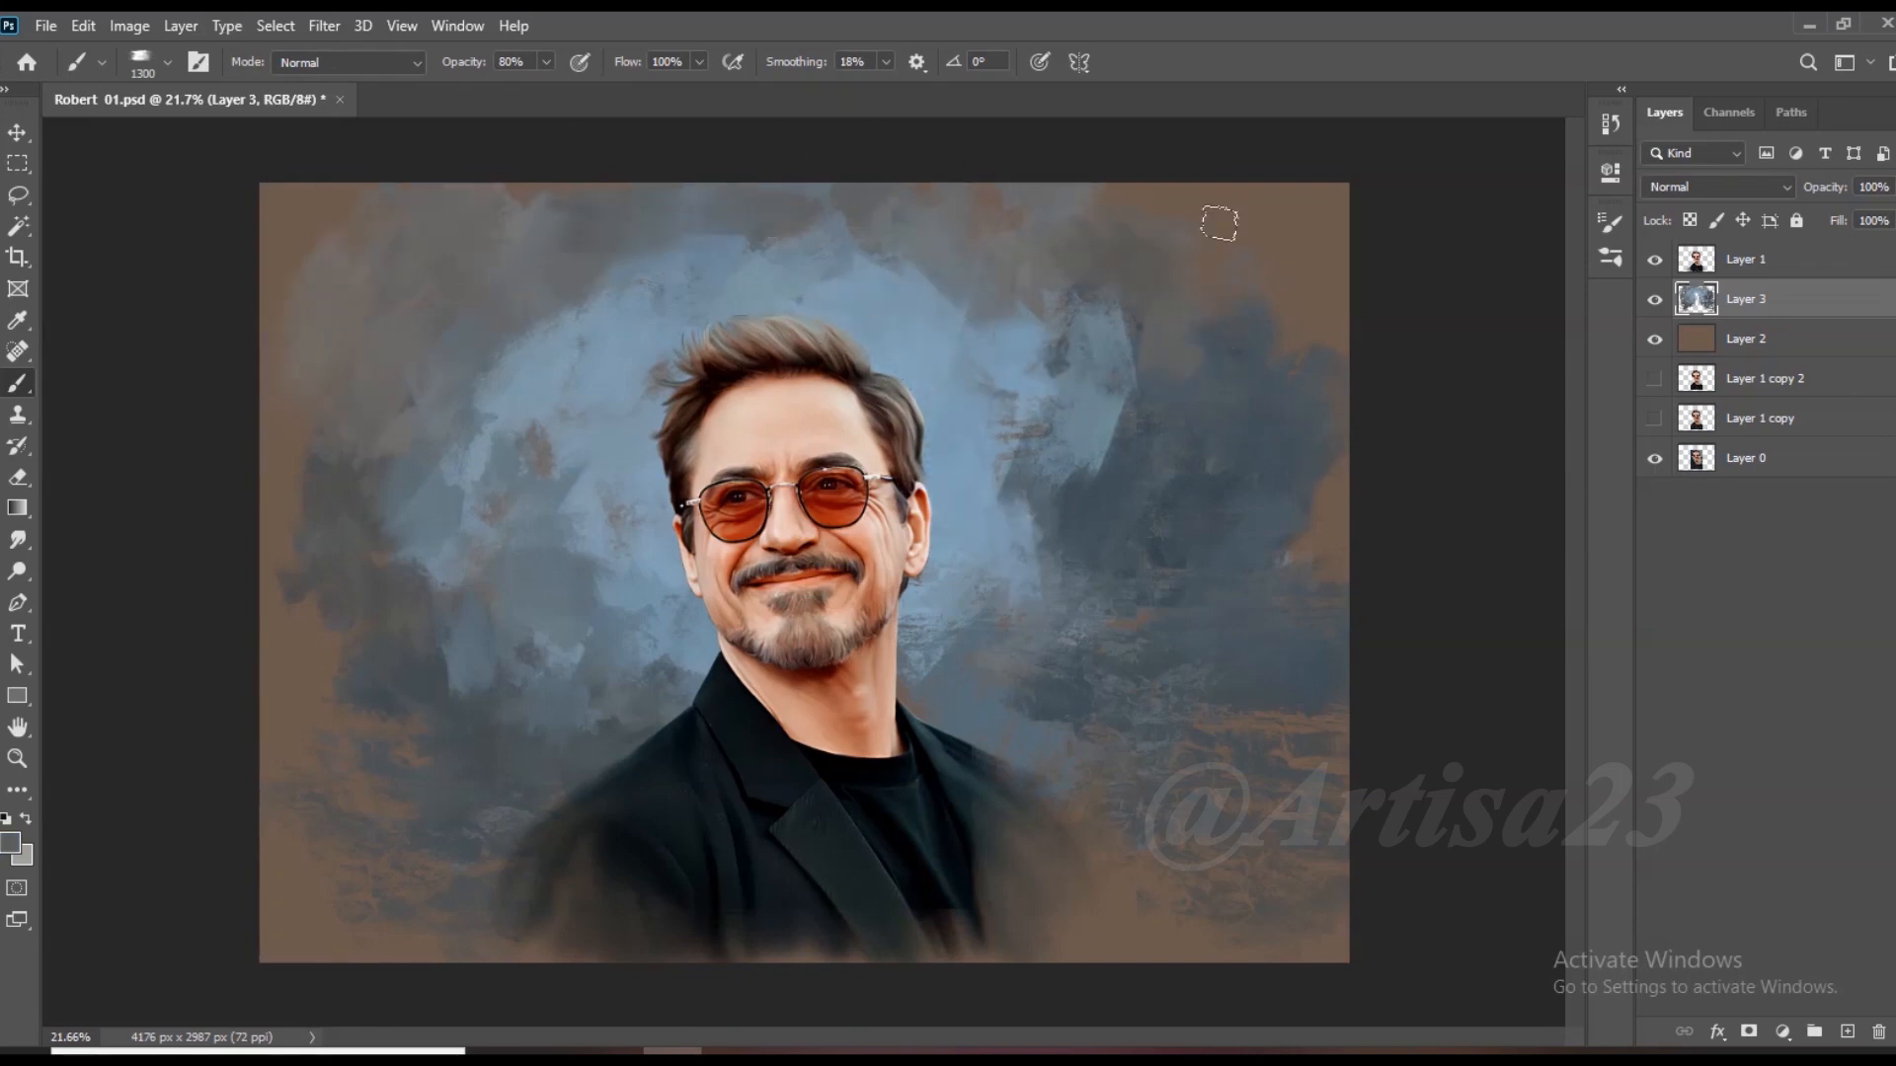
# Step: Soften the light blue patch right of the hair and extend sampled blue above the head
pyautogui.moveTo(1043, 318); pyautogui.dragTo(1049, 419)
pyautogui.keyDown('alt'); pyautogui.click(1027, 366); pyautogui.keyUp('alt')
pyautogui.moveTo(963, 341); pyautogui.dragTo(946, 237)
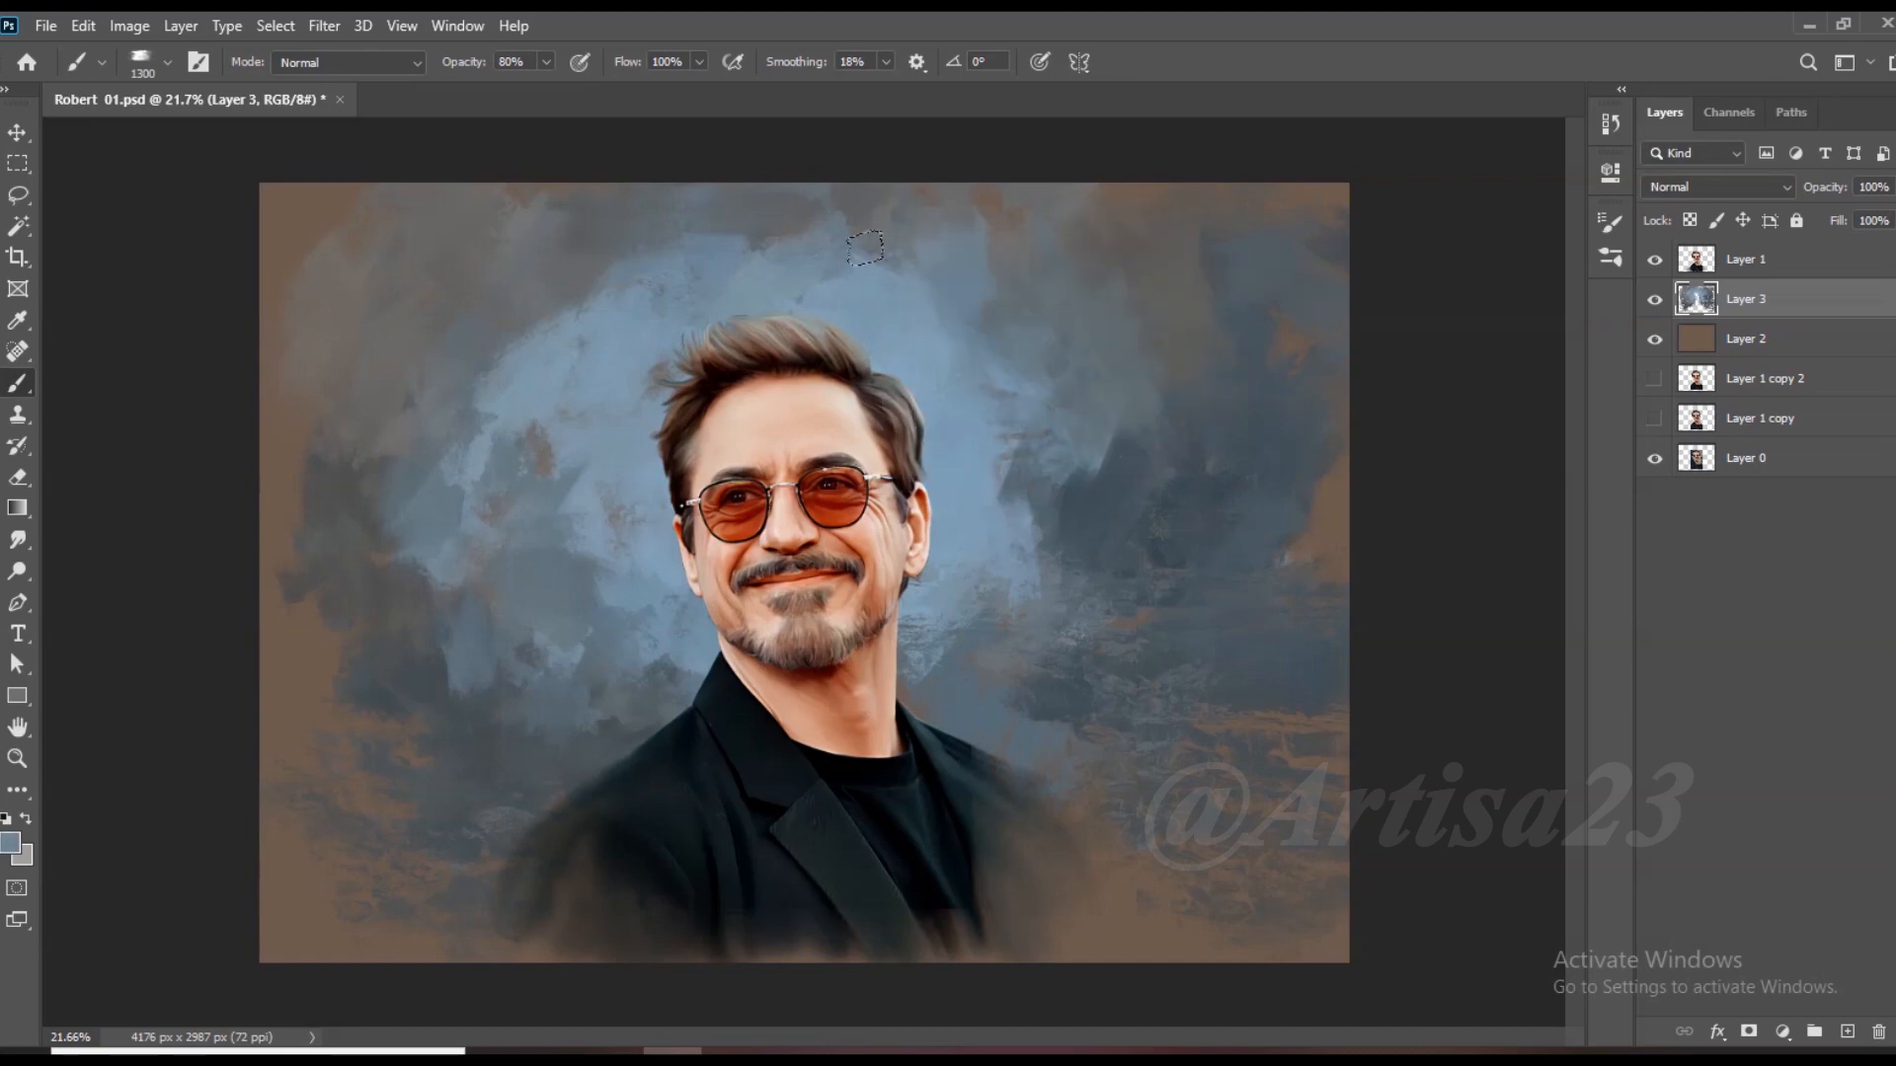
# Step: Sample dark tones from the right-hand background and paint over the rough lower areas on both sides of the jacket
pyautogui.scroll(-2, 1083, 385)
pyautogui.scroll(1, 1083, 385)
pyautogui.keyDown('alt'); pyautogui.click(1215, 576); pyautogui.keyUp('alt')
pyautogui.scroll(-1, 1214, 577)
pyautogui.keyDown('alt'); pyautogui.click(1142, 677); pyautogui.keyUp('alt')
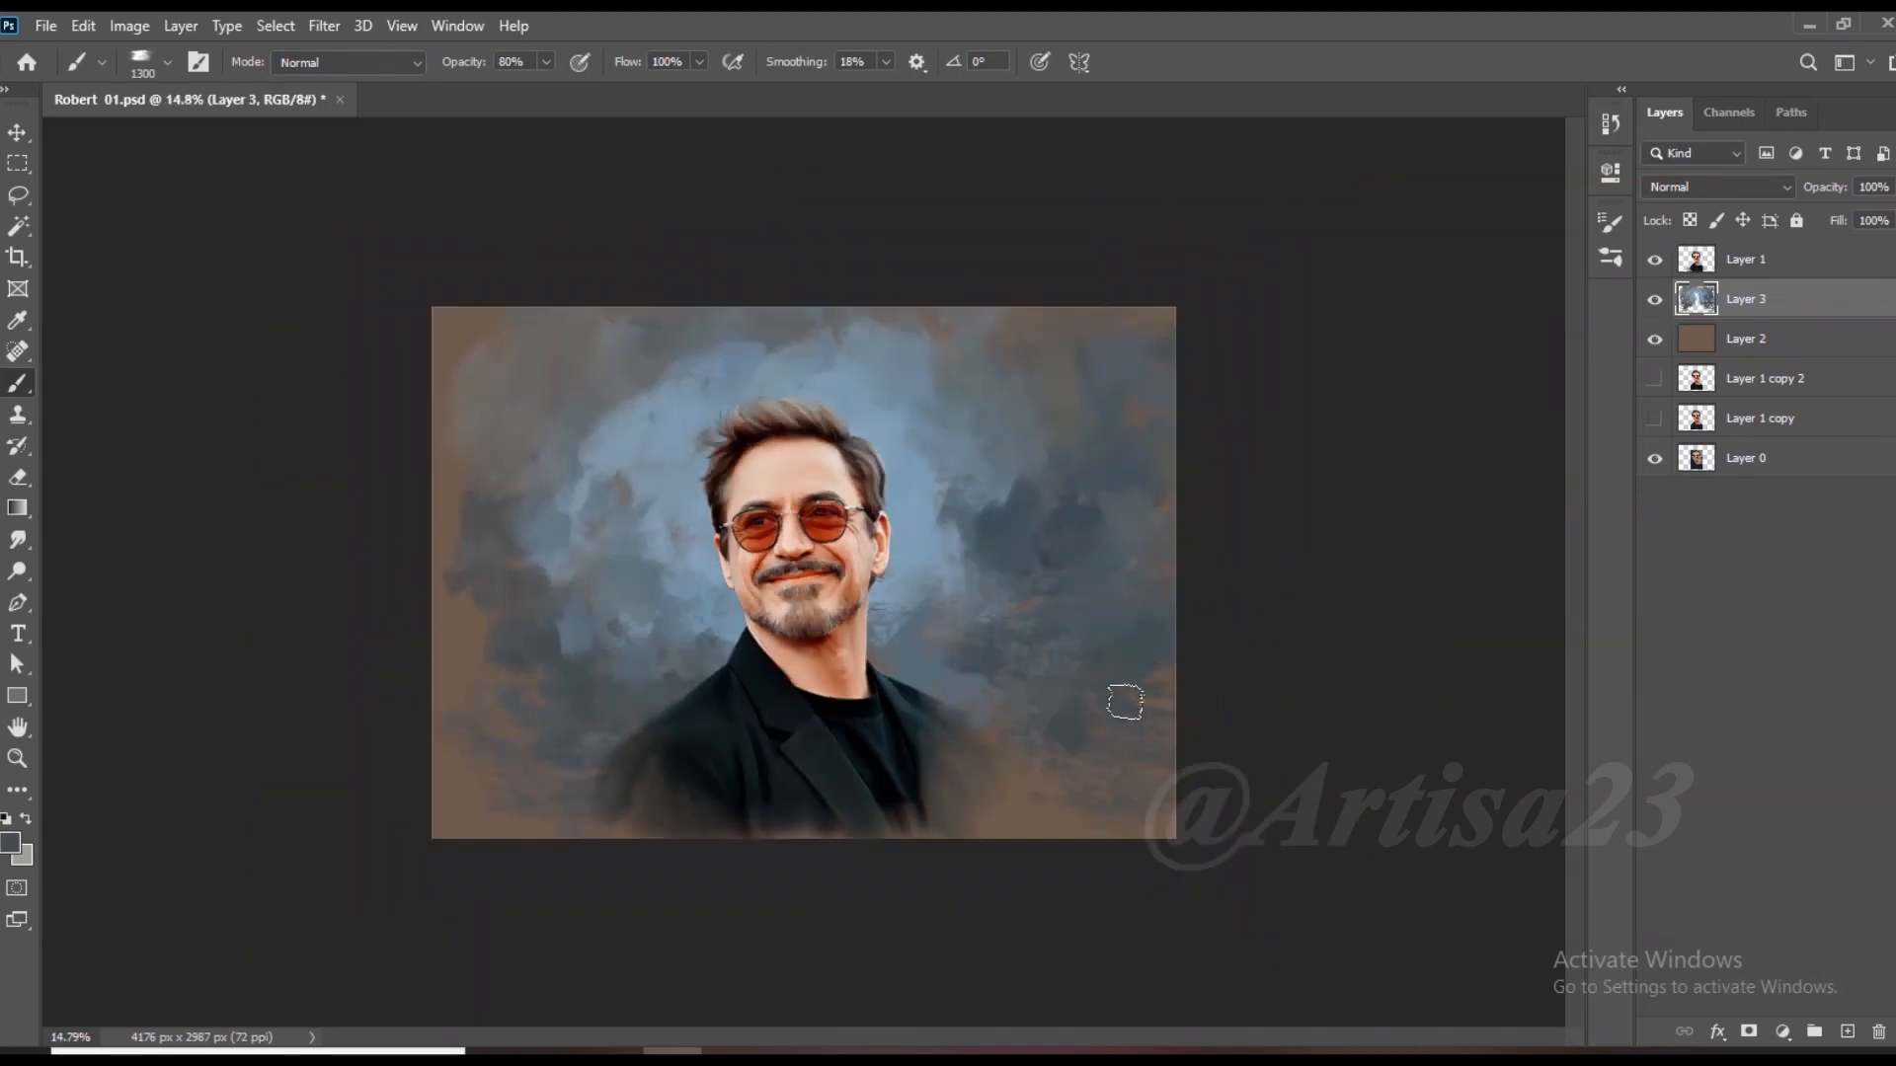
pyautogui.moveTo(555, 707); pyautogui.dragTo(521, 771)
# Step: Paint over the remaining brown along the upper-left edge of the background
pyautogui.scroll(3, 803, 573)
pyautogui.scroll(-1, 780, 573)
pyautogui.scroll(2, 741, 553)
pyautogui.moveTo(534, 316)
pyautogui.mouseDown()
pyautogui.moveTo(360, 537)
pyautogui.moveTo(419, 582)
pyautogui.mouseUp()
pyautogui.scroll(-2, 729, 563)
# Step: Switch from the 1300 px background brush to a different Artisa23 brush preset for painting around the head
pyautogui.keyDown('alt'); pyautogui.click(1037, 659); pyautogui.keyUp('alt')
pyautogui.click(199, 62)
pyautogui.click(1286, 212)
pyautogui.scroll(5, 1375, 622)
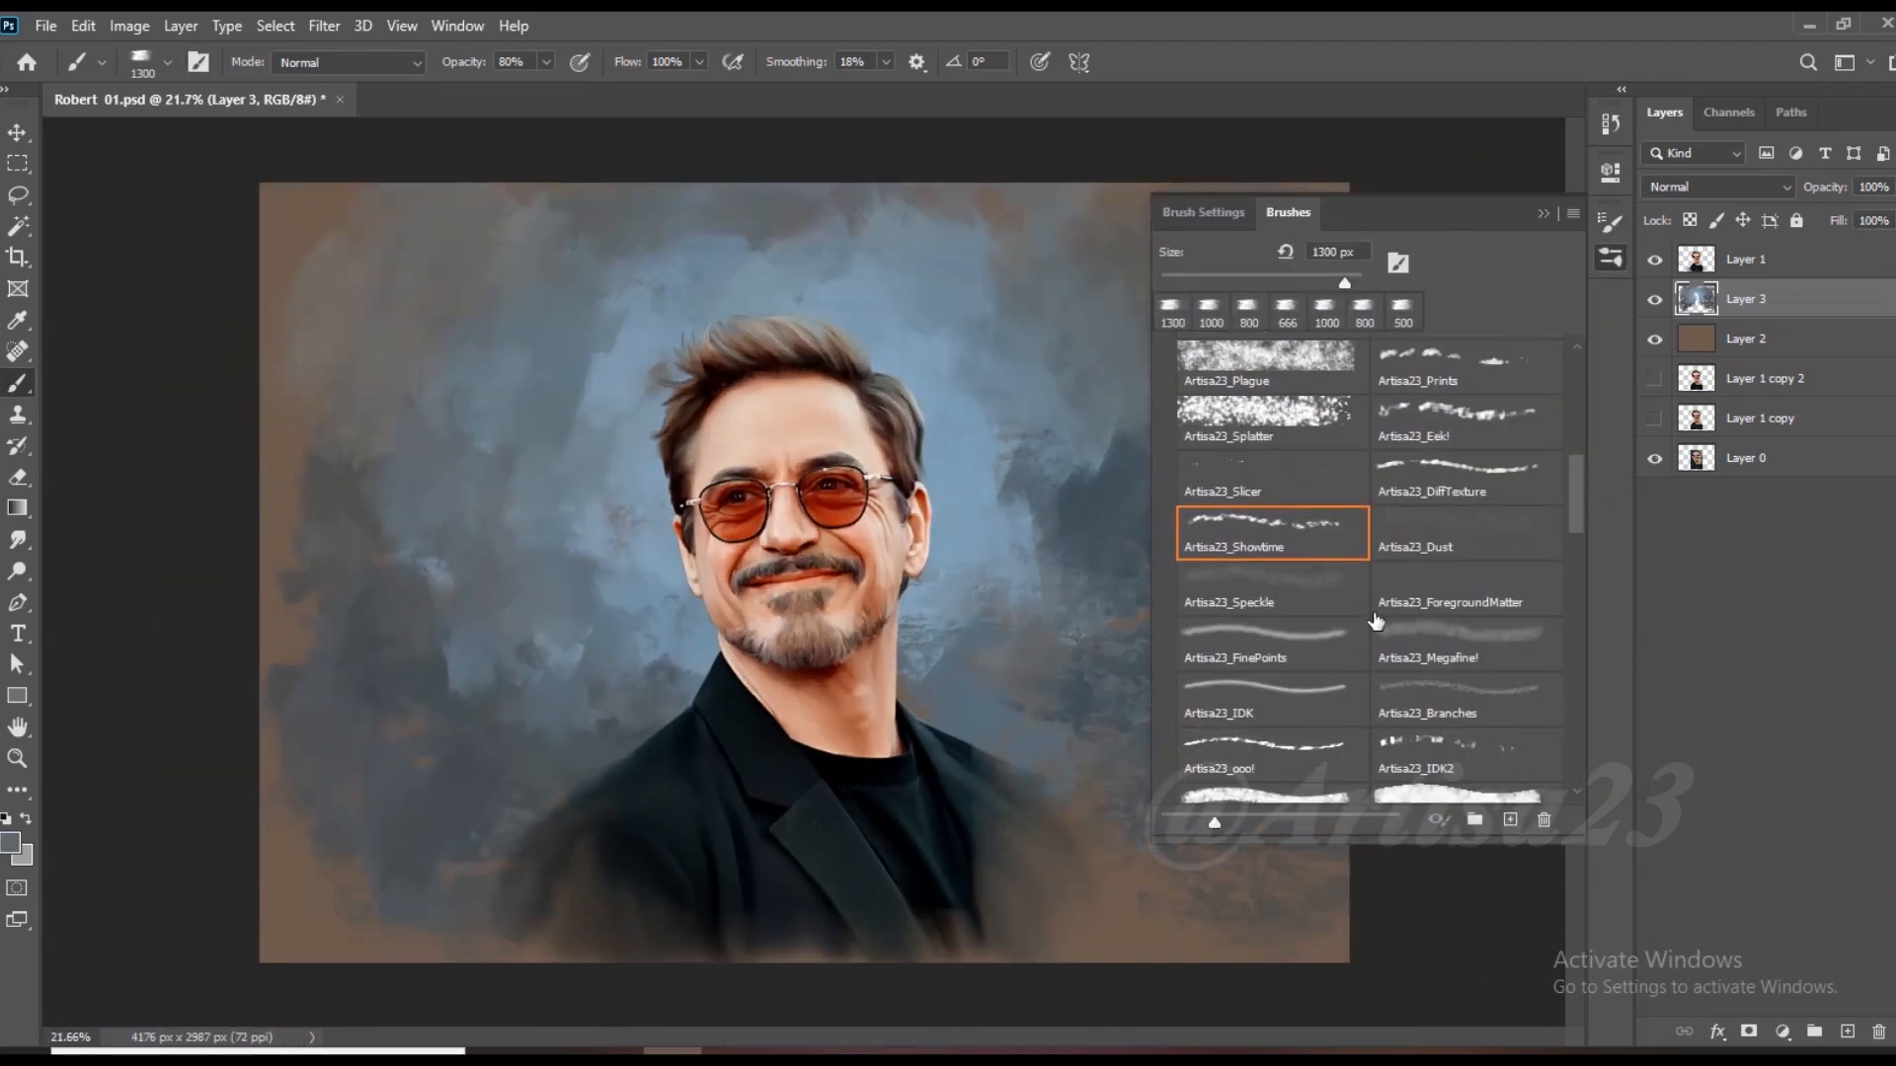
pyautogui.click(1278, 484)
pyautogui.click(1543, 213)
pyautogui.scroll(1, 955, 480)
pyautogui.scroll(3, 955, 480)
# Step: Set a brighter light blue foreground colour and paint a glow behind the right-hand side of the hair, reducing the brush to 300 px
pyautogui.keyDown('alt'); pyautogui.click(955, 480); pyautogui.keyUp('alt')
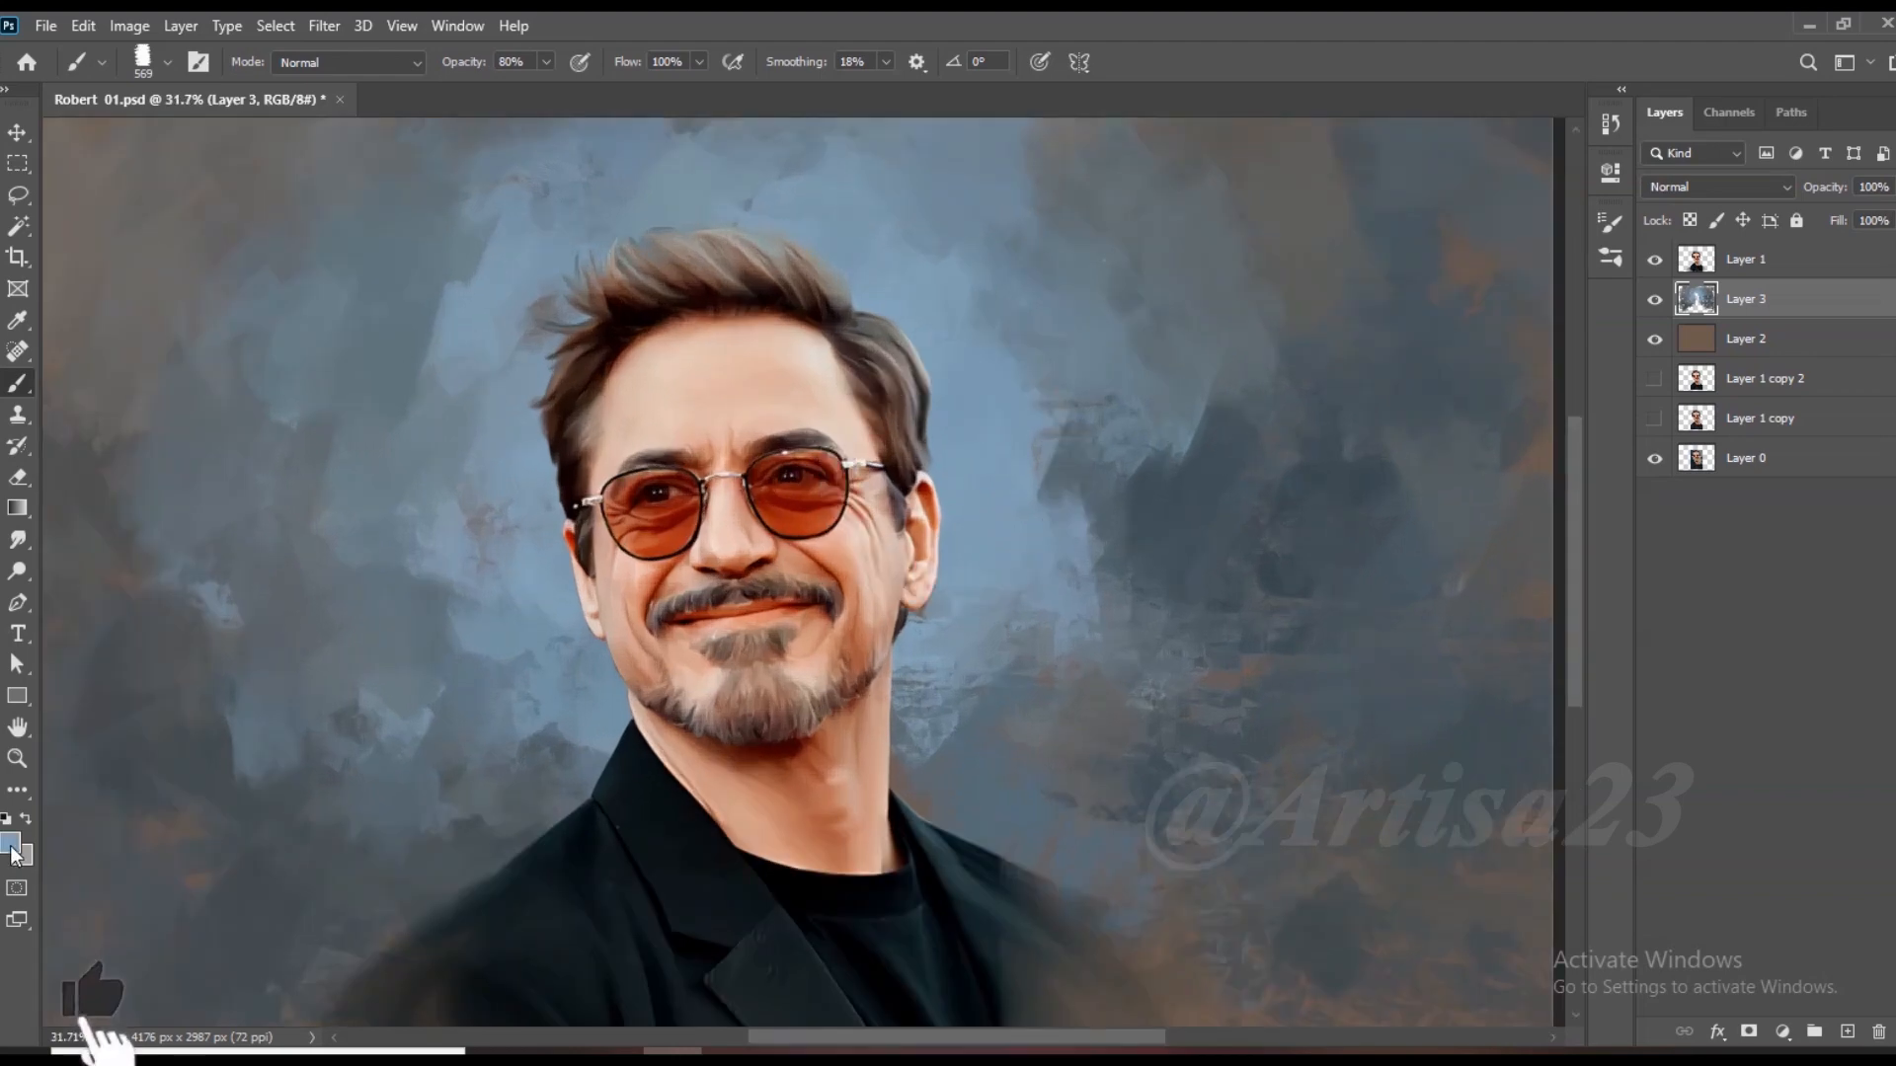
pyautogui.click(12, 845)
pyautogui.click(1320, 406)
pyautogui.click(1748, 365)
pyautogui.moveTo(839, 232); pyautogui.dragTo(953, 474)
pyautogui.press('[')
pyautogui.press('[')
pyautogui.press('[')
pyautogui.moveTo(956, 380); pyautogui.dragTo(960, 484)
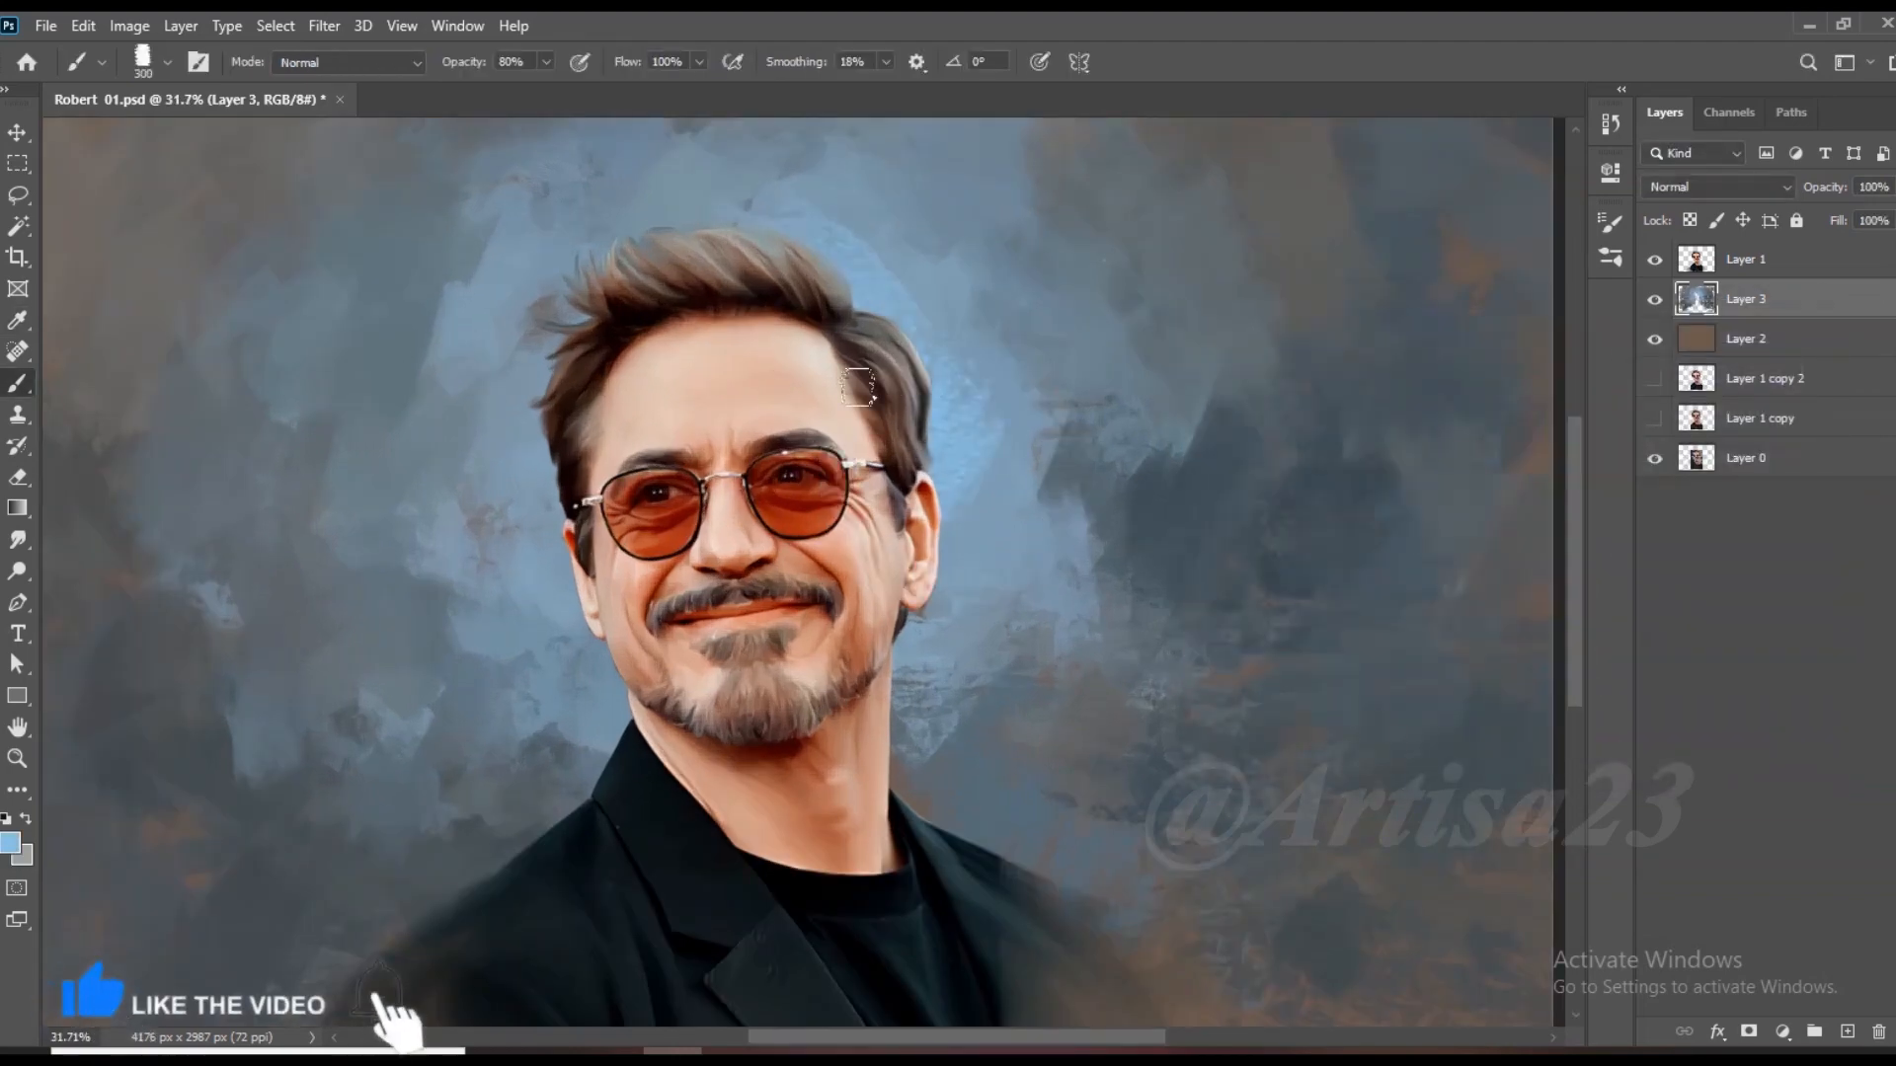
# Step: Paint a light blue glow along the left-hand side of the hair and face, and blend its lower edge with sampled background tones
pyautogui.moveTo(575, 382); pyautogui.dragTo(560, 628)
pyautogui.keyDown('alt'); pyautogui.click(467, 524); pyautogui.keyUp('alt')
pyautogui.keyDown('alt'); pyautogui.click(553, 671); pyautogui.keyUp('alt')
pyautogui.moveTo(467, 524)
pyautogui.mouseDown()
pyautogui.moveTo(538, 646)
pyautogui.moveTo(553, 790)
pyautogui.mouseUp()
pyautogui.keyDown('alt'); pyautogui.click(503, 711); pyautogui.keyUp('alt')
# Step: Sample blue tones from the right-hand background and paint them into the glow beside the ear and neck
pyautogui.scroll(-3, 857, 635)
pyautogui.keyDown('alt'); pyautogui.click(1136, 686); pyautogui.keyUp('alt')
pyautogui.keyDown('alt'); pyautogui.click(966, 612); pyautogui.keyUp('alt')
pyautogui.keyDown('alt'); pyautogui.click(982, 666); pyautogui.keyUp('alt')
pyautogui.moveTo(963, 607)
pyautogui.mouseDown()
pyautogui.moveTo(933, 637)
pyautogui.moveTo(933, 604)
pyautogui.mouseUp()
pyautogui.keyDown('alt'); pyautogui.click(1071, 520); pyautogui.keyUp('alt')
pyautogui.scroll(-2, 1007, 546)
# Step: Extend the sampled blue glow down the left-hand side of the face to the jaw and shoulder
pyautogui.scroll(3, 668, 589)
pyautogui.keyDown('alt'); pyautogui.click(600, 558); pyautogui.keyUp('alt')
pyautogui.moveTo(604, 558); pyautogui.dragTo(600, 632)
pyautogui.keyDown('alt'); pyautogui.click(571, 532); pyautogui.keyUp('alt')
pyautogui.moveTo(592, 760); pyautogui.dragTo(681, 694)
# Step: Enlarge the brush to 500 px and paint sampled tones over the lower-left and left-hand background
pyautogui.scroll(-2, 736, 667)
pyautogui.press(']')
pyautogui.press(']')
pyautogui.keyDown('alt'); pyautogui.click(524, 784); pyautogui.keyUp('alt')
pyautogui.moveTo(354, 929); pyautogui.dragTo(282, 789)
pyautogui.keyDown('alt'); pyautogui.click(312, 712); pyautogui.keyUp('alt')
pyautogui.moveTo(280, 663); pyautogui.dragTo(296, 637)
pyautogui.keyDown('alt'); pyautogui.click(351, 632); pyautogui.keyUp('alt')
pyautogui.moveTo(370, 632)
pyautogui.mouseDown()
pyautogui.moveTo(454, 647)
pyautogui.moveTo(571, 621)
pyautogui.mouseUp()
pyautogui.keyDown('alt'); pyautogui.click(479, 658); pyautogui.keyUp('alt')
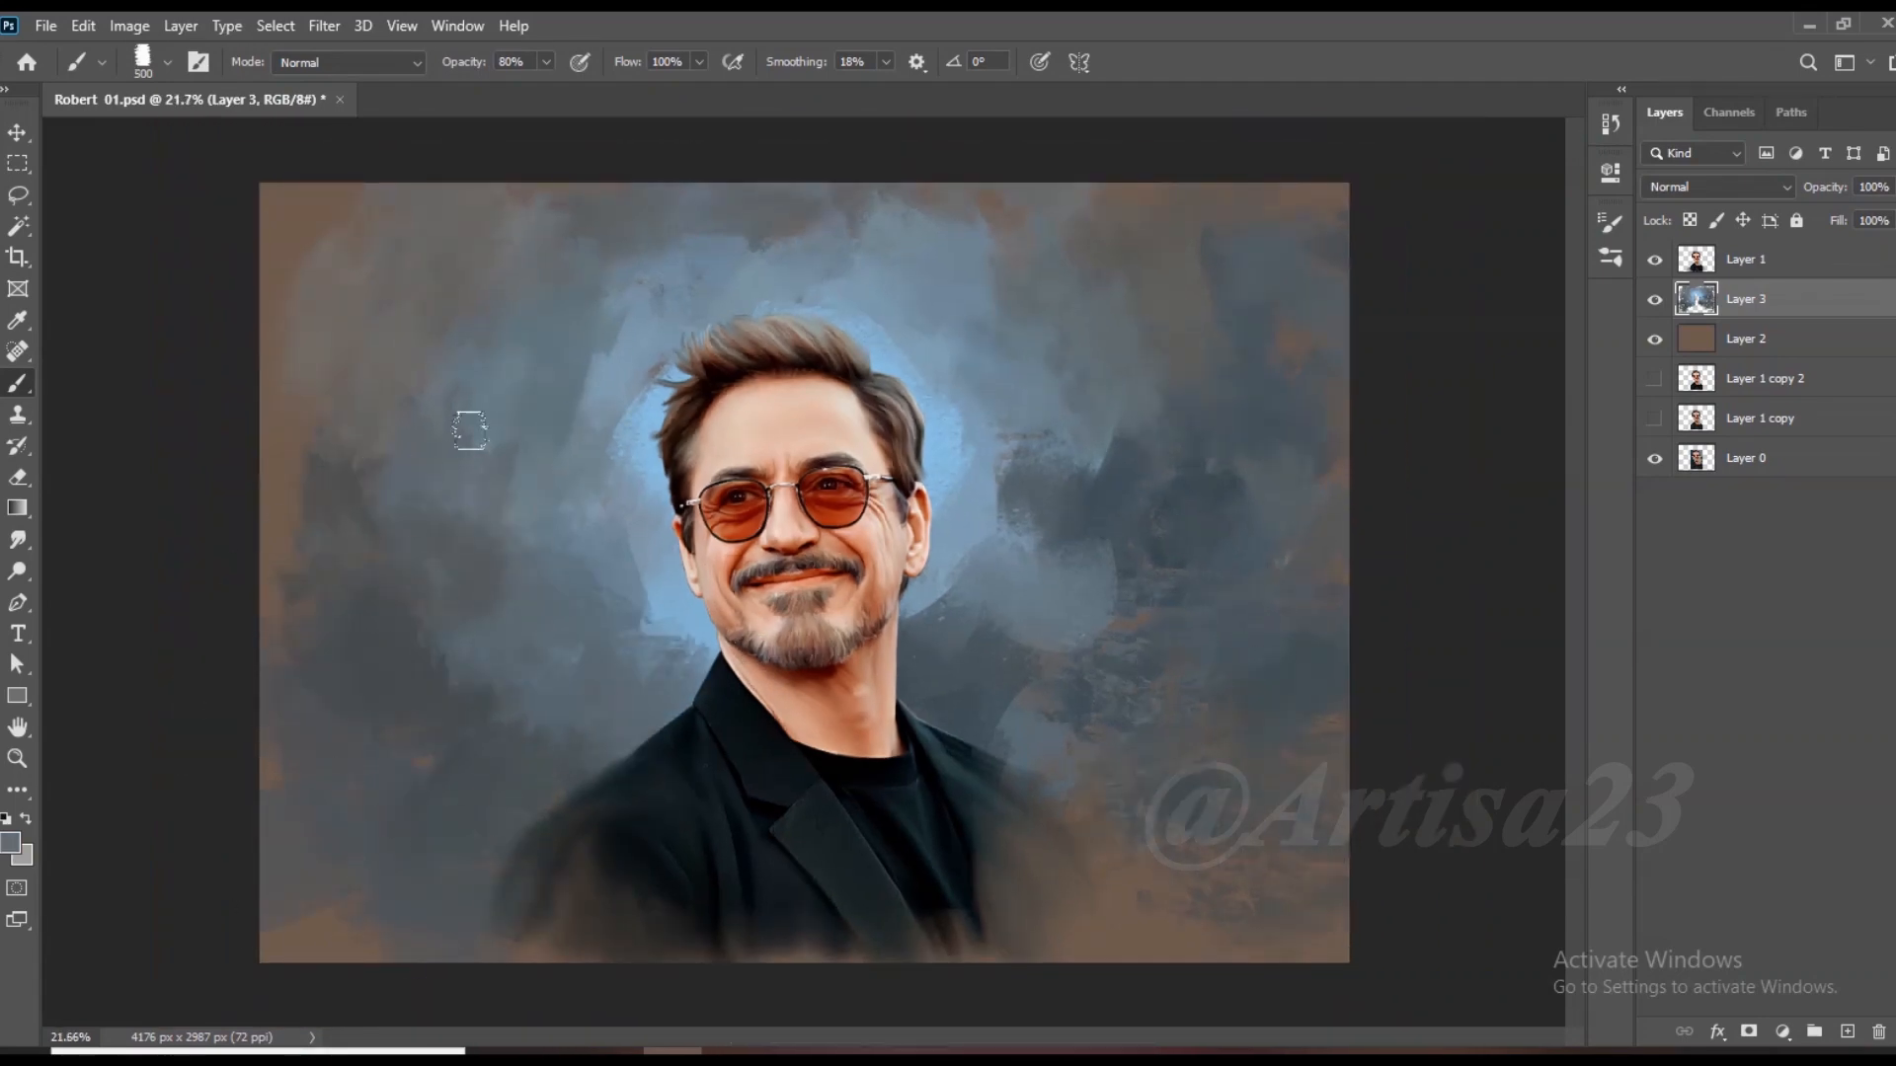
# Step: Blend sampled grey-blue strokes around the outer glow above and to the upper left of the head
pyautogui.keyDown('alt'); pyautogui.click(618, 380); pyautogui.keyUp('alt')
pyautogui.moveTo(592, 370); pyautogui.dragTo(533, 450)
pyautogui.moveTo(584, 316); pyautogui.dragTo(761, 267)
pyautogui.keyDown('alt'); pyautogui.click(723, 222); pyautogui.keyUp('alt')
pyautogui.moveTo(720, 199); pyautogui.dragTo(756, 288)
pyautogui.moveTo(623, 190); pyautogui.dragTo(585, 308)
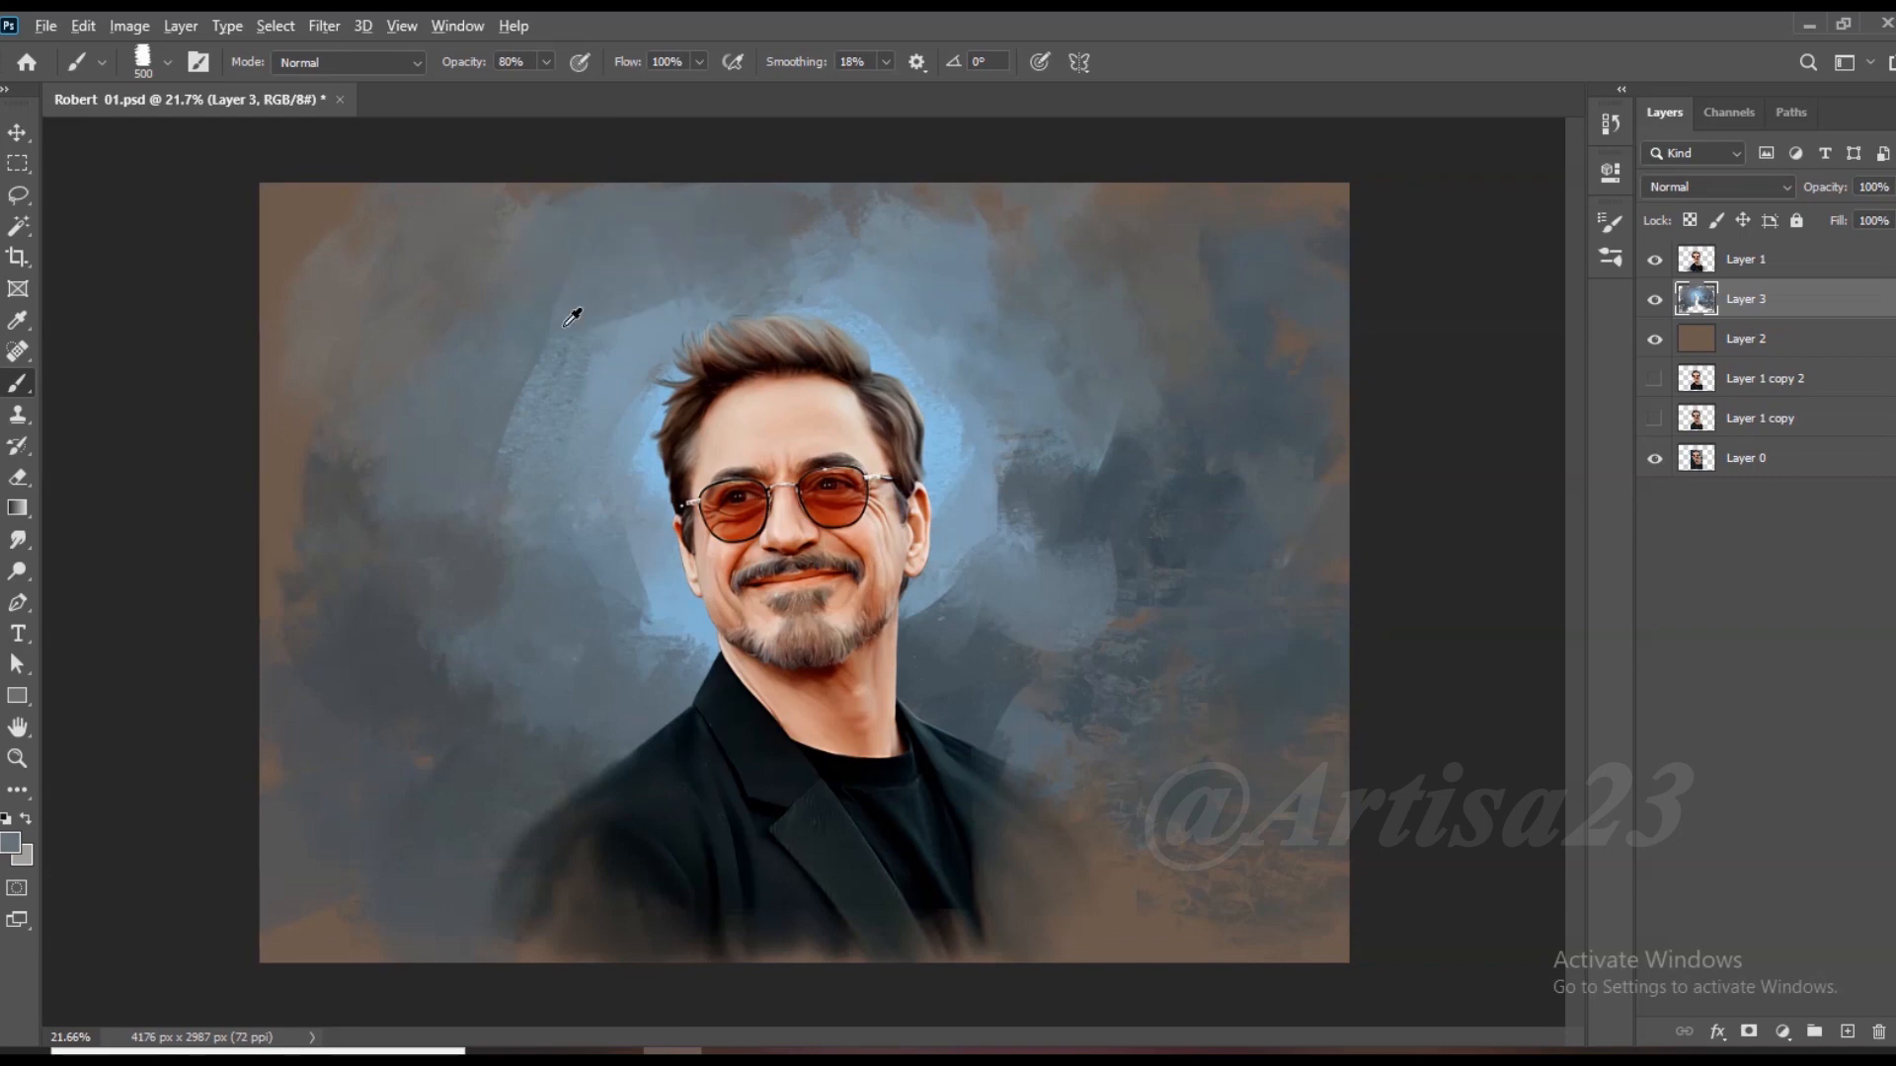
pyautogui.moveTo(704, 265); pyautogui.dragTo(694, 314)
# Step: Spread sampled blue from beside the left-hand hair outward and soften the outer edge of the glow
pyautogui.keyDown('alt'); pyautogui.click(668, 417); pyautogui.keyUp('alt')
pyautogui.moveTo(659, 401)
pyautogui.mouseDown()
pyautogui.moveTo(656, 300)
pyautogui.moveTo(743, 341)
pyautogui.moveTo(656, 232)
pyautogui.mouseUp()
pyautogui.keyDown('alt'); pyautogui.click(617, 316); pyautogui.keyUp('alt')
pyautogui.keyDown('alt'); pyautogui.click(575, 319); pyautogui.keyUp('alt')
pyautogui.moveTo(576, 331); pyautogui.dragTo(534, 386)
# Step: Paint the glow above and beside the right-hand hair and blend it into the background with sampled blues
pyautogui.moveTo(967, 203); pyautogui.dragTo(889, 202)
pyautogui.keyDown('alt'); pyautogui.click(957, 415); pyautogui.keyUp('alt')
pyautogui.moveTo(943, 395); pyautogui.dragTo(950, 459)
pyautogui.moveTo(918, 346); pyautogui.dragTo(947, 306)
pyautogui.keyDown('alt'); pyautogui.click(1072, 464); pyautogui.keyUp('alt')
pyautogui.moveTo(1017, 474); pyautogui.dragTo(1064, 385)
pyautogui.moveTo(1071, 484); pyautogui.dragTo(1007, 538)
pyautogui.keyDown('alt'); pyautogui.click(986, 428); pyautogui.keyUp('alt')
pyautogui.moveTo(1002, 464)
pyautogui.mouseDown()
pyautogui.moveTo(1037, 395)
pyautogui.moveTo(1047, 276)
pyautogui.mouseUp()
# Step: Cover the rough brown patches in the lower-right background with sampled blue-grey strokes
pyautogui.keyDown('alt'); pyautogui.click(1038, 358); pyautogui.keyUp('alt')
pyautogui.keyDown('alt'); pyautogui.click(1091, 237); pyautogui.keyUp('alt')
pyautogui.keyDown('alt'); pyautogui.click(678, 202); pyautogui.keyUp('alt')
pyautogui.keyDown('alt'); pyautogui.click(306, 474); pyautogui.keyUp('alt')
pyautogui.keyDown('alt'); pyautogui.click(1112, 682); pyautogui.keyUp('alt')
pyautogui.moveTo(1155, 565)
pyautogui.mouseDown()
pyautogui.moveTo(1219, 648)
pyautogui.moveTo(1257, 478)
pyautogui.moveTo(1126, 283)
pyautogui.moveTo(1261, 186)
pyautogui.moveTo(1083, 520)
pyautogui.moveTo(975, 660)
pyautogui.moveTo(1079, 787)
pyautogui.moveTo(1135, 678)
pyautogui.moveTo(1122, 719)
pyautogui.moveTo(1047, 751)
pyautogui.mouseUp()
pyautogui.scroll(-1, 1096, 643)
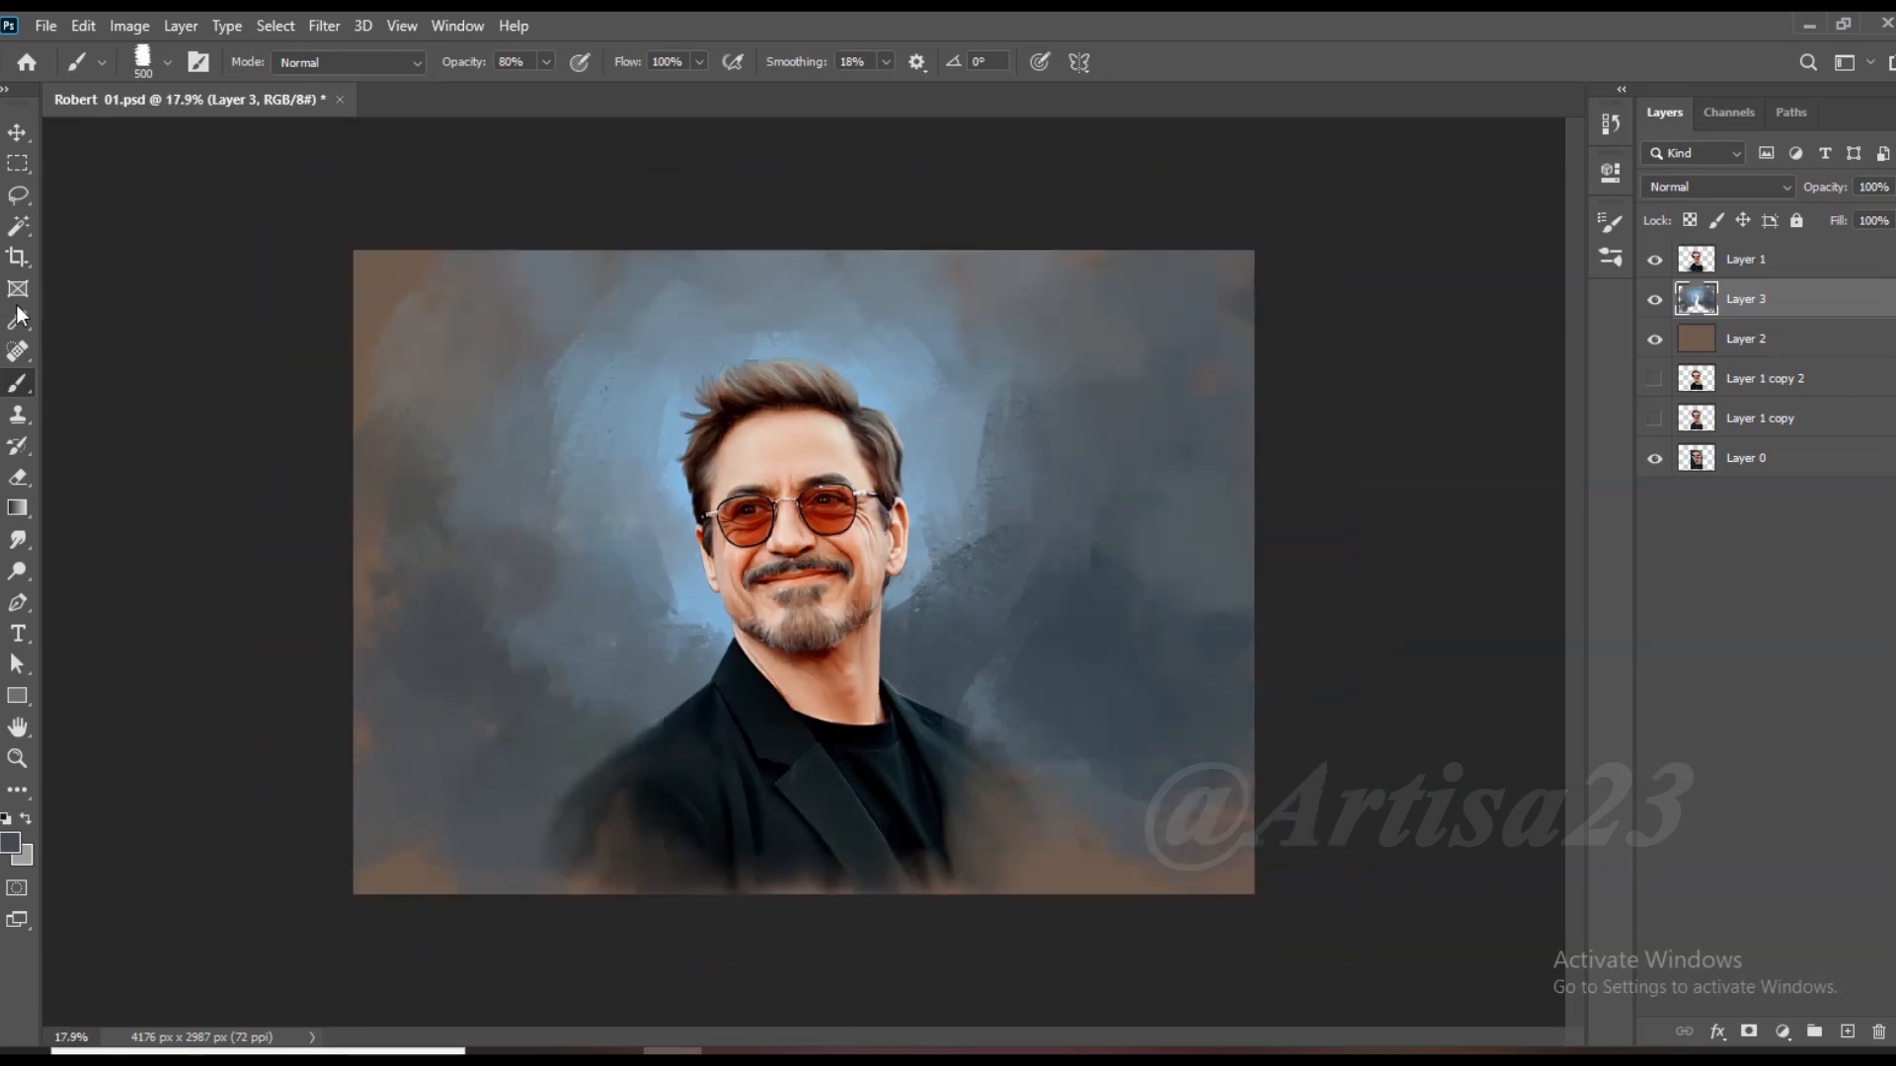
# Step: Extend the canvas evenly on both sides with the Crop tool to a width of 4868 px
pyautogui.press('c')
pyautogui.moveTo(1262, 570); pyautogui.dragTo(1333, 569)
pyautogui.press('Return')
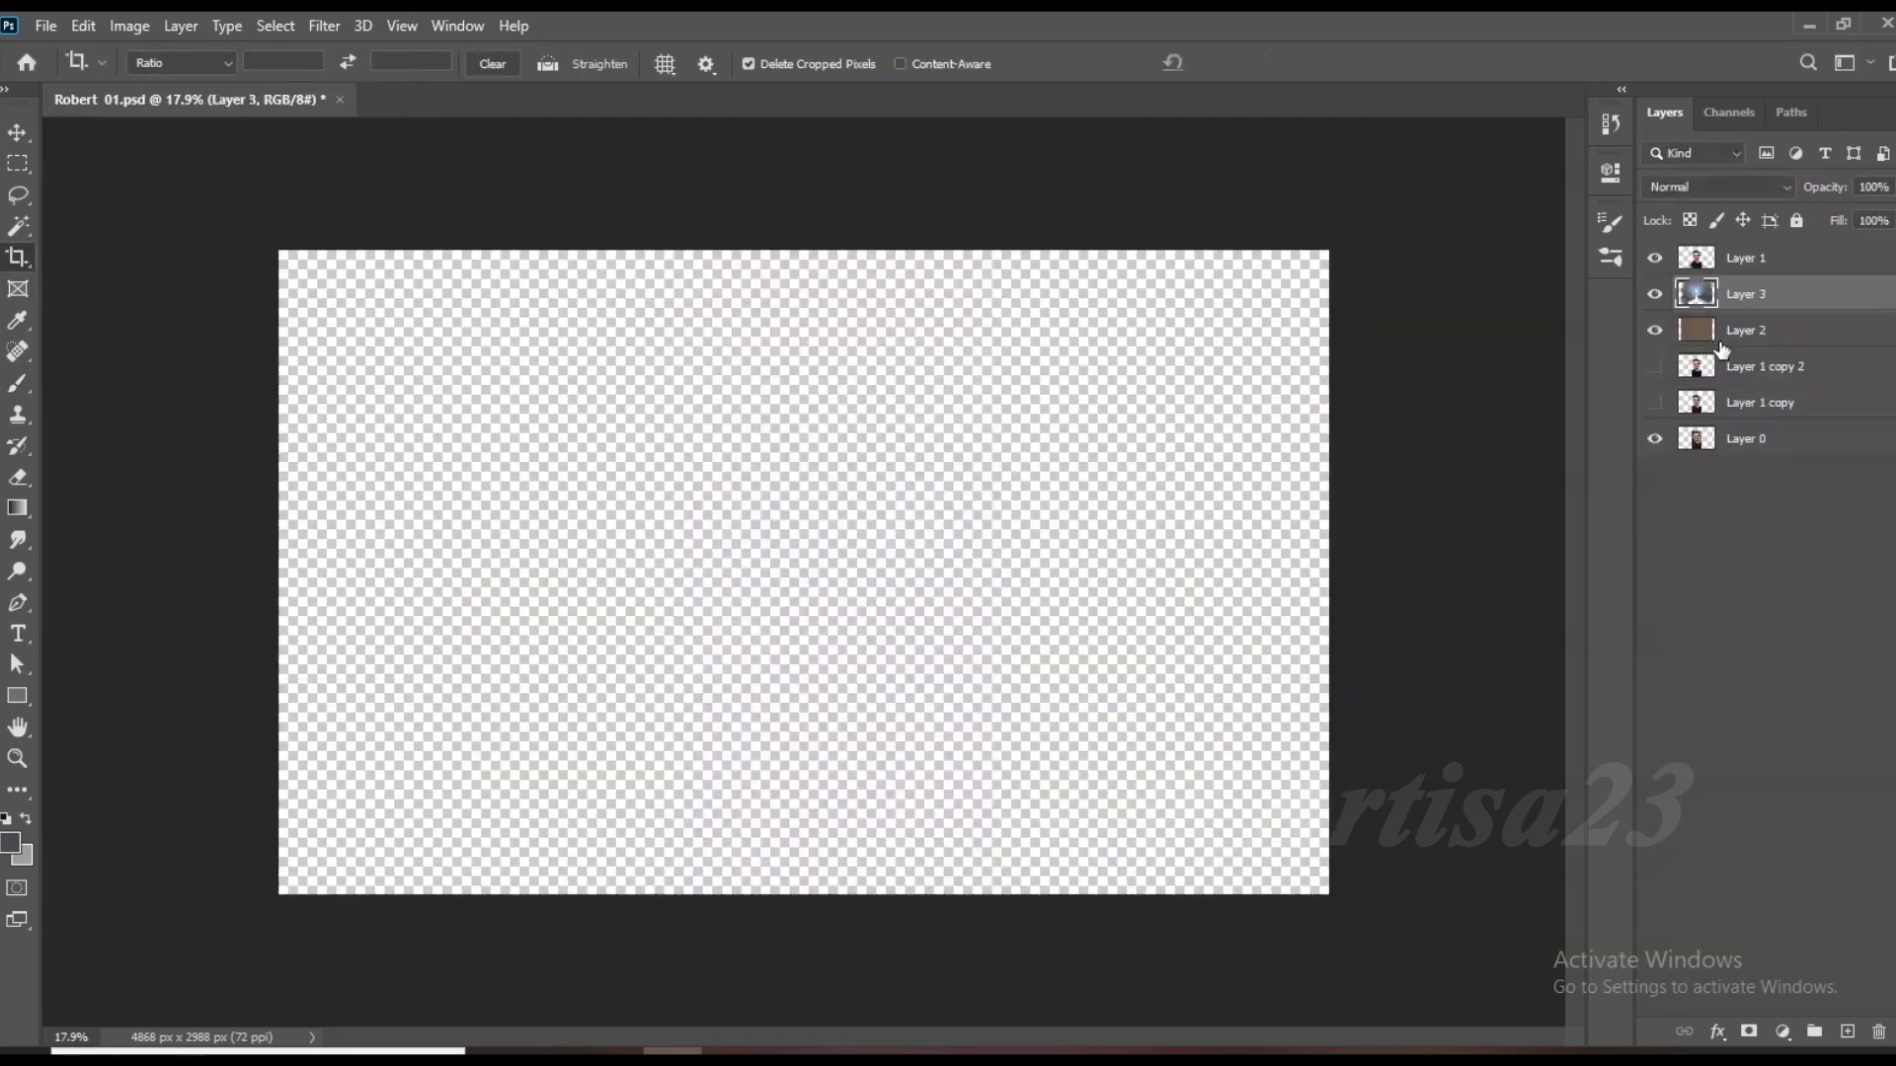
# Step: Fill Layer 2 with brown sampled from the background so it covers the widened canvas, and reselect Layer 3
pyautogui.press('b')
pyautogui.keyDown('alt'); pyautogui.click(1049, 850); pyautogui.keyUp('alt')
pyautogui.hotkey('alt', 'BackSpace')
pyautogui.click(1777, 294)
# Step: Paint sampled background tones across the hard seam of the new right-hand canvas strip
pyautogui.moveTo(1259, 738)
pyautogui.mouseDown()
pyautogui.moveTo(1253, 761)
pyautogui.moveTo(1270, 606)
pyautogui.moveTo(1216, 553)
pyautogui.mouseUp()
pyautogui.keyDown('alt'); pyautogui.click(1241, 327); pyautogui.keyUp('alt')
pyautogui.moveTo(1283, 286); pyautogui.dragTo(1258, 570)
pyautogui.keyDown('alt'); pyautogui.click(1232, 746); pyautogui.keyUp('alt')
pyautogui.moveTo(1269, 740); pyautogui.dragTo(1254, 771)
# Step: Paint sampled grey tones over the hard seam of the new left-hand canvas strip
pyautogui.keyDown('alt'); pyautogui.click(405, 666); pyautogui.keyUp('alt')
pyautogui.moveTo(336, 661); pyautogui.dragTo(339, 584)
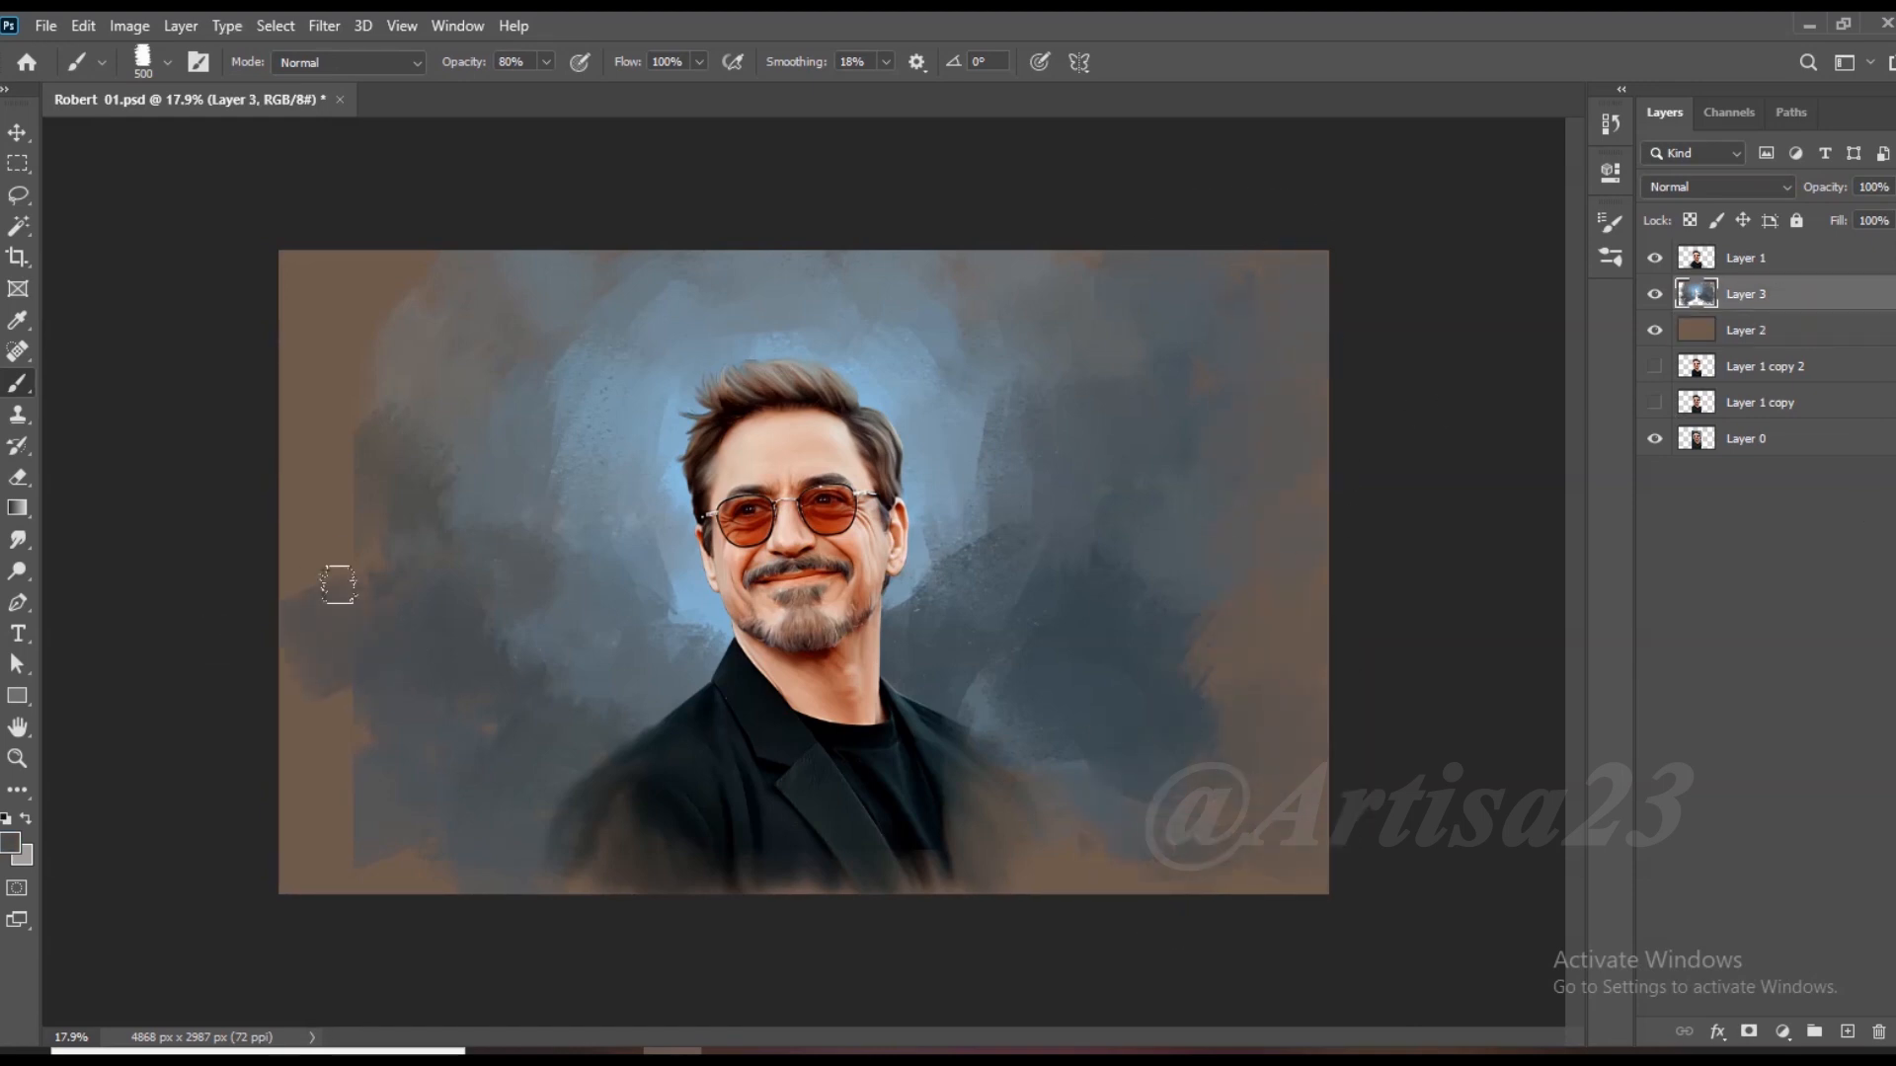
pyautogui.moveTo(340, 491)
pyautogui.mouseDown()
pyautogui.moveTo(314, 244)
pyautogui.moveTo(341, 711)
pyautogui.mouseUp()
pyautogui.keyDown('alt'); pyautogui.click(350, 783); pyautogui.keyUp('alt')
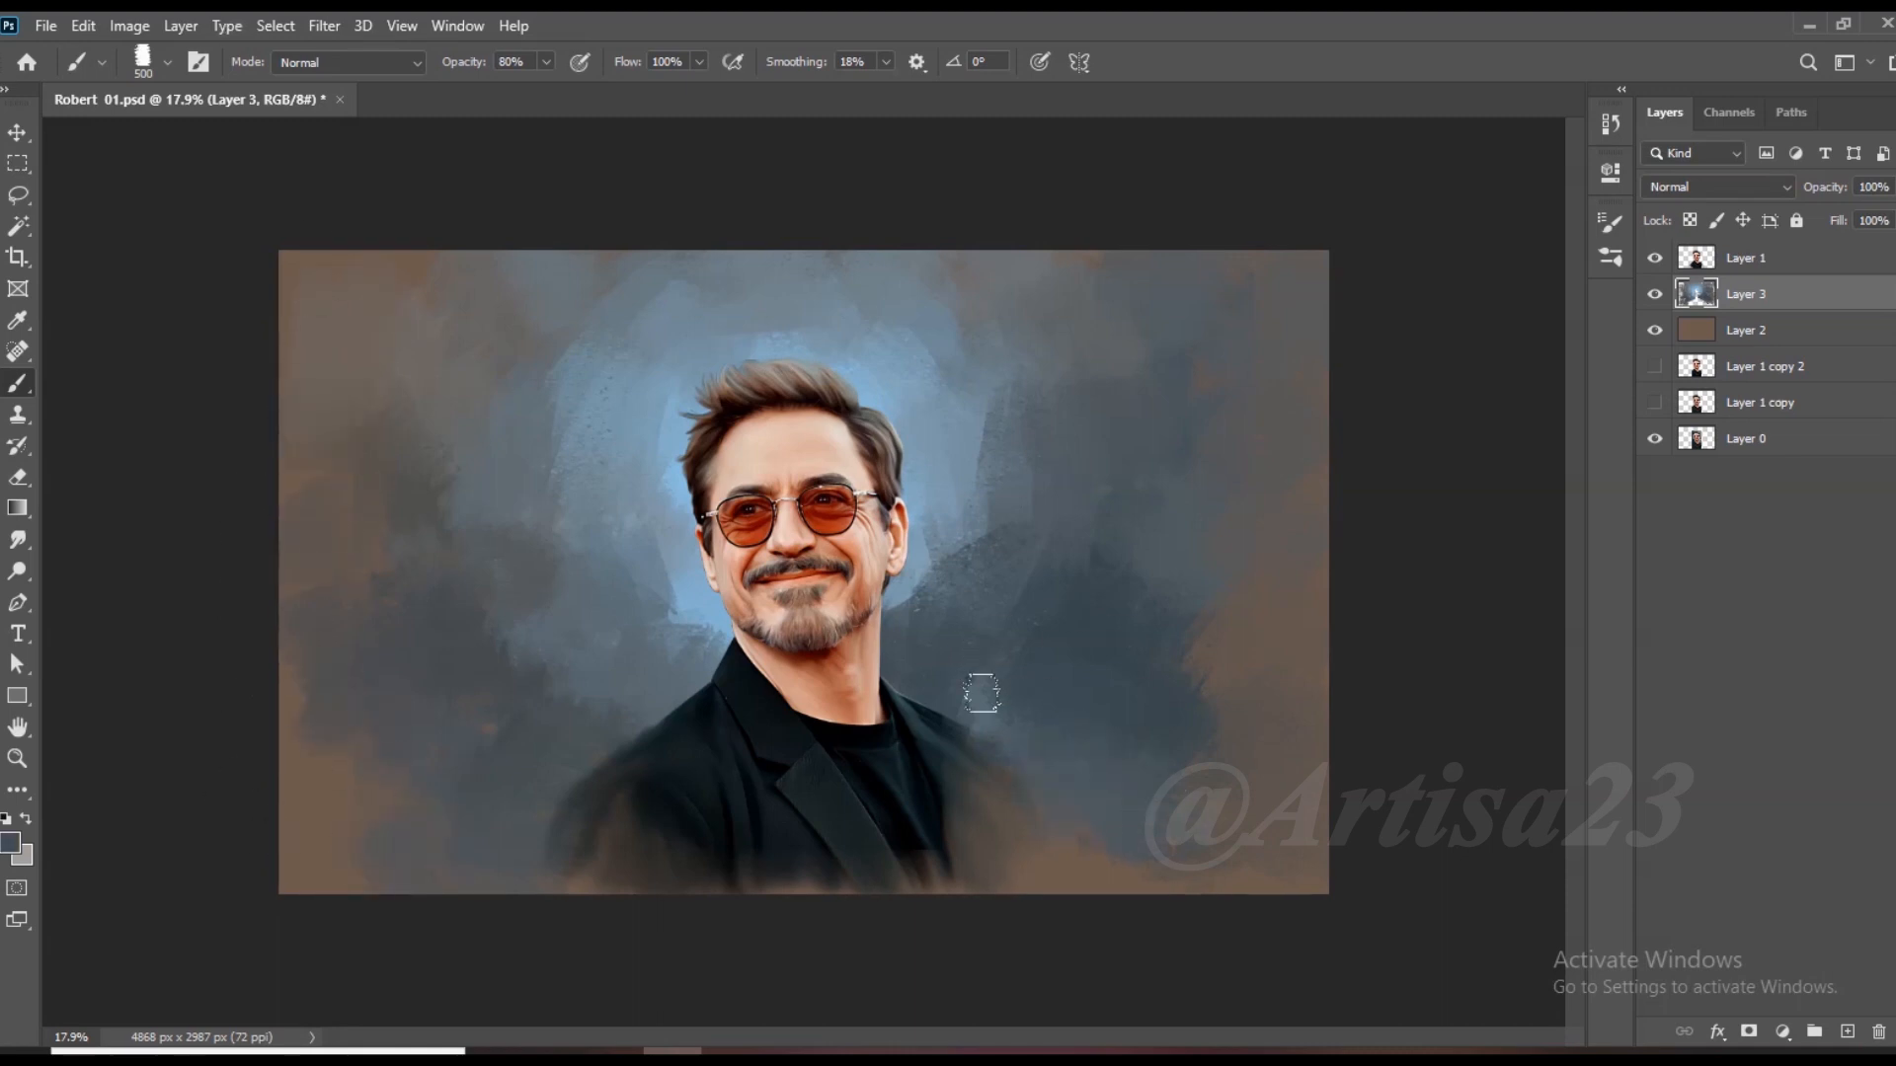
# Step: Paint blue-grey tones beside the right-hand shoulder and extend them into the brown at the lower right
pyautogui.moveTo(978, 689); pyautogui.dragTo(1017, 755)
pyautogui.keyDown('alt'); pyautogui.click(1192, 763); pyautogui.keyUp('alt')
pyautogui.moveTo(1207, 696); pyautogui.dragTo(1259, 725)
# Step: Blend sampled brown from the lower-left edge of the background into the neighbouring dark area
pyautogui.keyDown('alt'); pyautogui.click(1030, 823); pyautogui.keyUp('alt')
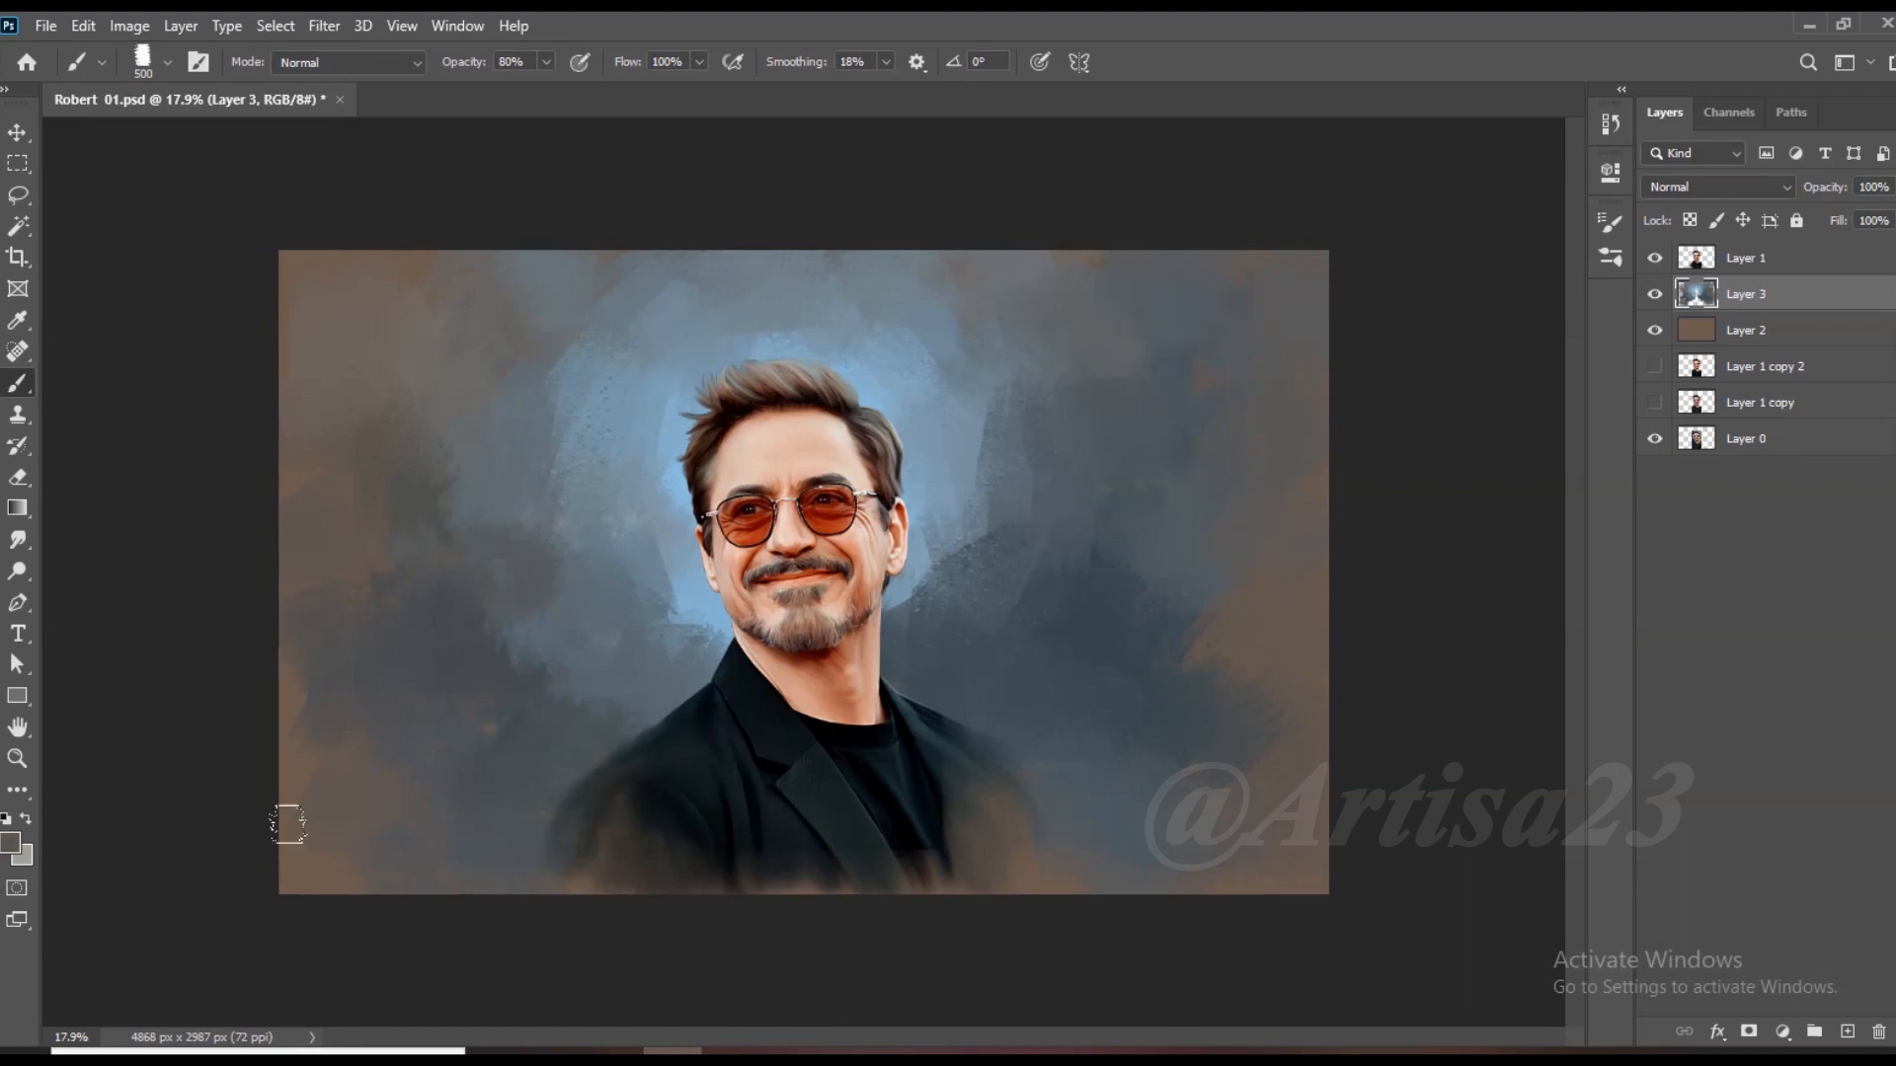
pyautogui.keyDown('alt'); pyautogui.click(289, 681); pyautogui.keyUp('alt')
pyautogui.moveTo(306, 681); pyautogui.dragTo(367, 632)
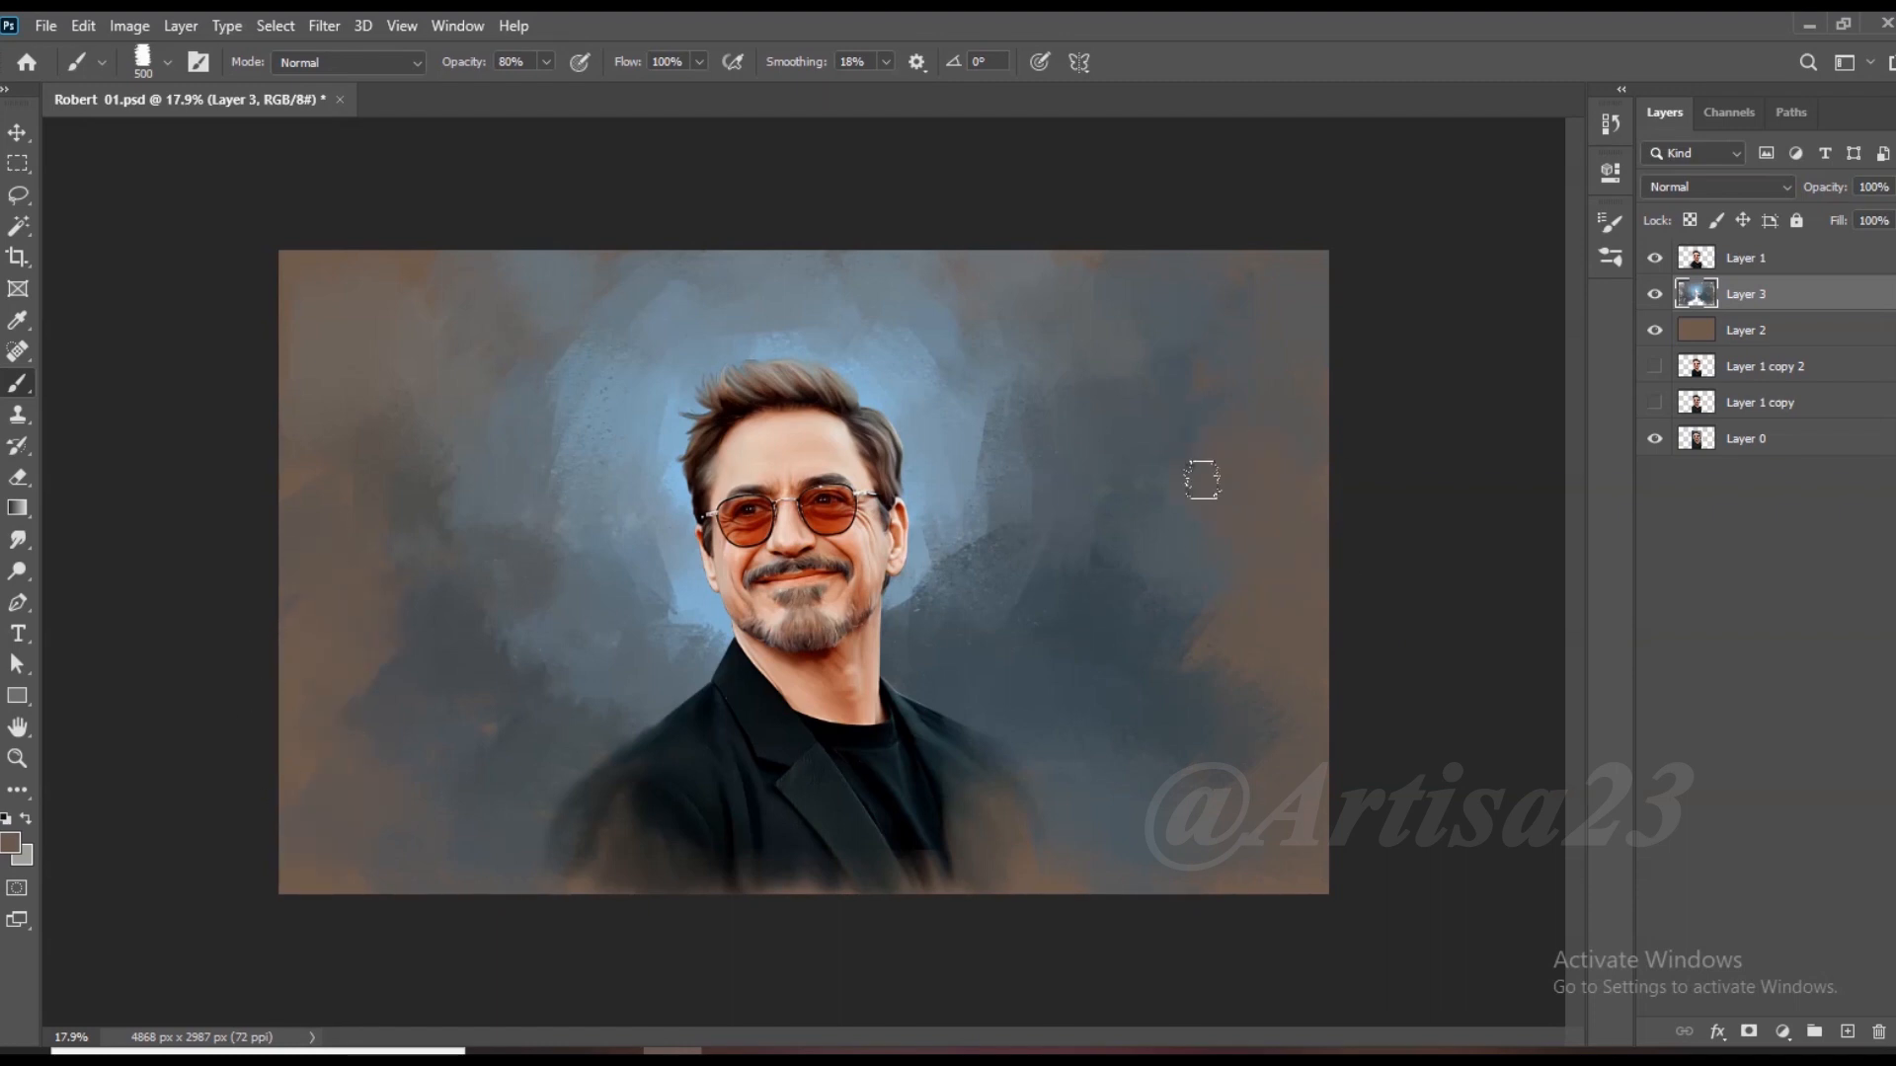
# Step: Reduce the brush to 300 px and blend sampled tones into the background beside the left-hand shoulder and neck
pyautogui.keyDown('alt'); pyautogui.click(401, 541); pyautogui.keyUp('alt')
pyautogui.press('[')
pyautogui.press('[')
pyautogui.moveTo(528, 659)
pyautogui.mouseDown()
pyautogui.moveTo(570, 634)
pyautogui.moveTo(628, 688)
pyautogui.moveTo(683, 641)
pyautogui.moveTo(620, 699)
pyautogui.mouseUp()
pyautogui.keyDown('alt'); pyautogui.click(662, 659); pyautogui.keyUp('alt')
pyautogui.scroll(3, 683, 642)
pyautogui.keyDown('alt'); pyautogui.click(637, 613); pyautogui.keyUp('alt')
pyautogui.keyDown('alt'); pyautogui.click(593, 713); pyautogui.keyUp('alt')
# Step: Paint sampled blue-grey tones around the upper-left side of the glow and hair
pyautogui.keyDown('alt'); pyautogui.click(558, 489); pyautogui.keyUp('alt')
pyautogui.moveTo(486, 336)
pyautogui.mouseDown()
pyautogui.moveTo(511, 287)
pyautogui.moveTo(533, 423)
pyautogui.mouseUp()
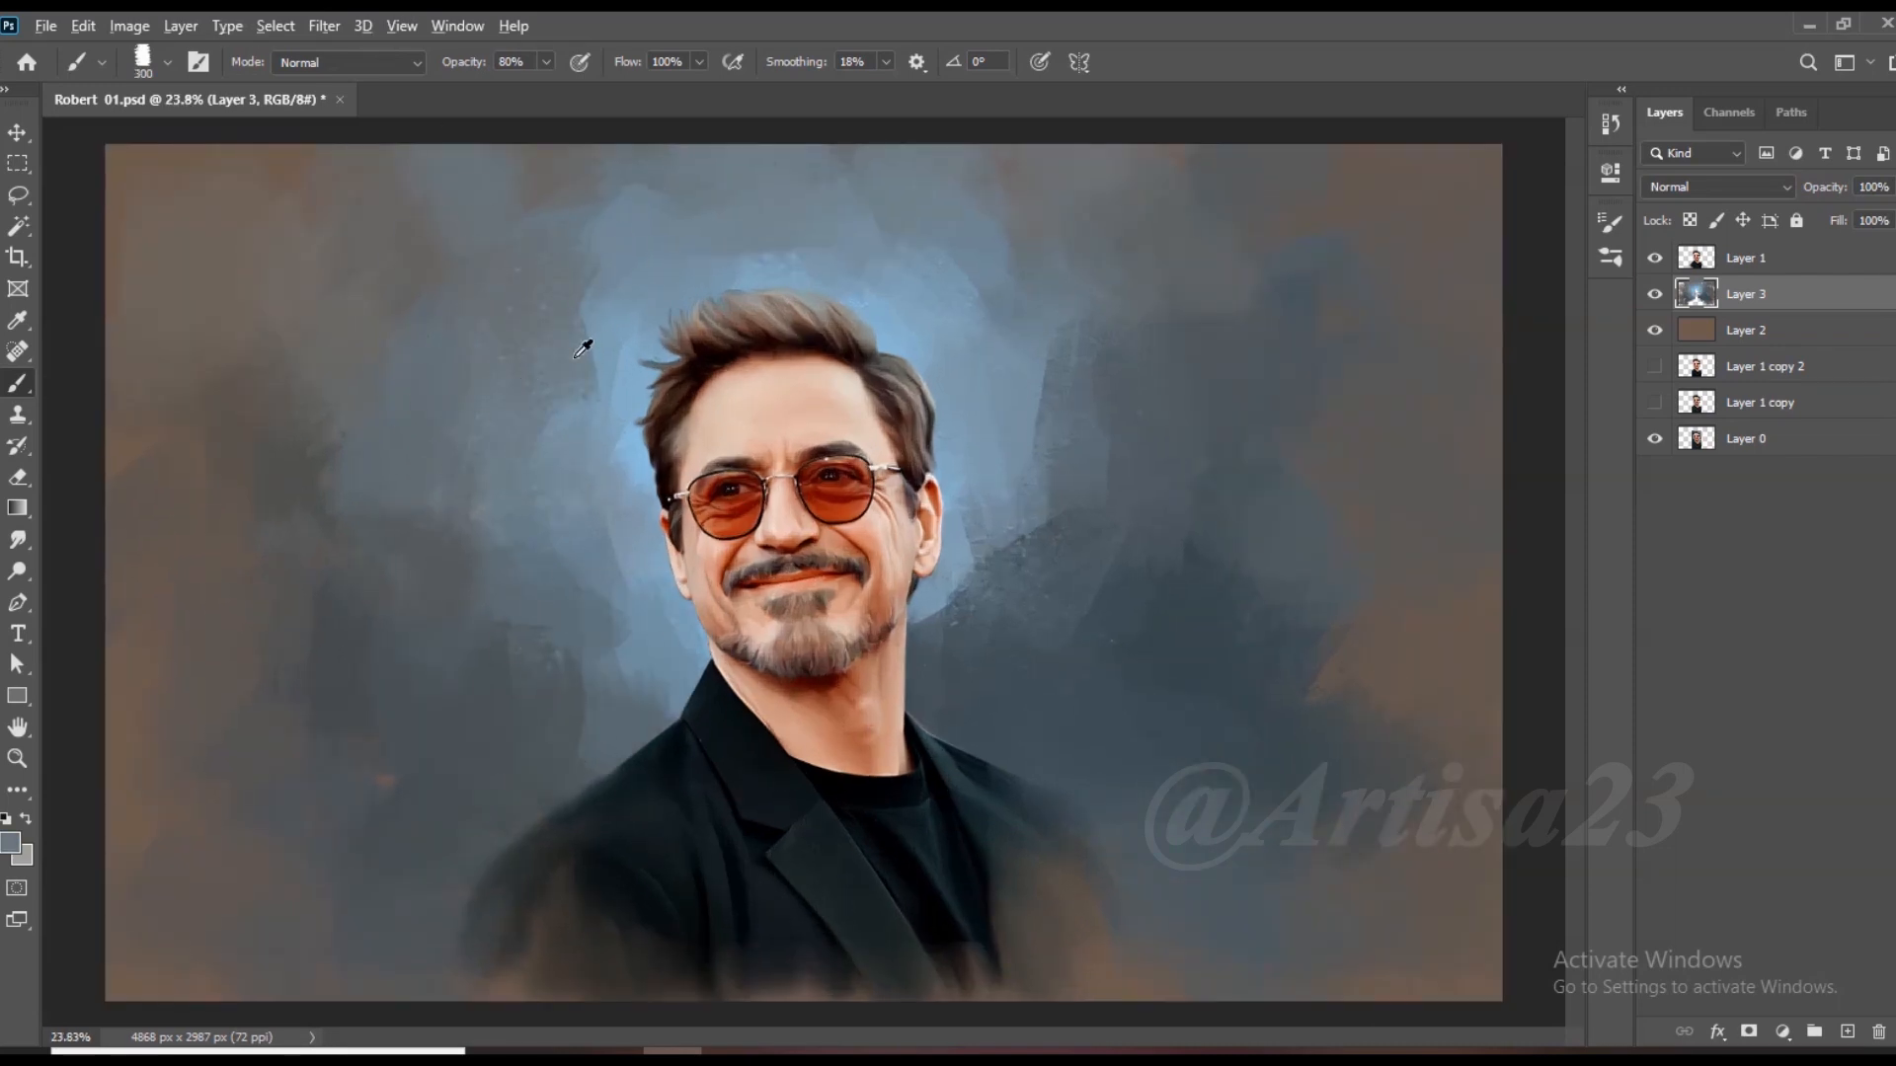
pyautogui.keyDown('alt'); pyautogui.click(588, 355); pyautogui.keyUp('alt')
pyautogui.moveTo(587, 345); pyautogui.dragTo(637, 299)
pyautogui.keyDown('alt'); pyautogui.click(620, 324); pyautogui.keyUp('alt')
pyautogui.moveTo(622, 393); pyautogui.dragTo(642, 270)
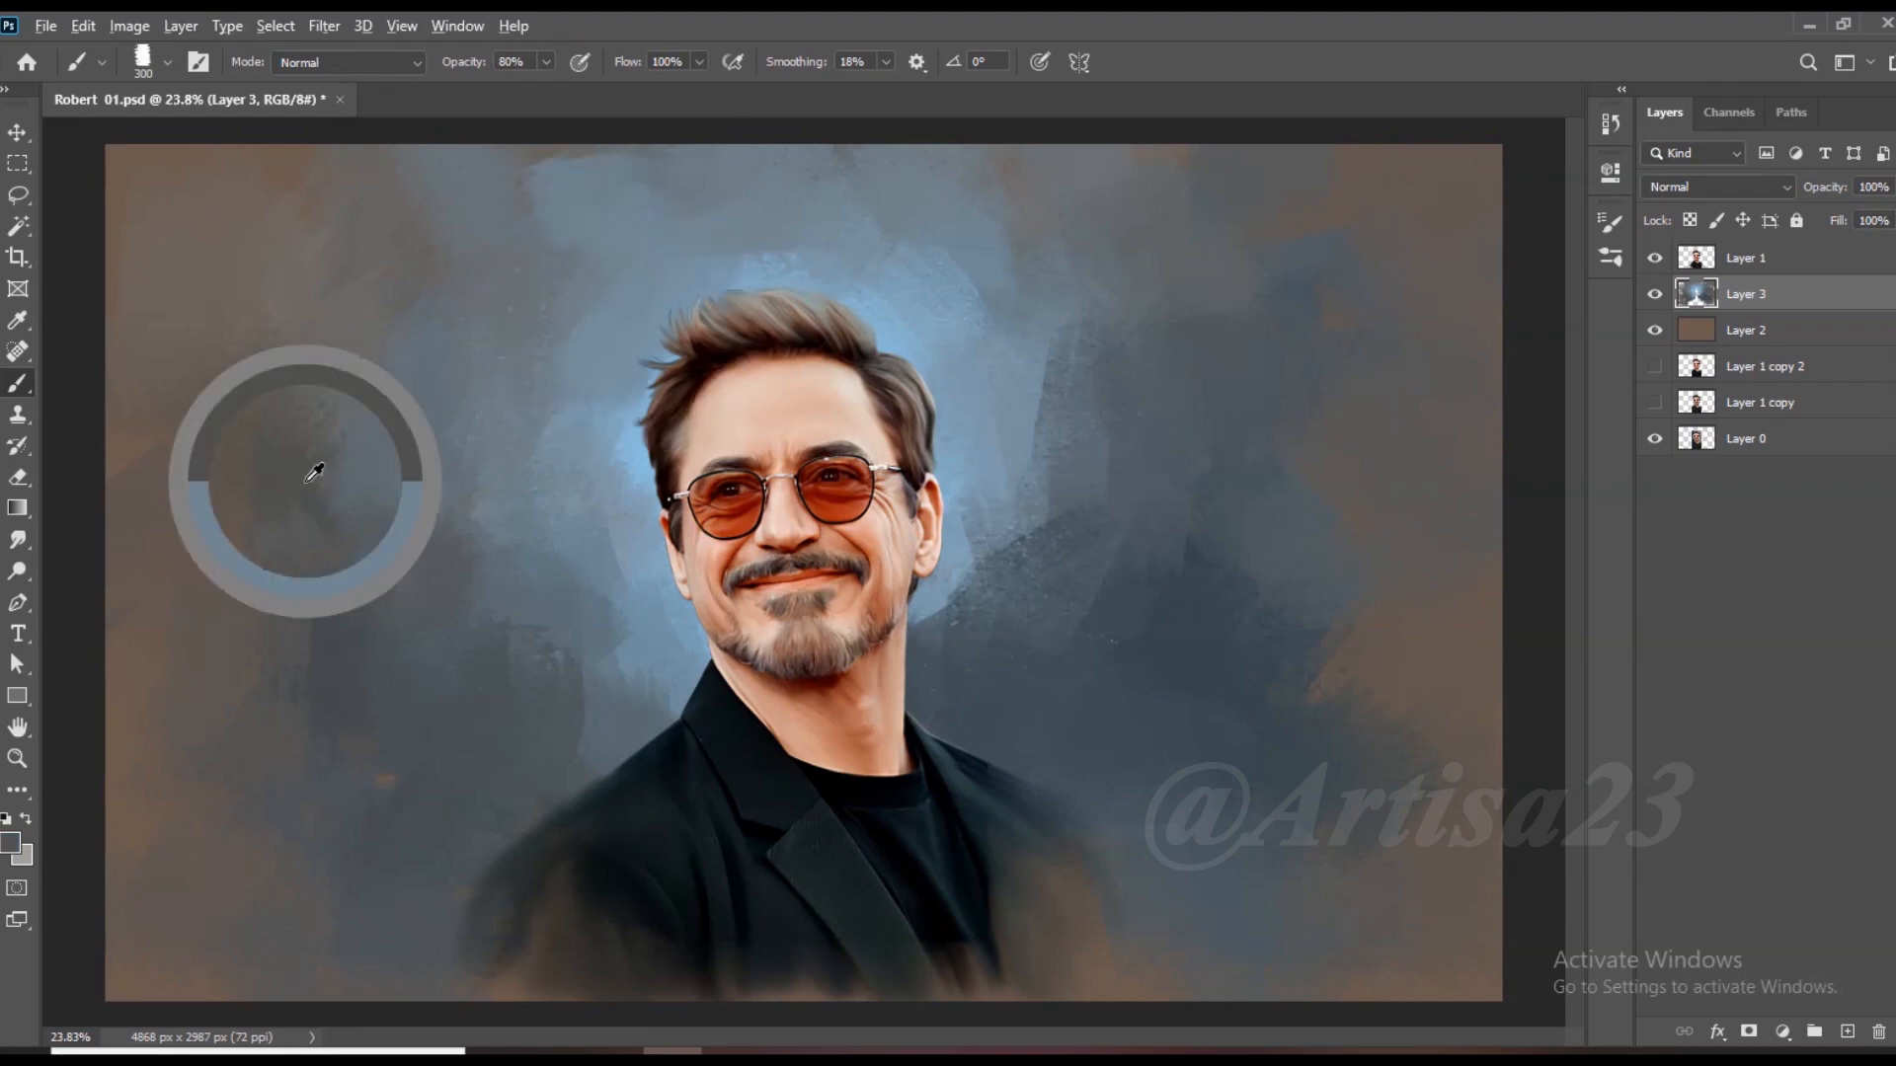
# Step: Soften the background to the left of the glow with sampled tones and a 500 px brush
pyautogui.keyDown('alt'); pyautogui.click(313, 474); pyautogui.keyUp('alt')
pyautogui.scroll(-2, 534, 470)
pyautogui.moveTo(478, 434); pyautogui.dragTo(515, 501)
pyautogui.keyDown('alt'); pyautogui.click(456, 412); pyautogui.keyUp('alt')
pyautogui.moveTo(509, 393); pyautogui.dragTo(531, 473)
# Step: Smooth the rough glow edge beside the right-hand neck and extend the blue-grey tones across the right-hand background
pyautogui.keyDown('alt'); pyautogui.click(1007, 535); pyautogui.keyUp('alt')
pyautogui.moveTo(1009, 538); pyautogui.dragTo(938, 627)
pyautogui.moveTo(1037, 493); pyautogui.dragTo(947, 632)
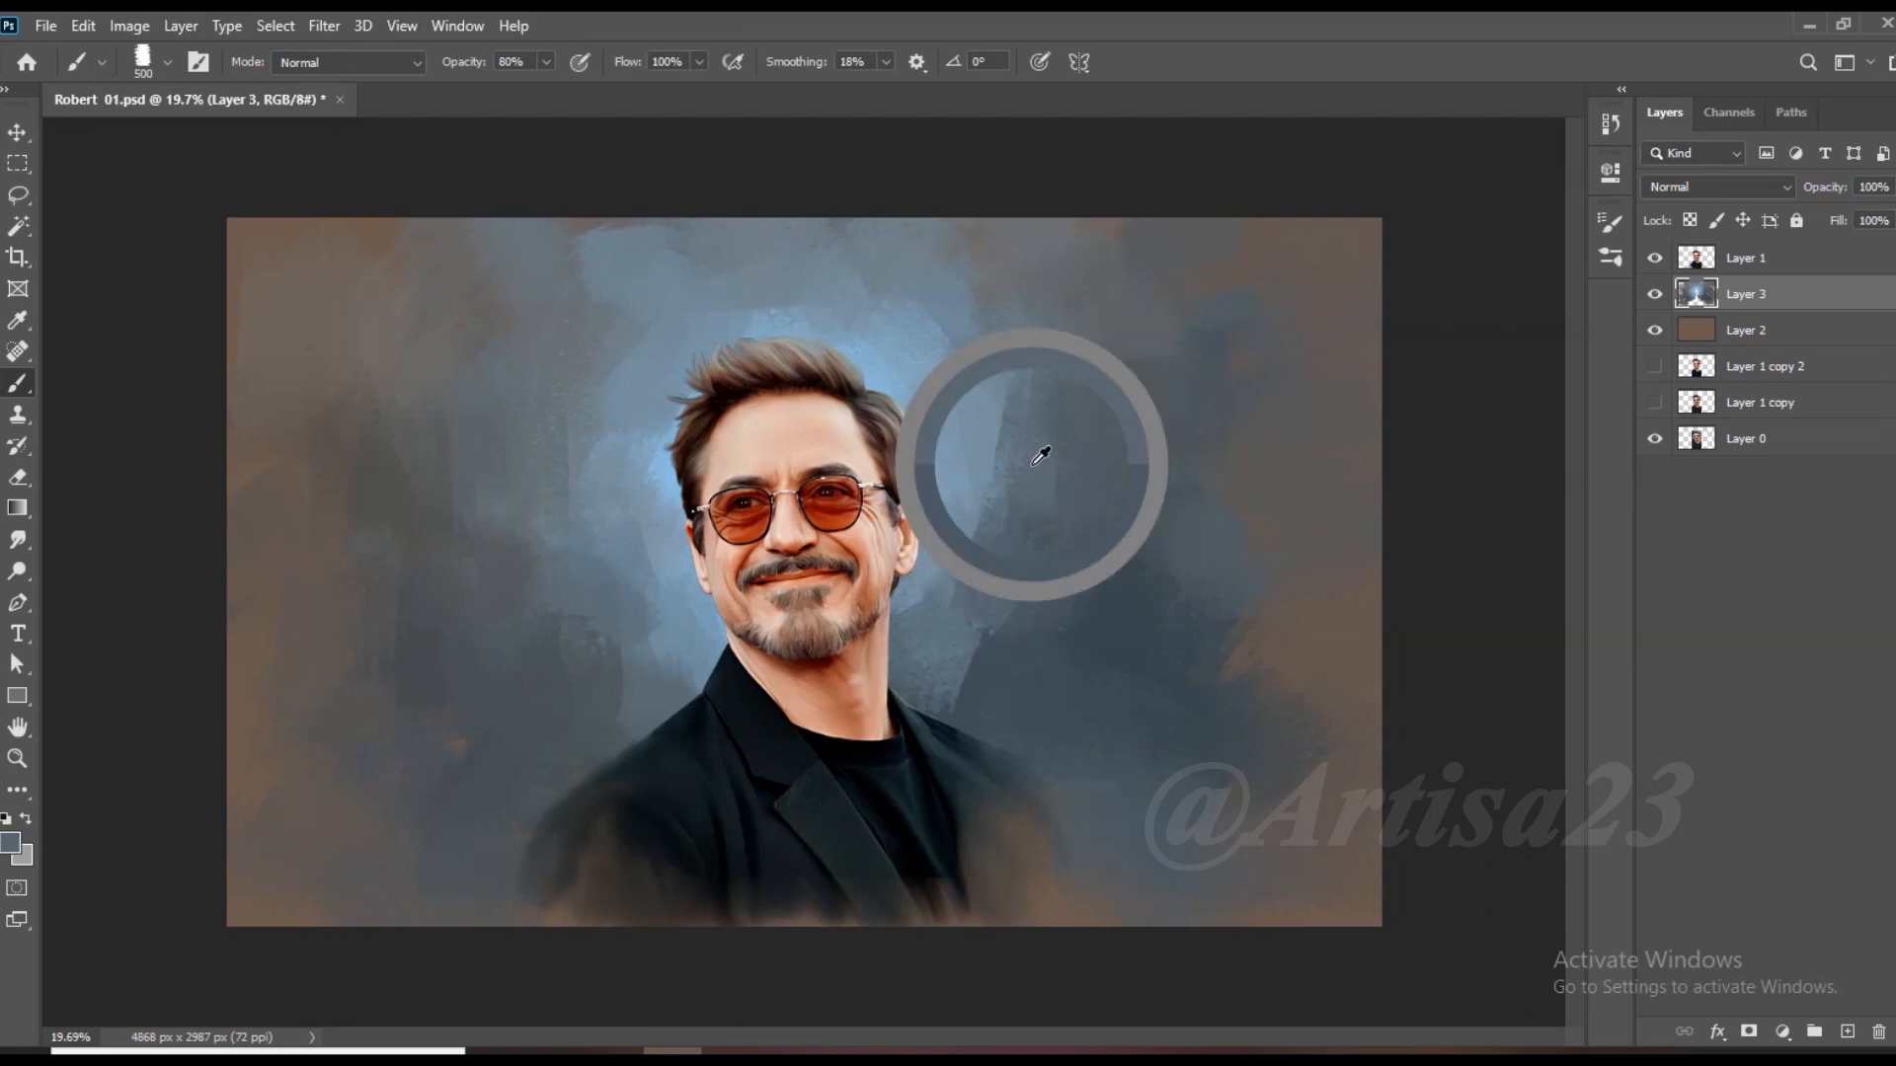
pyautogui.keyDown('alt'); pyautogui.click(1029, 466); pyautogui.keyUp('alt')
pyautogui.scroll(-2, 1029, 466)
pyautogui.moveTo(1170, 582); pyautogui.dragTo(1195, 711)
pyautogui.keyDown('alt'); pyautogui.click(1223, 598); pyautogui.keyUp('alt')
# Step: Sample dark jacket tones and paint over the brown showing along the jacket's faded bottom edge
pyautogui.keyDown('alt'); pyautogui.click(614, 837); pyautogui.keyUp('alt')
pyautogui.moveTo(588, 839); pyautogui.dragTo(610, 827)
pyautogui.keyDown('alt'); pyautogui.click(963, 787); pyautogui.keyUp('alt')
pyautogui.moveTo(1017, 825)
pyautogui.mouseDown()
pyautogui.moveTo(960, 805)
pyautogui.moveTo(911, 847)
pyautogui.moveTo(760, 857)
pyautogui.mouseUp()
pyautogui.keyDown('alt'); pyautogui.click(936, 827); pyautogui.keyUp('alt')
pyautogui.moveTo(949, 847); pyautogui.dragTo(869, 851)
pyautogui.keyDown('alt'); pyautogui.click(733, 851); pyautogui.keyUp('alt')
pyautogui.moveTo(735, 853); pyautogui.dragTo(632, 855)
# Step: Try a dark 300 px stroke over the lower right-hand side of the jacket and undo it
pyautogui.press('[')
pyautogui.press('[')
pyautogui.moveTo(950, 789); pyautogui.dragTo(1017, 855)
pyautogui.hotkey('ctrl', 'z')
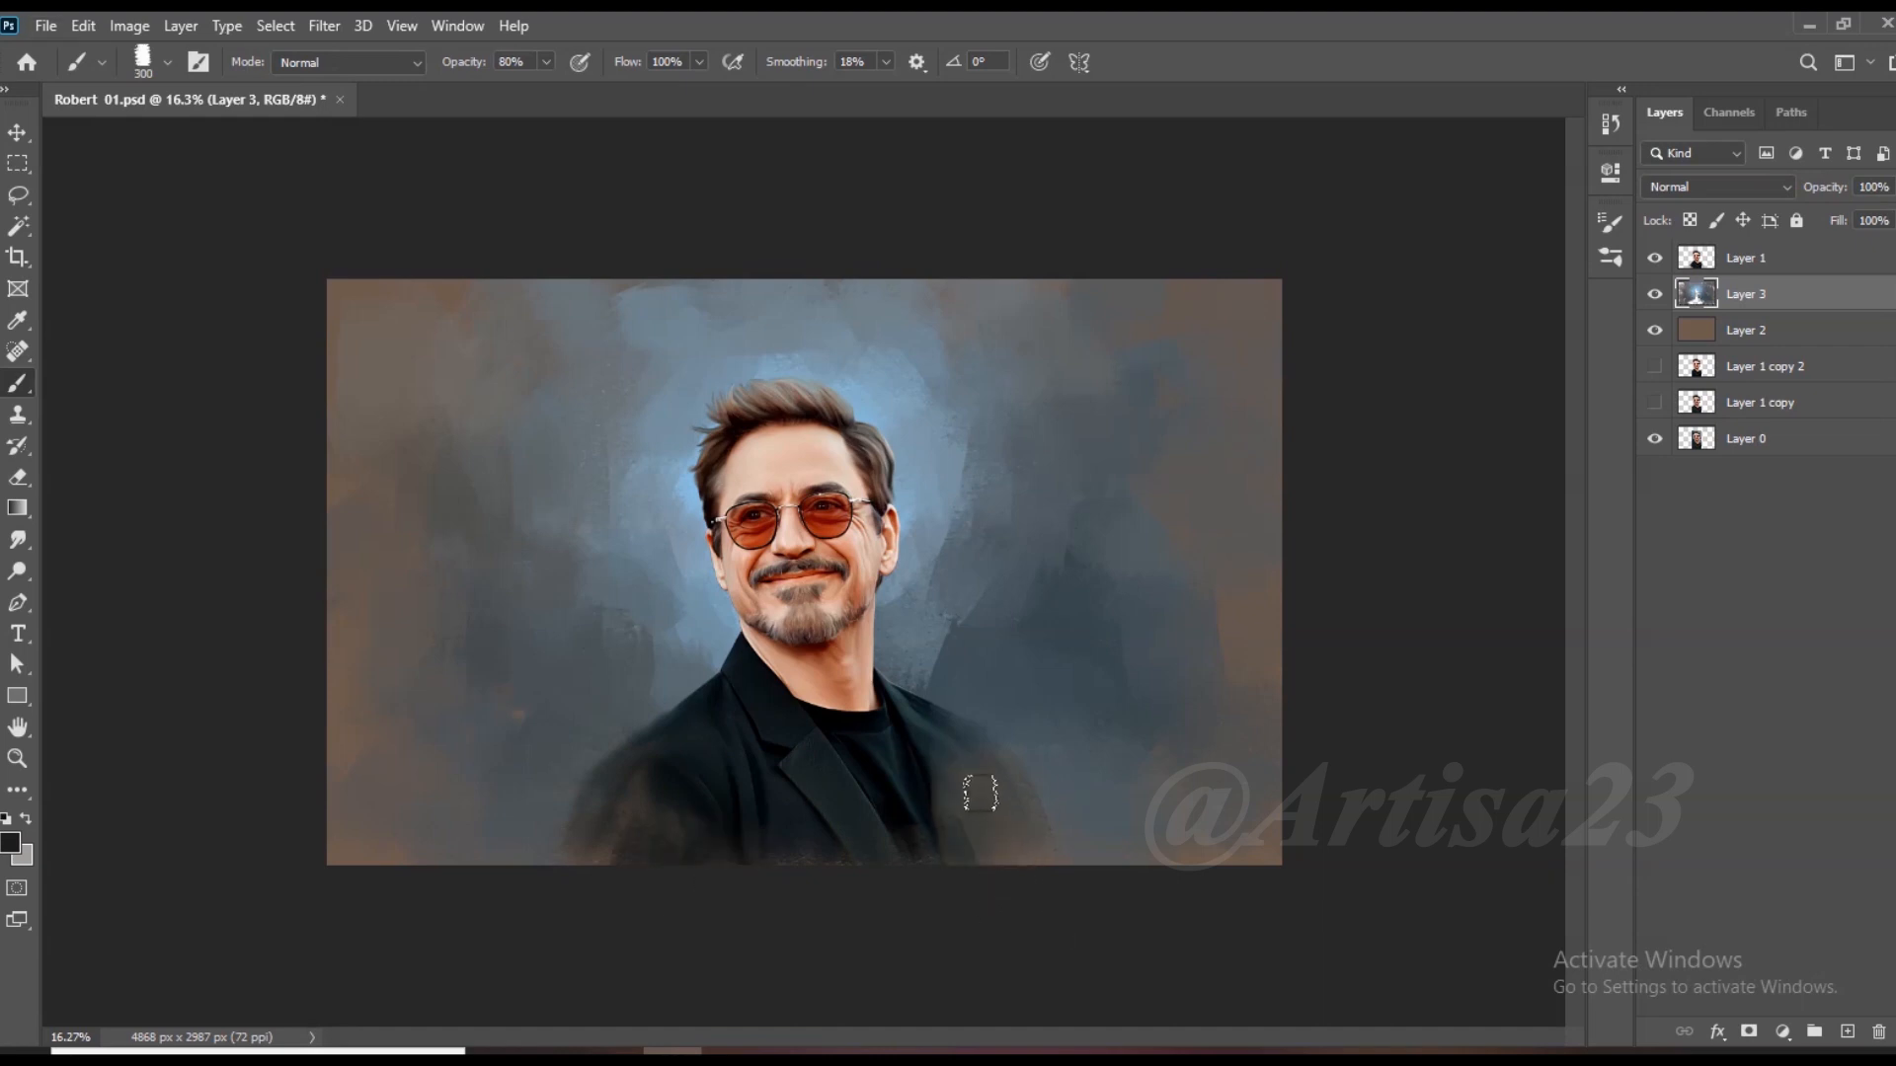
# Step: Save the portrait document
pyautogui.scroll(2, 1076, 866)
pyautogui.press('r')
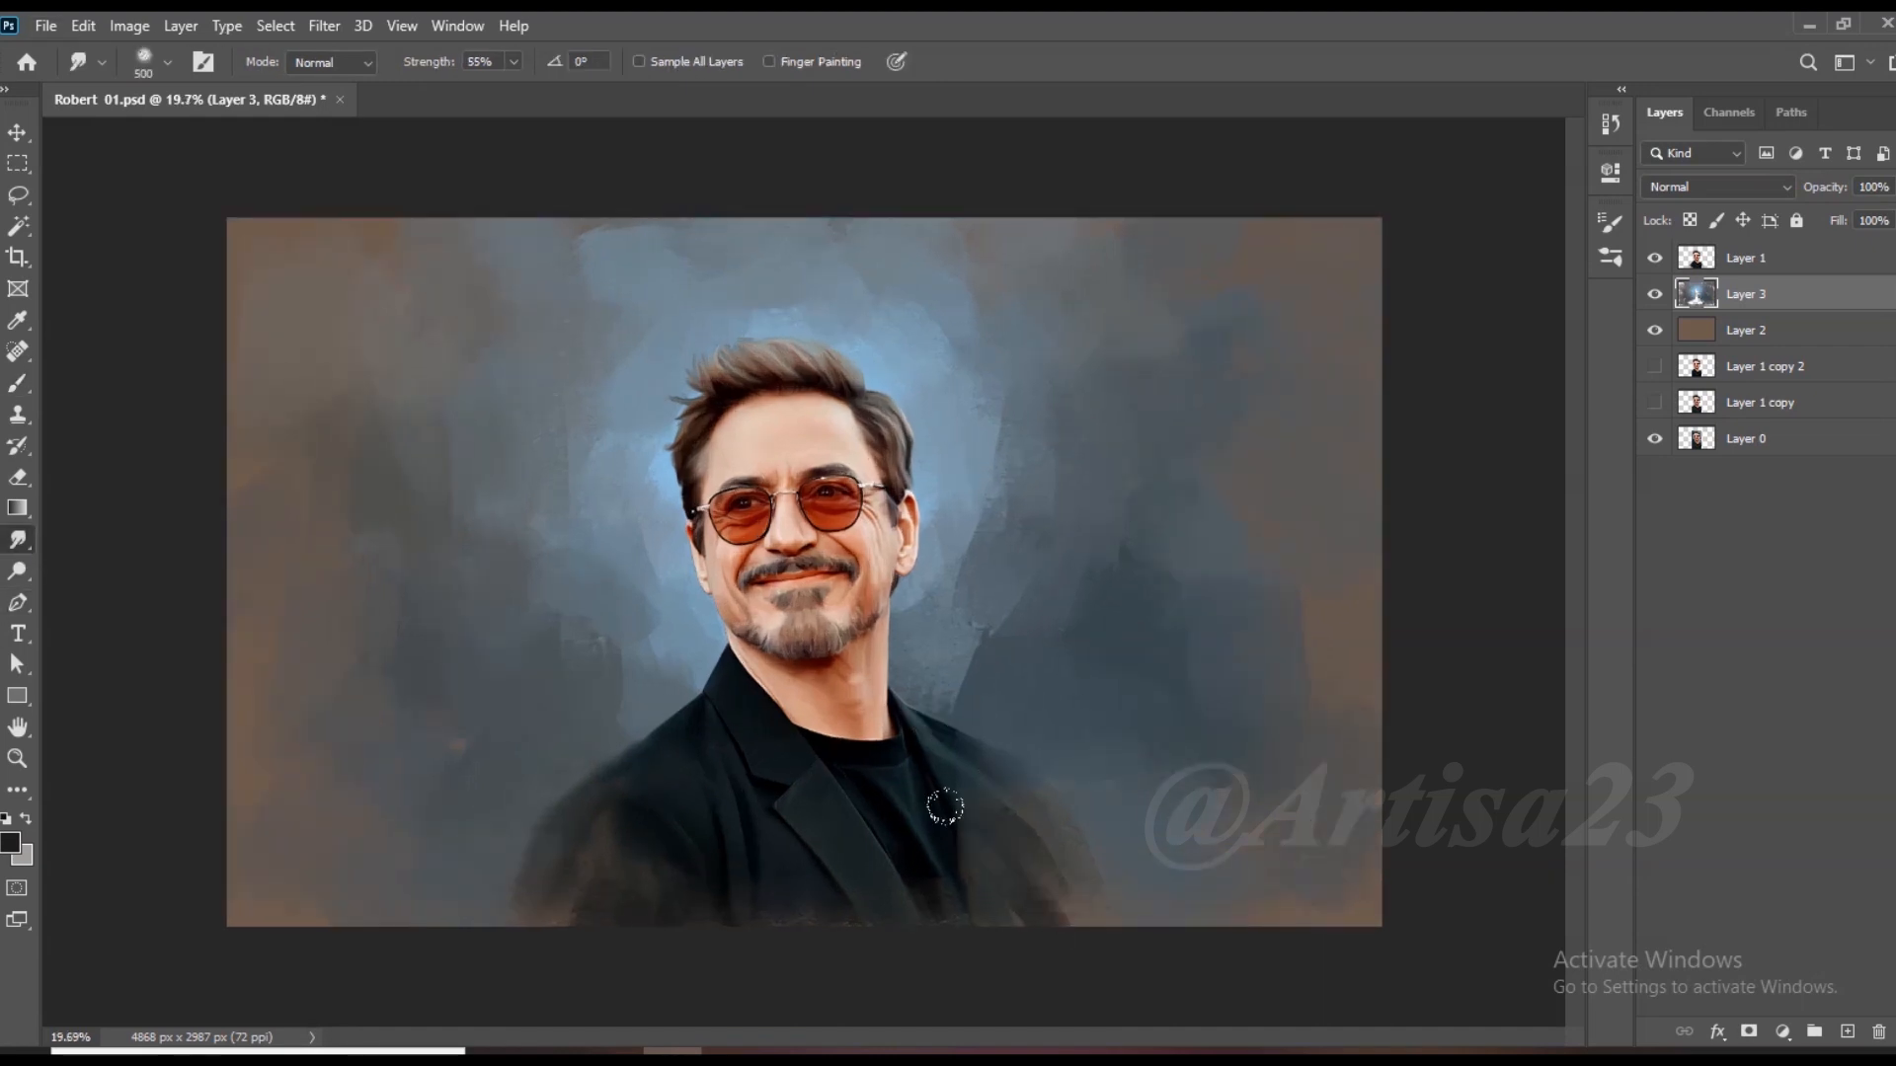
pyautogui.scroll(-3, 705, 786)
pyautogui.scroll(1, 649, 411)
pyautogui.hotkey('ctrl', 's')
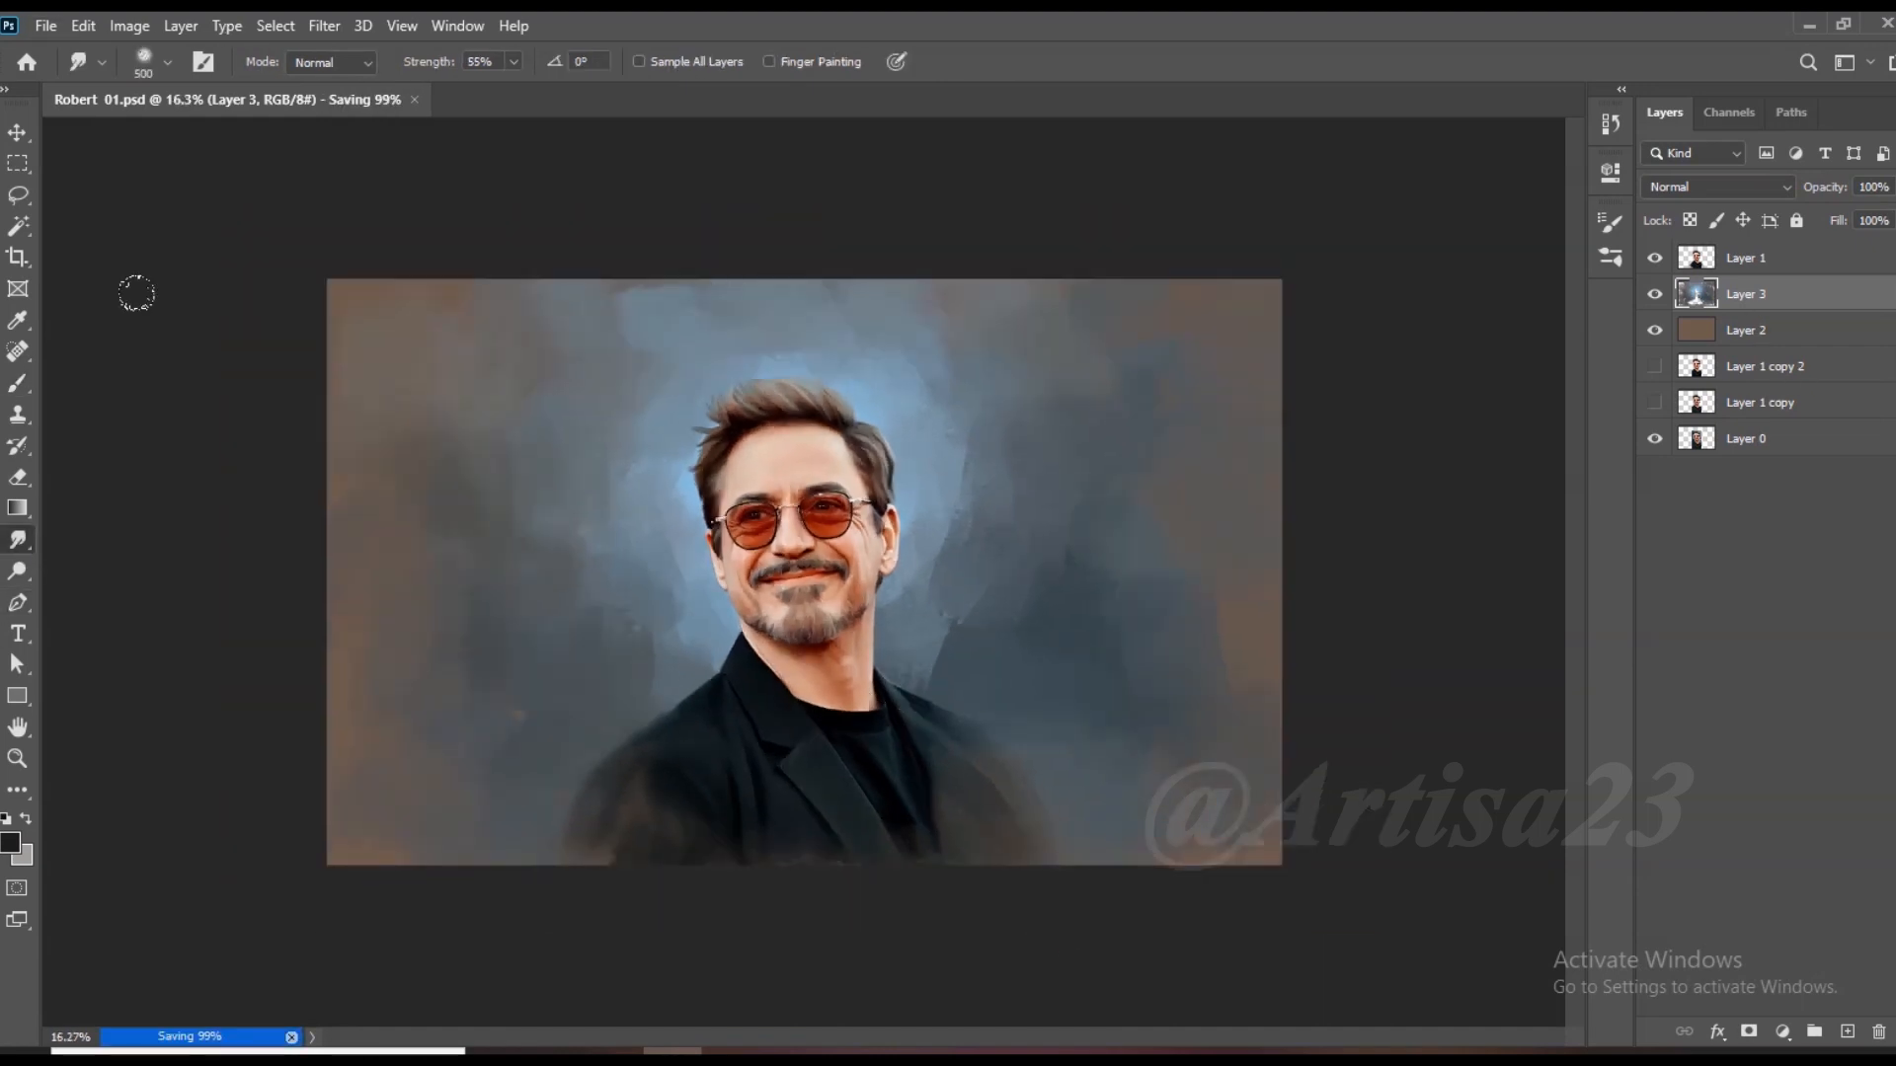
# Step: Return to the Brush tool and paint sampled background tones across the area above the head
pyautogui.press('b')
pyautogui.keyDown('alt'); pyautogui.click(1159, 549); pyautogui.keyUp('alt')
pyautogui.scroll(-2, 1152, 569)
pyautogui.scroll(-1, 1128, 548)
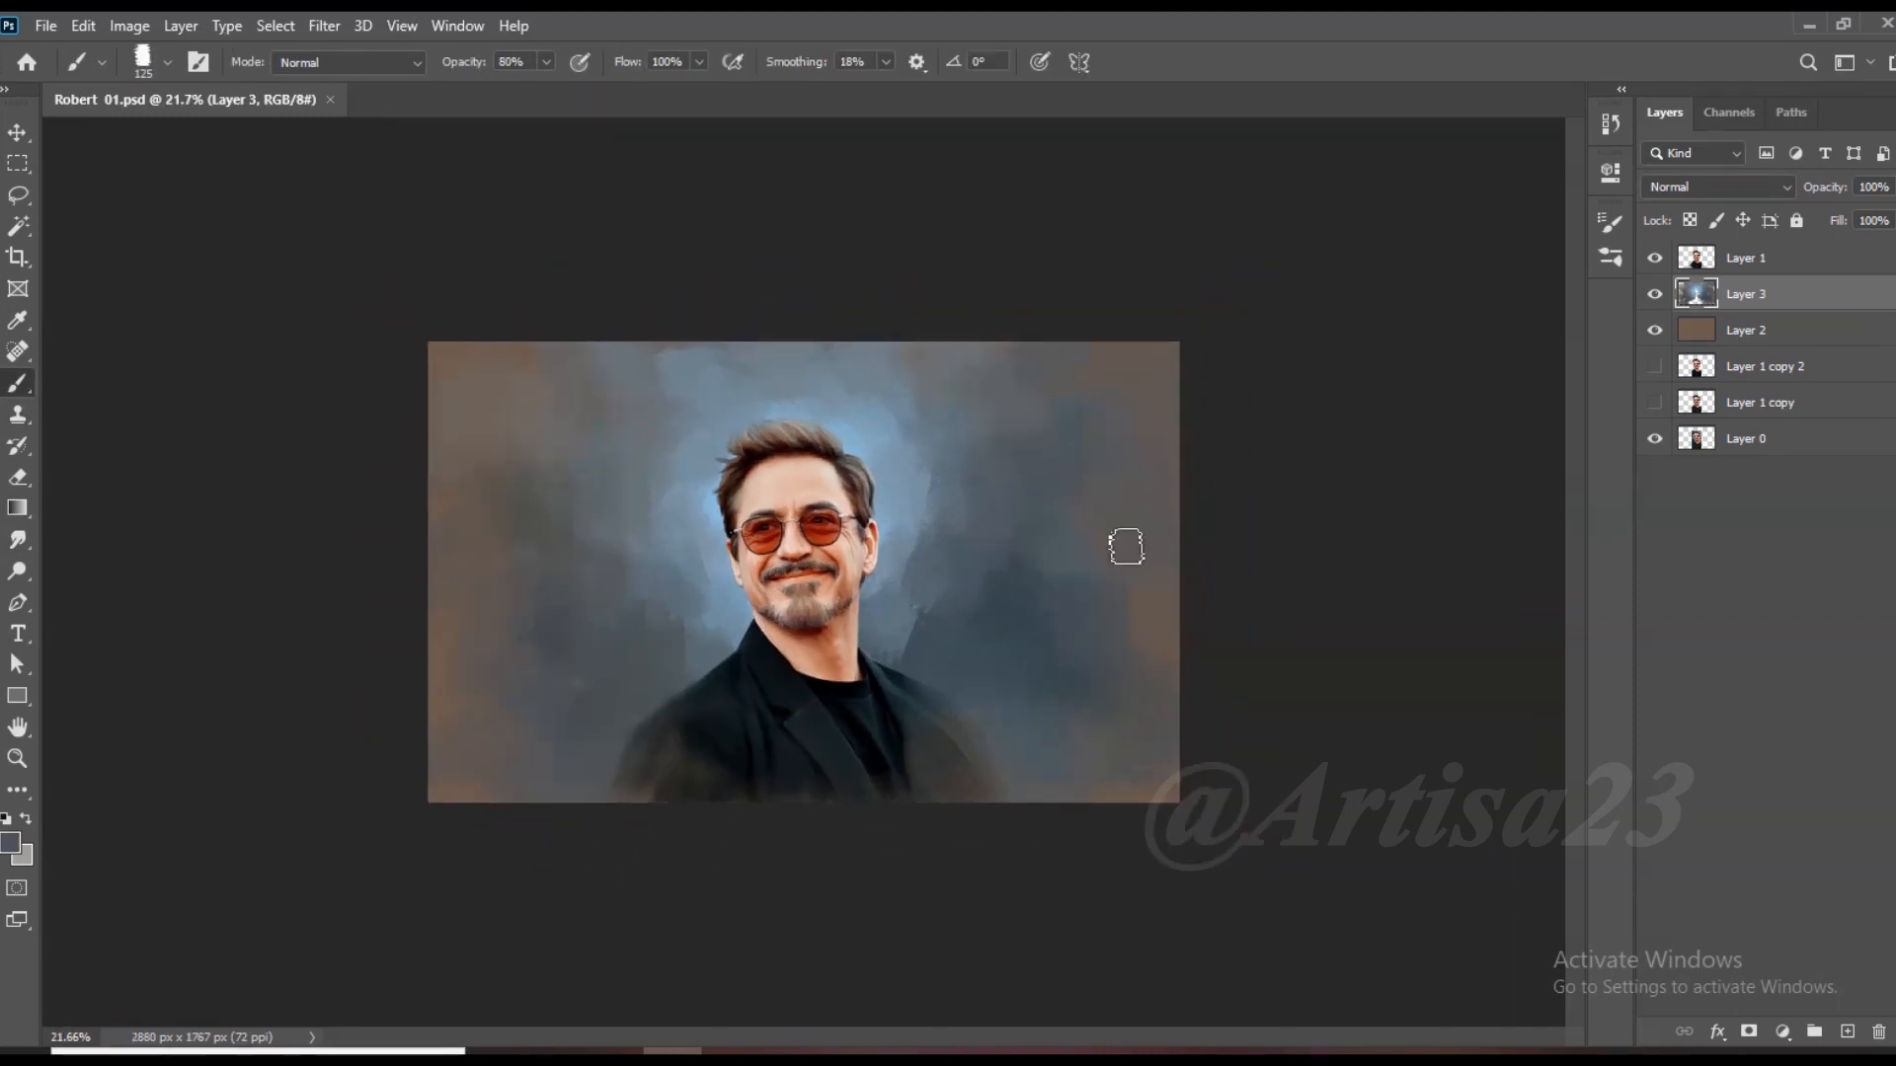
pyautogui.scroll(3, 1135, 555)
pyautogui.keyDown('alt'); pyautogui.click(1152, 579); pyautogui.keyUp('alt')
pyautogui.scroll(2, 1135, 474)
pyautogui.keyDown('alt'); pyautogui.click(541, 209); pyautogui.keyUp('alt')
pyautogui.moveTo(594, 223)
pyautogui.mouseDown()
pyautogui.moveTo(642, 235)
pyautogui.moveTo(635, 316)
pyautogui.moveTo(782, 278)
pyautogui.mouseUp()
# Step: Set the brush to 150 px and break up the top edge of the glow with sampled brown-grey tones
pyautogui.scroll(-1, 641, 270)
pyautogui.press(']')
pyautogui.press(']')
pyautogui.keyDown('alt'); pyautogui.click(461, 285); pyautogui.keyUp('alt')
pyautogui.keyDown('alt'); pyautogui.click(772, 271); pyautogui.keyUp('alt')
pyautogui.keyDown('alt'); pyautogui.click(1098, 291); pyautogui.keyUp('alt')
pyautogui.scroll(2, 893, 263)
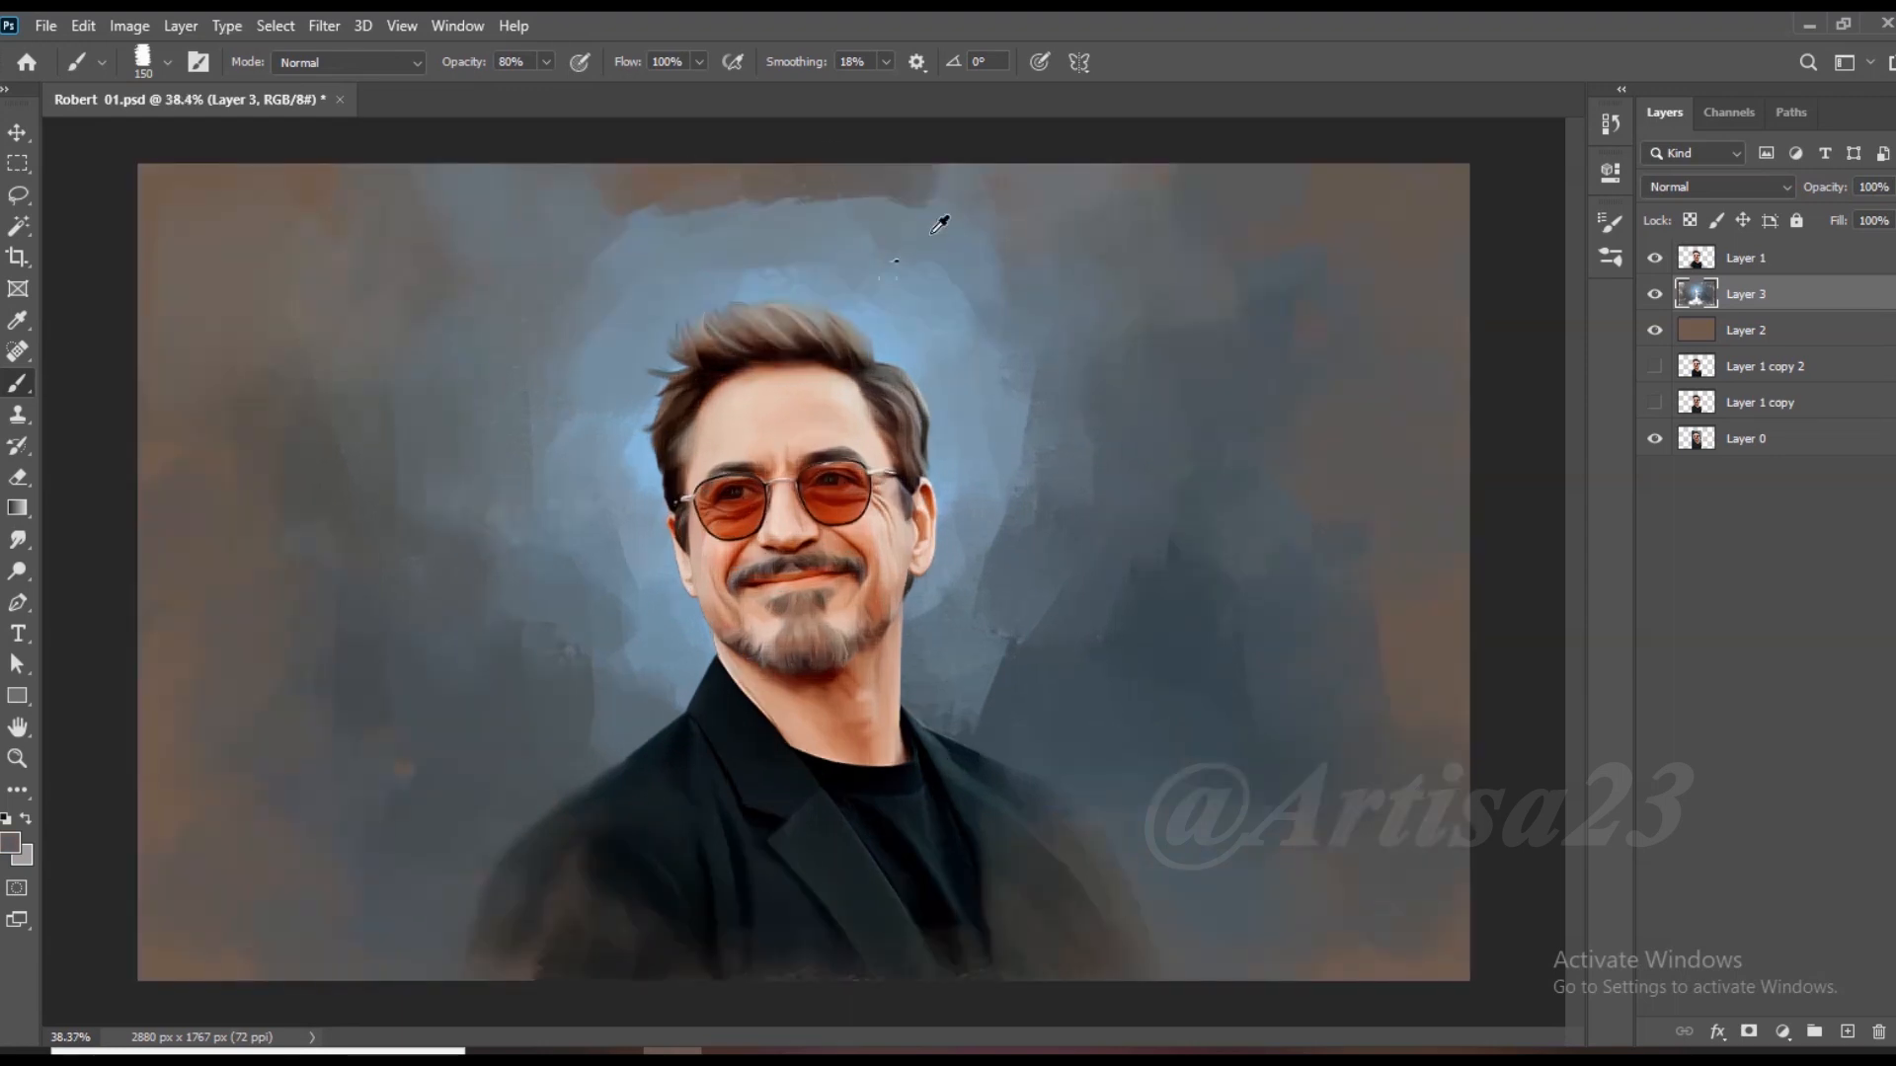
pyautogui.moveTo(641, 242); pyautogui.dragTo(721, 217)
pyautogui.keyDown('alt'); pyautogui.click(275, 220); pyautogui.keyUp('alt')
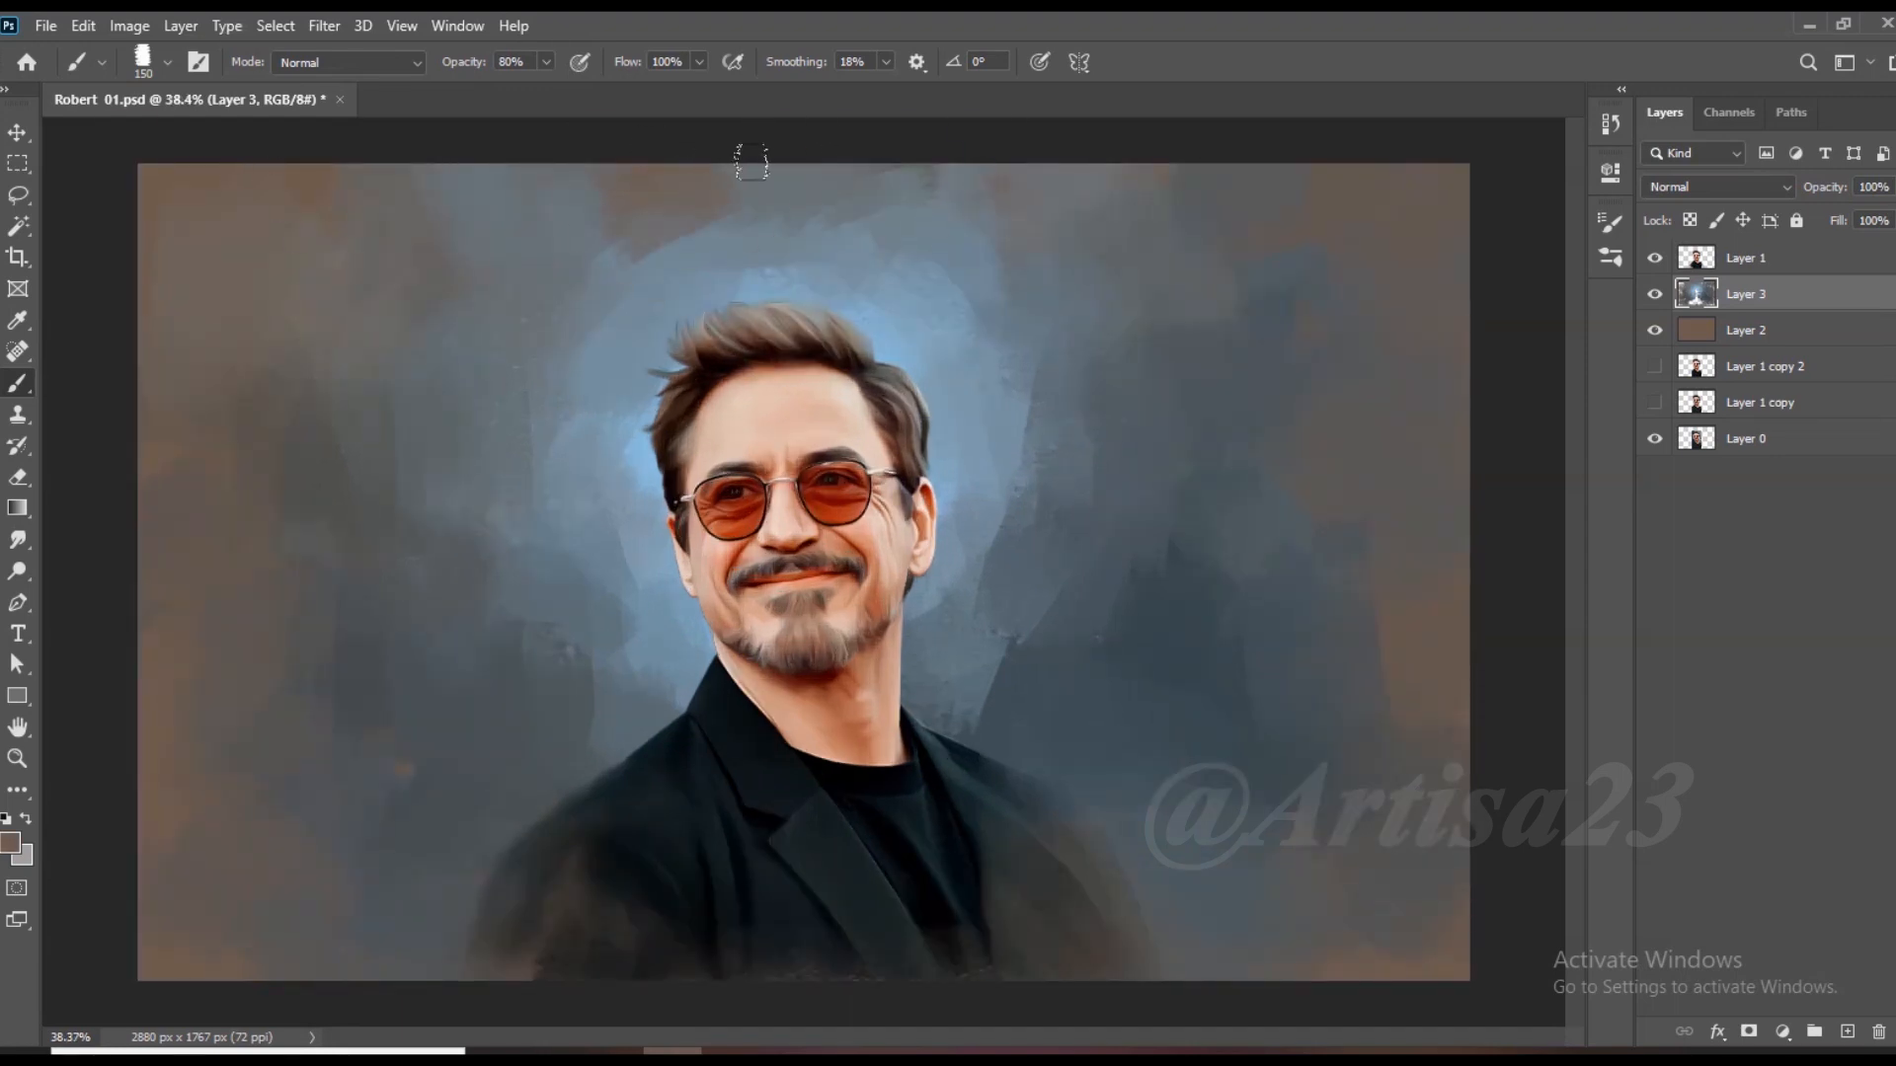
# Step: Blend sampled tones over the brown patches along the top of the background above the head
pyautogui.scroll(-3, 750, 161)
pyautogui.keyDown('alt'); pyautogui.click(346, 696); pyautogui.keyUp('alt')
pyautogui.click(758, 274)
pyautogui.moveTo(819, 276); pyautogui.dragTo(885, 273)
pyautogui.scroll(3, 953, 165)
pyautogui.keyDown('alt'); pyautogui.click(832, 188); pyautogui.keyUp('alt')
pyautogui.moveTo(958, 183)
pyautogui.mouseDown()
pyautogui.moveTo(879, 198)
pyautogui.moveTo(973, 231)
pyautogui.mouseUp()
pyautogui.keyDown('alt'); pyautogui.click(1003, 208); pyautogui.keyUp('alt')
# Step: Soften the glow just above the hair with sampled blue strokes on both sides
pyautogui.scroll(-3, 877, 277)
pyautogui.keyDown('alt'); pyautogui.click(870, 284); pyautogui.keyUp('alt')
pyautogui.moveTo(851, 292)
pyautogui.mouseDown()
pyautogui.moveTo(787, 273)
pyautogui.moveTo(721, 288)
pyautogui.moveTo(902, 301)
pyautogui.mouseUp()
pyautogui.keyDown('alt'); pyautogui.click(864, 277); pyautogui.keyUp('alt')
pyautogui.moveTo(728, 309)
pyautogui.mouseDown()
pyautogui.moveTo(635, 317)
pyautogui.moveTo(665, 289)
pyautogui.mouseUp()
pyautogui.keyDown('alt'); pyautogui.click(536, 288); pyautogui.keyUp('alt')
# Step: Blend the glow beside the right-hand hair using sampled blues and a 250 px brush
pyautogui.keyDown('alt'); pyautogui.click(950, 405); pyautogui.keyUp('alt')
pyautogui.moveTo(986, 413); pyautogui.dragTo(997, 449)
pyautogui.keyDown('alt'); pyautogui.click(927, 342); pyautogui.keyUp('alt')
pyautogui.moveTo(913, 351)
pyautogui.mouseDown()
pyautogui.moveTo(944, 355)
pyautogui.moveTo(879, 358)
pyautogui.moveTo(880, 395)
pyautogui.mouseUp()
pyautogui.keyDown('alt'); pyautogui.click(932, 389); pyautogui.keyUp('alt')
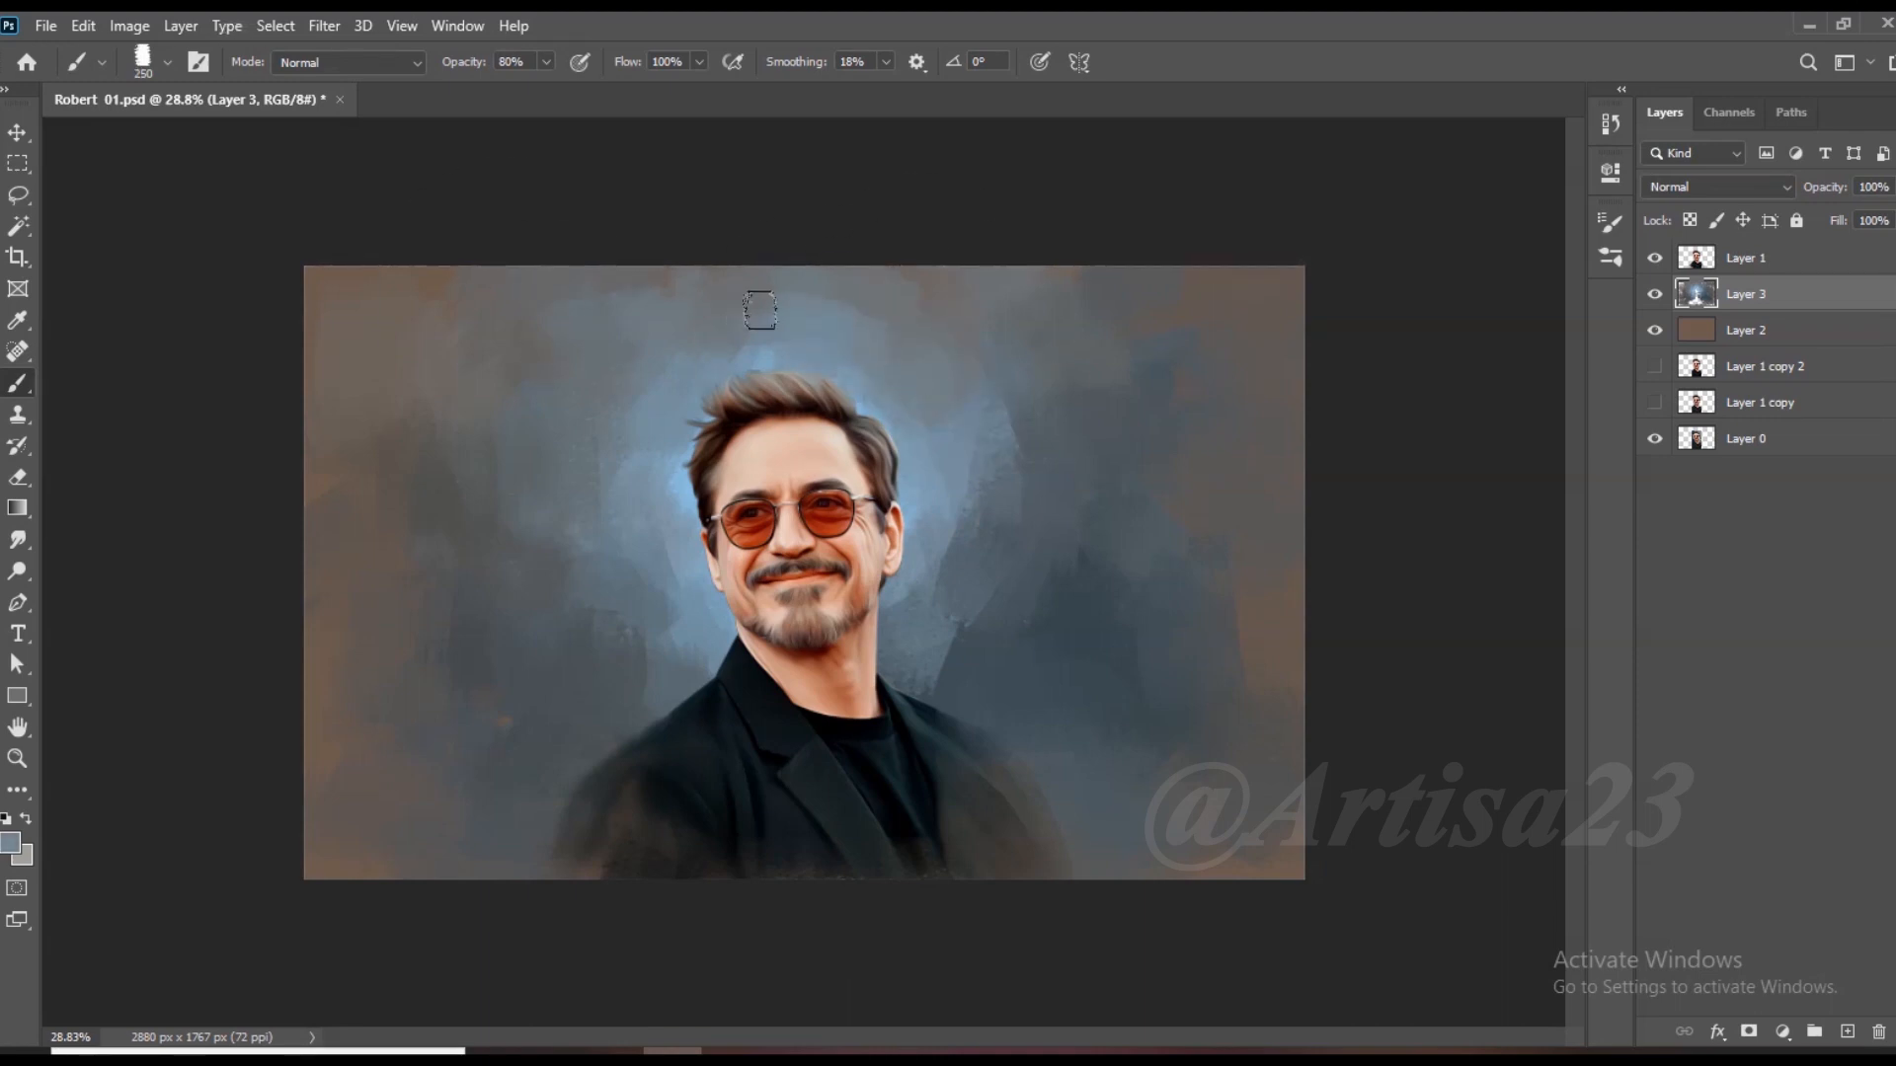
# Step: Blend the outer edges of the blue glow on both sides of the head using sampled blue-grey tones
pyautogui.keyDown('alt'); pyautogui.click(605, 372); pyautogui.keyUp('alt')
pyautogui.moveTo(628, 449); pyautogui.dragTo(659, 488)
pyautogui.keyDown('alt'); pyautogui.click(1021, 505); pyautogui.keyUp('alt')
pyautogui.moveTo(997, 437); pyautogui.dragTo(993, 411)
pyautogui.keyDown('alt'); pyautogui.click(991, 603); pyautogui.keyUp('alt')
pyautogui.moveTo(929, 656); pyautogui.dragTo(926, 632)
pyautogui.keyDown('alt'); pyautogui.click(657, 624); pyautogui.keyUp('alt')
pyautogui.moveTo(595, 604); pyautogui.dragTo(514, 723)
pyautogui.keyDown('alt'); pyautogui.click(530, 729); pyautogui.keyUp('alt')
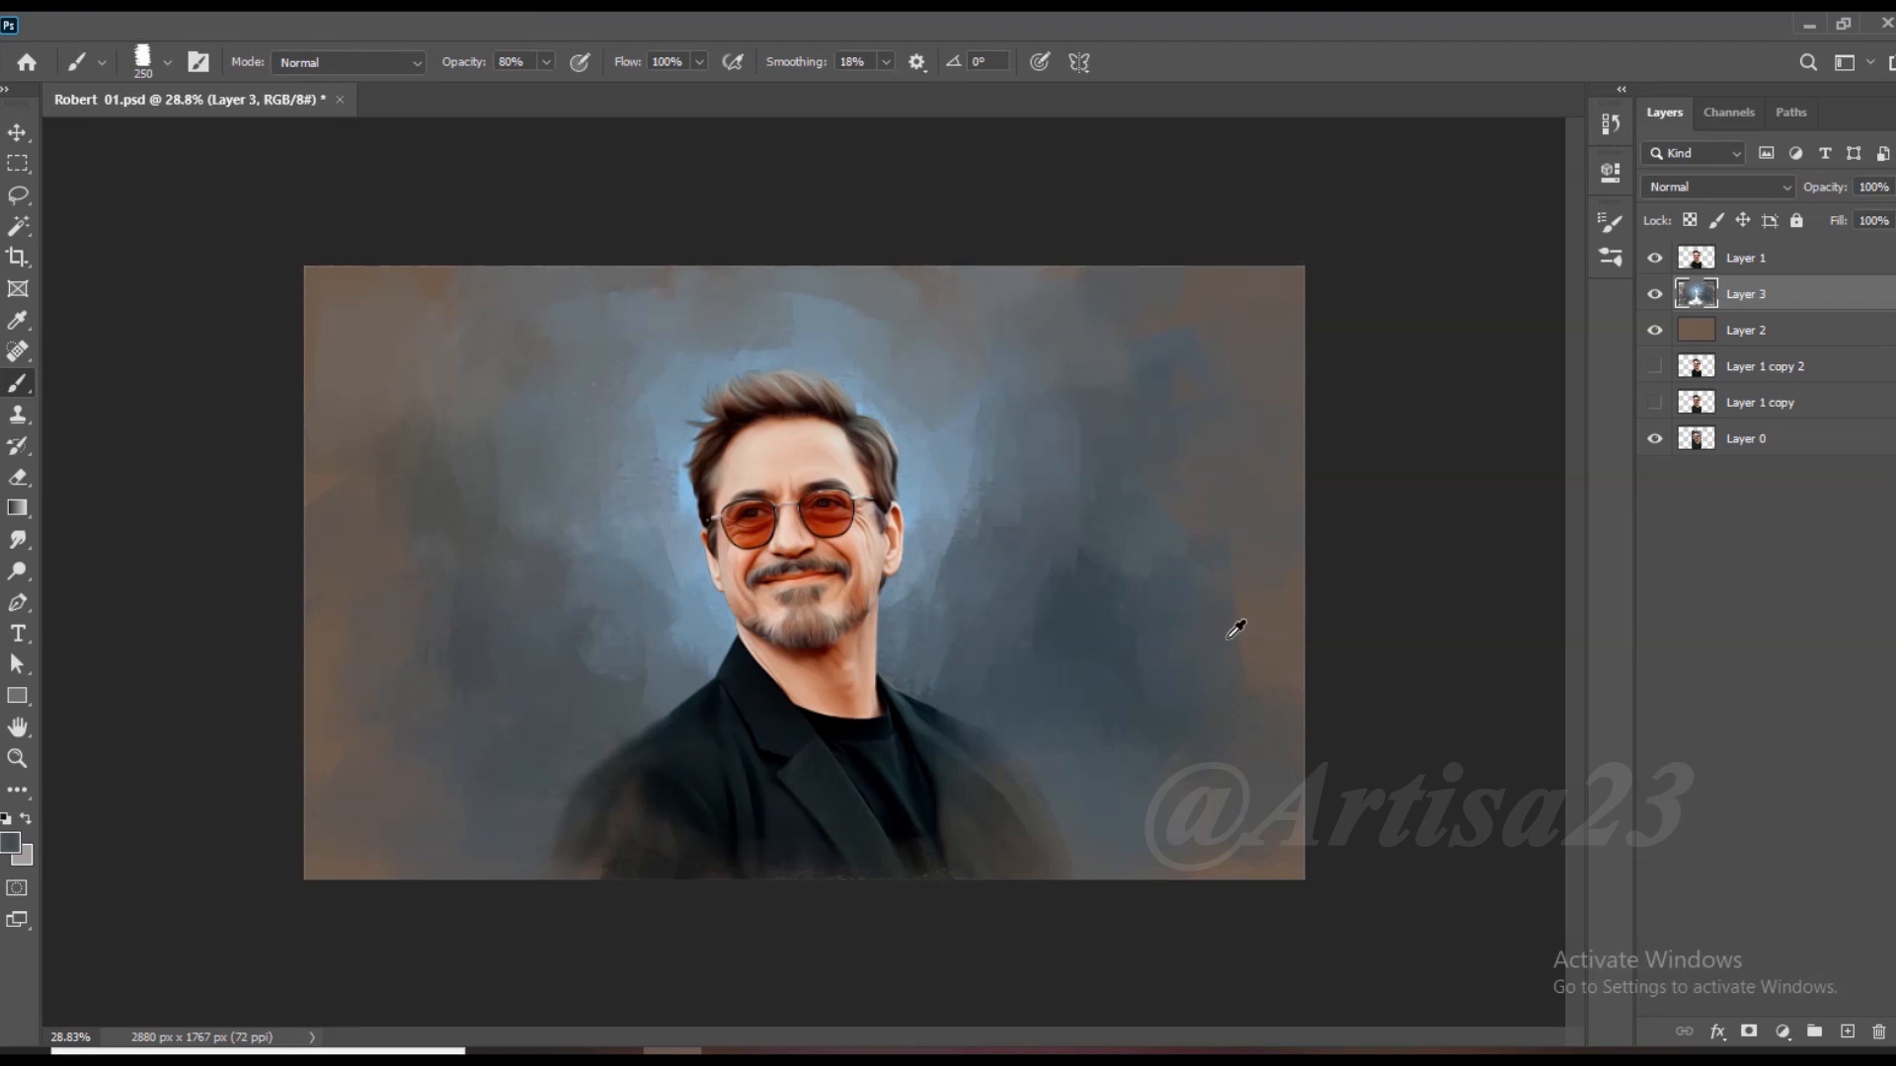
# Step: Set the brush to 175 px and blend sampled tones over the background just above the hair
pyautogui.press('[')
pyautogui.press('[')
pyautogui.scroll(2, 533, 444)
pyautogui.keyDown('alt'); pyautogui.click(804, 292); pyautogui.keyUp('alt')
pyautogui.moveTo(782, 277)
pyautogui.mouseDown()
pyautogui.moveTo(700, 286)
pyautogui.moveTo(903, 252)
pyautogui.moveTo(874, 326)
pyautogui.mouseUp()
pyautogui.keyDown('alt'); pyautogui.click(871, 274); pyautogui.keyUp('alt')
pyautogui.keyDown('alt'); pyautogui.click(930, 276); pyautogui.keyUp('alt')
pyautogui.keyDown('alt'); pyautogui.click(955, 238); pyautogui.keyUp('alt')
# Step: Soften the glow beside the left jaw and shoulder with sampled blue-grey strokes
pyautogui.keyDown('alt'); pyautogui.click(582, 642); pyautogui.keyUp('alt')
pyautogui.moveTo(623, 682)
pyautogui.mouseDown()
pyautogui.moveTo(598, 712)
pyautogui.moveTo(552, 612)
pyautogui.mouseUp()
pyautogui.keyDown('alt'); pyautogui.click(633, 649); pyautogui.keyUp('alt')
pyautogui.moveTo(663, 644)
pyautogui.mouseDown()
pyautogui.moveTo(647, 602)
pyautogui.moveTo(674, 686)
pyautogui.mouseUp()
pyautogui.keyDown('alt'); pyautogui.click(628, 664); pyautogui.keyUp('alt')
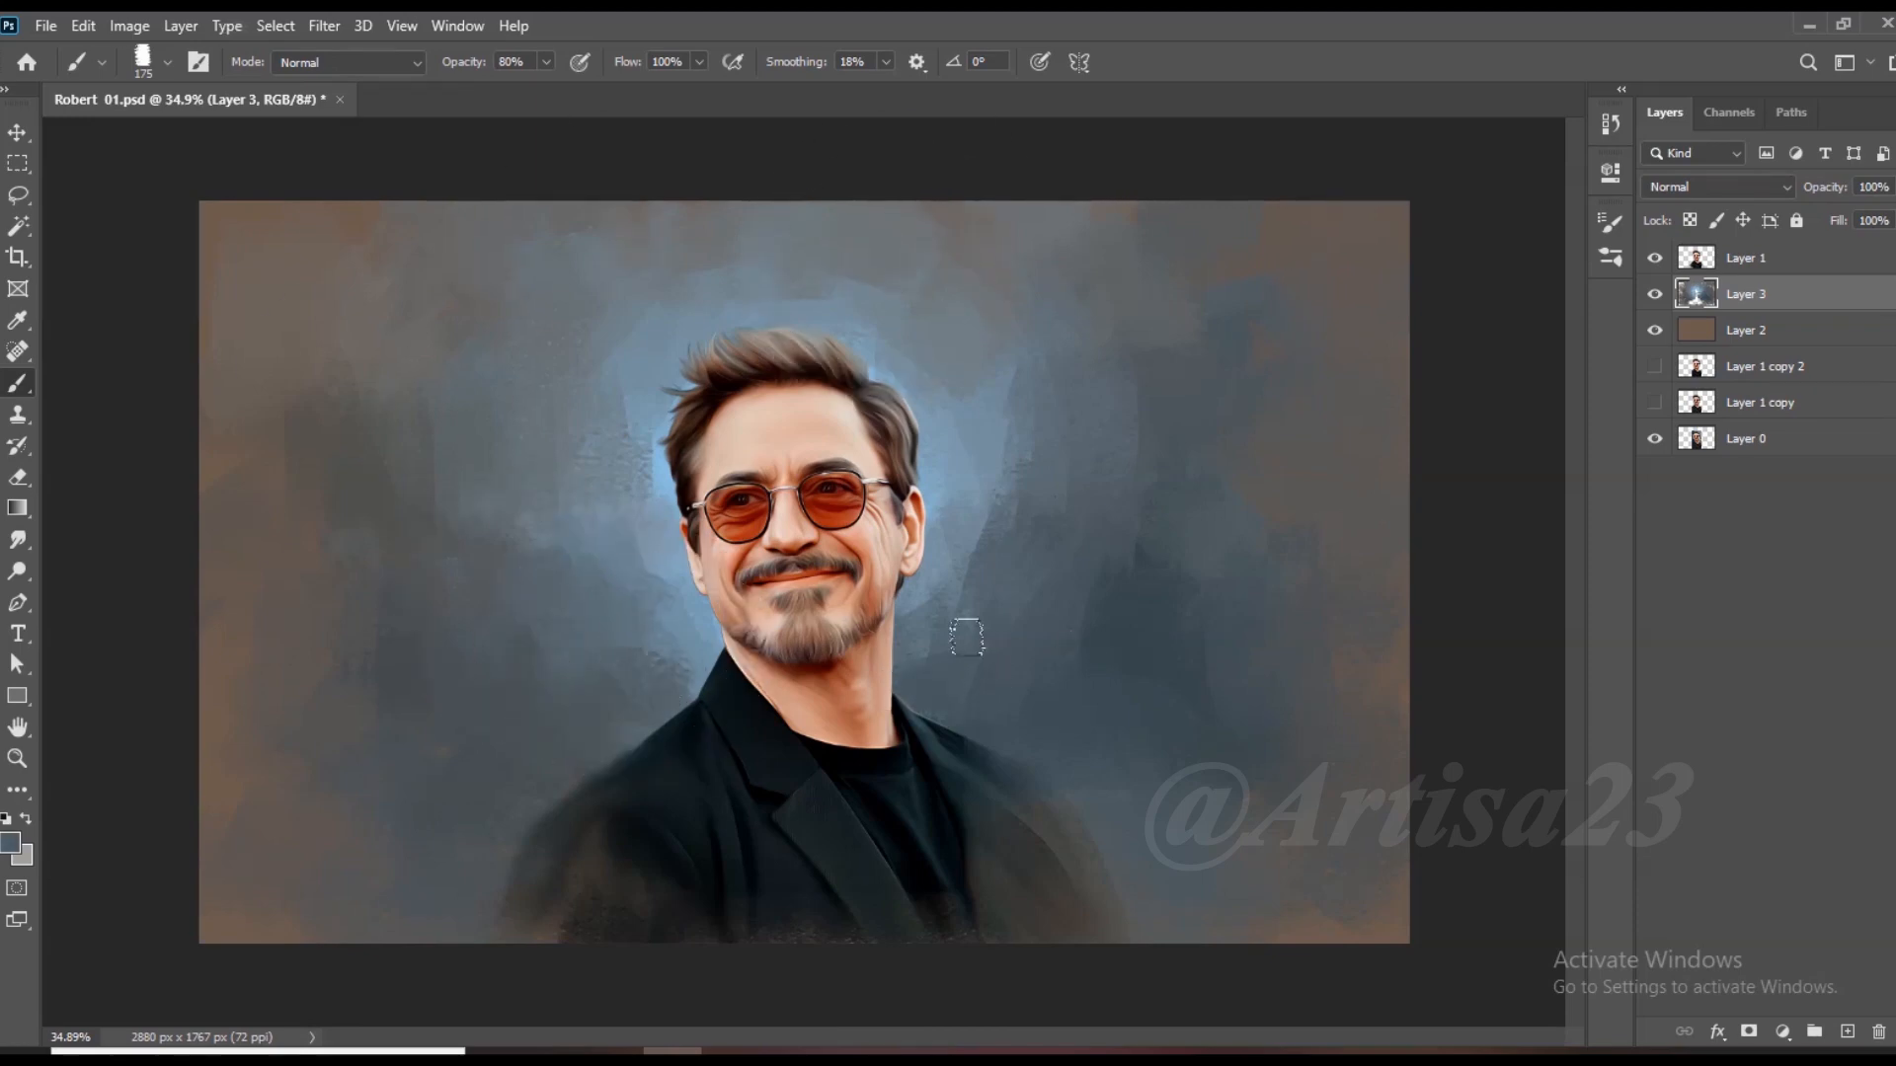
# Step: Set the brush to 250 px and blend sampled grey-brown tones into the left and upper-right background
pyautogui.scroll(-3, 966, 691)
pyautogui.moveTo(445, 435); pyautogui.dragTo(451, 597)
pyautogui.keyDown('alt'); pyautogui.click(521, 392); pyautogui.keyUp('alt')
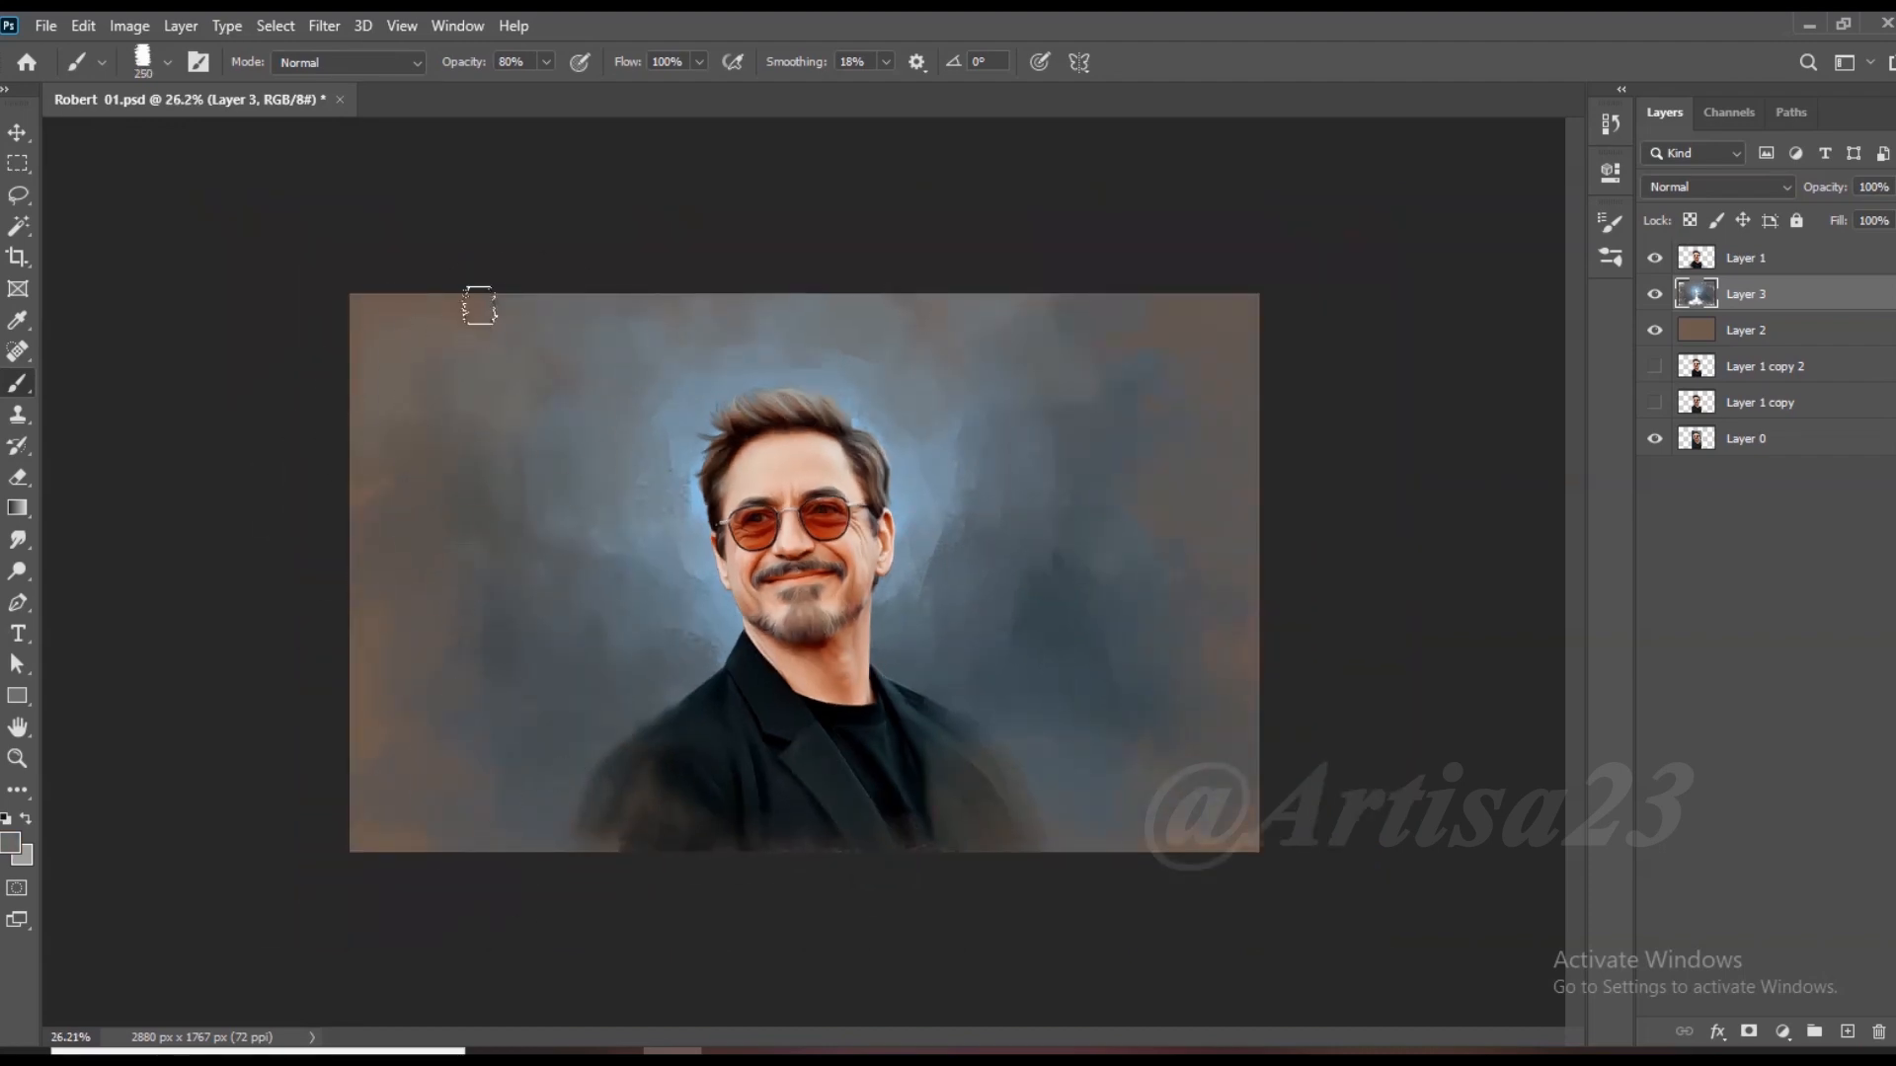
pyautogui.keyDown('alt'); pyautogui.click(1061, 311); pyautogui.keyUp('alt')
pyautogui.keyDown('alt'); pyautogui.click(1044, 375); pyautogui.keyUp('alt')
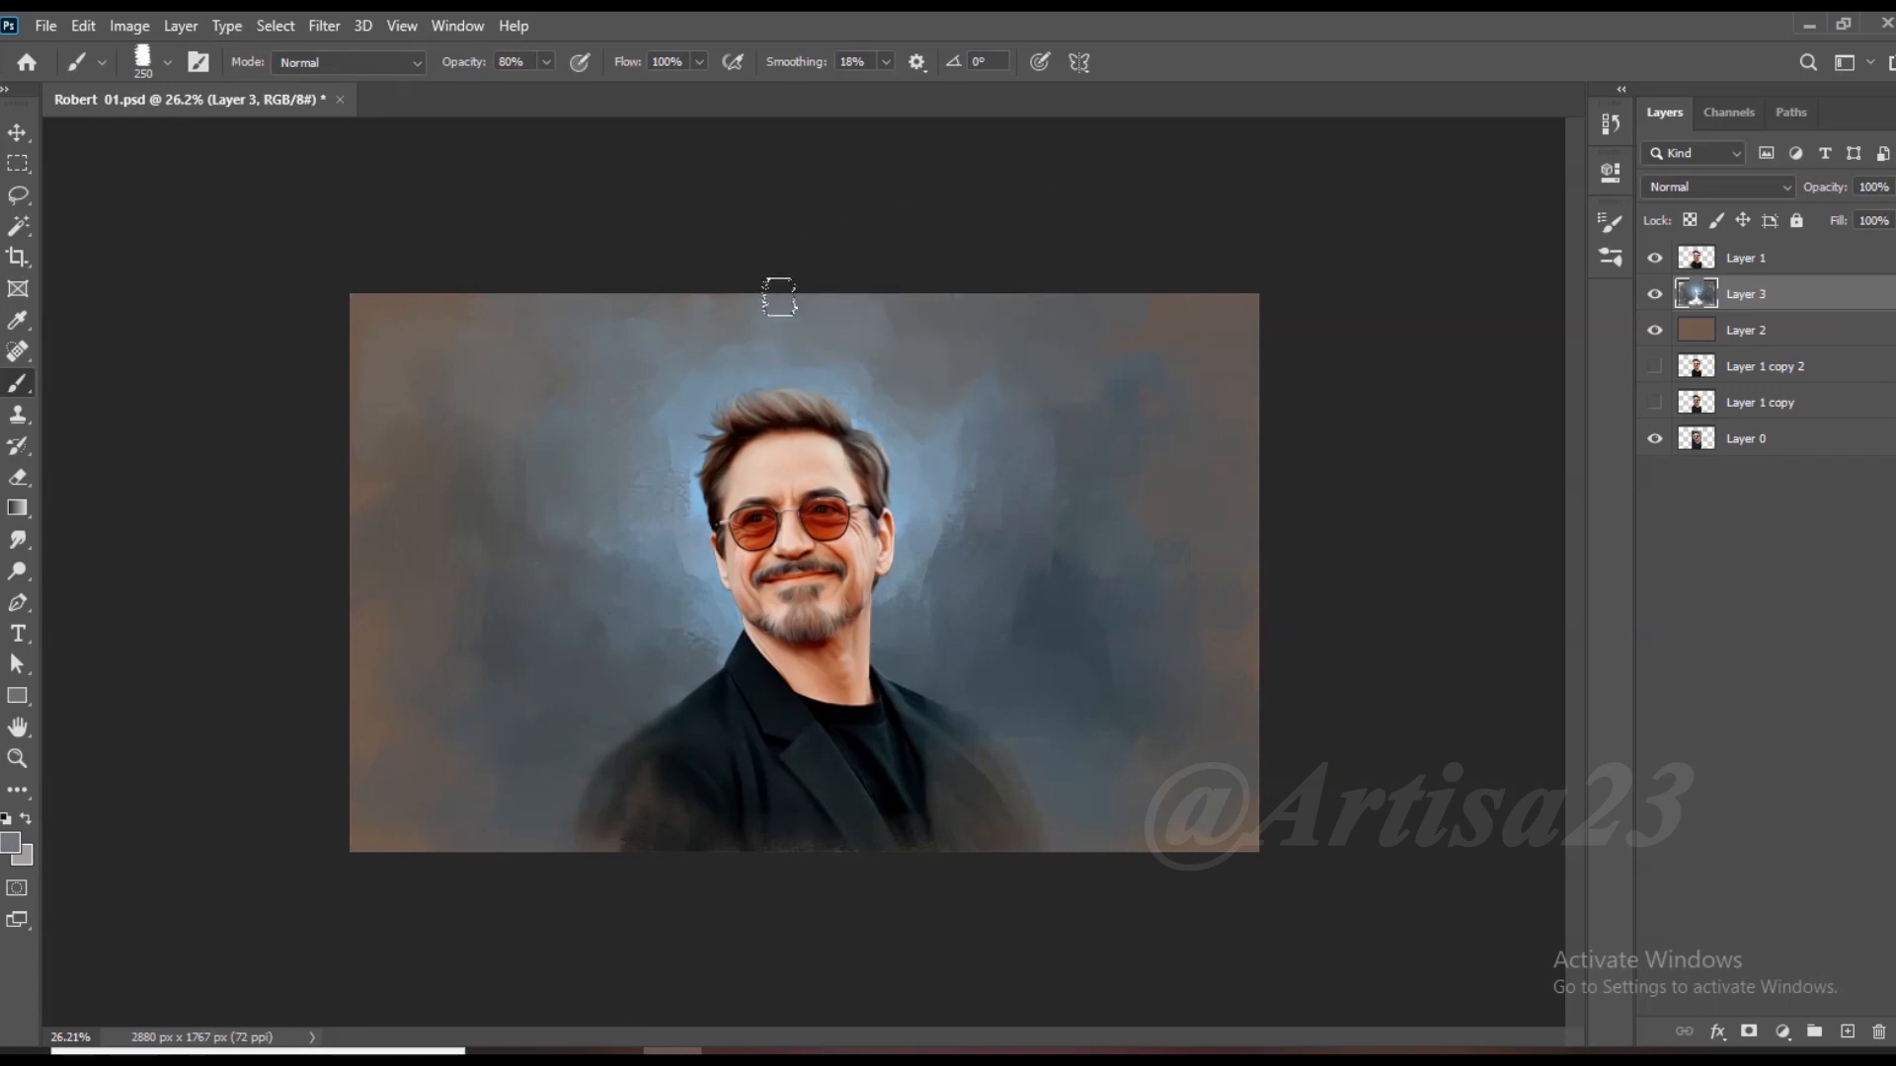
# Step: Even out the glow on both sides of the face with sampled blue strokes
pyautogui.keyDown('alt'); pyautogui.scroll(2, 808, 312); pyautogui.keyUp('alt')
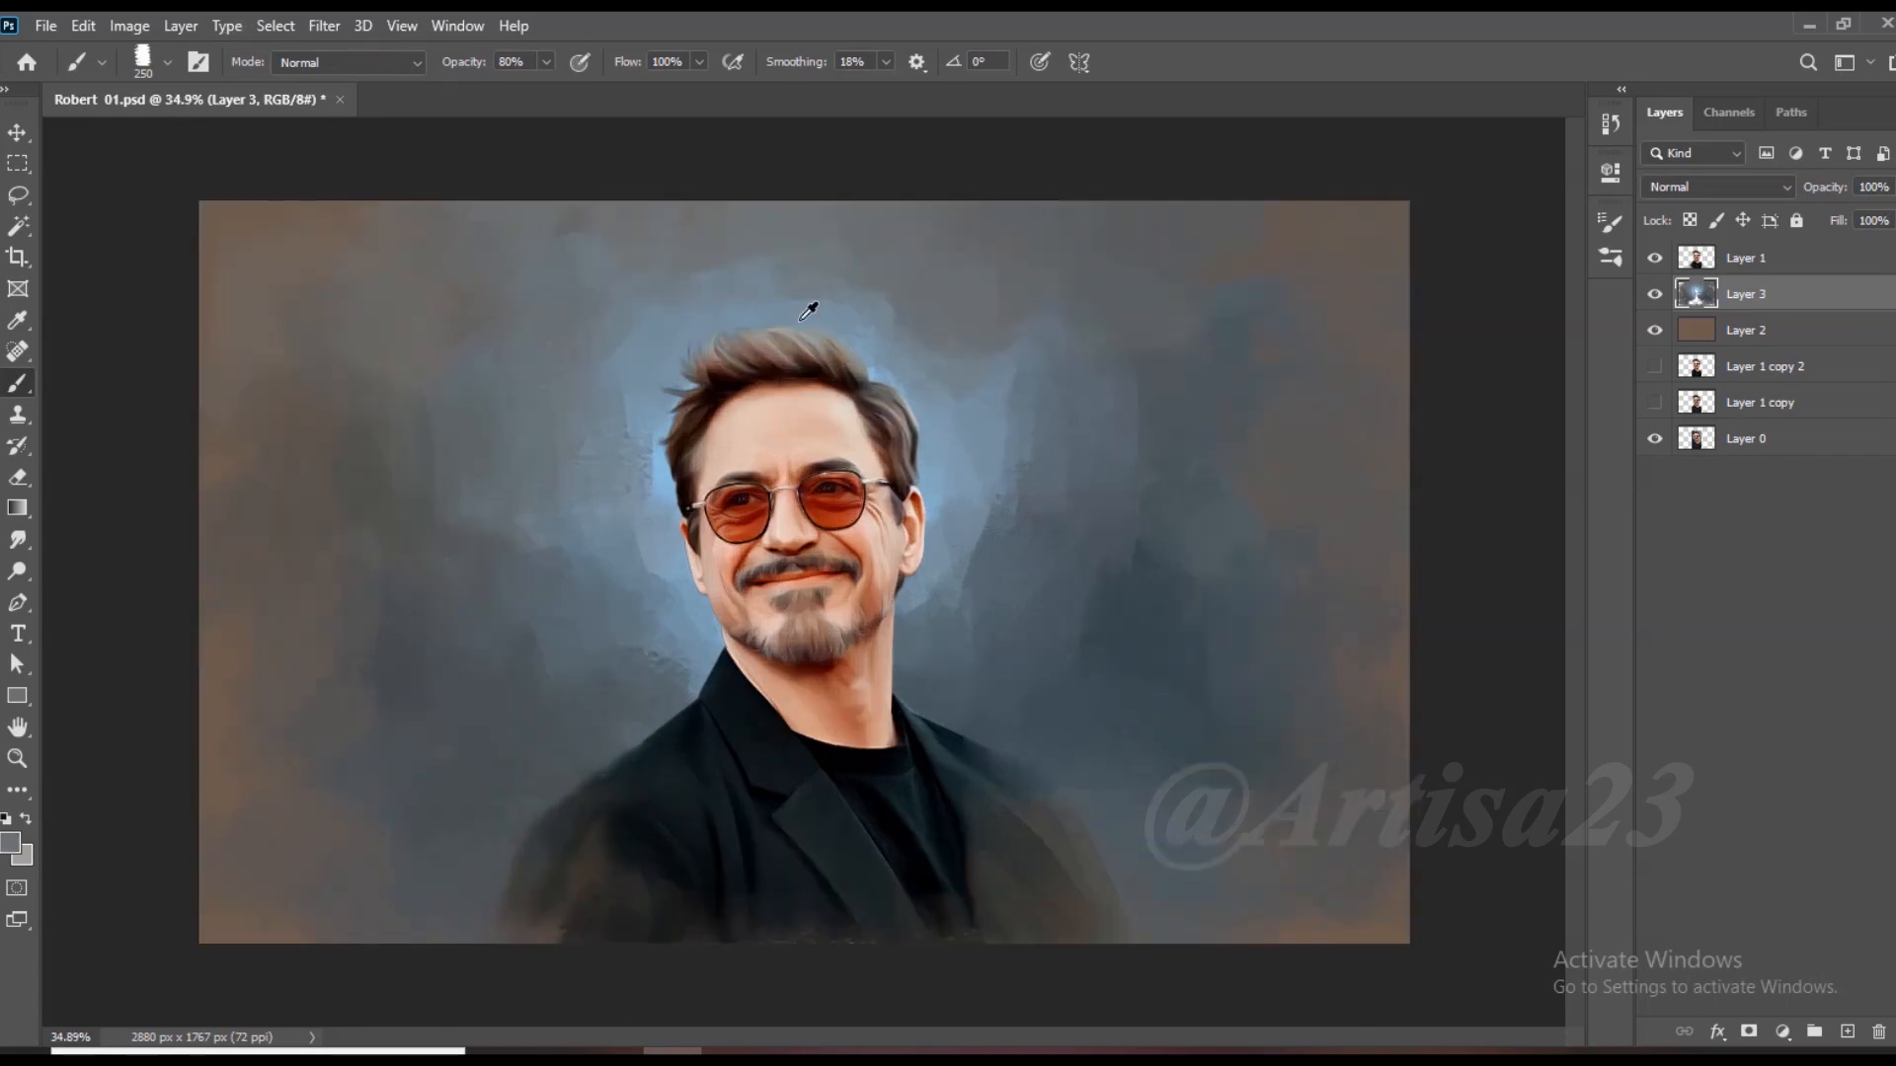
pyautogui.keyDown('alt'); pyautogui.click(656, 591); pyautogui.keyUp('alt')
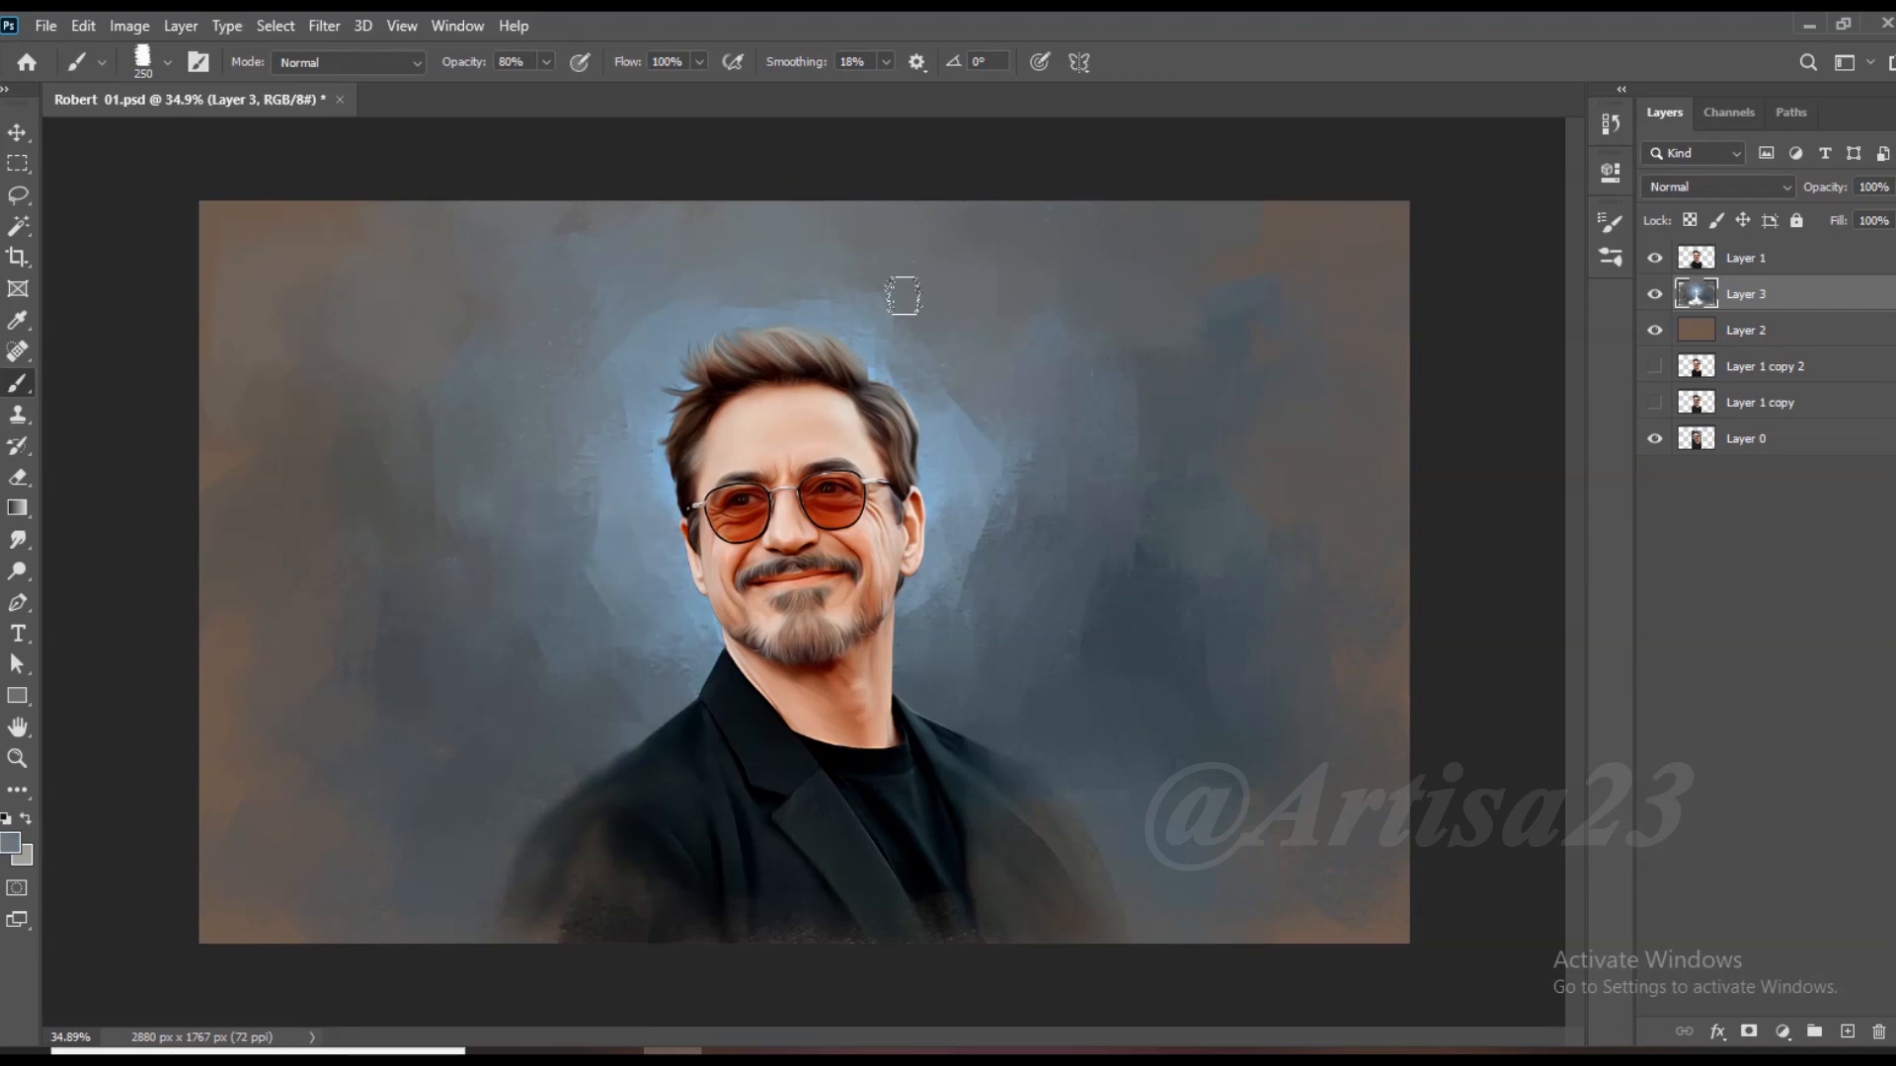
pyautogui.keyDown('alt'); pyautogui.click(1049, 516); pyautogui.keyUp('alt')
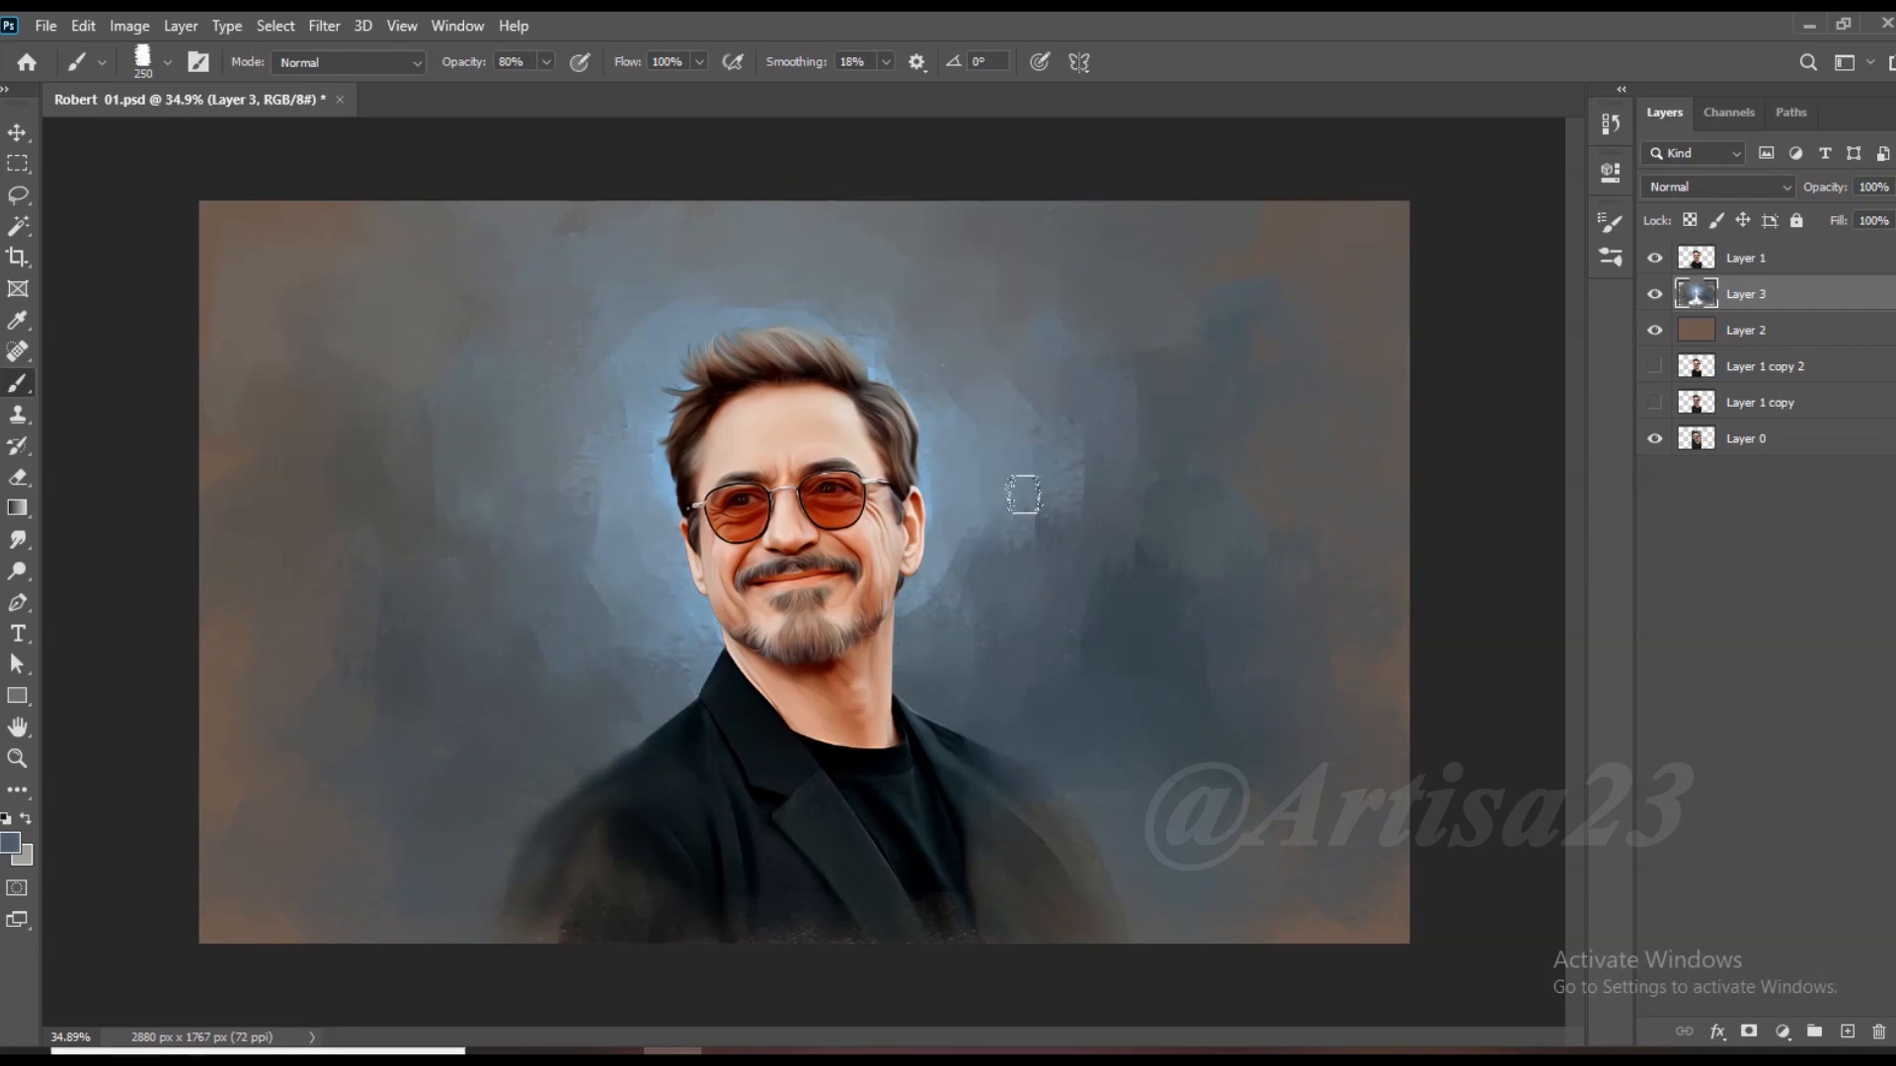
pyautogui.keyDown('alt'); pyautogui.click(977, 538); pyautogui.keyUp('alt')
pyautogui.keyDown('alt'); pyautogui.click(942, 492); pyautogui.keyUp('alt')
pyautogui.moveTo(960, 480)
pyautogui.mouseDown()
pyautogui.moveTo(970, 530)
pyautogui.moveTo(1017, 529)
pyautogui.mouseUp()
pyautogui.keyDown('alt'); pyautogui.click(989, 496); pyautogui.keyUp('alt')
# Step: Paint sampled blues around the upper-right edge of the hair to soften the glow there
pyautogui.keyDown('alt'); pyautogui.click(870, 369); pyautogui.keyUp('alt')
pyautogui.moveTo(887, 359)
pyautogui.mouseDown()
pyautogui.moveTo(916, 396)
pyautogui.moveTo(839, 331)
pyautogui.moveTo(967, 468)
pyautogui.mouseUp()
pyautogui.keyDown('alt'); pyautogui.click(911, 347); pyautogui.keyUp('alt')
pyautogui.keyDown('alt'); pyautogui.click(995, 354); pyautogui.keyUp('alt')
pyautogui.moveTo(938, 341)
pyautogui.mouseDown()
pyautogui.moveTo(908, 297)
pyautogui.moveTo(928, 321)
pyautogui.mouseUp()
pyautogui.keyDown('alt'); pyautogui.click(938, 355); pyautogui.keyUp('alt')
# Step: Set the brush to 175 px and refine the glow above and to the right of the hair with sampled tones
pyautogui.press('[')
pyautogui.press('[')
pyautogui.moveTo(785, 294); pyautogui.dragTo(853, 279)
pyautogui.keyDown('alt'); pyautogui.click(910, 234); pyautogui.keyUp('alt')
pyautogui.moveTo(945, 334)
pyautogui.mouseDown()
pyautogui.moveTo(888, 263)
pyautogui.moveTo(836, 295)
pyautogui.moveTo(970, 345)
pyautogui.mouseUp()
pyautogui.keyDown('alt'); pyautogui.click(900, 301); pyautogui.keyUp('alt')
pyautogui.keyDown('alt'); pyautogui.click(992, 375); pyautogui.keyUp('alt')
# Step: Blend the background above the head with sampled tones and a 300 px brush, and save the document
pyautogui.scroll(-2, 949, 282)
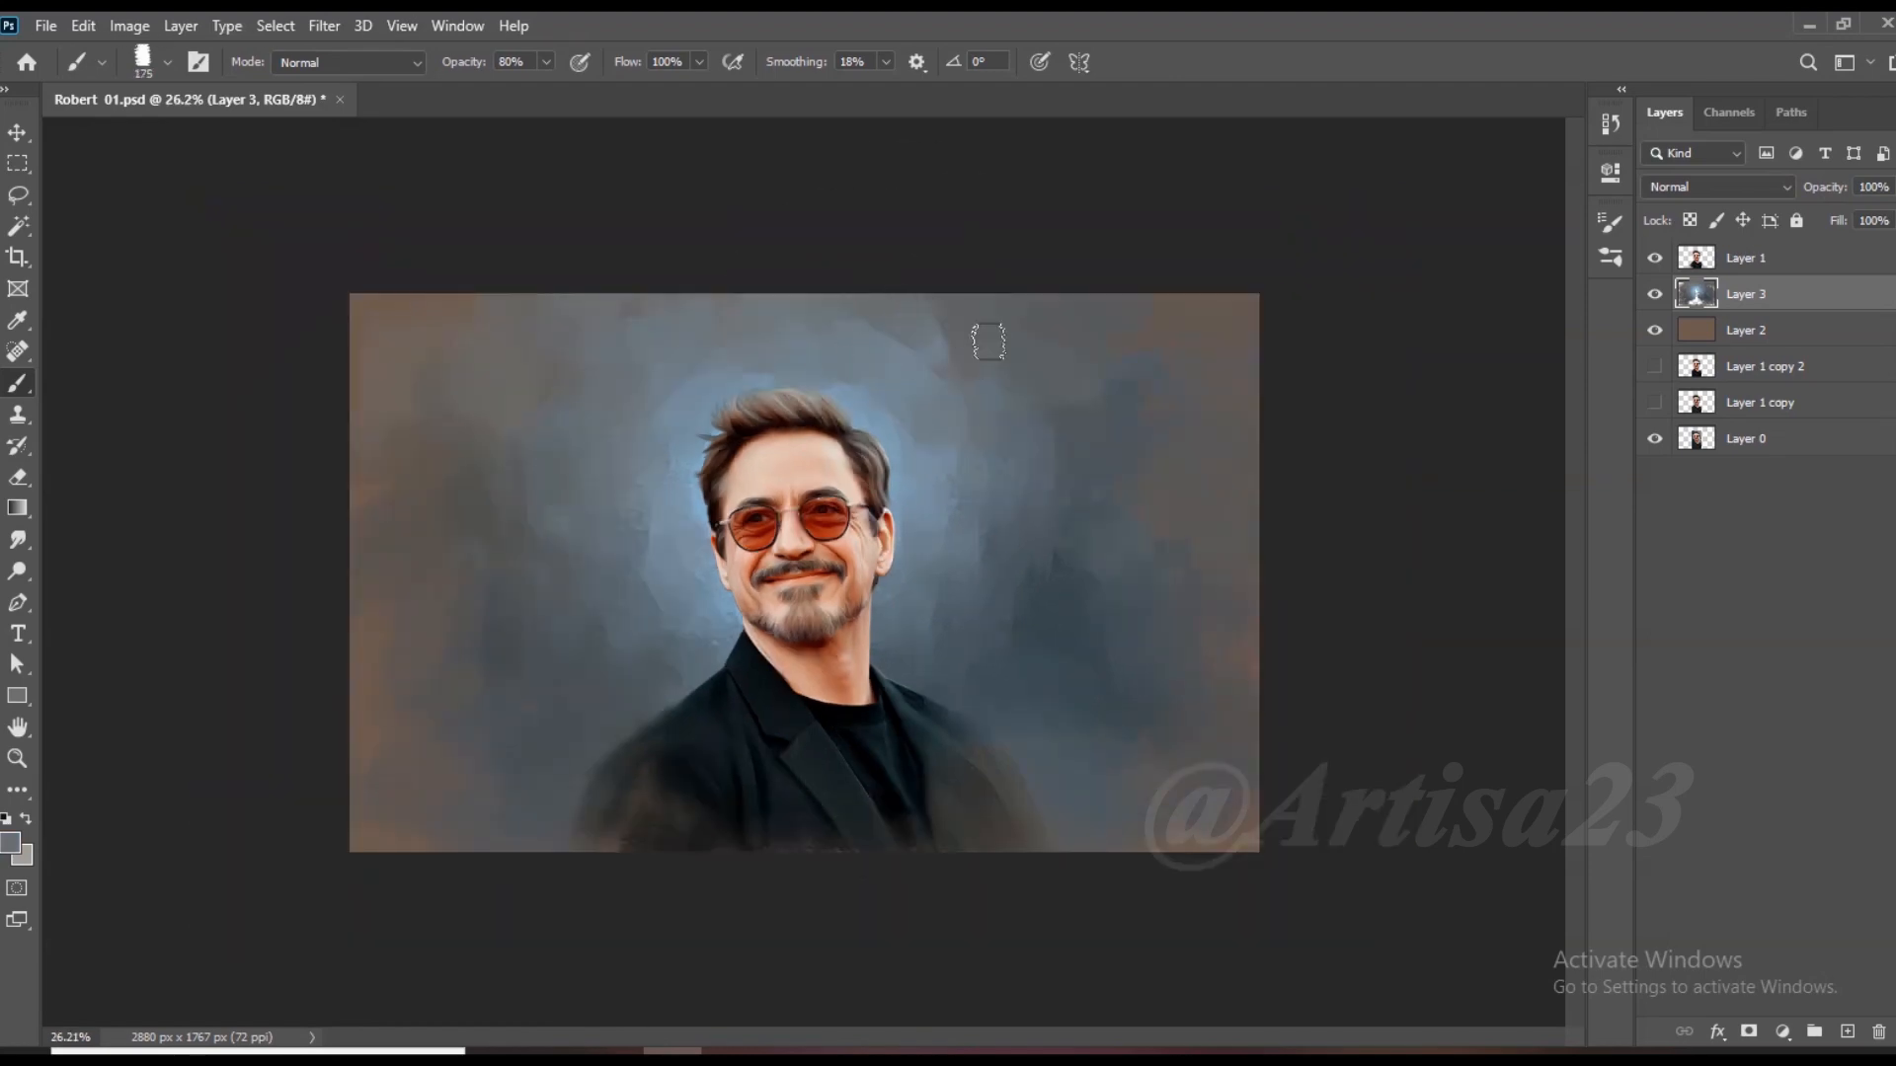
pyautogui.moveTo(646, 300)
pyautogui.mouseDown()
pyautogui.moveTo(613, 317)
pyautogui.moveTo(895, 267)
pyautogui.mouseUp()
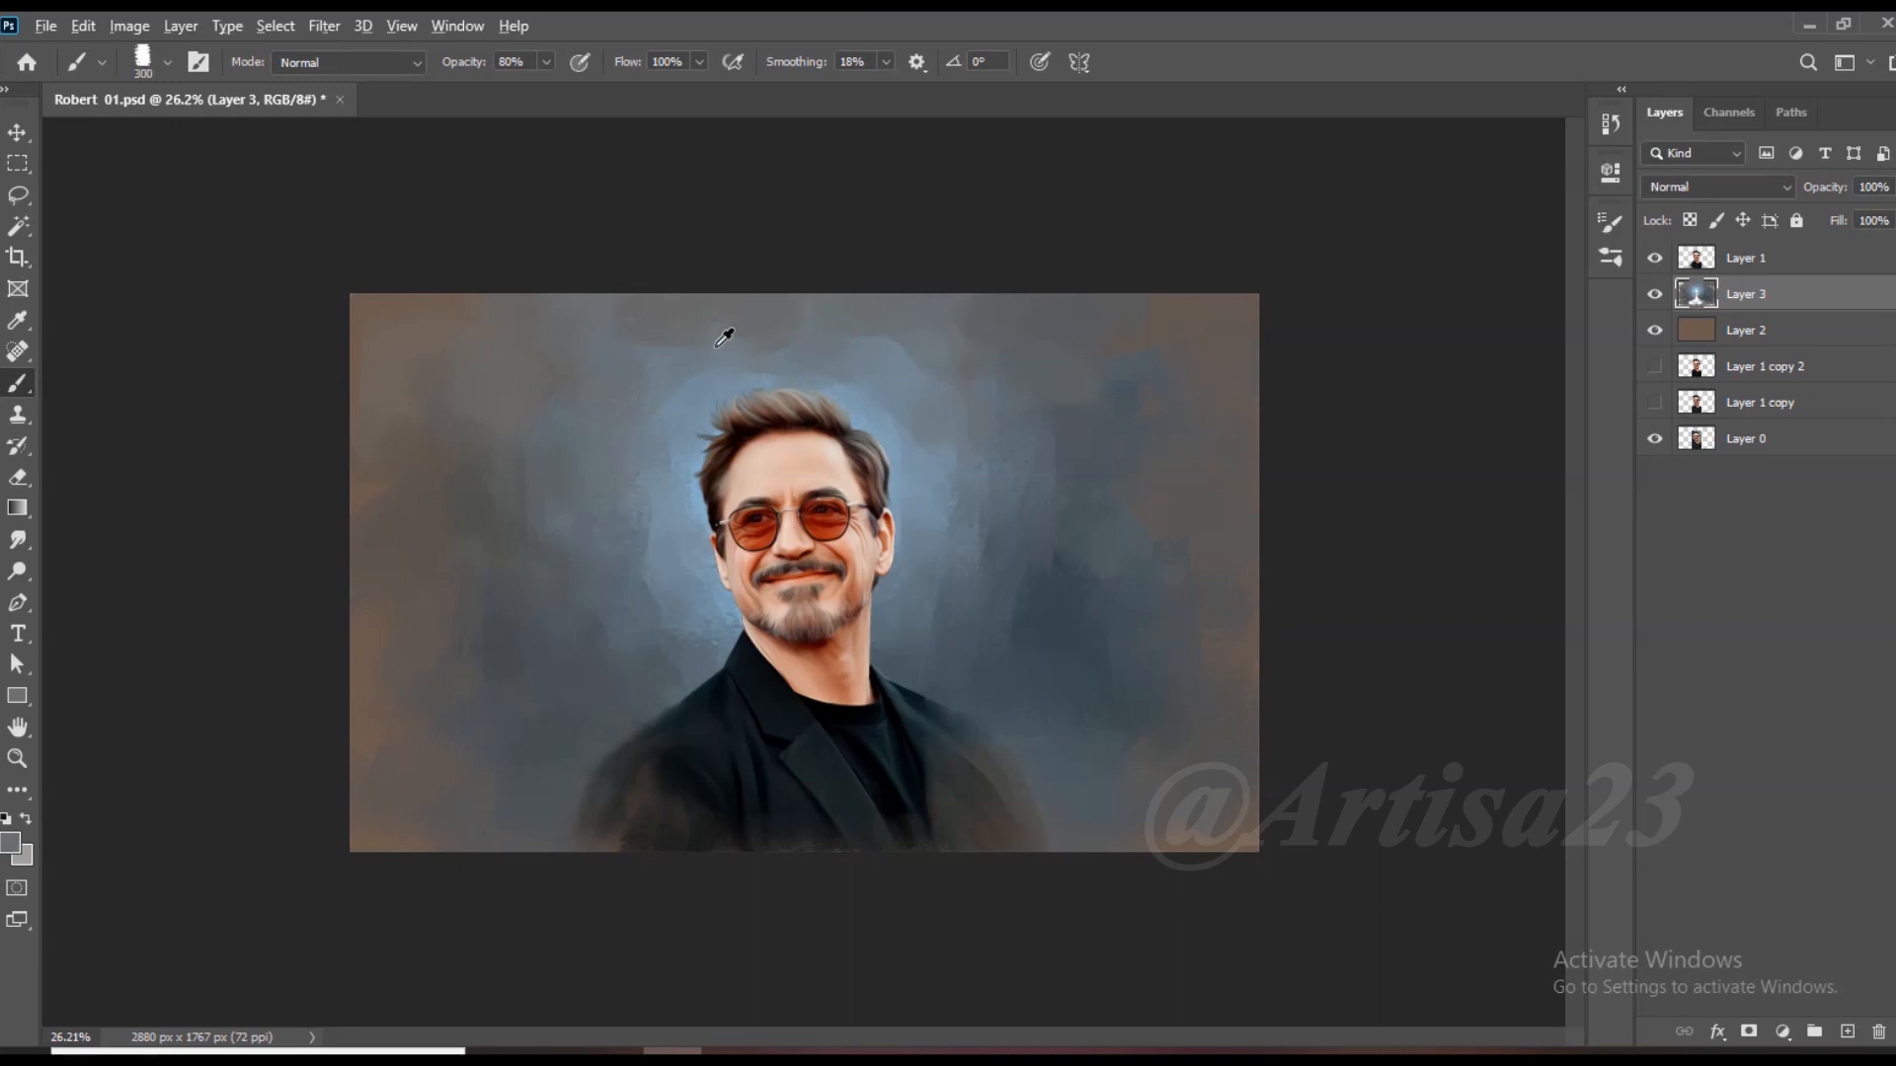
pyautogui.keyDown('alt'); pyautogui.click(974, 319); pyautogui.keyUp('alt')
pyautogui.scroll(2, 1015, 397)
pyautogui.scroll(-2, 533, 542)
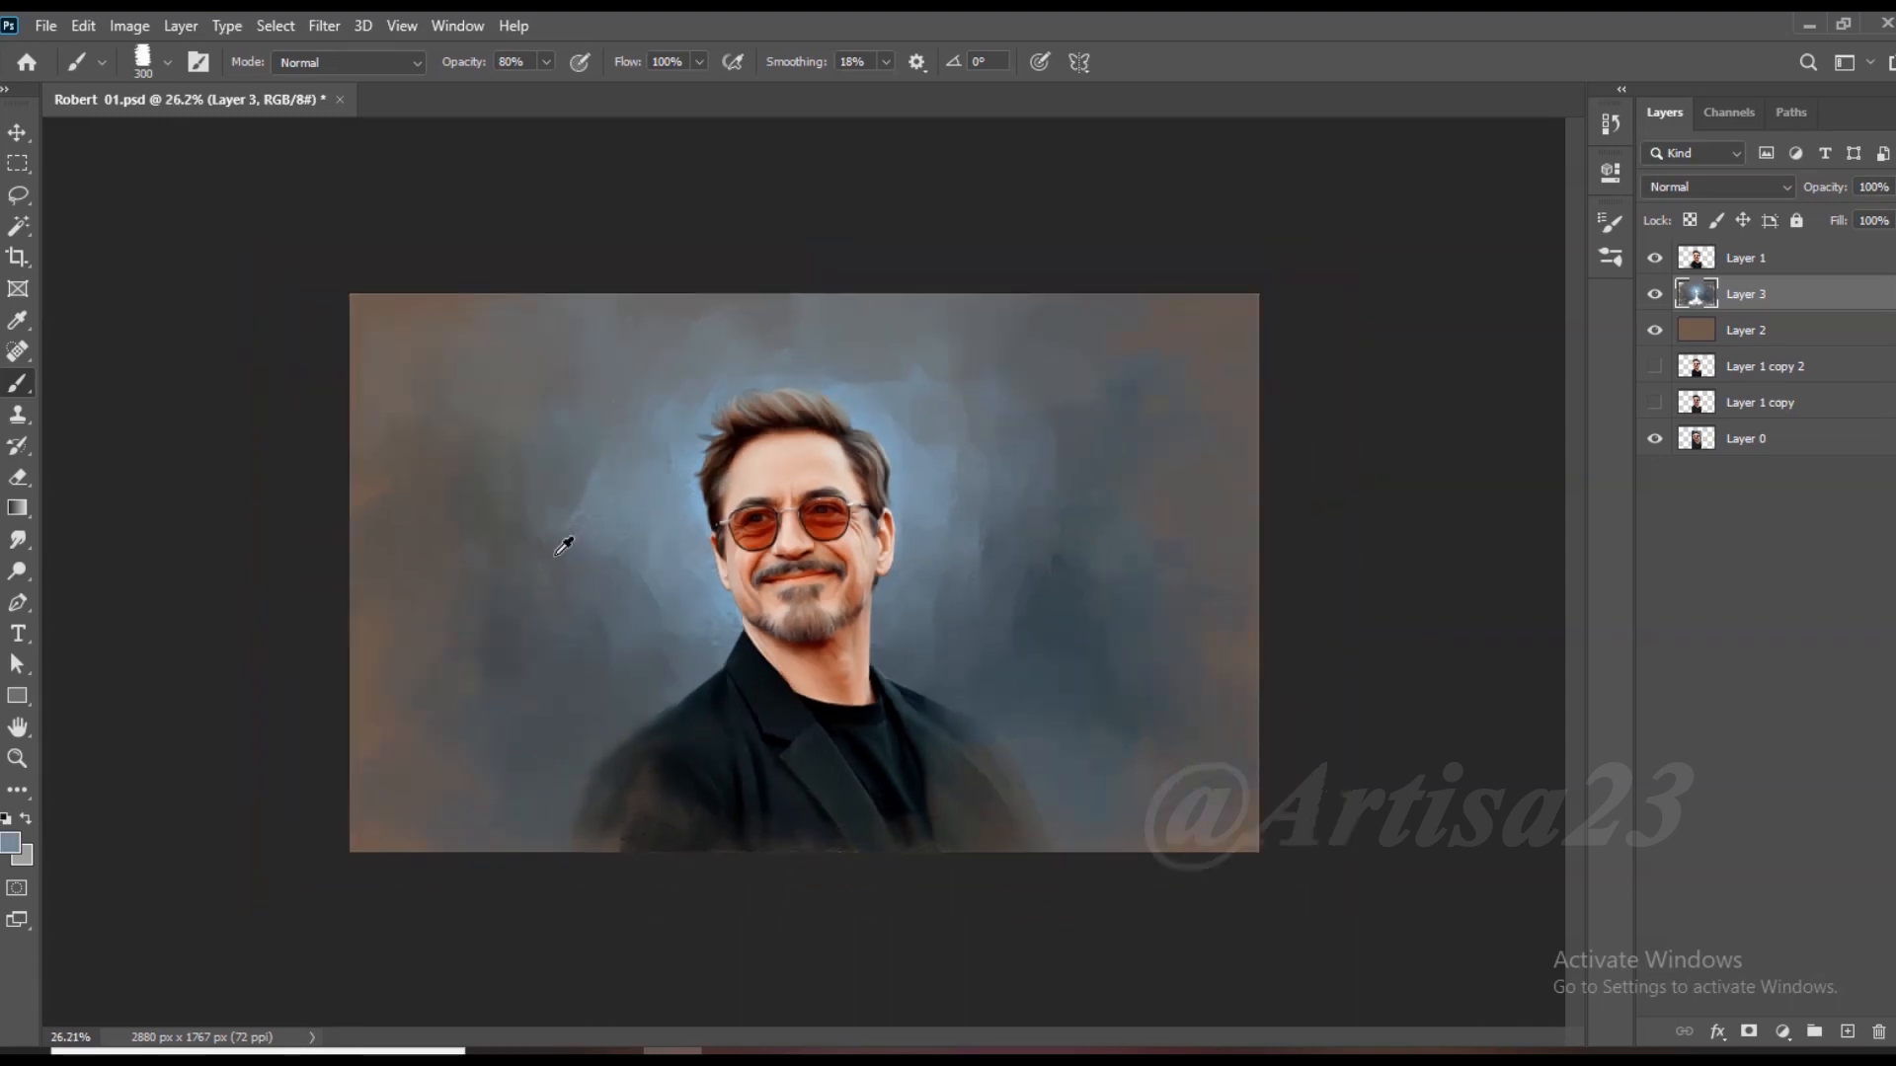
pyautogui.hotkey('ctrl', 's')
# Step: Add a new layer above Layer 1, name it Hair 01, and save the document
pyautogui.scroll(3, 793, 524)
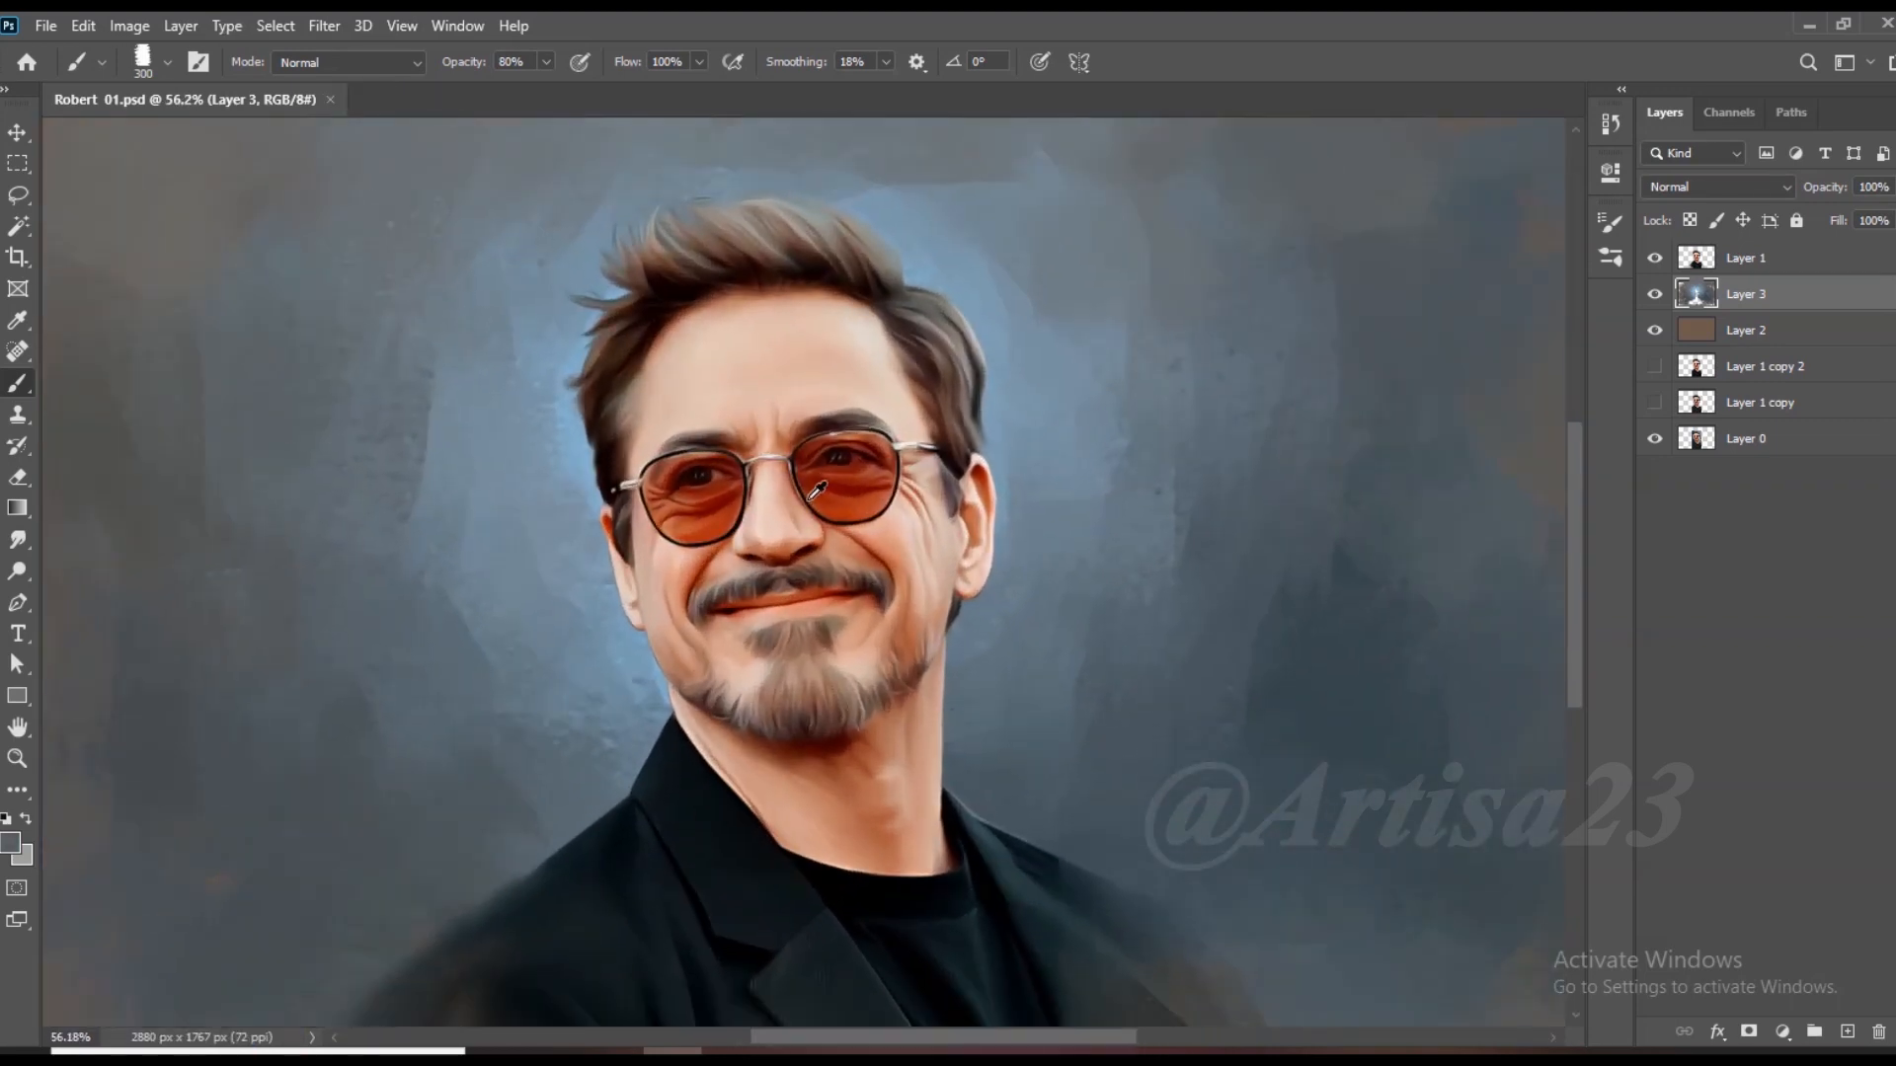
pyautogui.scroll(-1, 808, 495)
pyautogui.hotkey('alt', ']')
pyautogui.scroll(1, 819, 445)
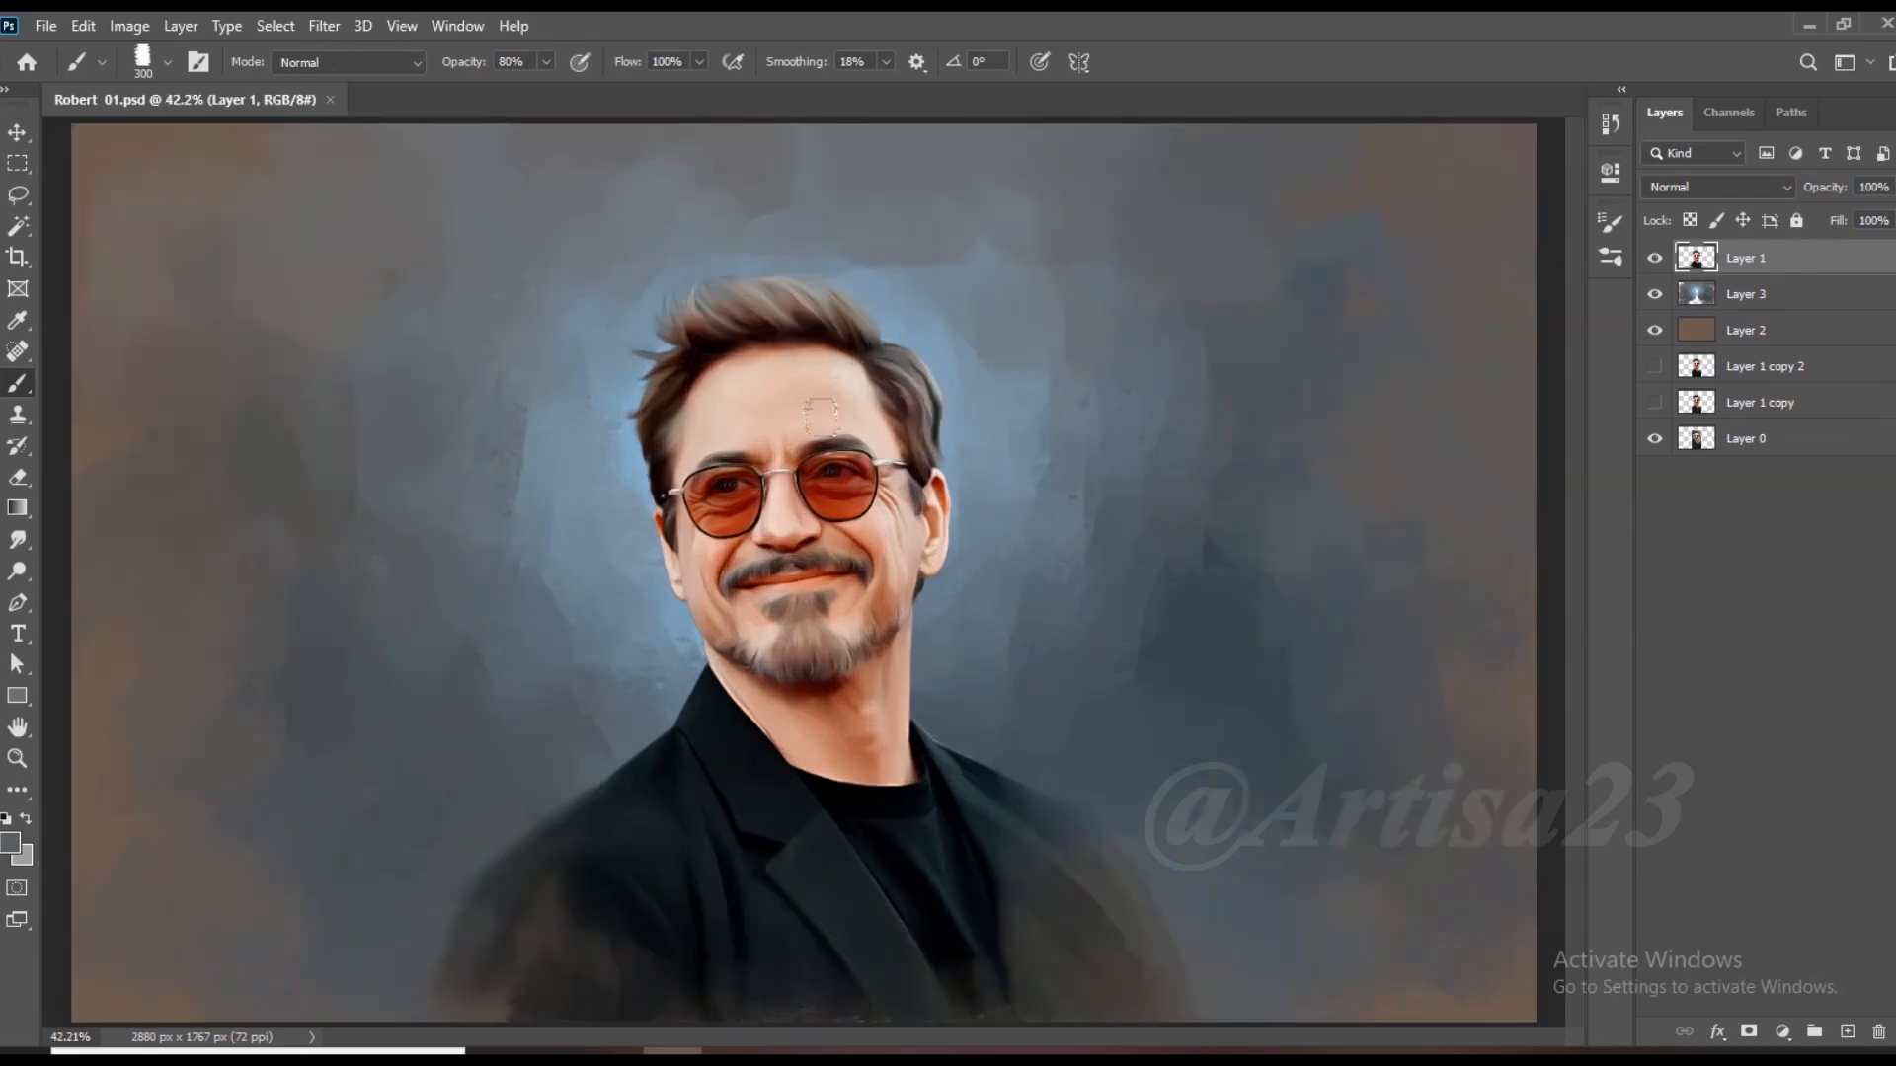
pyautogui.scroll(-2, 1126, 751)
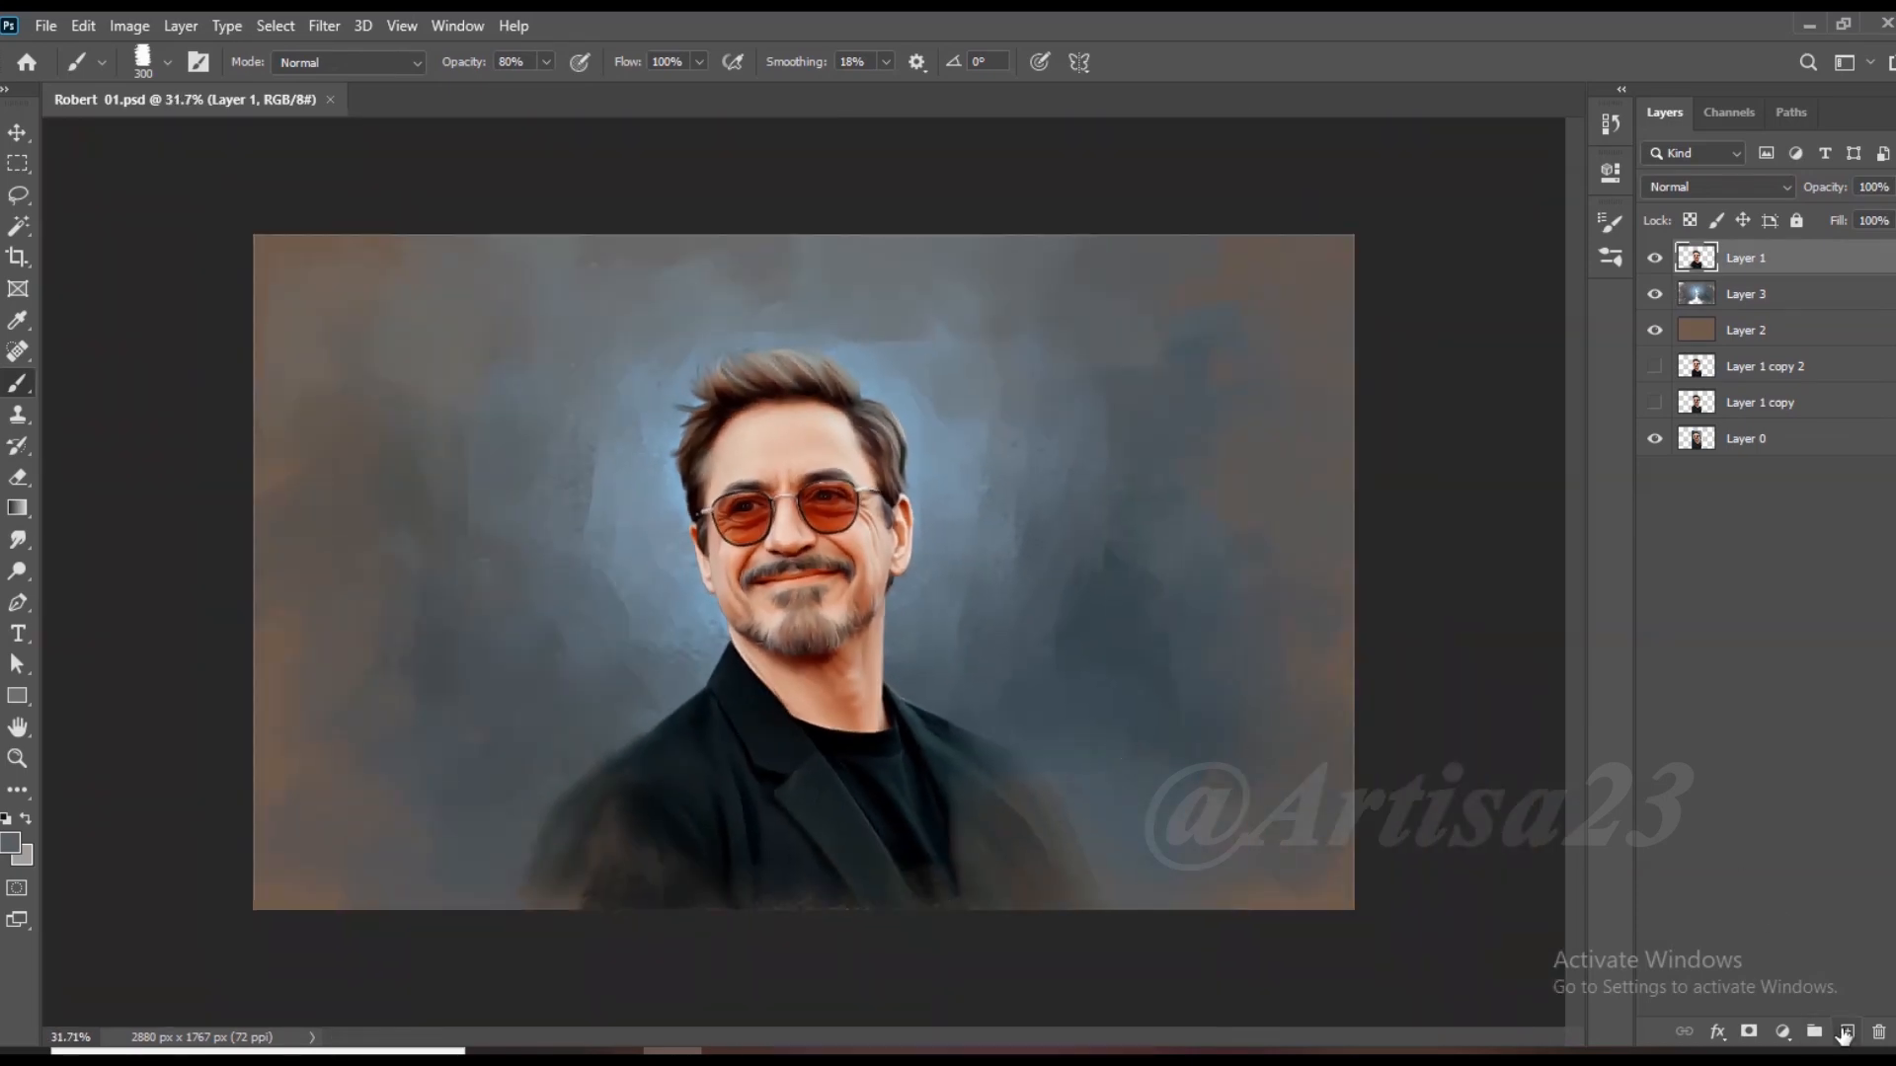
pyautogui.click(1847, 1032)
pyautogui.click(1735, 260)
pyautogui.write('Hair 01')
pyautogui.click(1827, 271)
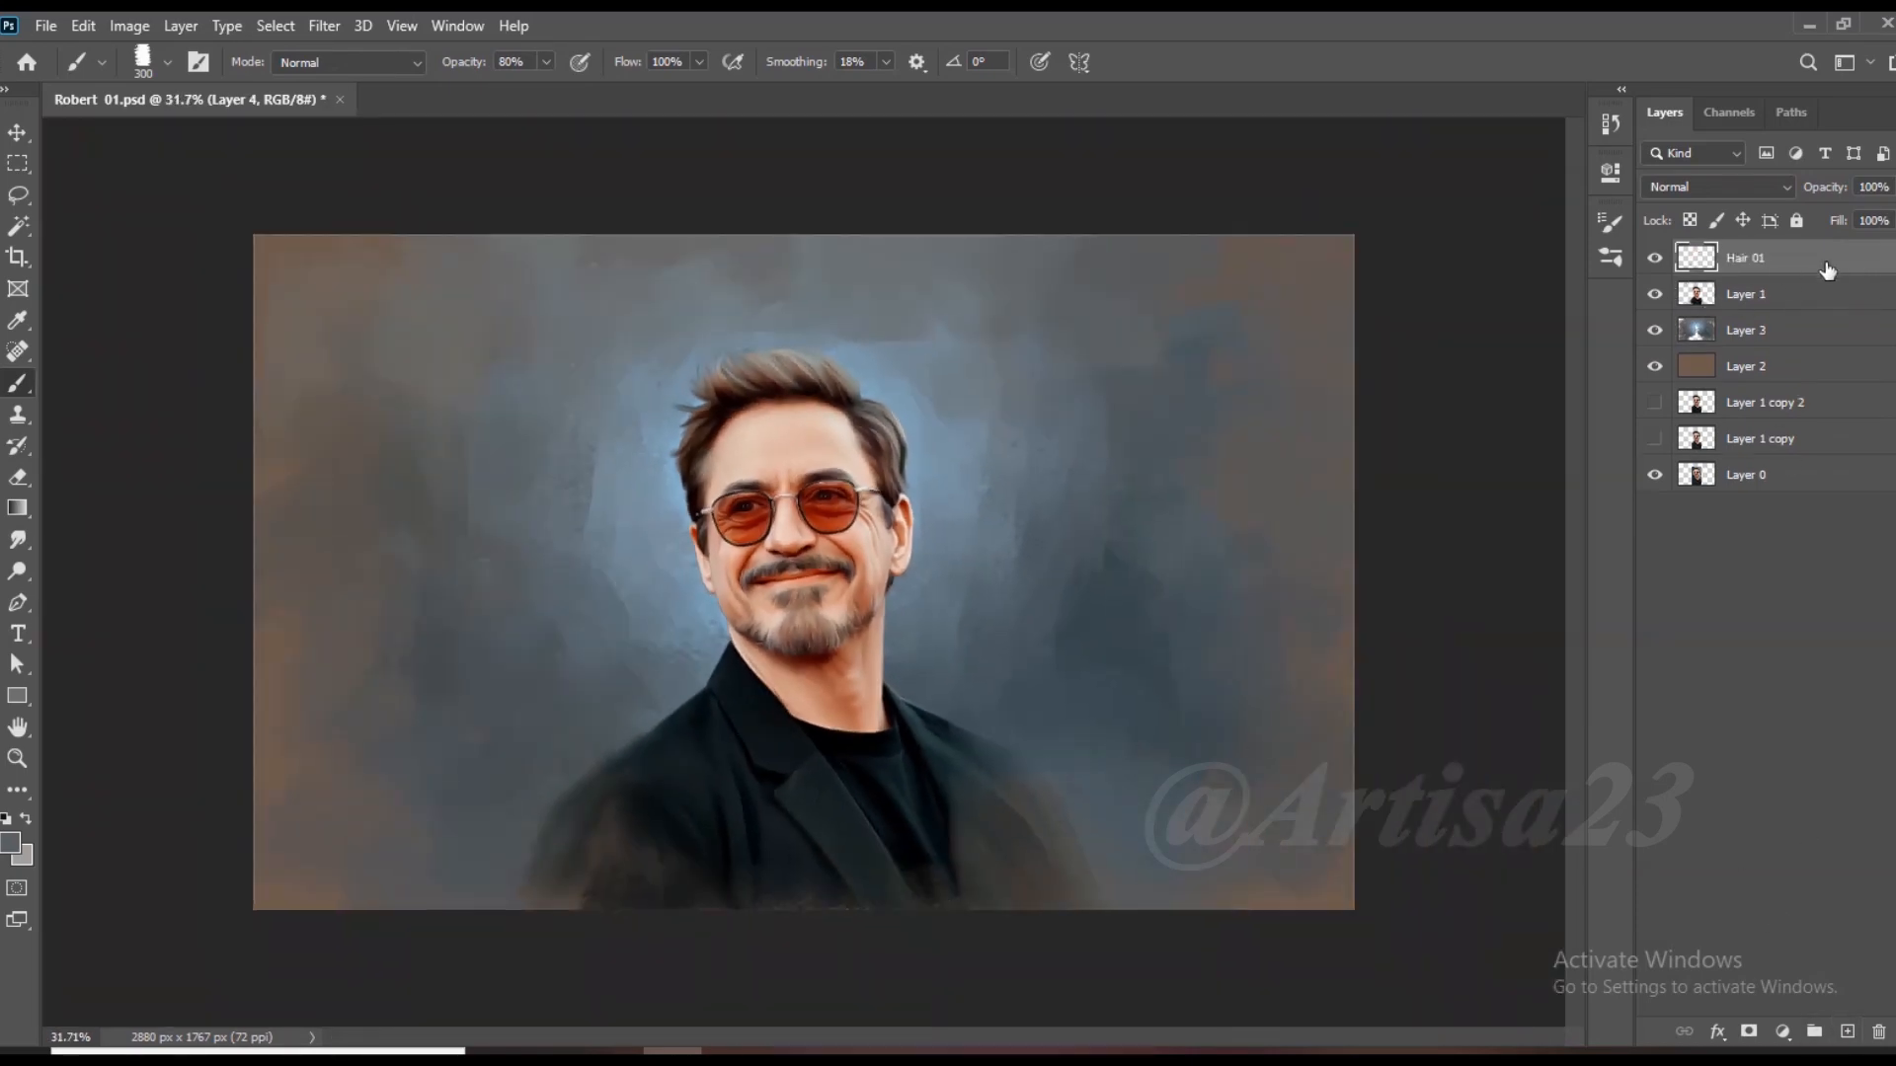
pyautogui.scroll(4, 805, 430)
pyautogui.hotkey('ctrl', 's')
pyautogui.scroll(1, 741, 276)
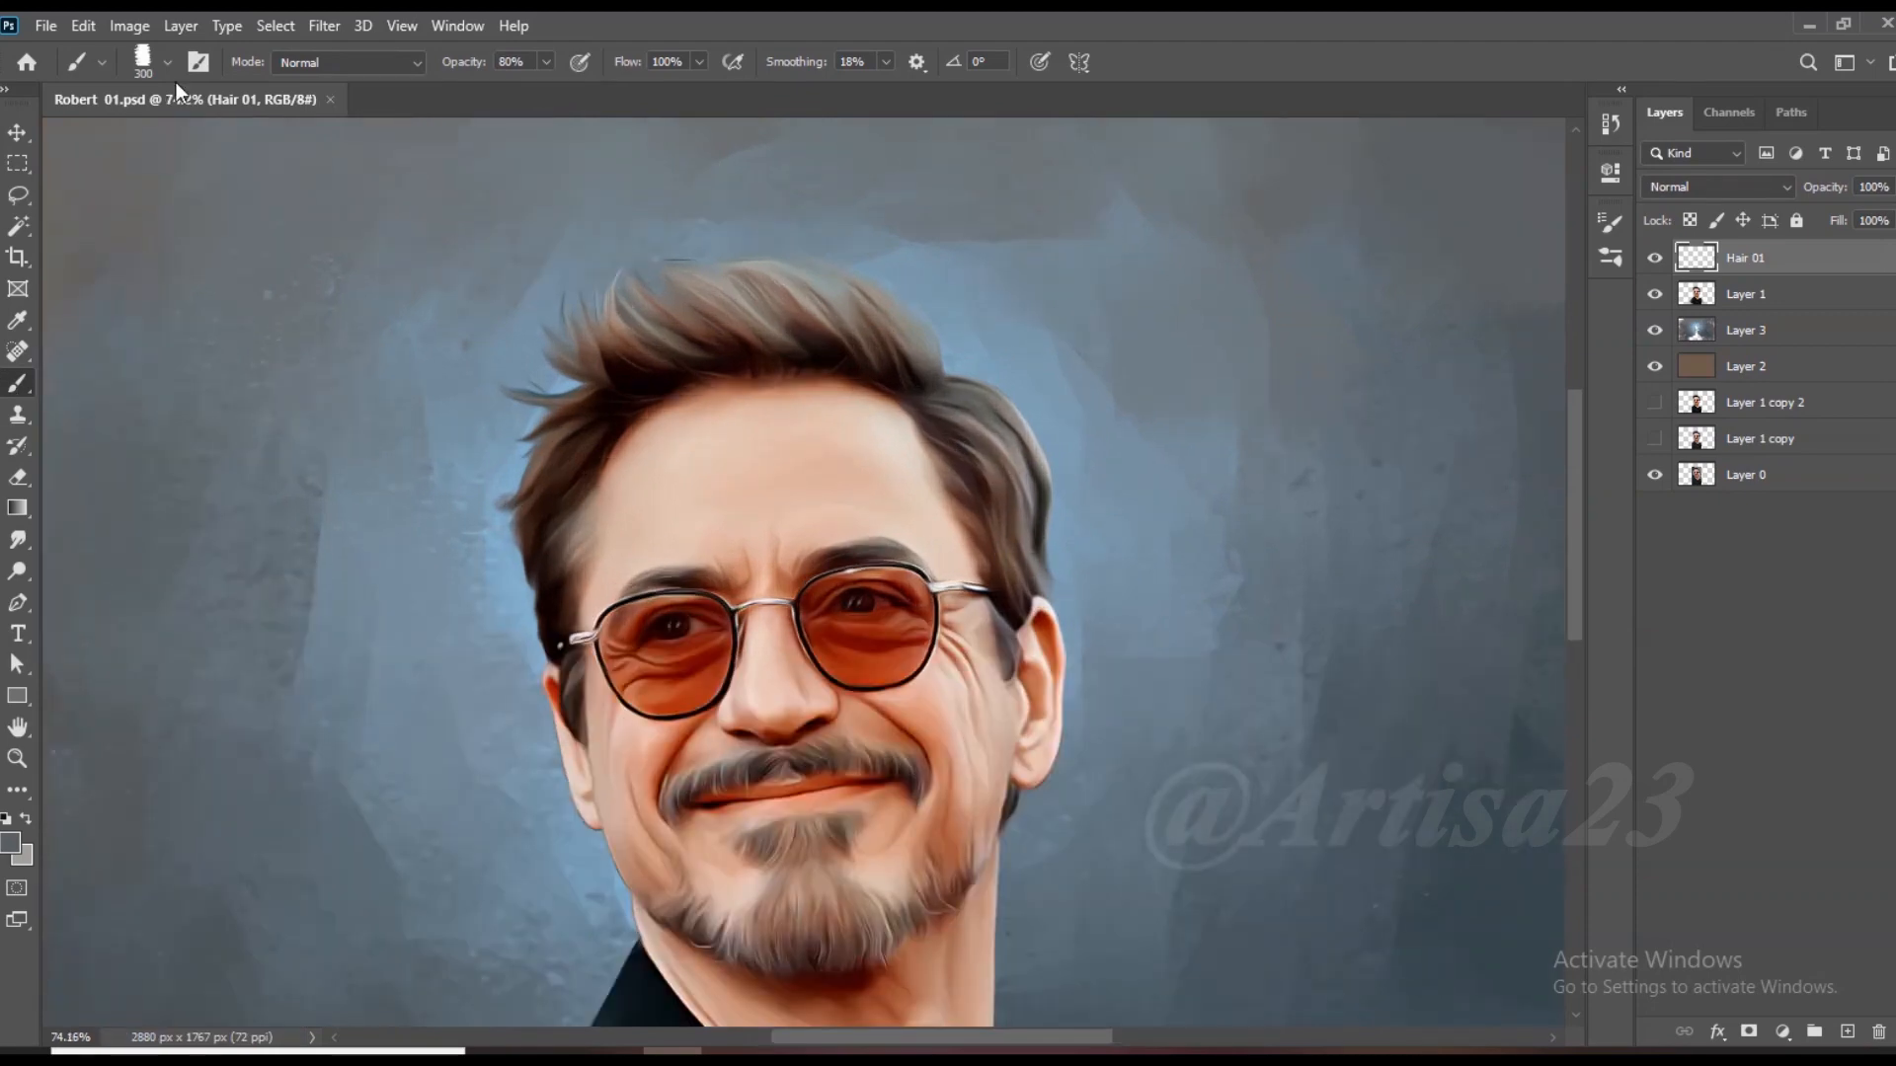
# Step: Choose the Hard Round brush and reduce its size to 1 px for drawing hair strands
pyautogui.click(199, 62)
pyautogui.click(1288, 213)
pyautogui.scroll(3, 1363, 444)
pyautogui.click(1458, 393)
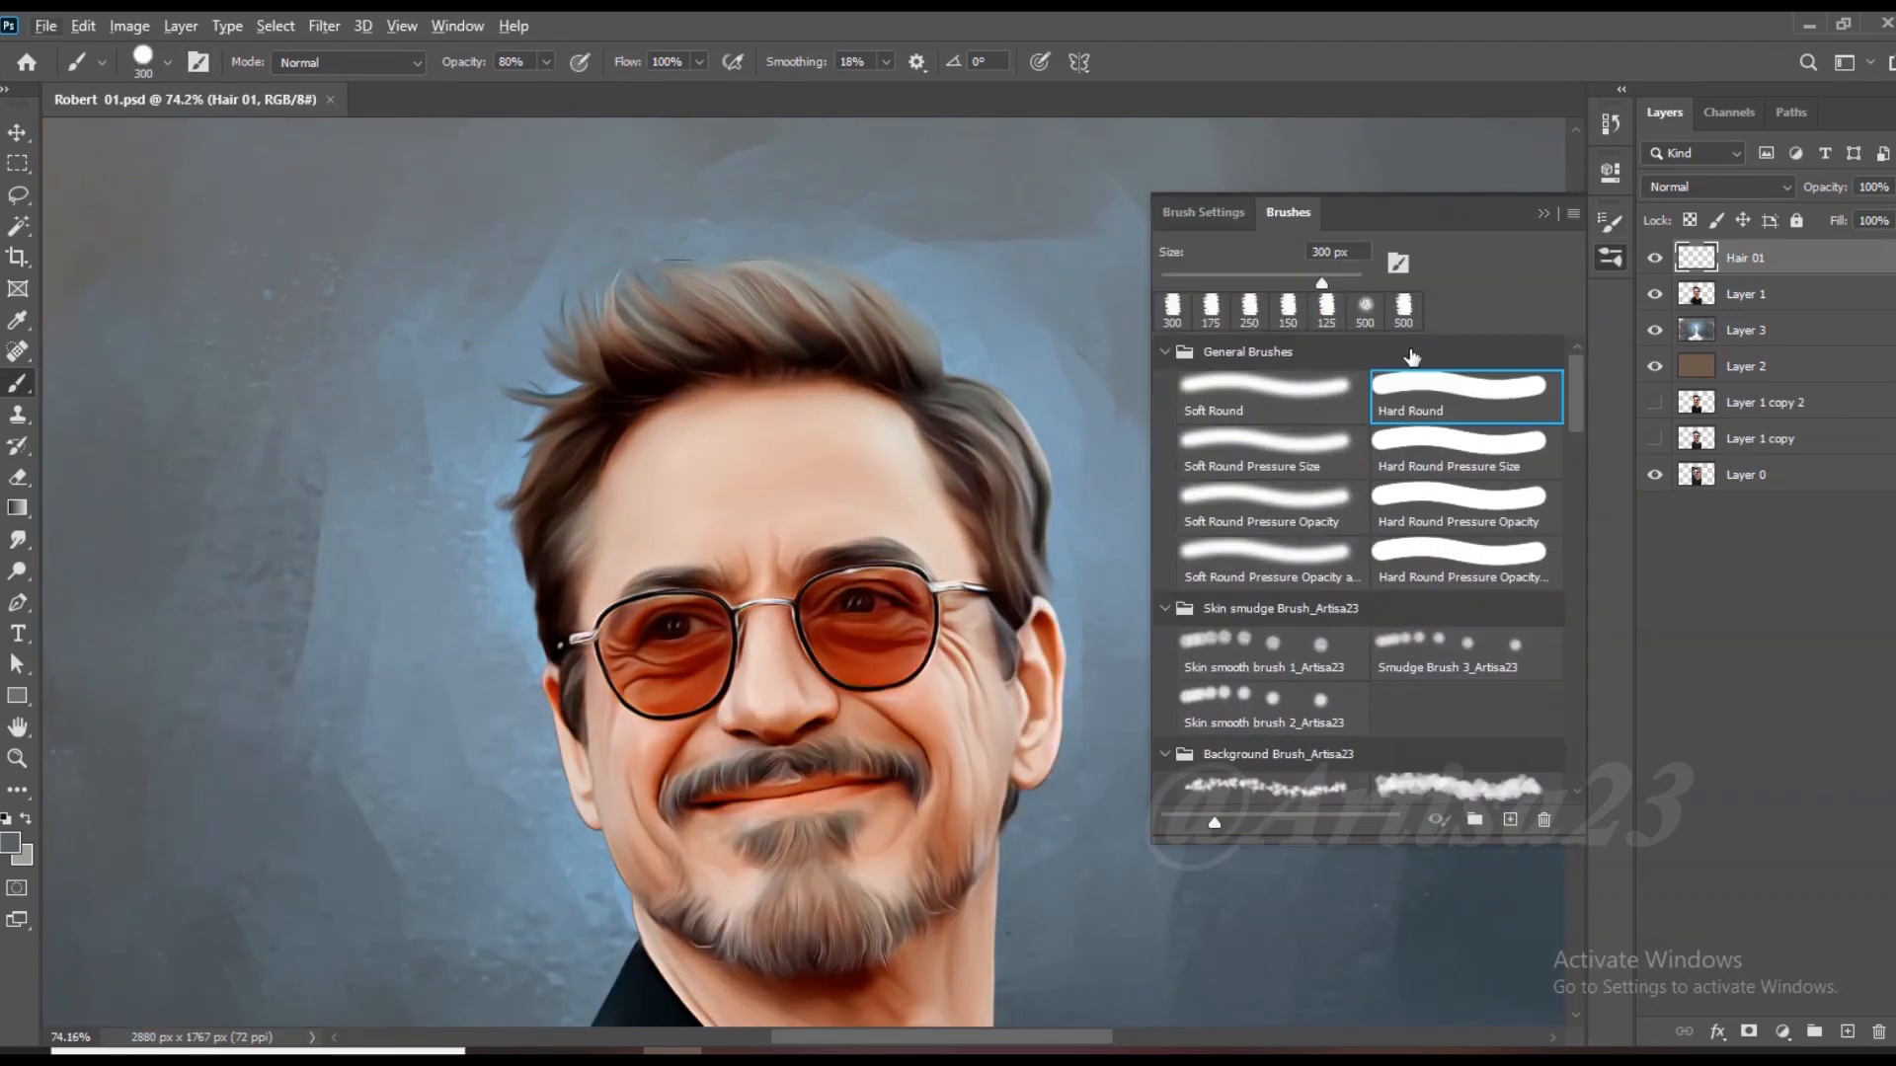
pyautogui.click(1545, 215)
pyautogui.scroll(2, 904, 255)
pyautogui.press('[')
pyautogui.press('[')
pyautogui.press('[')
pyautogui.press('[')
pyautogui.press('[')
pyautogui.press('[')
pyautogui.press('[')
pyautogui.press('[')
pyautogui.scroll(2, 791, 374)
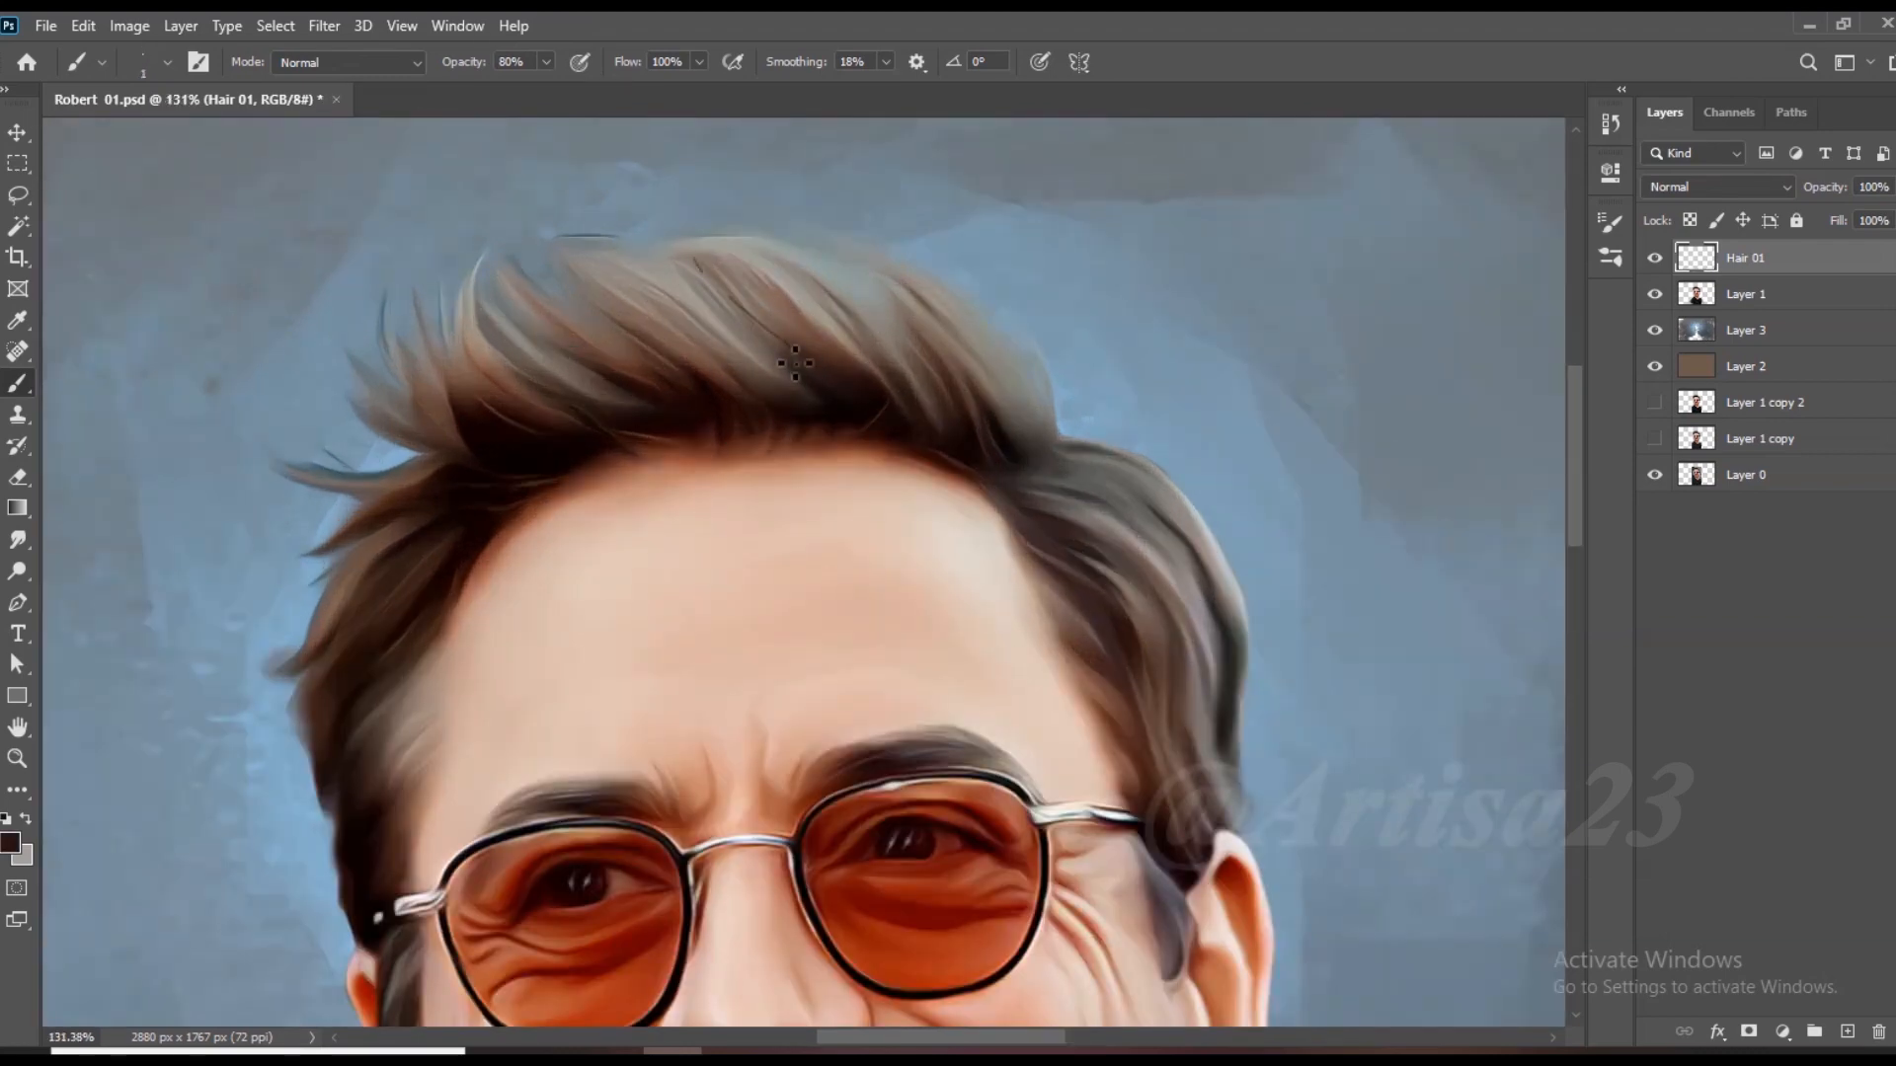
# Step: Lower the brush opacity to 63% and draw fine dark strands across the top and right crown of the hair
pyautogui.click(527, 87)
pyautogui.moveTo(780, 259); pyautogui.dragTo(913, 380)
pyautogui.moveTo(859, 279); pyautogui.dragTo(1054, 429)
pyautogui.scroll(-1, 691, 414)
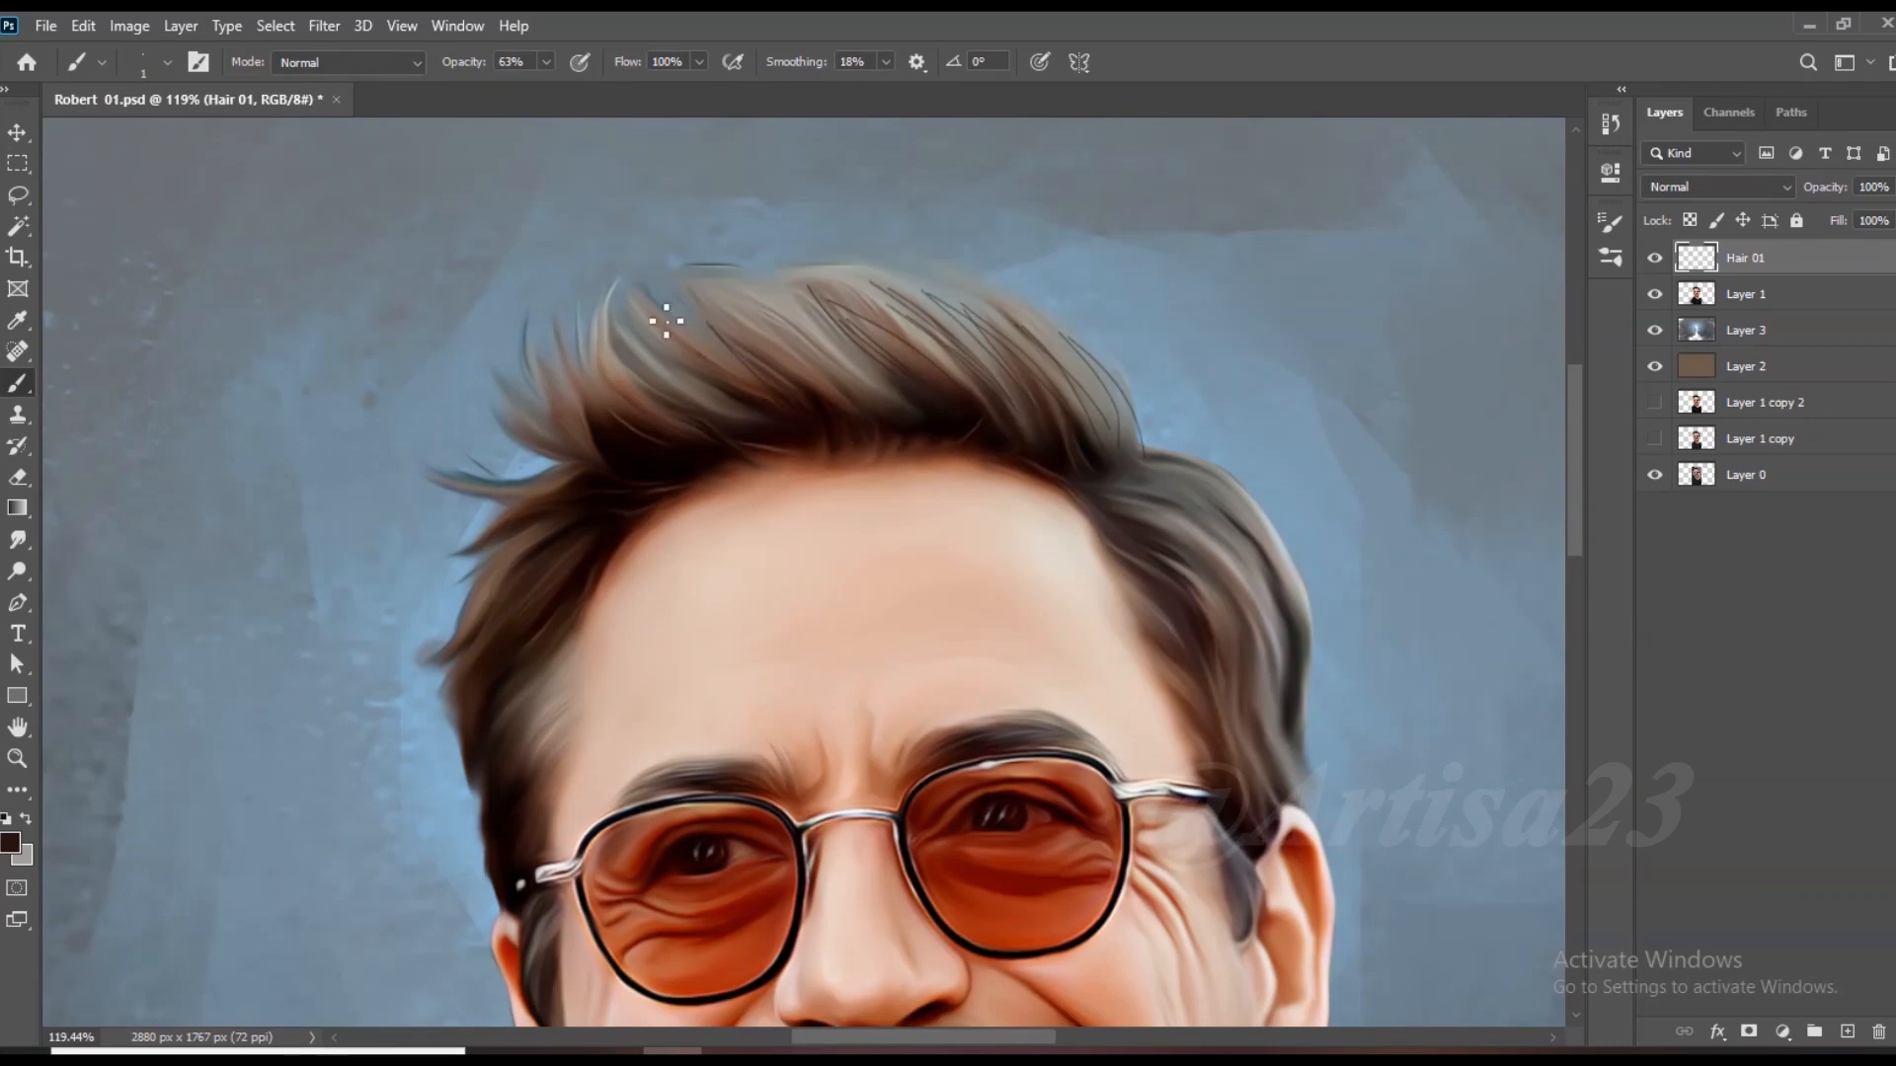
pyautogui.scroll(2, 657, 392)
pyautogui.keyDown('alt'); pyautogui.click(740, 462); pyautogui.keyUp('alt')
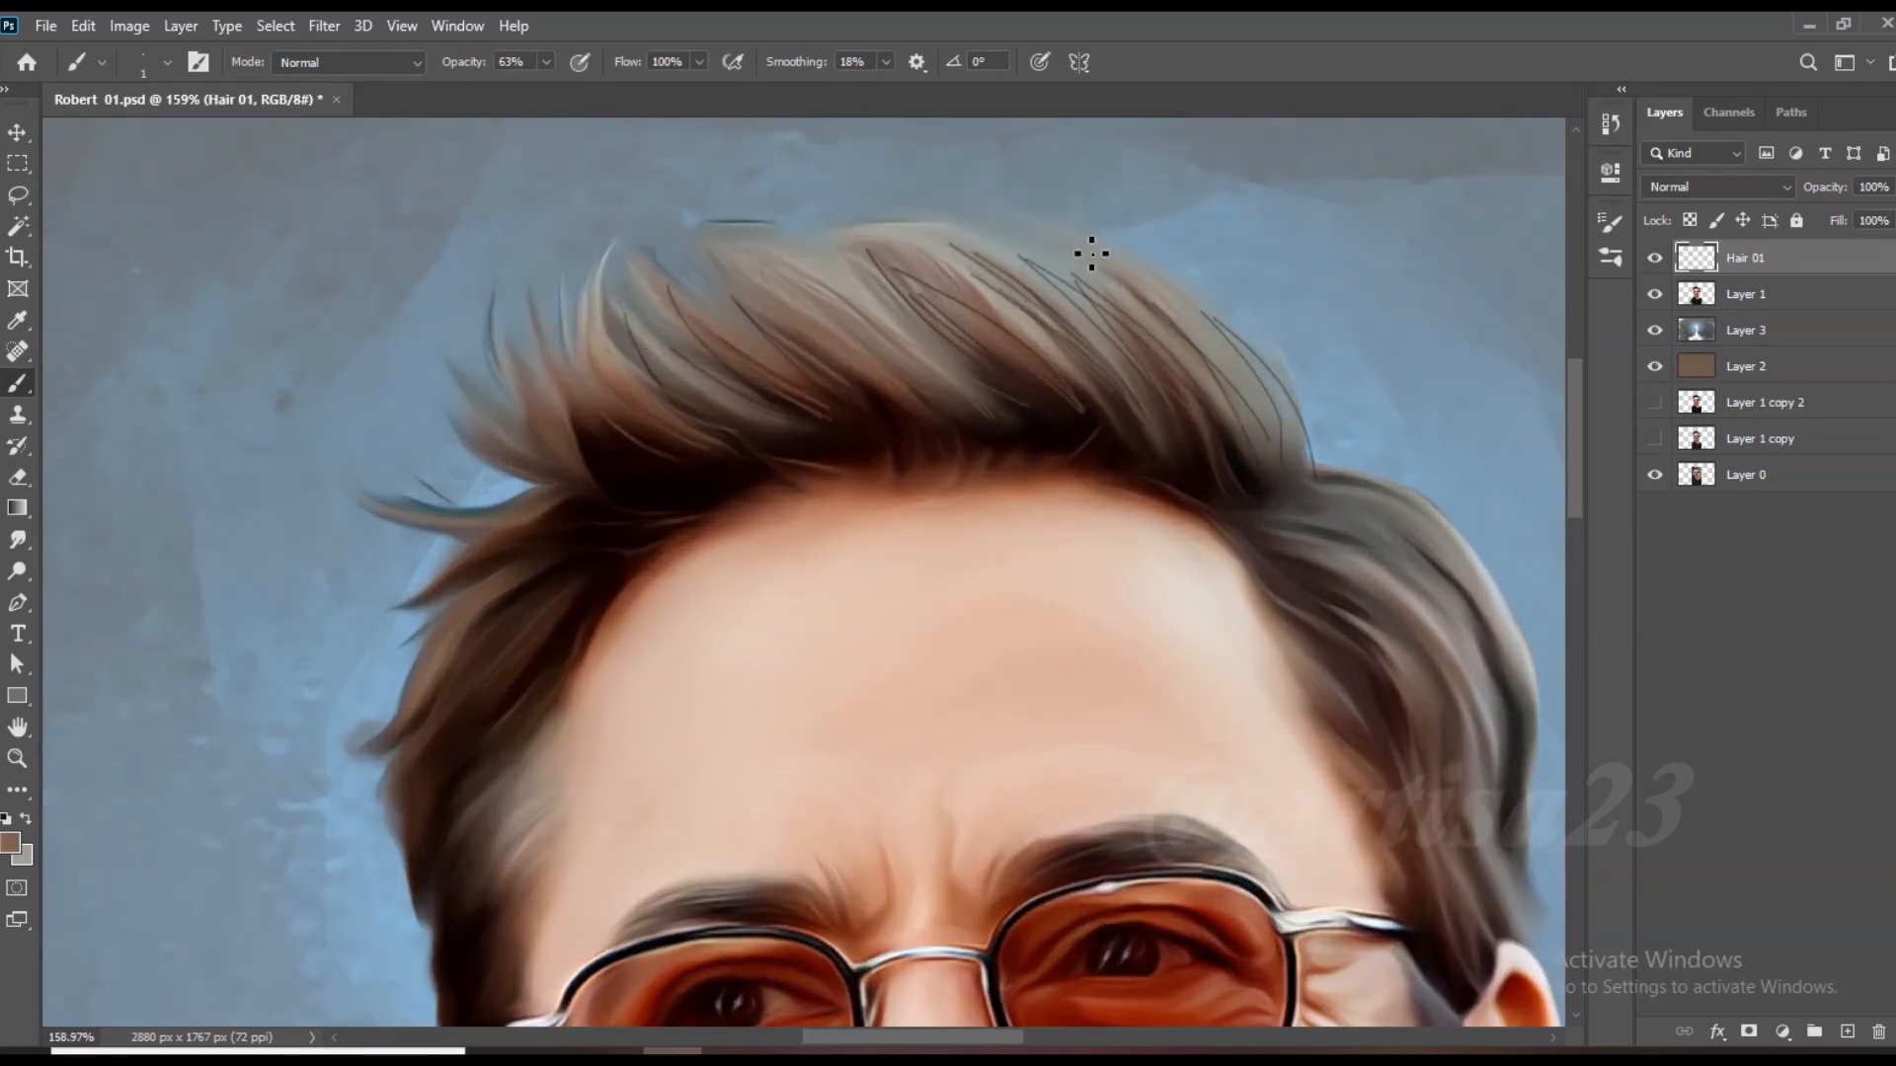
# Step: Draw fine dark strands flicking outward from the spiky tufts at the front left of the hair
pyautogui.moveTo(614, 467); pyautogui.dragTo(811, 428)
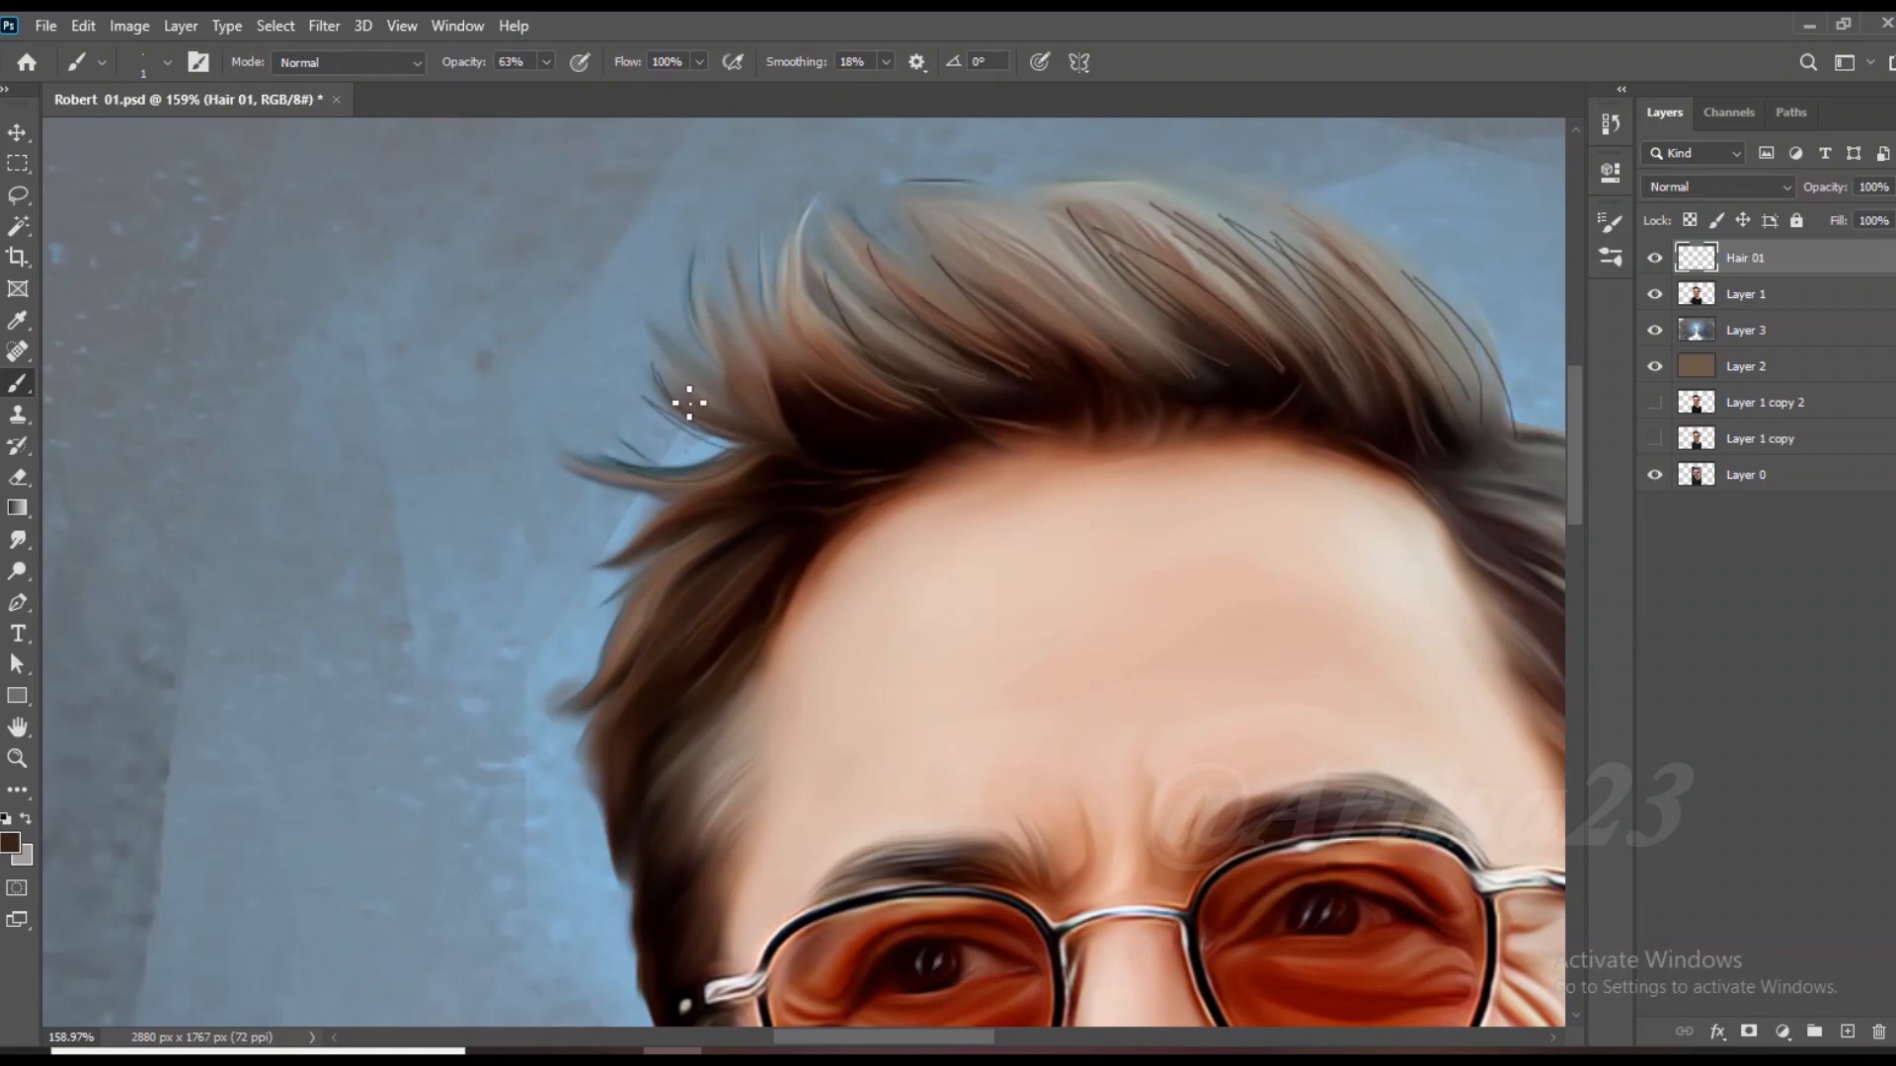
pyautogui.moveTo(647, 310); pyautogui.dragTo(715, 385)
pyautogui.moveTo(688, 239)
pyautogui.mouseDown()
pyautogui.moveTo(751, 379)
pyautogui.moveTo(765, 356)
pyautogui.mouseUp()
pyautogui.moveTo(723, 237)
pyautogui.mouseDown()
pyautogui.moveTo(790, 350)
pyautogui.moveTo(800, 329)
pyautogui.mouseUp()
pyautogui.scroll(-1, 790, 276)
pyautogui.scroll(1, 901, 267)
pyautogui.moveTo(763, 213)
pyautogui.mouseDown()
pyautogui.moveTo(832, 314)
pyautogui.moveTo(799, 346)
pyautogui.mouseUp()
# Step: Draw short dark strands along the left side of the hair down to the temple
pyautogui.scroll(-4, 761, 286)
pyautogui.scroll(4, 679, 482)
pyautogui.moveTo(572, 488); pyautogui.dragTo(626, 476)
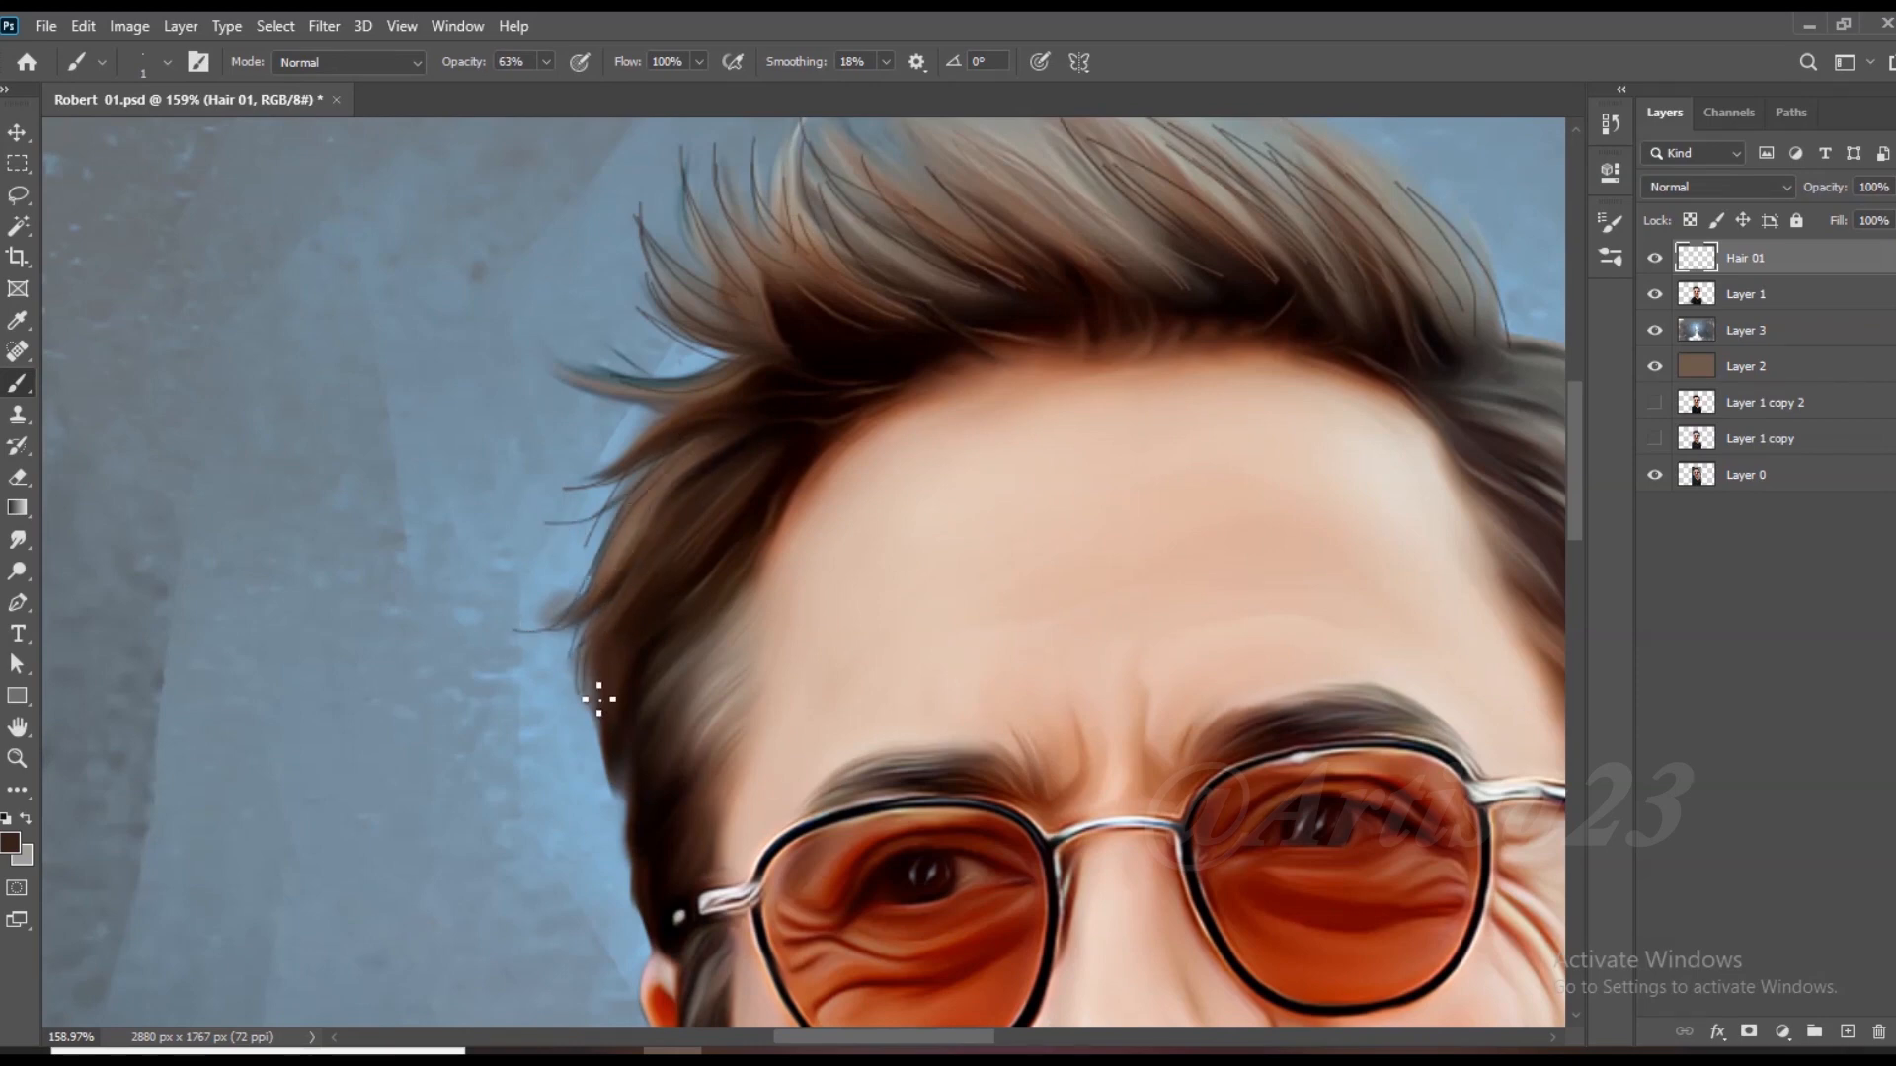
pyautogui.moveTo(609, 731); pyautogui.dragTo(622, 827)
pyautogui.scroll(-6, 607, 689)
pyautogui.scroll(9, 1214, 505)
# Step: Add more fine dark strands through the front and along the upper contour of the hair
pyautogui.moveTo(801, 300)
pyautogui.mouseDown()
pyautogui.moveTo(926, 445)
pyautogui.moveTo(920, 488)
pyautogui.mouseUp()
pyautogui.scroll(-3, 878, 541)
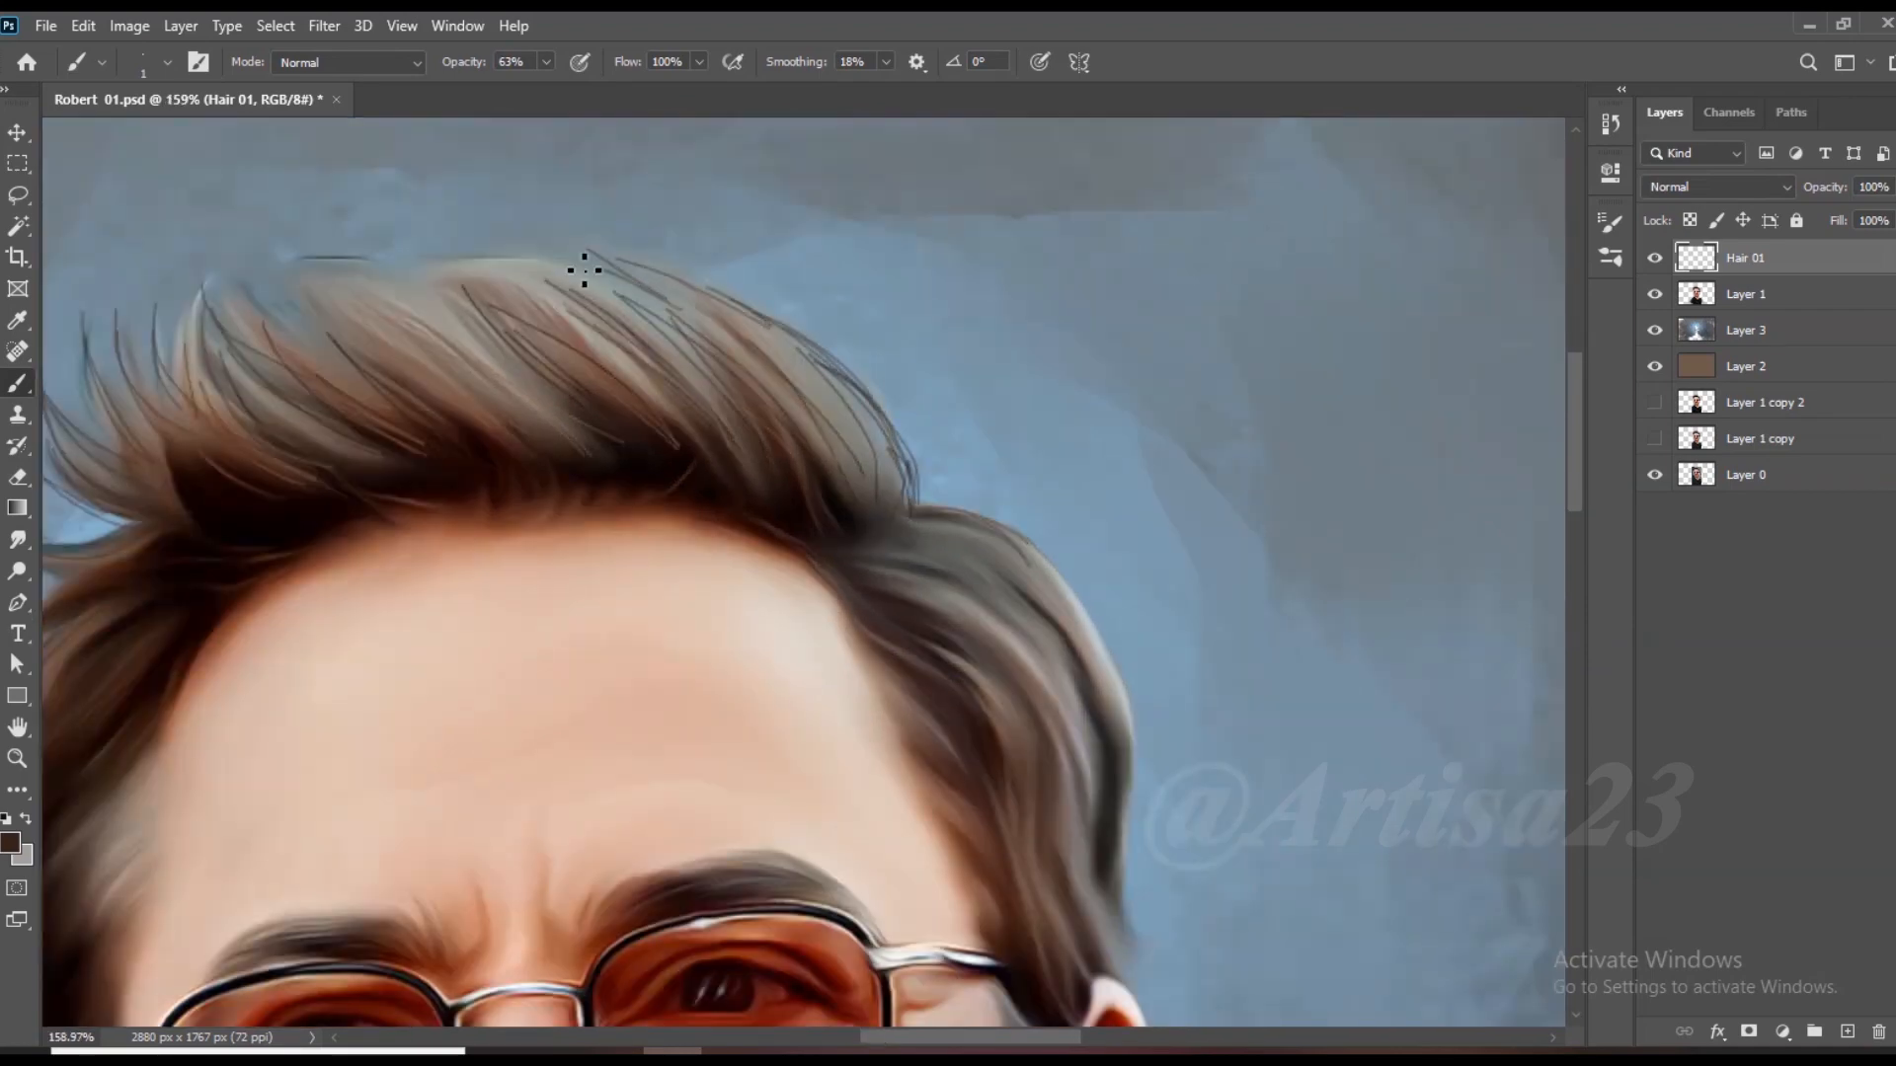
pyautogui.scroll(-5, 584, 269)
pyautogui.scroll(4, 974, 372)
pyautogui.scroll(-5, 452, 299)
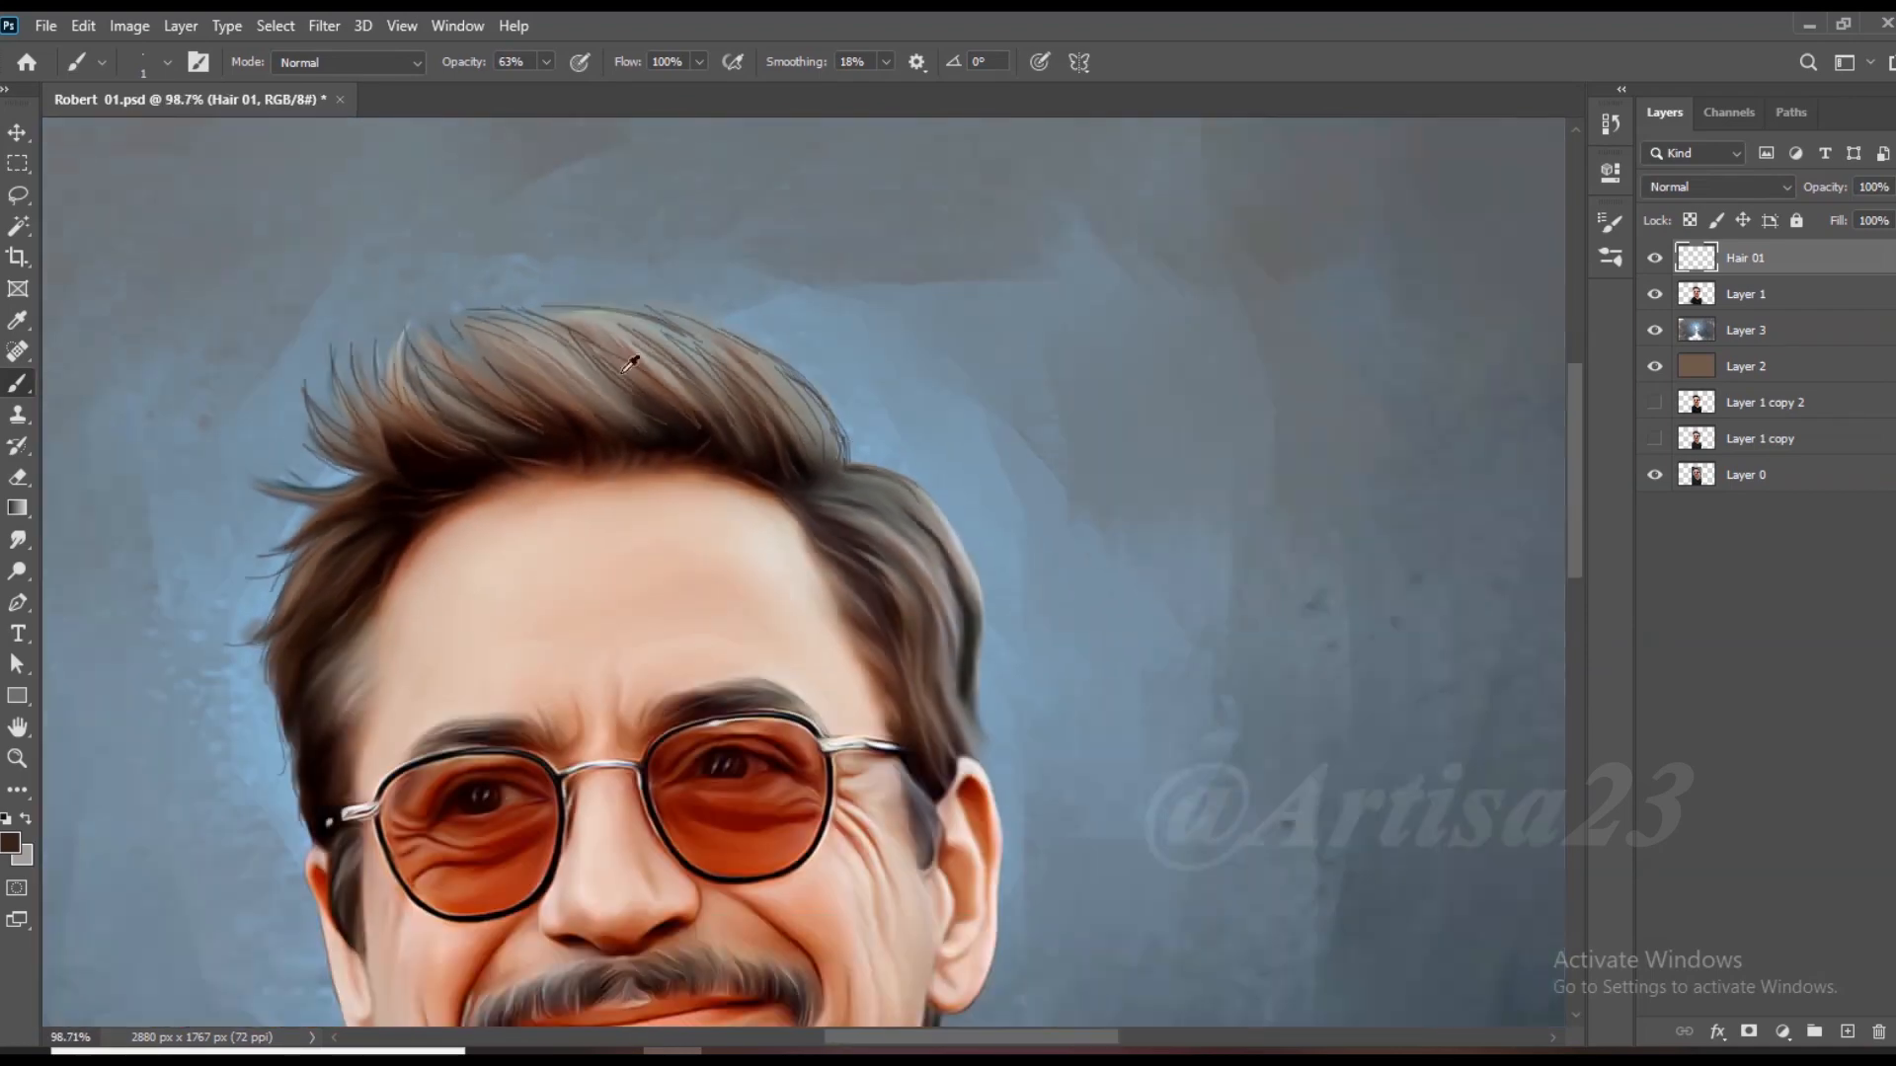
# Step: Draw fine dark strands through the side hair above the right-hand ear
pyautogui.scroll(4, 821, 505)
pyautogui.scroll(-2, 933, 679)
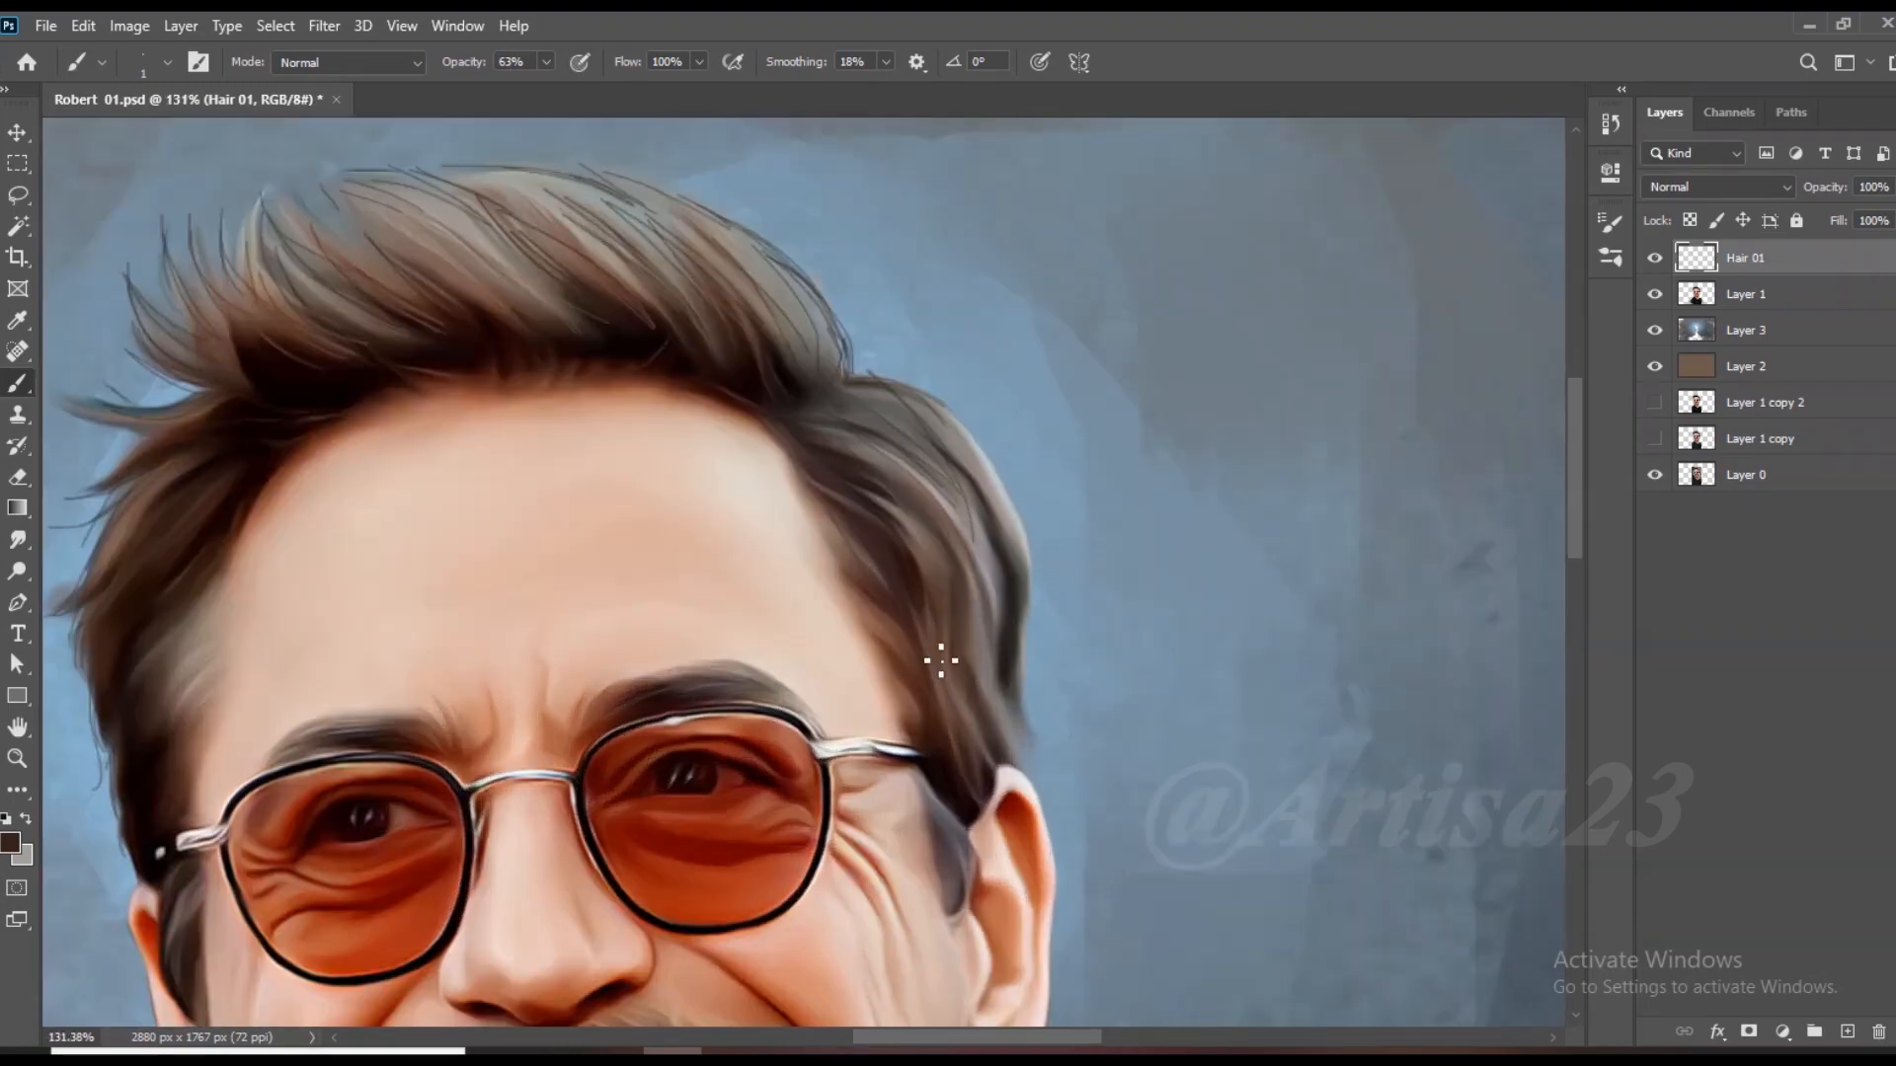
pyautogui.scroll(-5, 939, 556)
pyautogui.scroll(6, 969, 495)
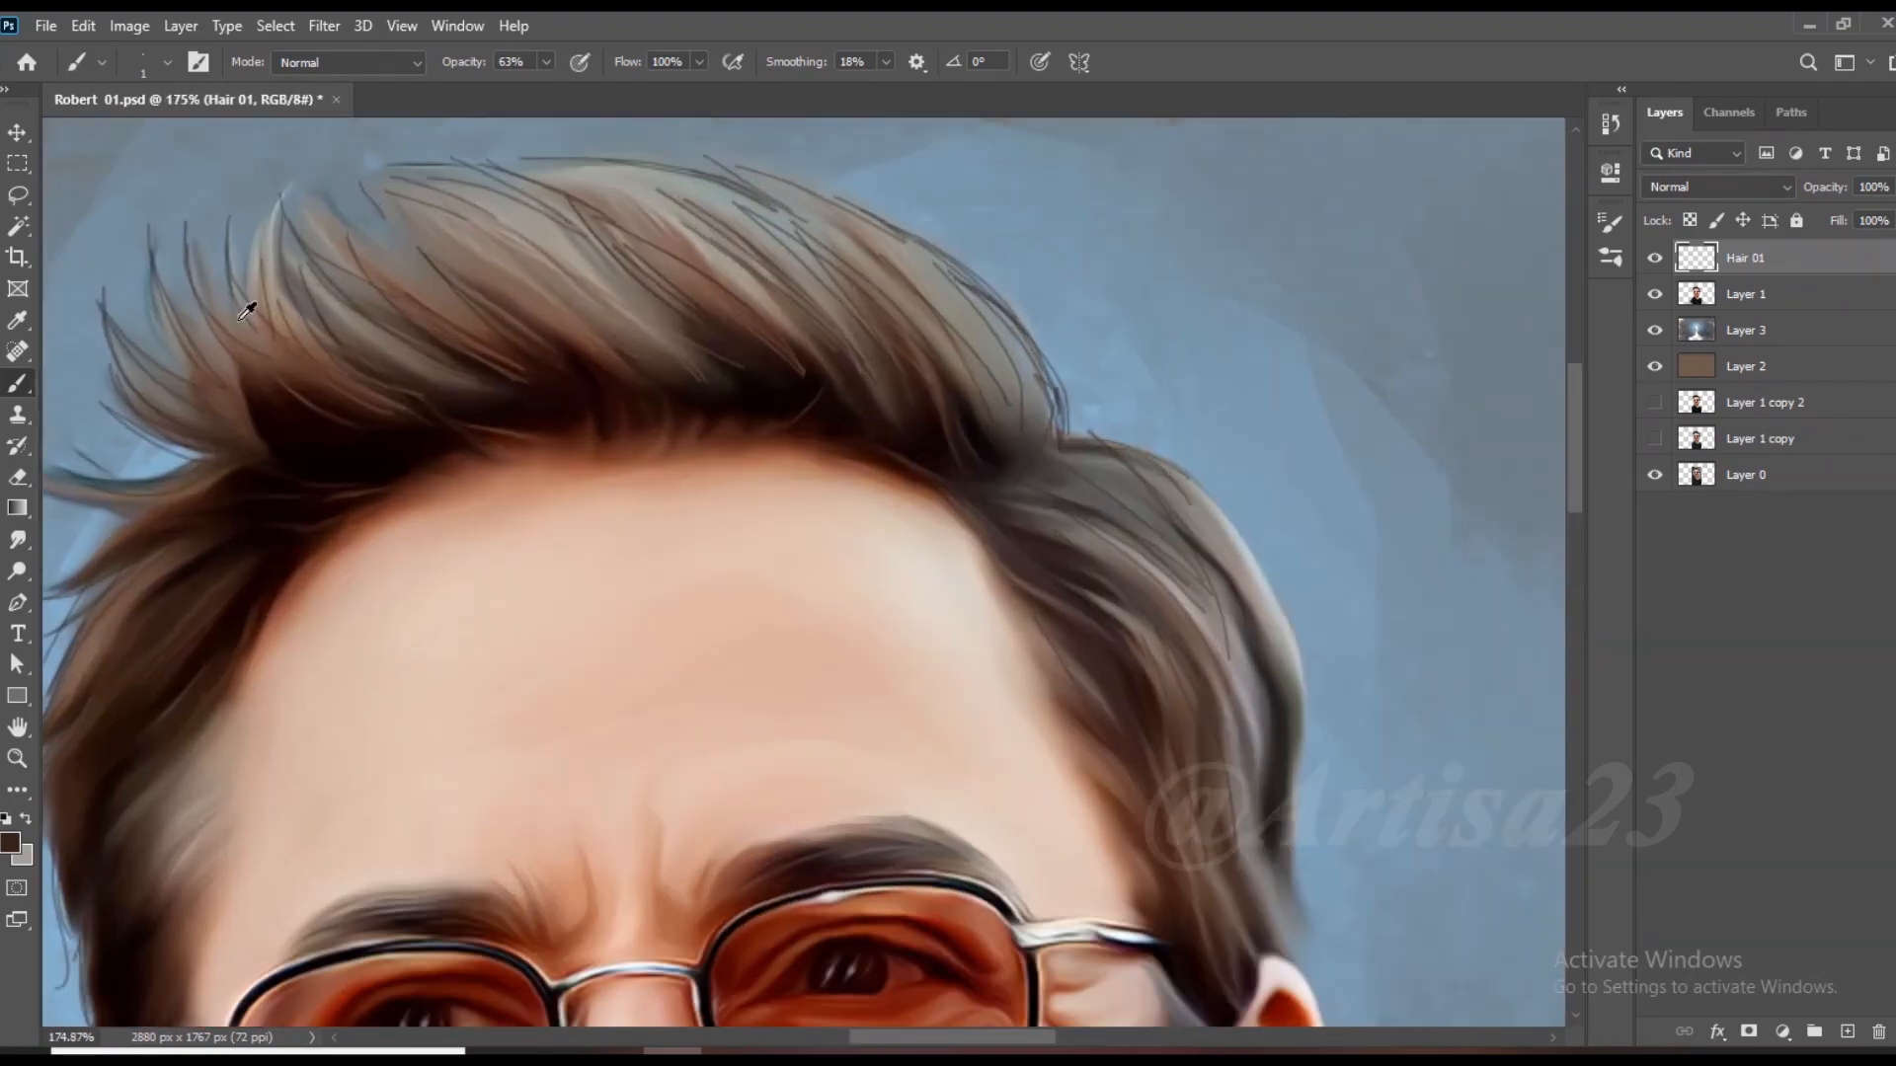
# Step: Choose a reddish-brown foreground colour and draw fine strands through the front and top of the hair
pyautogui.keyDown('alt'); pyautogui.click(341, 385); pyautogui.keyUp('alt')
pyautogui.scroll(-1, 340, 385)
pyautogui.click(10, 842)
pyautogui.click(1404, 546)
pyautogui.click(1722, 366)
pyautogui.scroll(-1, 1062, 531)
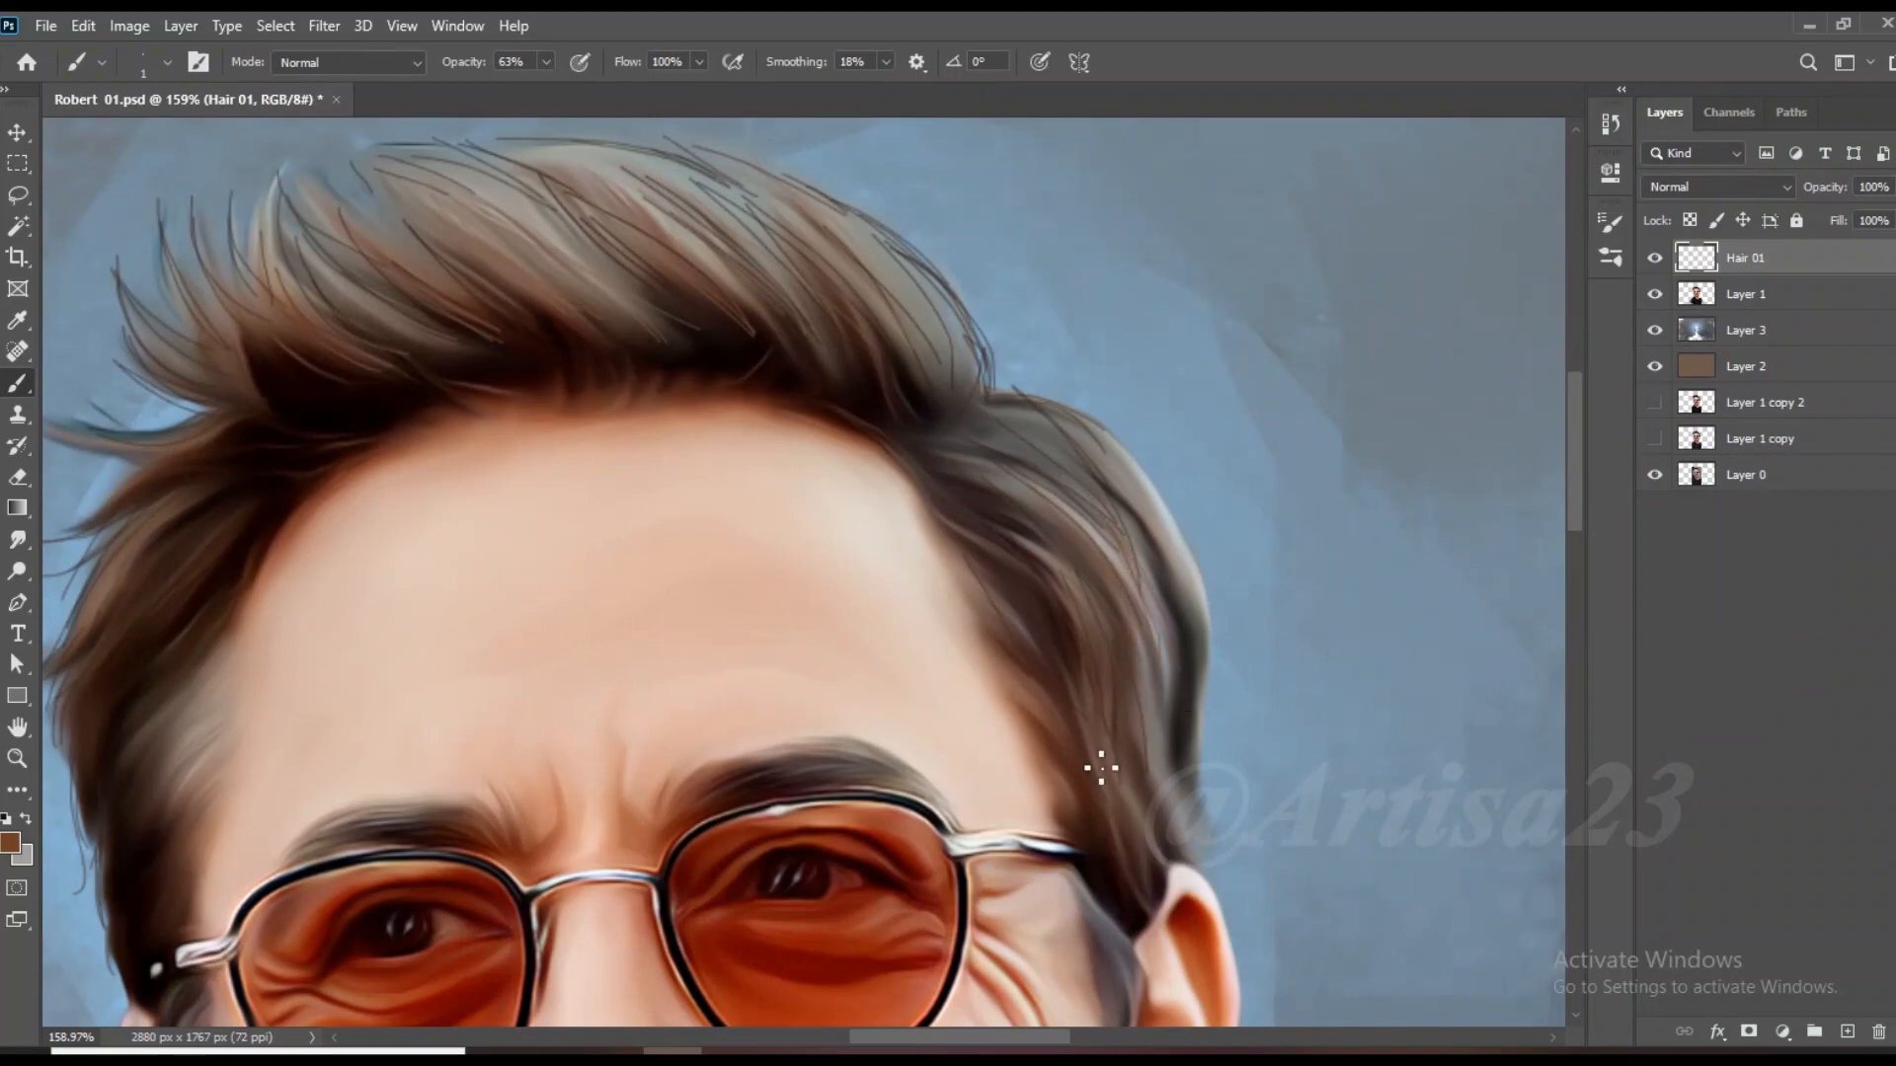
pyautogui.scroll(2, 1091, 698)
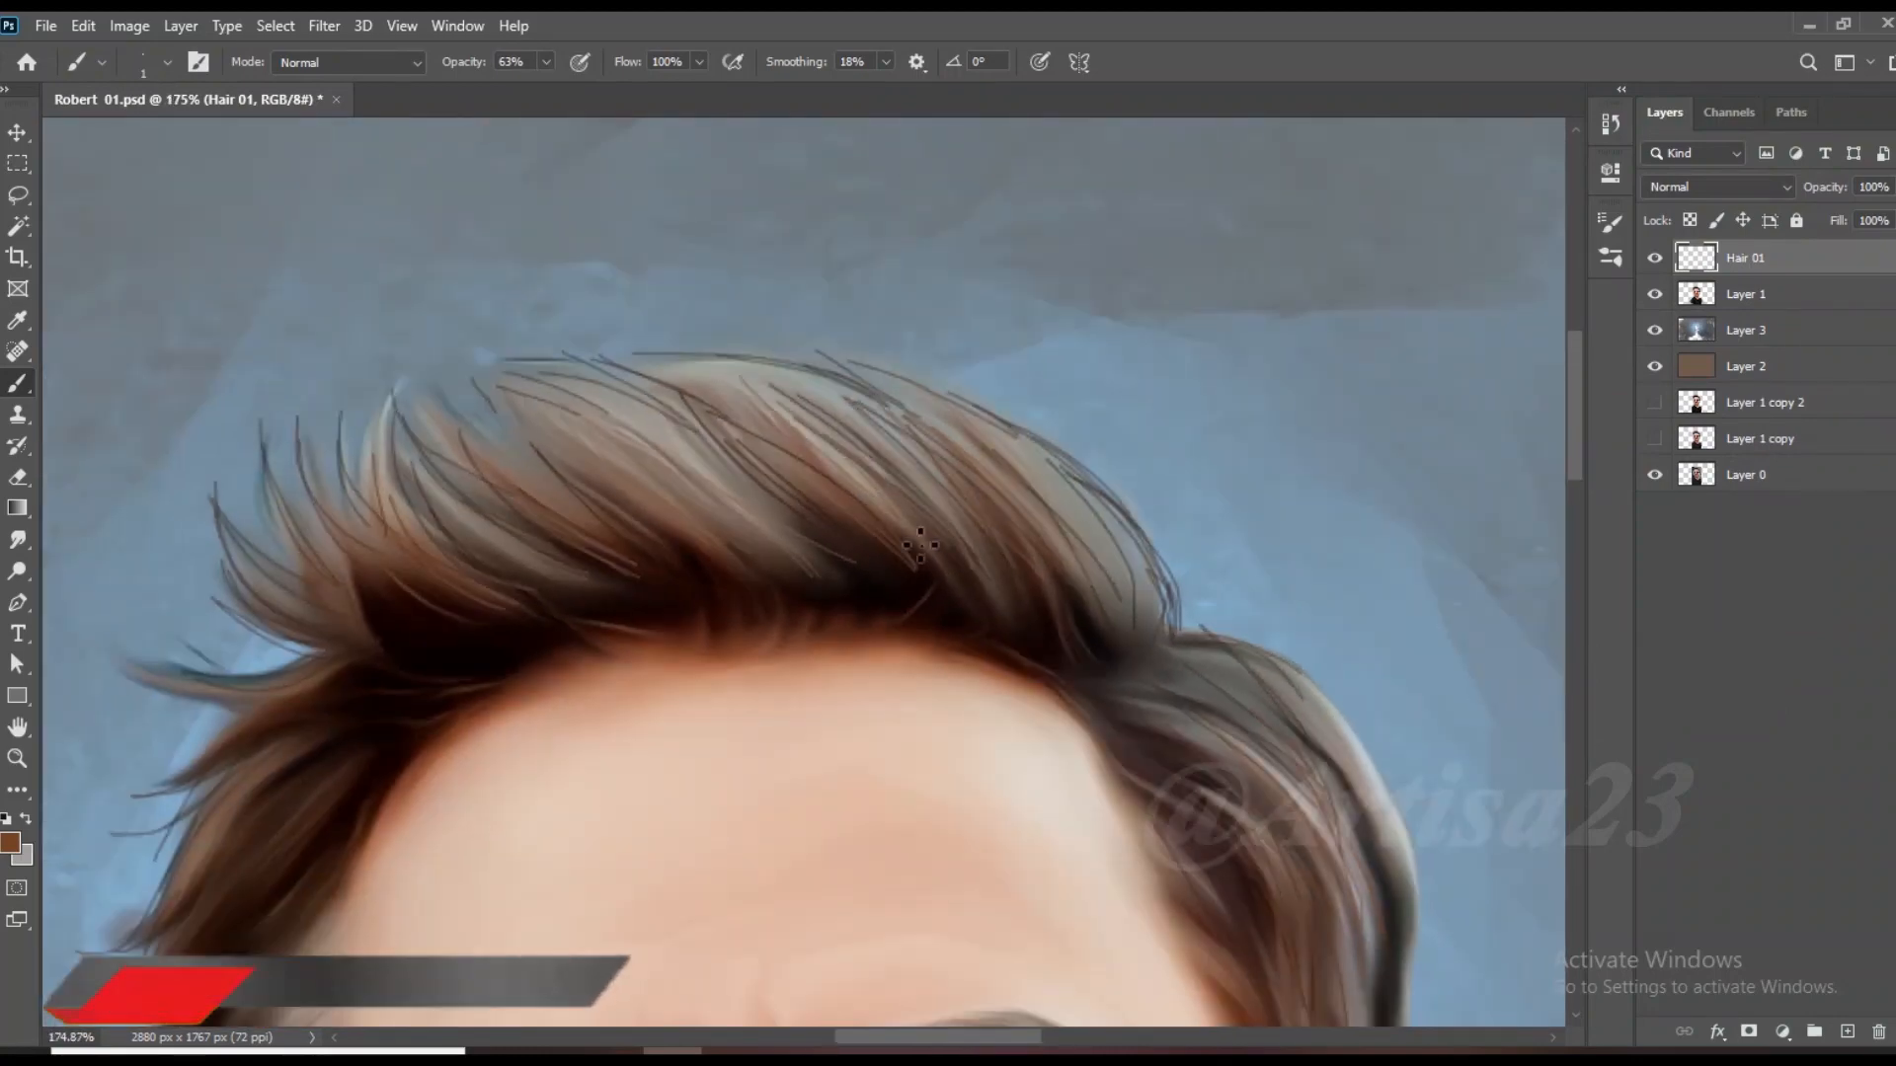
pyautogui.moveTo(722, 388); pyautogui.dragTo(809, 454)
pyautogui.moveTo(601, 447); pyautogui.dragTo(702, 567)
pyautogui.moveTo(545, 403); pyautogui.dragTo(678, 559)
pyautogui.moveTo(444, 438); pyautogui.dragTo(495, 389)
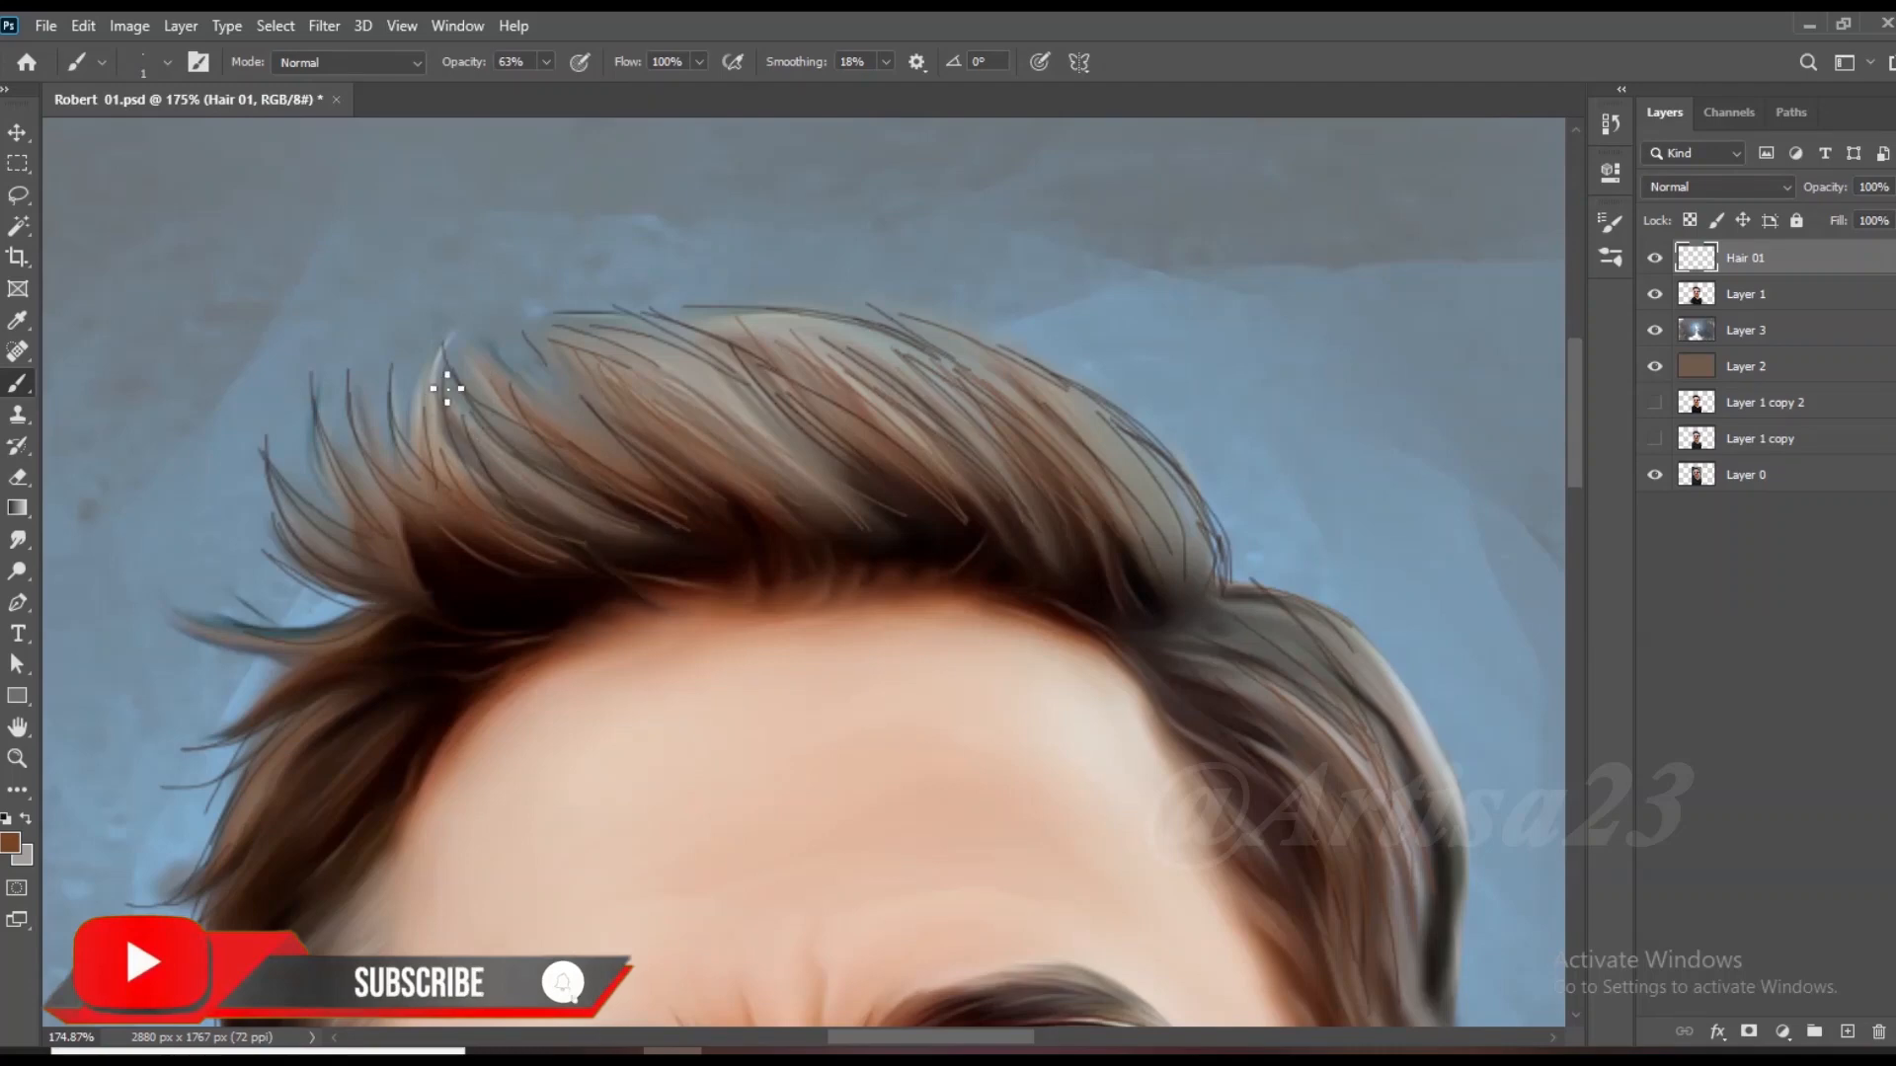
# Step: Add fine strands in sampled brown along the left side of the hair
pyautogui.scroll(-3, 446, 395)
pyautogui.scroll(1, 379, 638)
pyautogui.scroll(2, 355, 718)
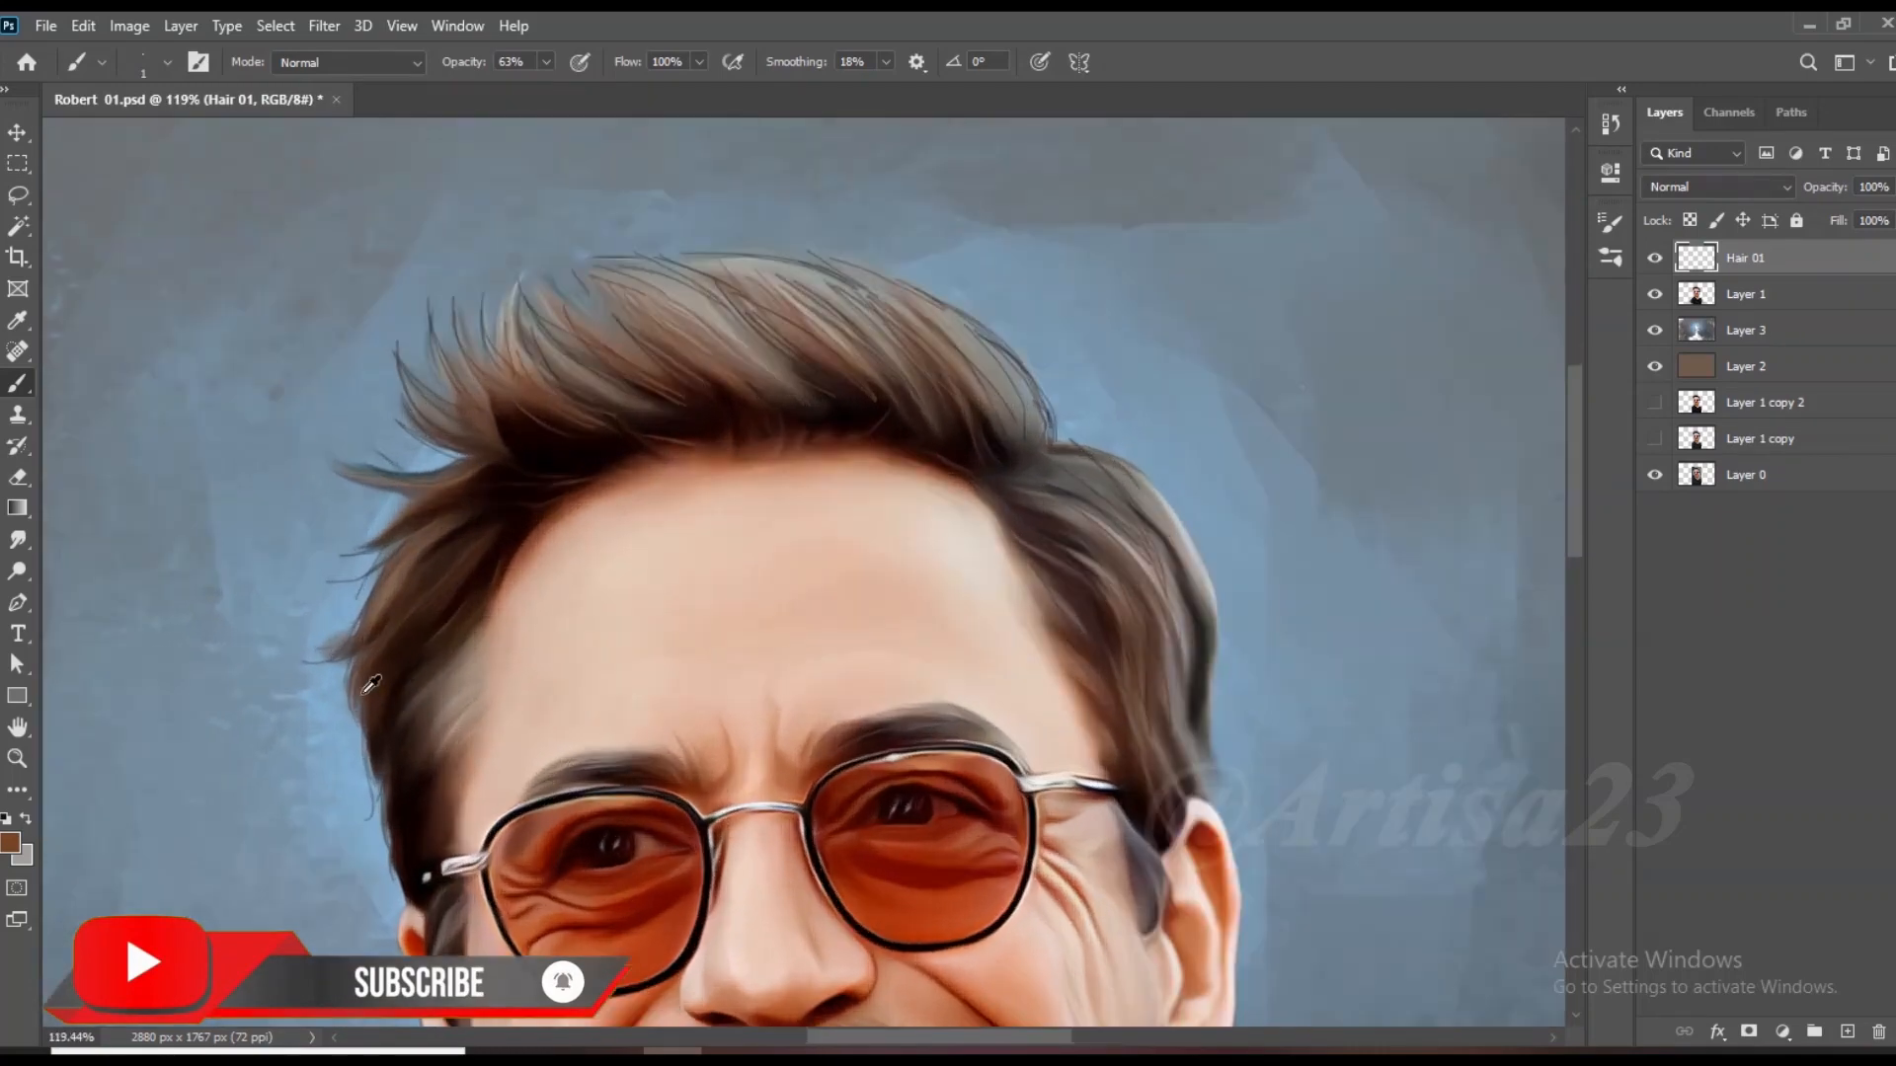
pyautogui.scroll(-2, 402, 876)
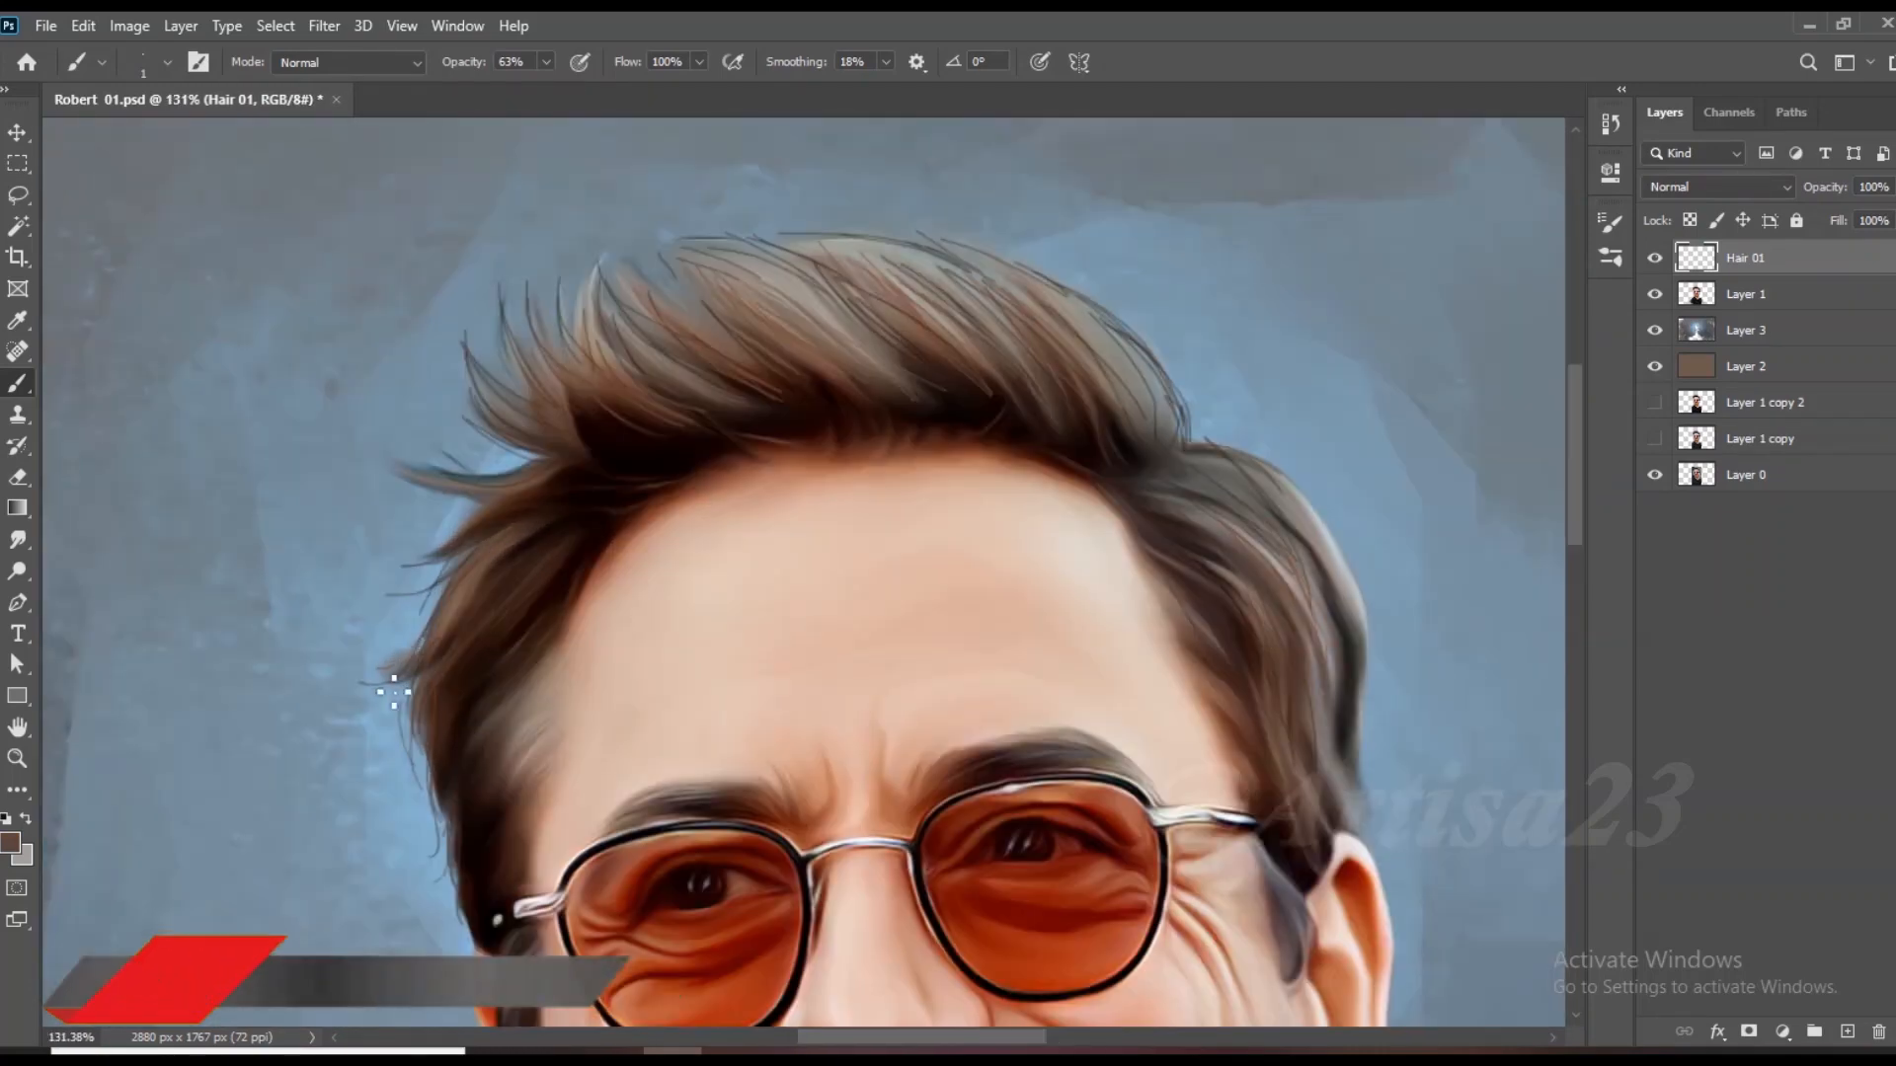
pyautogui.scroll(2, 993, 530)
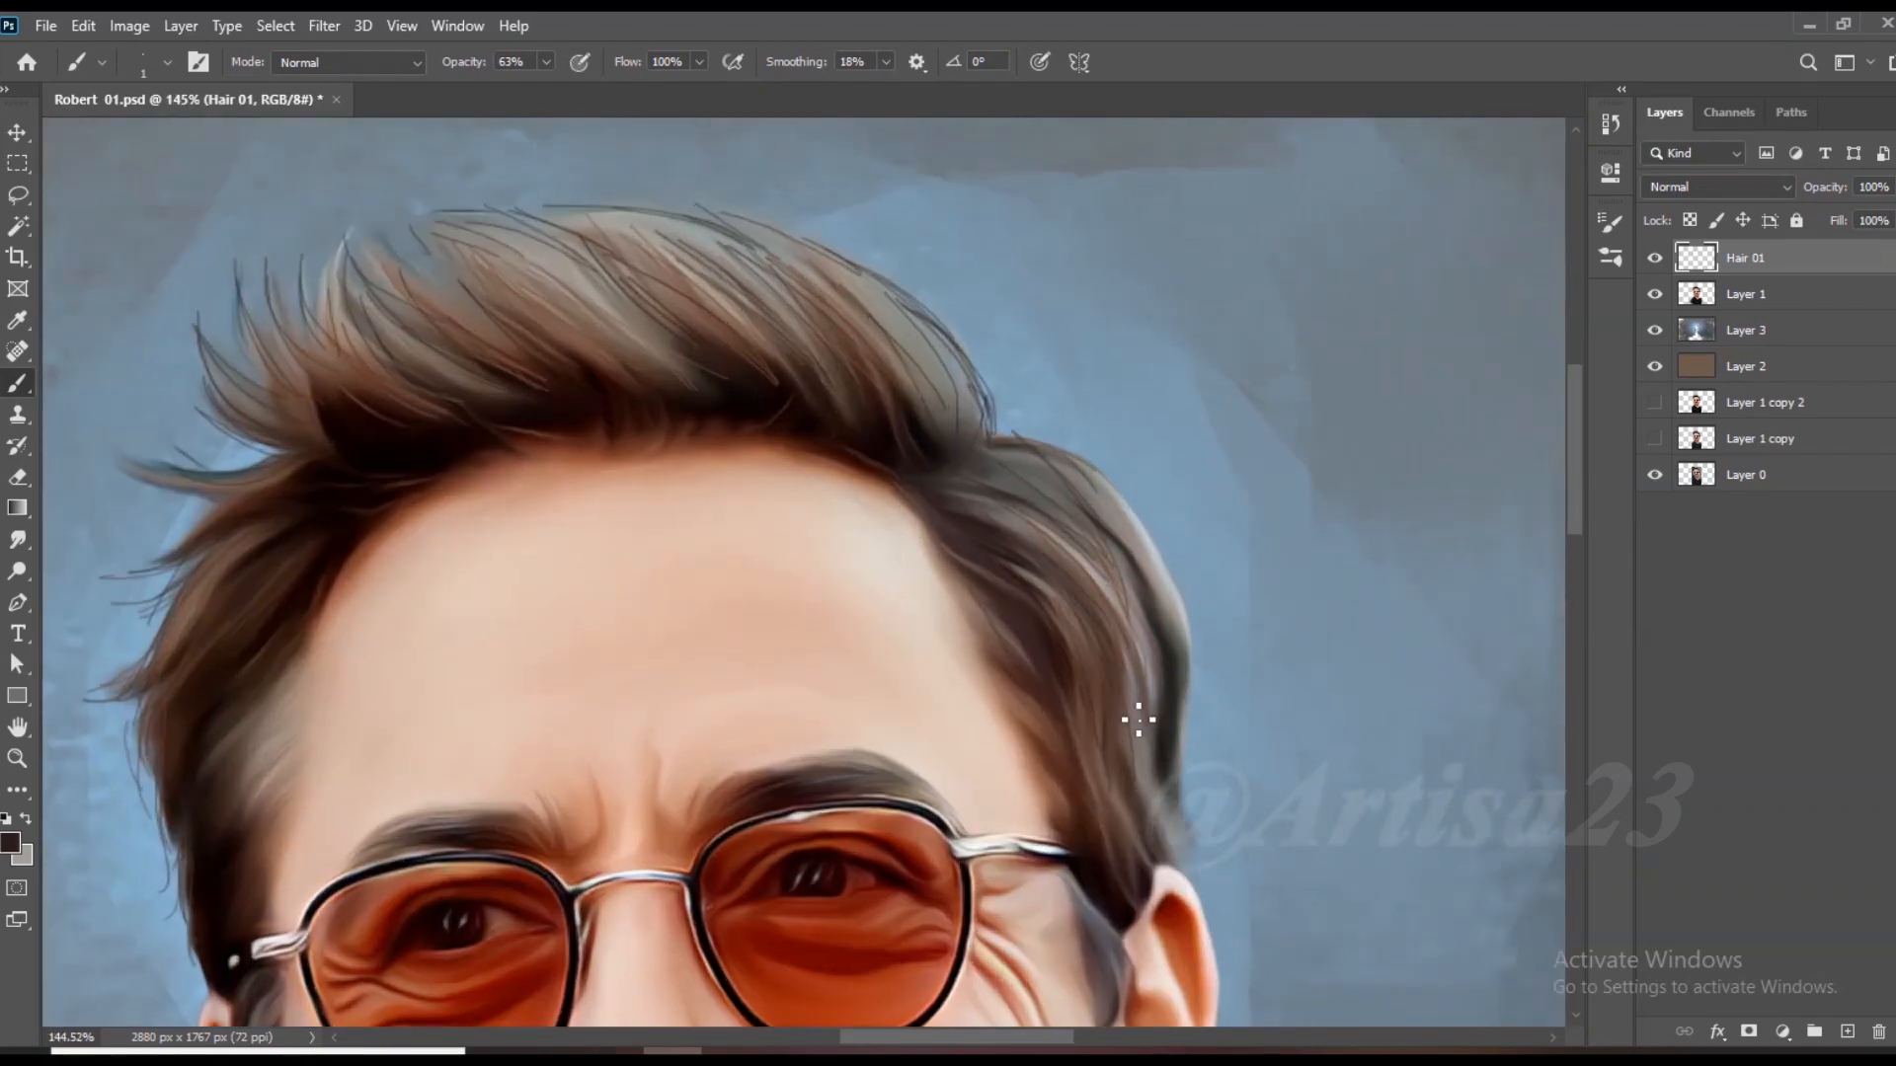
# Step: Draw loose strands along the outer contour of the right-hand hair using sampled blue and dark grey tones
pyautogui.scroll(2, 1177, 571)
pyautogui.scroll(2, 970, 370)
pyautogui.keyDown('alt'); pyautogui.click(985, 426); pyautogui.keyUp('alt')
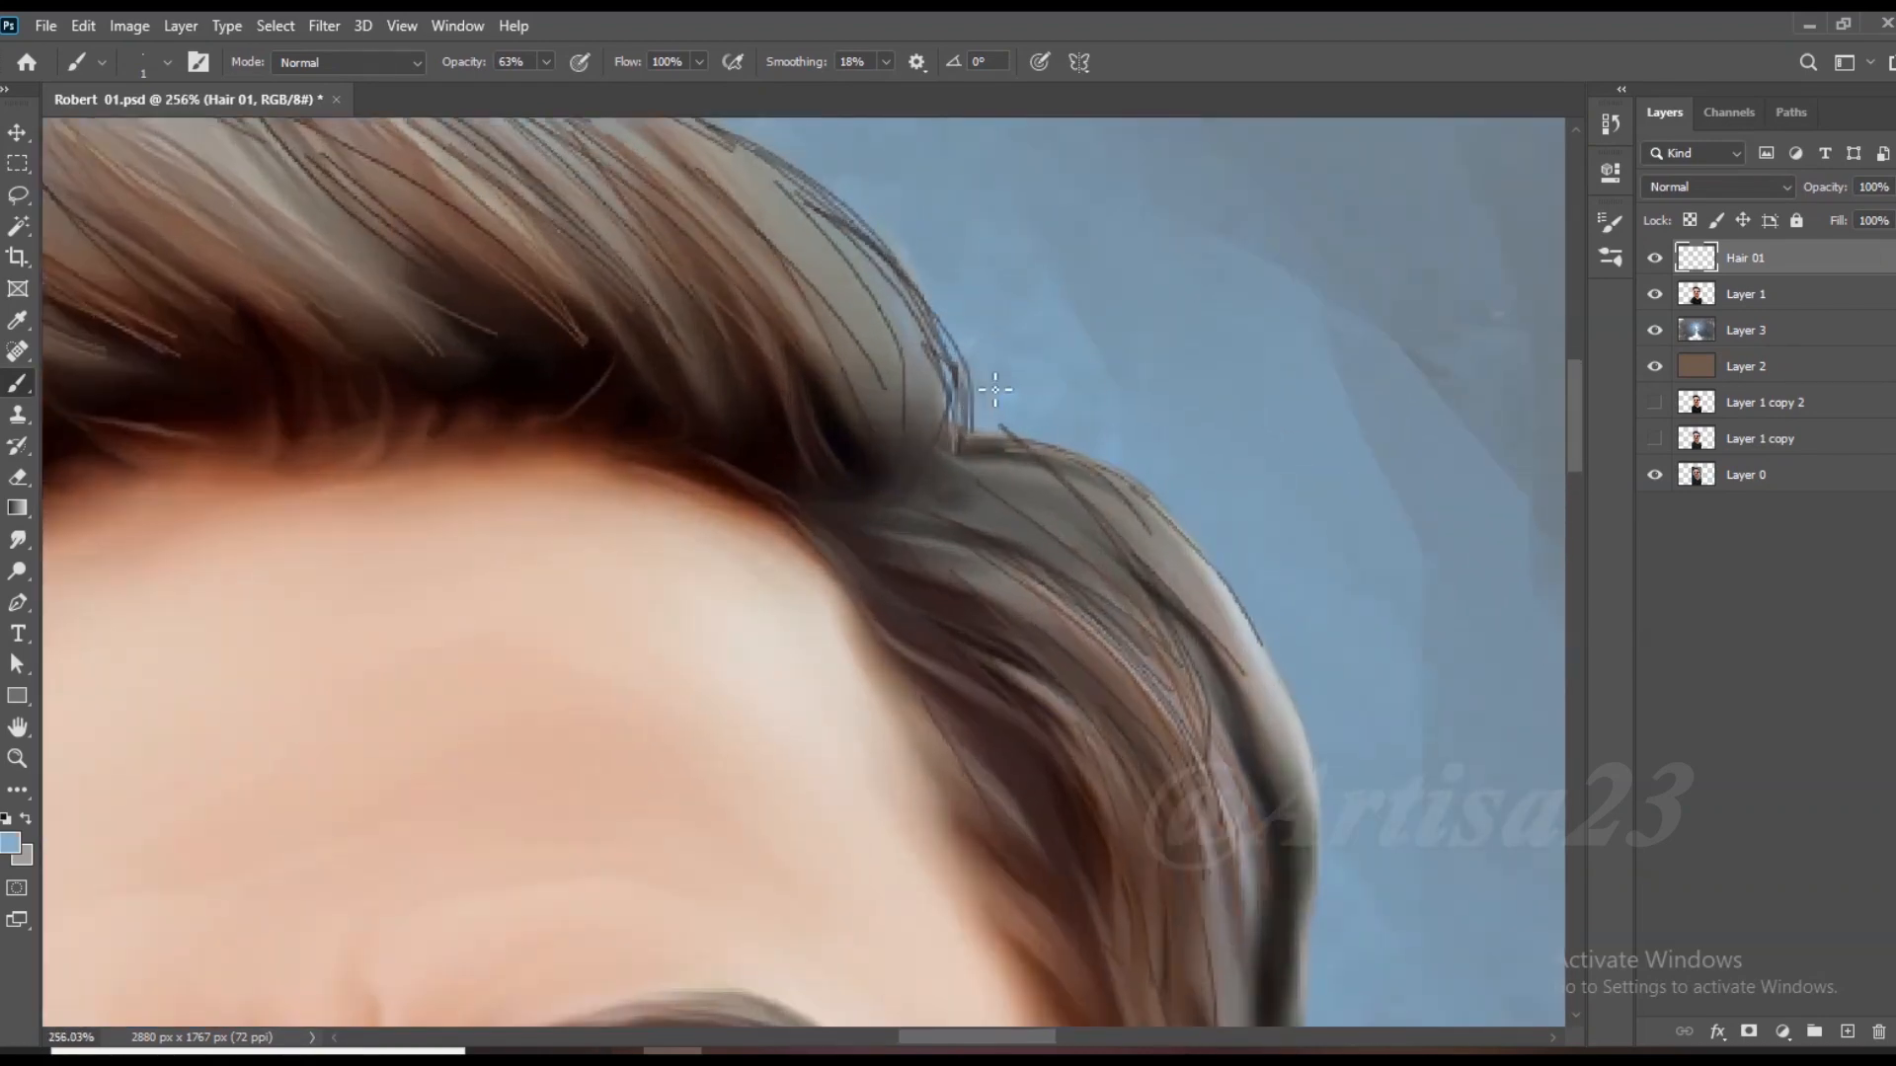
pyautogui.scroll(-2, 969, 423)
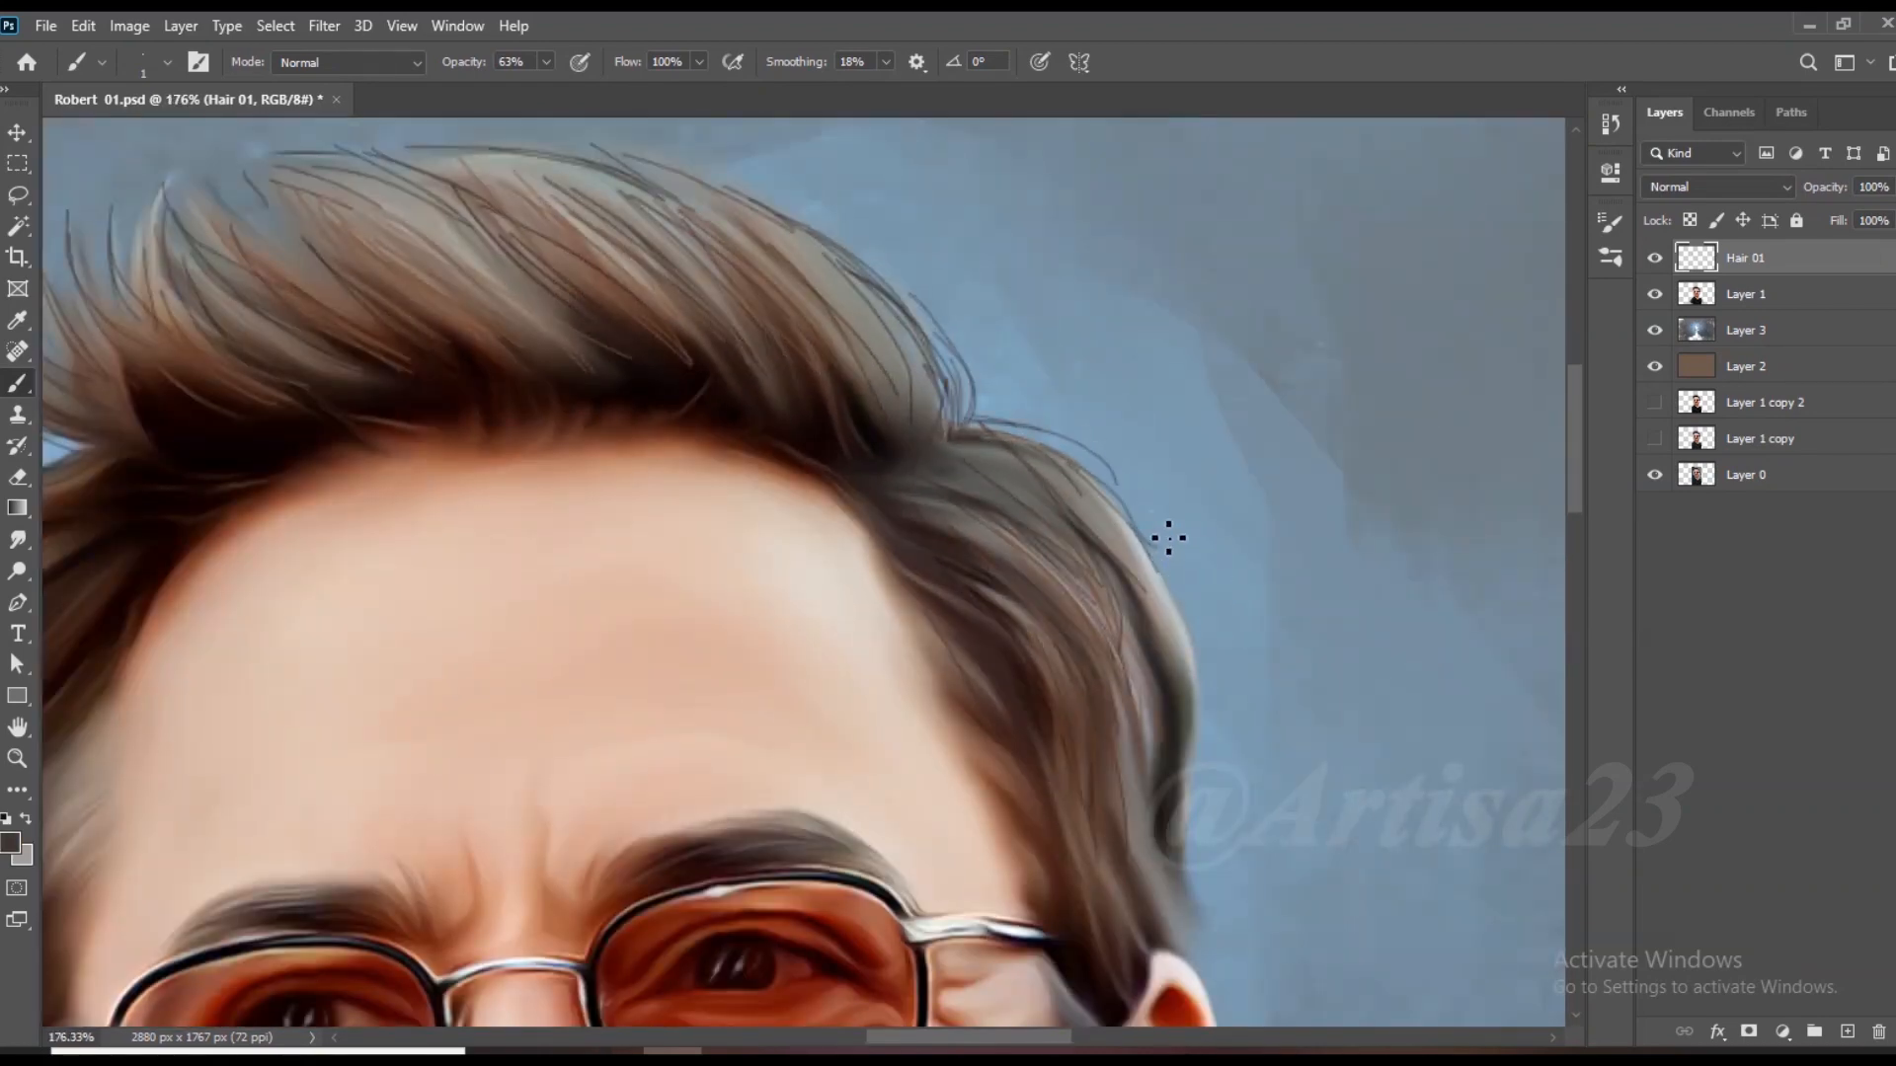
pyautogui.moveTo(1138, 559); pyautogui.dragTo(1172, 575)
pyautogui.keyDown('alt'); pyautogui.click(1138, 544); pyautogui.keyUp('alt')
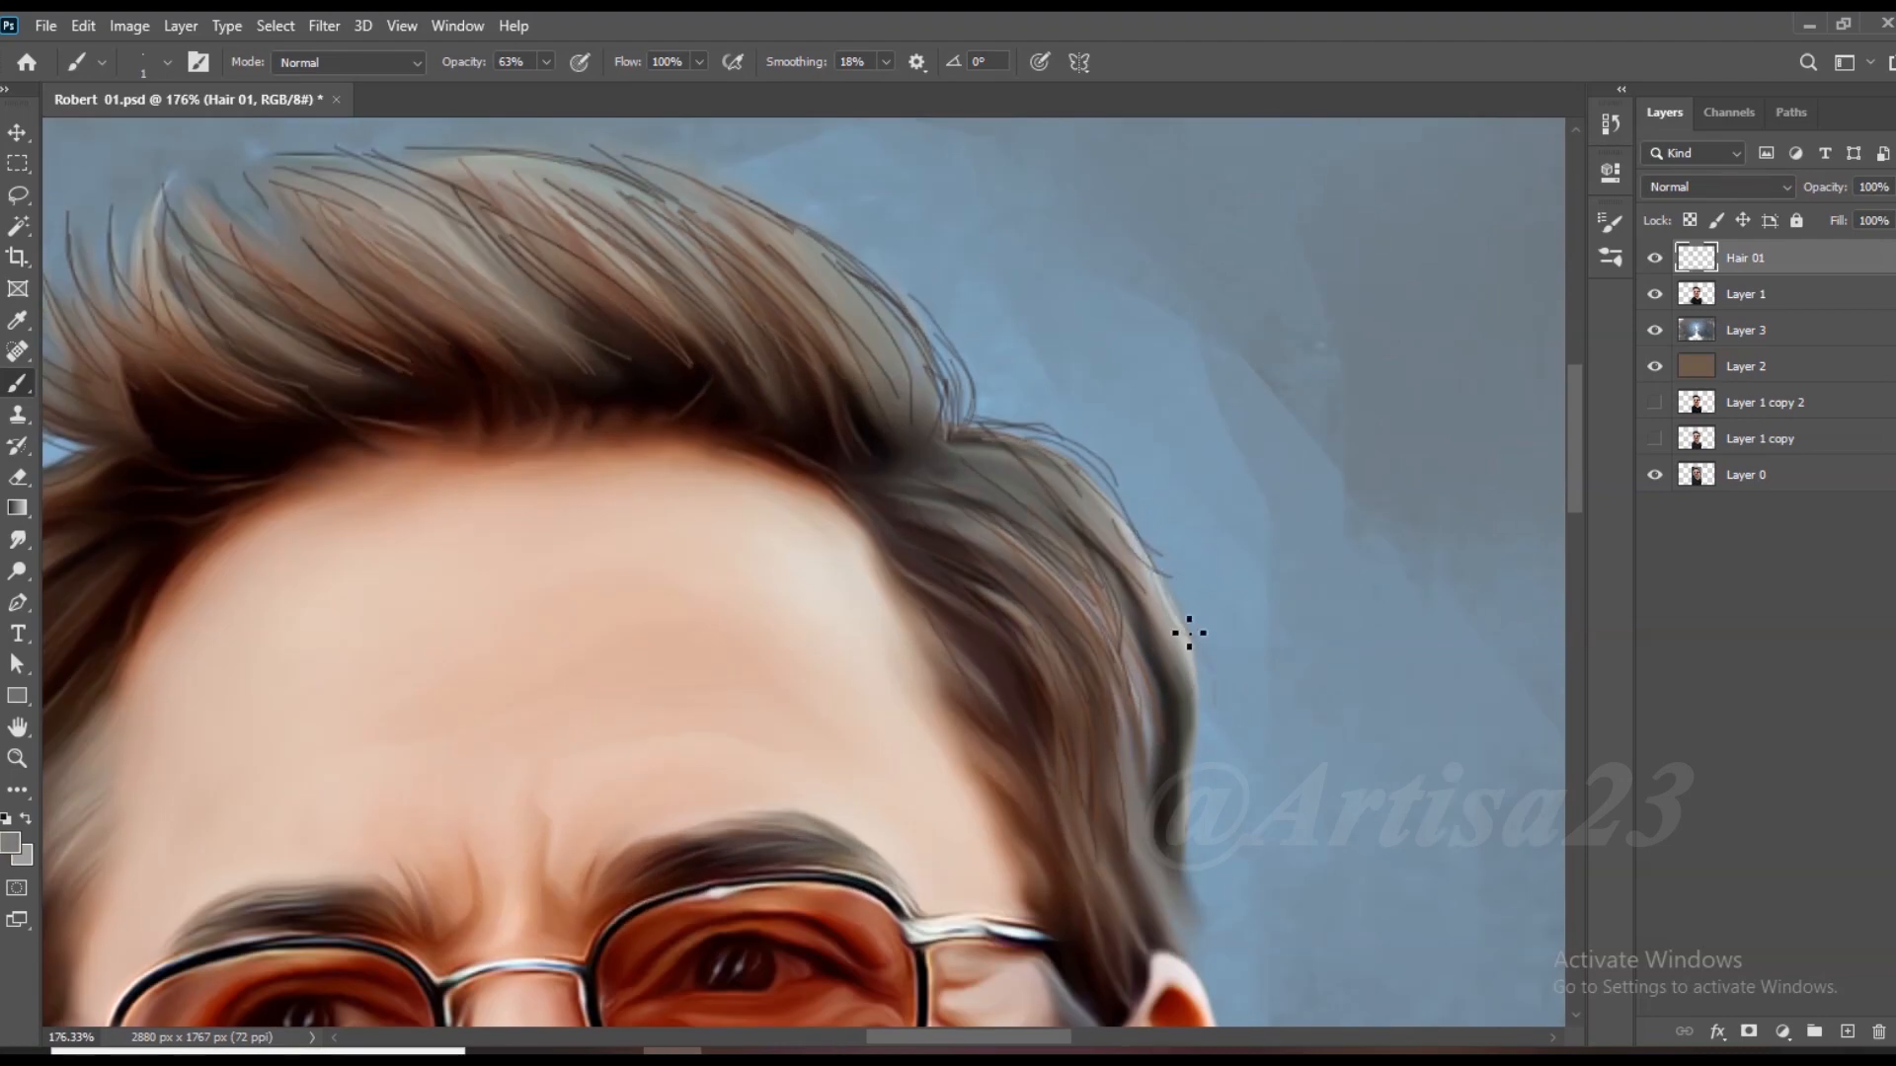
# Step: Draw short fine strands at the lower end of the right-hand hair just above the ear
pyautogui.moveTo(1187, 840); pyautogui.dragTo(1182, 910)
pyautogui.moveTo(1160, 870); pyautogui.dragTo(1176, 919)
pyautogui.moveTo(1145, 816); pyautogui.dragTo(1155, 884)
pyautogui.keyDown('alt'); pyautogui.click(1023, 730); pyautogui.keyUp('alt')
pyautogui.scroll(-6, 1024, 723)
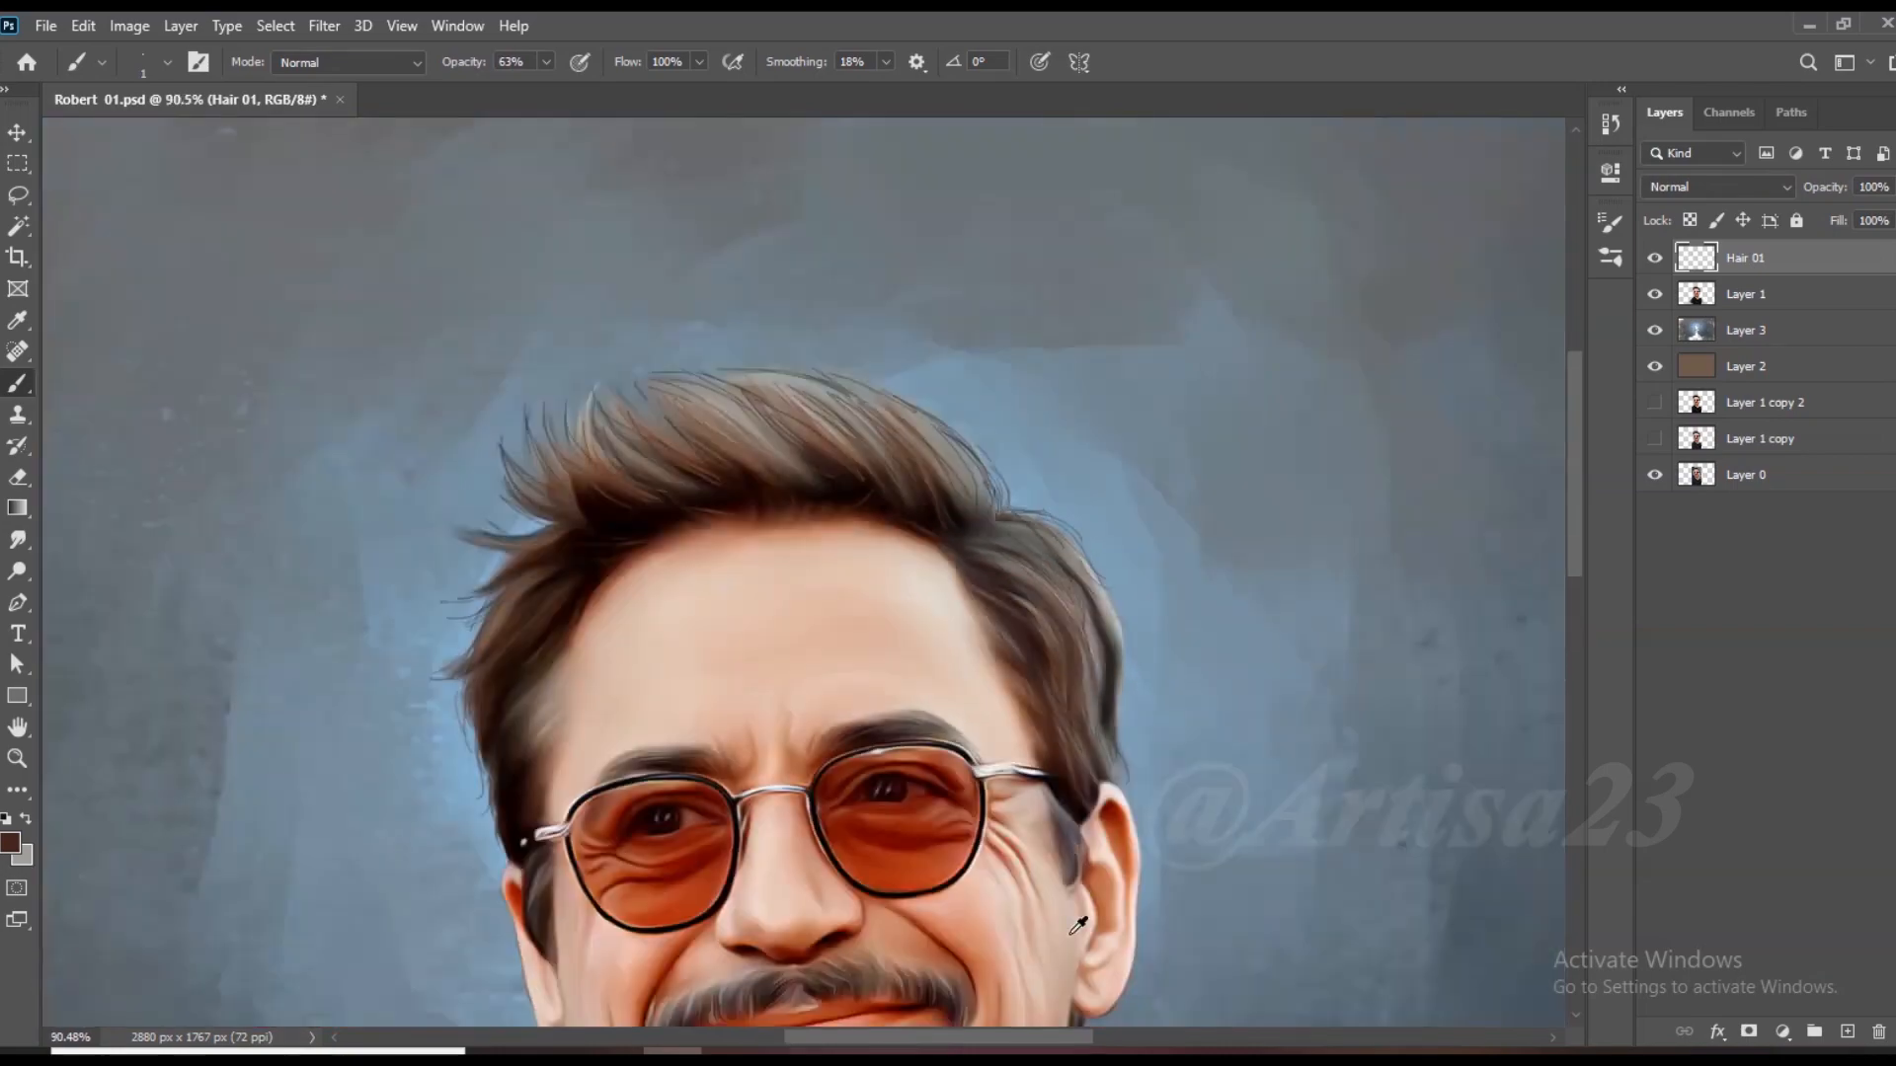
# Step: Sample dark tones from the hair and draw fine strands in the left sideburn beside the glasses' temple
pyautogui.scroll(8, 1079, 930)
pyautogui.scroll(-4, 1049, 705)
pyautogui.keyDown('alt'); pyautogui.click(1106, 761); pyautogui.keyUp('alt')
pyautogui.scroll(3, 1107, 761)
pyautogui.keyDown('alt'); pyautogui.click(1061, 701); pyautogui.keyUp('alt')
pyautogui.scroll(-5, 1036, 731)
pyautogui.scroll(7, 589, 794)
pyautogui.moveTo(620, 764); pyautogui.dragTo(599, 822)
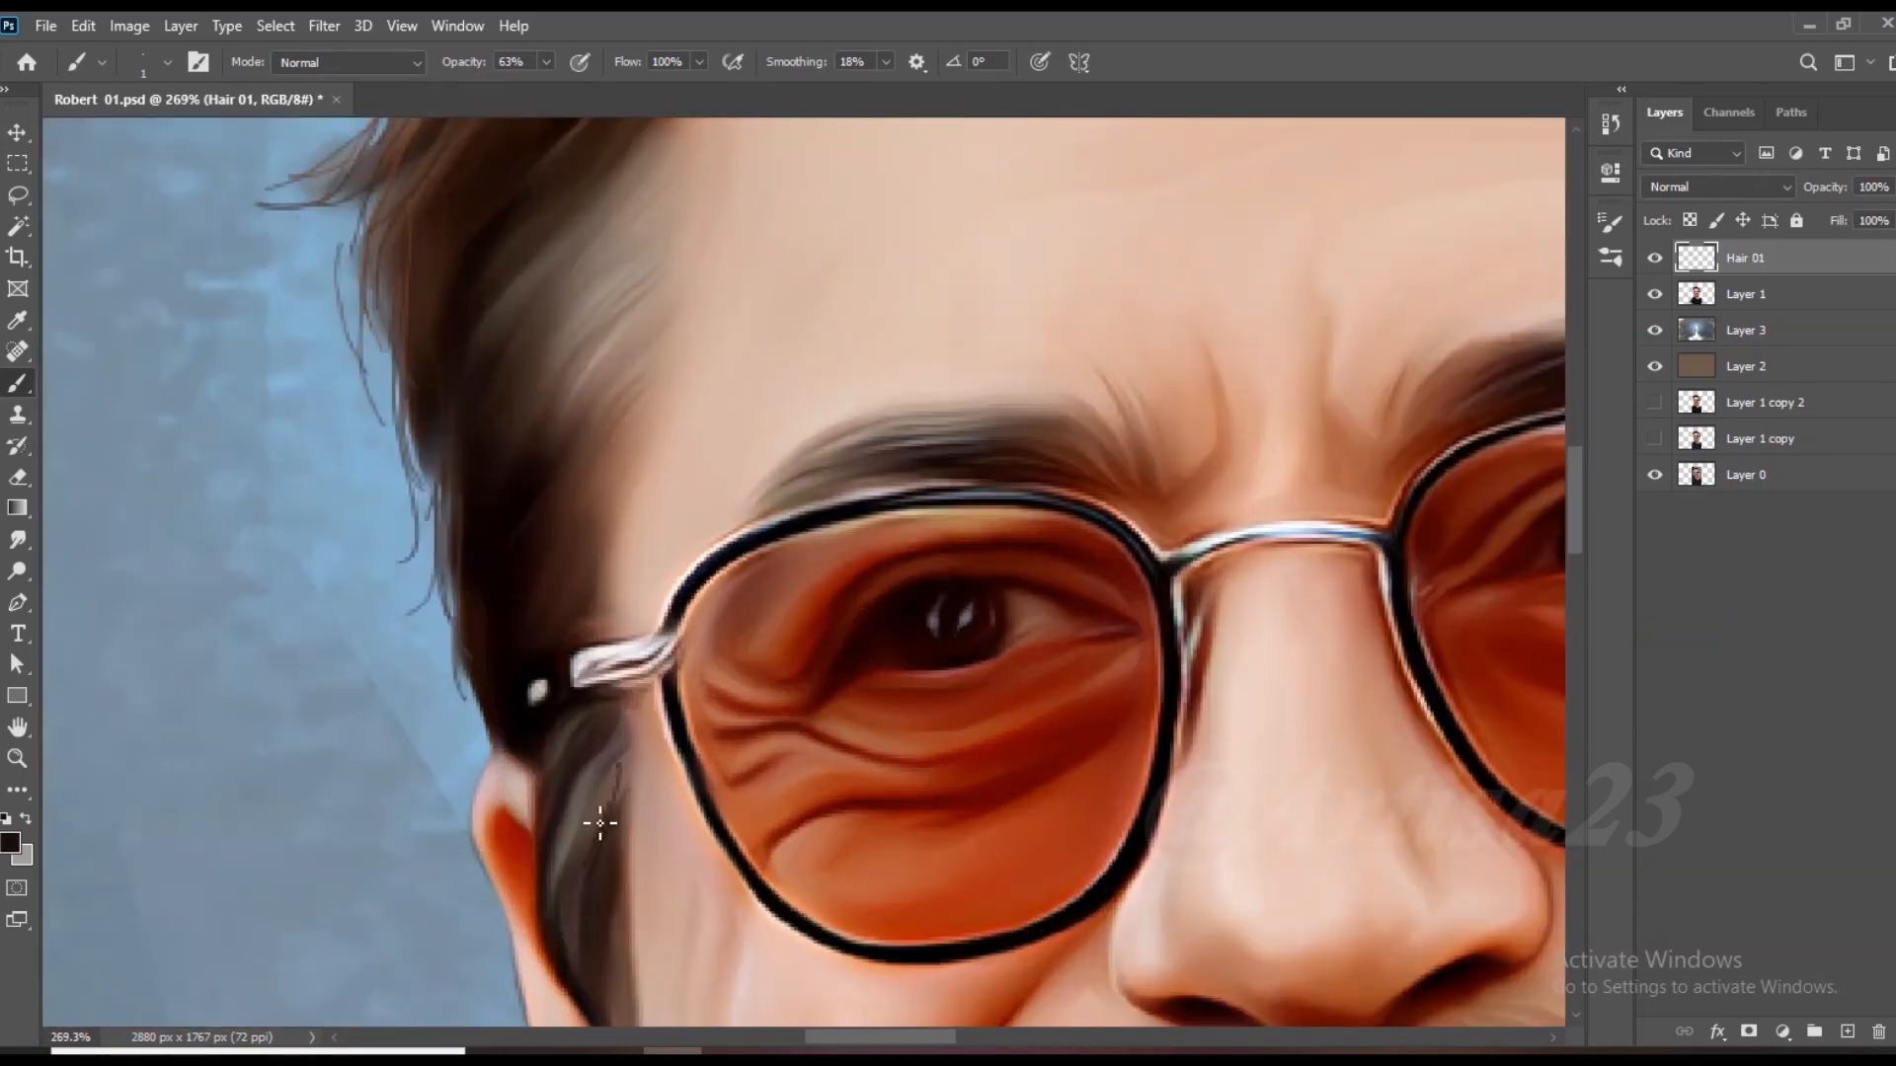
pyautogui.scroll(-6, 595, 904)
pyautogui.scroll(4, 1081, 301)
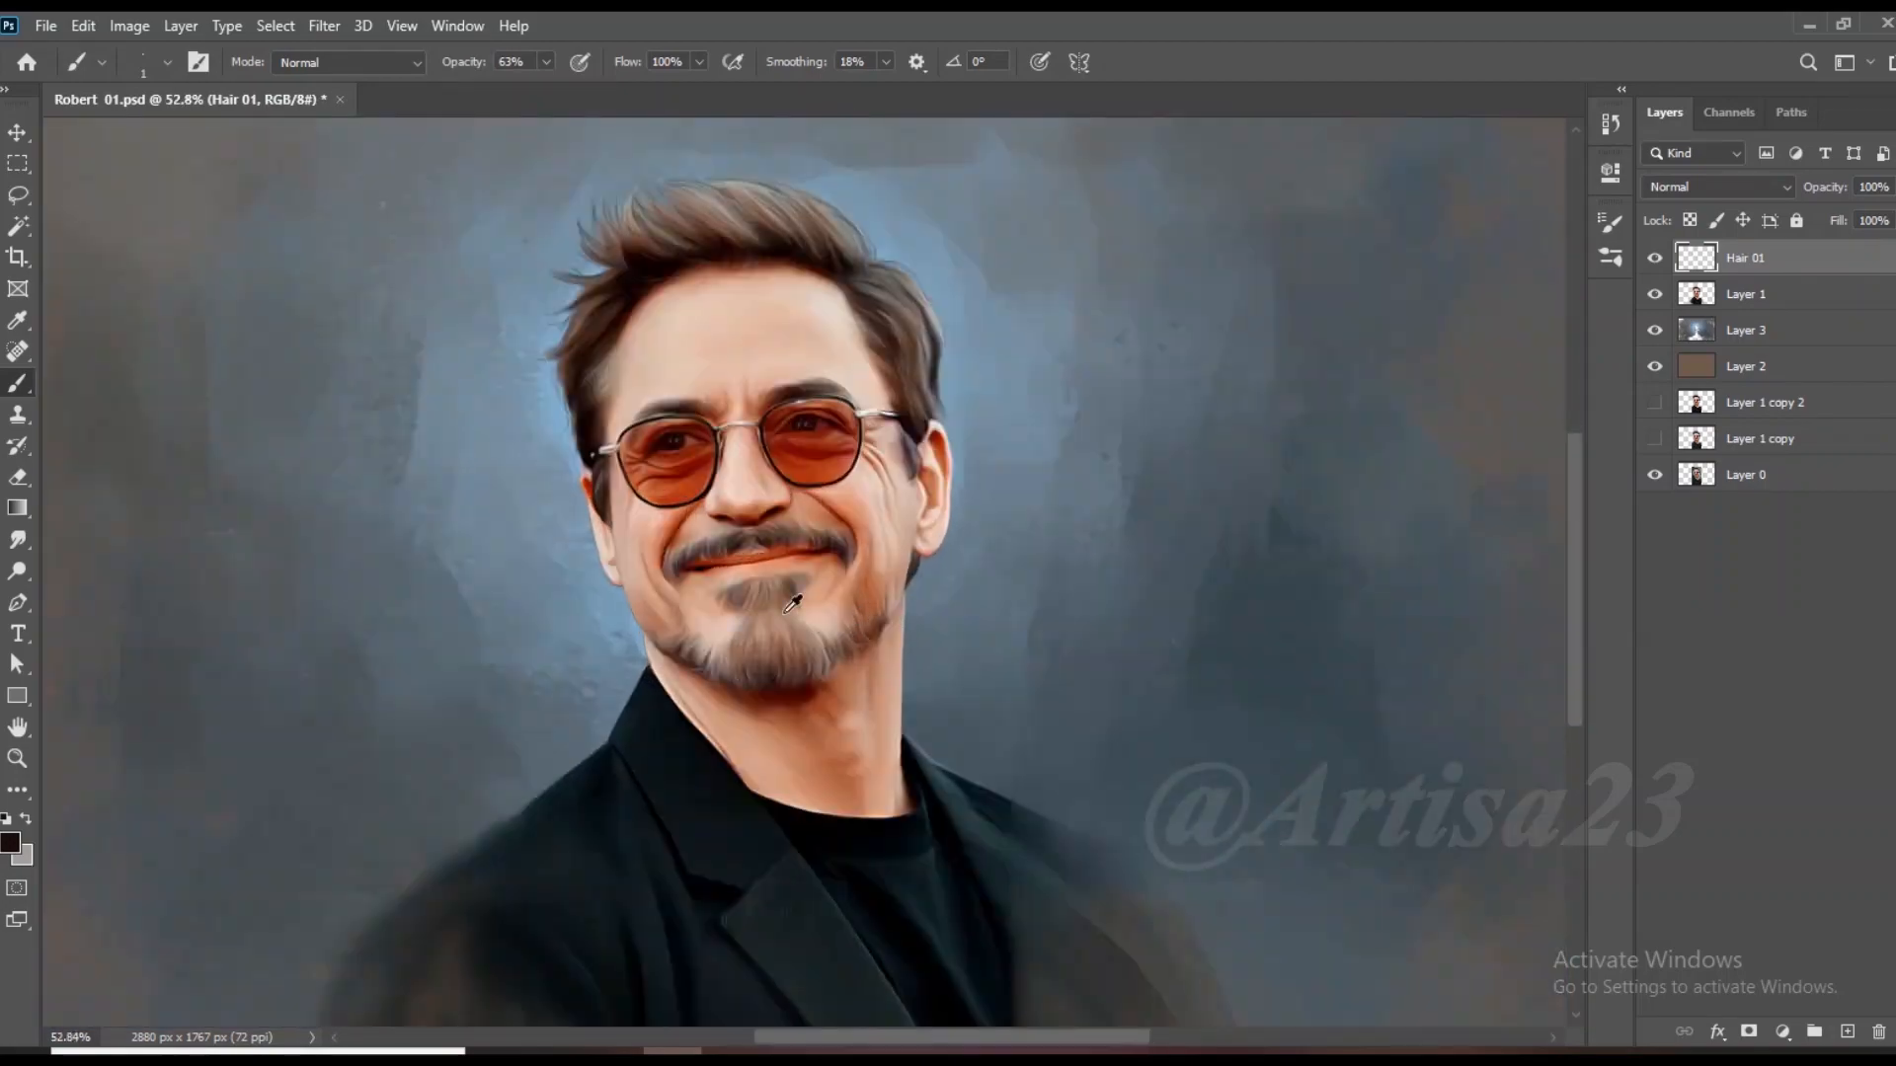
# Step: Draw short, fine near-black strands through both halves of the moustache, following its growth direction
pyautogui.scroll(8, 691, 523)
pyautogui.moveTo(566, 424)
pyautogui.mouseDown()
pyautogui.moveTo(637, 484)
pyautogui.moveTo(678, 465)
pyautogui.mouseUp()
pyautogui.moveTo(656, 398)
pyautogui.mouseDown()
pyautogui.moveTo(725, 480)
pyautogui.moveTo(745, 473)
pyautogui.mouseUp()
pyautogui.moveTo(719, 378)
pyautogui.mouseDown()
pyautogui.moveTo(776, 491)
pyautogui.moveTo(828, 485)
pyautogui.mouseUp()
pyautogui.moveTo(796, 378); pyautogui.dragTo(859, 479)
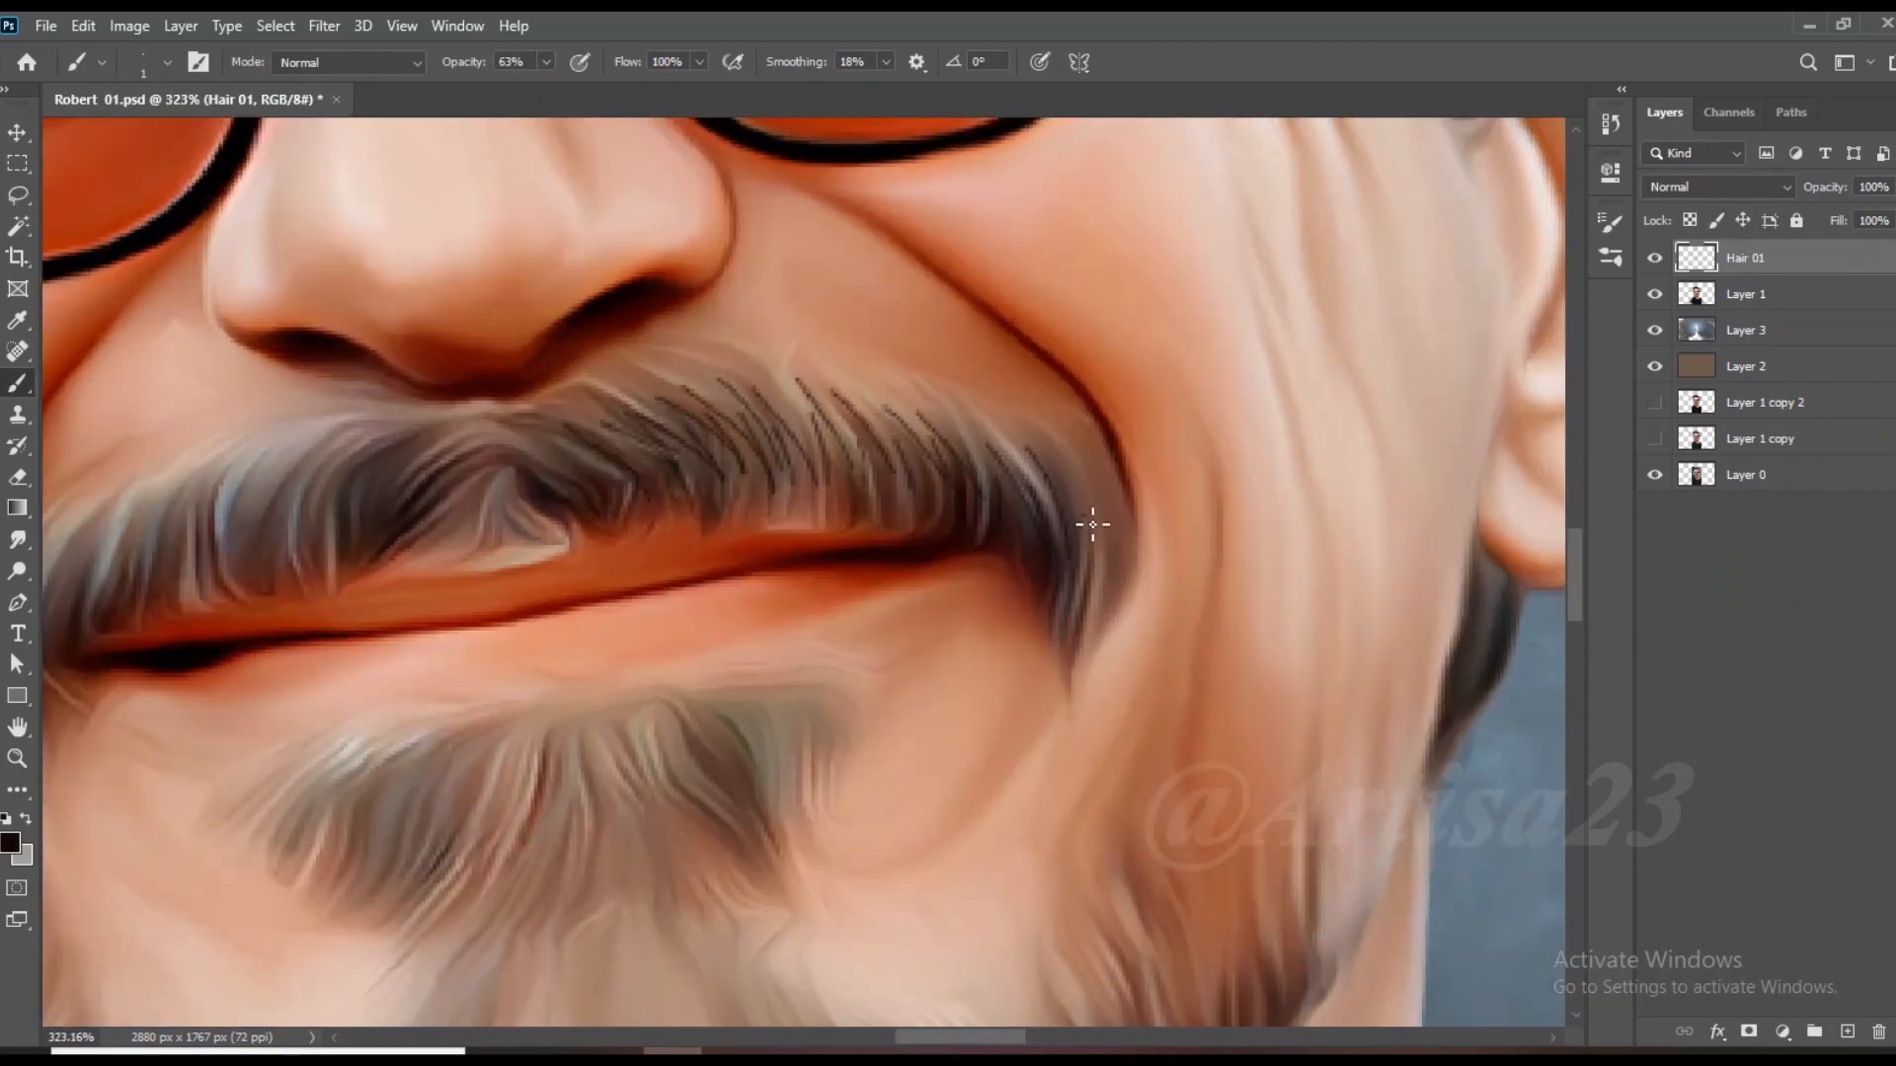
pyautogui.moveTo(1085, 520); pyautogui.dragTo(1093, 573)
pyautogui.moveTo(409, 544); pyautogui.dragTo(598, 579)
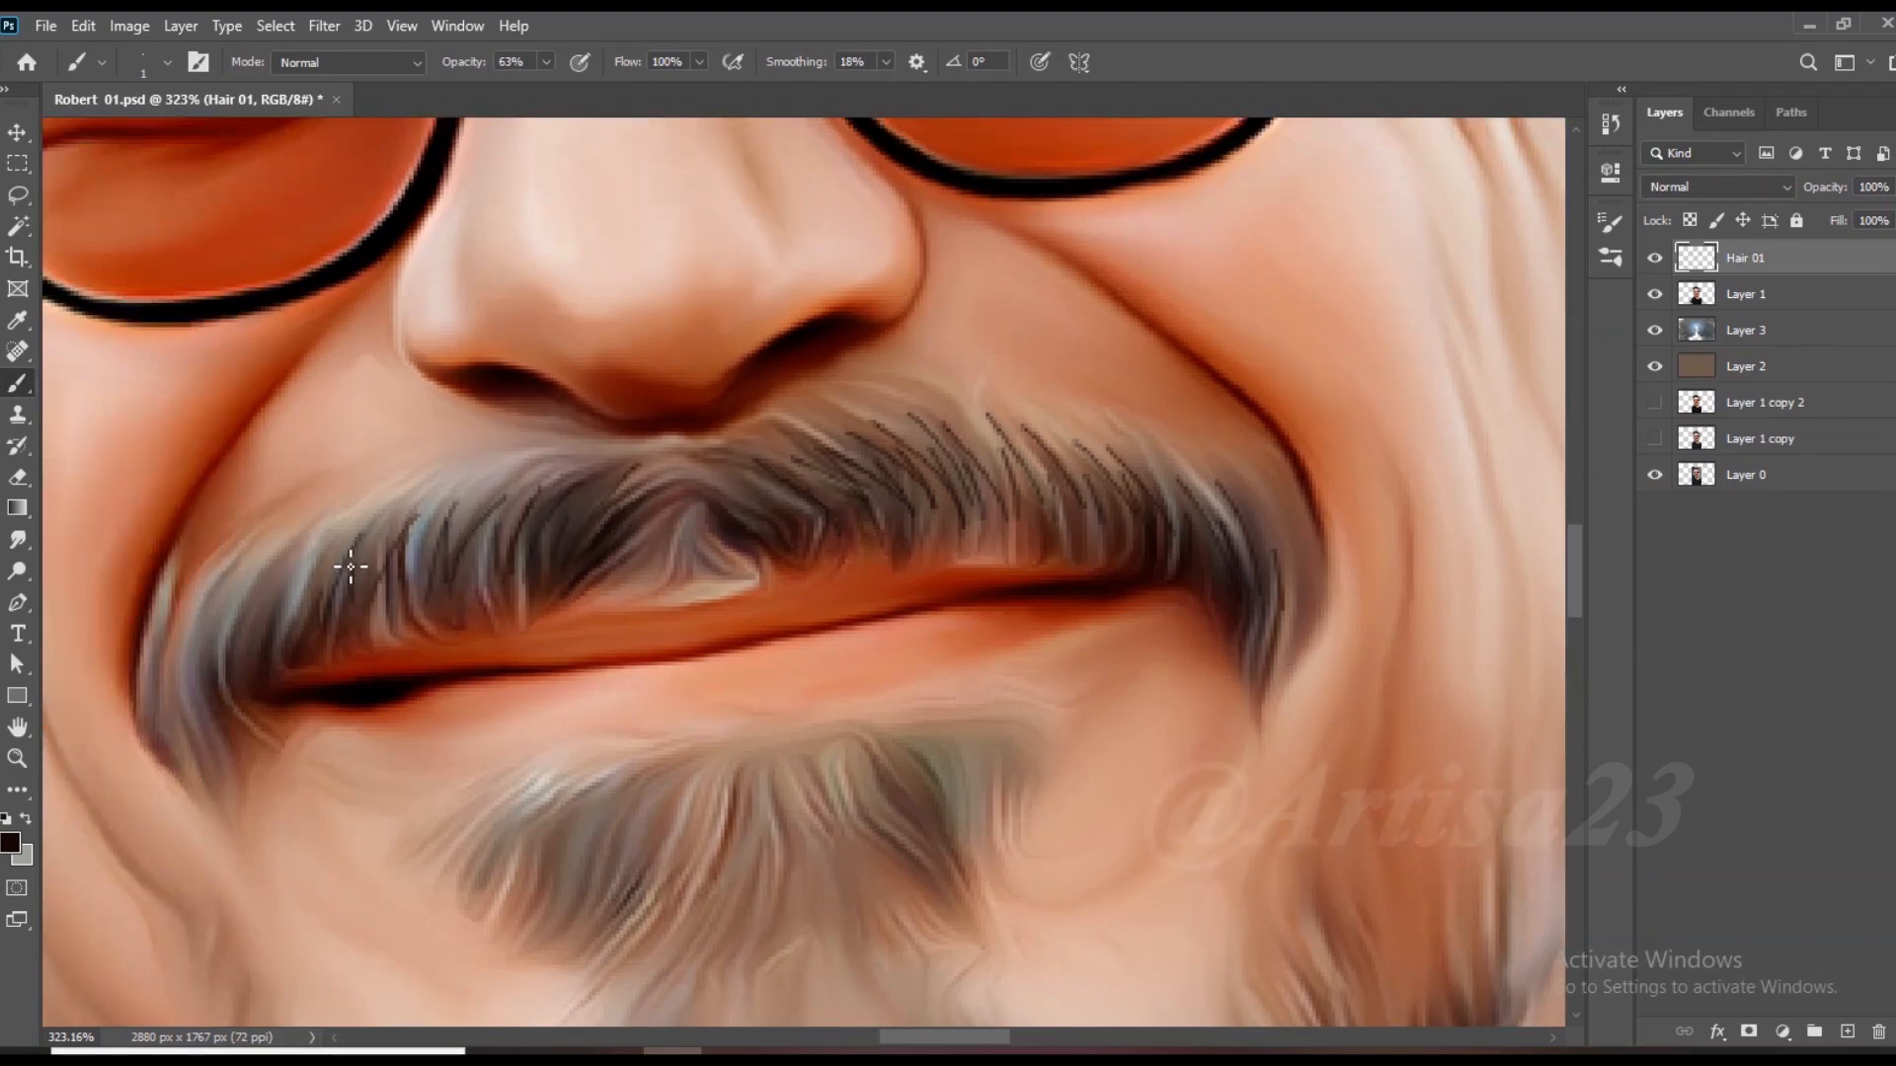
pyautogui.scroll(-3, 870, 593)
pyautogui.moveTo(870, 593); pyautogui.dragTo(999, 597)
pyautogui.moveTo(550, 582); pyautogui.dragTo(516, 653)
pyautogui.scroll(-4, 774, 570)
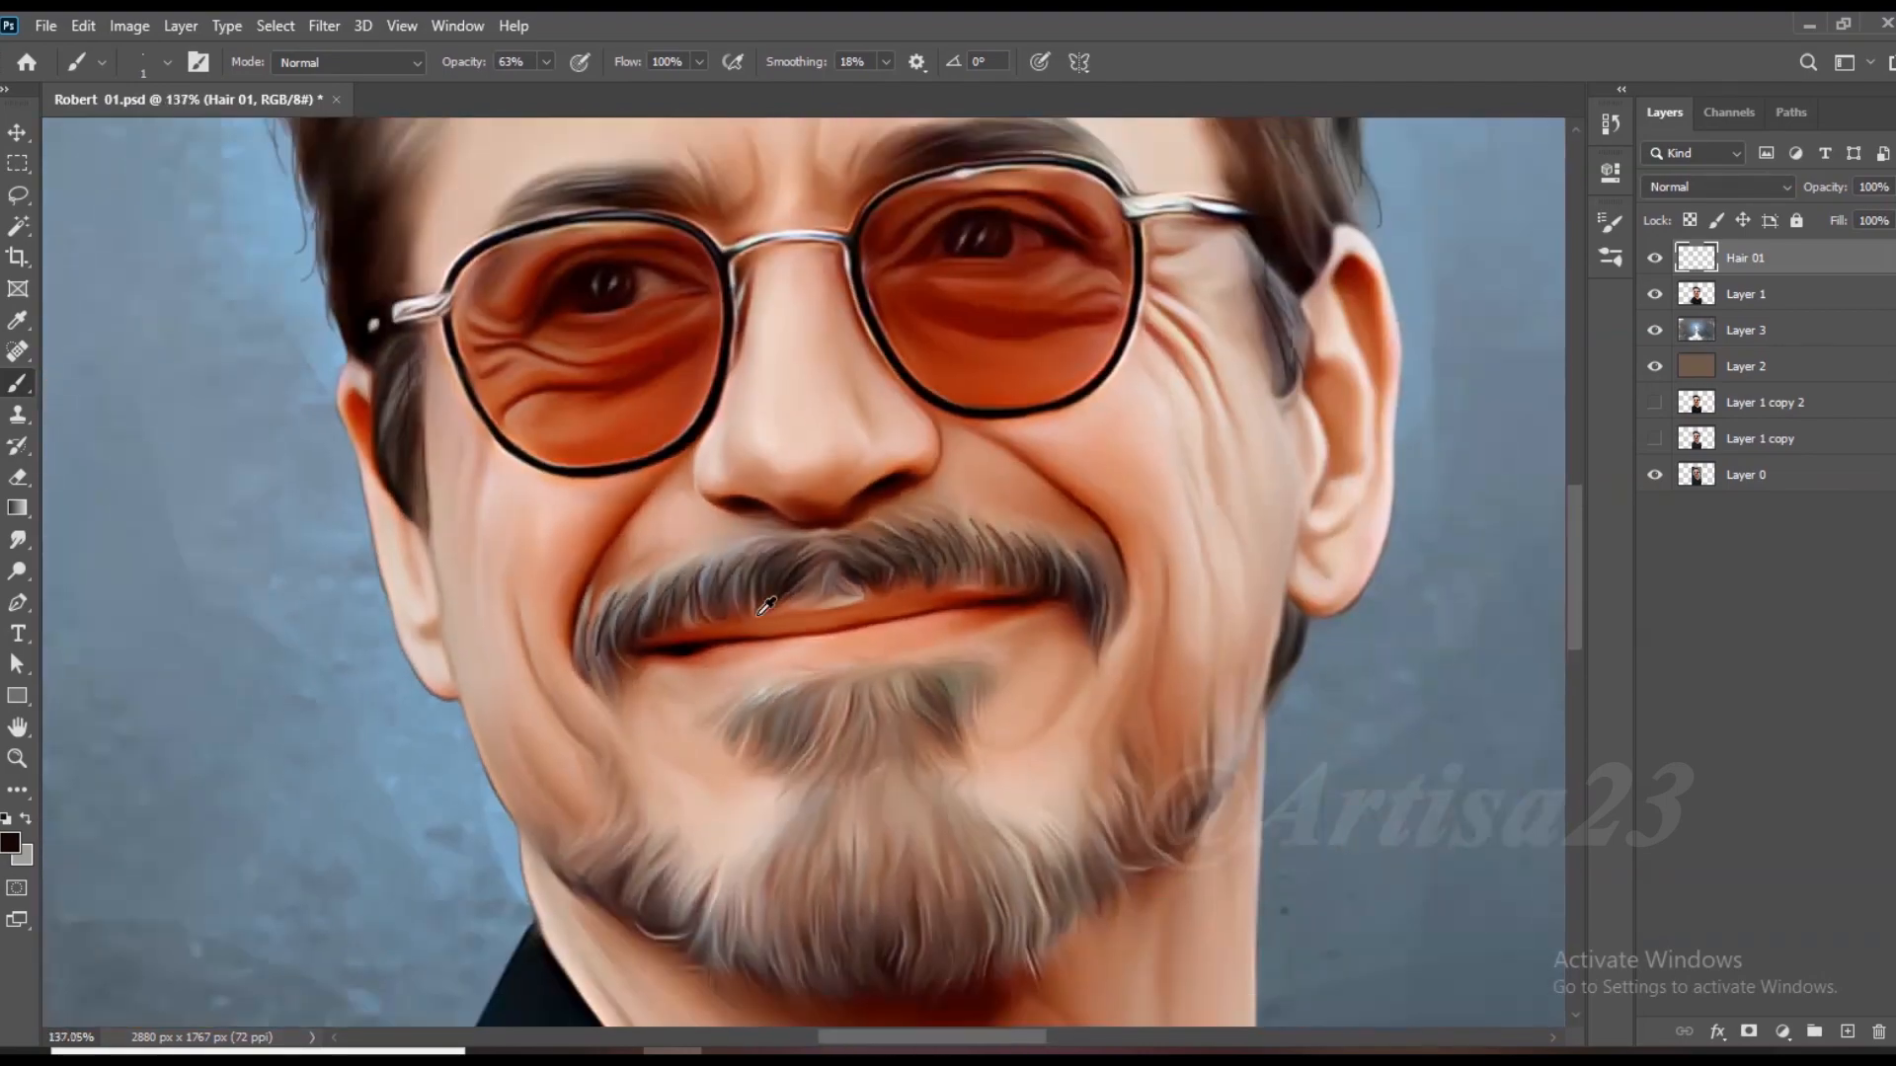
# Step: Draw fine dark strands across the beard patch just below the lower lip
pyautogui.scroll(1, 774, 570)
pyautogui.moveTo(917, 702); pyautogui.dragTo(837, 629)
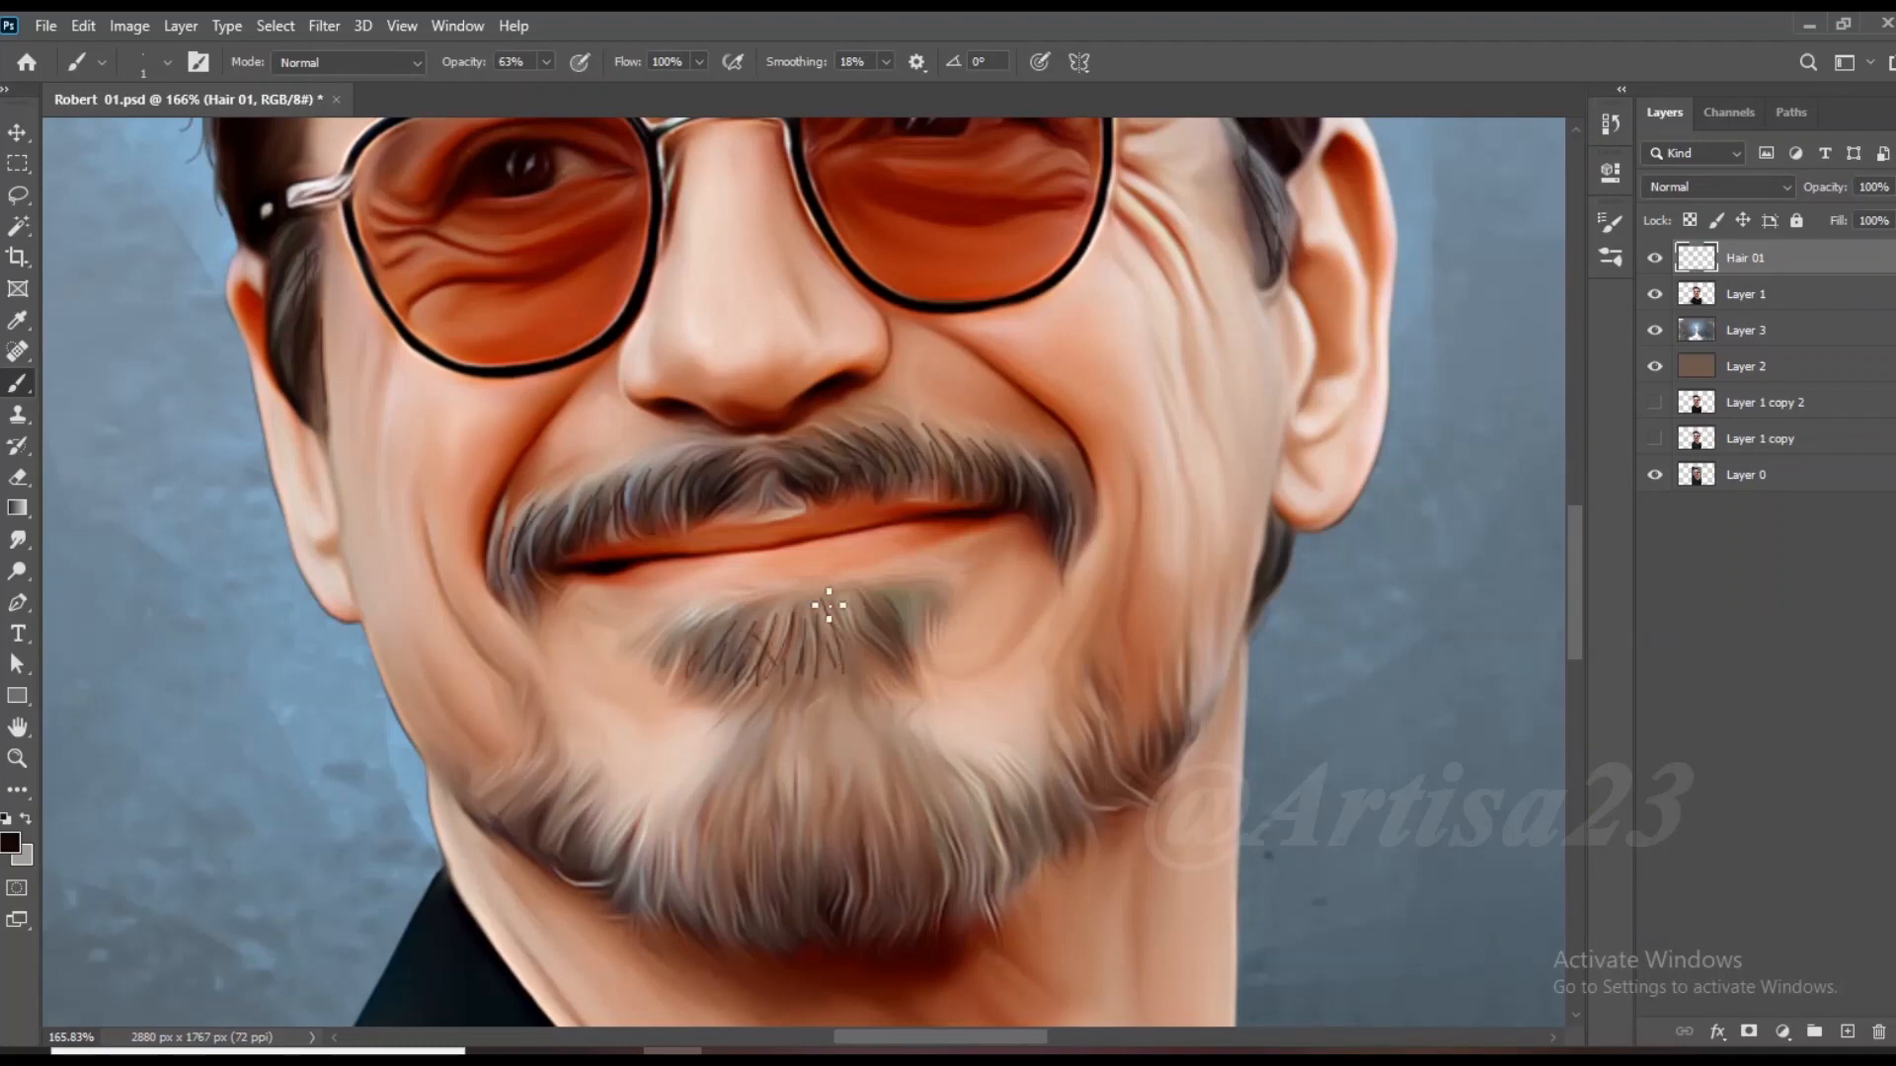
pyautogui.moveTo(917, 594); pyautogui.dragTo(911, 644)
pyautogui.scroll(-2, 933, 607)
pyautogui.scroll(2, 889, 782)
# Step: Draw fine dark strands through the chin beard, from its right part across to the left
pyautogui.moveTo(911, 746)
pyautogui.mouseDown()
pyautogui.moveTo(933, 837)
pyautogui.moveTo(986, 839)
pyautogui.mouseUp()
pyautogui.moveTo(960, 727); pyautogui.dragTo(1020, 855)
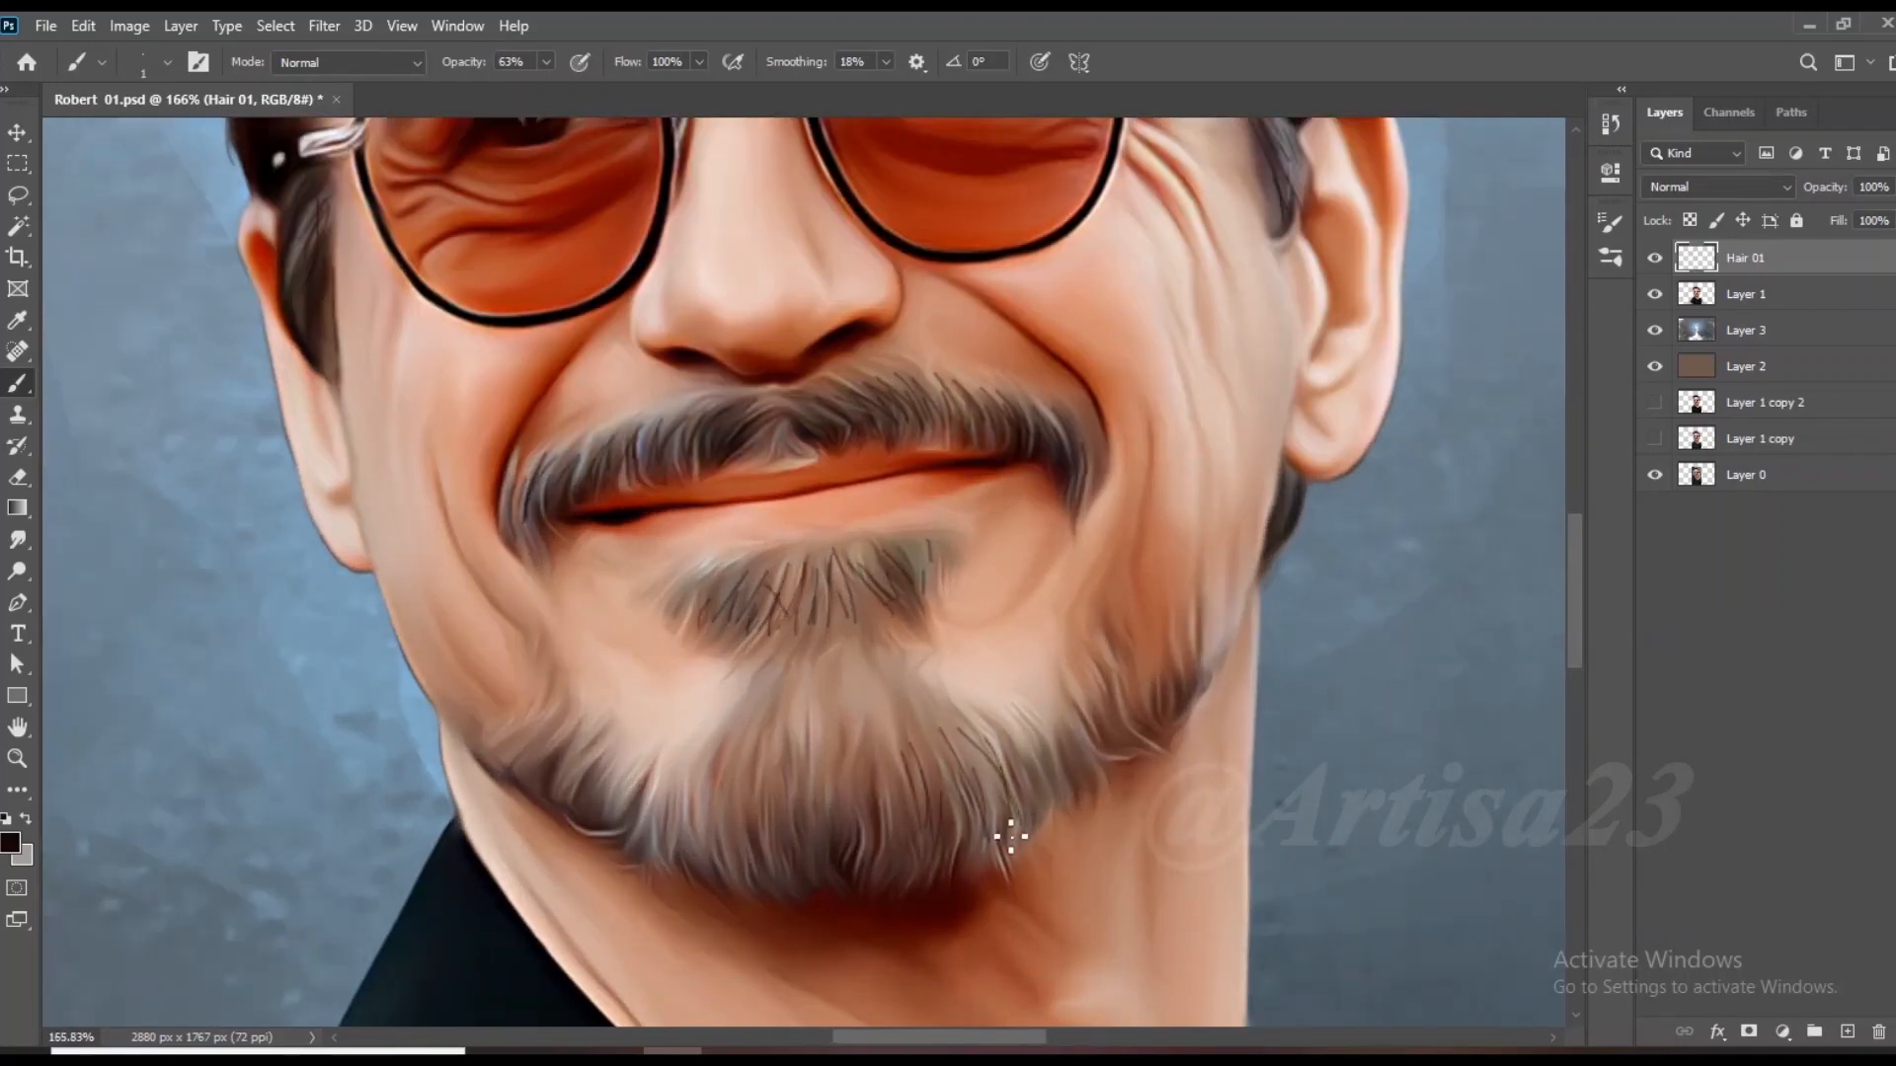
pyautogui.moveTo(768, 775); pyautogui.dragTo(763, 844)
pyautogui.moveTo(730, 780)
pyautogui.mouseDown()
pyautogui.moveTo(716, 869)
pyautogui.moveTo(691, 869)
pyautogui.mouseUp()
pyautogui.moveTo(679, 795); pyautogui.dragTo(663, 851)
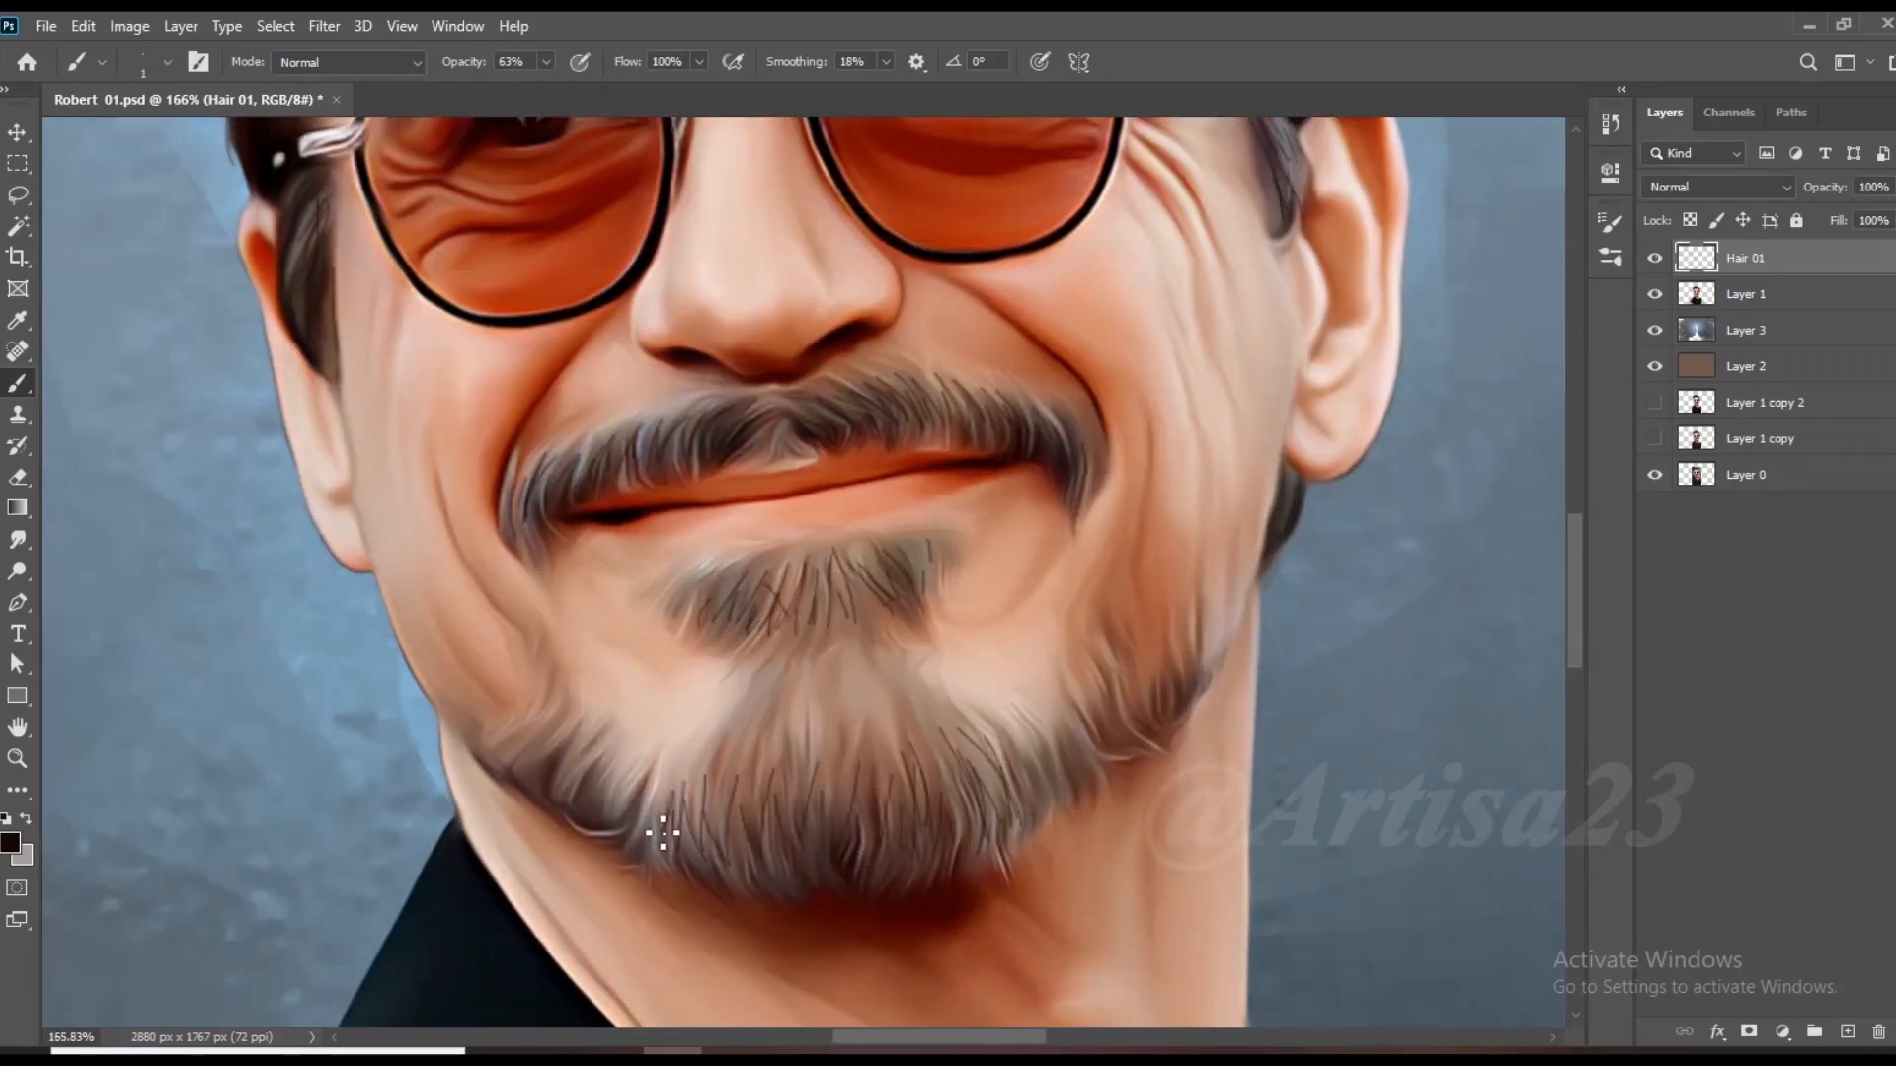
# Step: Extend the dark beard strands along the left jaw and up the right jawline toward the ear
pyautogui.moveTo(560, 724)
pyautogui.mouseDown()
pyautogui.moveTo(483, 755)
pyautogui.moveTo(557, 786)
pyautogui.mouseUp()
pyautogui.scroll(5, 578, 776)
pyautogui.scroll(-3, 641, 755)
pyautogui.scroll(2, 1067, 790)
pyautogui.moveTo(1120, 690); pyautogui.dragTo(1202, 795)
pyautogui.moveTo(1202, 701); pyautogui.dragTo(1242, 770)
pyautogui.moveTo(1251, 610); pyautogui.dragTo(1287, 694)
pyautogui.moveTo(1259, 598); pyautogui.dragTo(1318, 674)
pyautogui.moveTo(1289, 563); pyautogui.dragTo(1323, 667)
pyautogui.moveTo(1343, 573); pyautogui.dragTo(1367, 632)
pyautogui.moveTo(1407, 535); pyautogui.dragTo(1384, 640)
pyautogui.moveTo(1425, 497); pyautogui.dragTo(1406, 624)
pyautogui.moveTo(1456, 488); pyautogui.dragTo(1402, 648)
pyautogui.moveTo(1214, 670); pyautogui.dragTo(1208, 750)
pyautogui.moveTo(1221, 706); pyautogui.dragTo(1151, 836)
pyautogui.moveTo(1144, 731); pyautogui.dragTo(1086, 854)
# Step: Draw brown strands linking the lower-lip patch to the chin beard and along the beard's left part
pyautogui.scroll(-3, 1146, 791)
pyautogui.moveTo(999, 588)
pyautogui.mouseDown()
pyautogui.moveTo(1027, 679)
pyautogui.moveTo(995, 745)
pyautogui.mouseUp()
pyautogui.moveTo(983, 652); pyautogui.dragTo(990, 762)
pyautogui.moveTo(833, 731); pyautogui.dragTo(795, 787)
pyautogui.moveTo(762, 746); pyautogui.dragTo(732, 818)
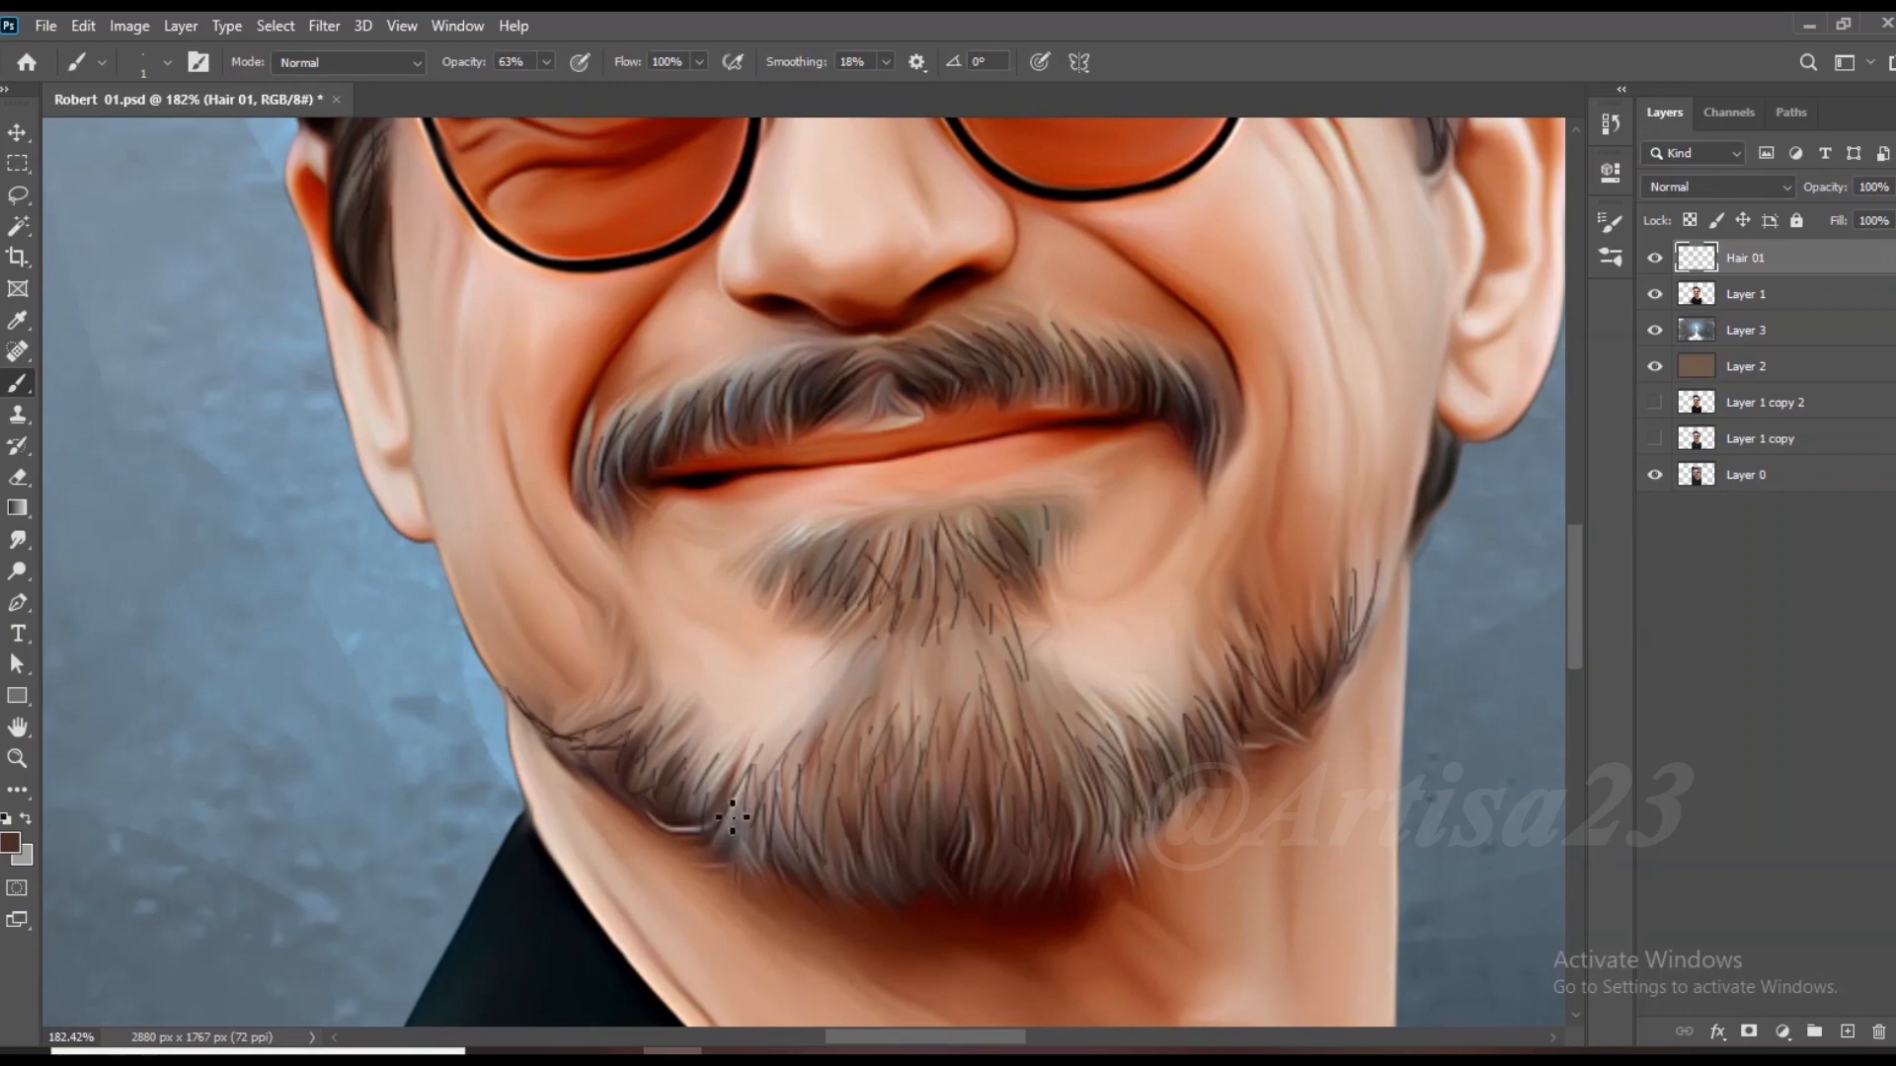
# Step: Add a few more brown strands to the right jawline beard
pyautogui.moveTo(1174, 746); pyautogui.dragTo(1154, 744)
pyautogui.scroll(-3, 1186, 716)
pyautogui.scroll(3, 1303, 656)
pyautogui.moveTo(1290, 667); pyautogui.dragTo(1313, 562)
pyautogui.moveTo(1299, 662)
pyautogui.mouseDown()
pyautogui.moveTo(1339, 567)
pyautogui.moveTo(1254, 653)
pyautogui.mouseUp()
# Step: Sample a light beige tone and draw light strands across the chin beard
pyautogui.scroll(3, 1115, 736)
pyautogui.keyDown('alt'); pyautogui.click(1071, 746); pyautogui.keyUp('alt')
pyautogui.moveTo(1085, 812)
pyautogui.mouseDown()
pyautogui.moveTo(1008, 922)
pyautogui.moveTo(922, 859)
pyautogui.moveTo(767, 922)
pyautogui.moveTo(677, 790)
pyautogui.mouseUp()
pyautogui.scroll(-3, 677, 789)
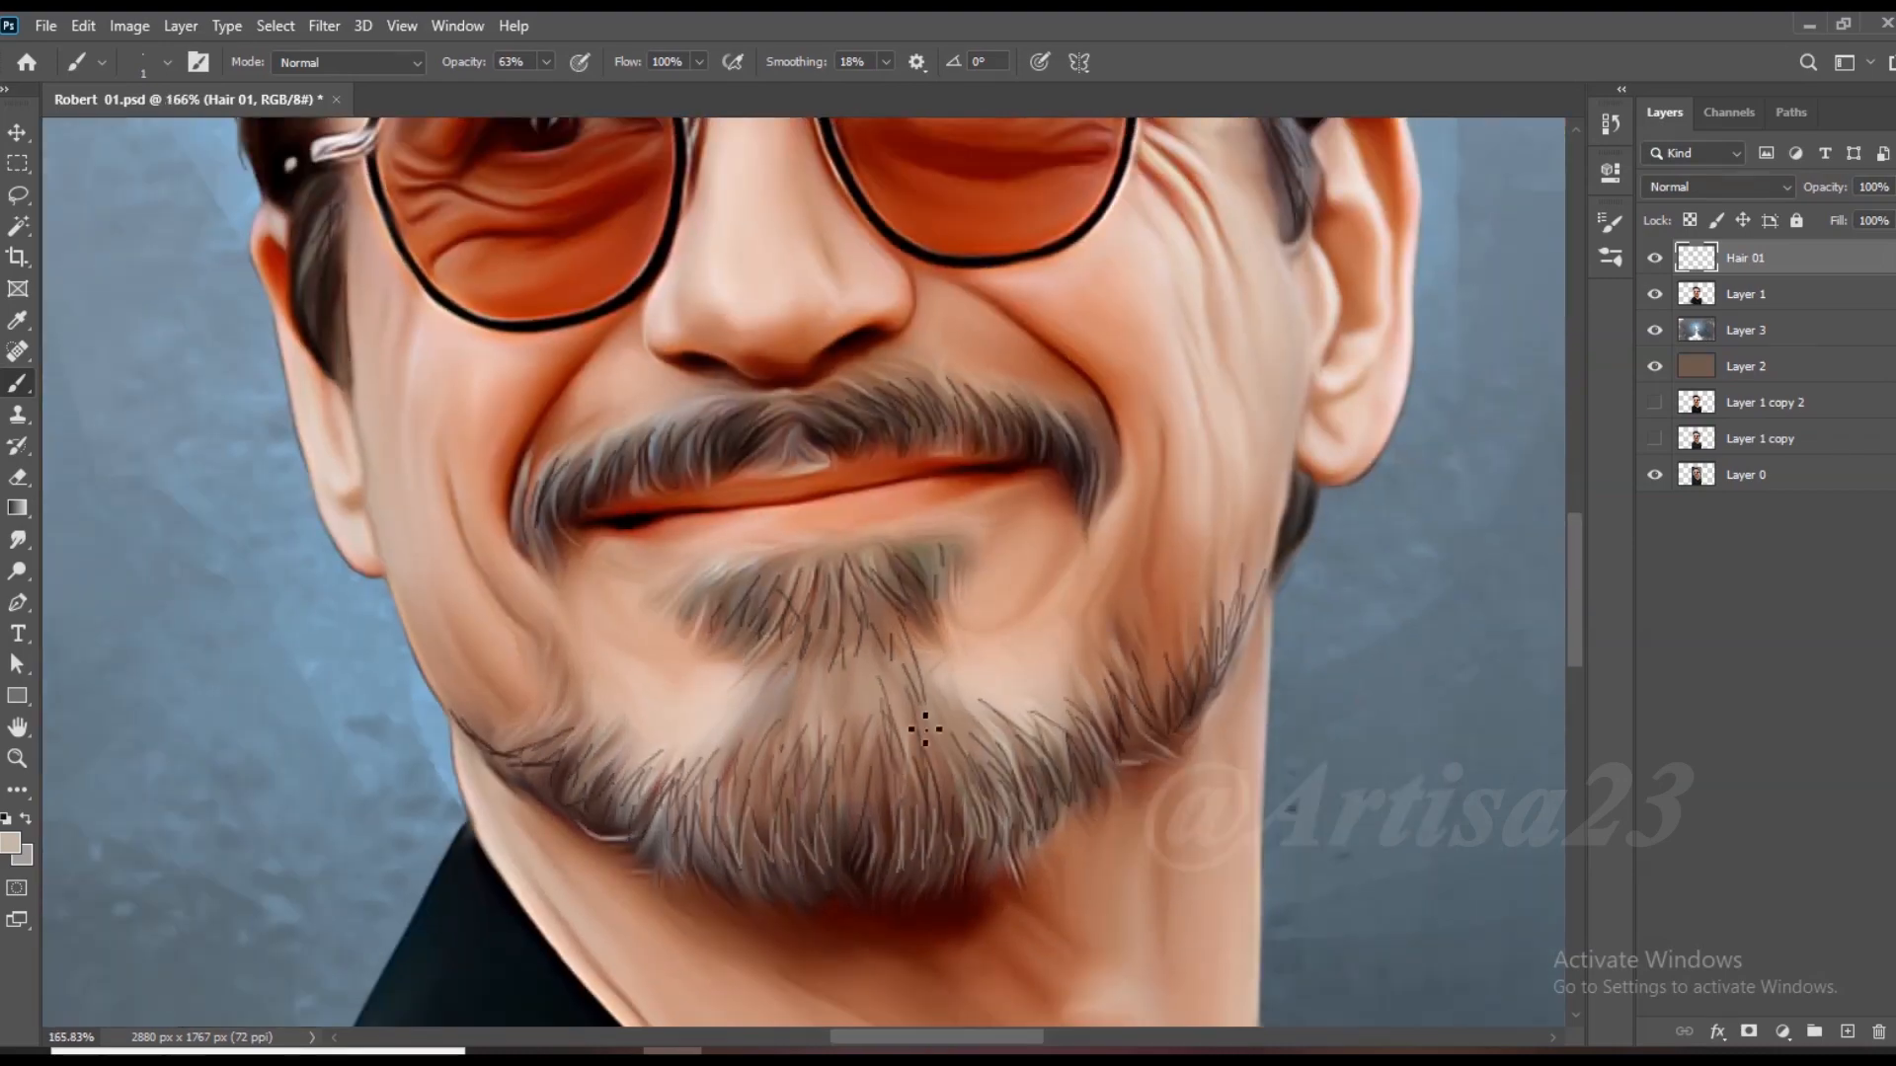
# Step: Add light strands through the beard patch below the lower lip
pyautogui.scroll(3, 918, 728)
pyautogui.moveTo(766, 649); pyautogui.dragTo(792, 555)
pyautogui.moveTo(808, 626)
pyautogui.mouseDown()
pyautogui.moveTo(821, 549)
pyautogui.moveTo(857, 548)
pyautogui.mouseUp()
pyautogui.moveTo(873, 625); pyautogui.dragTo(918, 570)
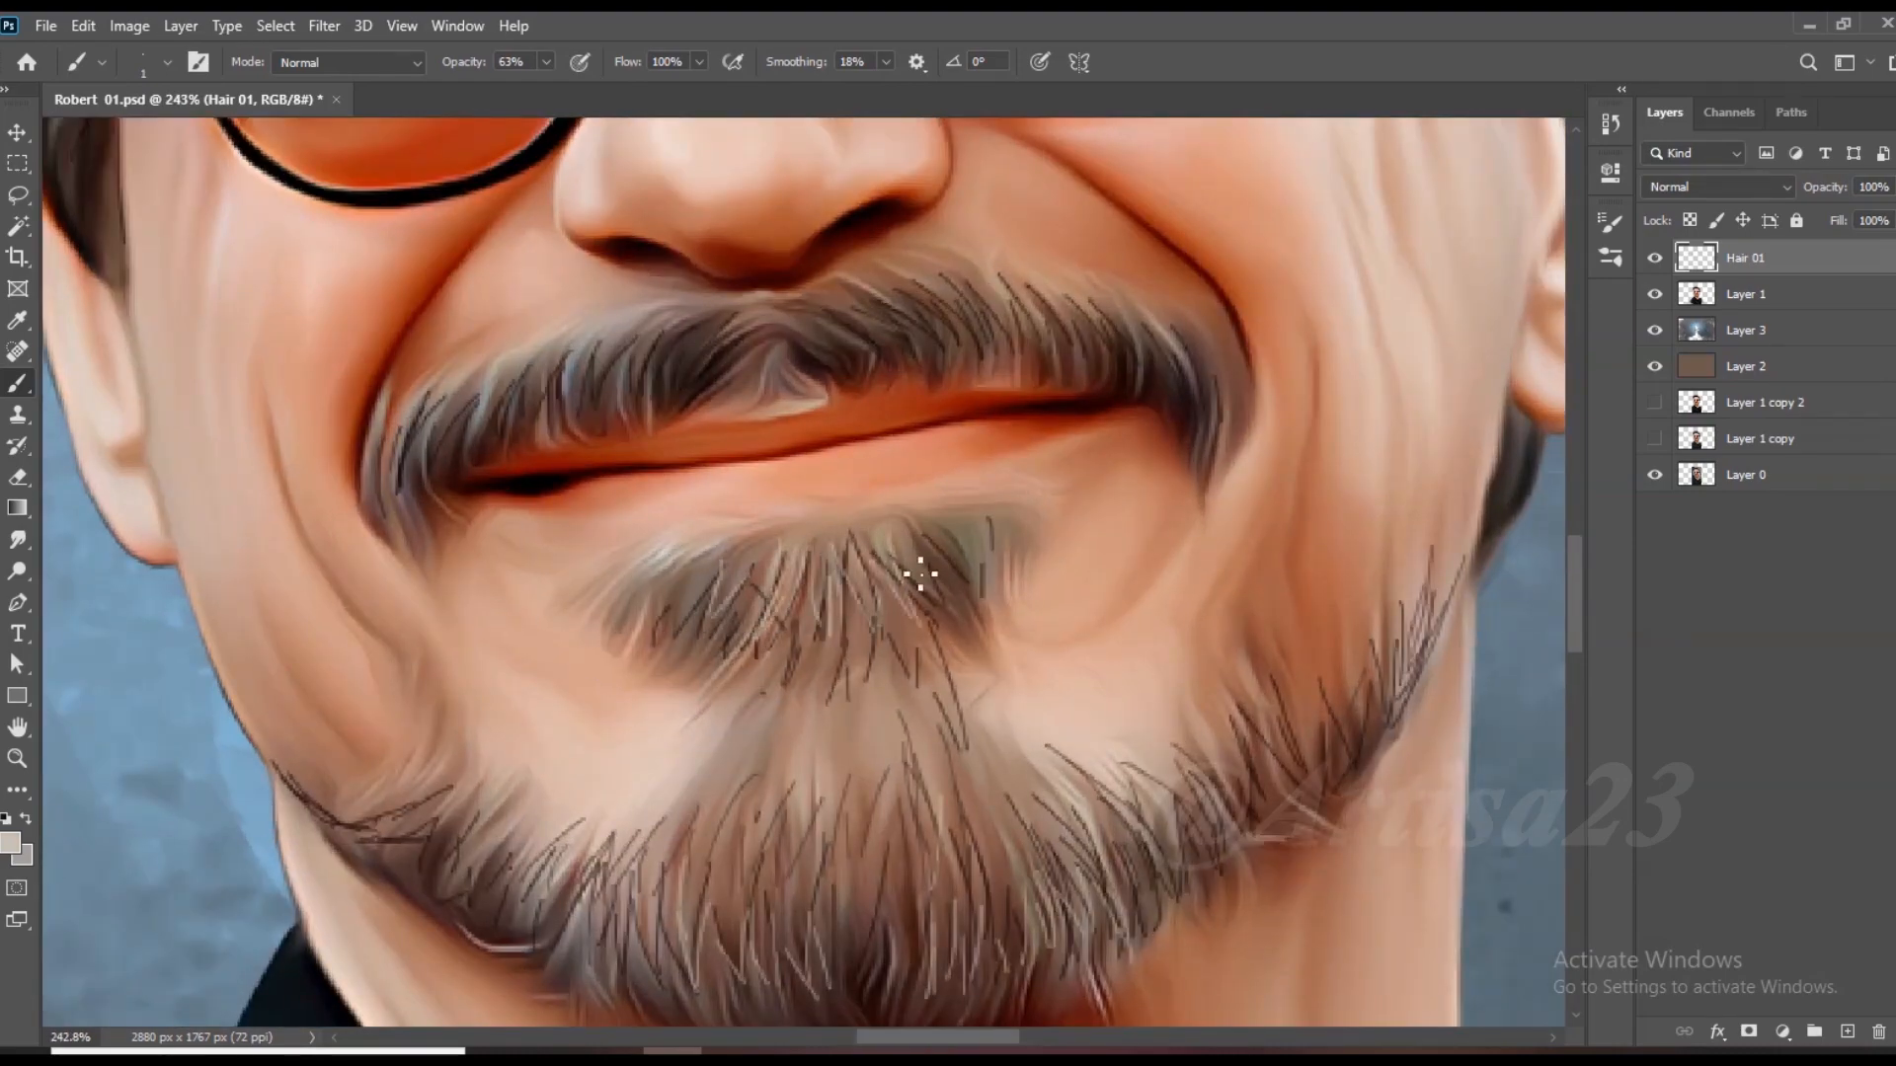
pyautogui.scroll(-3, 956, 599)
pyautogui.scroll(-7, 711, 859)
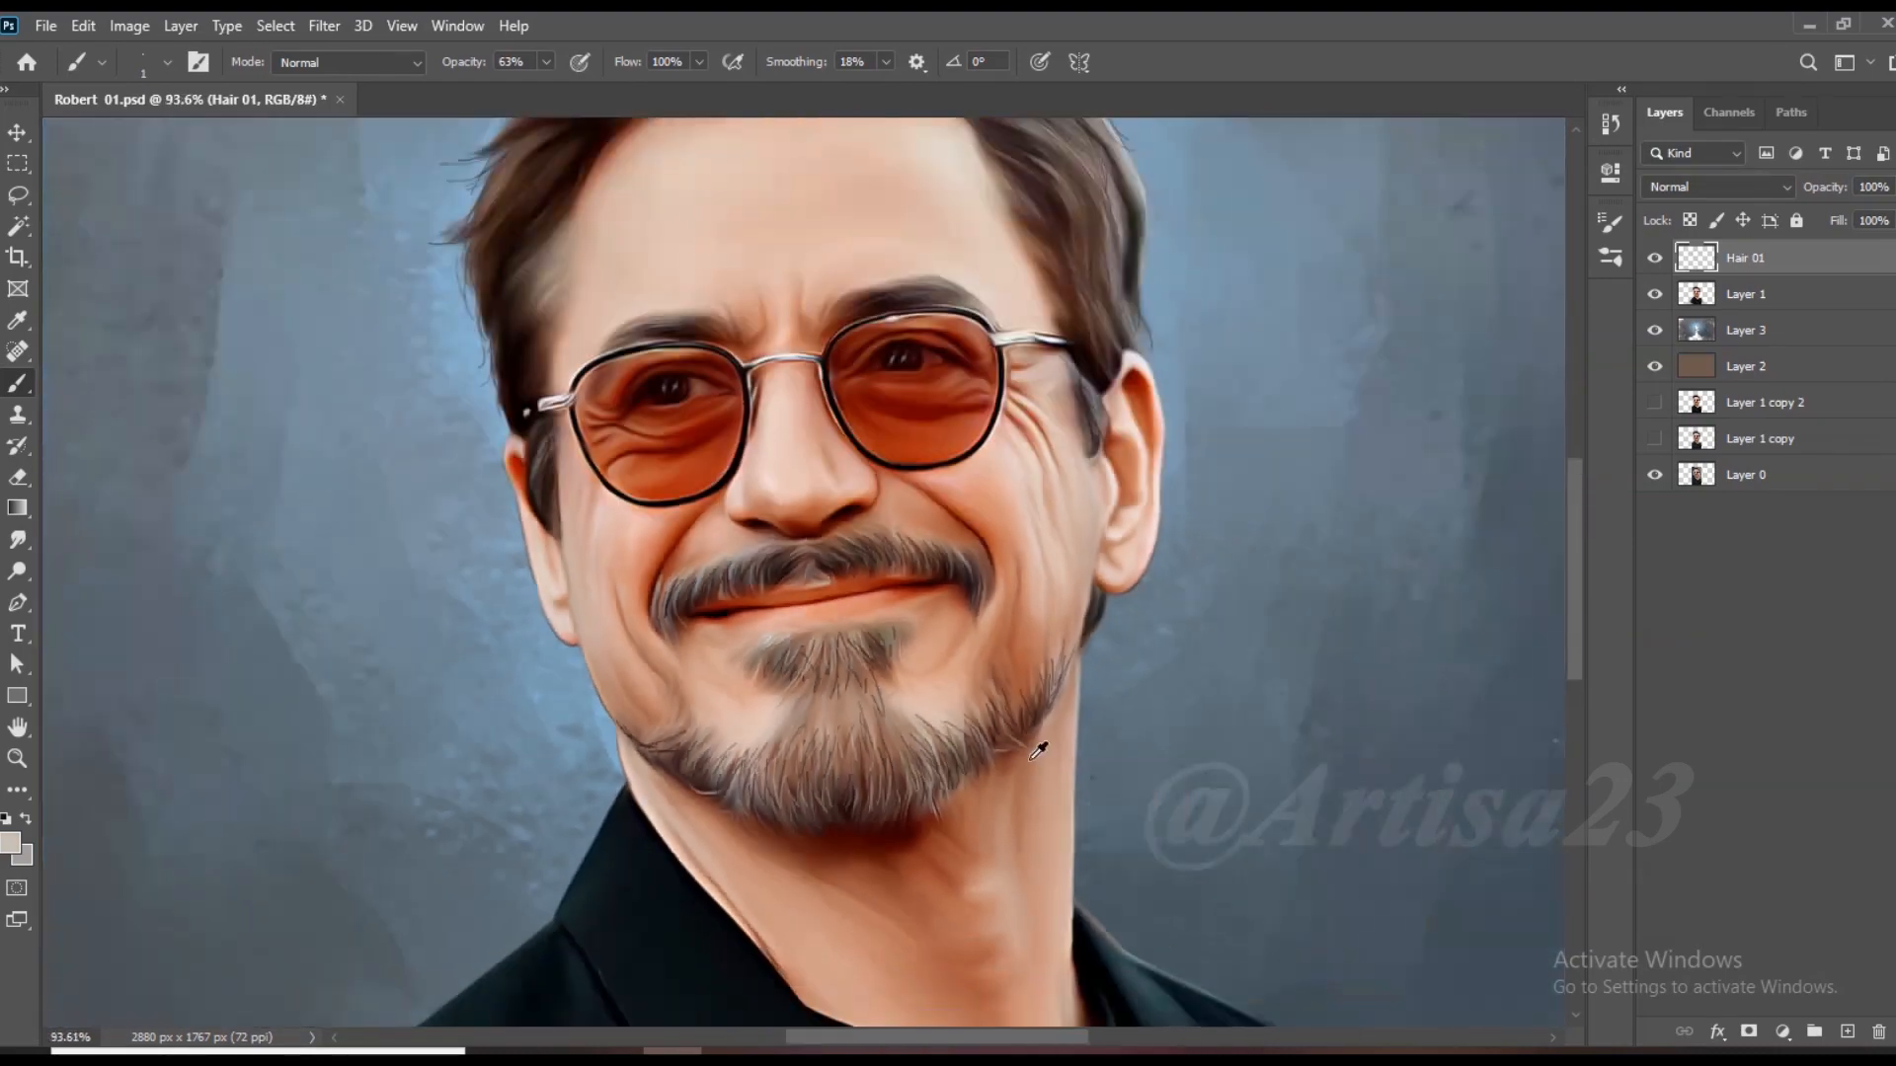
# Step: Sample a dark reddish brown and add strands around the lower-lip patch and its outer edges
pyautogui.scroll(8, 987, 748)
pyautogui.keyDown('alt'); pyautogui.click(901, 731); pyautogui.keyUp('alt')
pyautogui.scroll(-6, 869, 671)
pyautogui.scroll(4, 765, 637)
pyautogui.moveTo(778, 550); pyautogui.dragTo(768, 593)
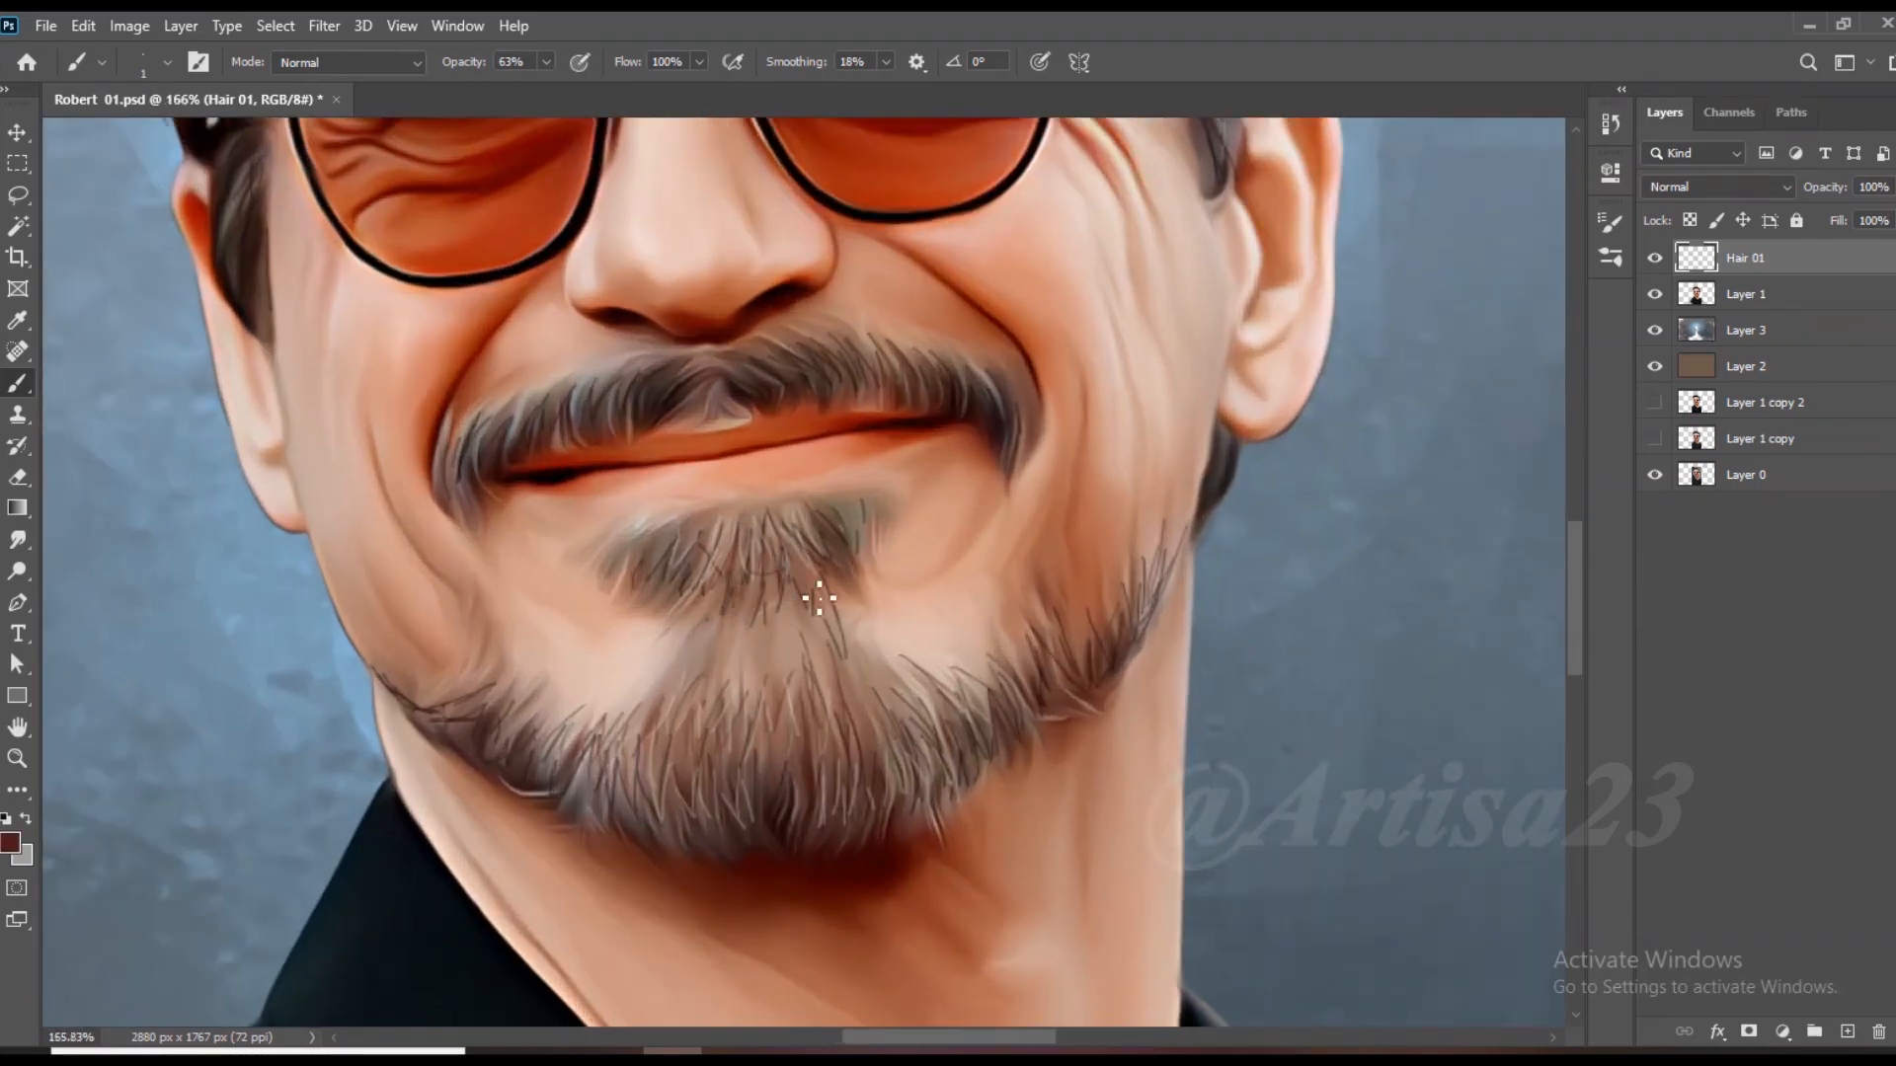
pyautogui.scroll(2, 684, 517)
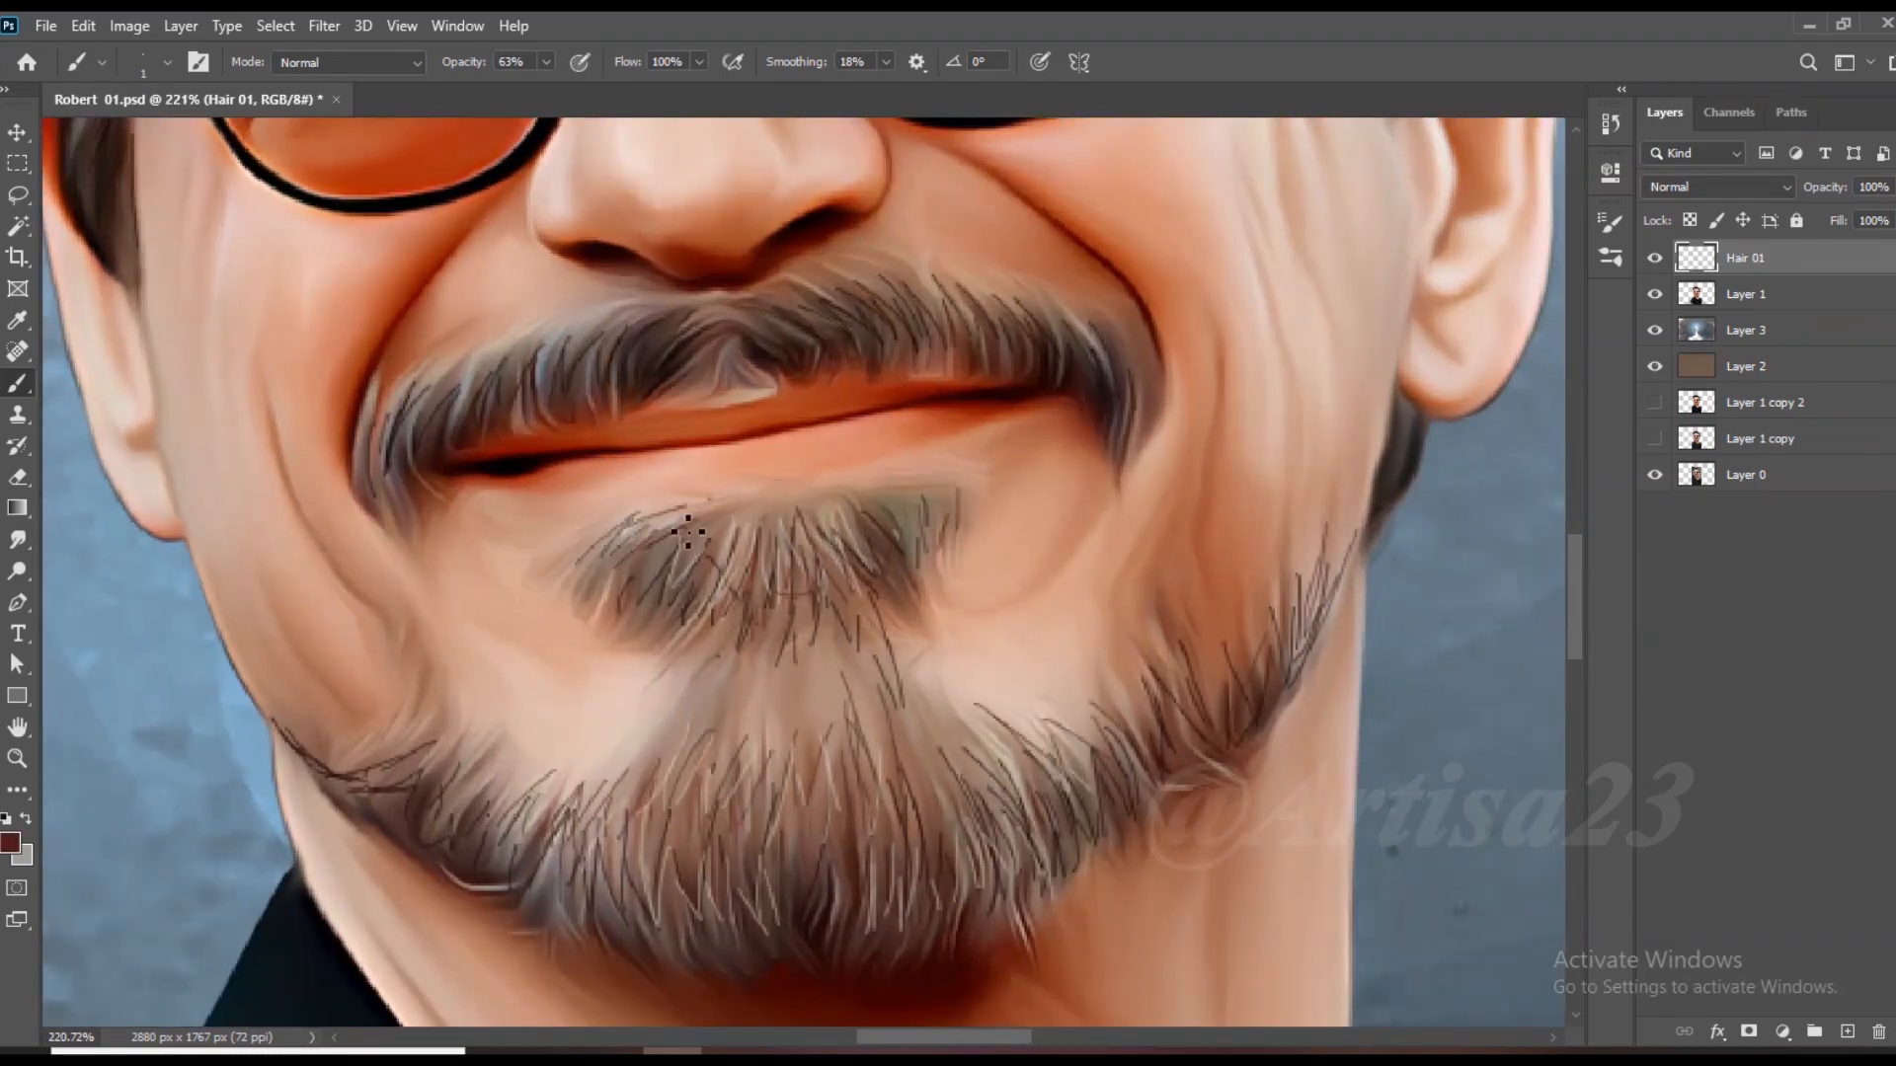
pyautogui.scroll(-2, 883, 746)
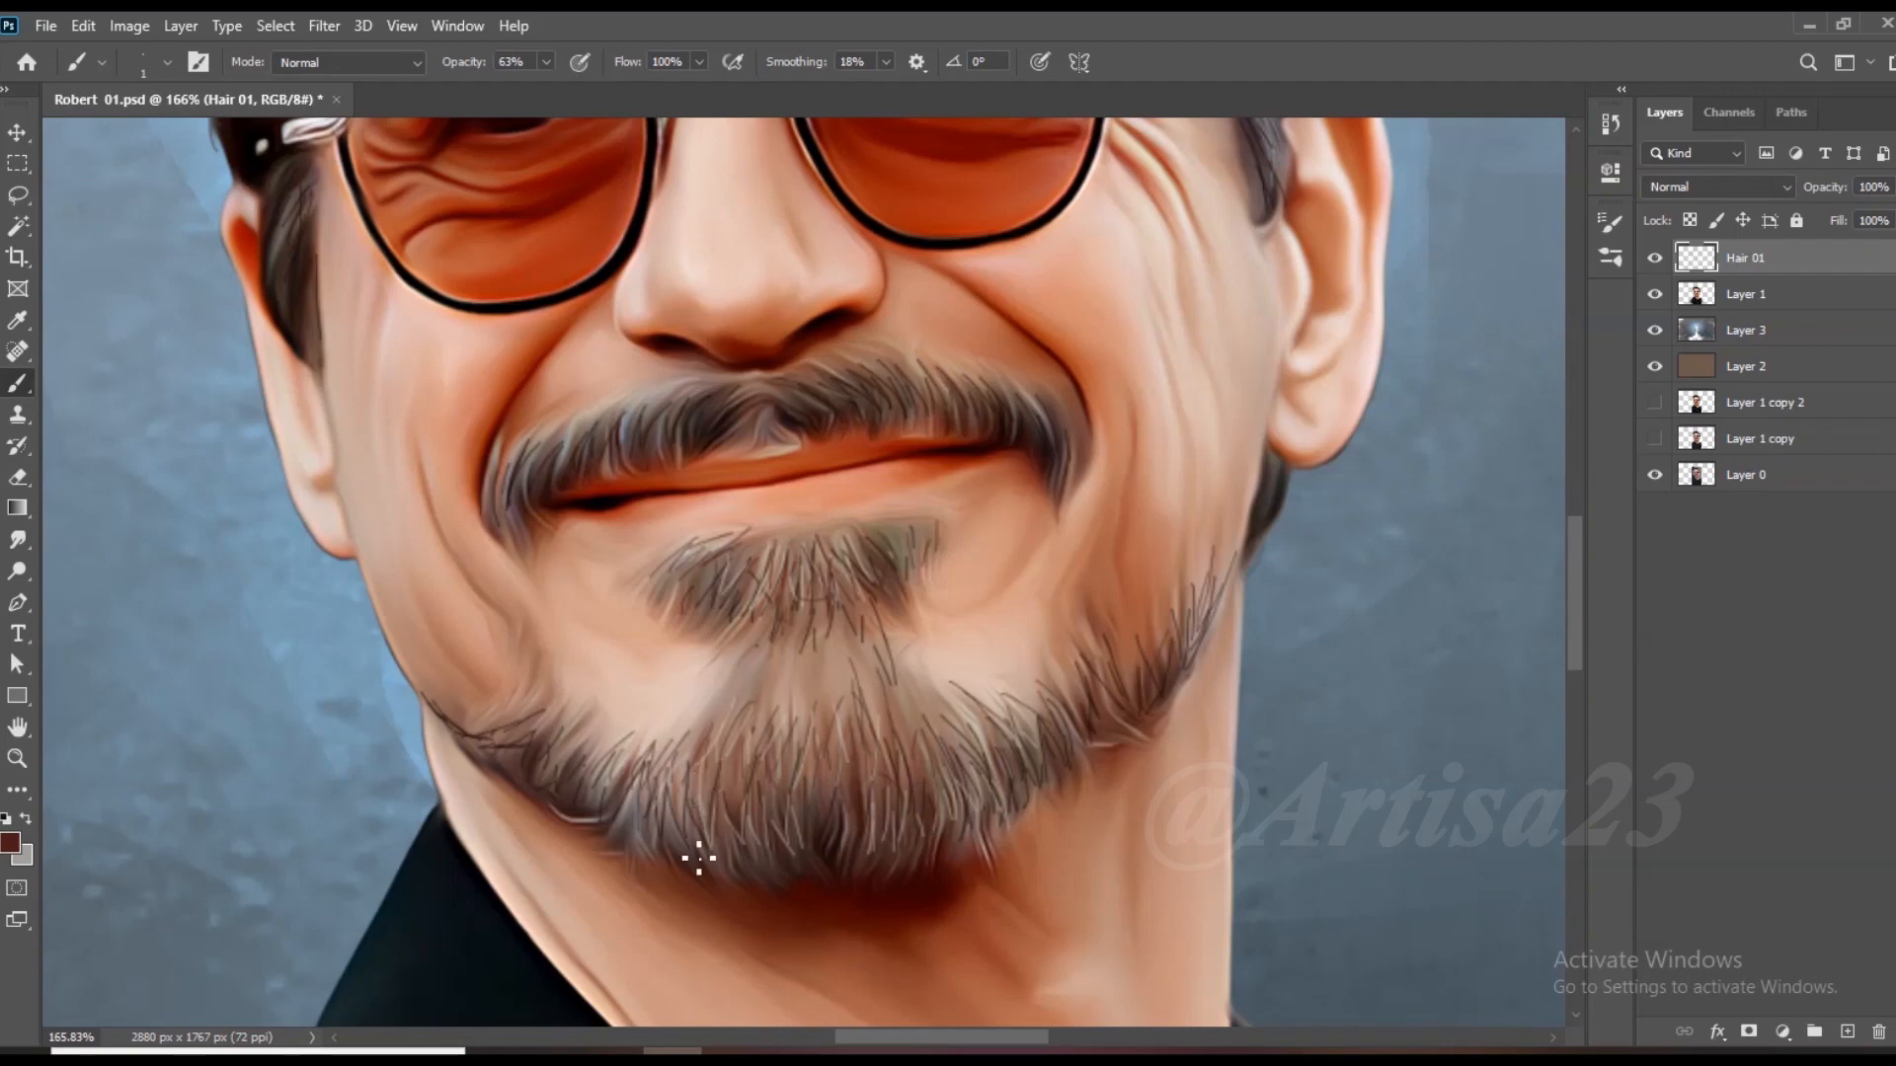
pyautogui.scroll(2, 1101, 790)
pyautogui.scroll(-2, 944, 834)
# Step: Choose a pale pink foreground colour and draw highlight strands along the lower and right parts of the chin beard
pyautogui.scroll(5, 943, 844)
pyautogui.keyDown('alt'); pyautogui.click(902, 862); pyautogui.keyUp('alt')
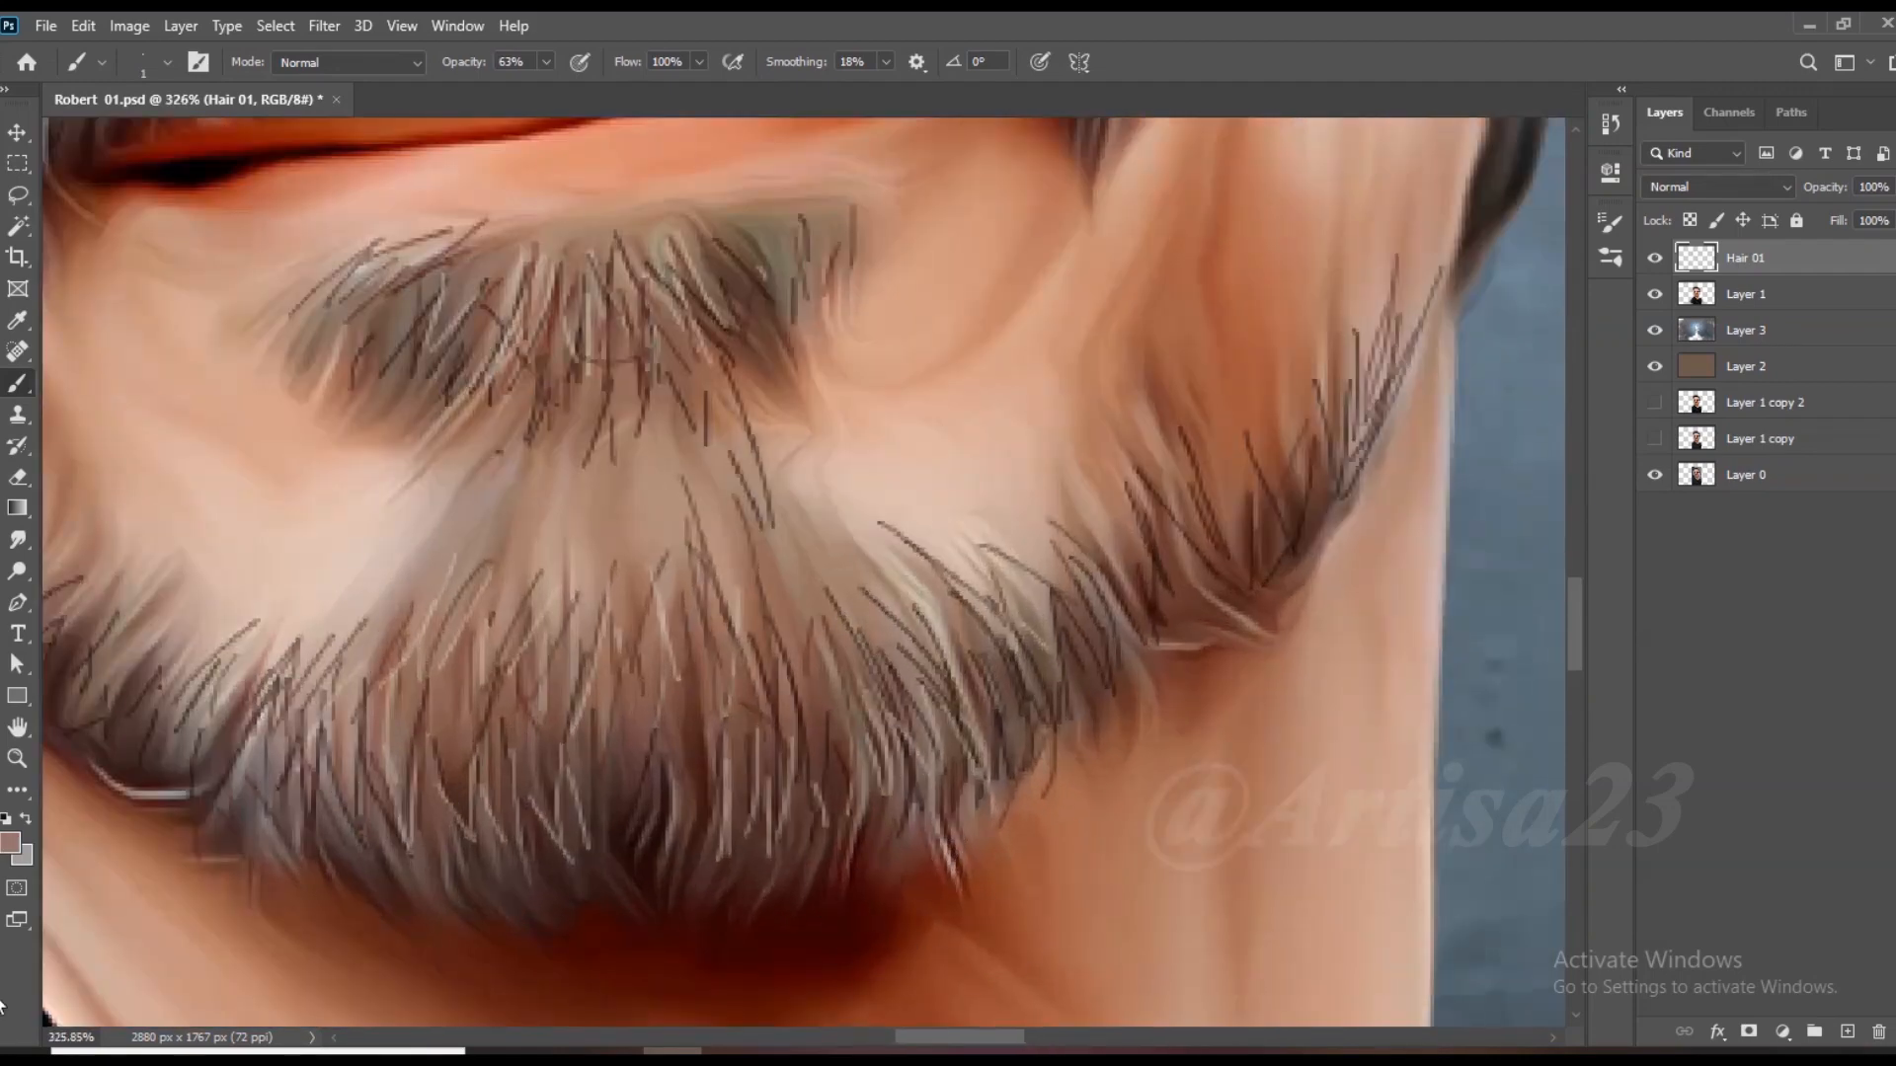
pyautogui.click(10, 845)
pyautogui.click(1257, 411)
pyautogui.click(1746, 364)
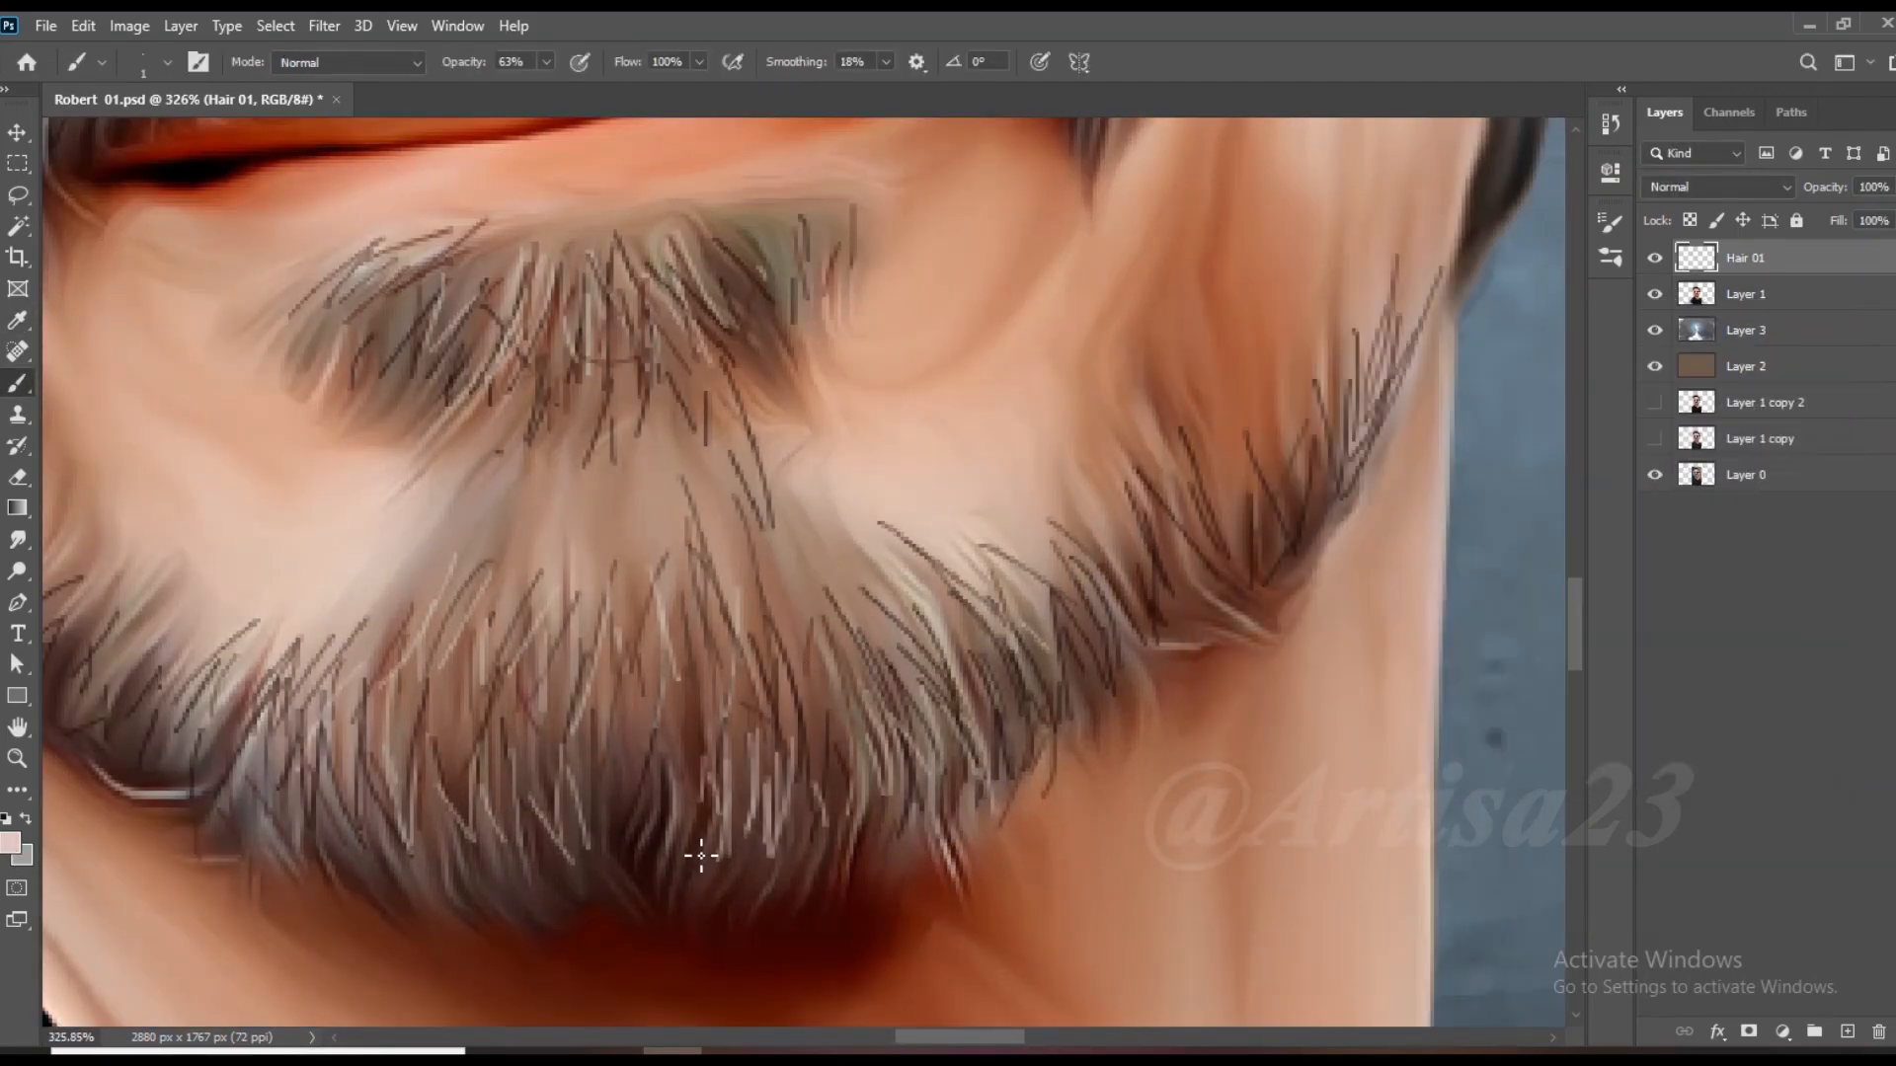
pyautogui.scroll(-2, 752, 782)
pyautogui.moveTo(878, 697); pyautogui.dragTo(913, 764)
pyautogui.moveTo(923, 705)
pyautogui.mouseDown()
pyautogui.moveTo(951, 758)
pyautogui.moveTo(984, 738)
pyautogui.mouseUp()
pyautogui.scroll(-2, 972, 734)
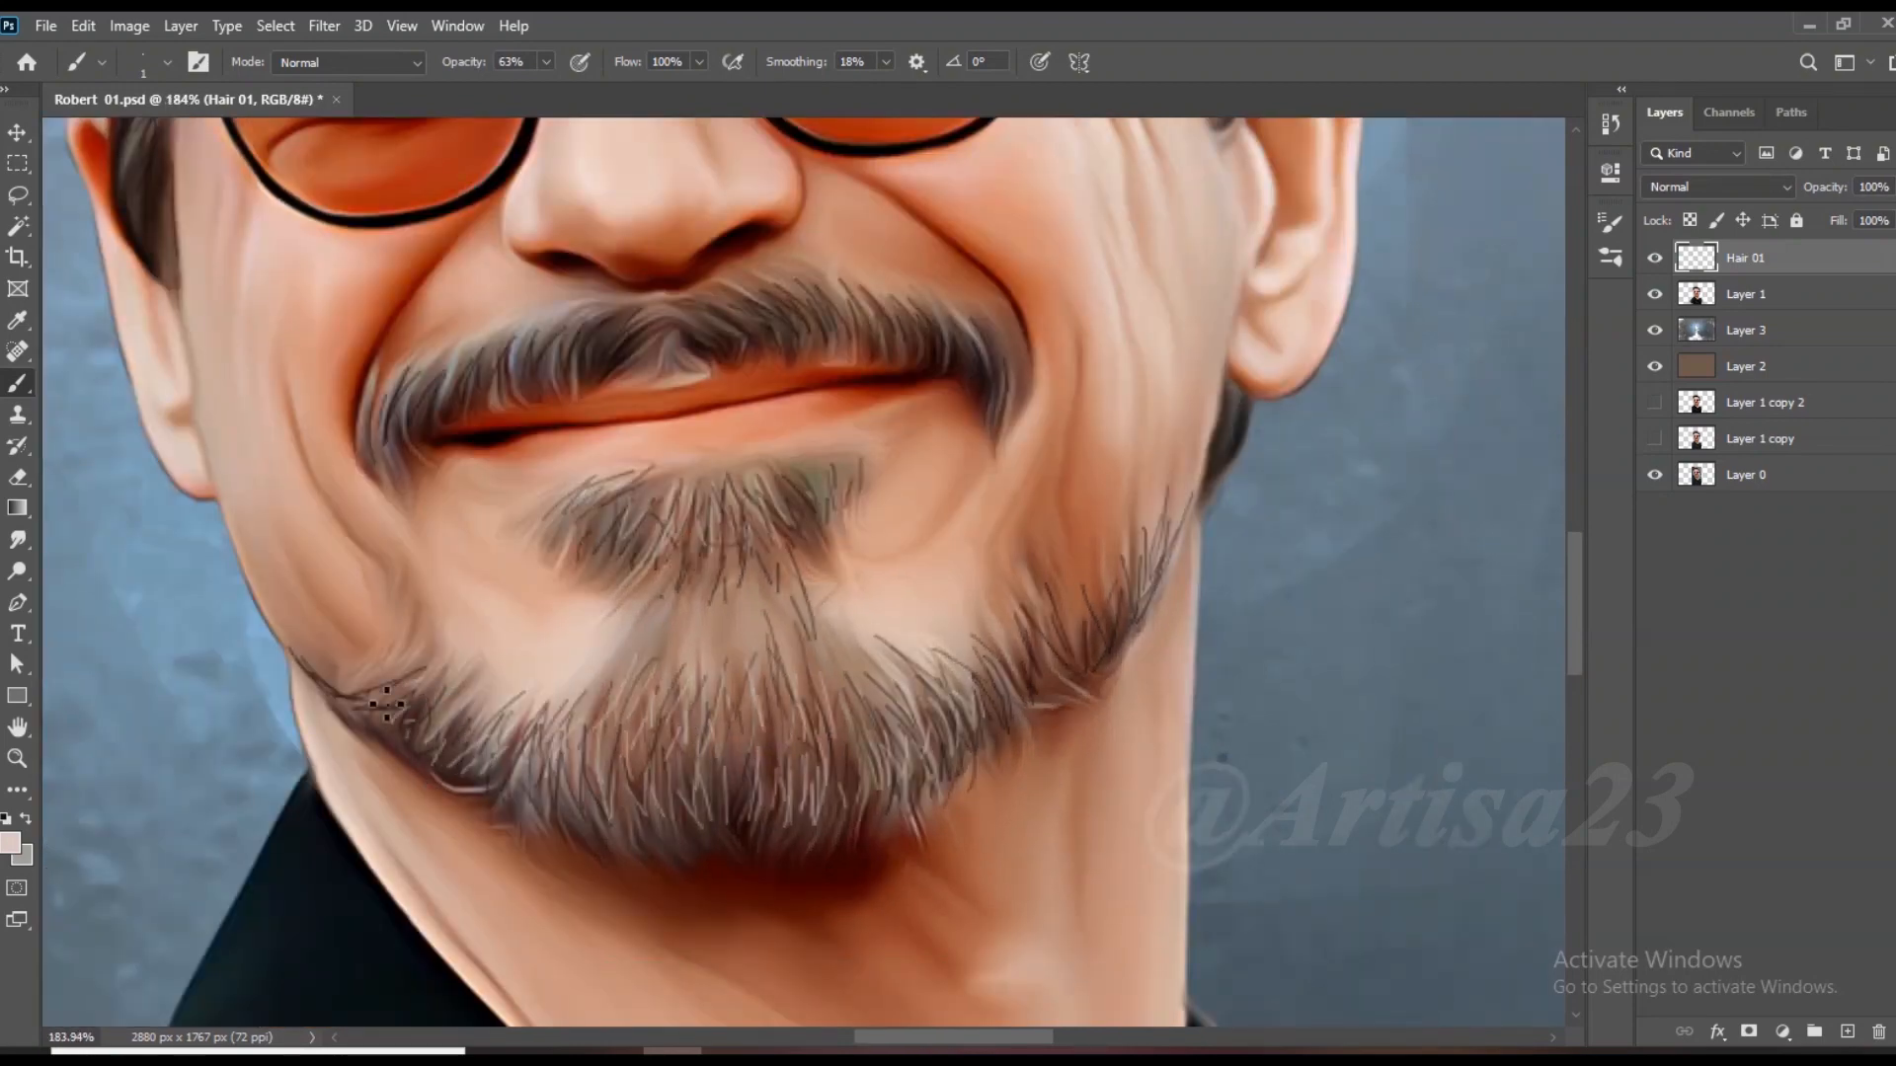
# Step: Add pale pink highlight strands to the left jaw beard and throughout the moustache
pyautogui.moveTo(431, 688); pyautogui.dragTo(372, 697)
pyautogui.scroll(-1, 652, 643)
pyautogui.scroll(2, 672, 419)
pyautogui.moveTo(594, 383)
pyautogui.mouseDown()
pyautogui.moveTo(528, 459)
pyautogui.moveTo(410, 472)
pyautogui.mouseUp()
pyautogui.moveTo(415, 424); pyautogui.dragTo(352, 490)
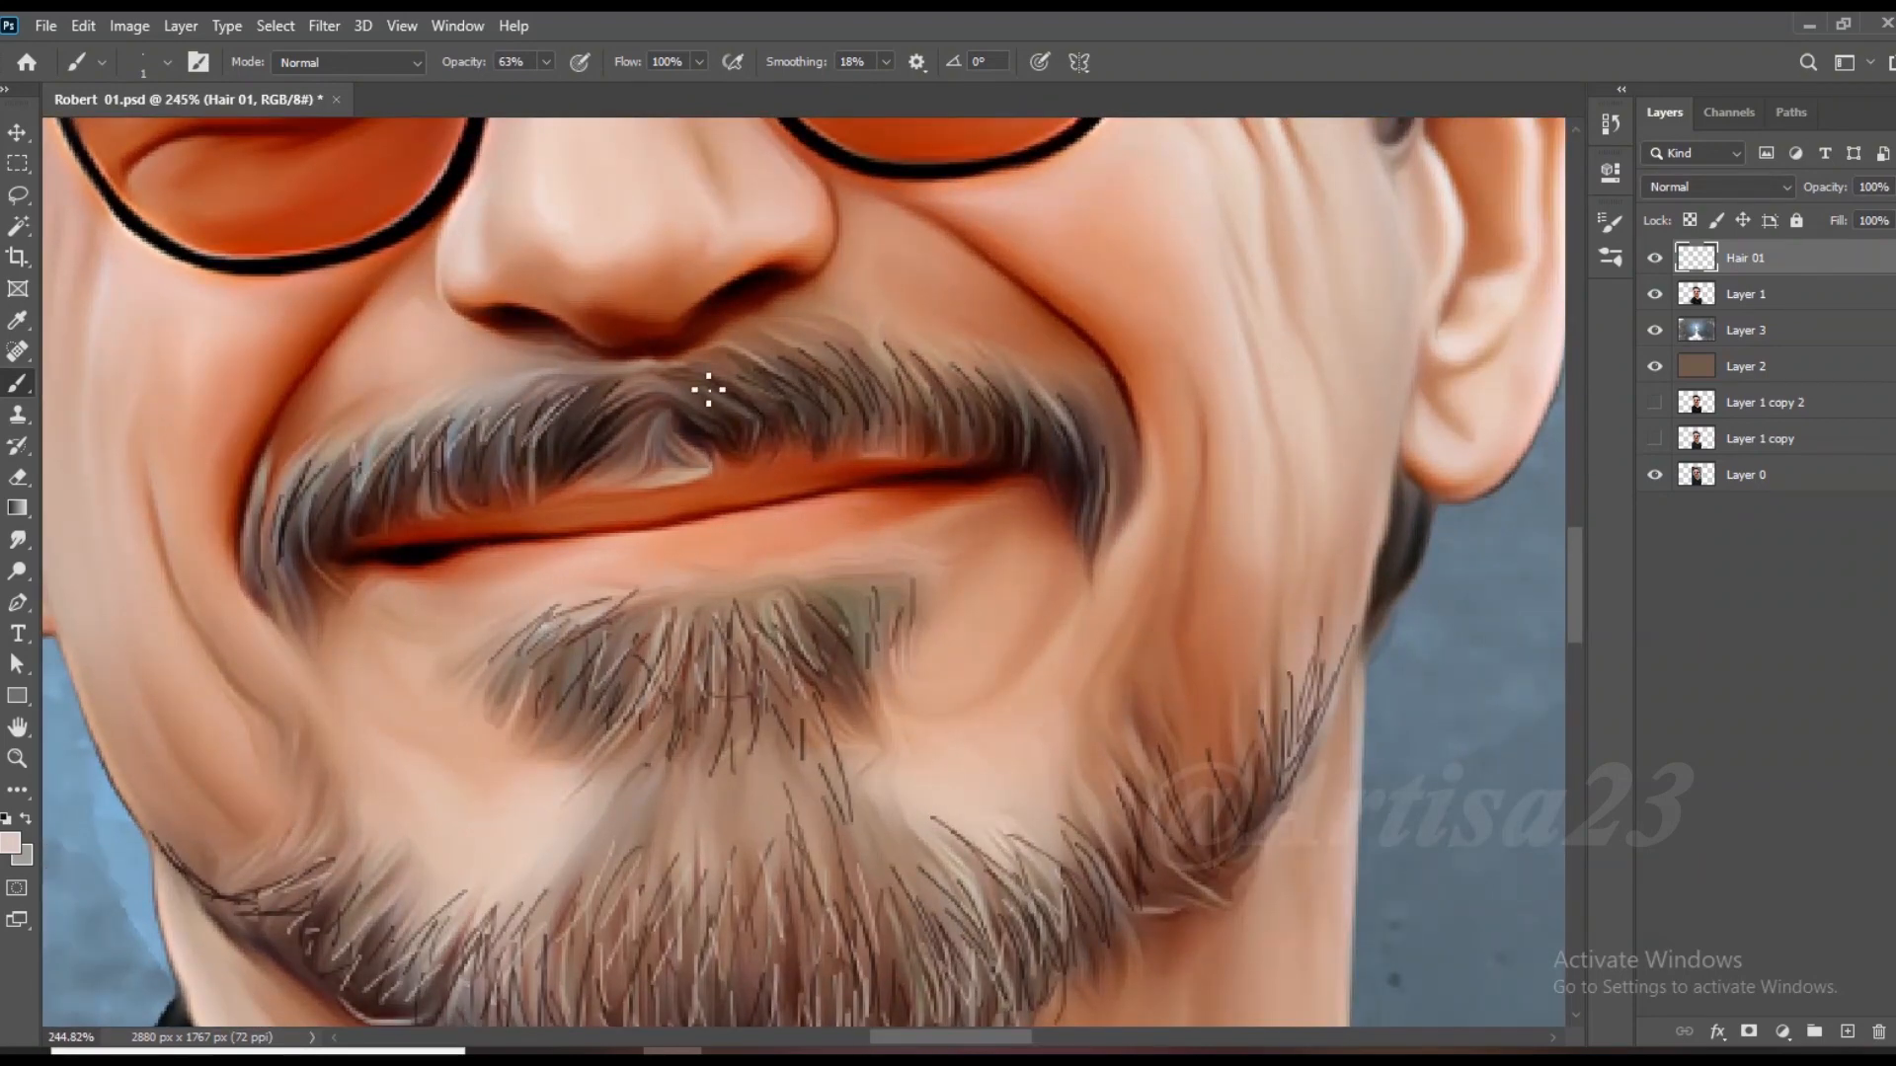
pyautogui.scroll(1, 690, 411)
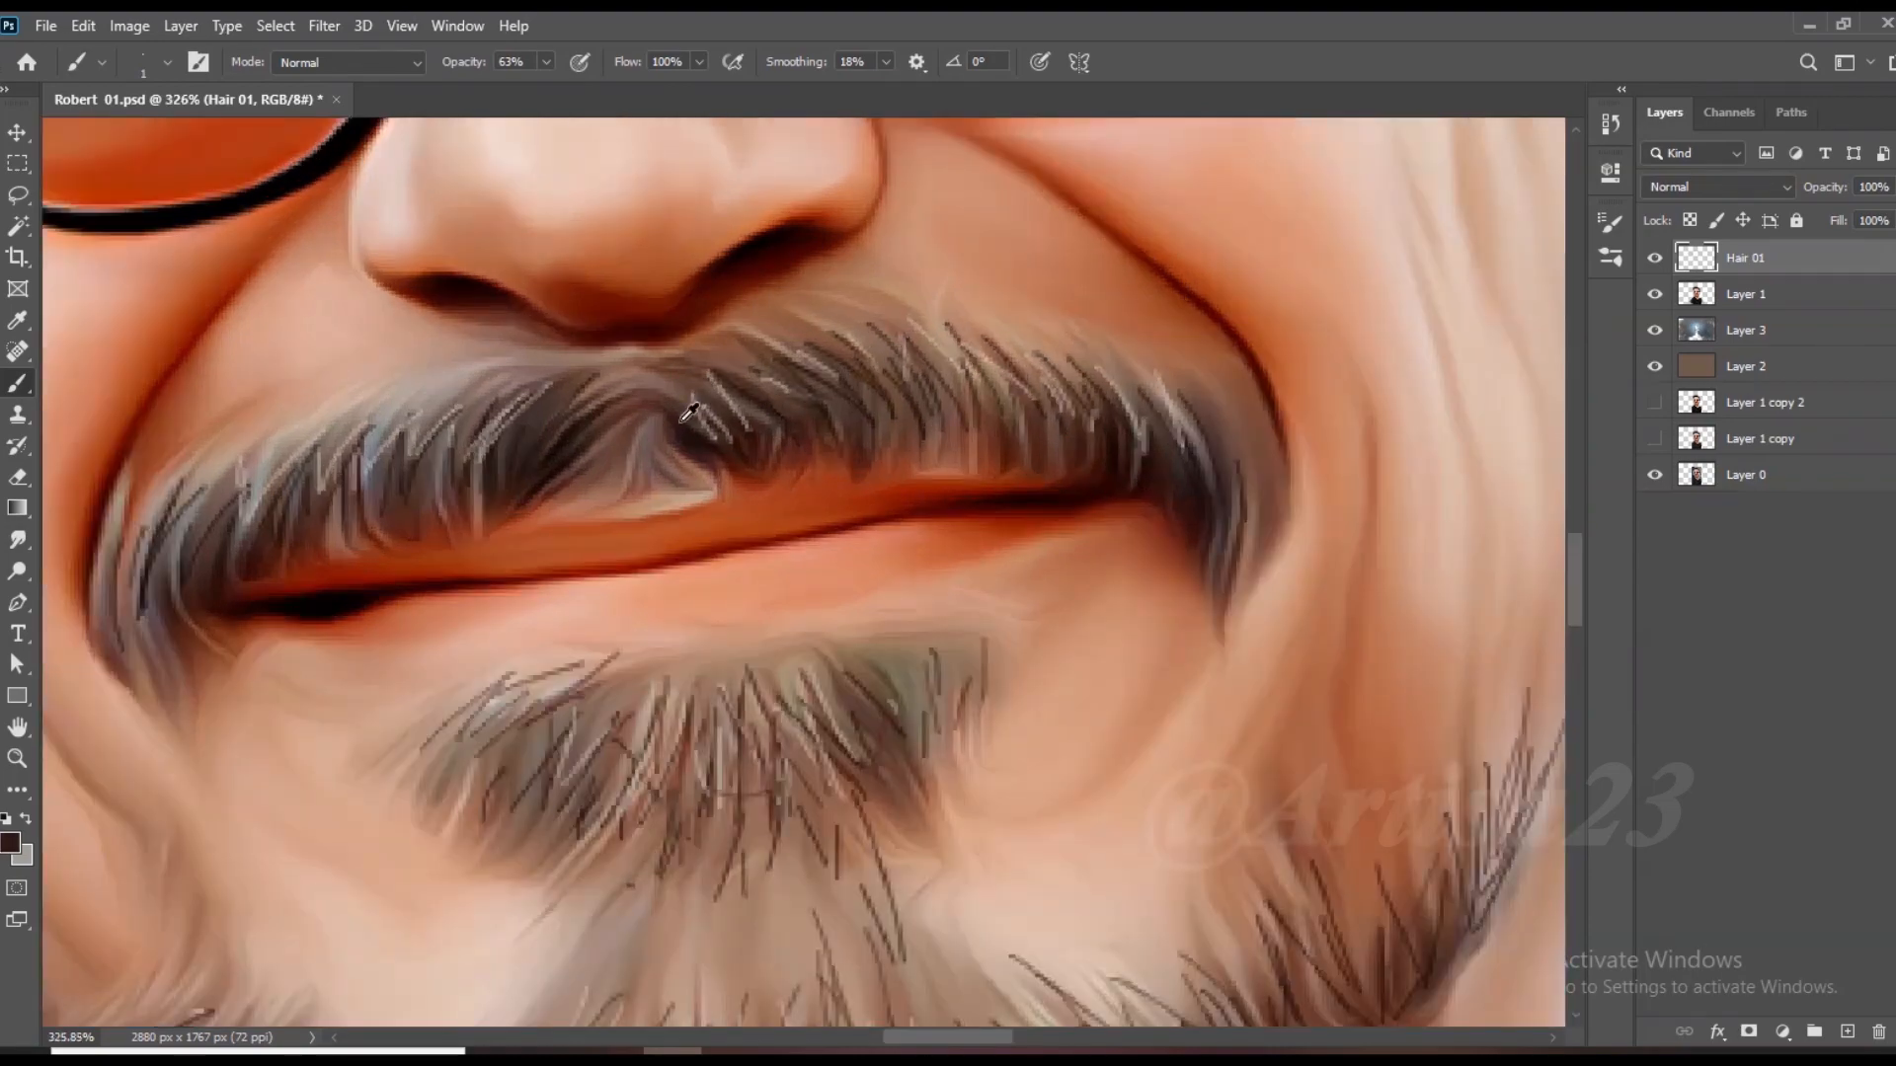
# Step: Draw dark and brown strands in the centre of the moustache below the nose
pyautogui.moveTo(648, 418); pyautogui.dragTo(565, 456)
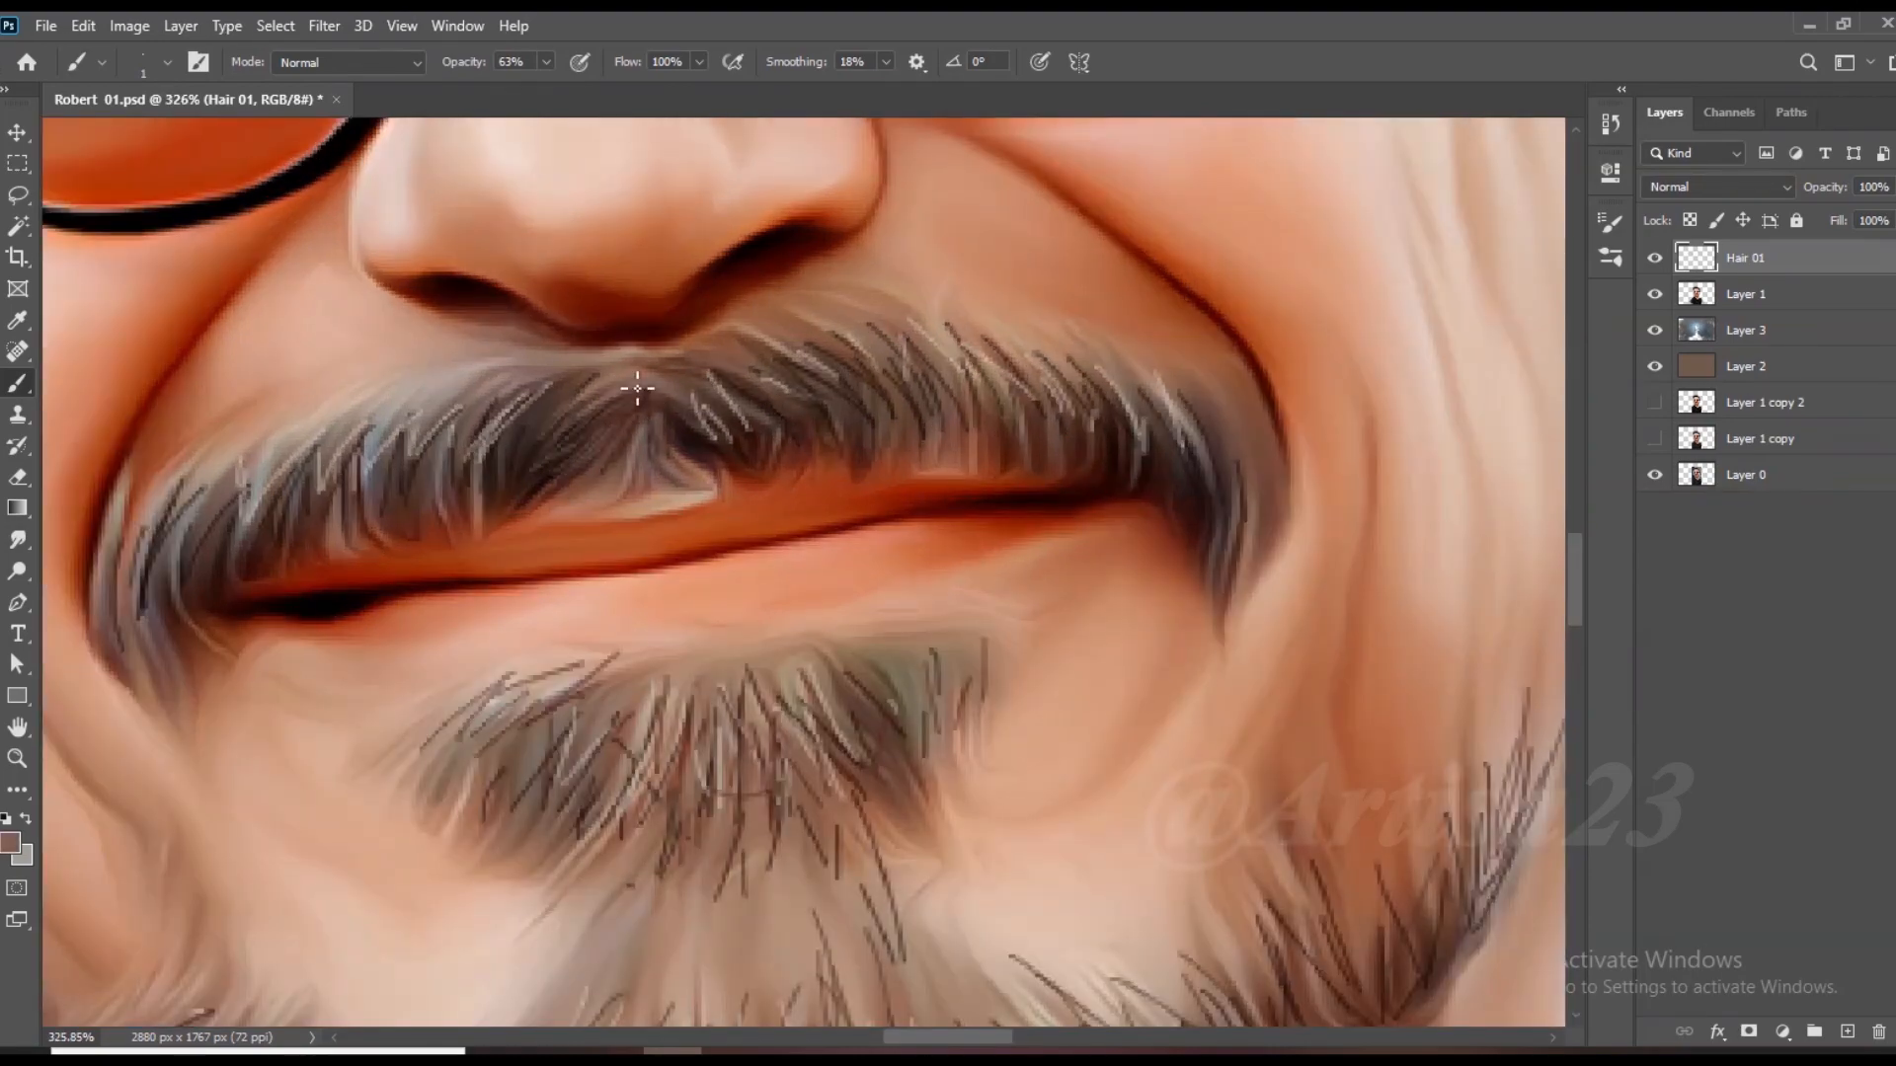
pyautogui.scroll(-3, 1151, 444)
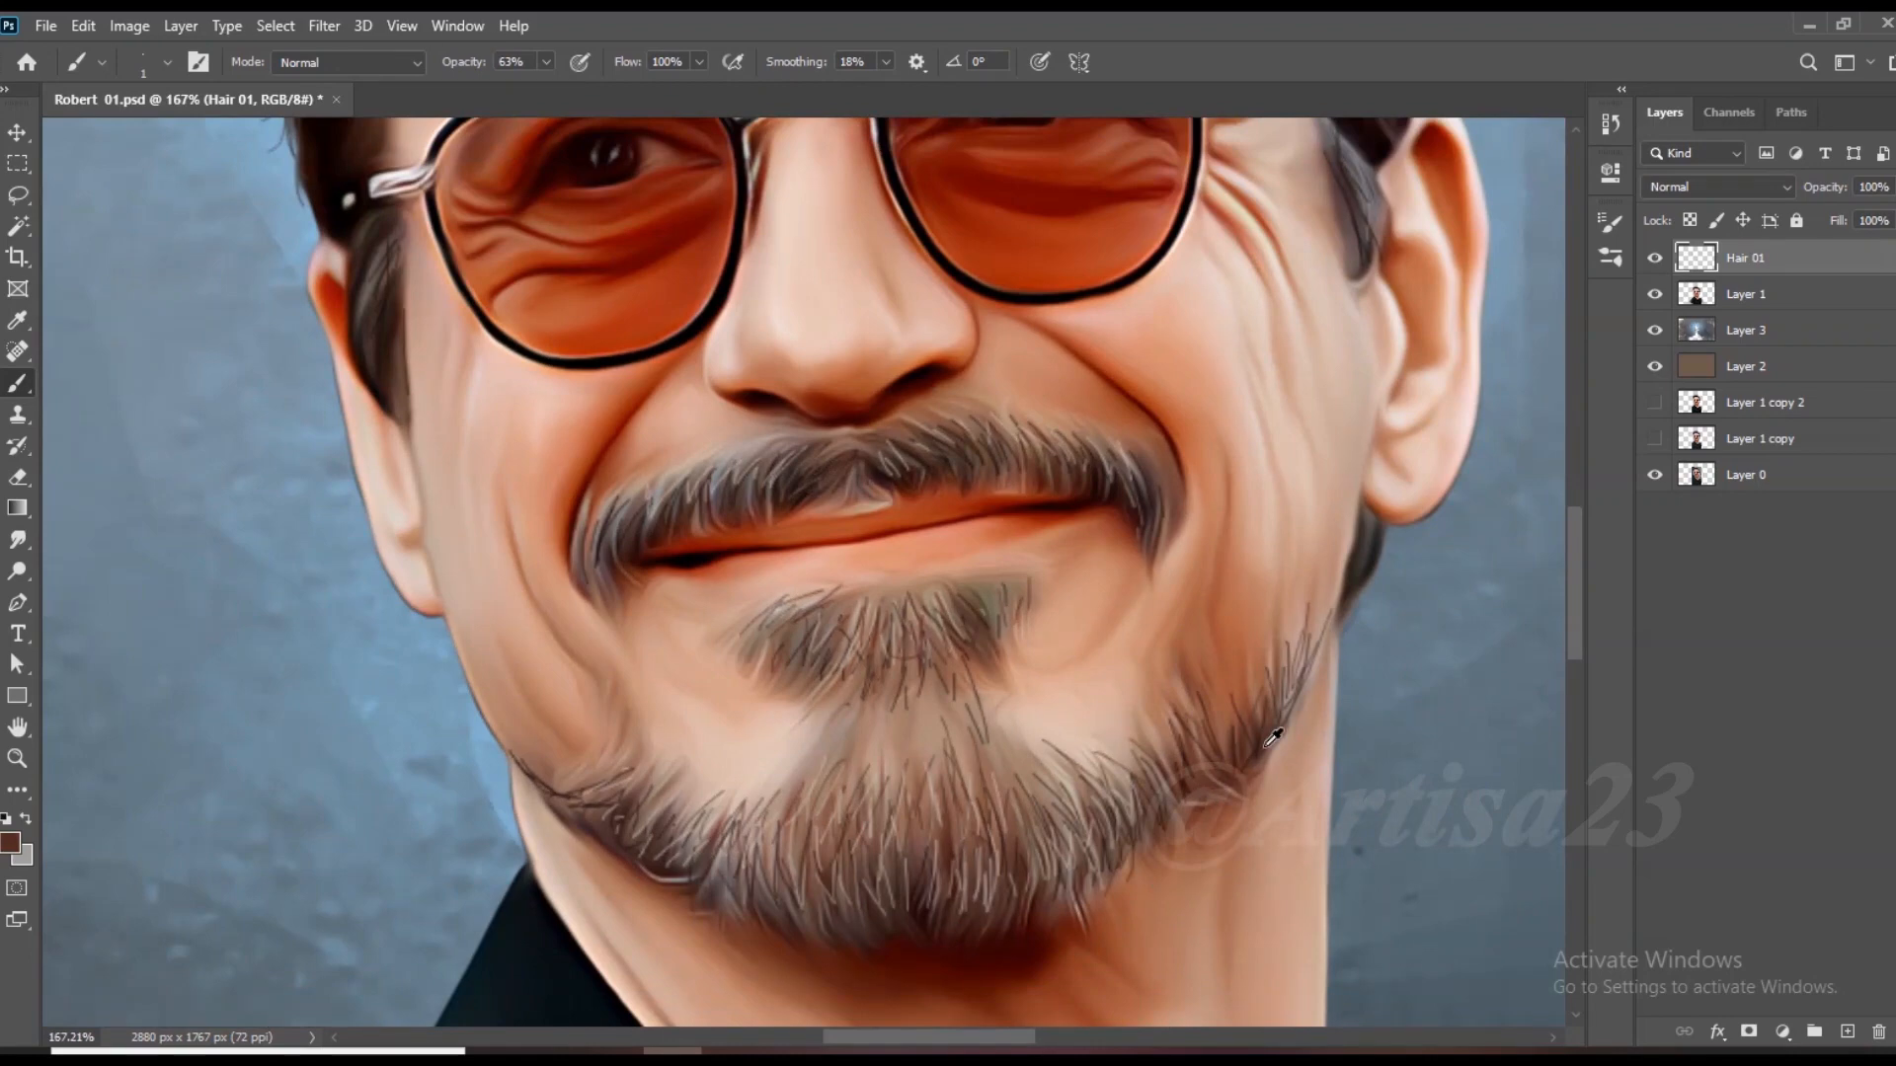
pyautogui.scroll(-5, 1174, 733)
# Step: Save the document and add a new top layer named Color 01
pyautogui.hotkey('ctrl', 's')
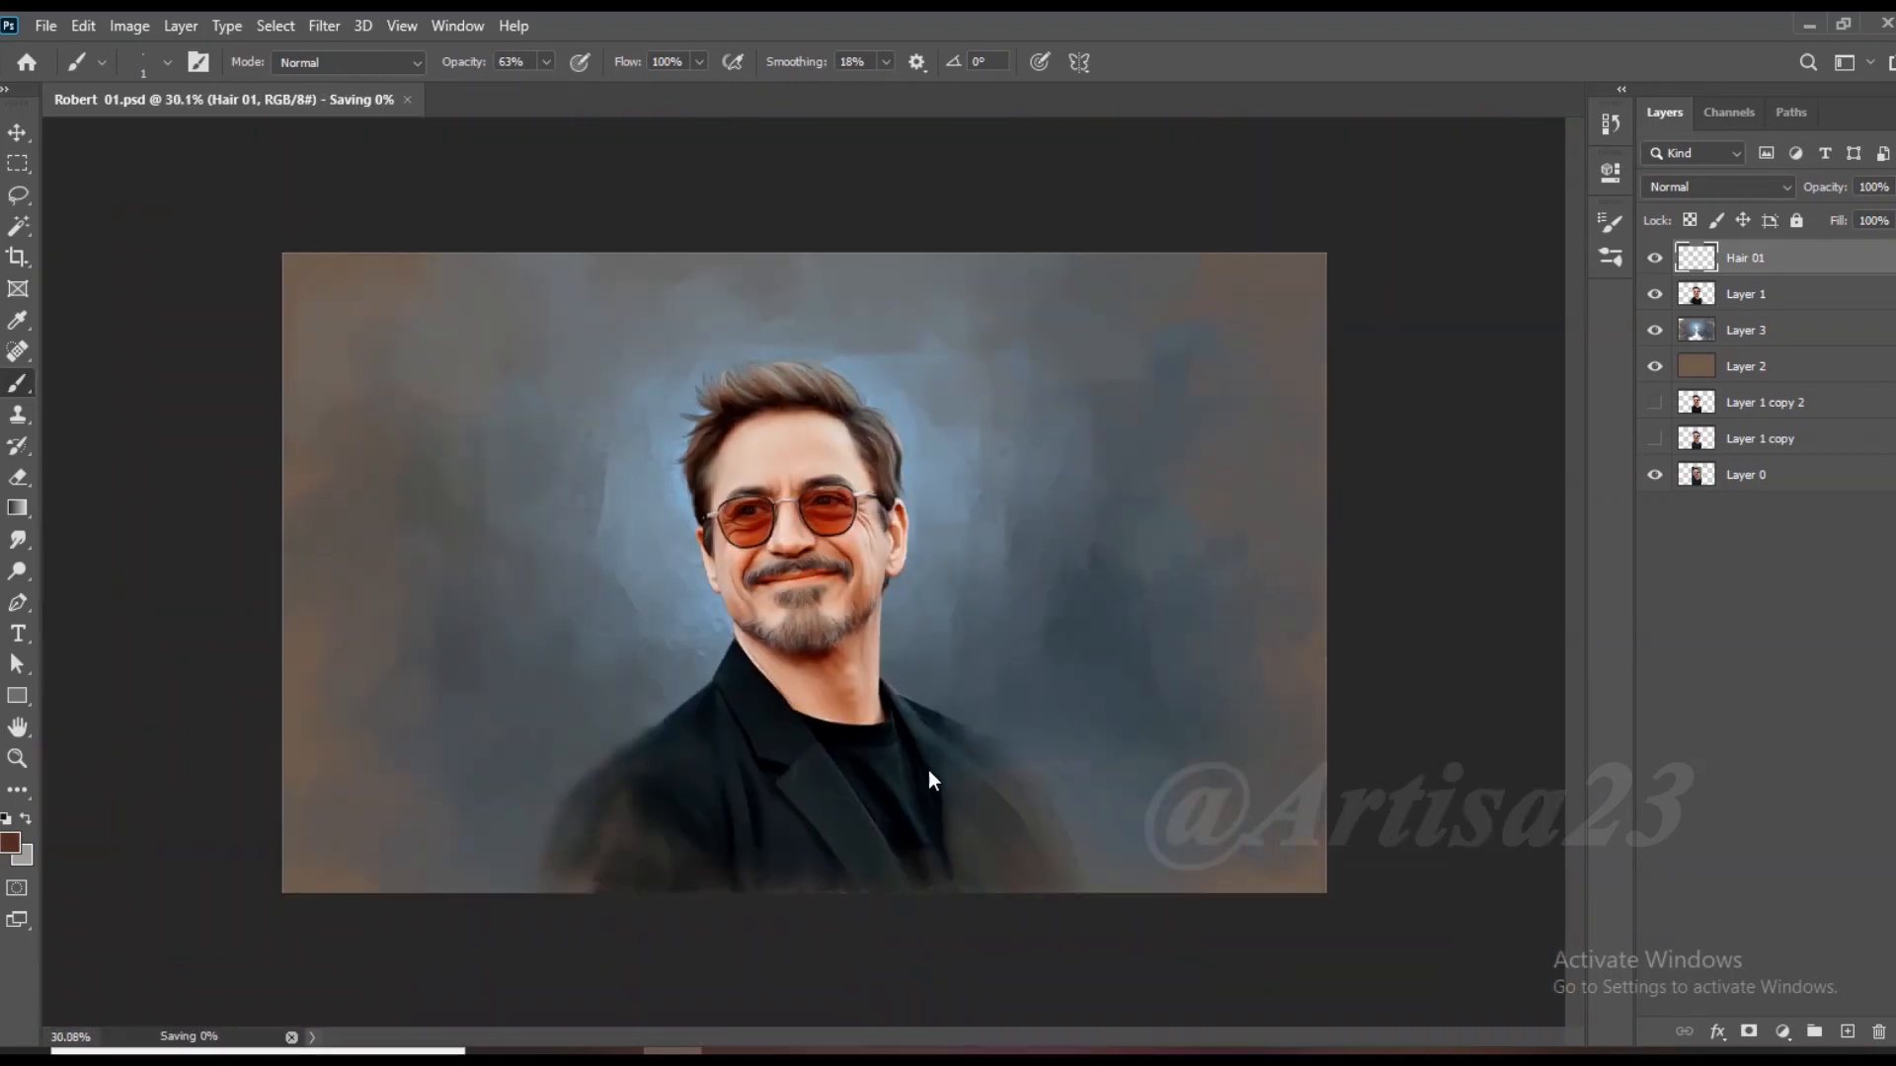
pyautogui.click(1847, 1031)
pyautogui.doubleClick(1747, 257)
pyautogui.write('Color 01')
pyautogui.press('Return')
pyautogui.press('v')
# Step: Save a copy of the document under the file name Robert 01a.psd
pyautogui.scroll(-2, 1123, 559)
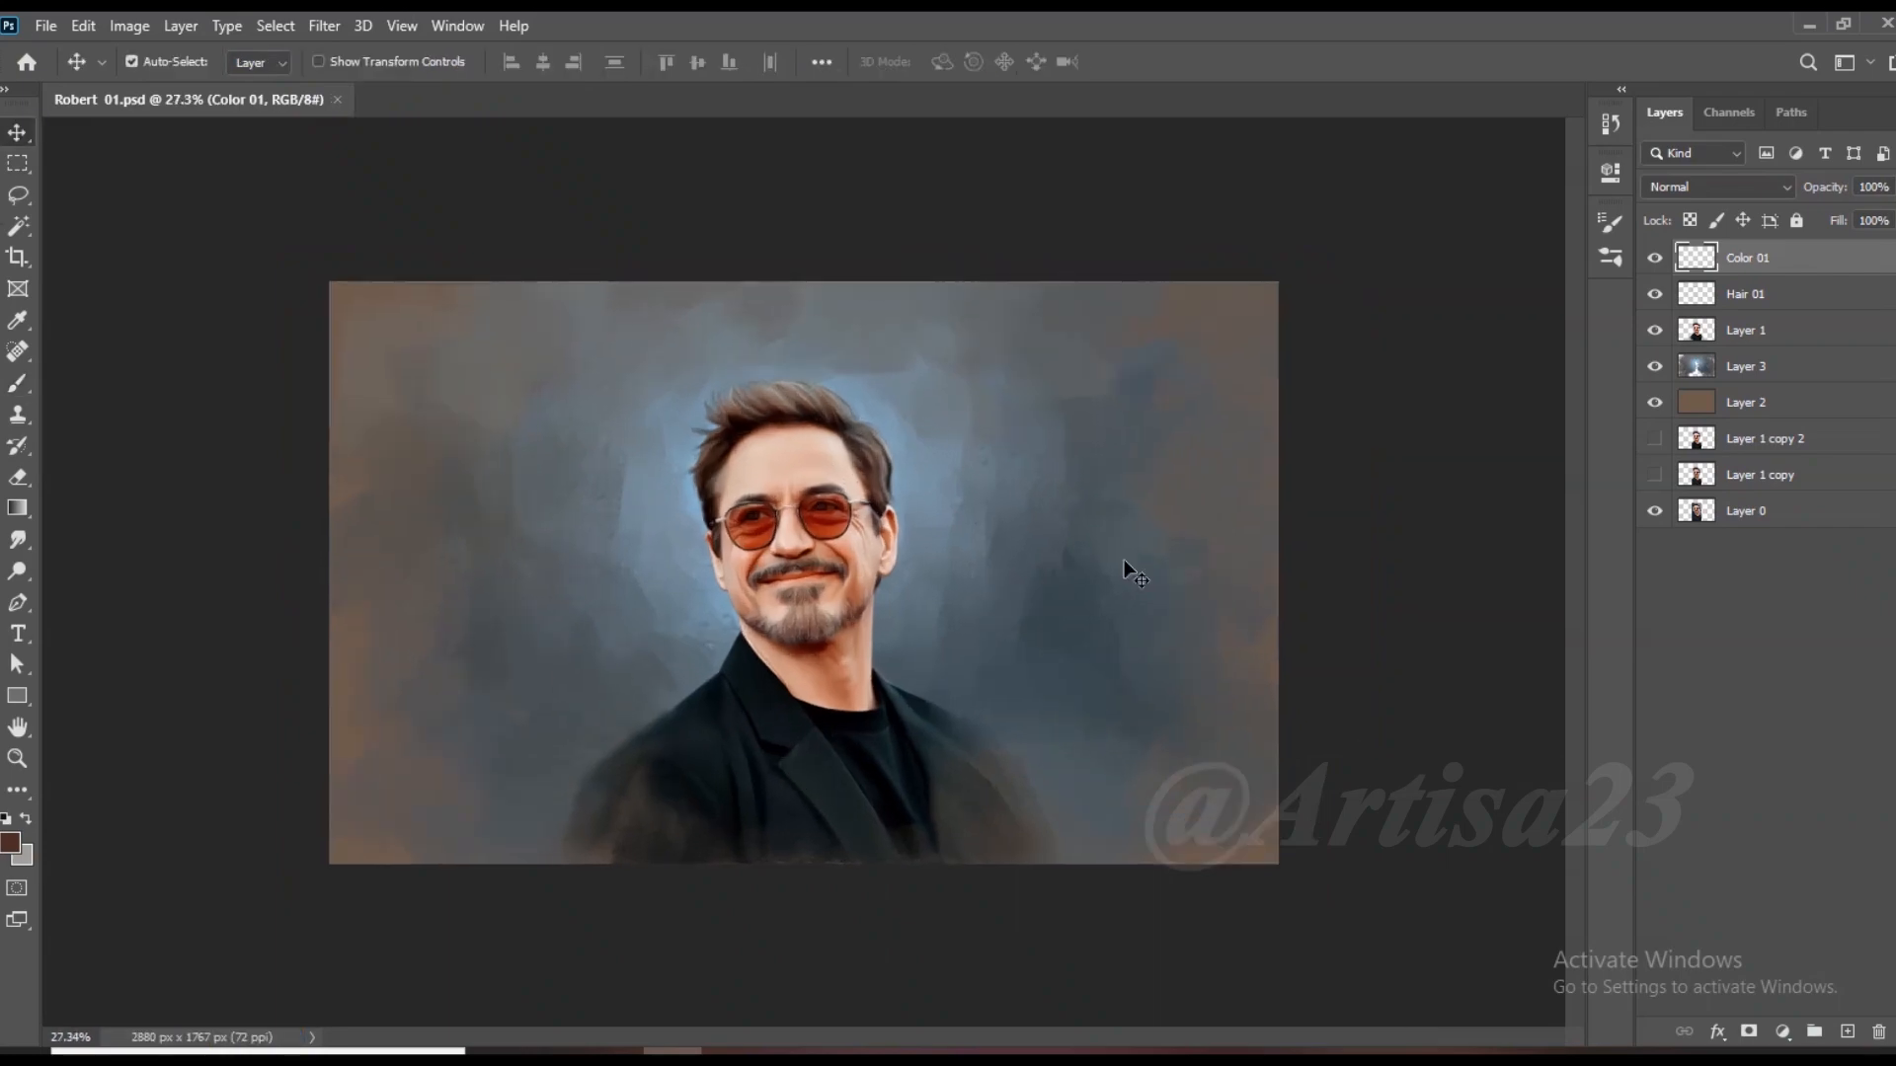
pyautogui.scroll(1, 1122, 555)
pyautogui.click(43, 30)
pyautogui.click(99, 313)
pyautogui.click(238, 456)
pyautogui.write('a')
pyautogui.click(755, 727)
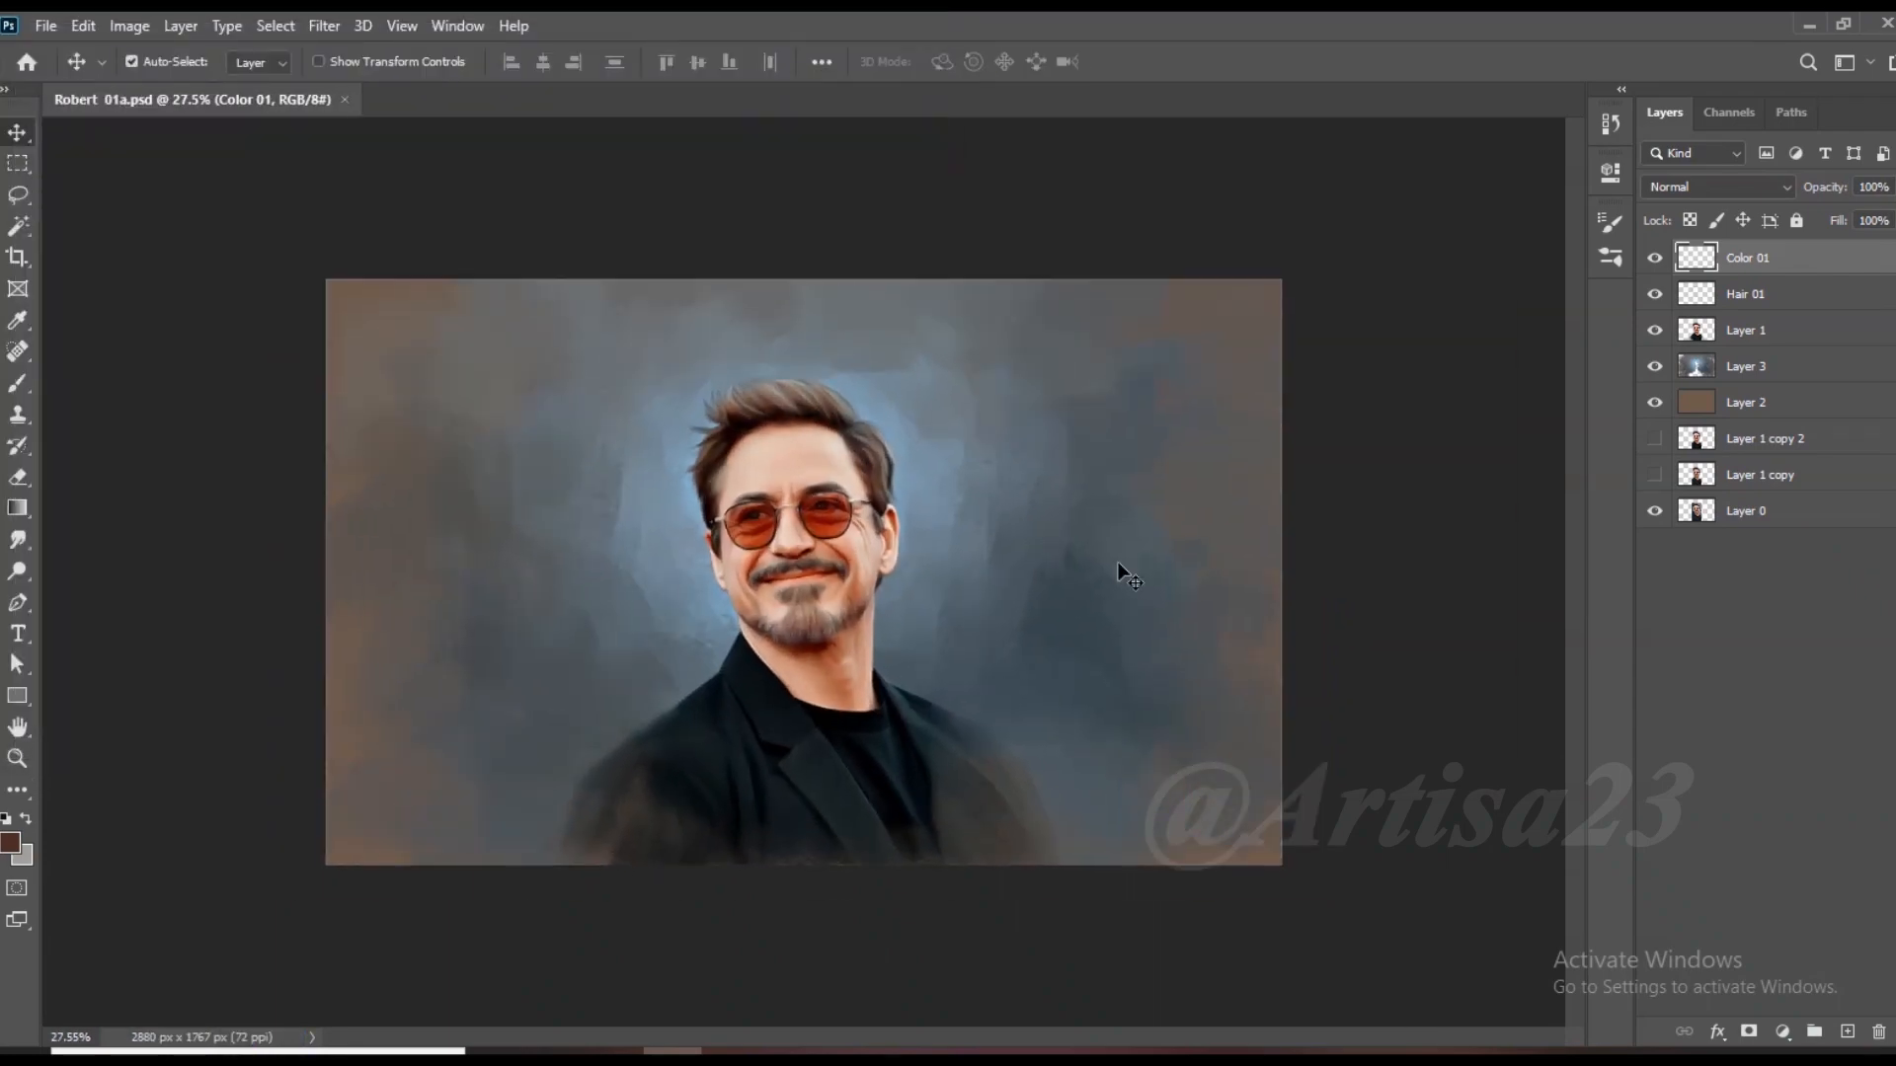
# Step: Load the outline of Layer 1 as a selection and set the brush foreground colour to a deep dark red
pyautogui.keyDown('ctrl'); pyautogui.click(1702, 346); pyautogui.keyUp('ctrl')
pyautogui.click(17, 383)
pyautogui.click(9, 842)
pyautogui.moveTo(1533, 424); pyautogui.dragTo(1528, 345)
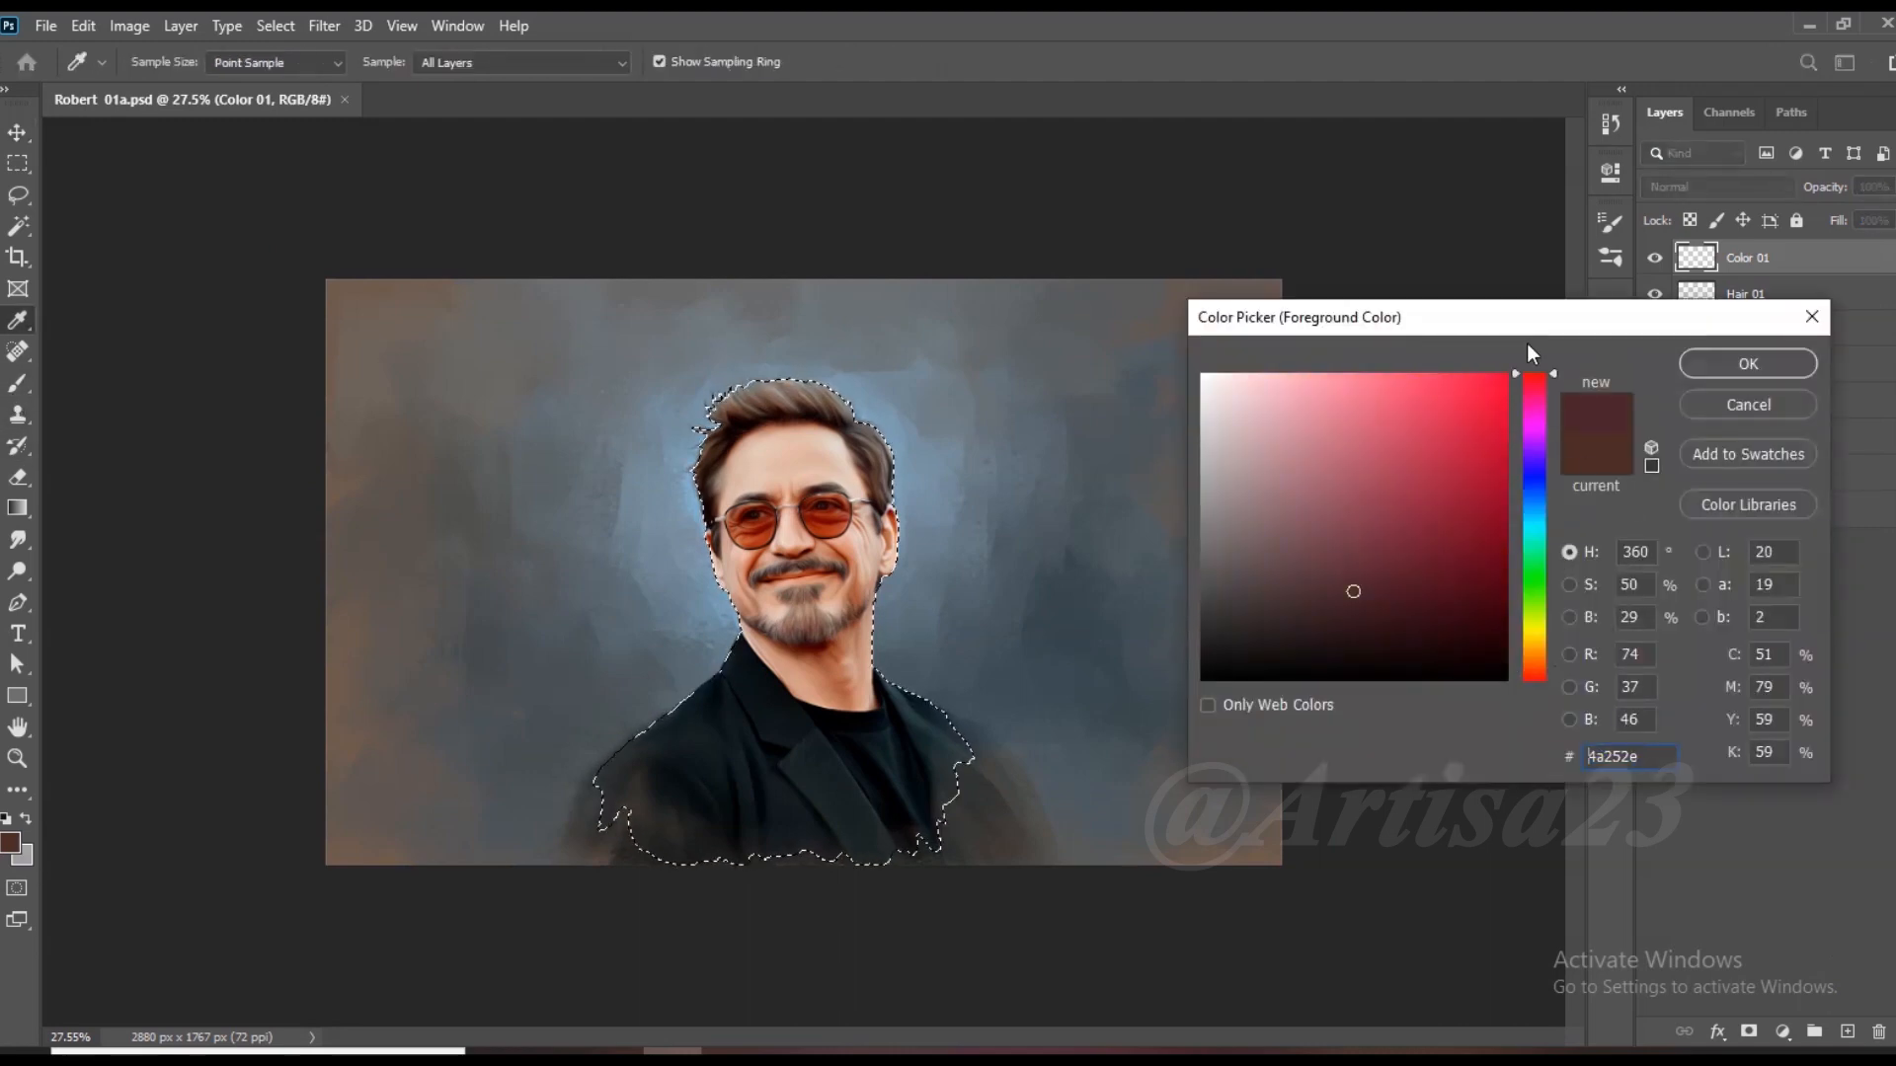
pyautogui.moveTo(1493, 494); pyautogui.dragTo(1510, 562)
pyautogui.click(1748, 364)
# Step: Set the Color 01 layer's blend mode to Color and the brush opacity to 16%
pyautogui.click(1718, 186)
pyautogui.click(1698, 748)
pyautogui.moveTo(546, 62); pyautogui.dragTo(488, 88)
pyautogui.scroll(3, 834, 579)
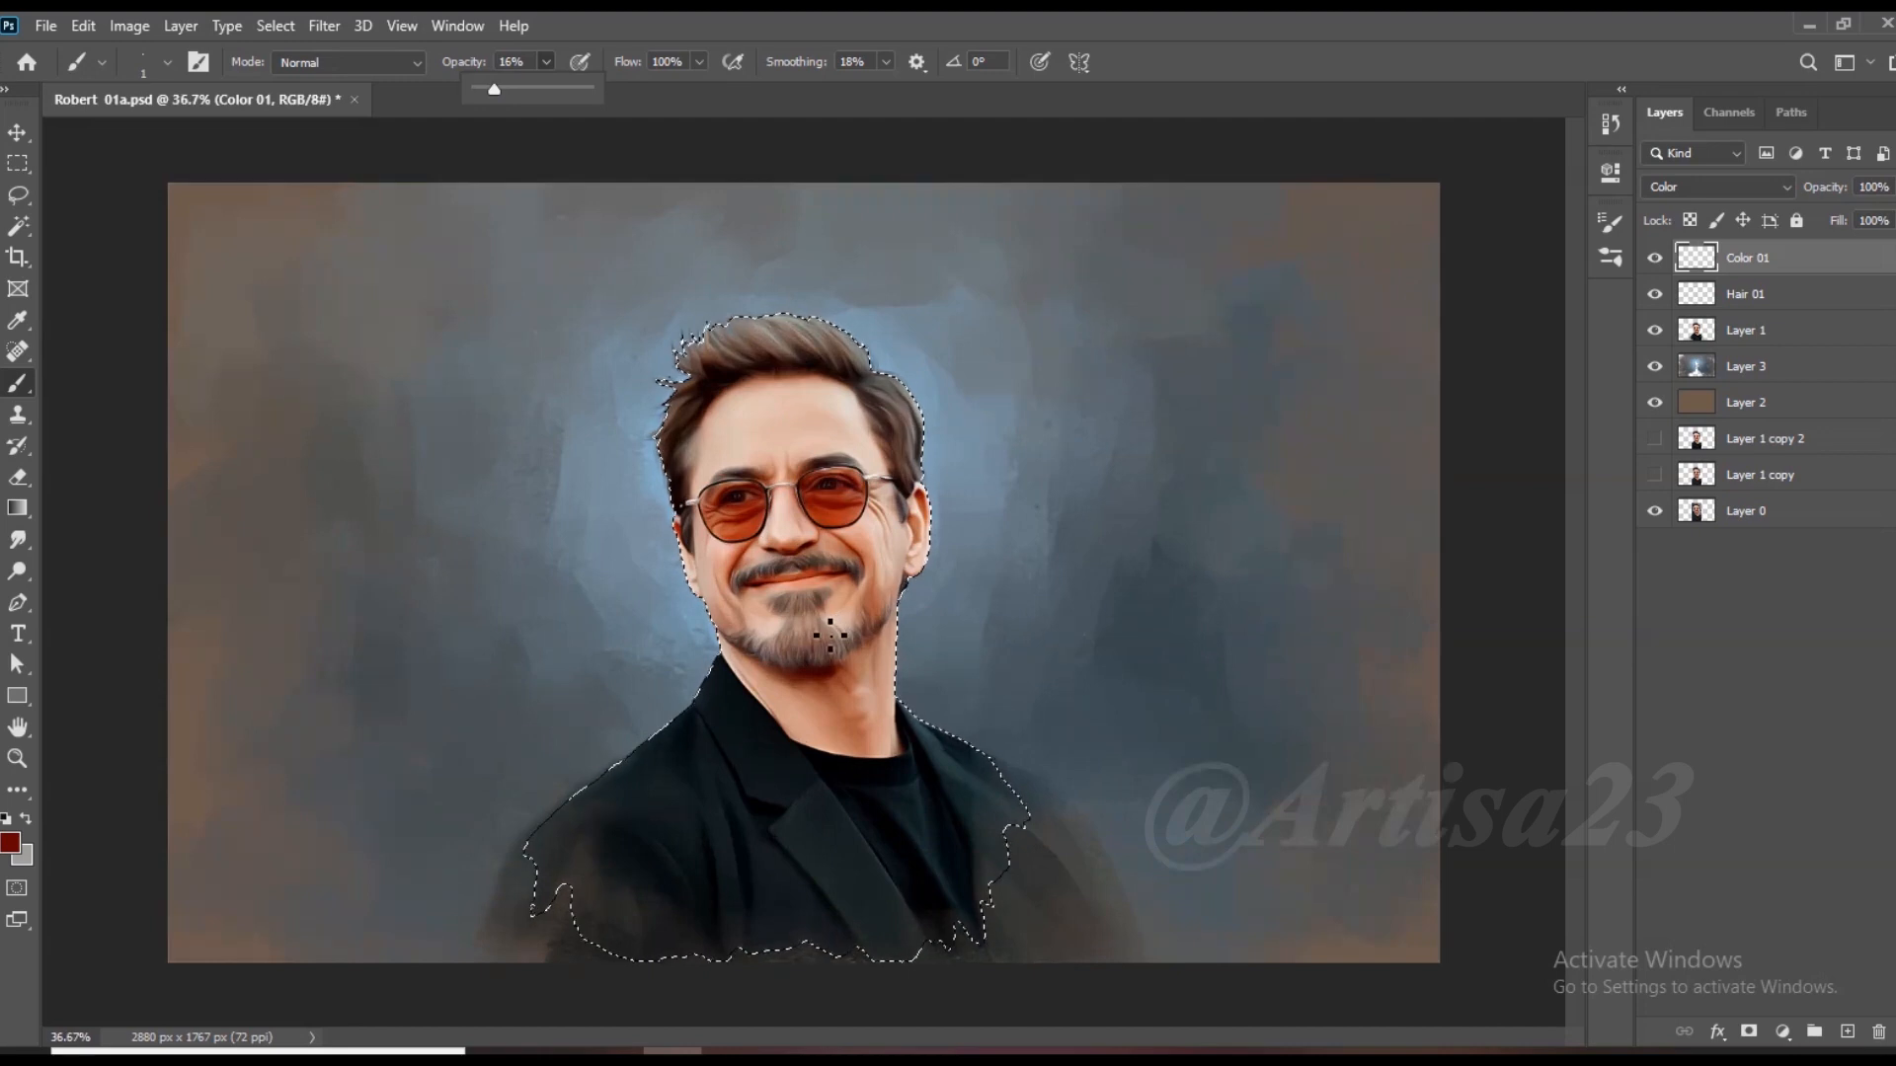
# Step: Switch to a soft round brush and size it to roughly 100 px for tinting the face
pyautogui.press(']')
pyautogui.press(']')
pyautogui.press(']')
pyautogui.press(']')
pyautogui.press(']')
pyautogui.press(']')
pyautogui.press(']')
pyautogui.press(']')
pyautogui.press(']')
pyautogui.press(']')
pyautogui.press(']')
pyautogui.press(']')
pyautogui.press(']')
pyautogui.press(']')
pyautogui.press(']')
pyautogui.press(']')
pyautogui.press(']')
pyautogui.press(']')
pyautogui.press(']')
pyautogui.click(1610, 222)
pyautogui.click(1346, 260)
pyautogui.click(1610, 222)
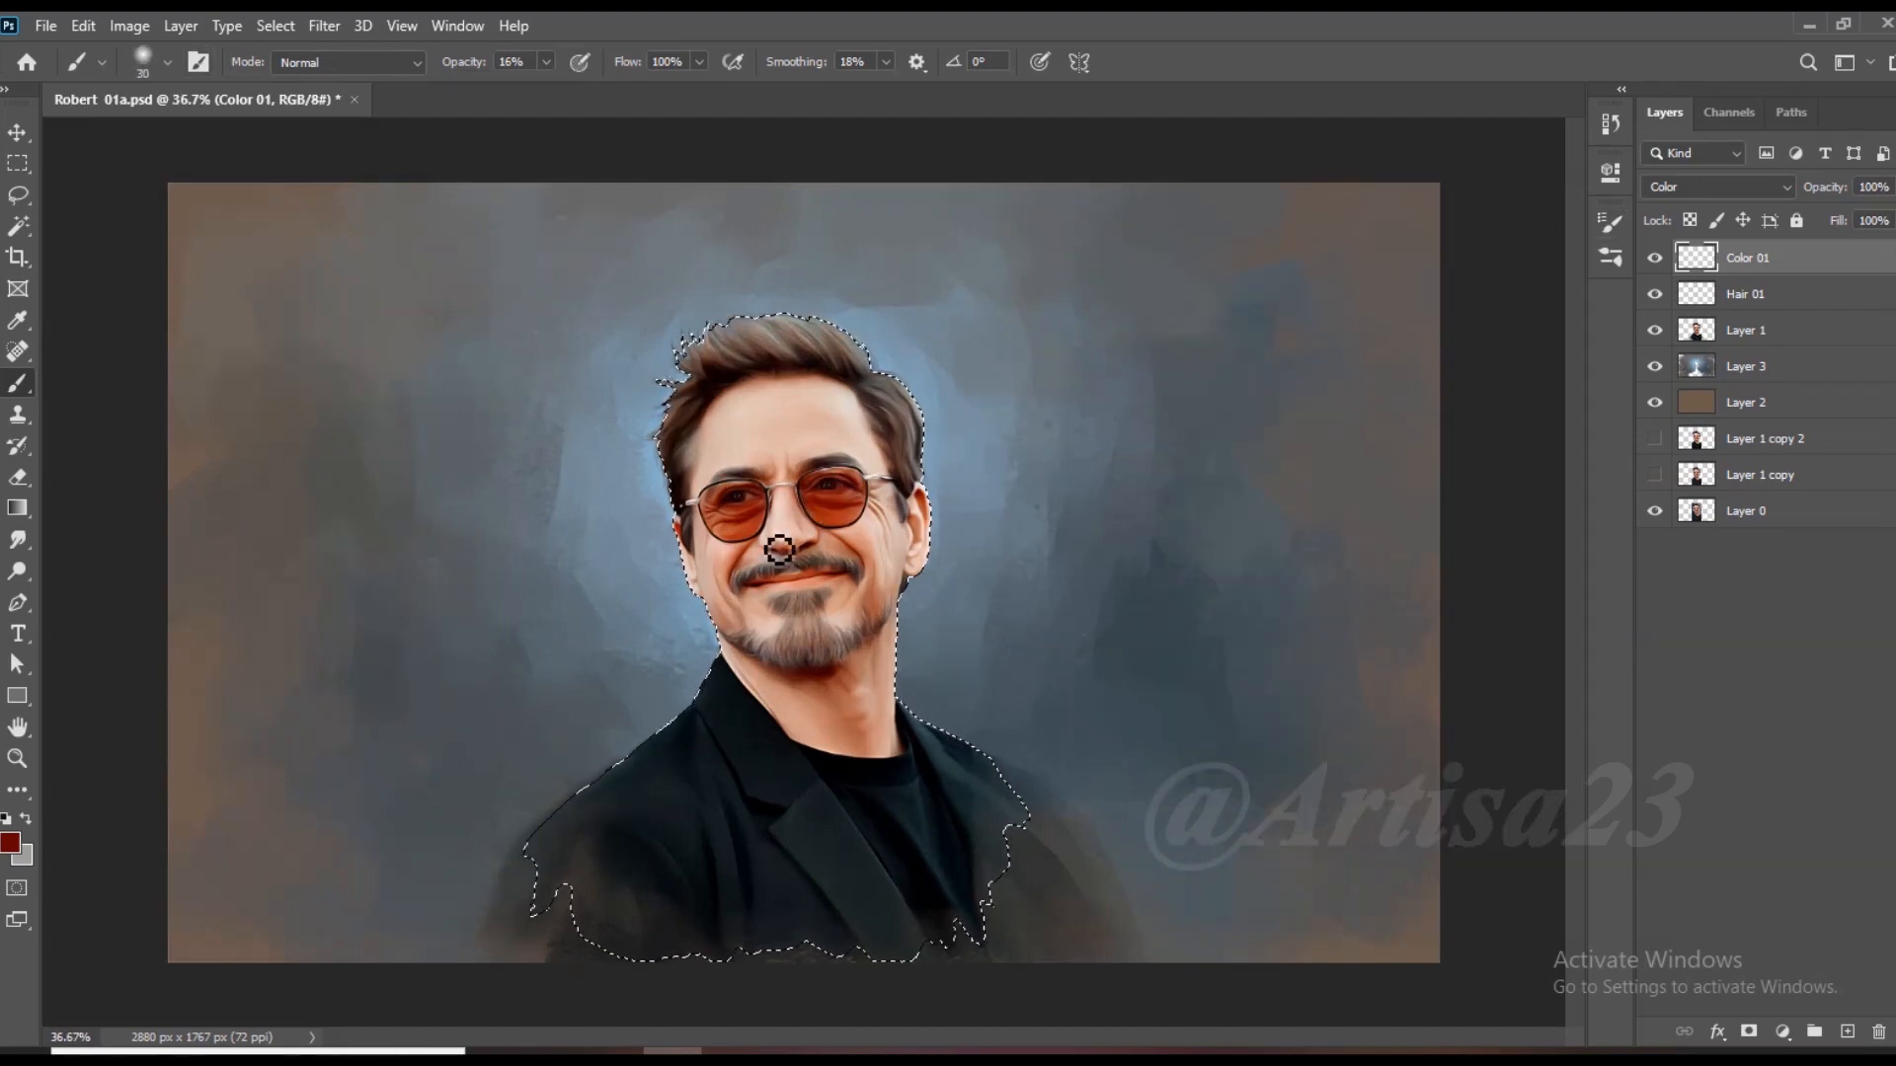
pyautogui.press(']')
pyautogui.press(']')
pyautogui.press(']')
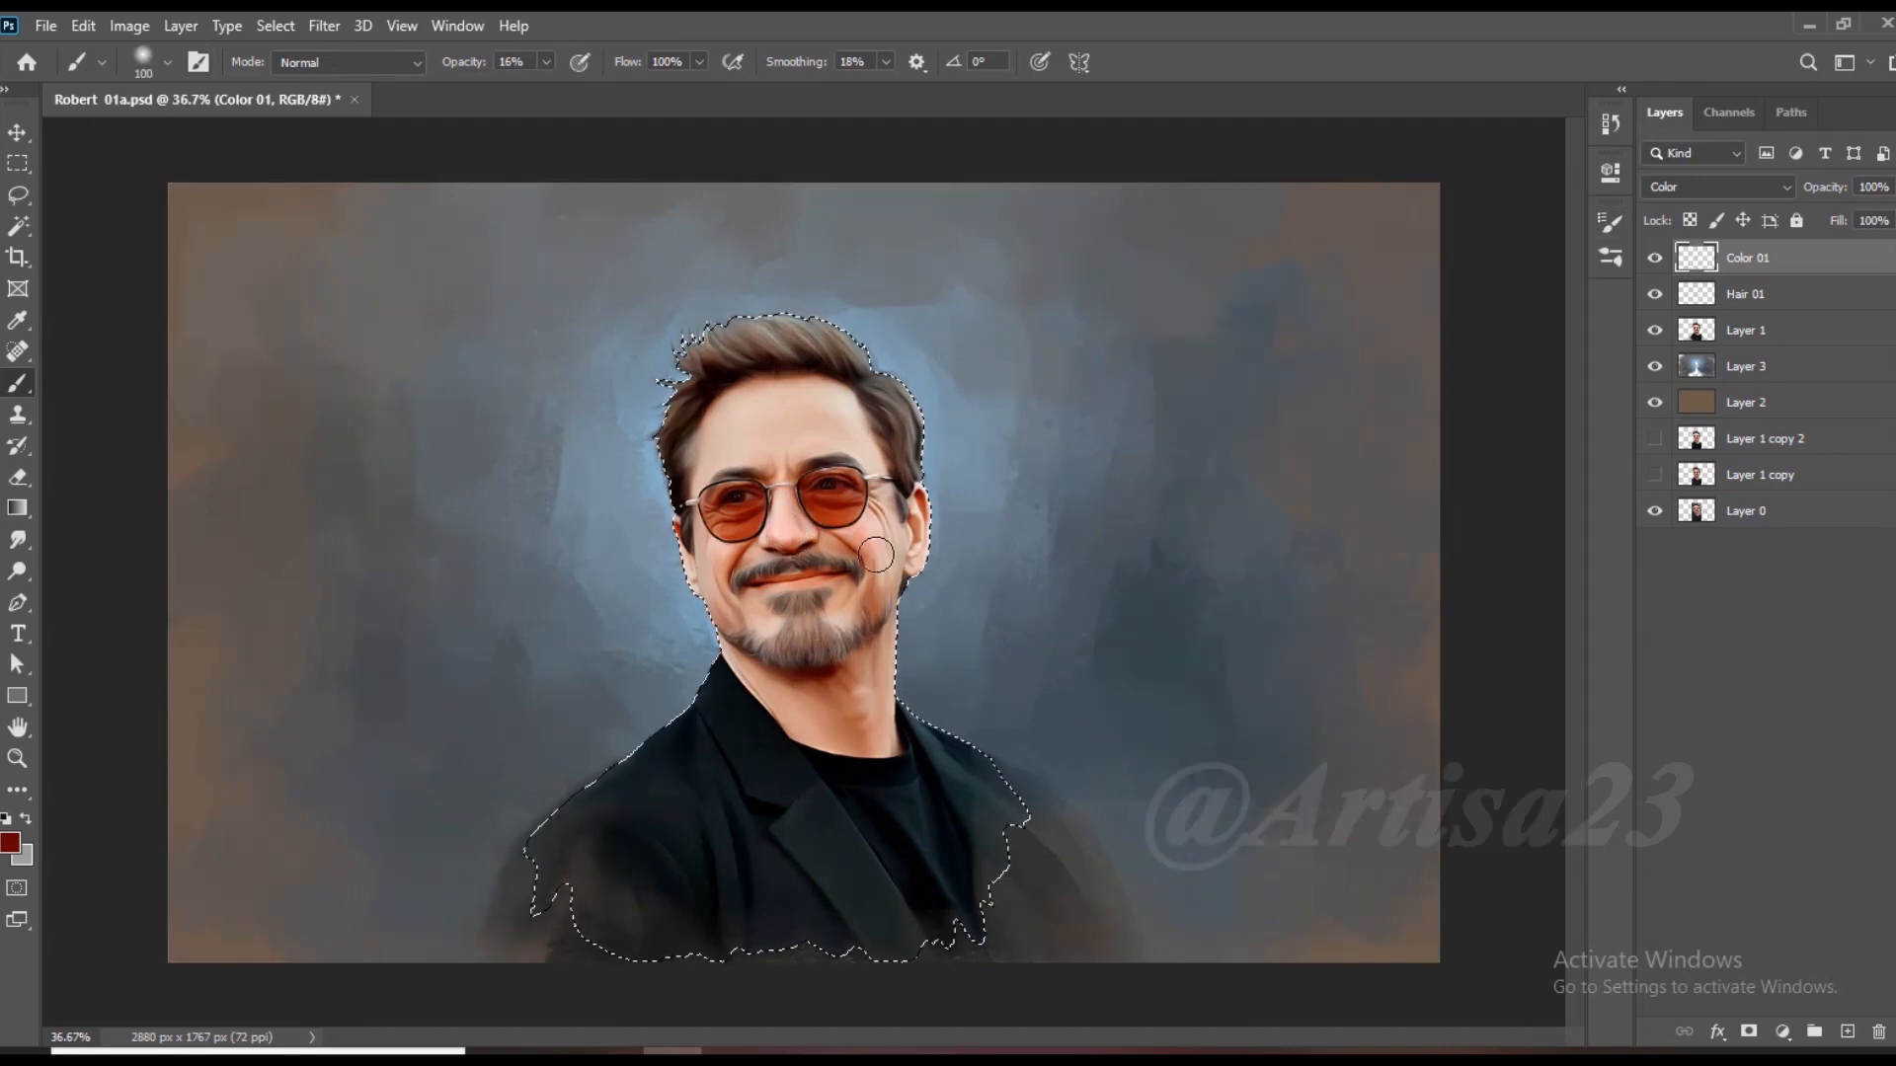
pyautogui.press('[')
pyautogui.press('[')
pyautogui.press('[')
pyautogui.press(']')
# Step: Apply a Color Balance adjustment to the tint with midtone levels +77, 0 and -46
pyautogui.click(130, 25)
pyautogui.moveTo(169, 80)
pyautogui.click(542, 233)
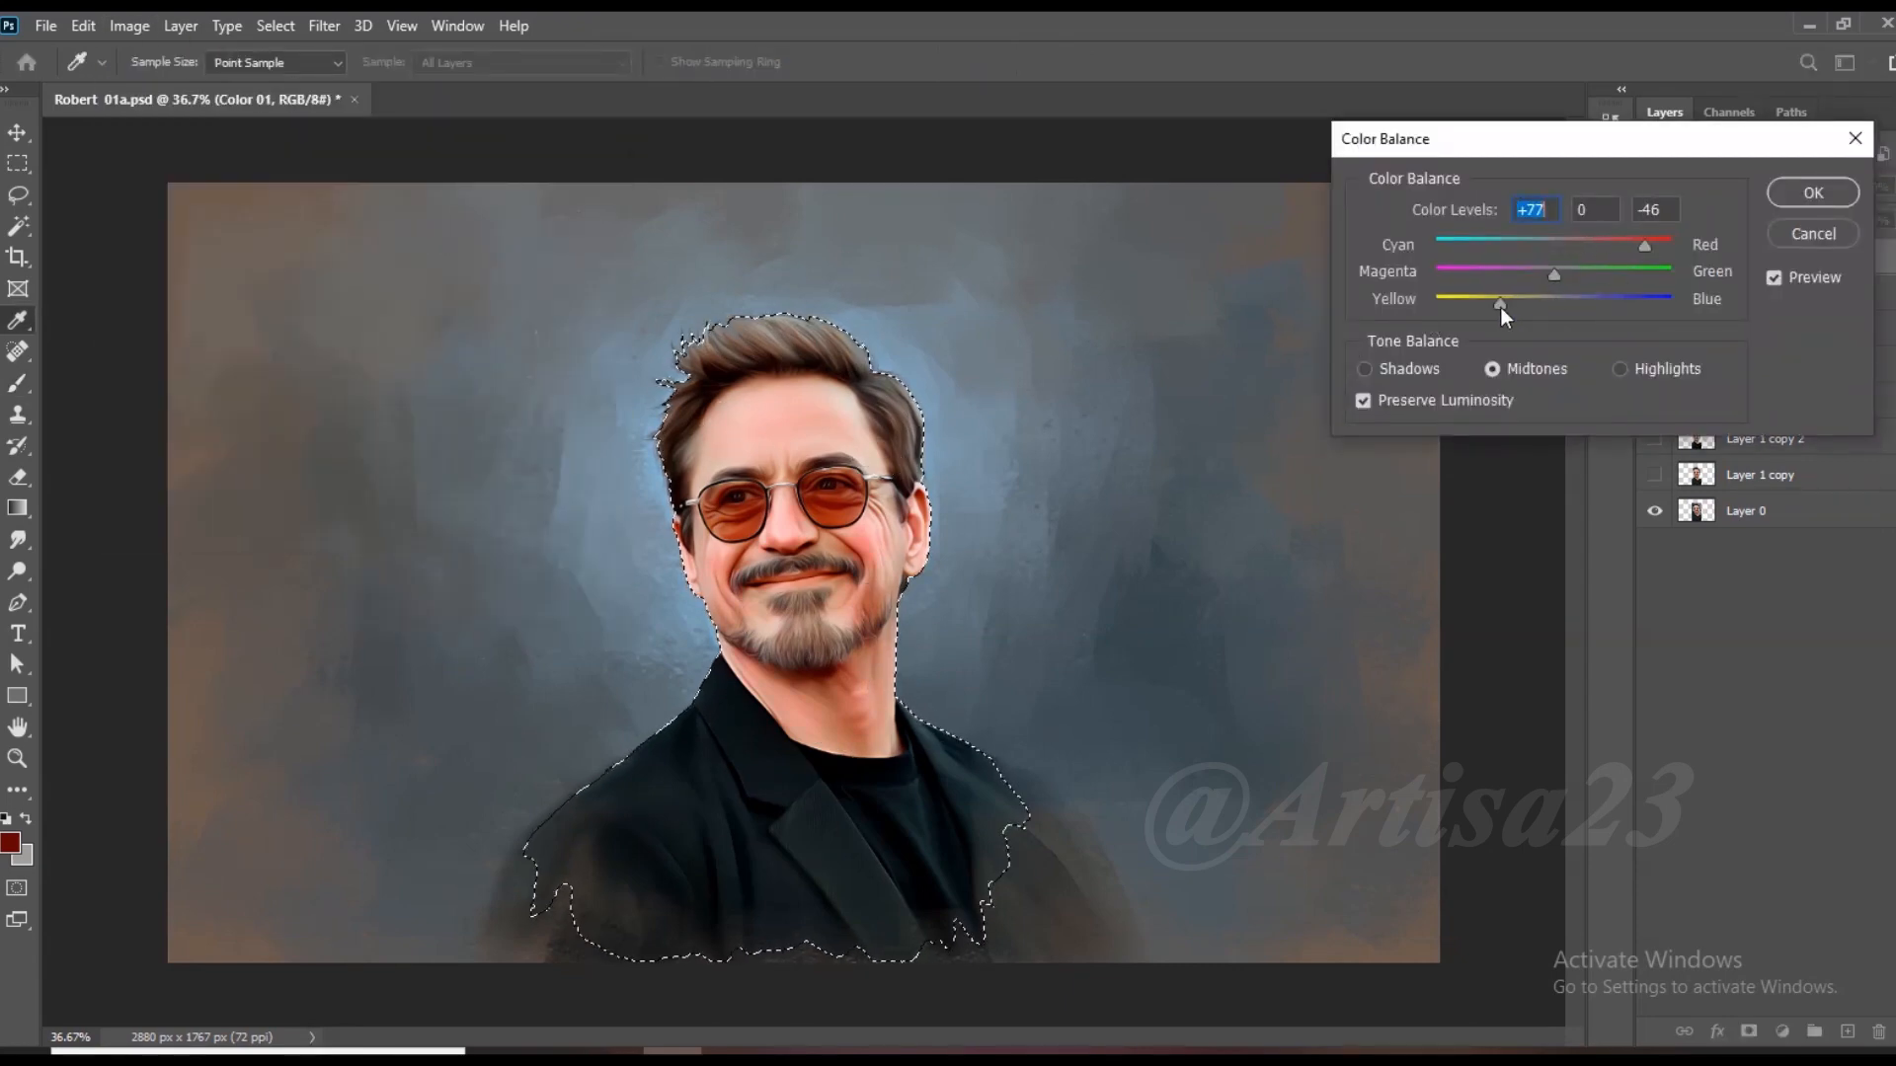
pyautogui.press('Return')
# Step: Apply a second Color Balance adjustment to the tint, shifting its midtones toward red and yellow
pyautogui.click(130, 26)
pyautogui.moveTo(169, 80)
pyautogui.click(542, 235)
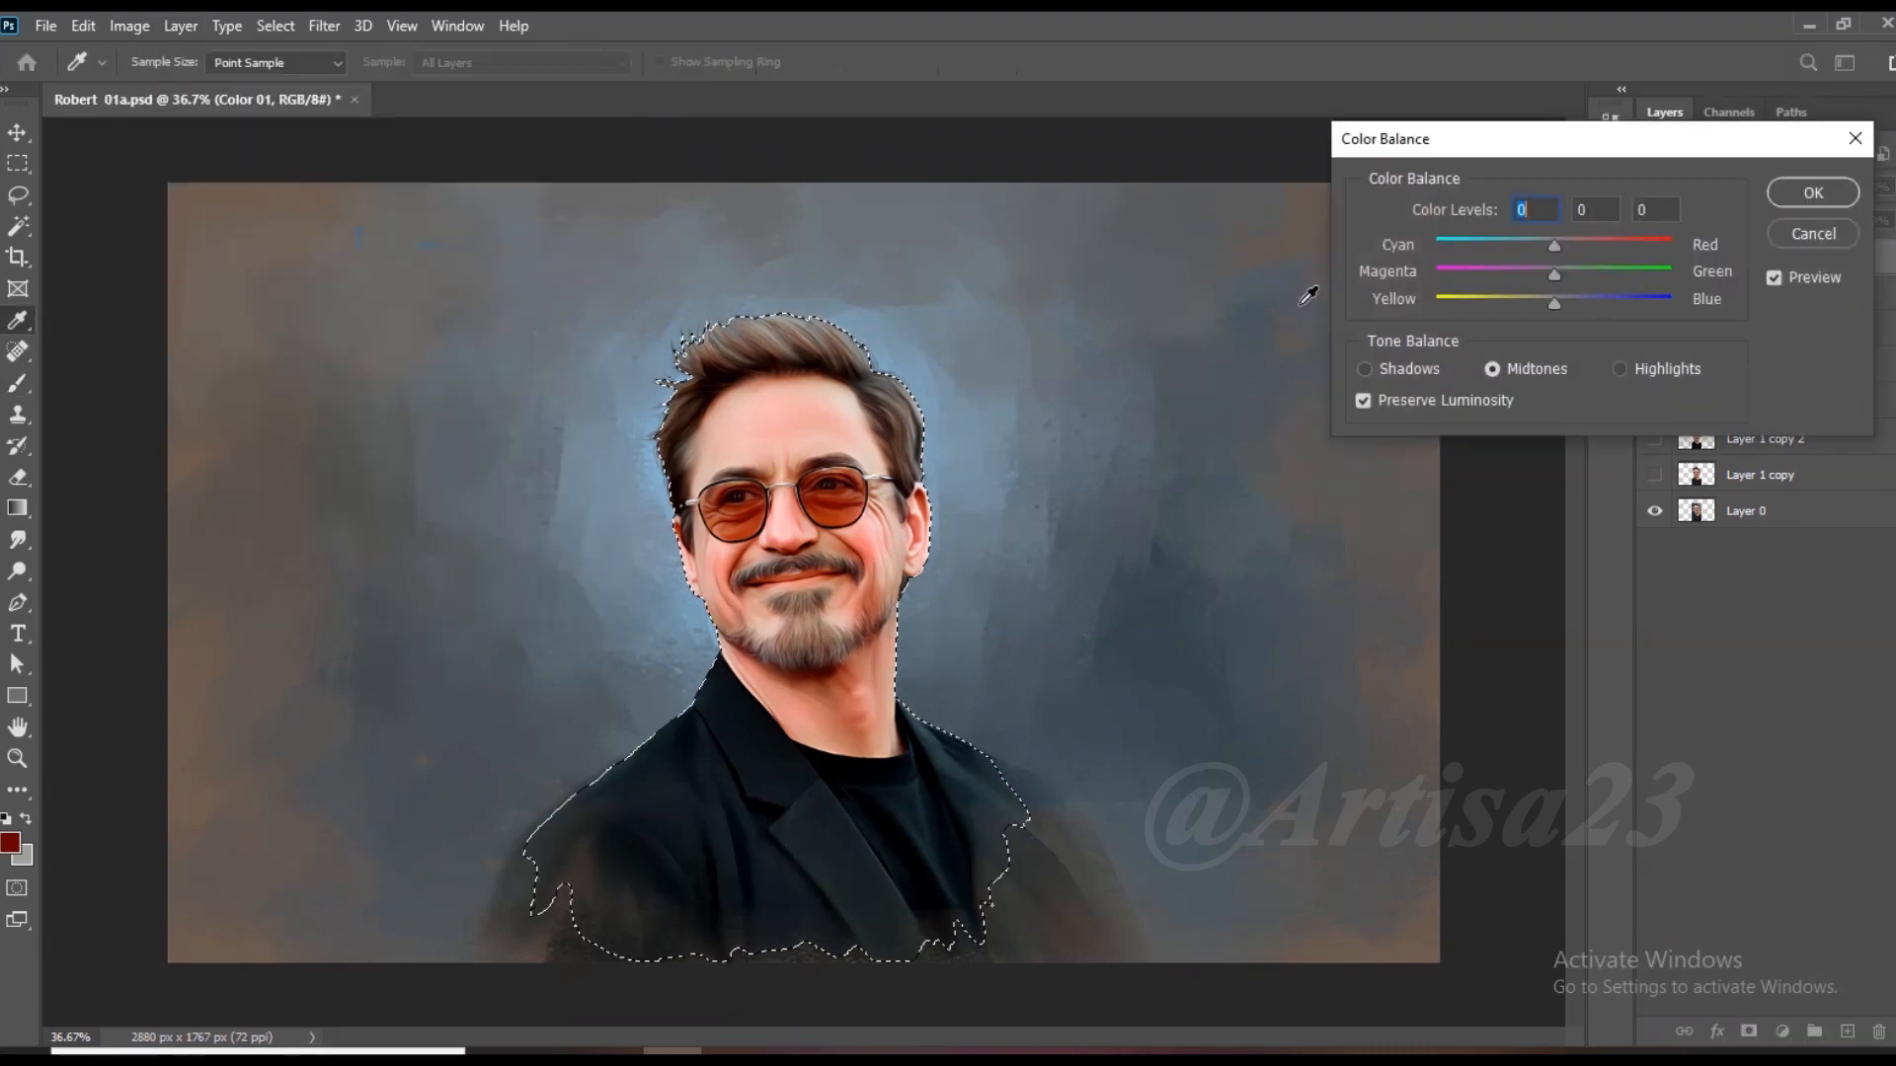
pyautogui.moveTo(1465, 310); pyautogui.dragTo(1468, 307)
pyautogui.moveTo(1649, 244)
pyautogui.mouseDown()
pyautogui.moveTo(1552, 251)
pyautogui.moveTo(1609, 243)
pyautogui.mouseUp()
pyautogui.moveTo(1465, 305); pyautogui.dragTo(1524, 304)
pyautogui.click(1812, 193)
# Step: Smudge the Color 01 tint smoothly into the face and neck with the Smudge tool at 150 px and 55% strength
pyautogui.click(18, 540)
pyautogui.scroll(2, 750, 493)
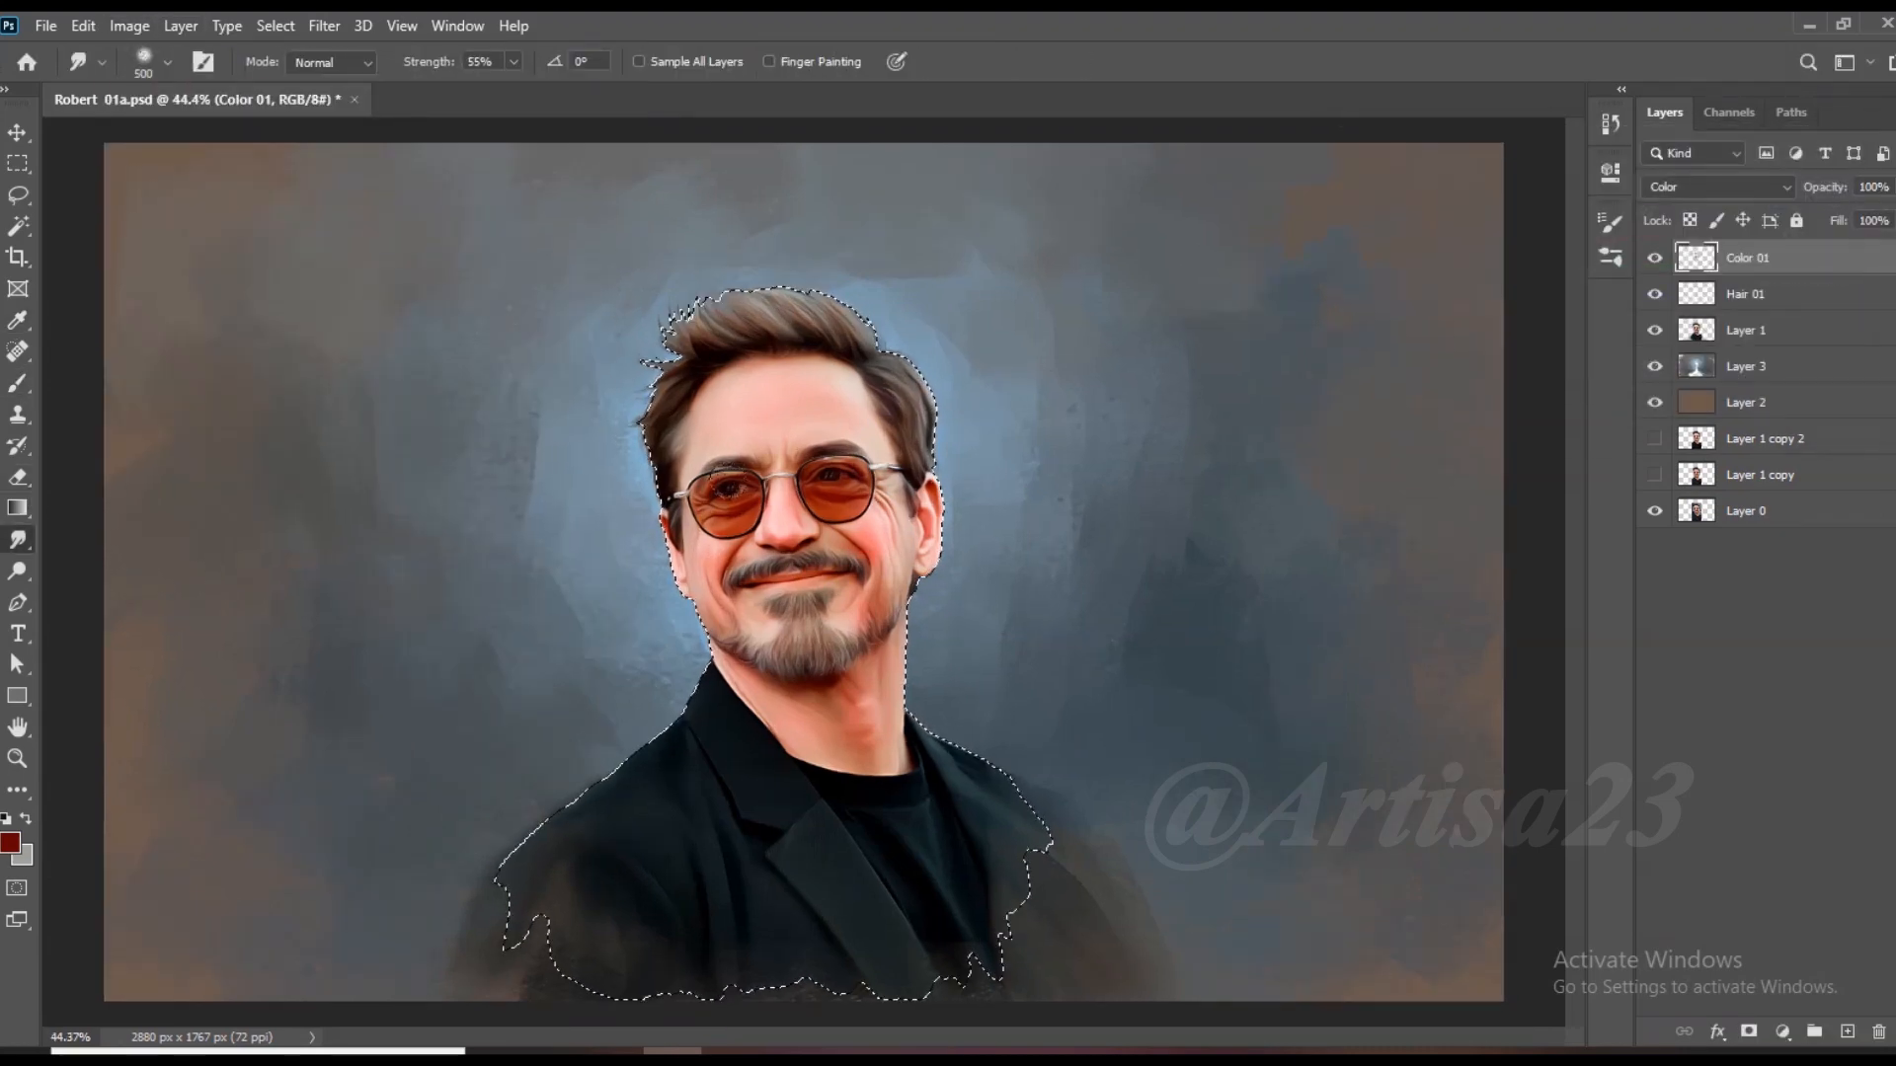
pyautogui.press('[')
pyautogui.press('[')
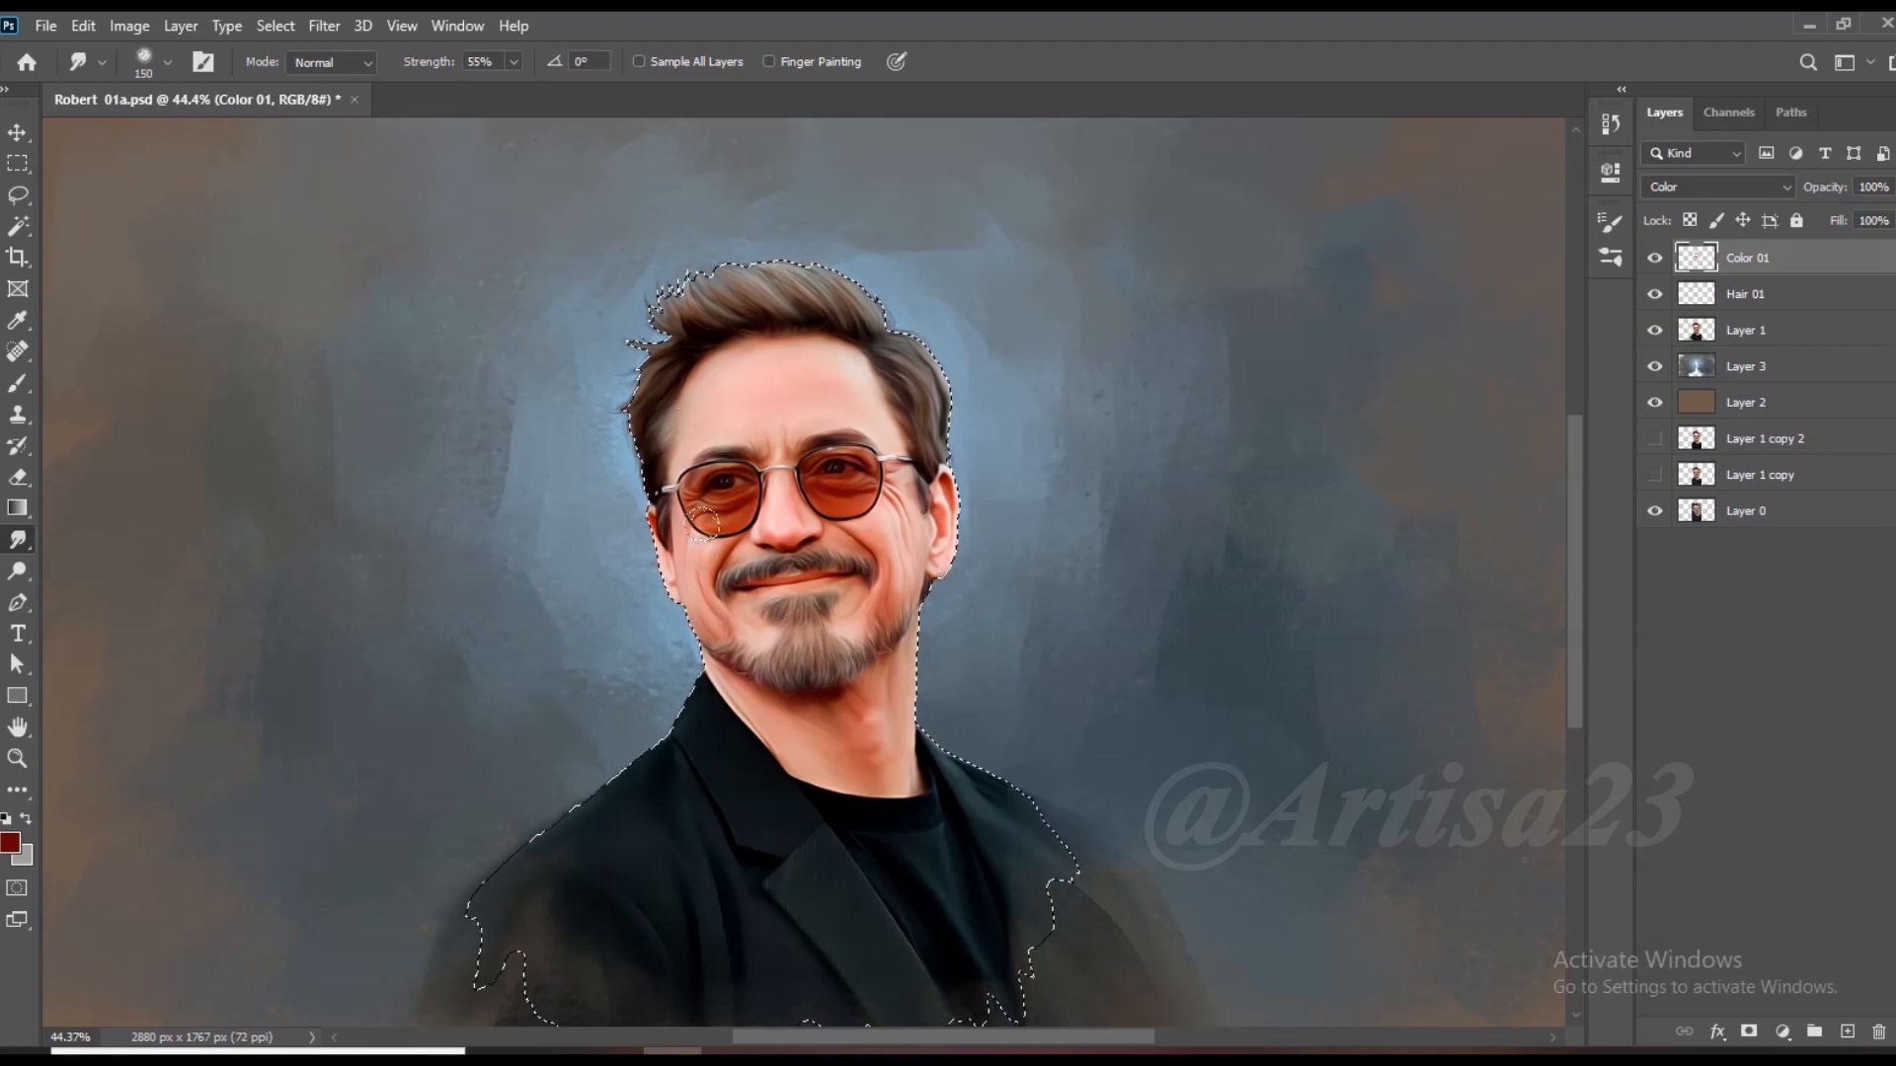
# Step: Add a layer named Color 02 above Color 01 and set the foreground colour to orange
pyautogui.click(1847, 1031)
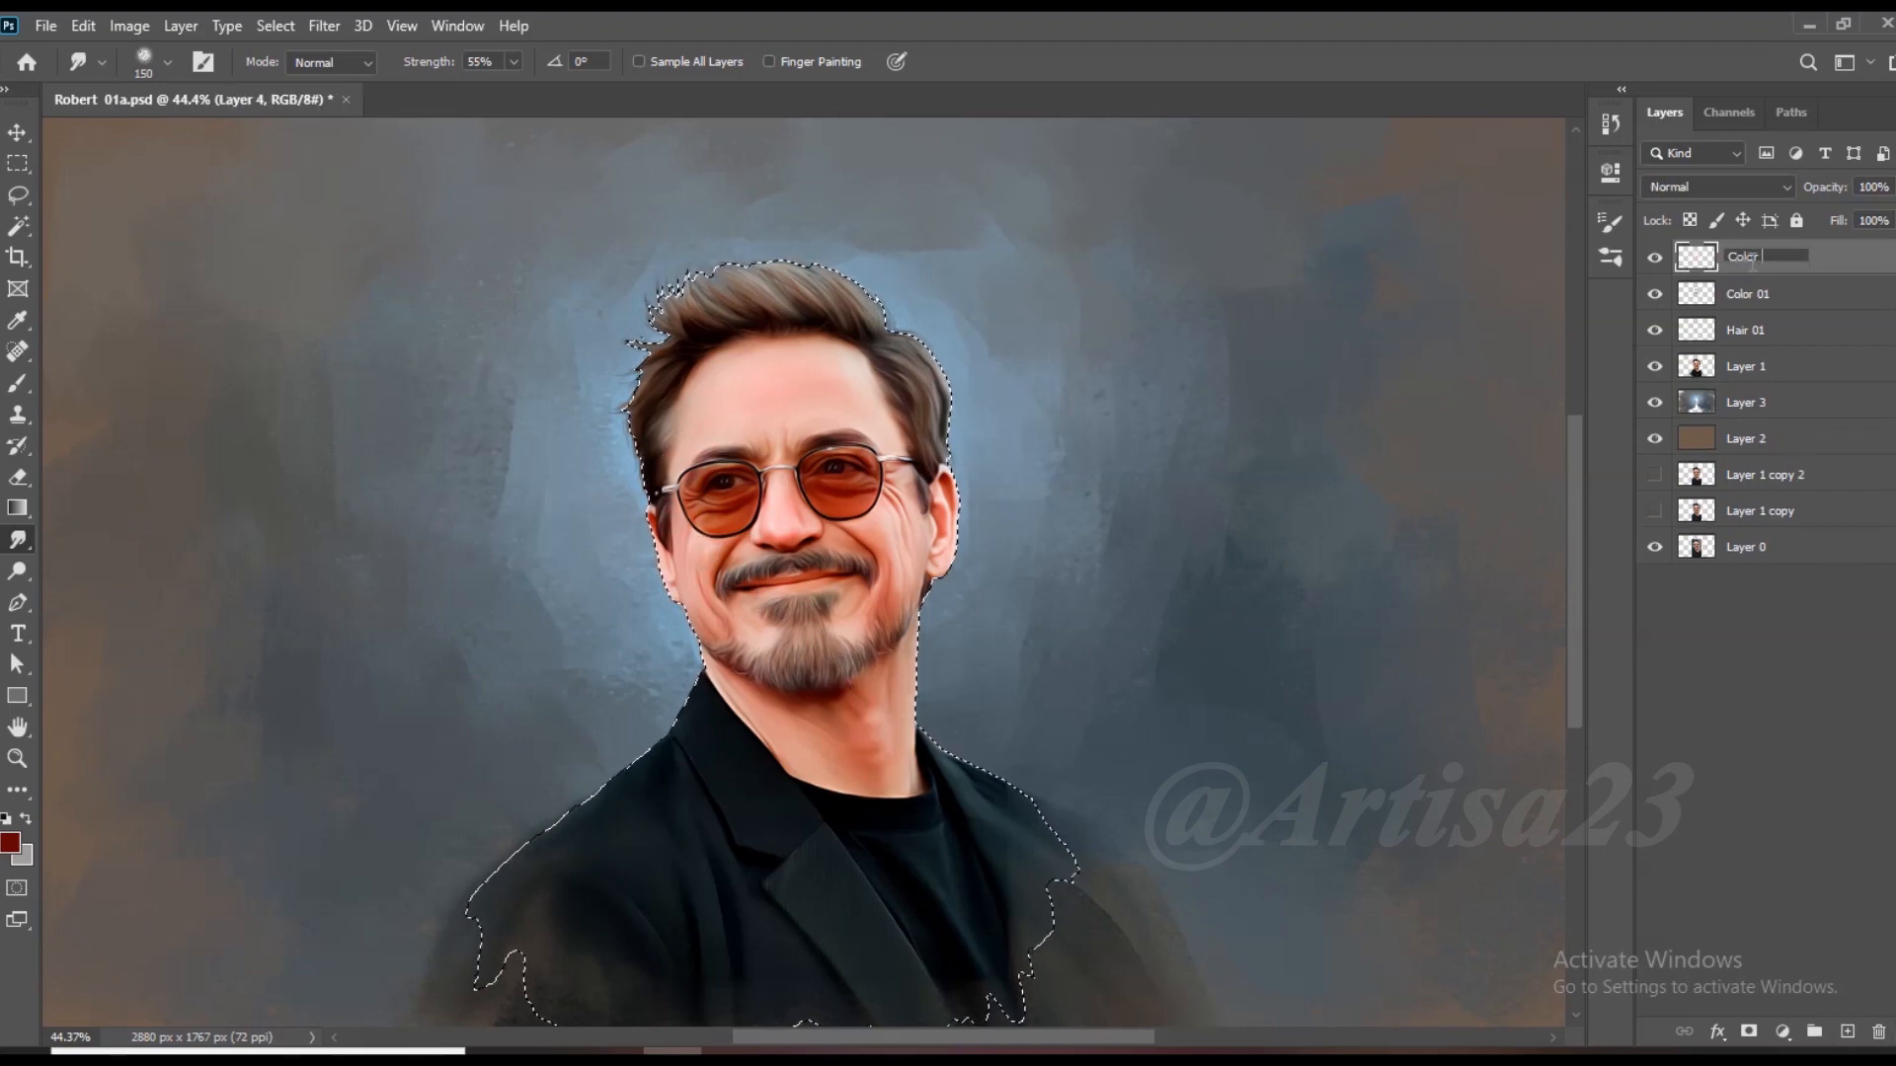
pyautogui.write('Color 02')
pyautogui.press('Return')
pyautogui.click(10, 842)
pyautogui.click(1535, 652)
pyautogui.click(1483, 379)
pyautogui.click(1737, 368)
# Step: Set the Color 02 layer's blend mode to Color and brush orange tint onto the face at 60 px and 16% opacity
pyautogui.click(1718, 187)
pyautogui.click(1718, 754)
pyautogui.press('b')
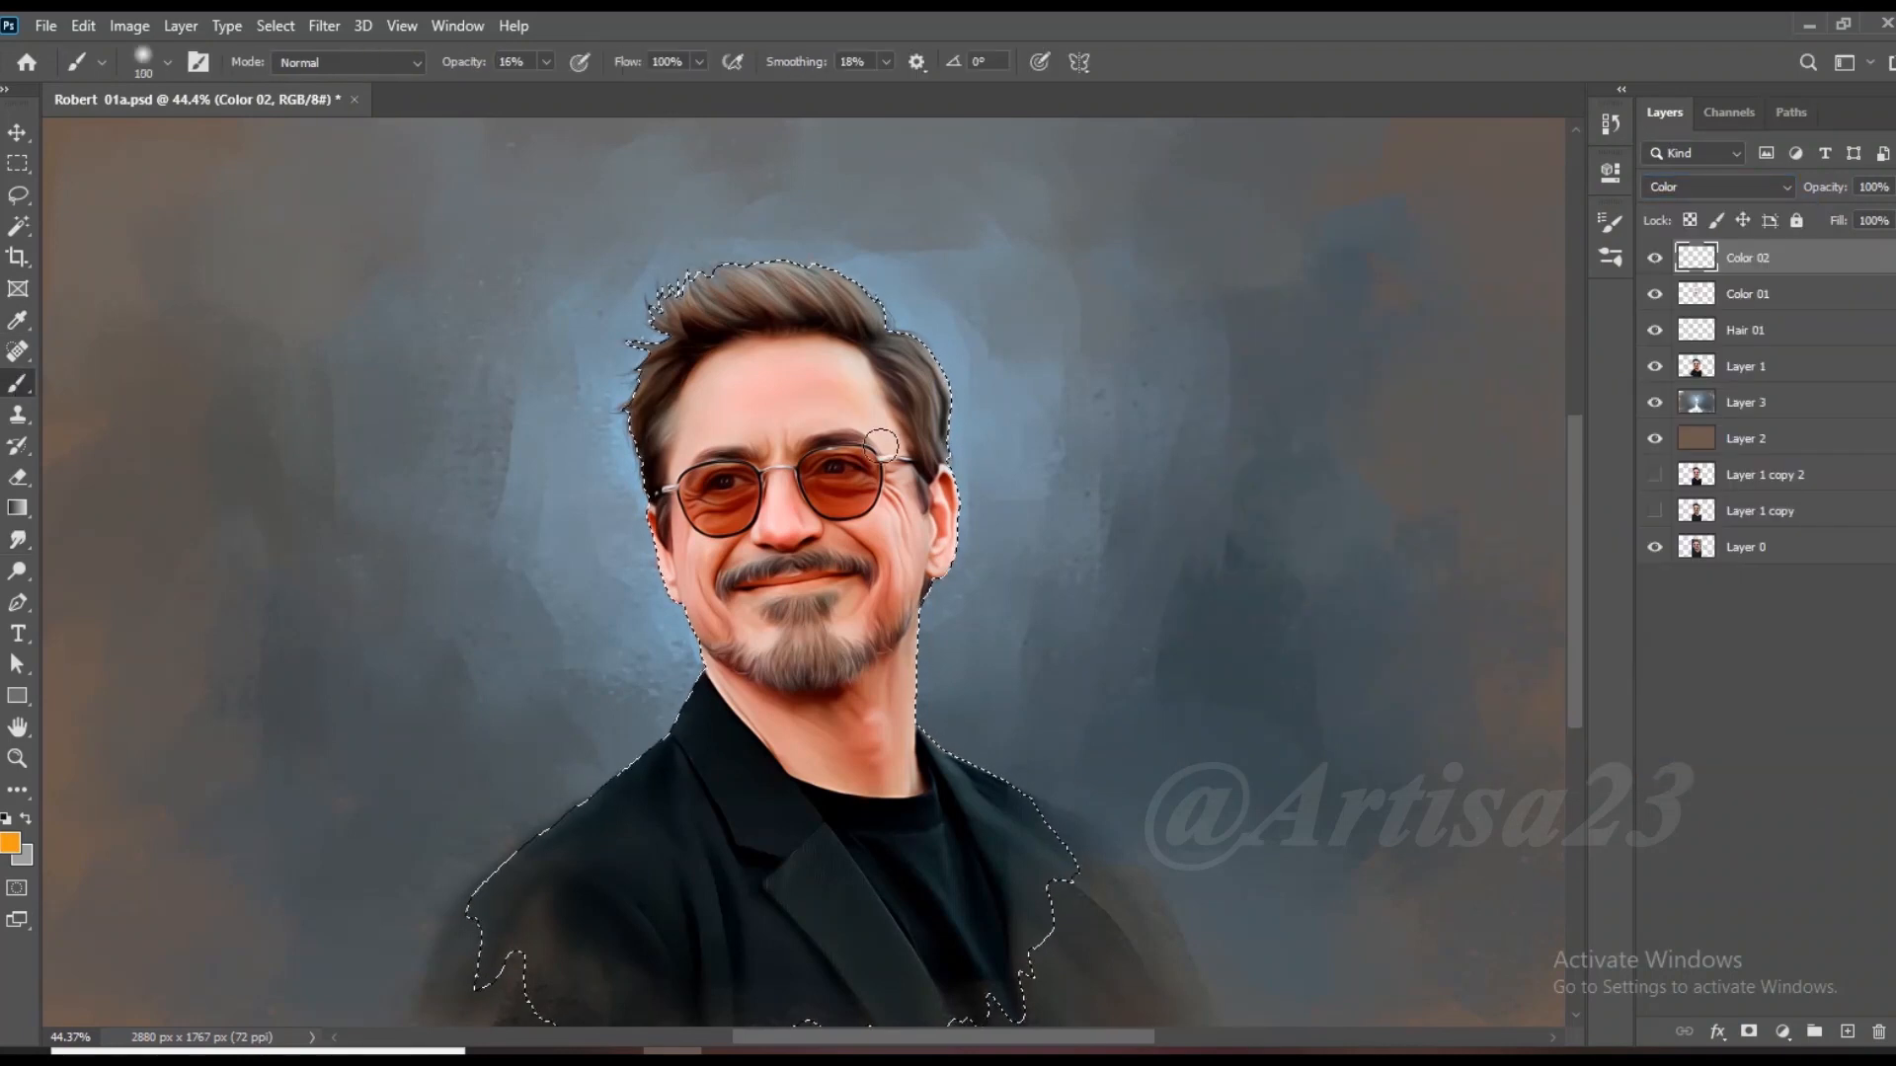
pyautogui.press('[')
pyautogui.press('[')
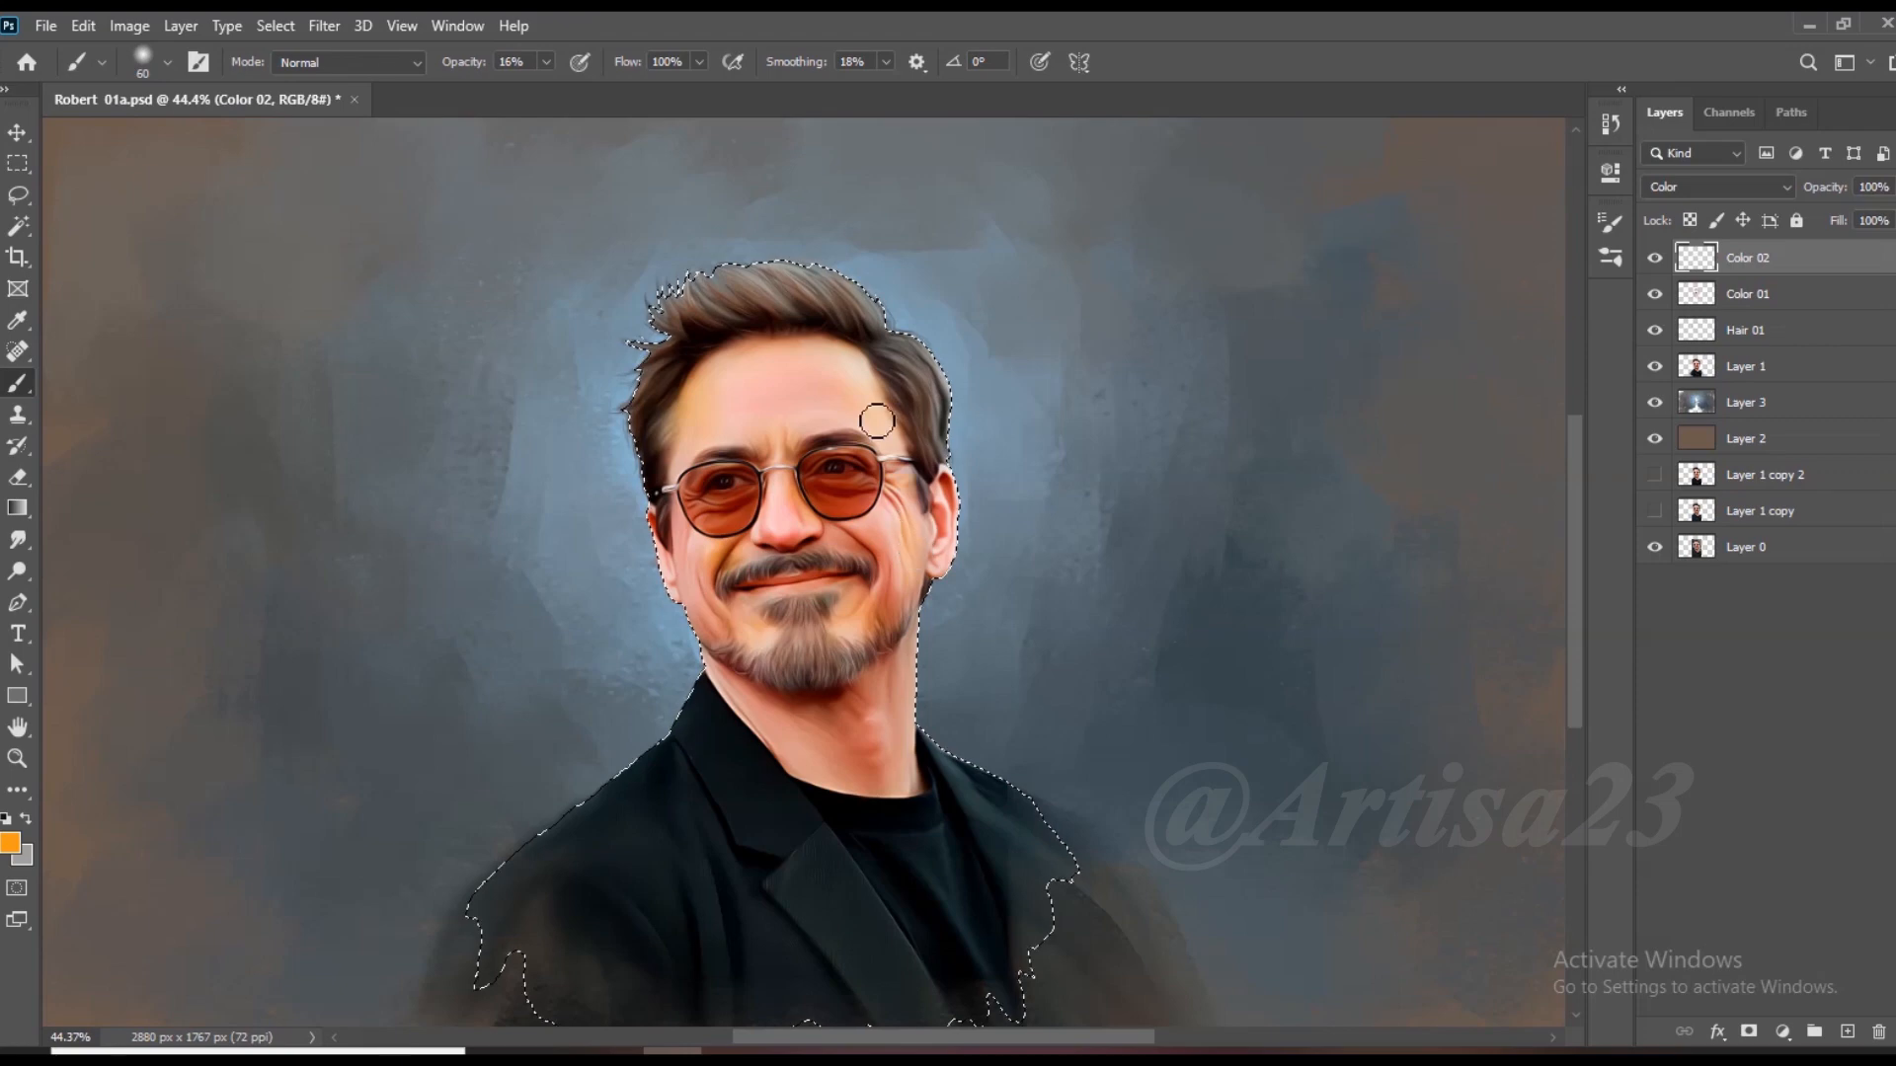
# Step: Smudge the orange tint into the face and neck with the Smudge tool enlarged to 150 px
pyautogui.click(18, 541)
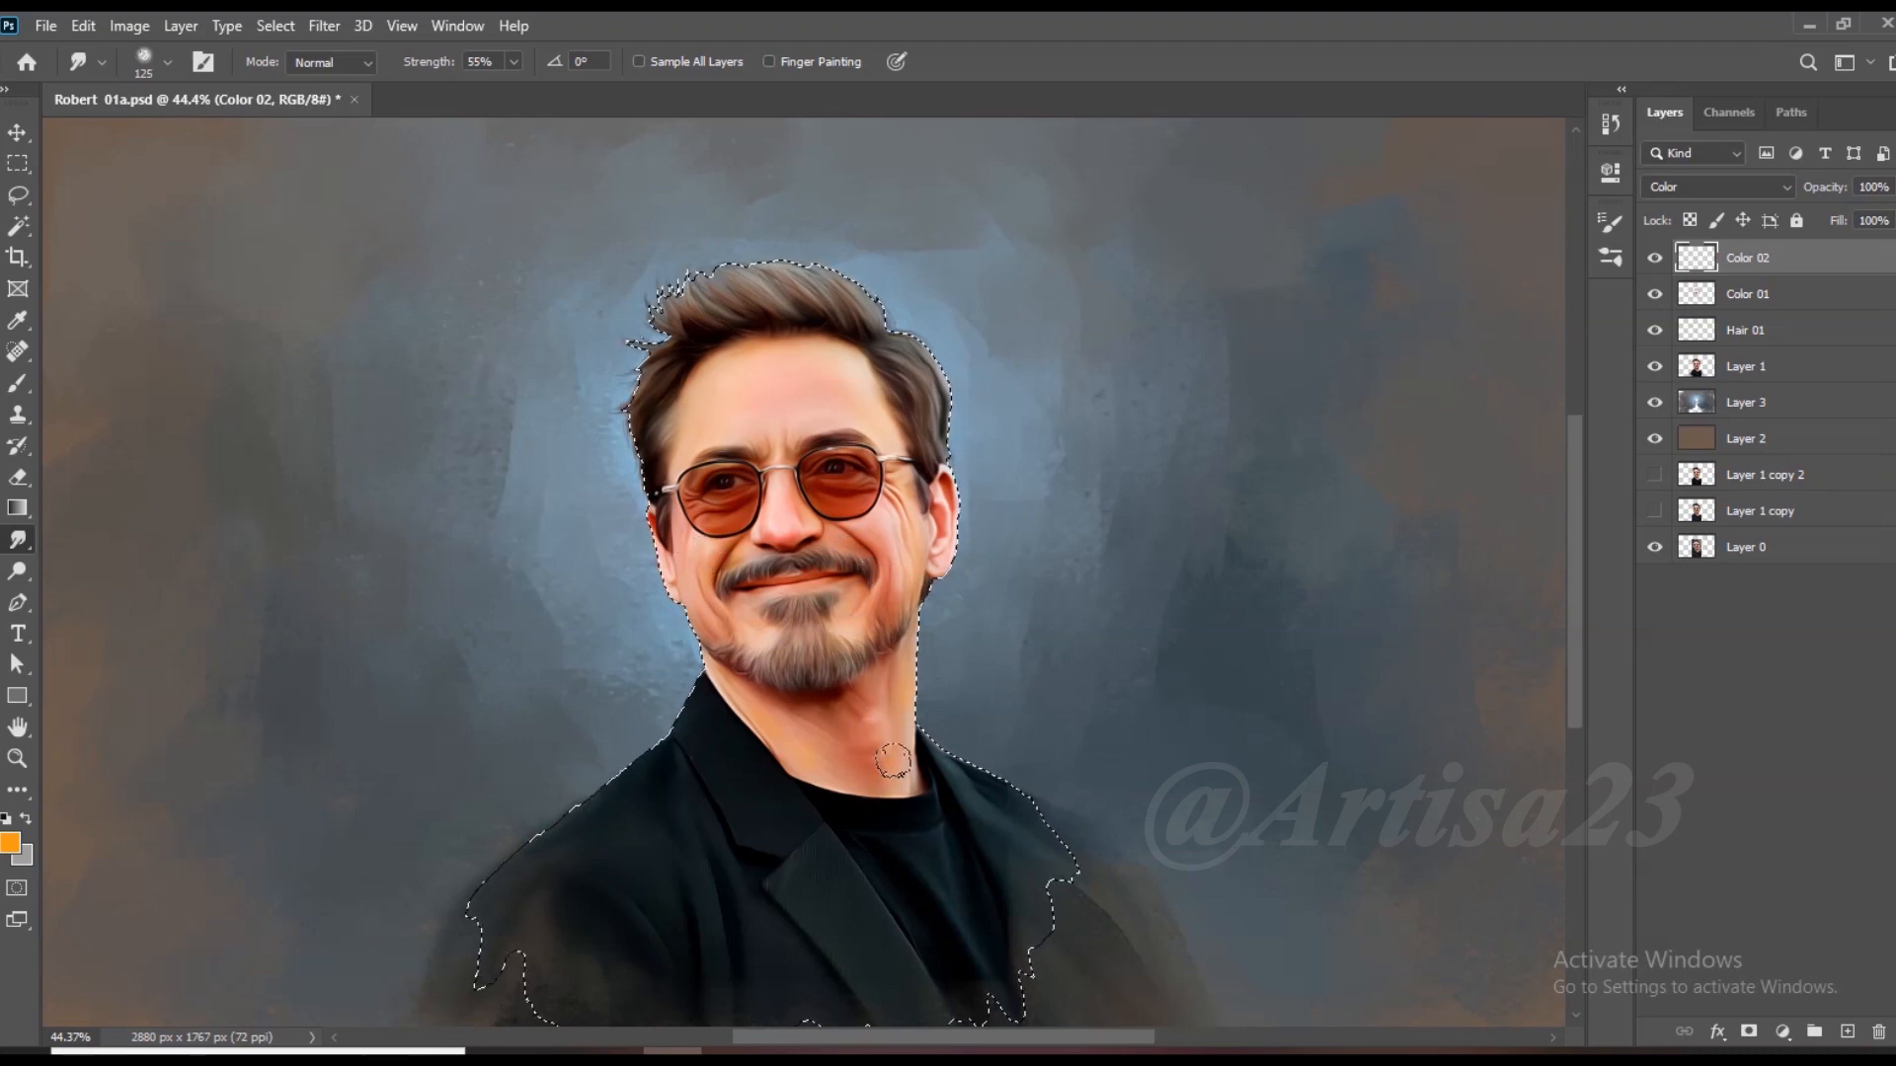
pyautogui.press(']')
pyautogui.press(']')
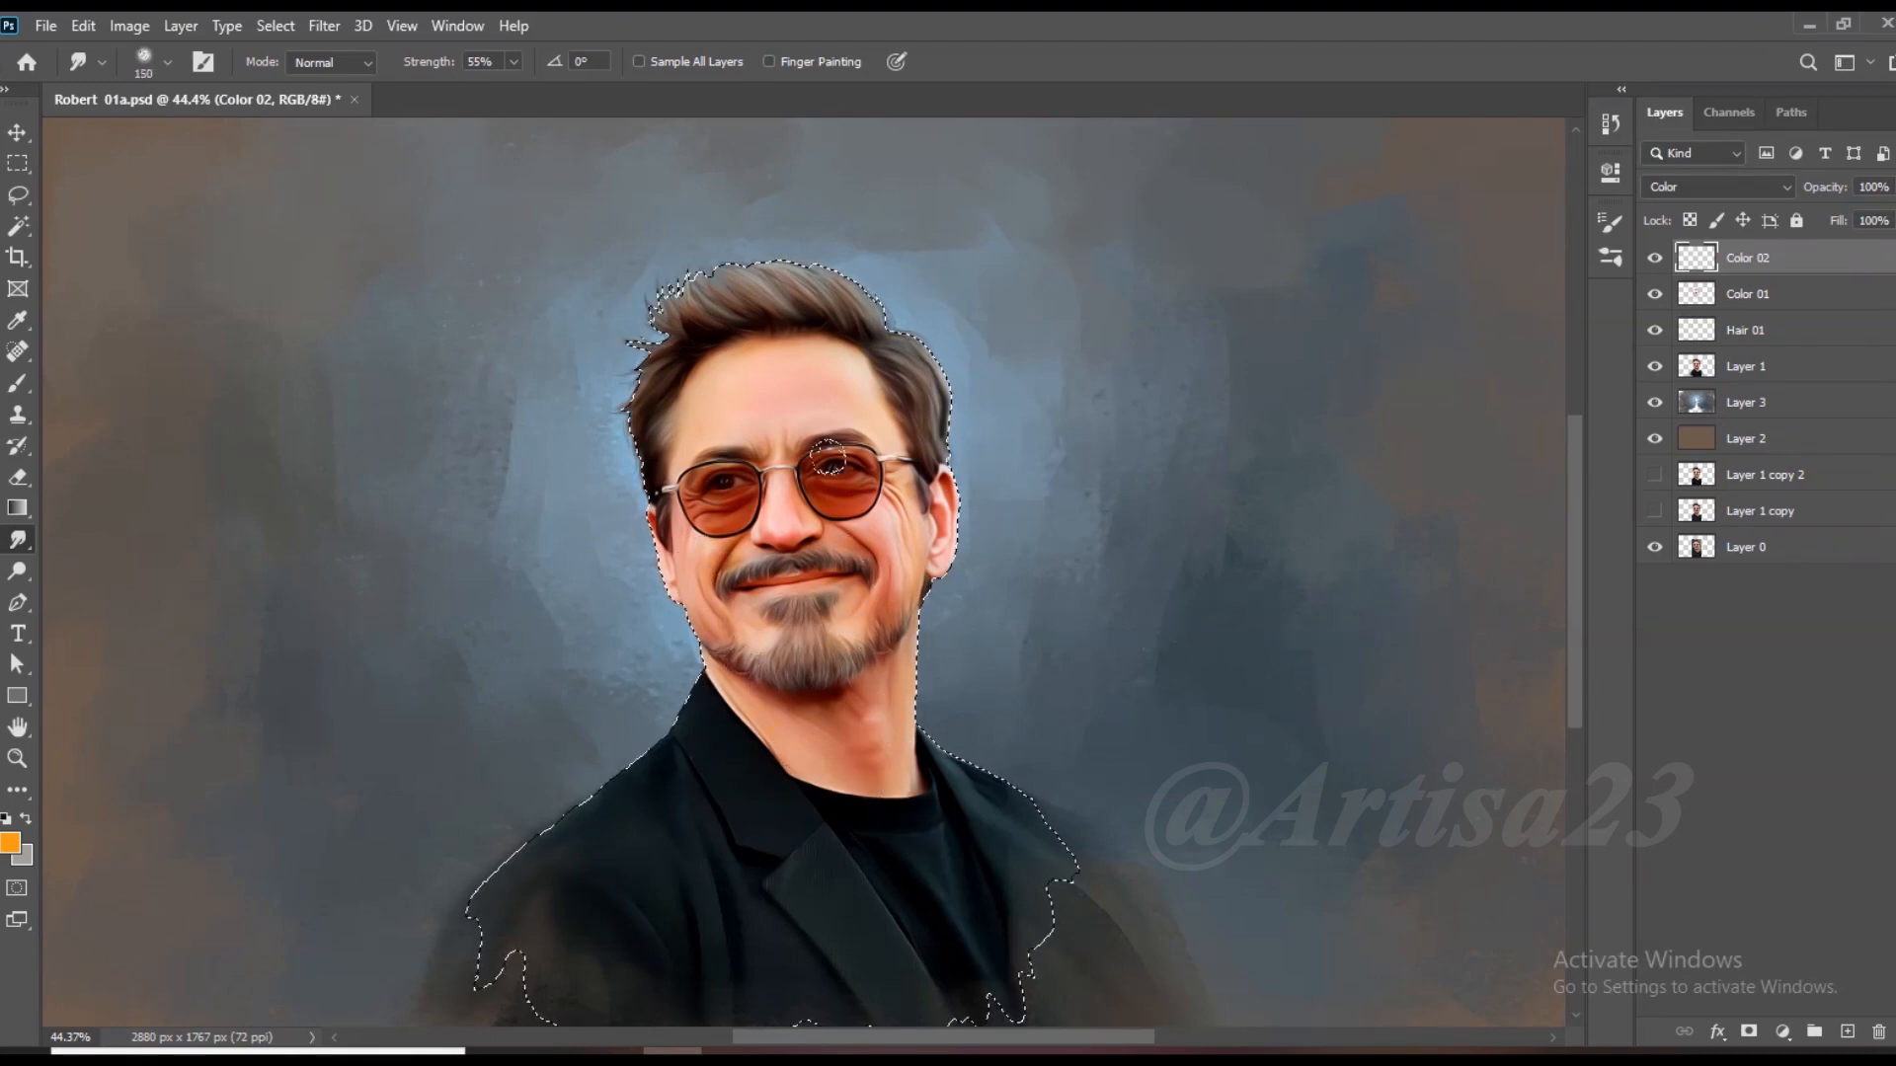
pyautogui.scroll(2, 873, 544)
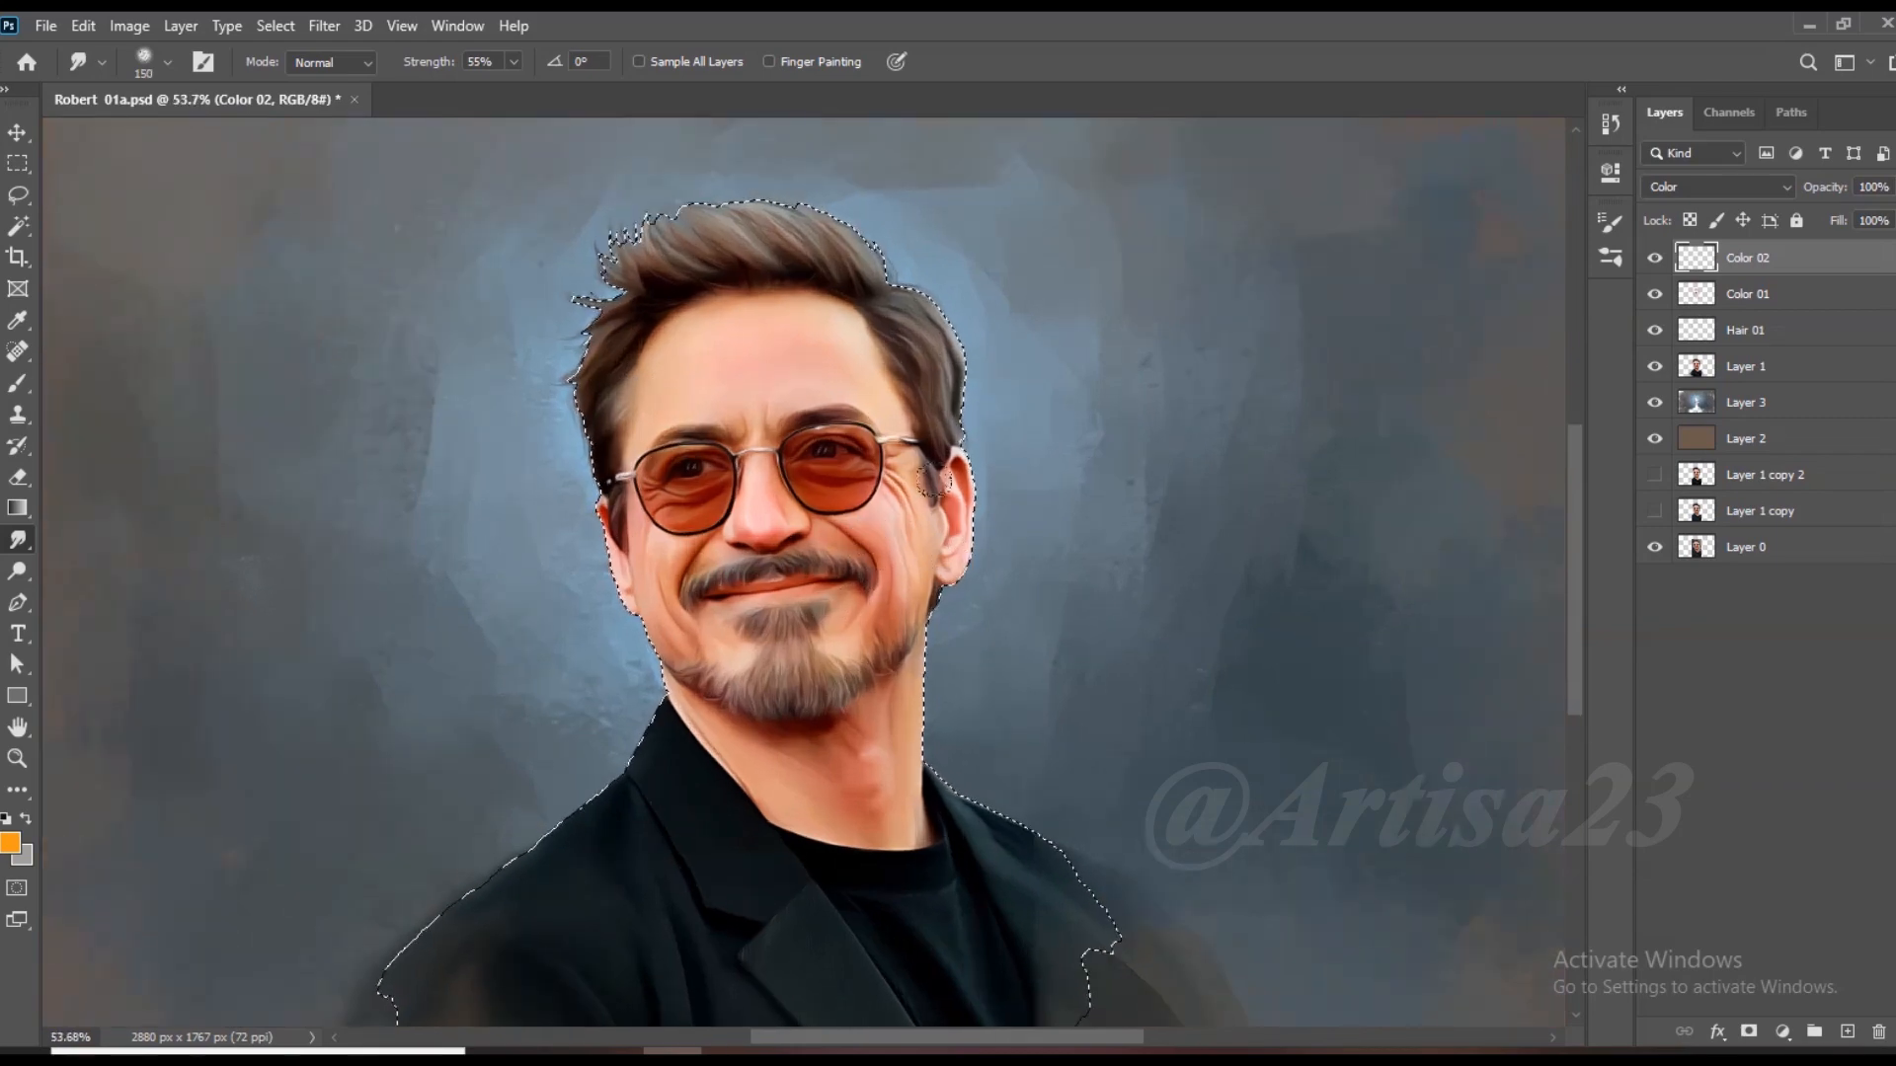
# Step: Apply a Color Balance adjustment to the Color 02 tint, shifting its midtones toward red
pyautogui.click(129, 26)
pyautogui.moveTo(158, 91)
pyautogui.click(430, 240)
pyautogui.moveTo(1553, 239); pyautogui.dragTo(1638, 246)
pyautogui.press('Return')
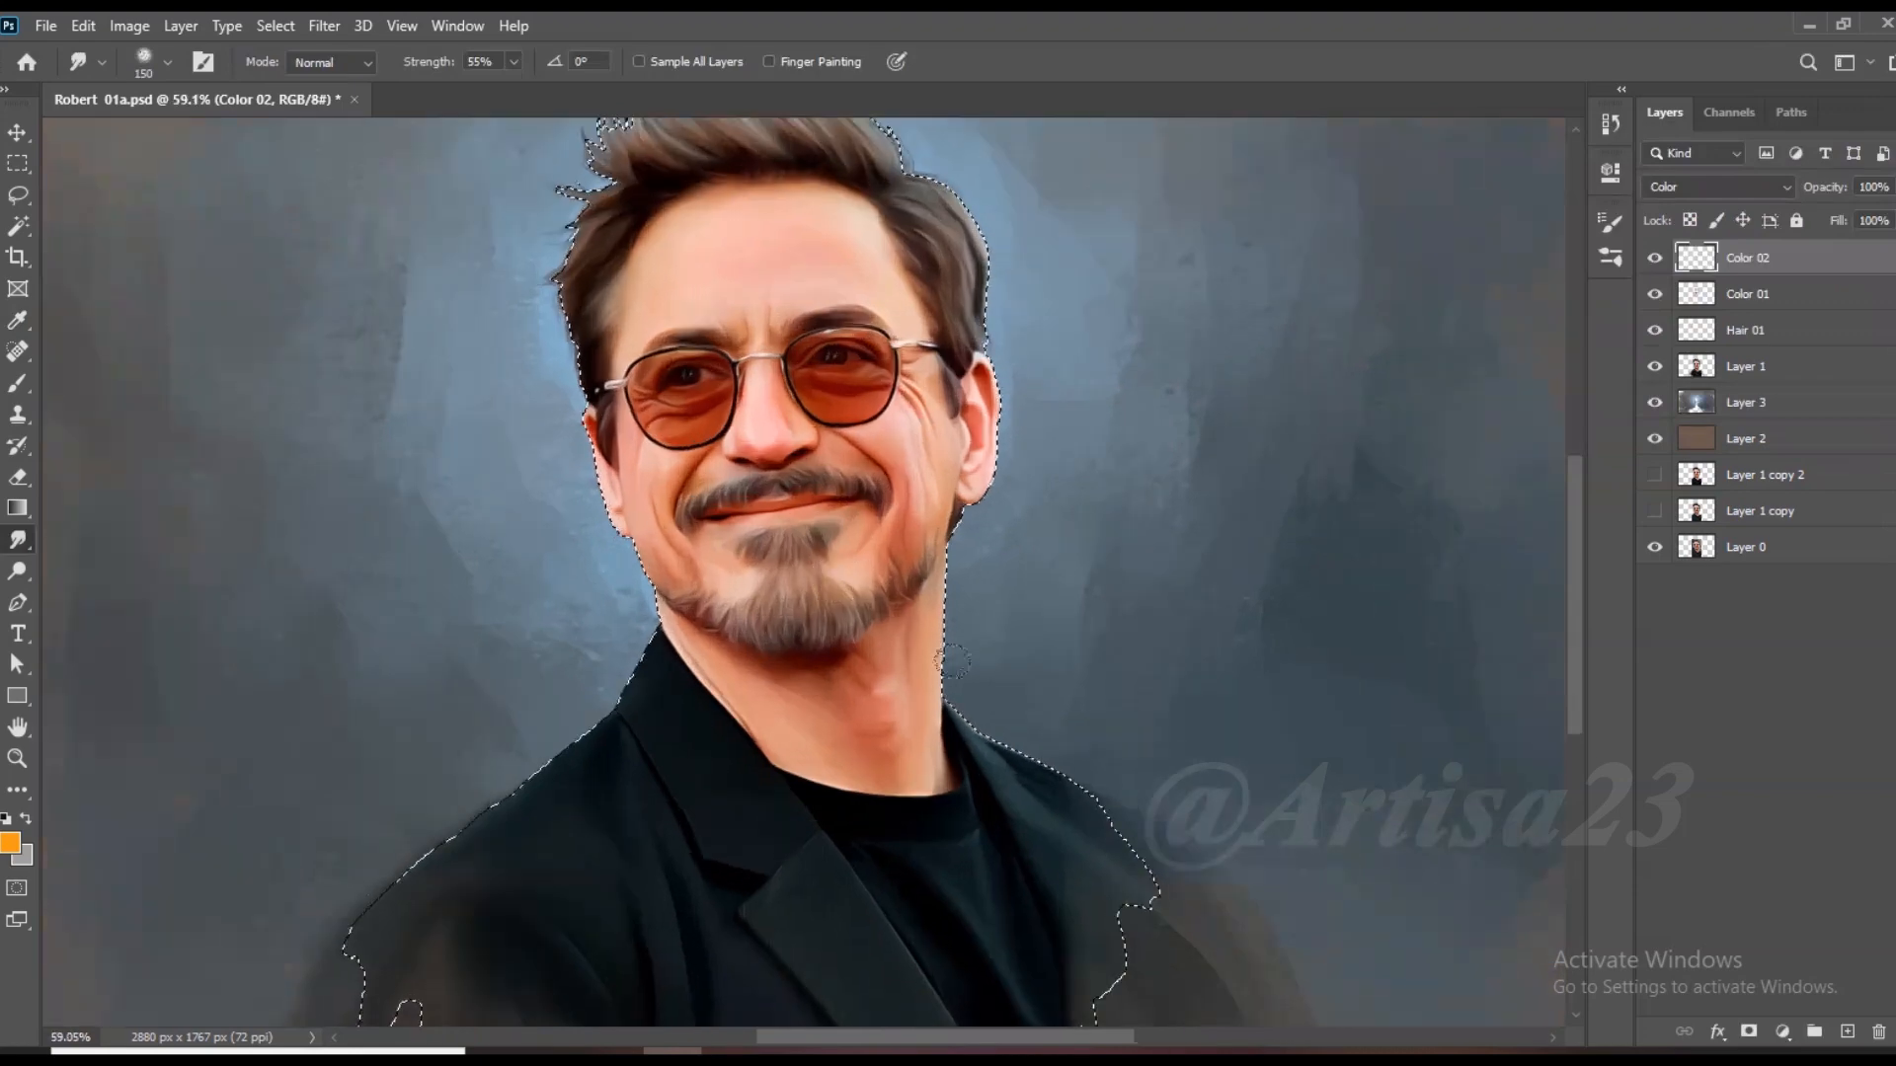
# Step: Refine the tint with the Smudge tool reduced to 90 px, clear the selection and save the document
pyautogui.press('[')
pyautogui.press('[')
pyautogui.scroll(-2, 856, 500)
pyautogui.hotkey('ctrl', 'd')
pyautogui.hotkey('ctrl', 's')
pyautogui.scroll(-1, 851, 542)
pyautogui.moveTo(855, 542); pyautogui.dragTo(853, 605)
# Step: Save the document under the file name Robert 01.psd
pyautogui.click(46, 25)
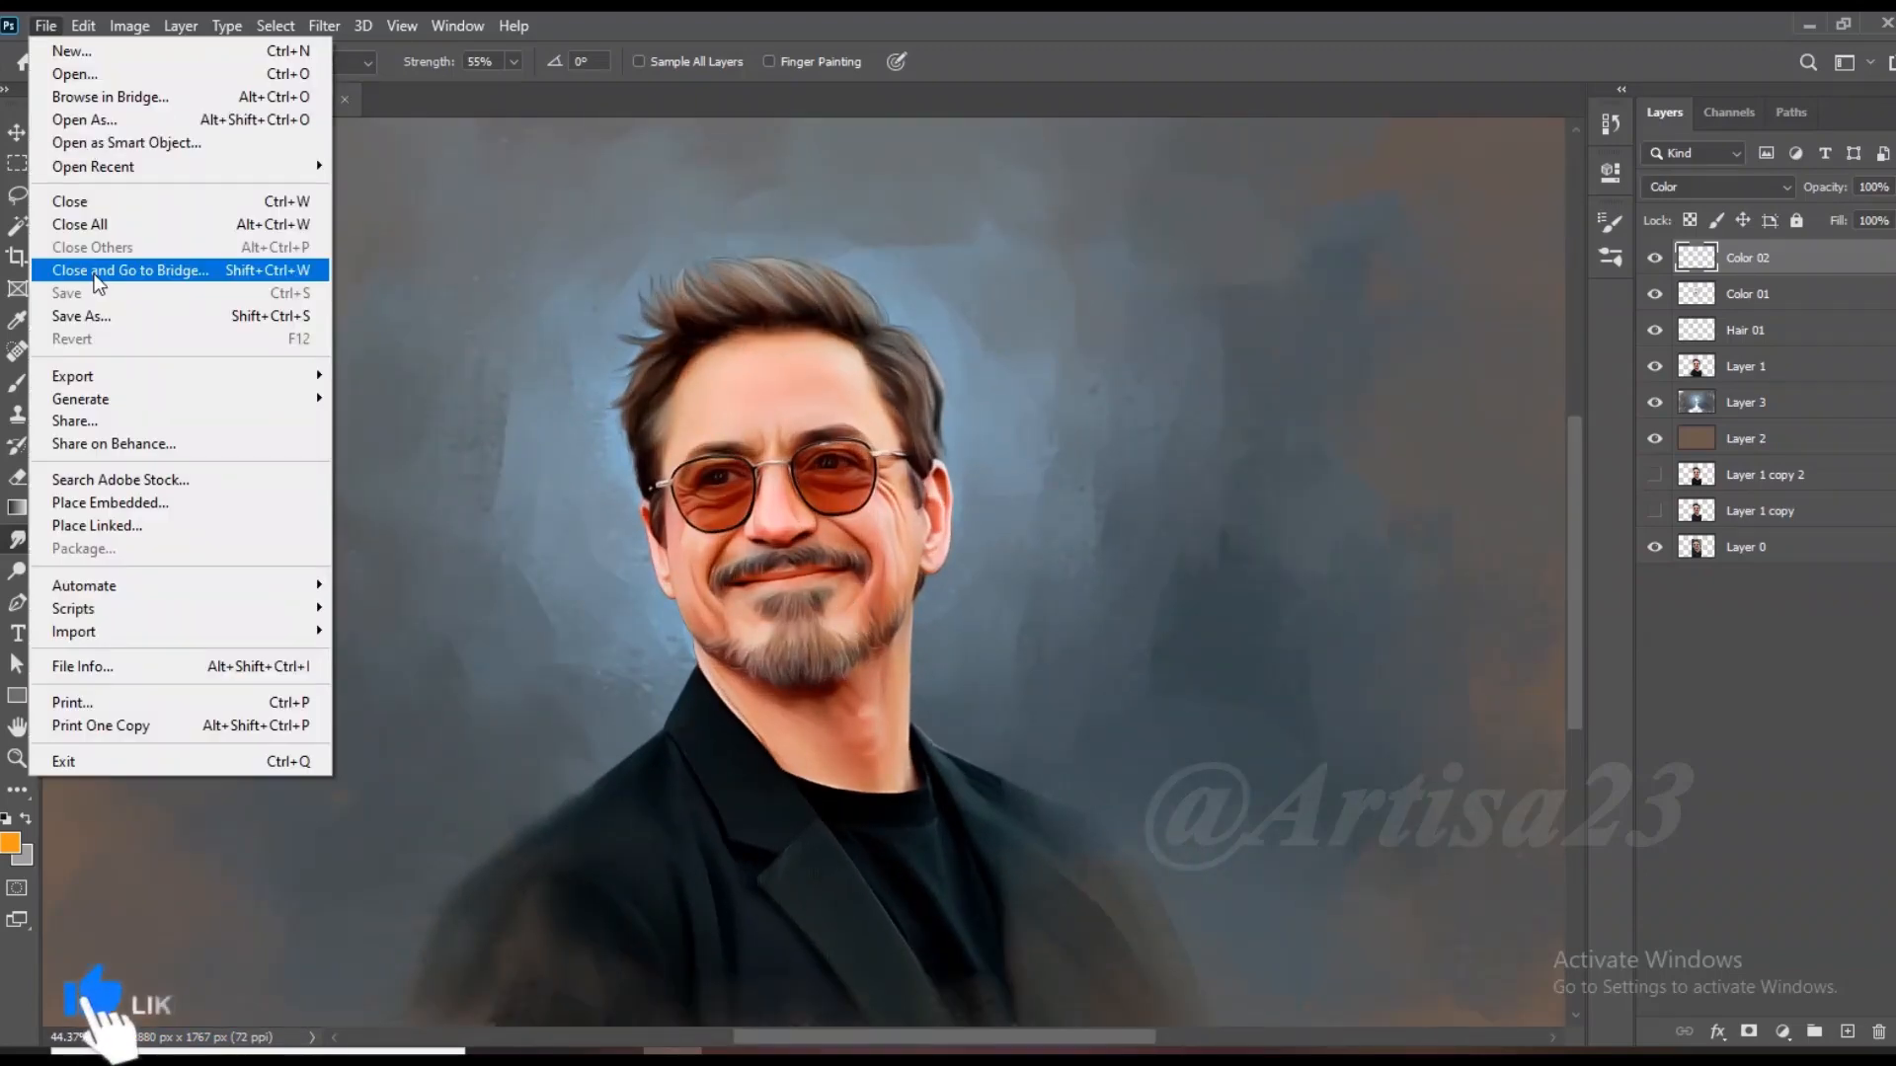
pyautogui.click(83, 316)
pyautogui.click(553, 179)
pyautogui.click(753, 728)
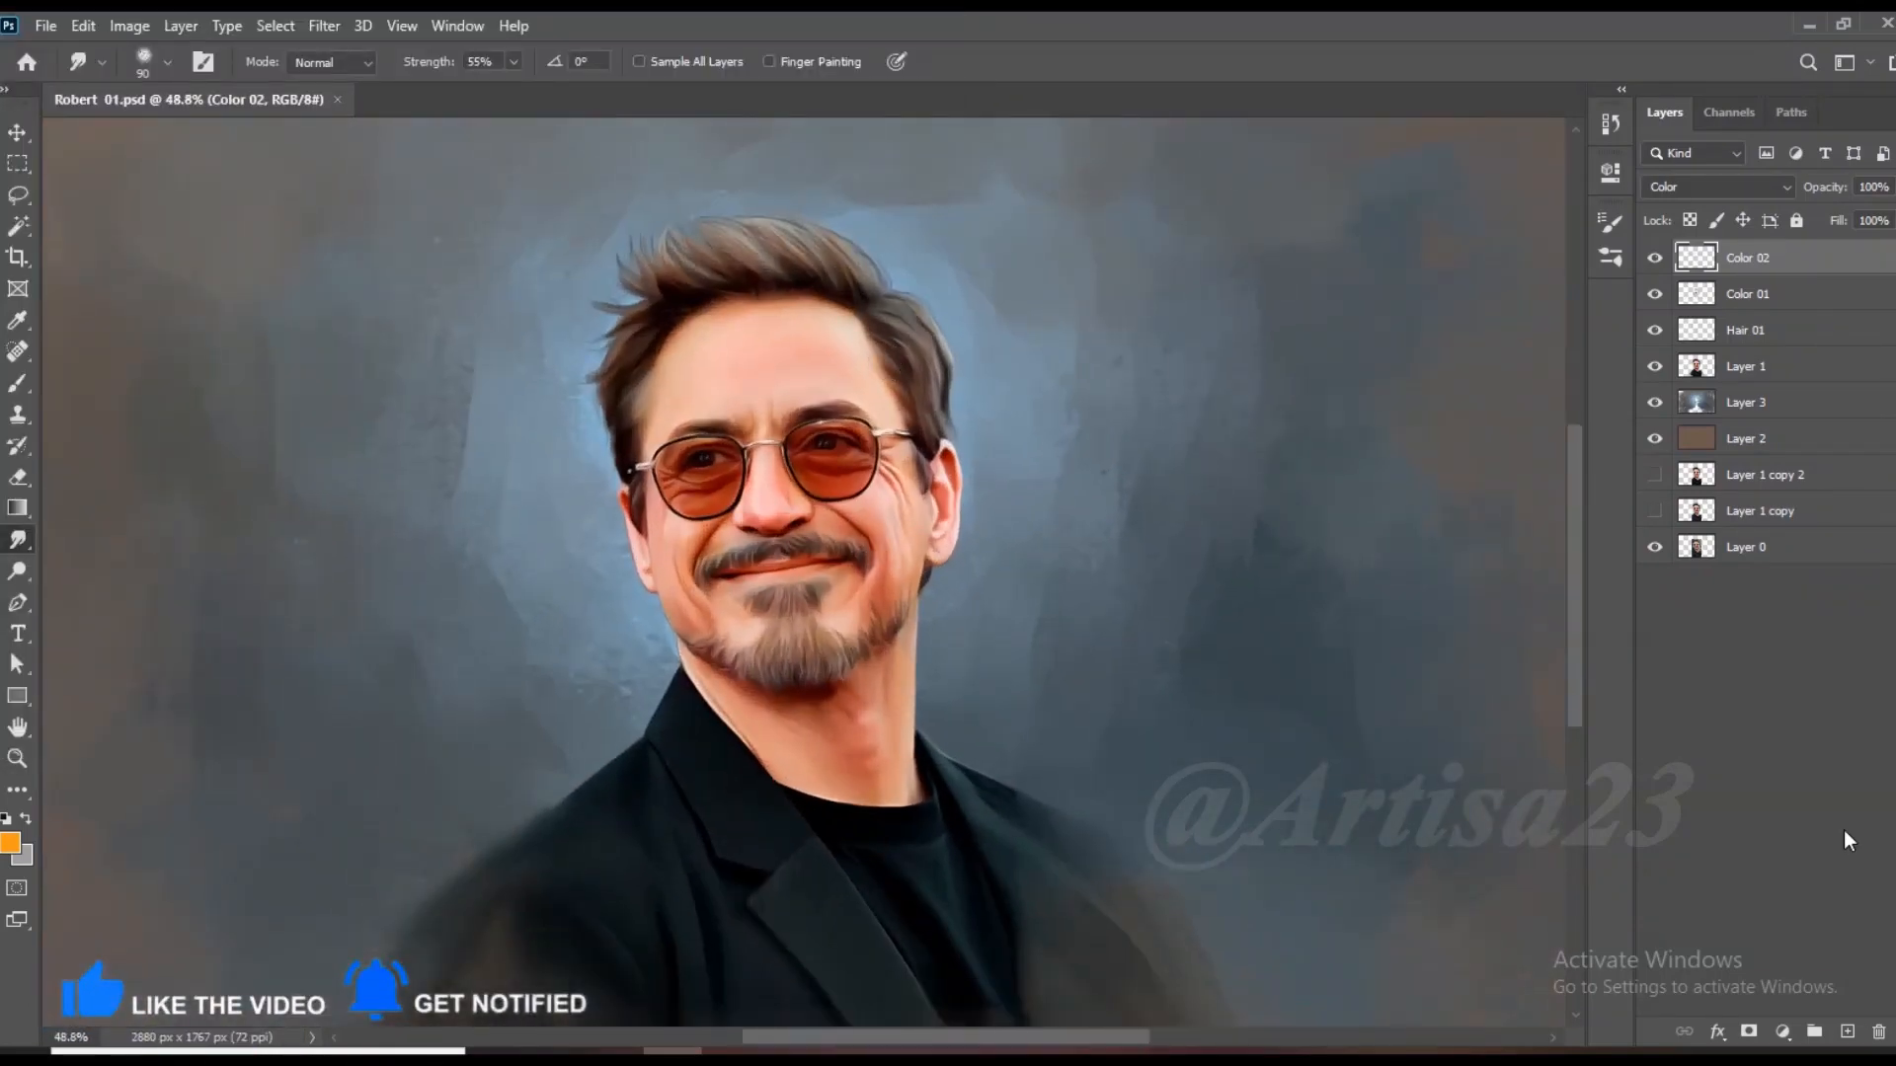
# Step: Add a layer named Lips on top and set the foreground colour to dark red 730202
pyautogui.click(1848, 1031)
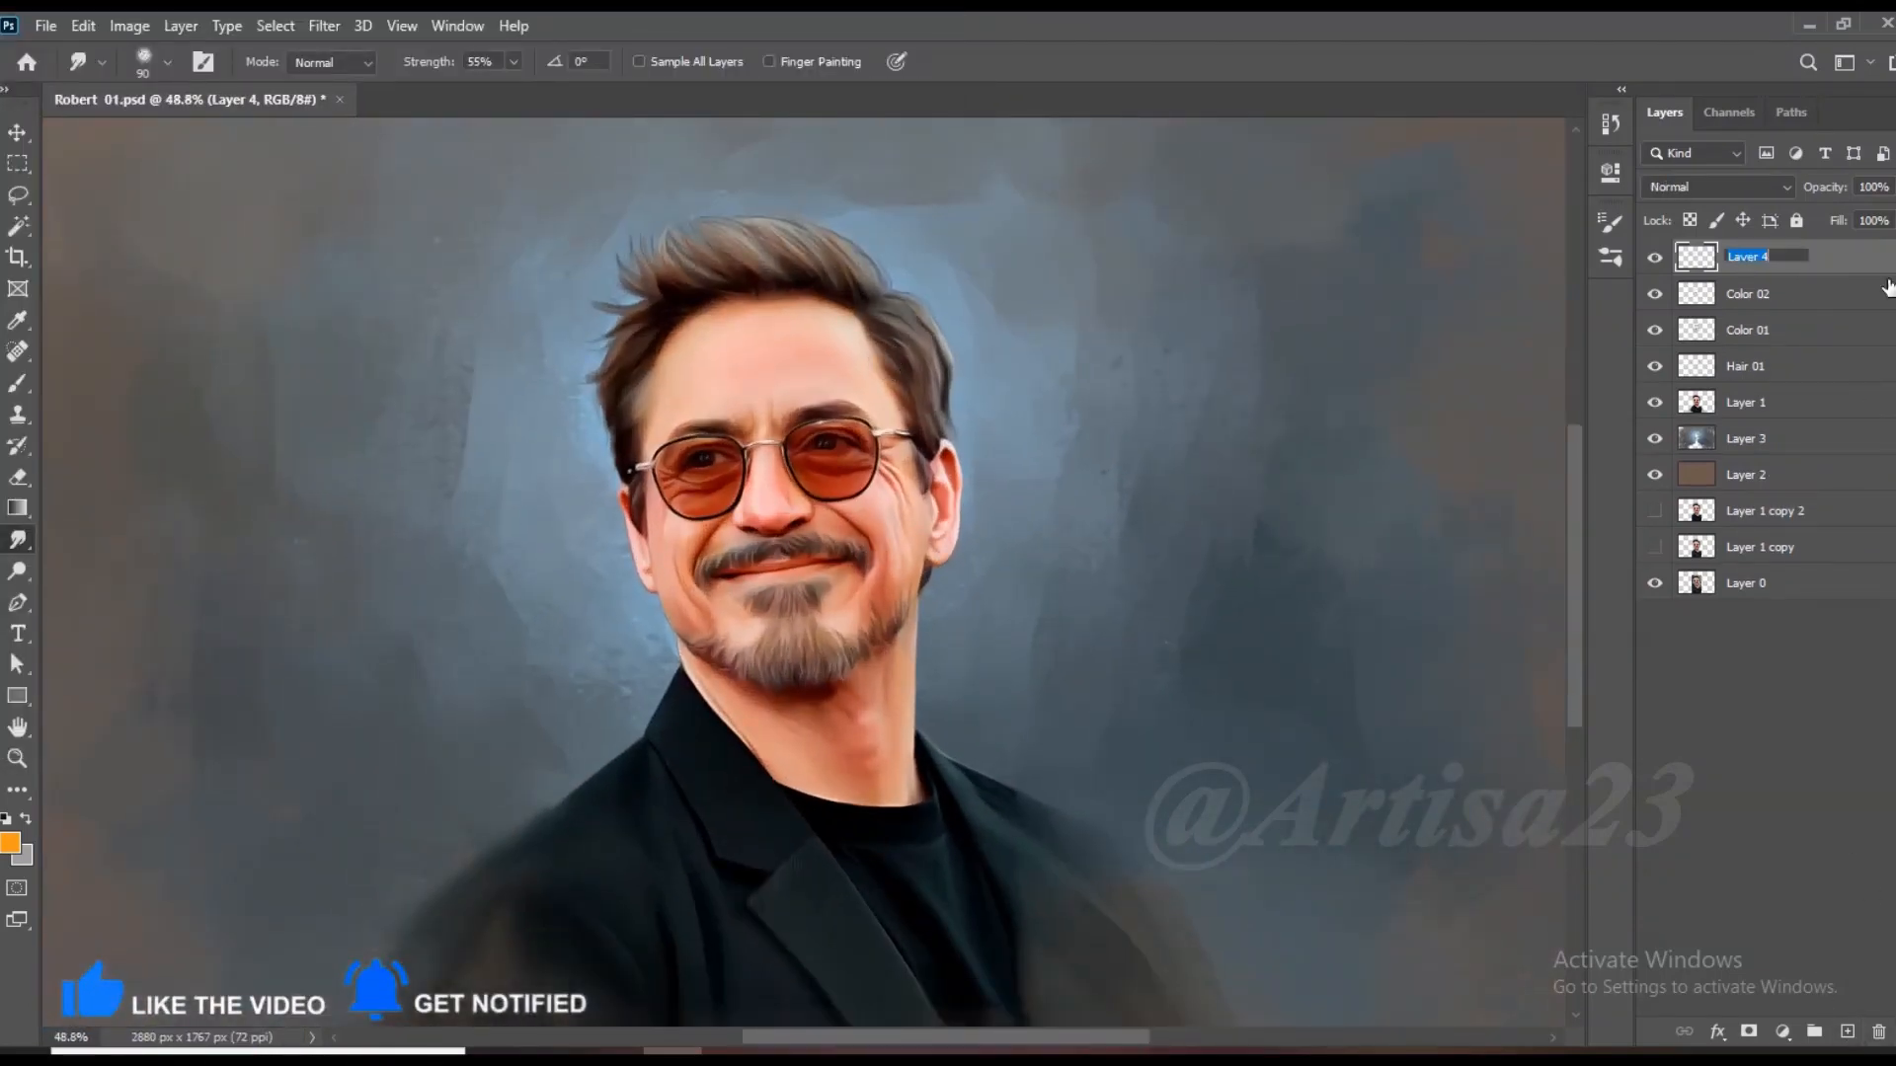
pyautogui.press('Return')
pyautogui.press('i')
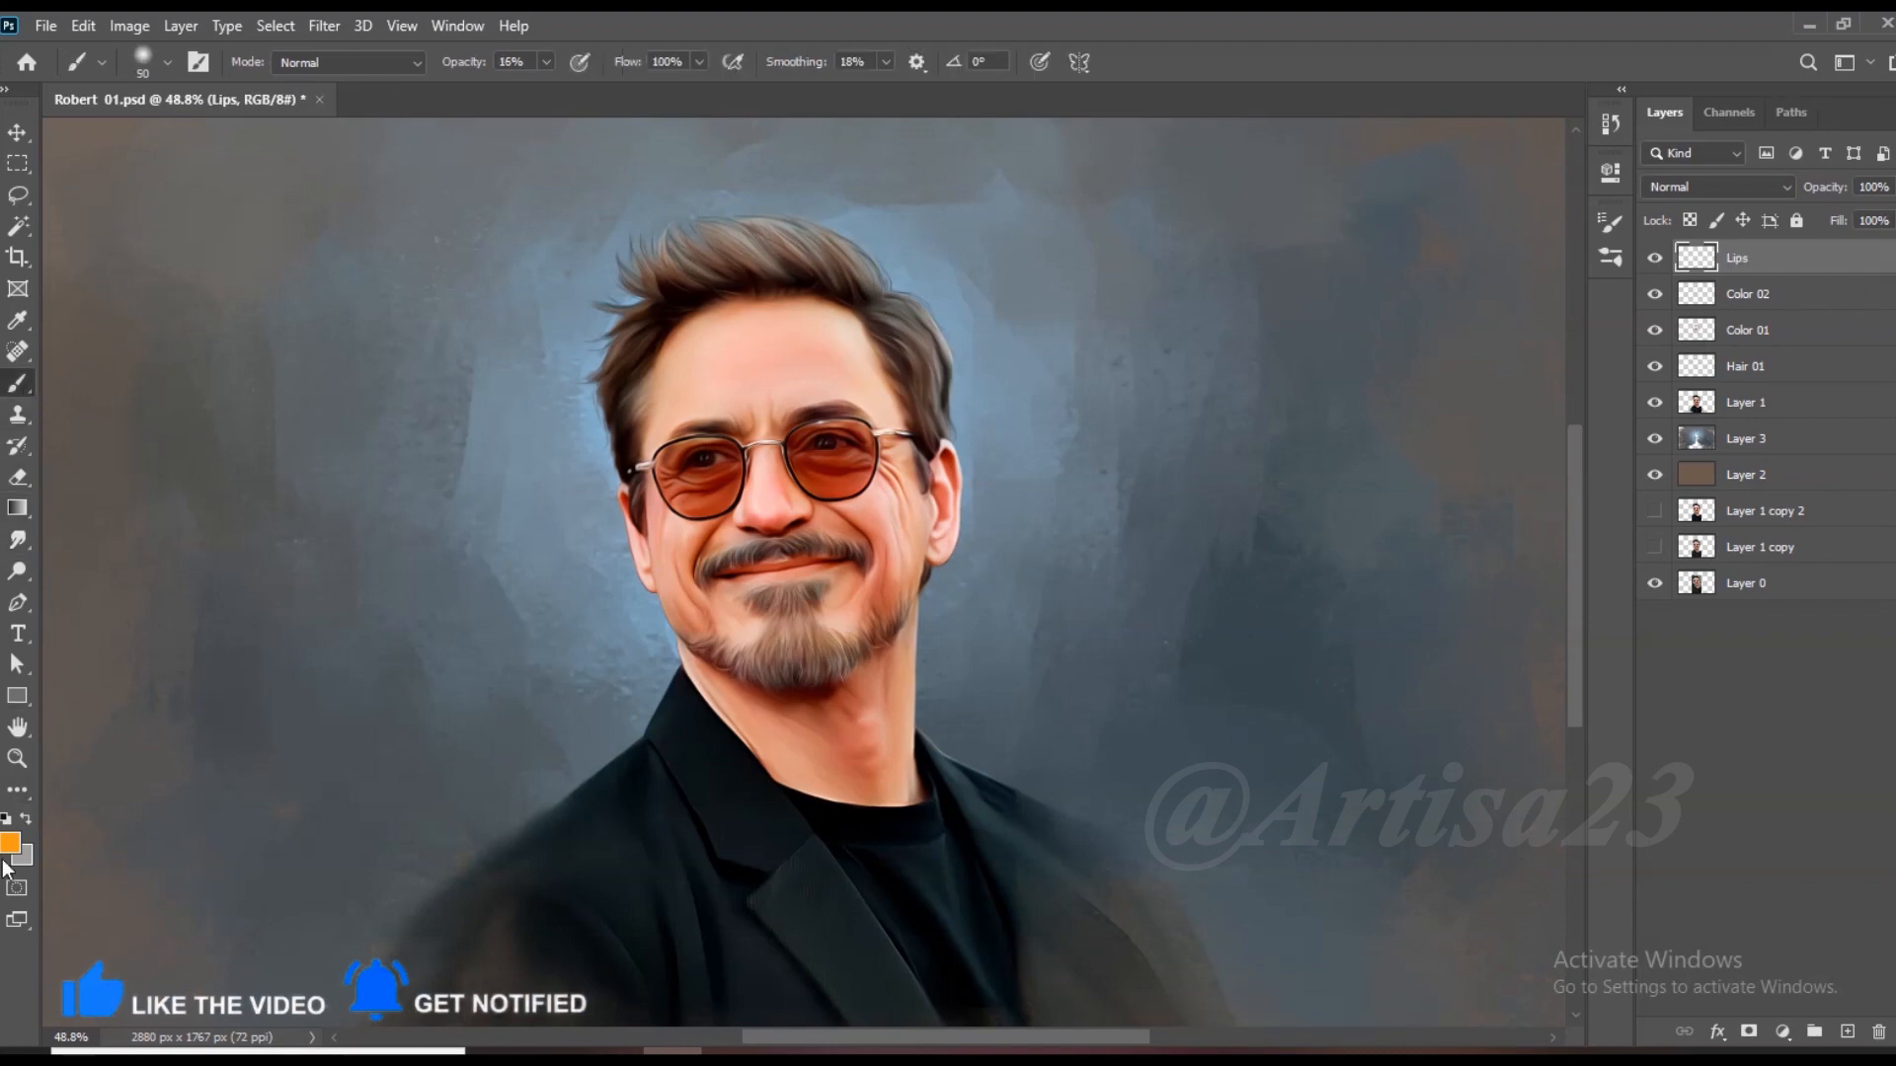
pyautogui.click(10, 842)
pyautogui.write('730202')
pyautogui.press('Return')
# Step: Paint the lips dark red with a soft brush at 20 px and 62% opacity
pyautogui.press('b')
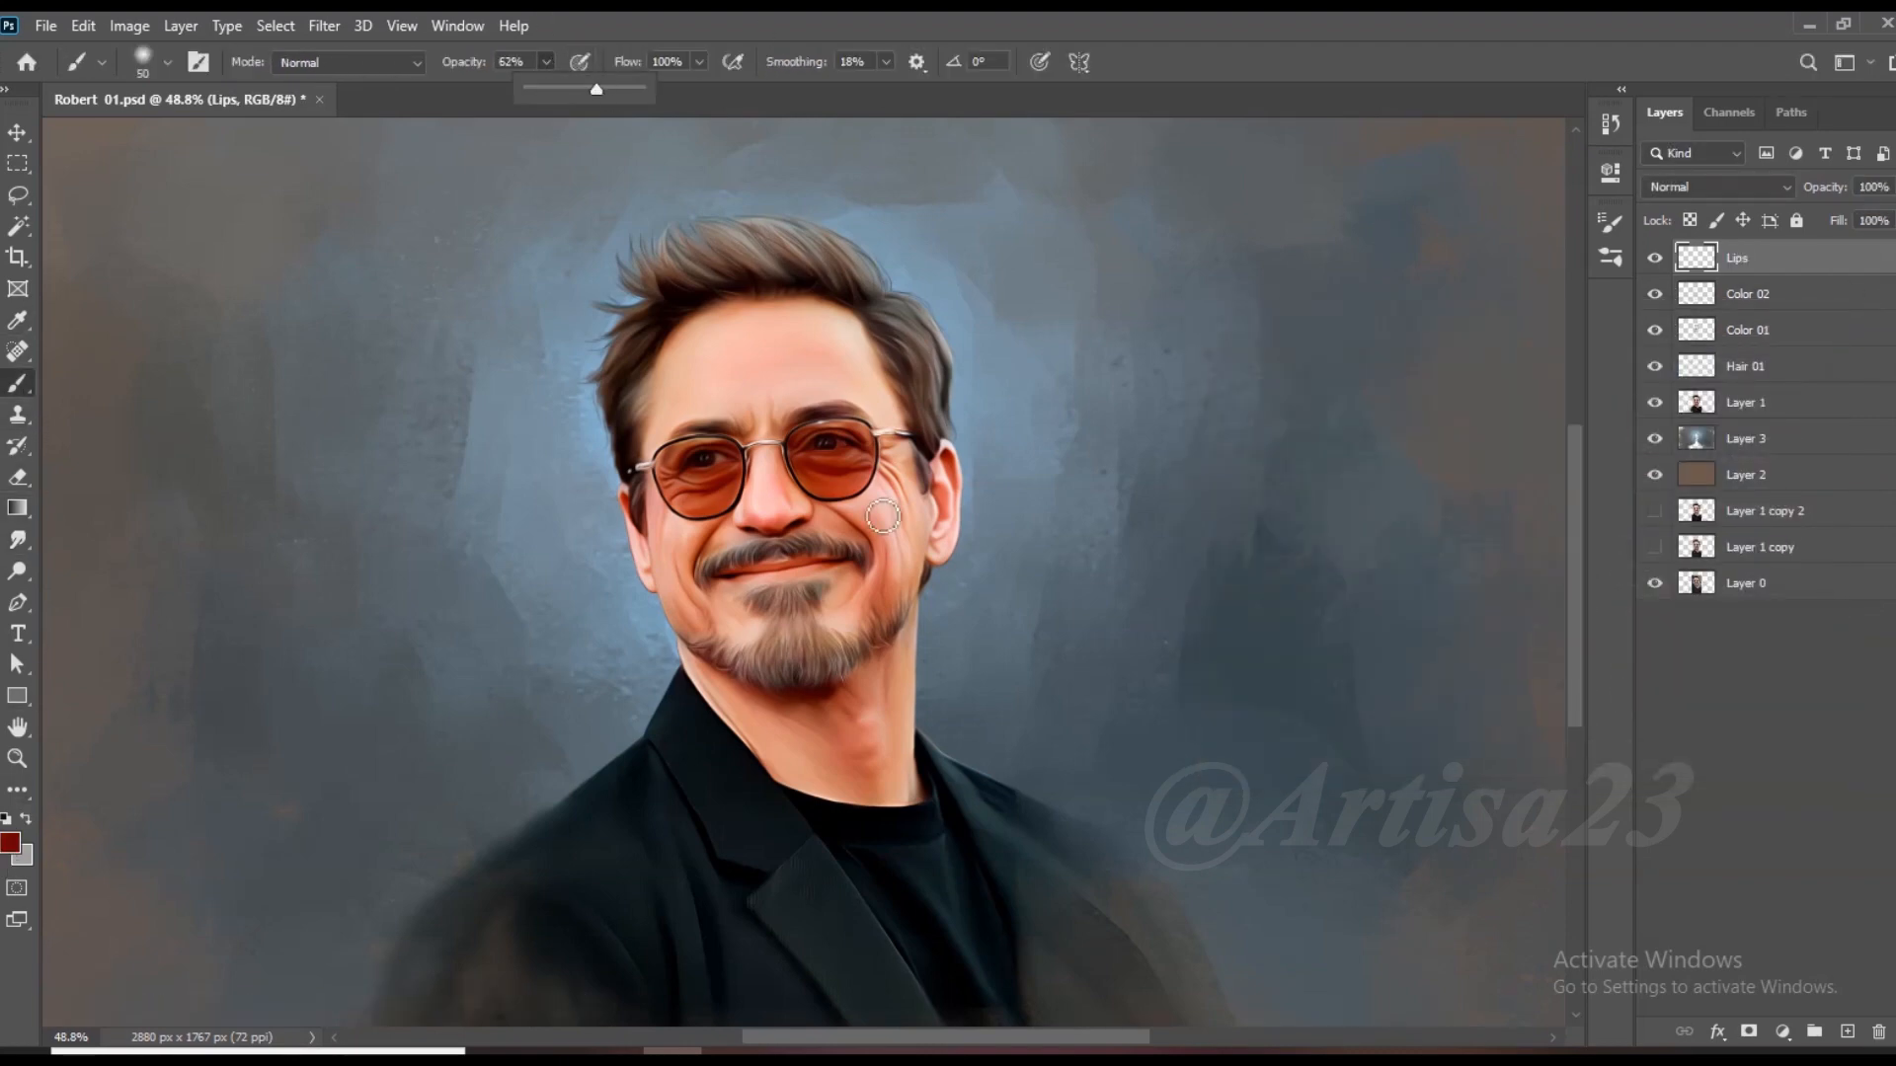
pyautogui.scroll(1, 836, 575)
pyautogui.scroll(2, 837, 575)
pyautogui.moveTo(682, 580); pyautogui.dragTo(862, 563)
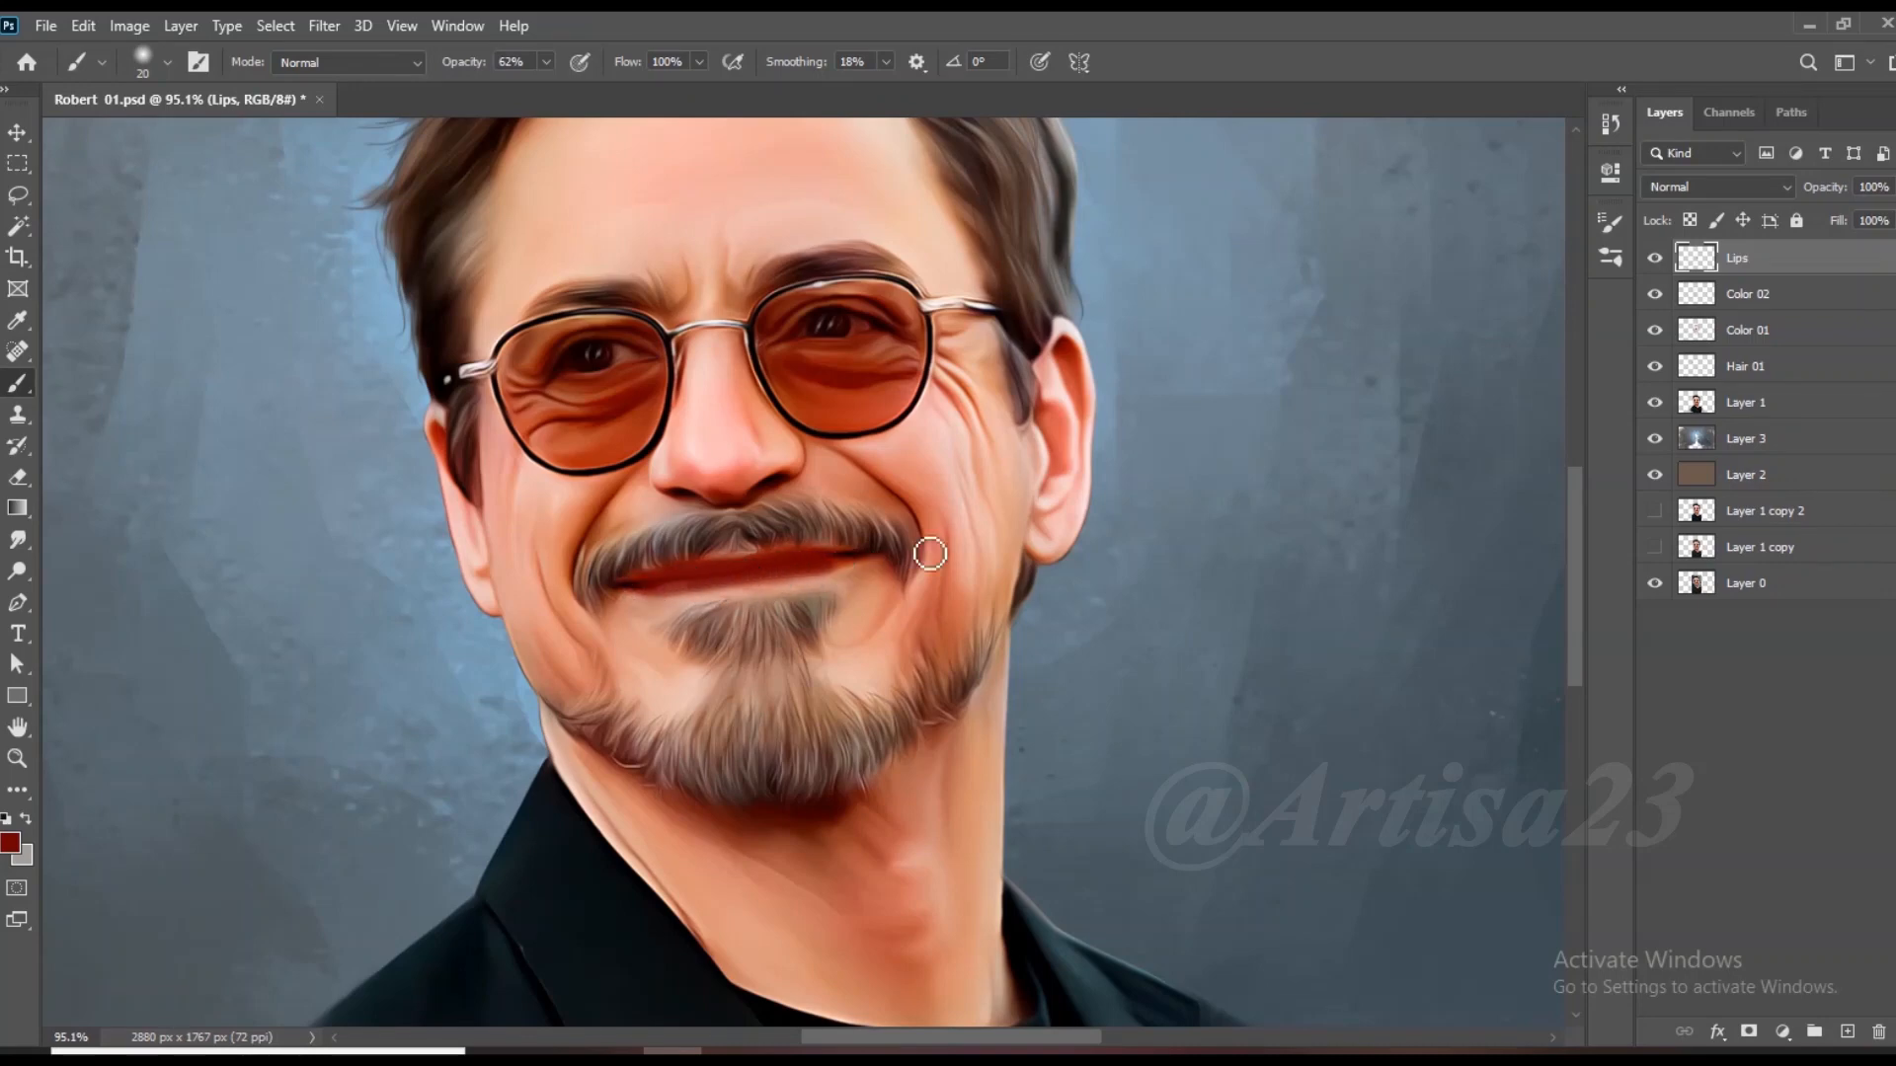
# Step: Set the Lips layer's blend mode to Soft Light and apply a Hue/Saturation adjustment to the lip colour
pyautogui.click(1763, 187)
pyautogui.click(1688, 498)
pyautogui.click(129, 26)
pyautogui.moveTo(173, 81)
pyautogui.click(458, 215)
pyautogui.moveTo(1317, 324); pyautogui.dragTo(1267, 324)
pyautogui.click(1624, 212)
# Step: Compare the lips with and without the Lips layer, reduce it to 67% opacity and 79% fill, and save
pyautogui.click(1654, 259)
pyautogui.click(1655, 259)
pyautogui.click(1894, 220)
pyautogui.click(1894, 186)
pyautogui.moveTo(1894, 214); pyautogui.dragTo(1866, 213)
pyautogui.scroll(-6, 1076, 378)
pyautogui.scroll(2, 890, 533)
pyautogui.hotkey('ctrl', 's')
# Step: Apply a Color Balance adjustment to the Lips layer, shifting its midtones toward magenta
pyautogui.click(129, 25)
pyautogui.moveTo(173, 88)
pyautogui.click(427, 238)
pyautogui.moveTo(1488, 274)
pyautogui.mouseDown()
pyautogui.moveTo(1460, 271)
pyautogui.moveTo(1485, 274)
pyautogui.mouseUp()
pyautogui.click(1810, 193)
pyautogui.press('b')
pyautogui.scroll(-4, 812, 580)
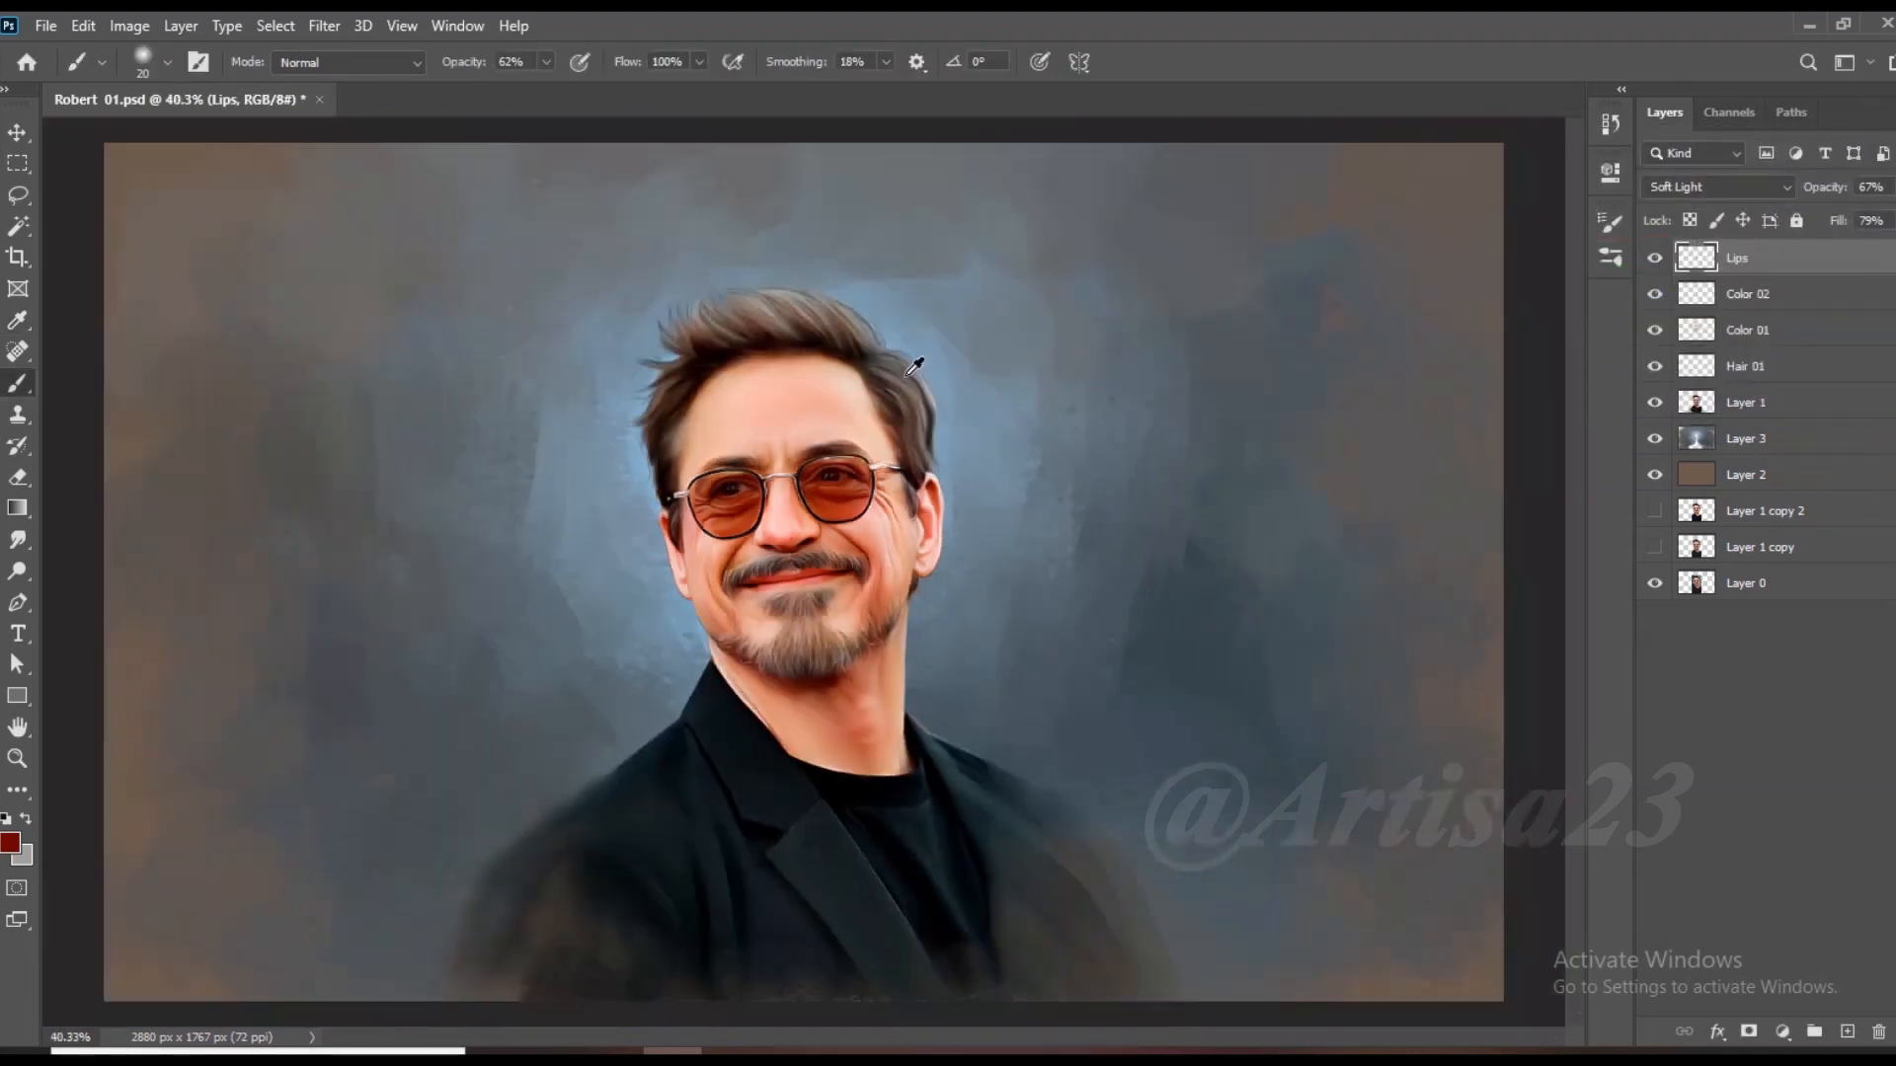
pyautogui.scroll(5, 812, 579)
pyautogui.scroll(-2, 811, 580)
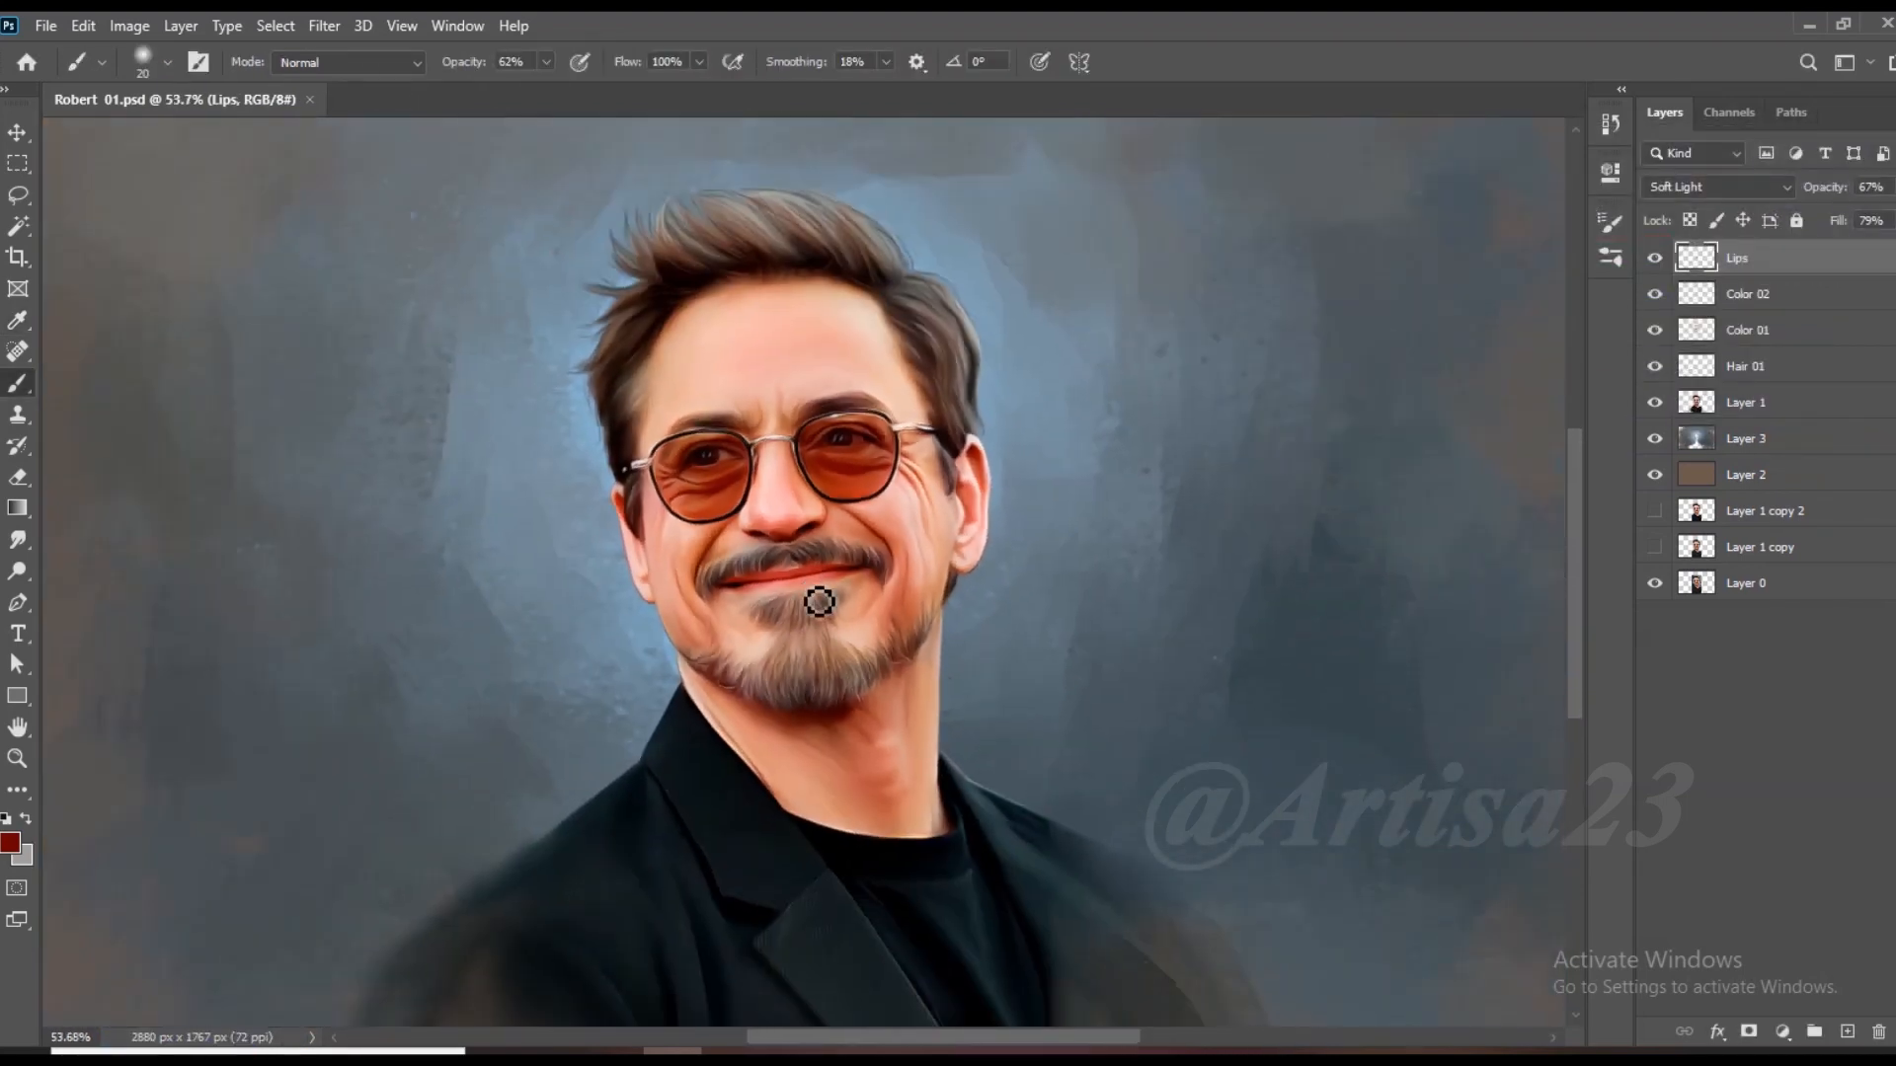
# Step: Add a layer named Color 03 on top and load the figure's outline from Layer 1 as a selection
pyautogui.scroll(-1, 844, 479)
pyautogui.click(1848, 1030)
pyautogui.doubleClick(1749, 257)
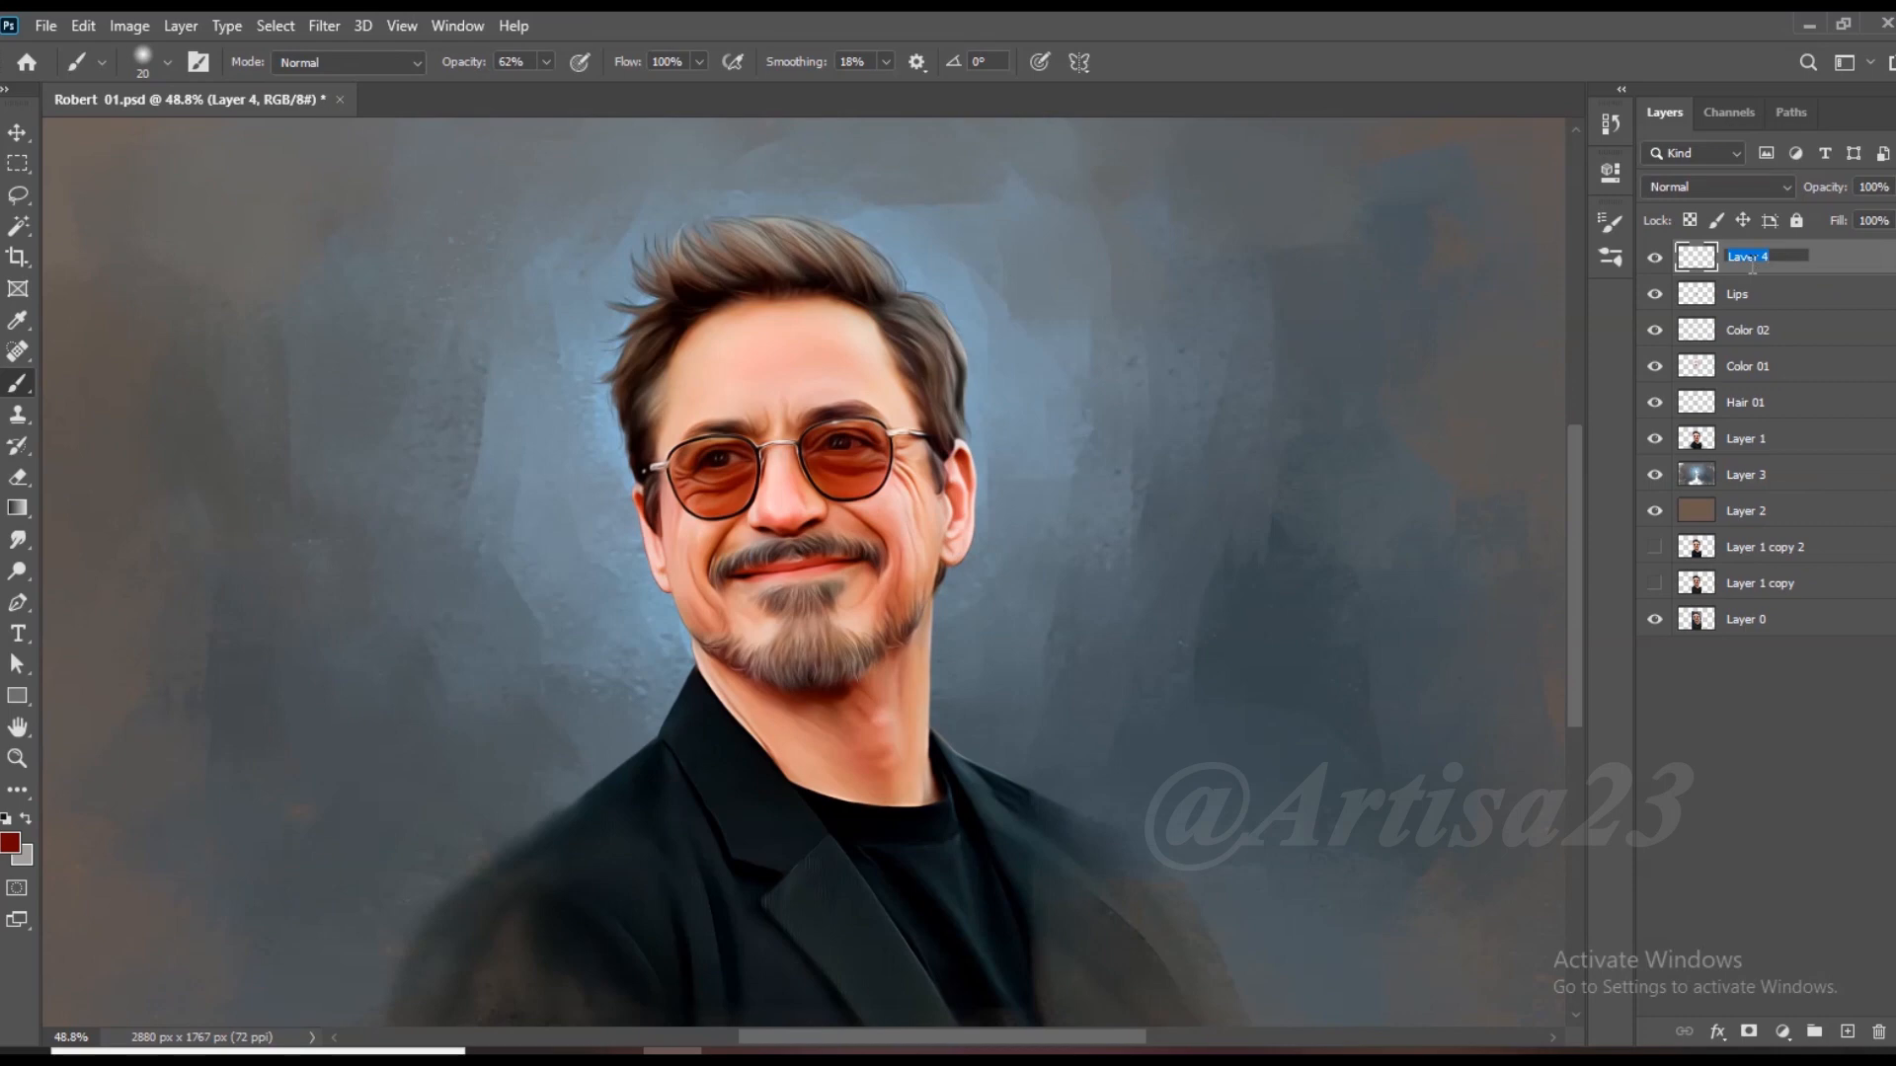
pyautogui.press('Return')
pyautogui.scroll(2, 1003, 486)
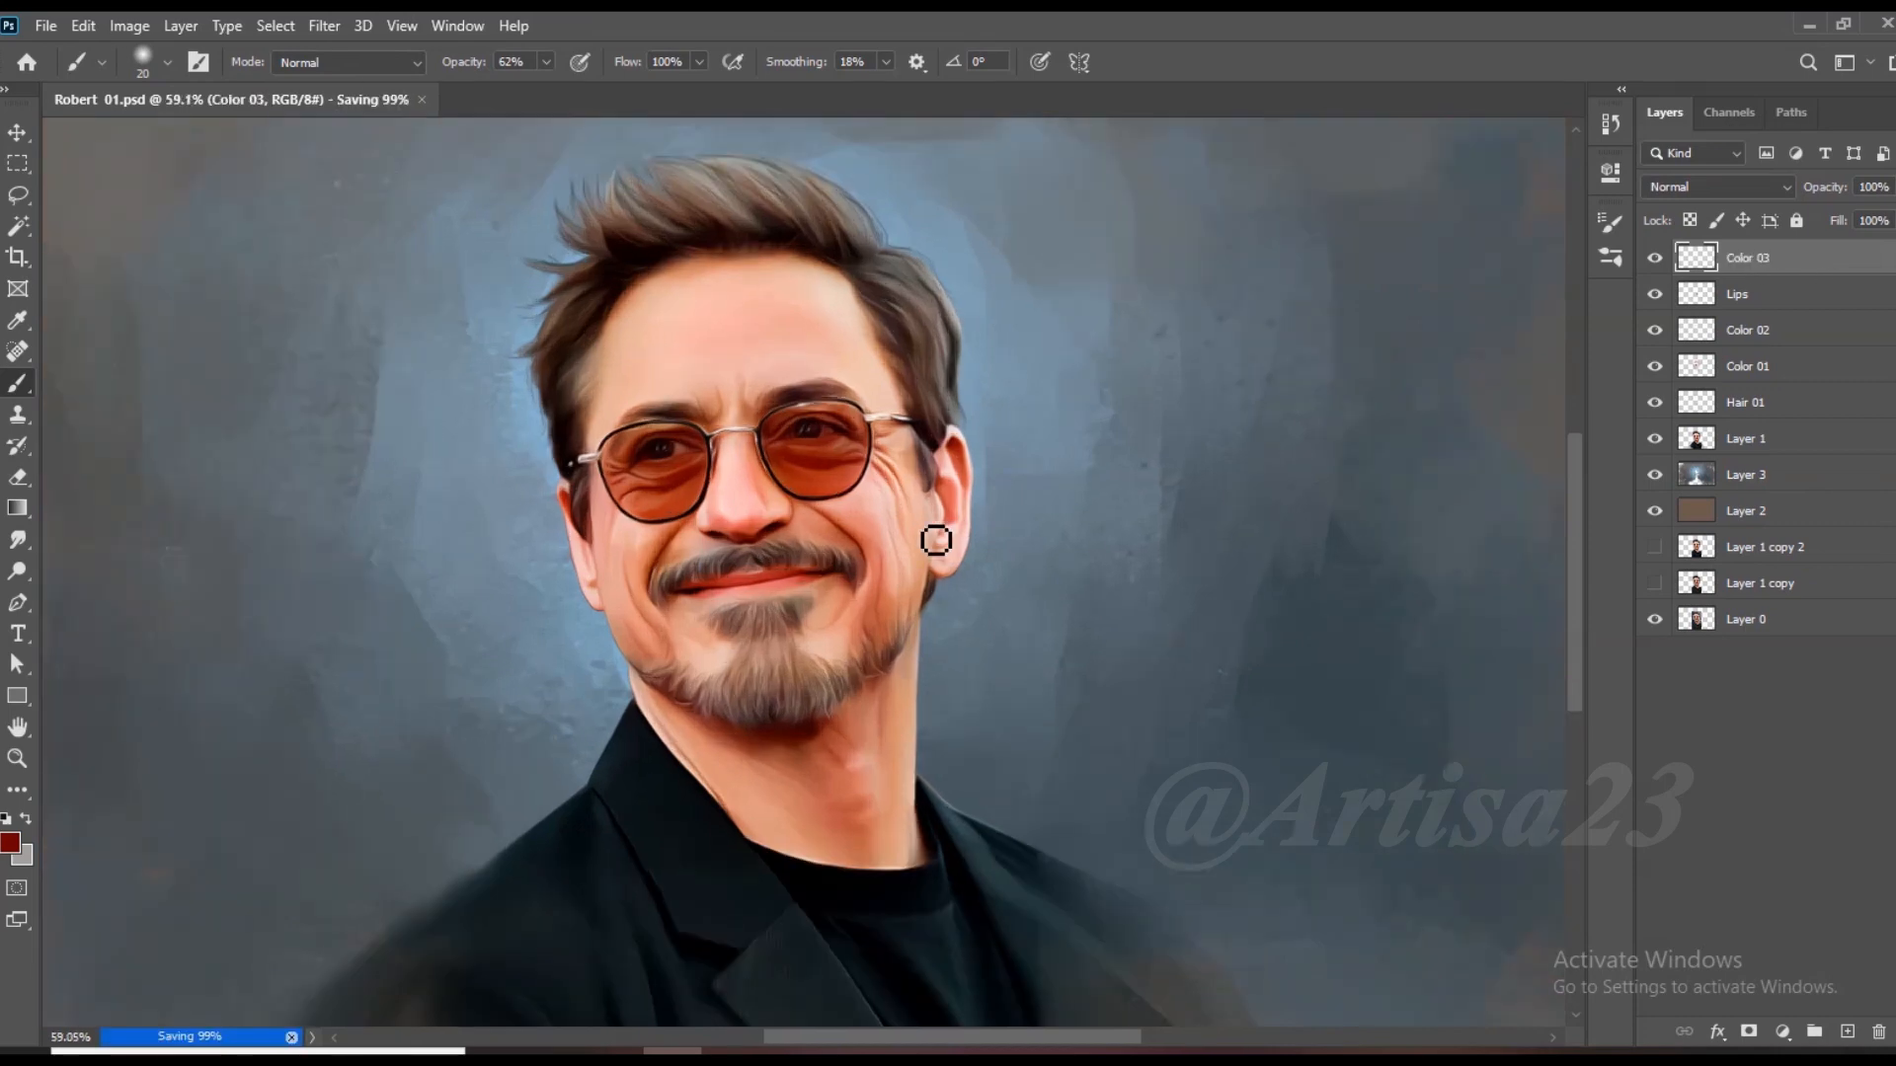
pyautogui.scroll(-1, 939, 542)
pyautogui.keyDown('ctrl'); pyautogui.click(1699, 443); pyautogui.keyUp('ctrl')
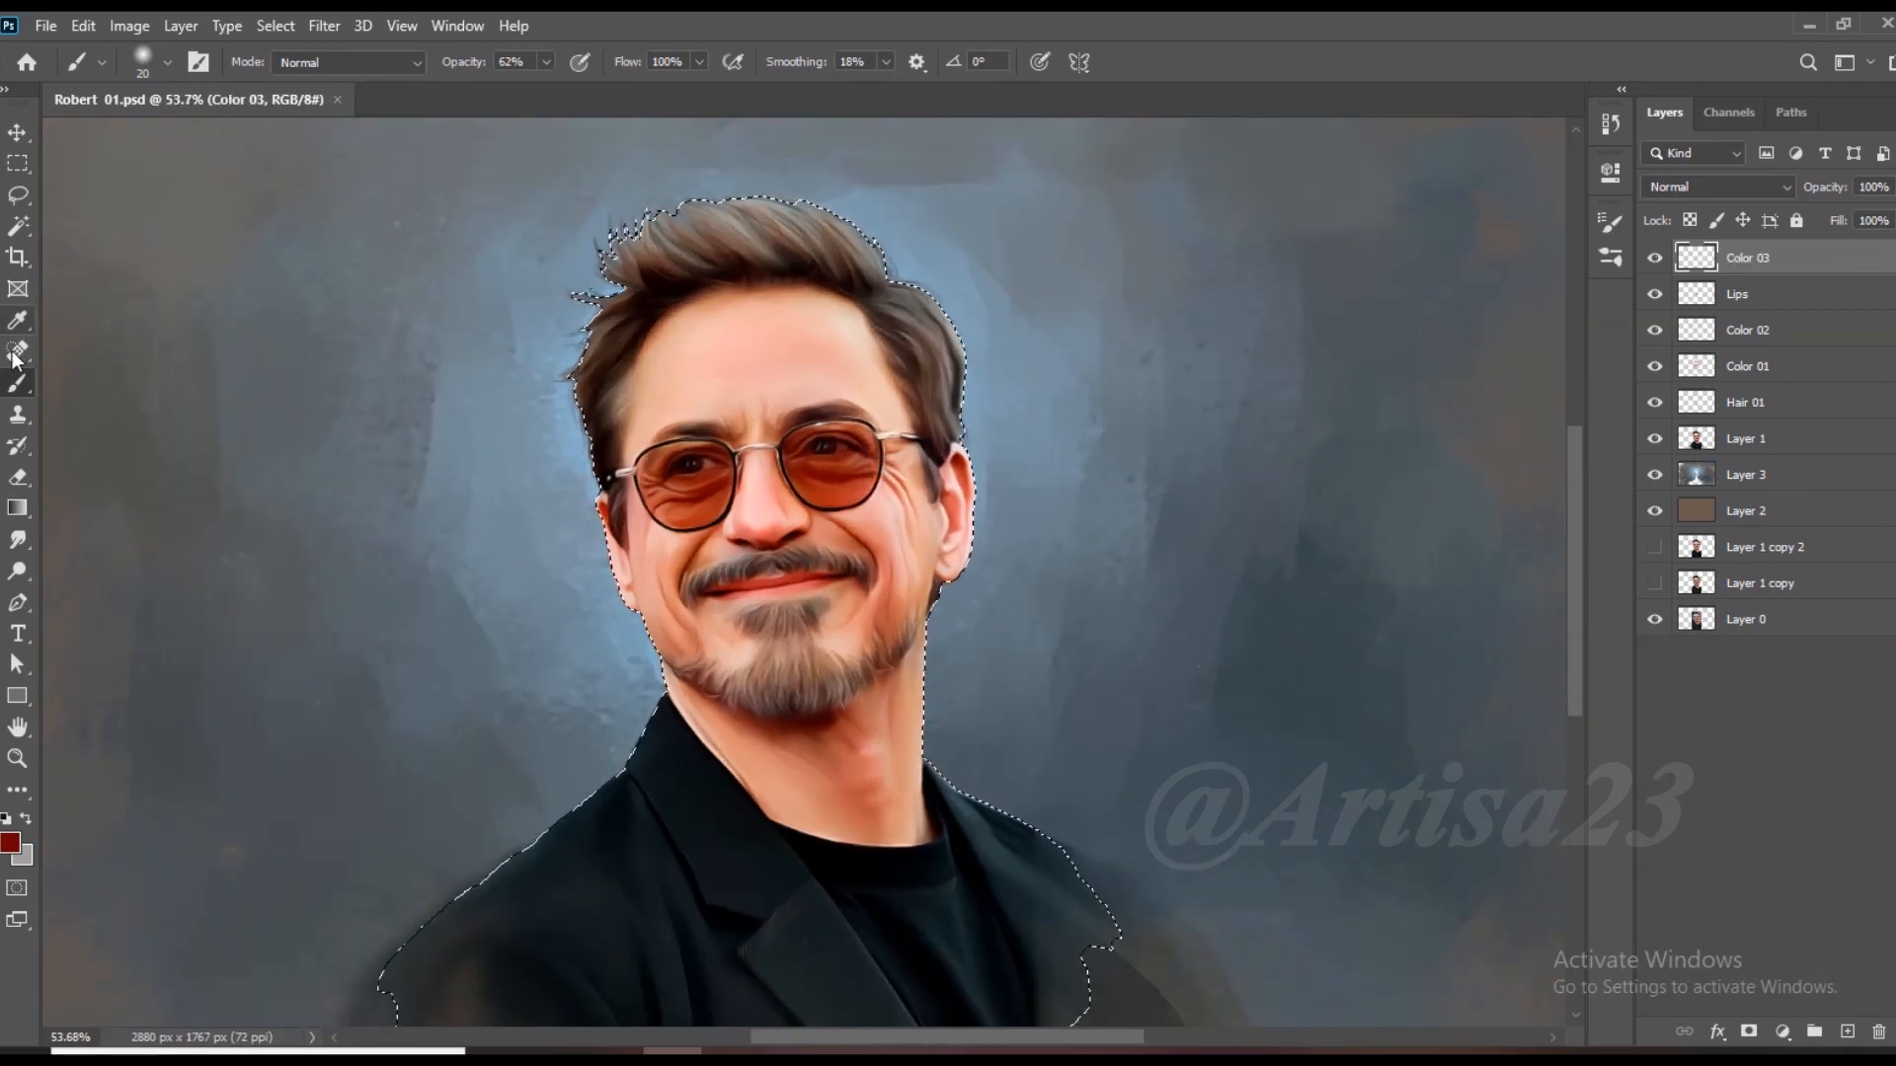
# Step: Set the brush opacity to 16% and choose a muted blue as the foreground colour
pyautogui.click(542, 62)
pyautogui.moveTo(551, 89); pyautogui.dragTo(495, 89)
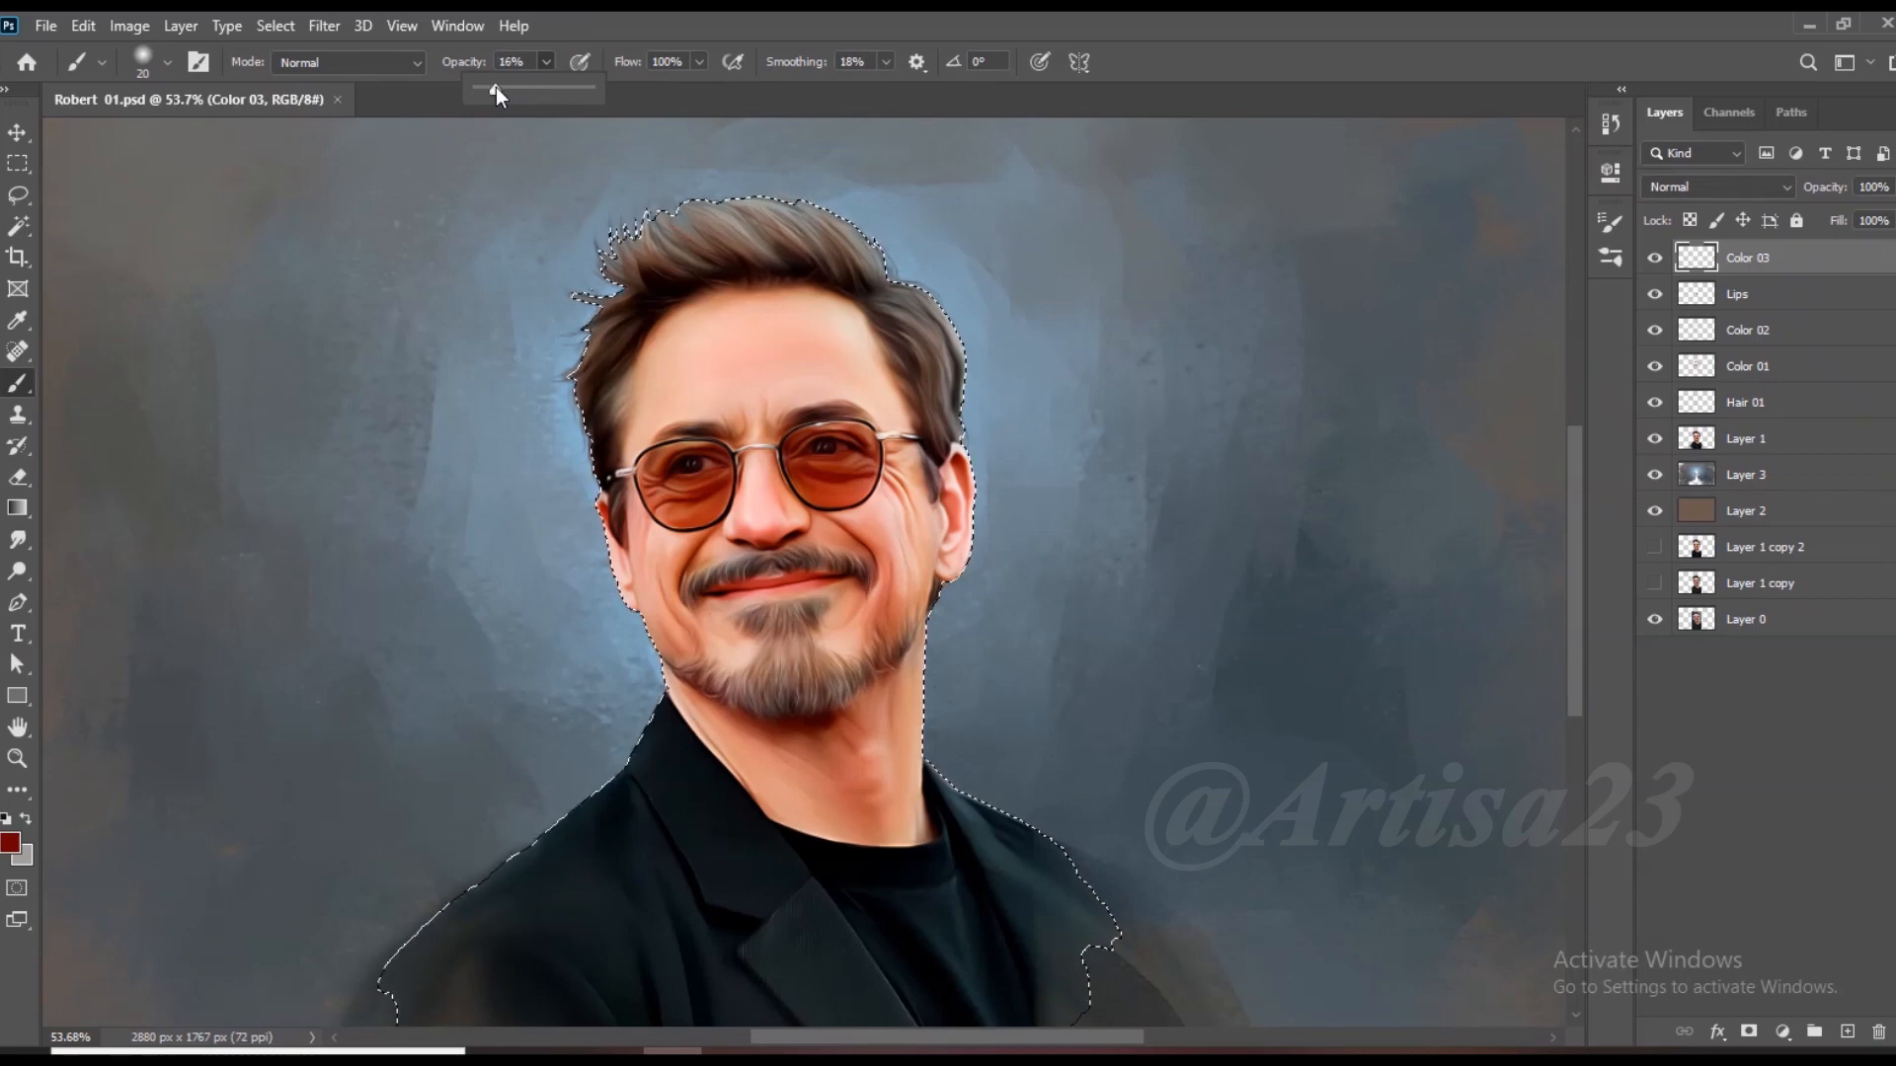
pyautogui.click(10, 843)
pyautogui.click(1532, 519)
pyautogui.click(1341, 518)
pyautogui.press('Return')
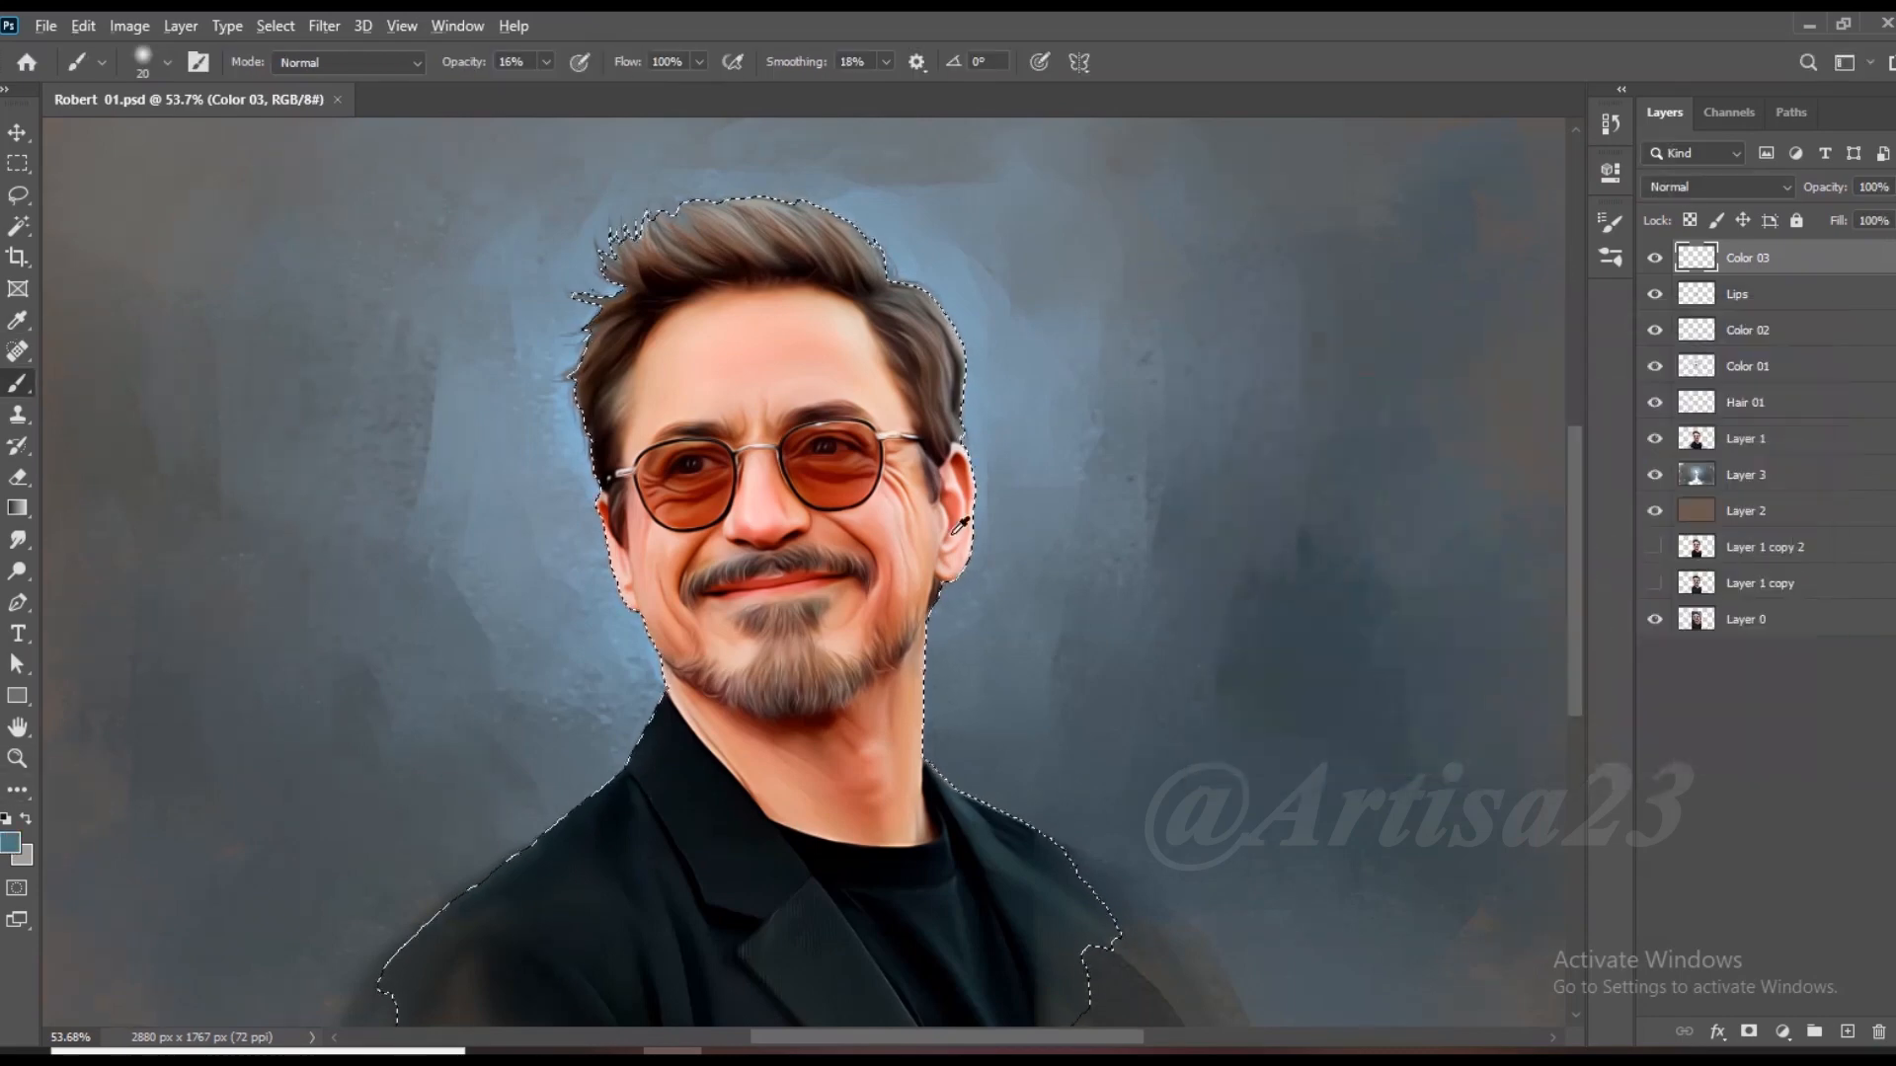
# Step: Brush blue along the jaw beside the ear and set the Color 03 layer's blend mode to Color
pyautogui.scroll(3, 943, 541)
pyautogui.moveTo(926, 592); pyautogui.dragTo(929, 550)
pyautogui.click(1717, 186)
pyautogui.click(1678, 752)
# Step: Brush subtle blue tints over the neck and forehead on Color 03 with a soft brush of about 25 px
pyautogui.press(']')
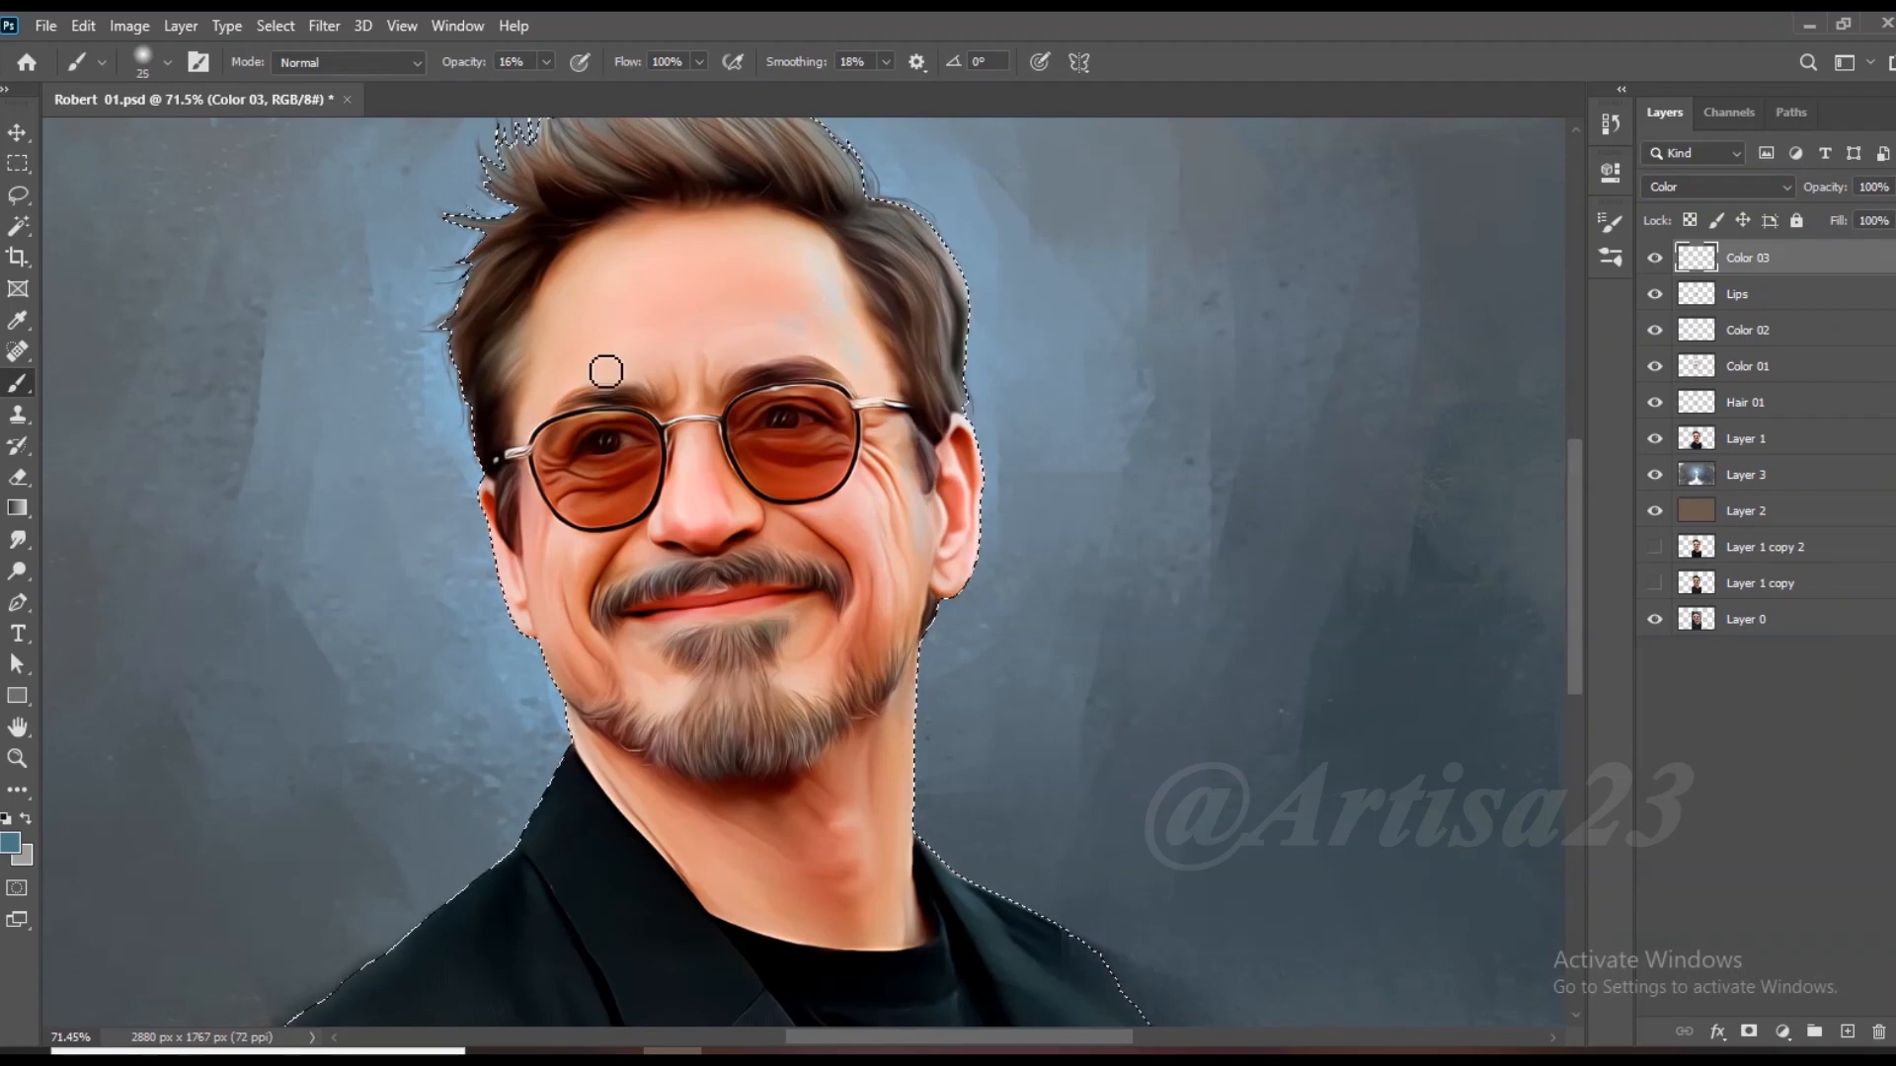
pyautogui.press('[')
pyautogui.press('[')
pyautogui.press('[')
pyautogui.press(']')
pyautogui.press(']')
pyautogui.press(']')
pyautogui.press(']')
pyautogui.press('[')
pyautogui.moveTo(856, 758); pyautogui.dragTo(858, 876)
pyautogui.click(825, 879)
pyautogui.moveTo(707, 839); pyautogui.dragTo(747, 866)
pyautogui.moveTo(856, 807); pyautogui.dragTo(867, 831)
pyautogui.moveTo(724, 332); pyautogui.dragTo(724, 316)
pyautogui.click(738, 243)
pyautogui.moveTo(660, 242); pyautogui.dragTo(644, 266)
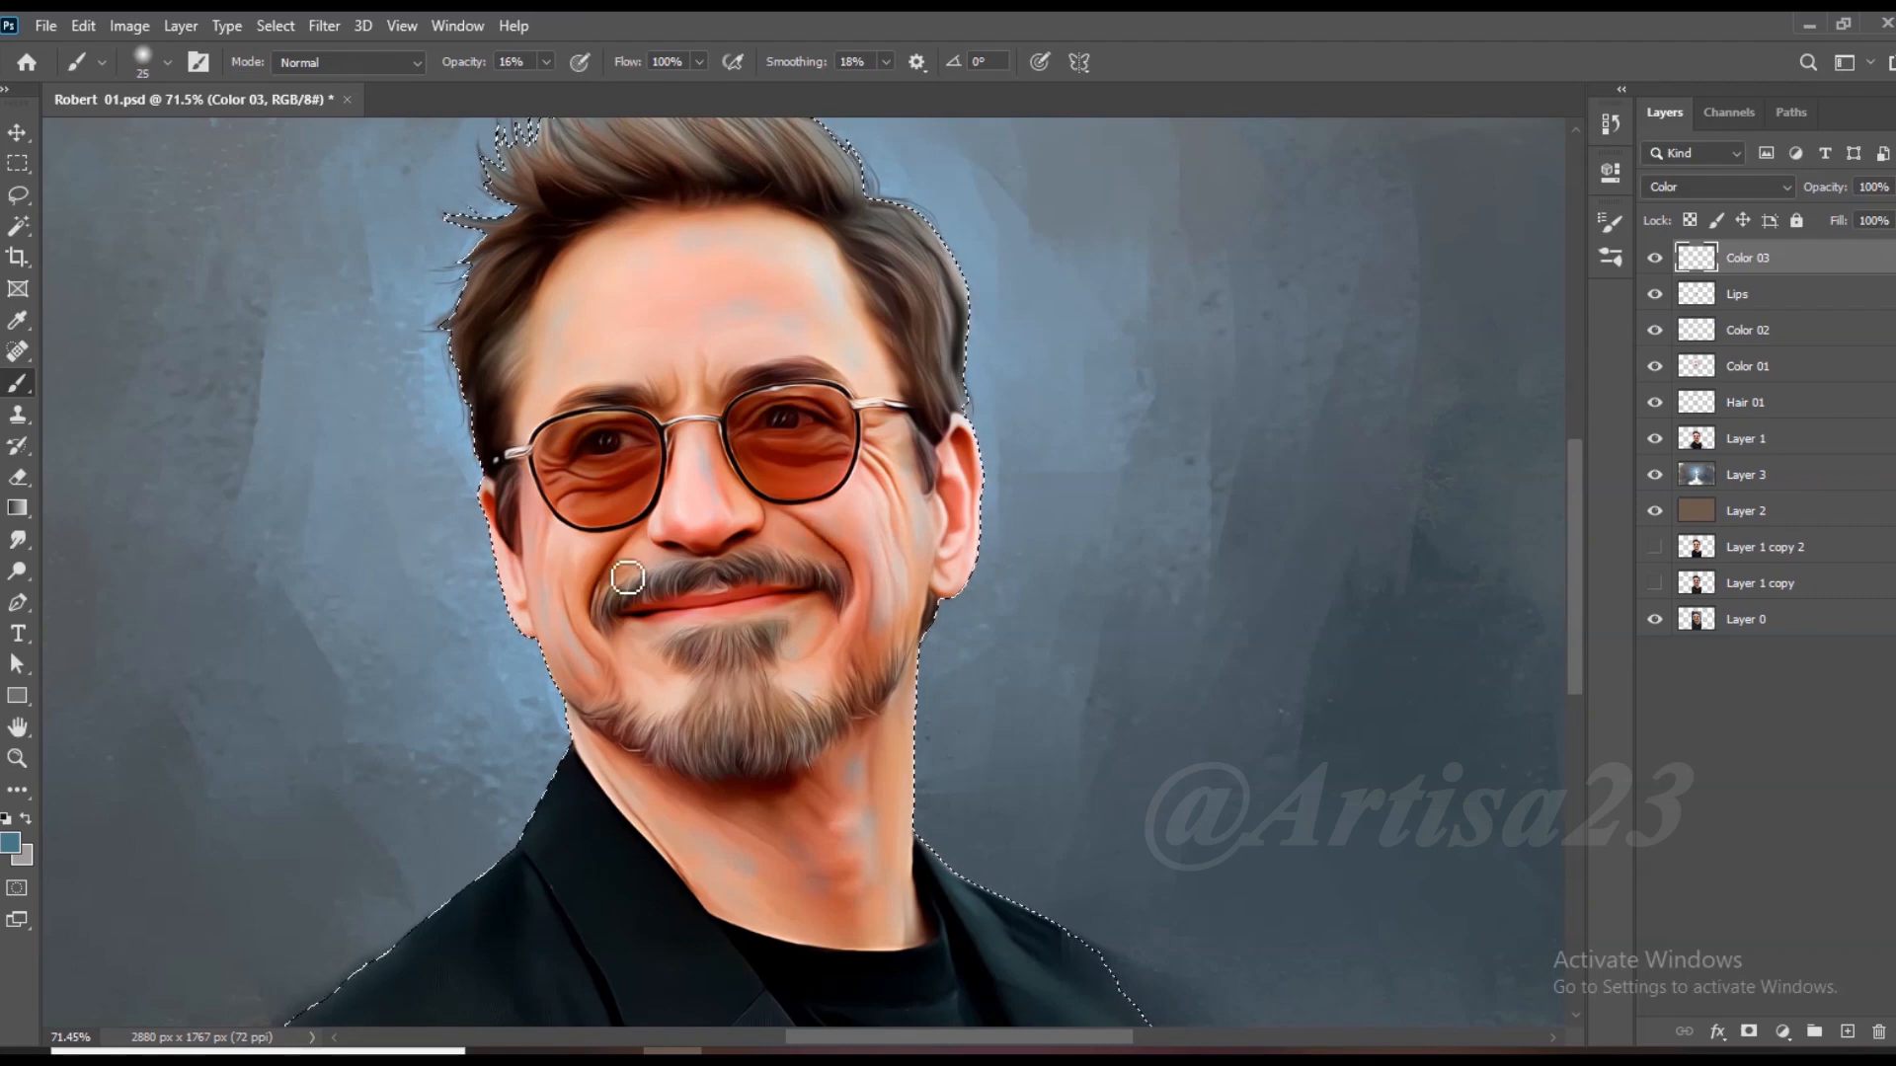
# Step: Smudge the blue tints smoothly into the skin of the forehead, face and neck at 90 px and 55% strength
pyautogui.click(17, 539)
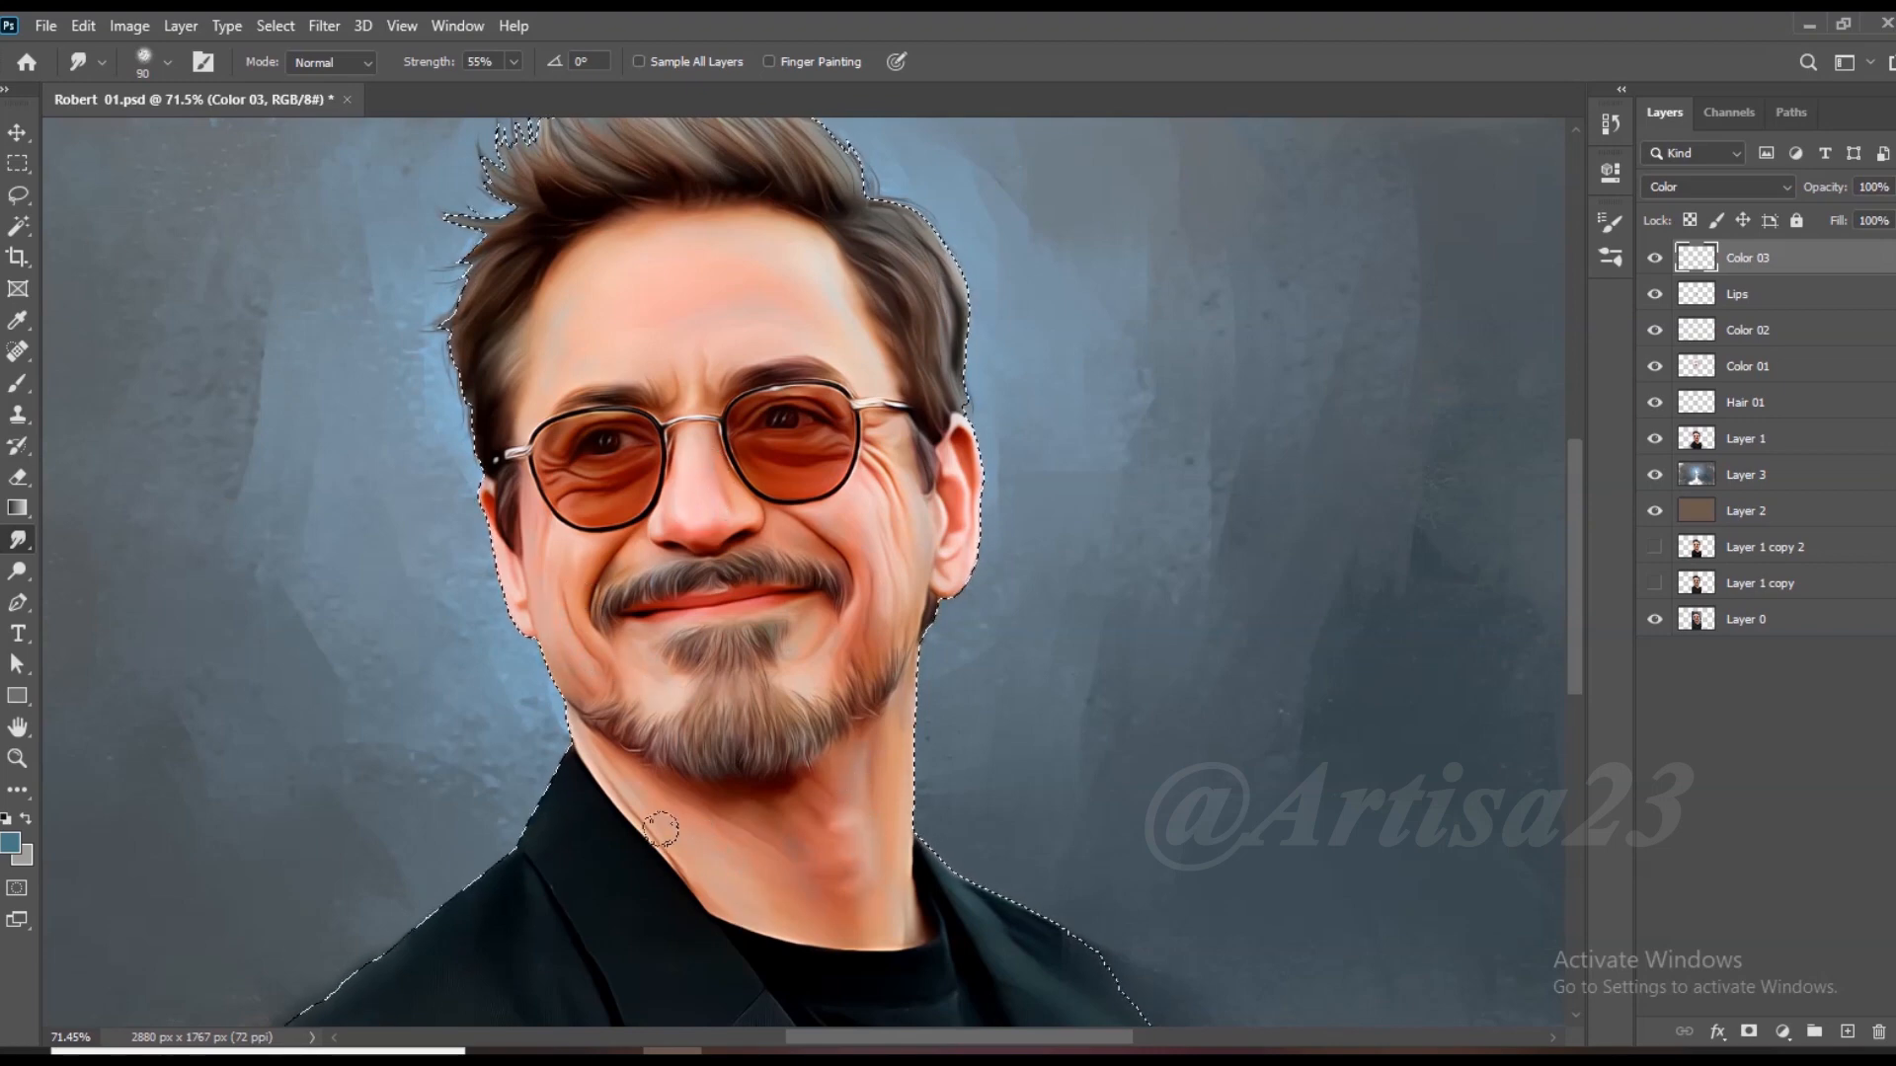
pyautogui.hotkey('ctrl', '0')
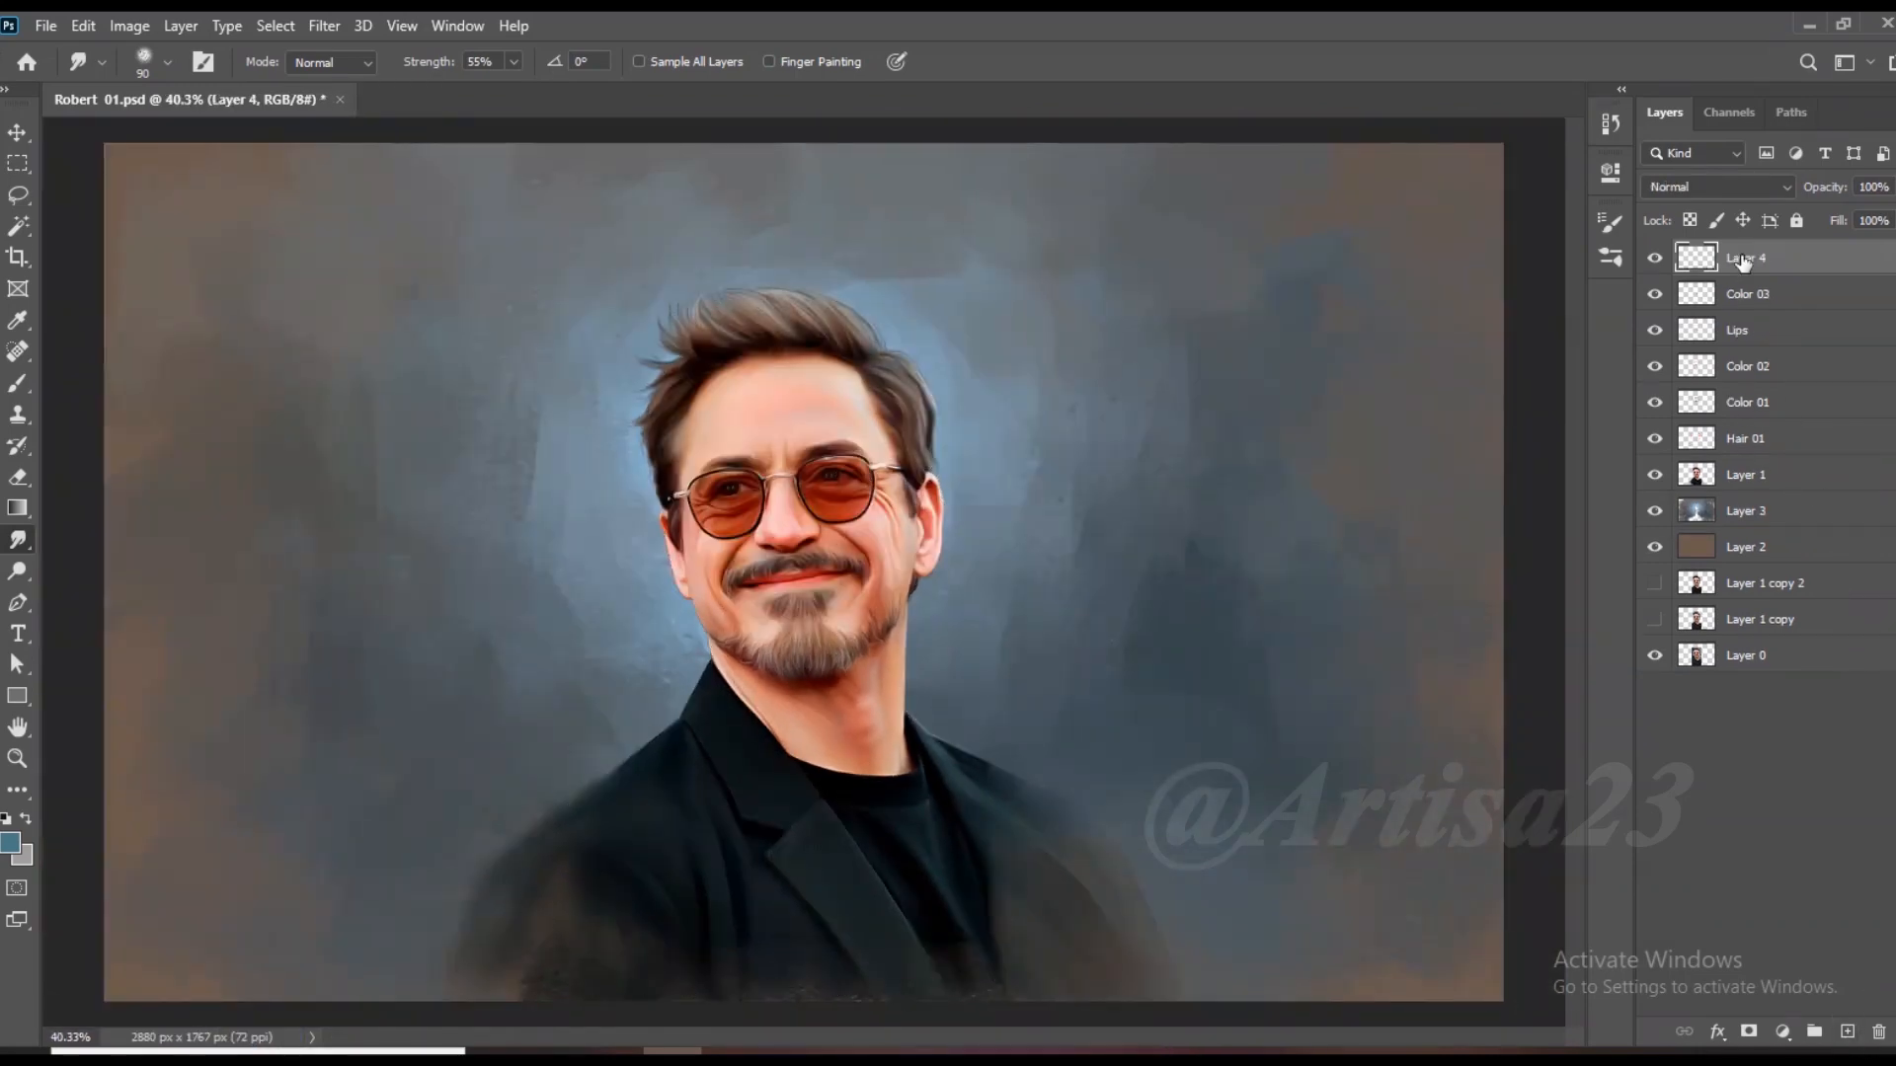
# Step: Name the new top layer Hair 02 and save the document
pyautogui.doubleClick(1742, 259)
pyautogui.write('Hair 02')
pyautogui.click(1836, 262)
pyautogui.scroll(-1, 965, 294)
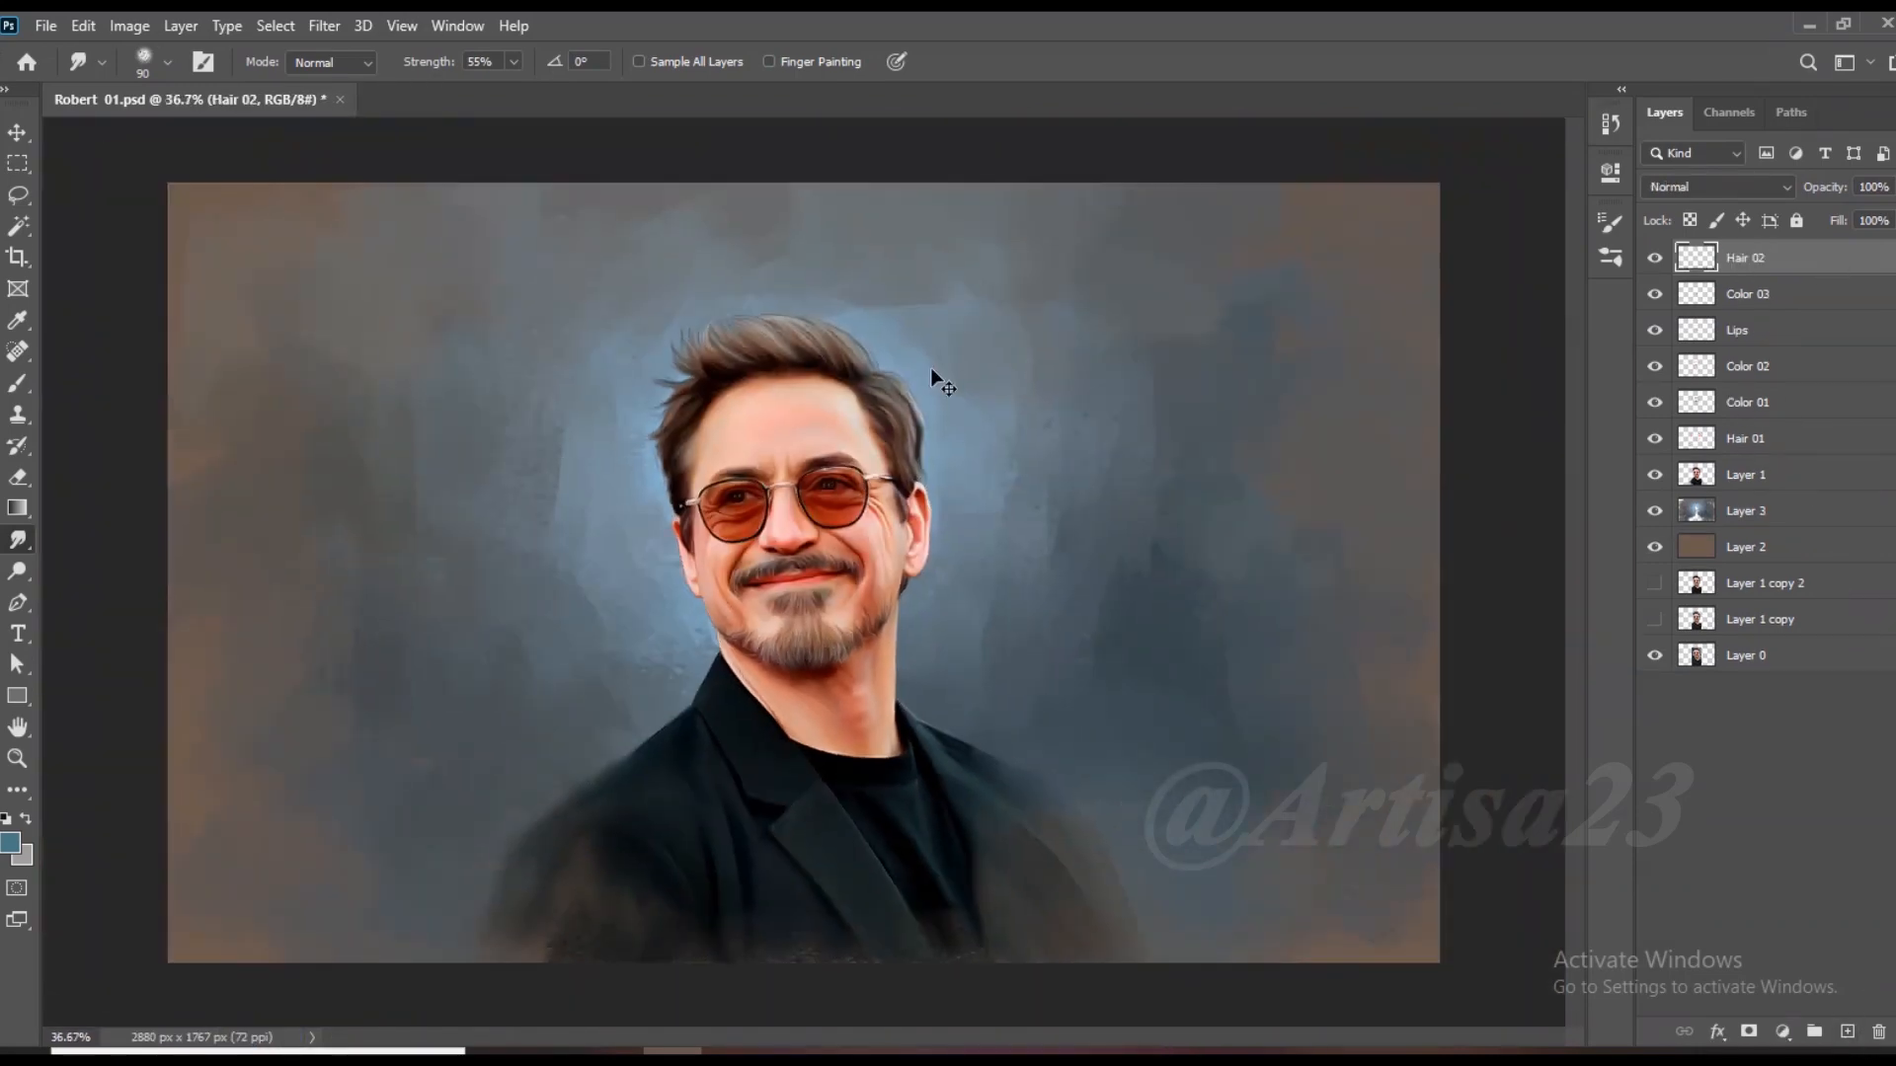
pyautogui.hotkey('ctrl', 's')
# Step: Switch to a hard round brush tip and shrink it to a small size for drawing hair strands
pyautogui.scroll(2, 943, 464)
pyautogui.click(18, 383)
pyautogui.click(198, 62)
pyautogui.click(1391, 253)
pyautogui.click(622, 37)
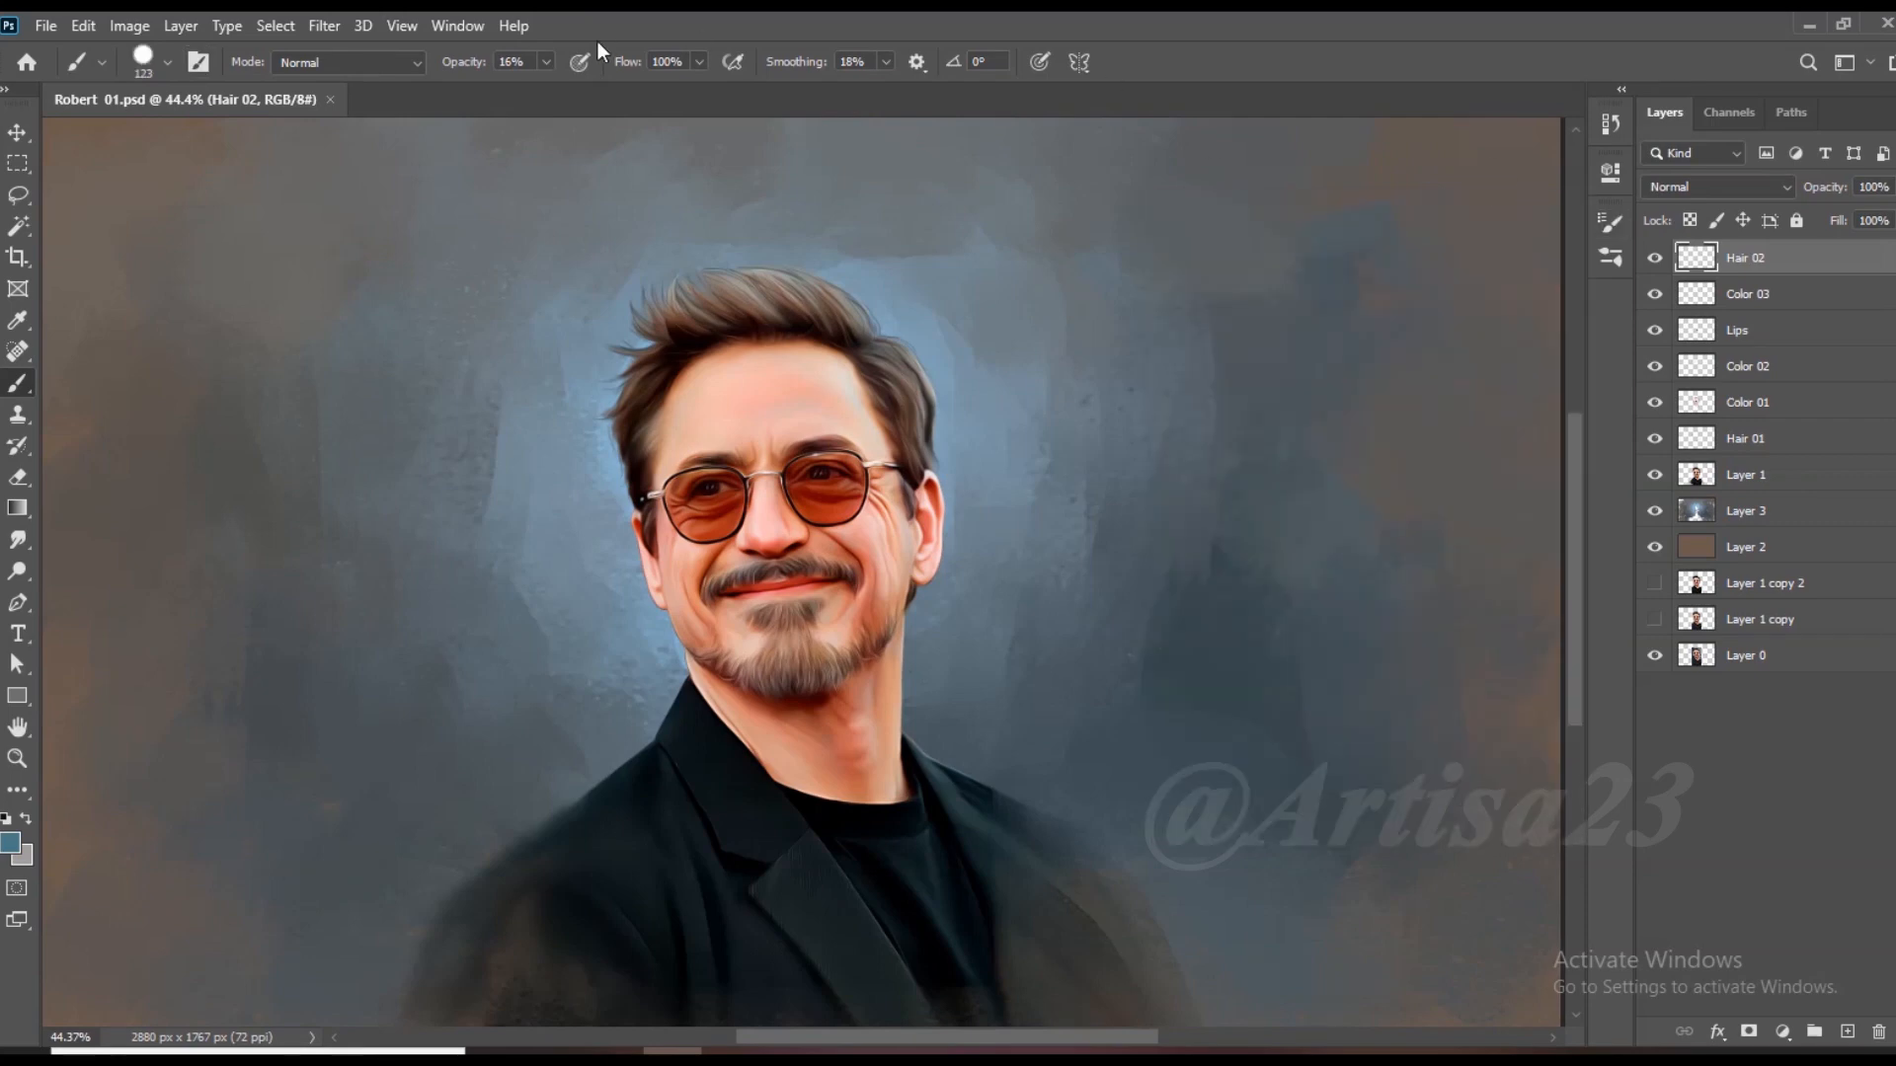
pyautogui.click(718, 336)
pyautogui.press('[')
pyautogui.press('[')
pyautogui.press('[')
pyautogui.press('[')
pyautogui.press('[')
pyautogui.press('[')
pyautogui.press('[')
pyautogui.press('[')
pyautogui.press('[')
pyautogui.press('[')
pyautogui.press('[')
pyautogui.press('[')
pyautogui.press('[')
pyautogui.press('[')
pyautogui.press('[')
pyautogui.press('[')
# Step: Sample the blue background beside the hair and brighten the foreground colour to light blue 60b9f2
pyautogui.scroll(12, 636, 444)
pyautogui.scroll(3, 533, 517)
pyautogui.keyDown('alt'); pyautogui.click(531, 522); pyautogui.keyUp('alt')
pyautogui.click(13, 840)
pyautogui.click(1379, 402)
pyautogui.click(1384, 390)
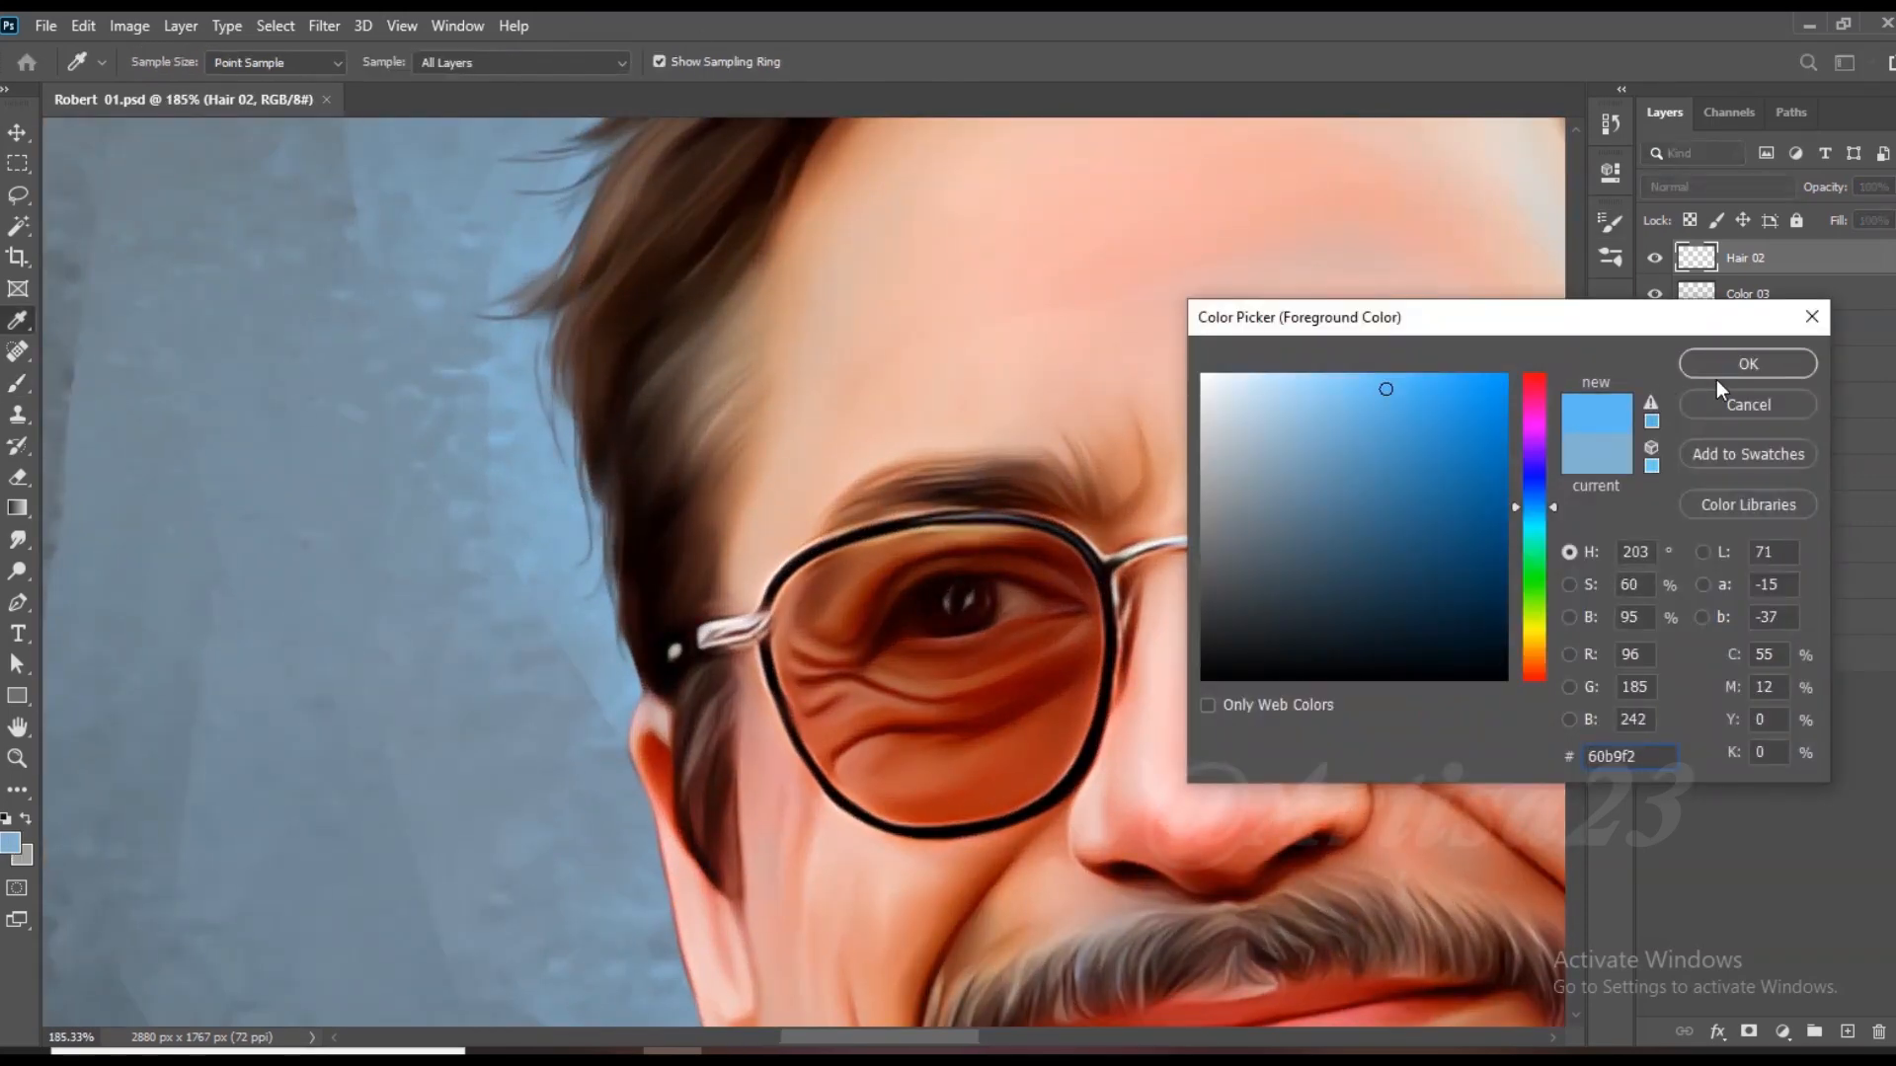
pyautogui.click(1745, 366)
# Step: Shrink the hair brush to 3 px and set its opacity to 82%
pyautogui.scroll(-3, 735, 310)
pyautogui.scroll(-3, 738, 309)
pyautogui.scroll(3, 720, 246)
pyautogui.press('[')
pyautogui.press('[')
pyautogui.press('[')
pyautogui.press('[')
pyautogui.press('[')
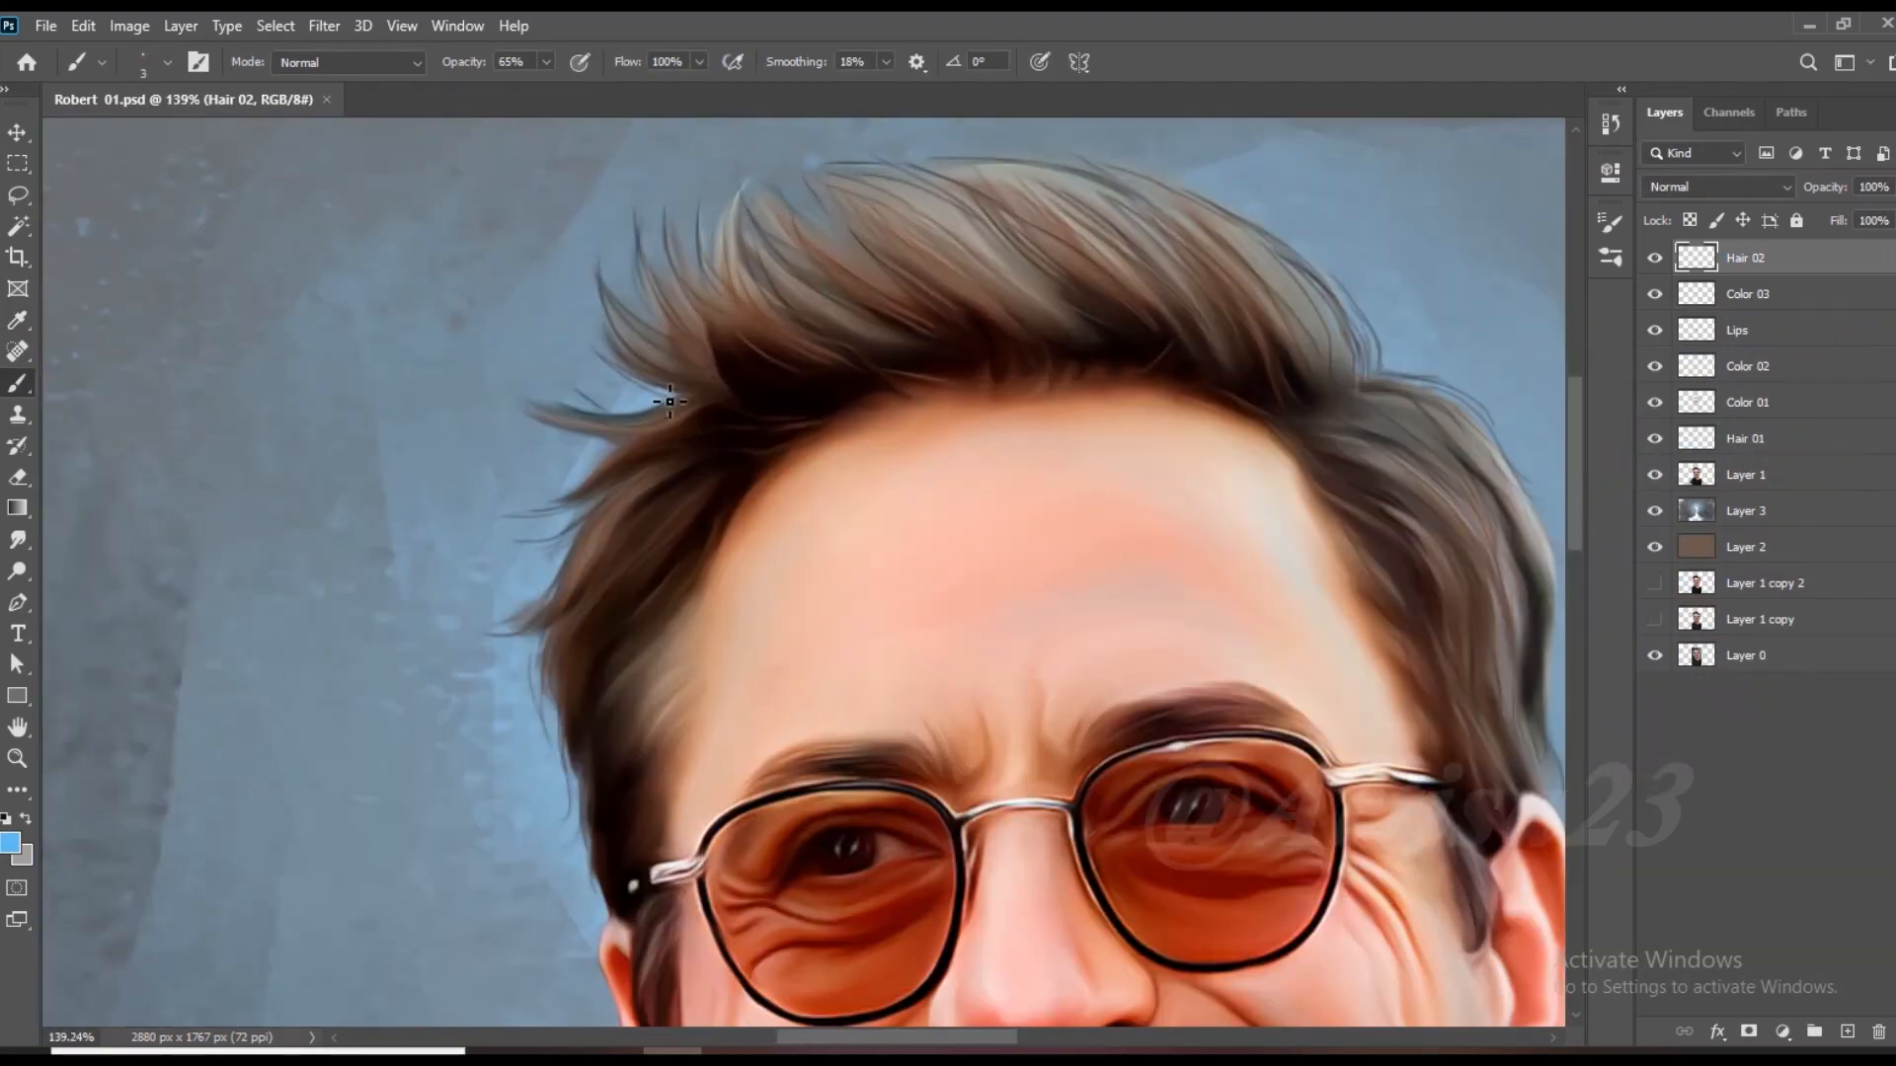
pyautogui.scroll(3, 600, 335)
pyautogui.click(546, 61)
pyautogui.moveTo(541, 90); pyautogui.dragTo(563, 90)
# Step: Paint fine light-blue strands along the viewer's-left hair edge, from the front tufts down to the temple
pyautogui.scroll(1, 613, 326)
pyautogui.click(613, 325)
pyautogui.scroll(-1, 613, 326)
pyautogui.moveTo(605, 302); pyautogui.dragTo(701, 458)
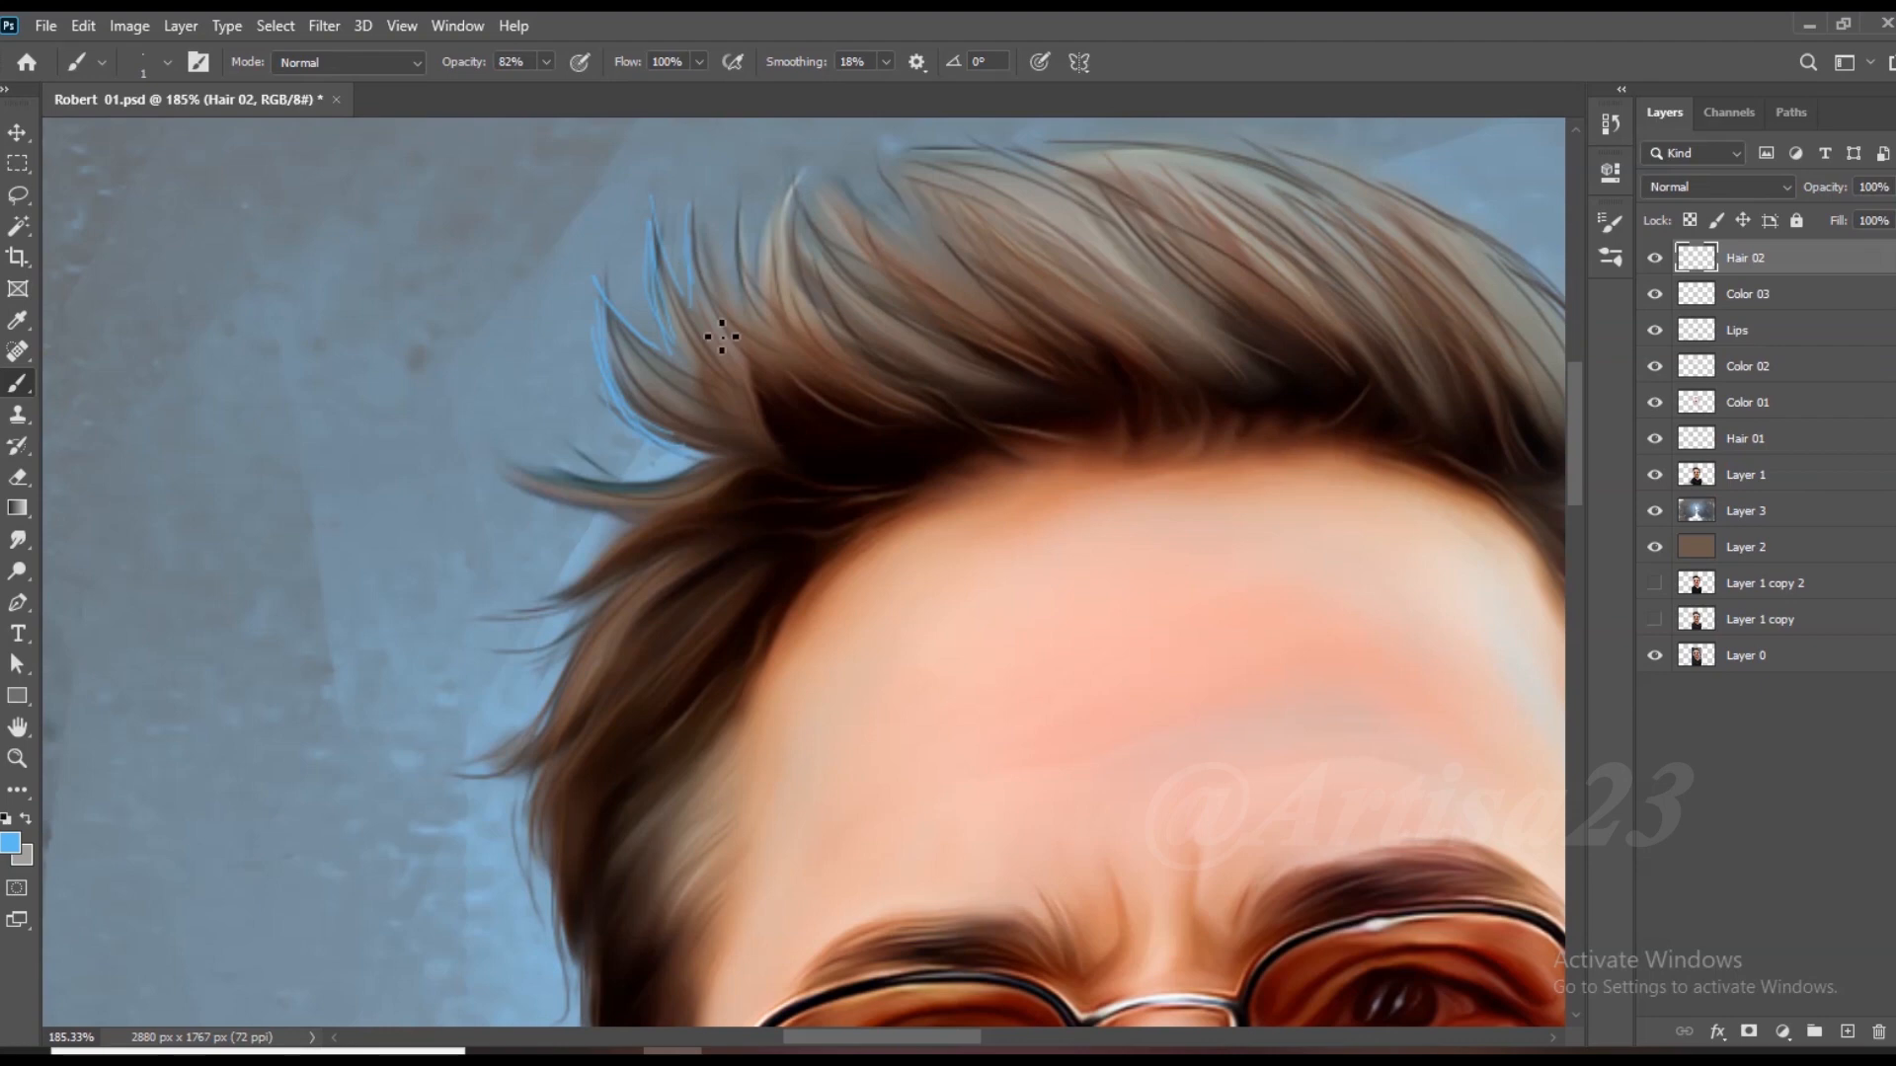
pyautogui.scroll(-1, 765, 293)
pyautogui.moveTo(578, 426); pyautogui.dragTo(697, 425)
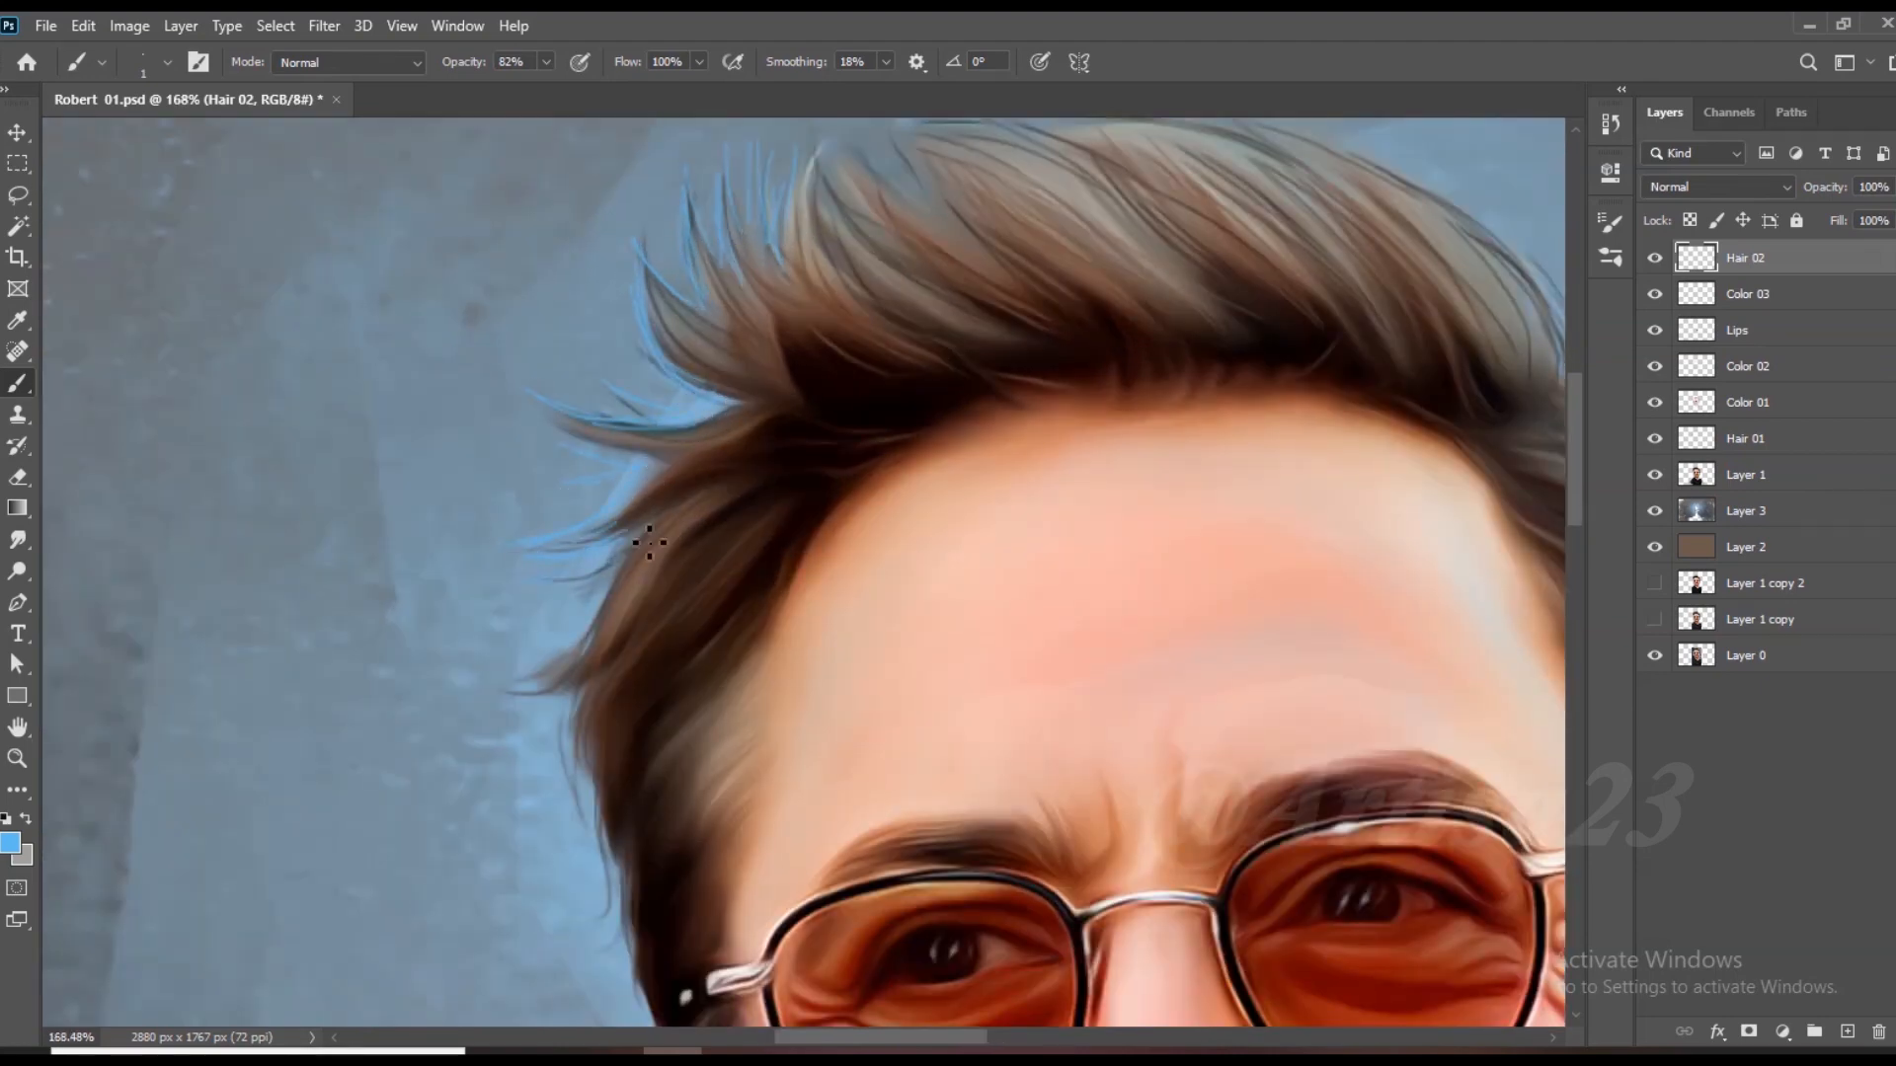
pyautogui.scroll(-1, 606, 590)
pyautogui.scroll(1, 559, 523)
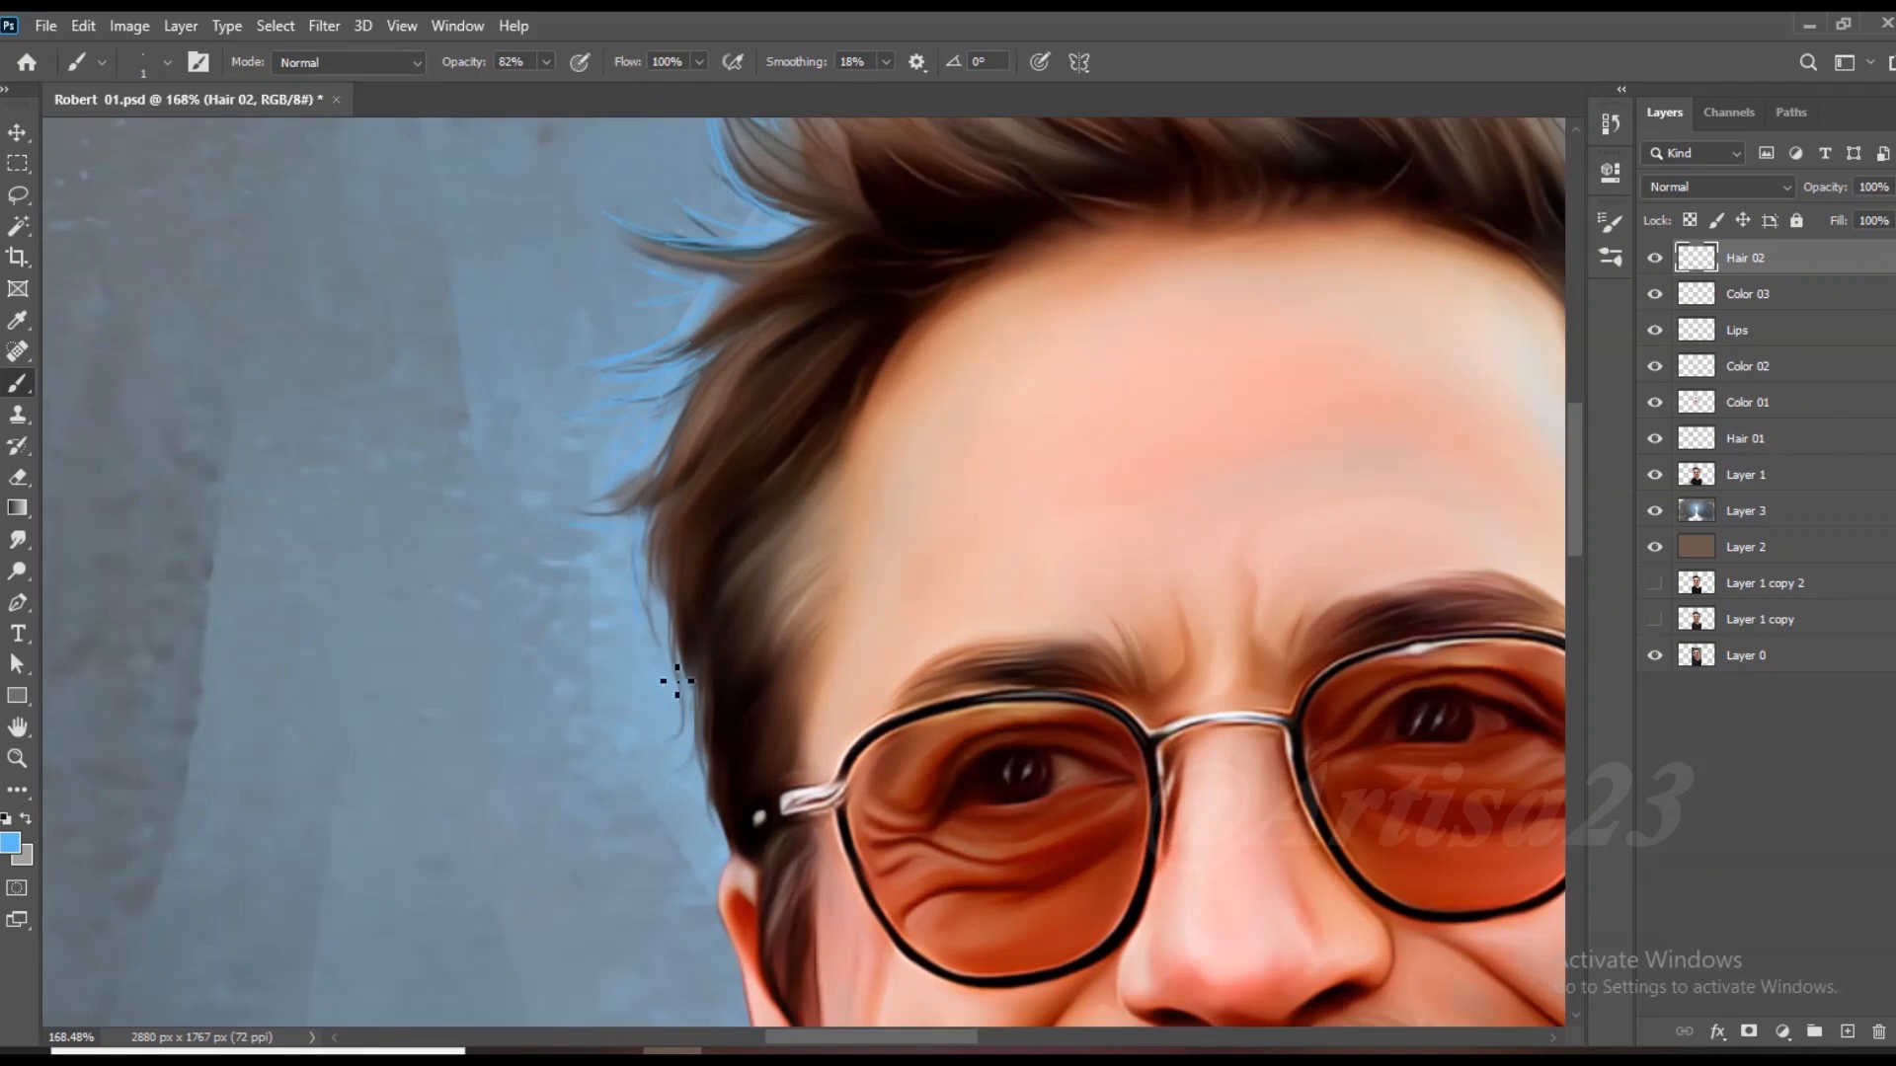
# Step: Continue the fine light-blue strands over the crown and down the opposite side of the hair to the ear
pyautogui.scroll(-3, 713, 787)
pyautogui.scroll(3, 1059, 591)
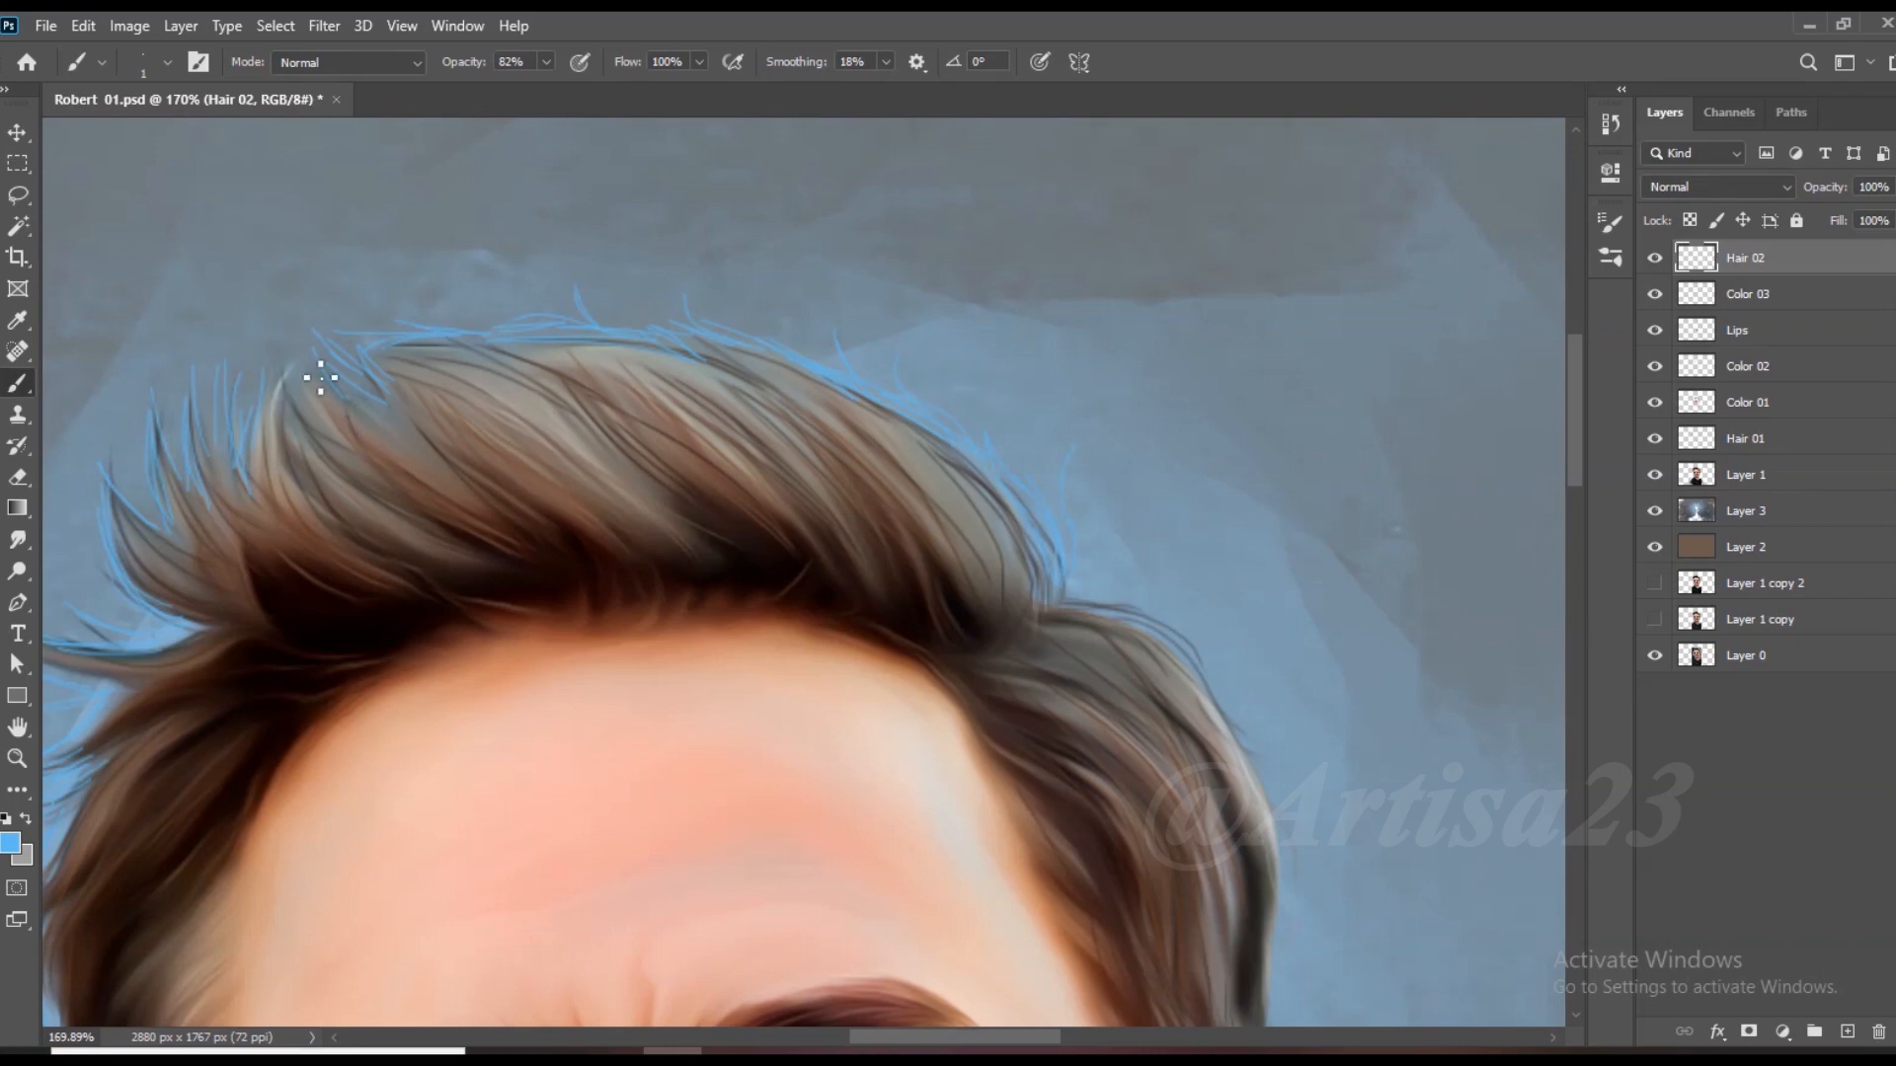
pyautogui.scroll(-5, 420, 399)
pyautogui.scroll(4, 820, 424)
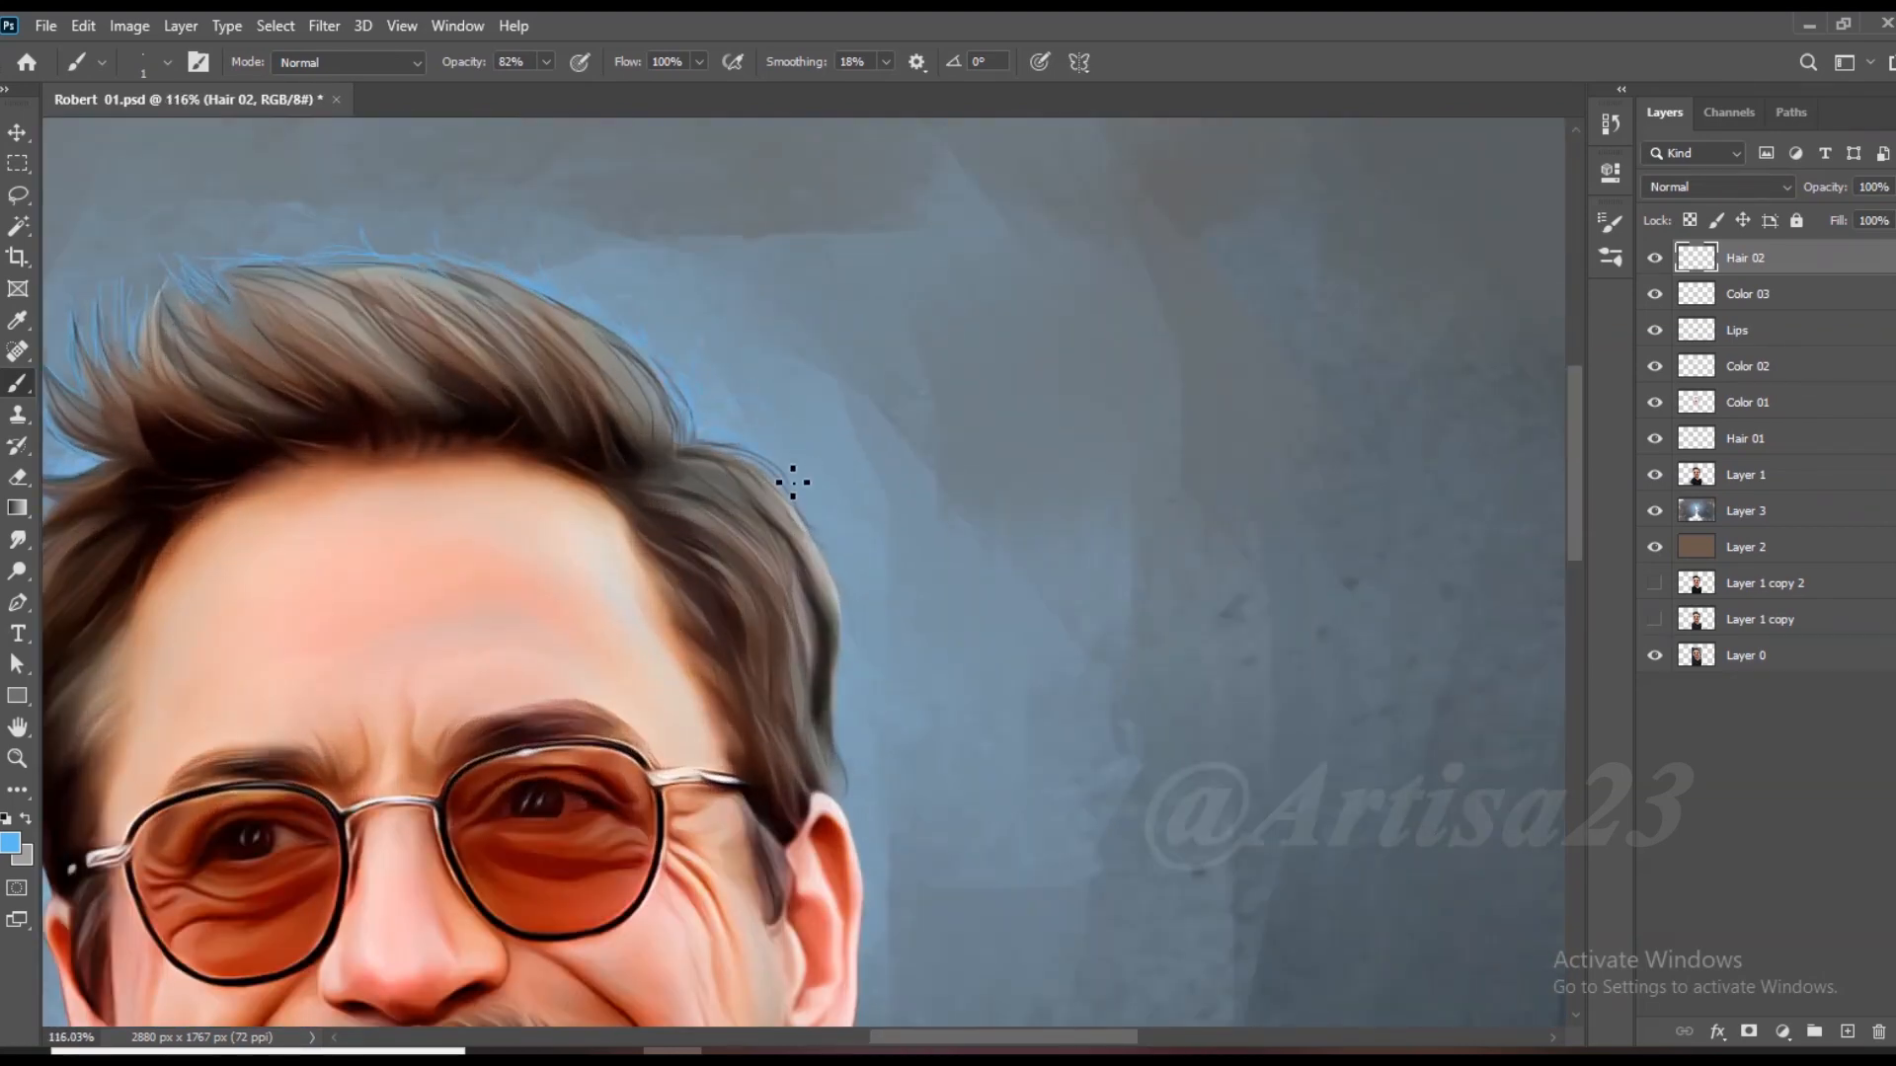
pyautogui.scroll(-4, 843, 552)
pyautogui.scroll(5, 836, 398)
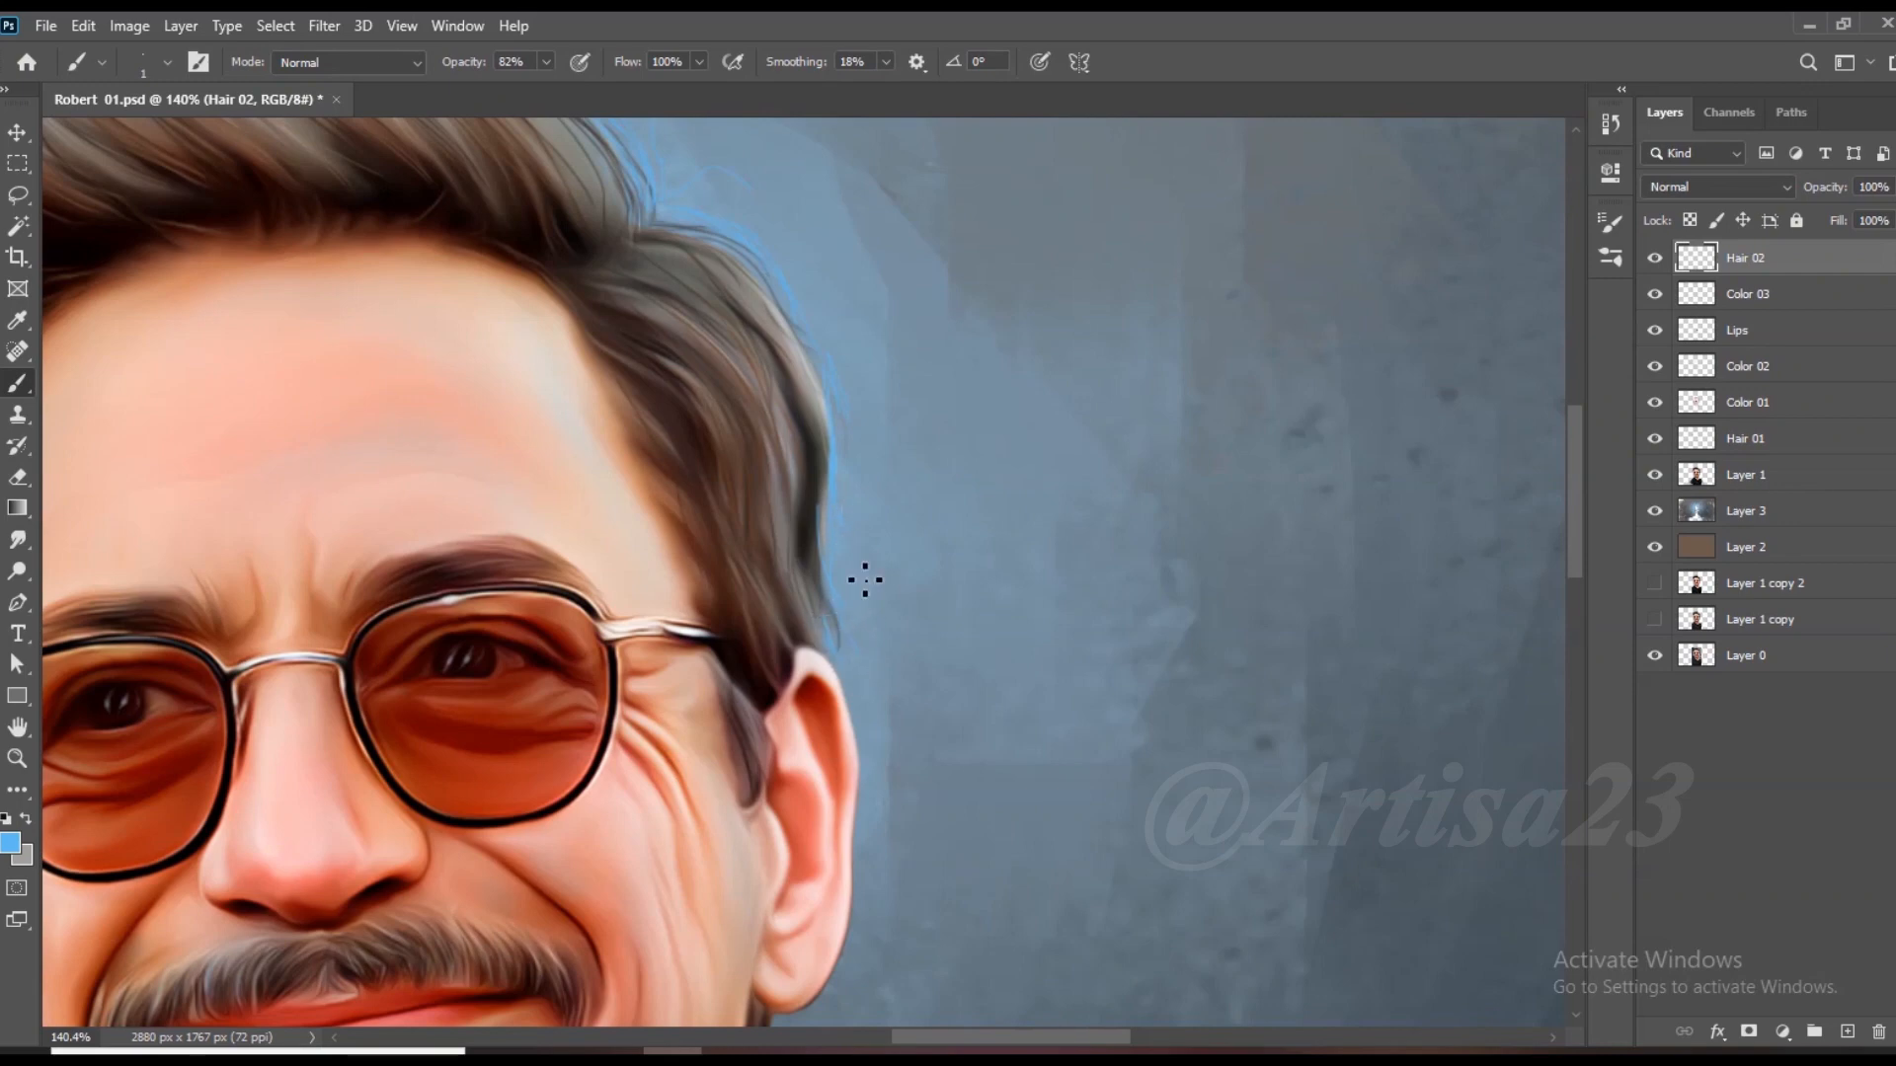
# Step: Change the foreground colour to a paler light blue for the brightest strands
pyautogui.scroll(-7, 865, 480)
pyautogui.click(9, 847)
pyautogui.moveTo(1382, 392); pyautogui.dragTo(1354, 375)
pyautogui.click(1534, 505)
pyautogui.click(1535, 508)
pyautogui.click(1331, 375)
pyautogui.click(1723, 367)
# Step: Add loose pale-blue flyaway strands around the outer hair edges on both sides of the head
pyautogui.scroll(7, 763, 334)
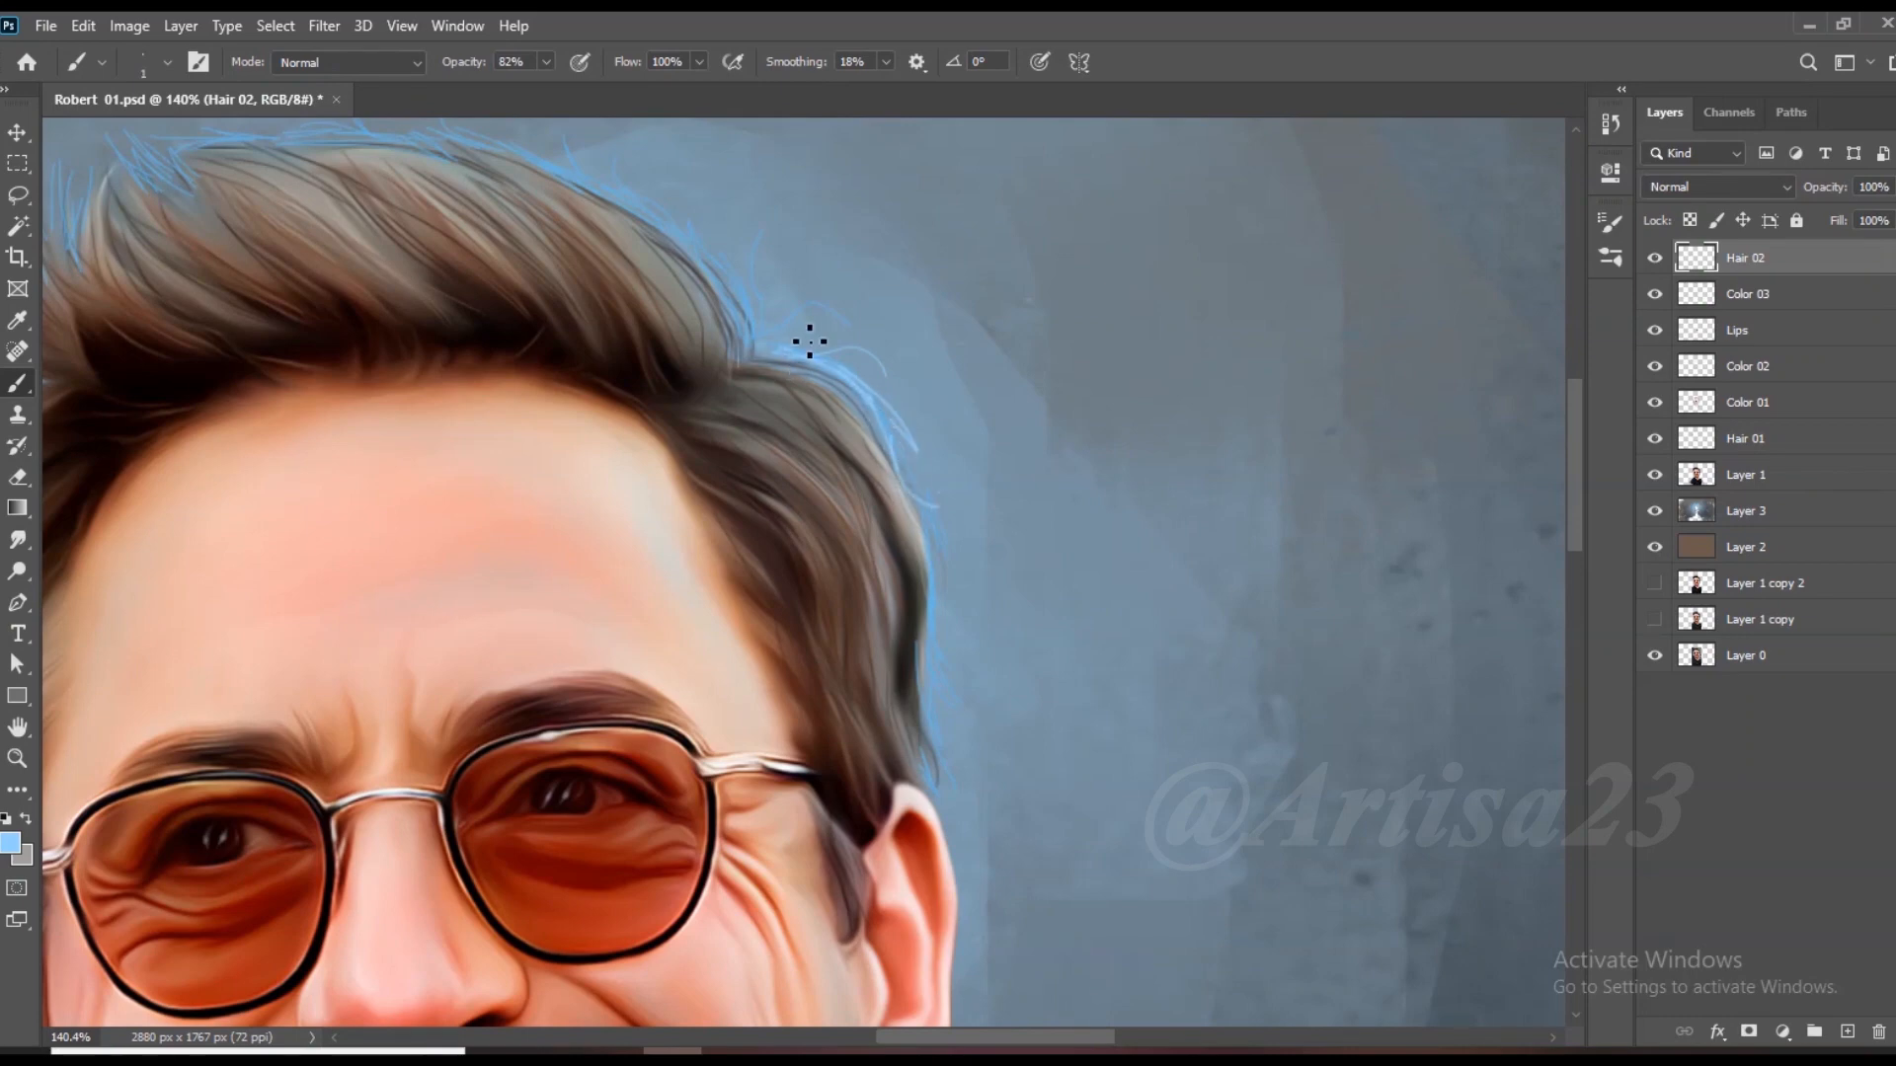
pyautogui.scroll(-8, 750, 292)
pyautogui.scroll(7, 467, 357)
pyautogui.scroll(-1, 399, 409)
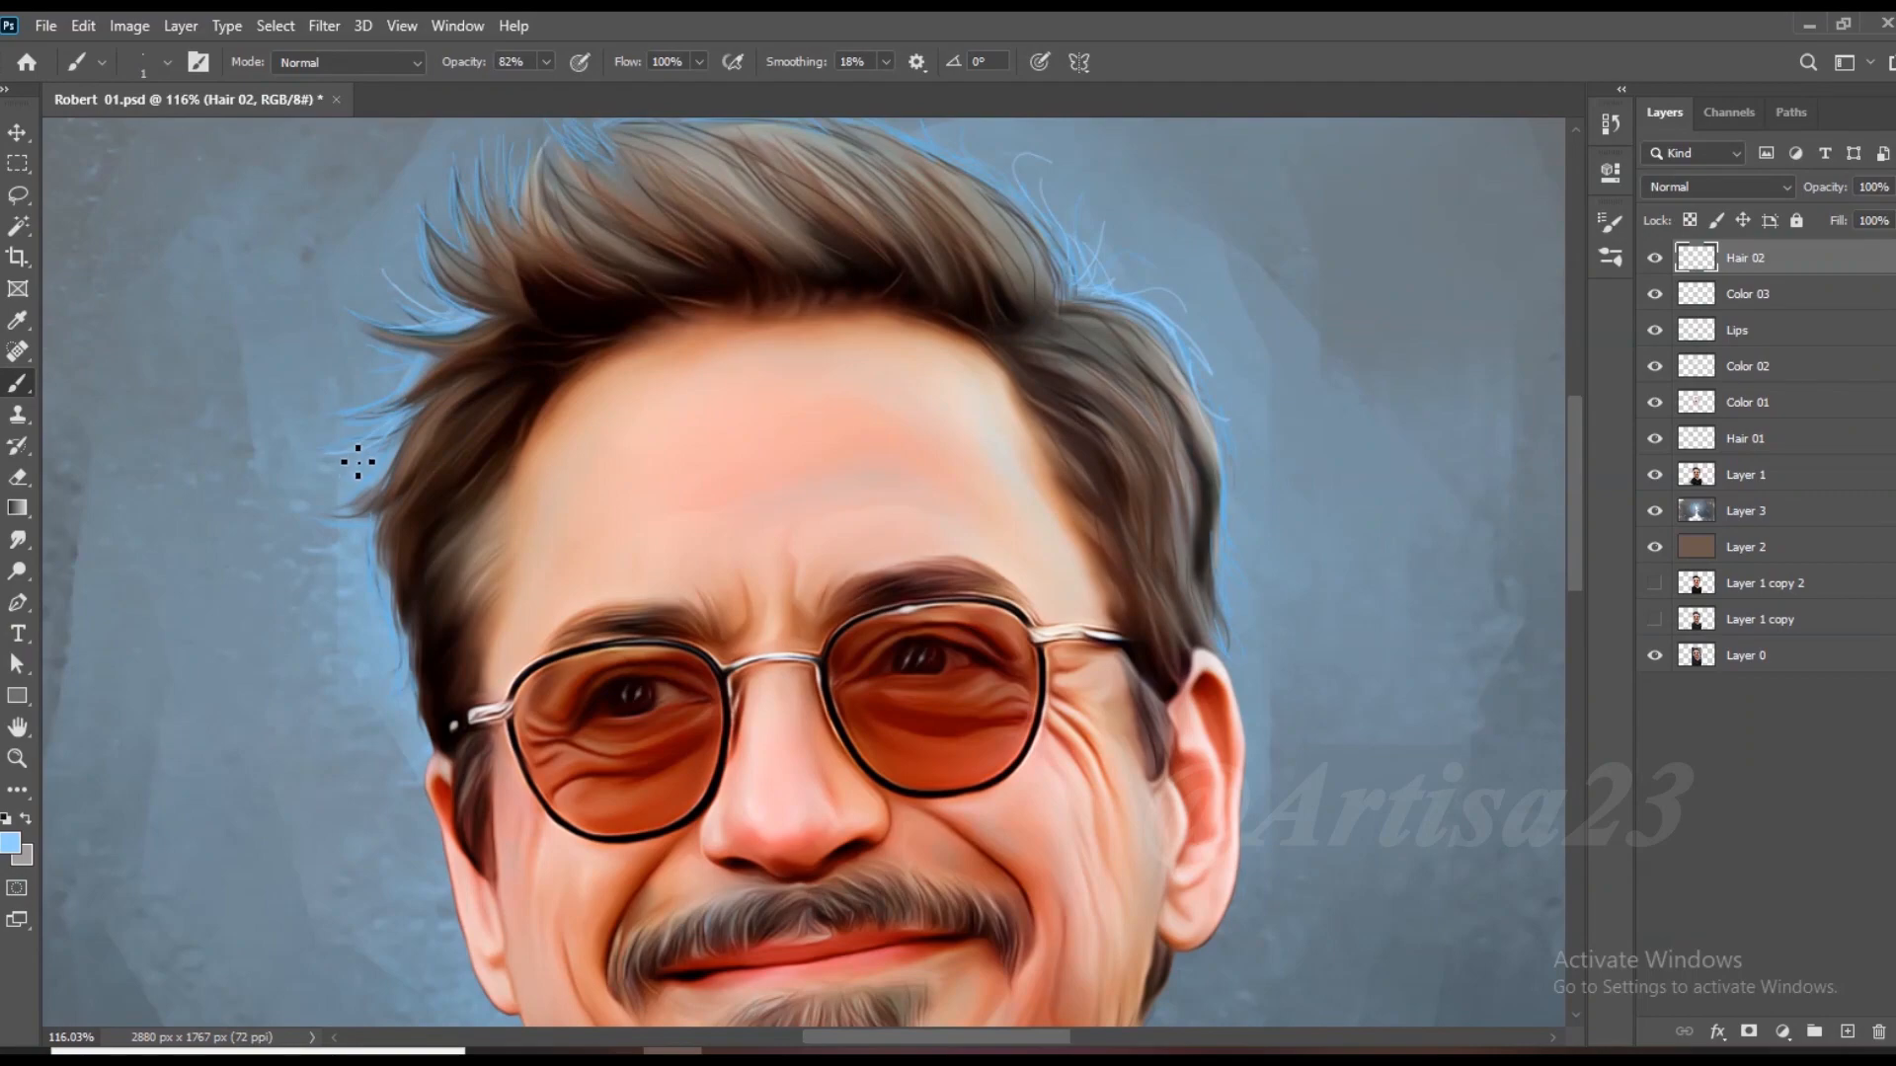
pyautogui.scroll(-1, 405, 425)
pyautogui.scroll(-3, 470, 537)
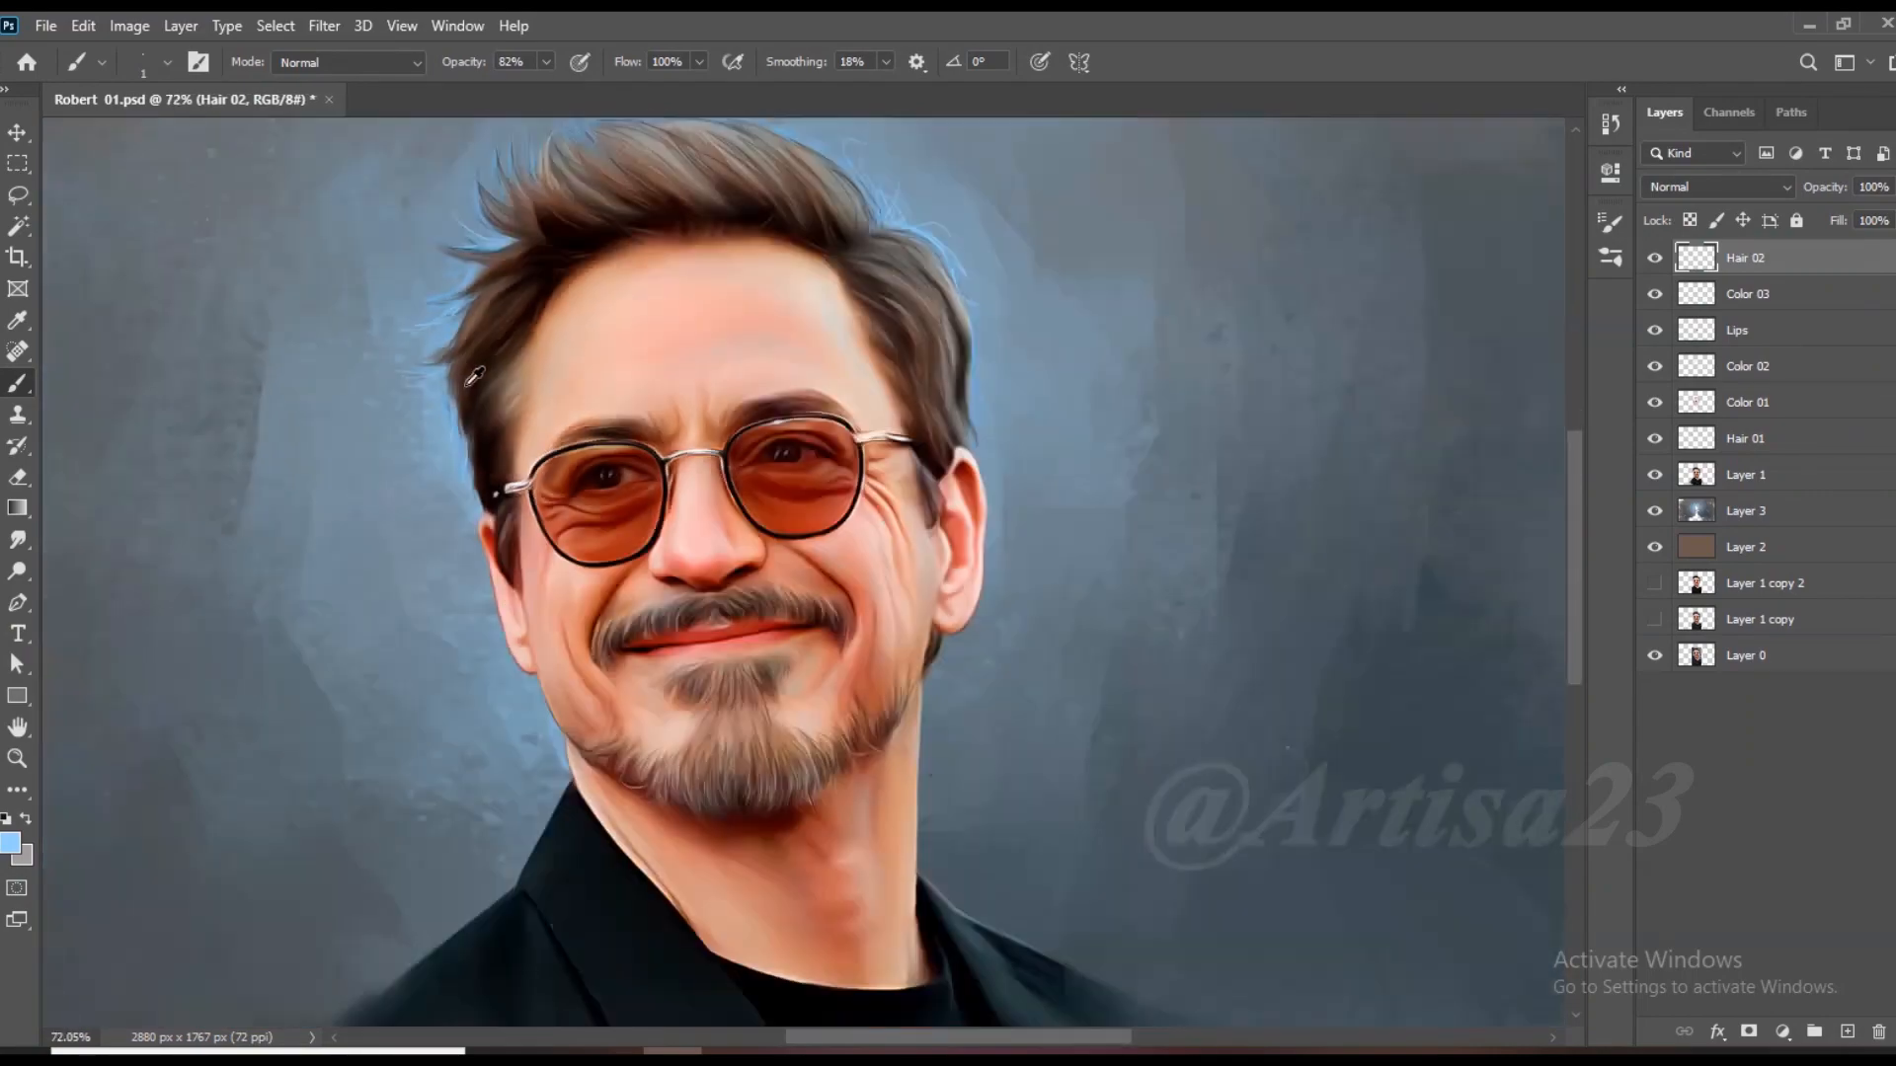
# Step: Draw more pale-blue flyaway strands above the viewer's-right ear and along the top of the hair
pyautogui.scroll(7, 859, 335)
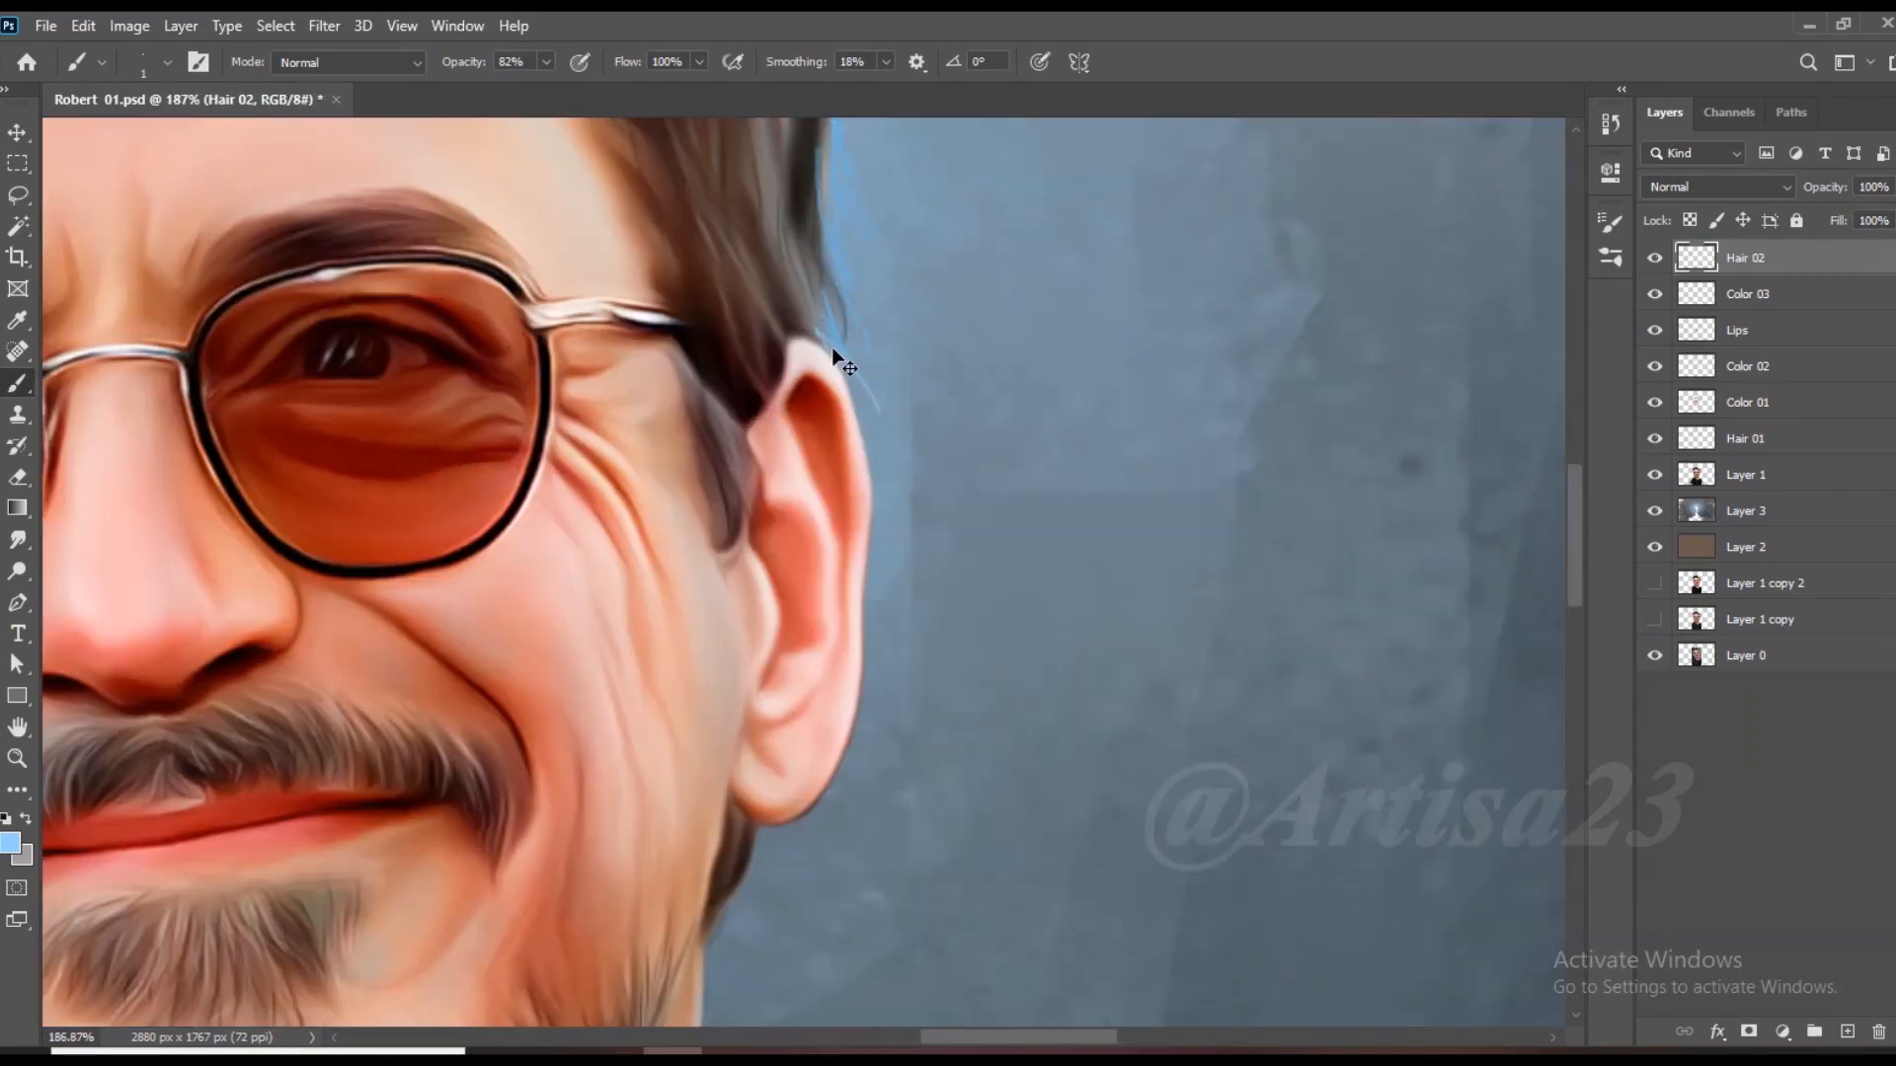
pyautogui.scroll(-4, 859, 255)
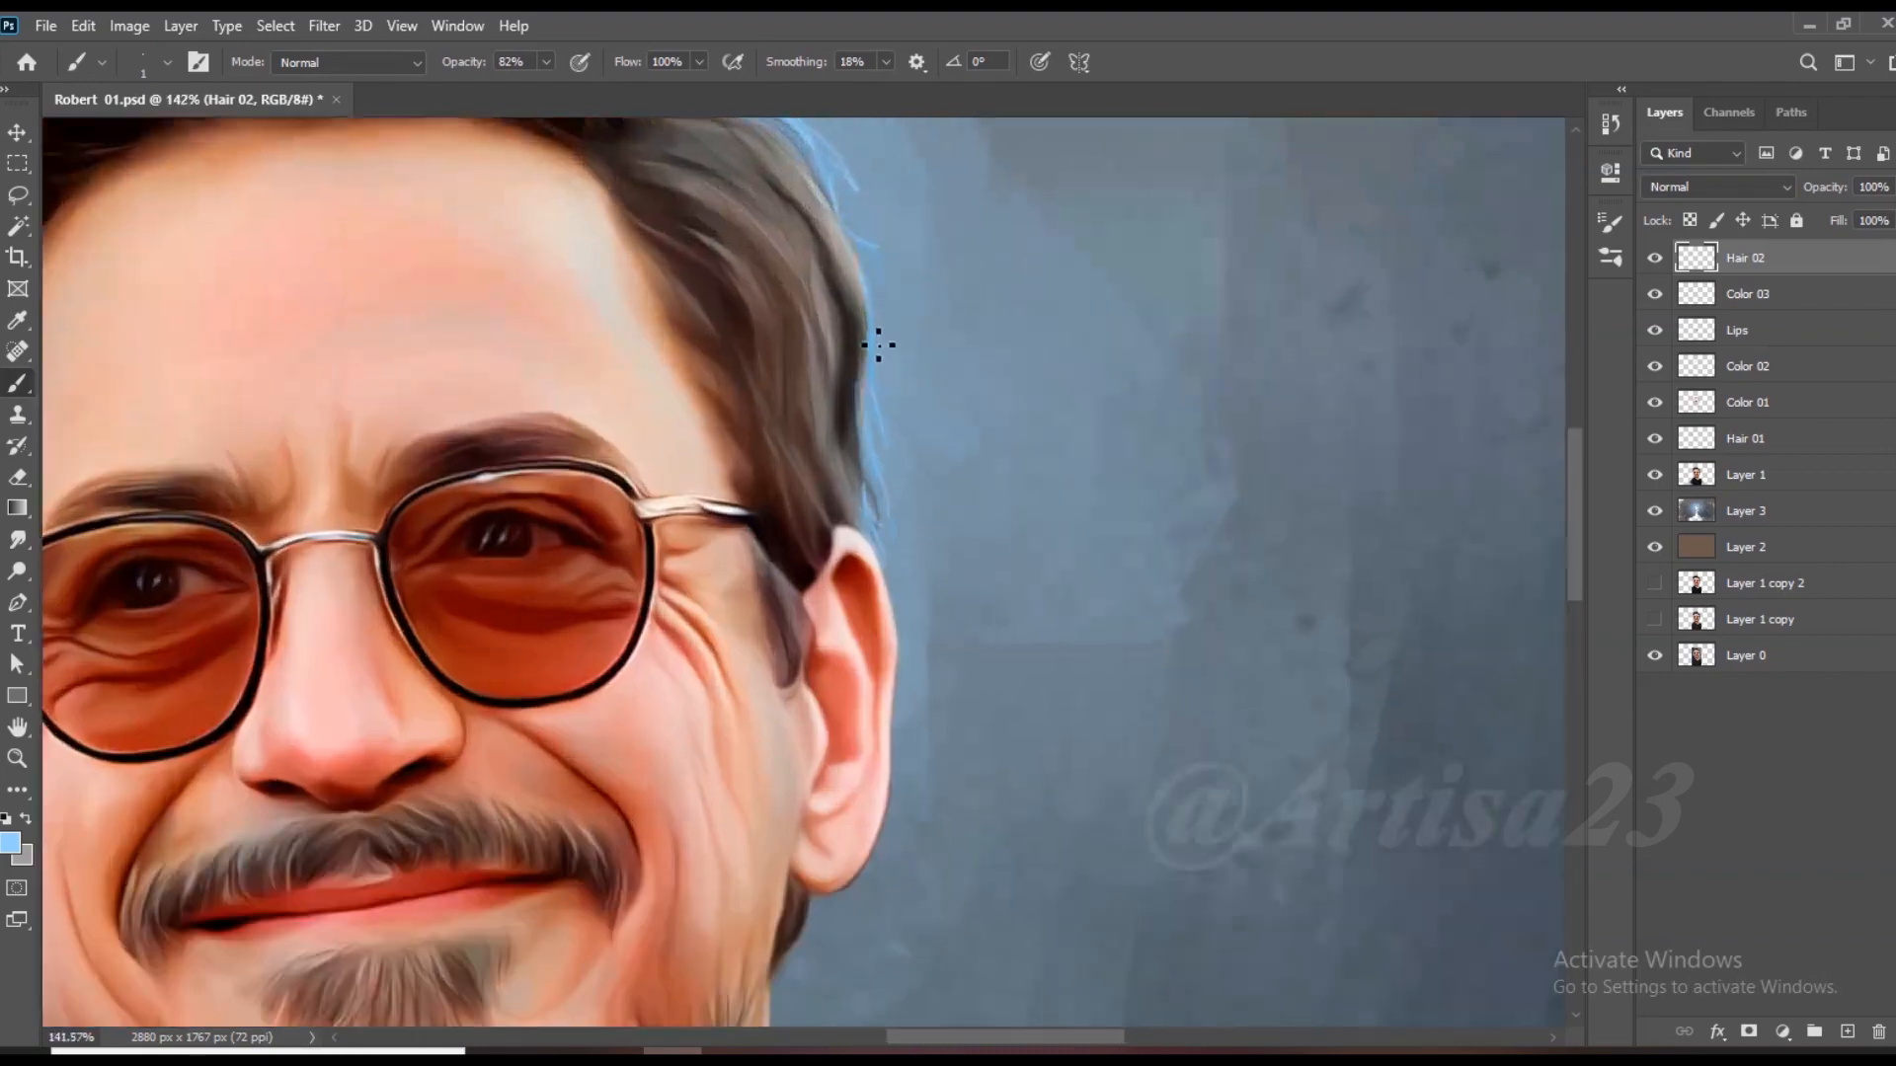
pyautogui.scroll(2, 914, 339)
pyautogui.scroll(1, 798, 225)
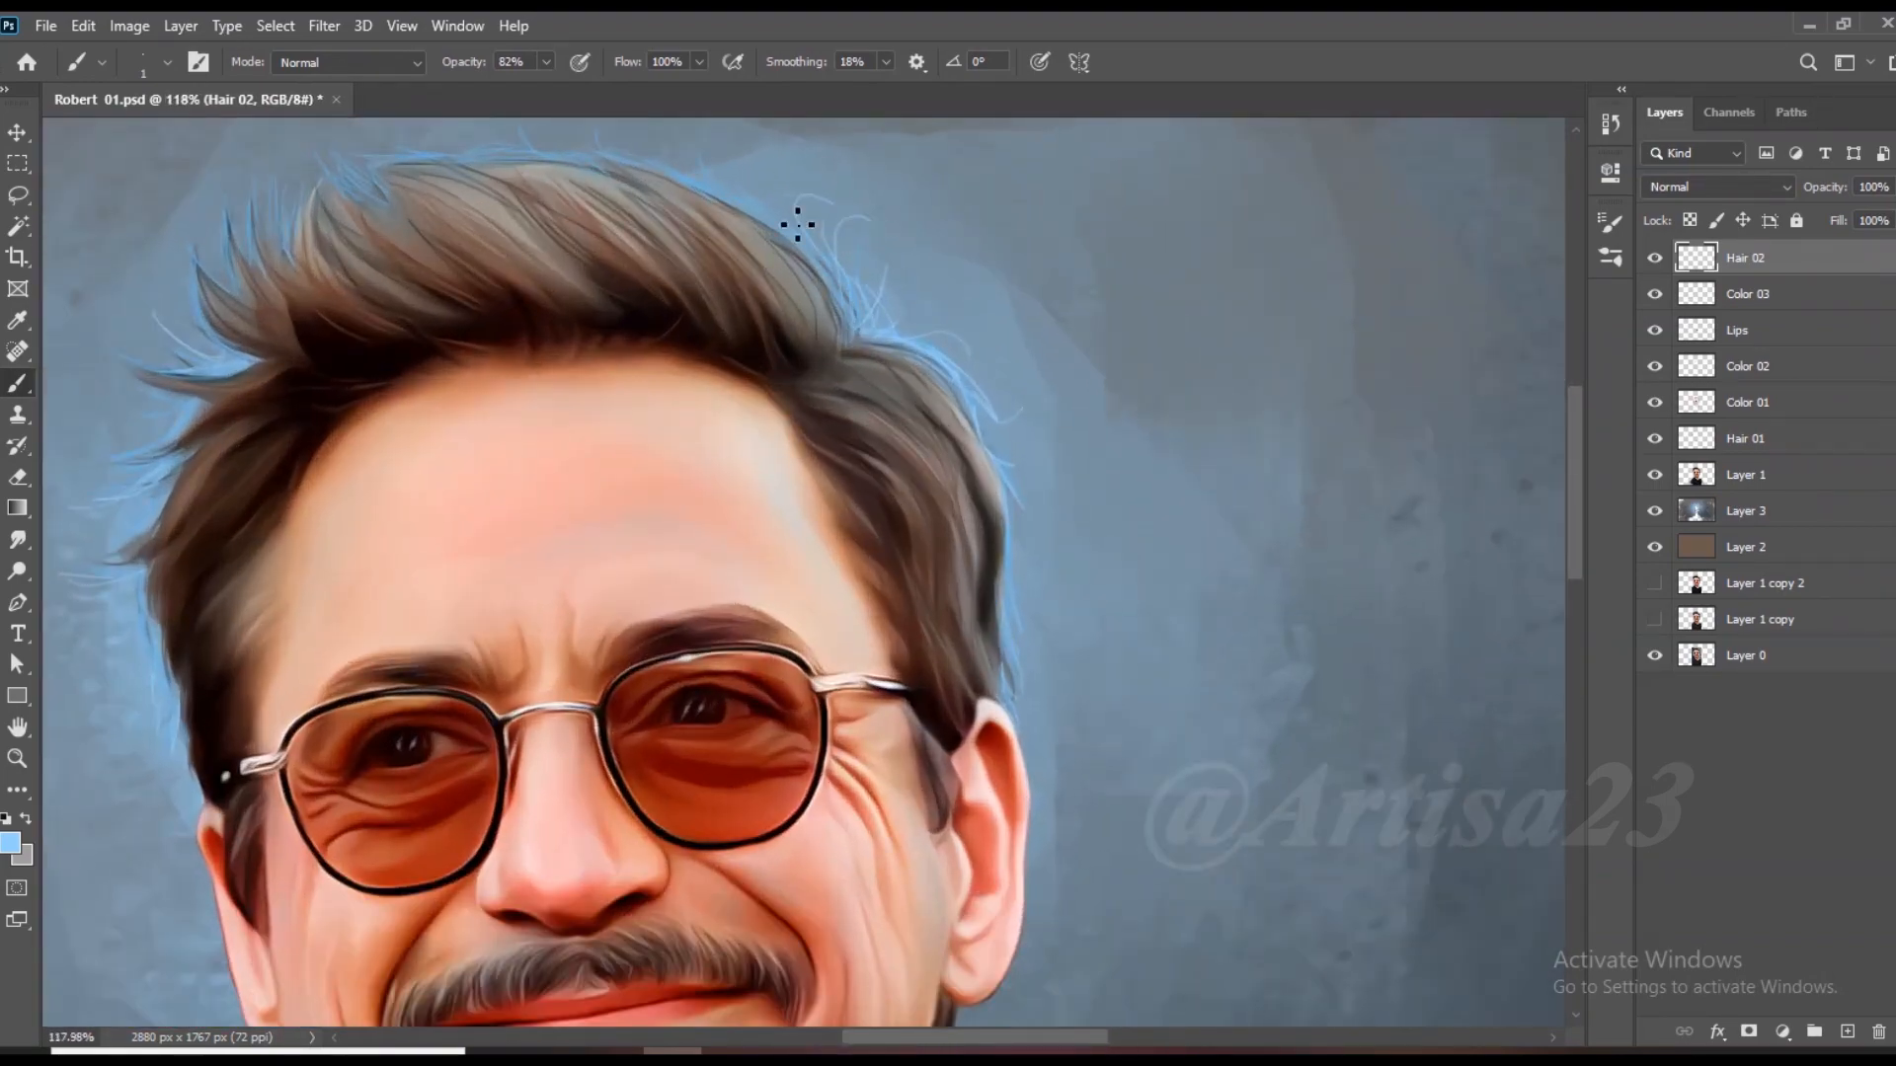
pyautogui.scroll(-4, 693, 183)
pyautogui.scroll(4, 710, 220)
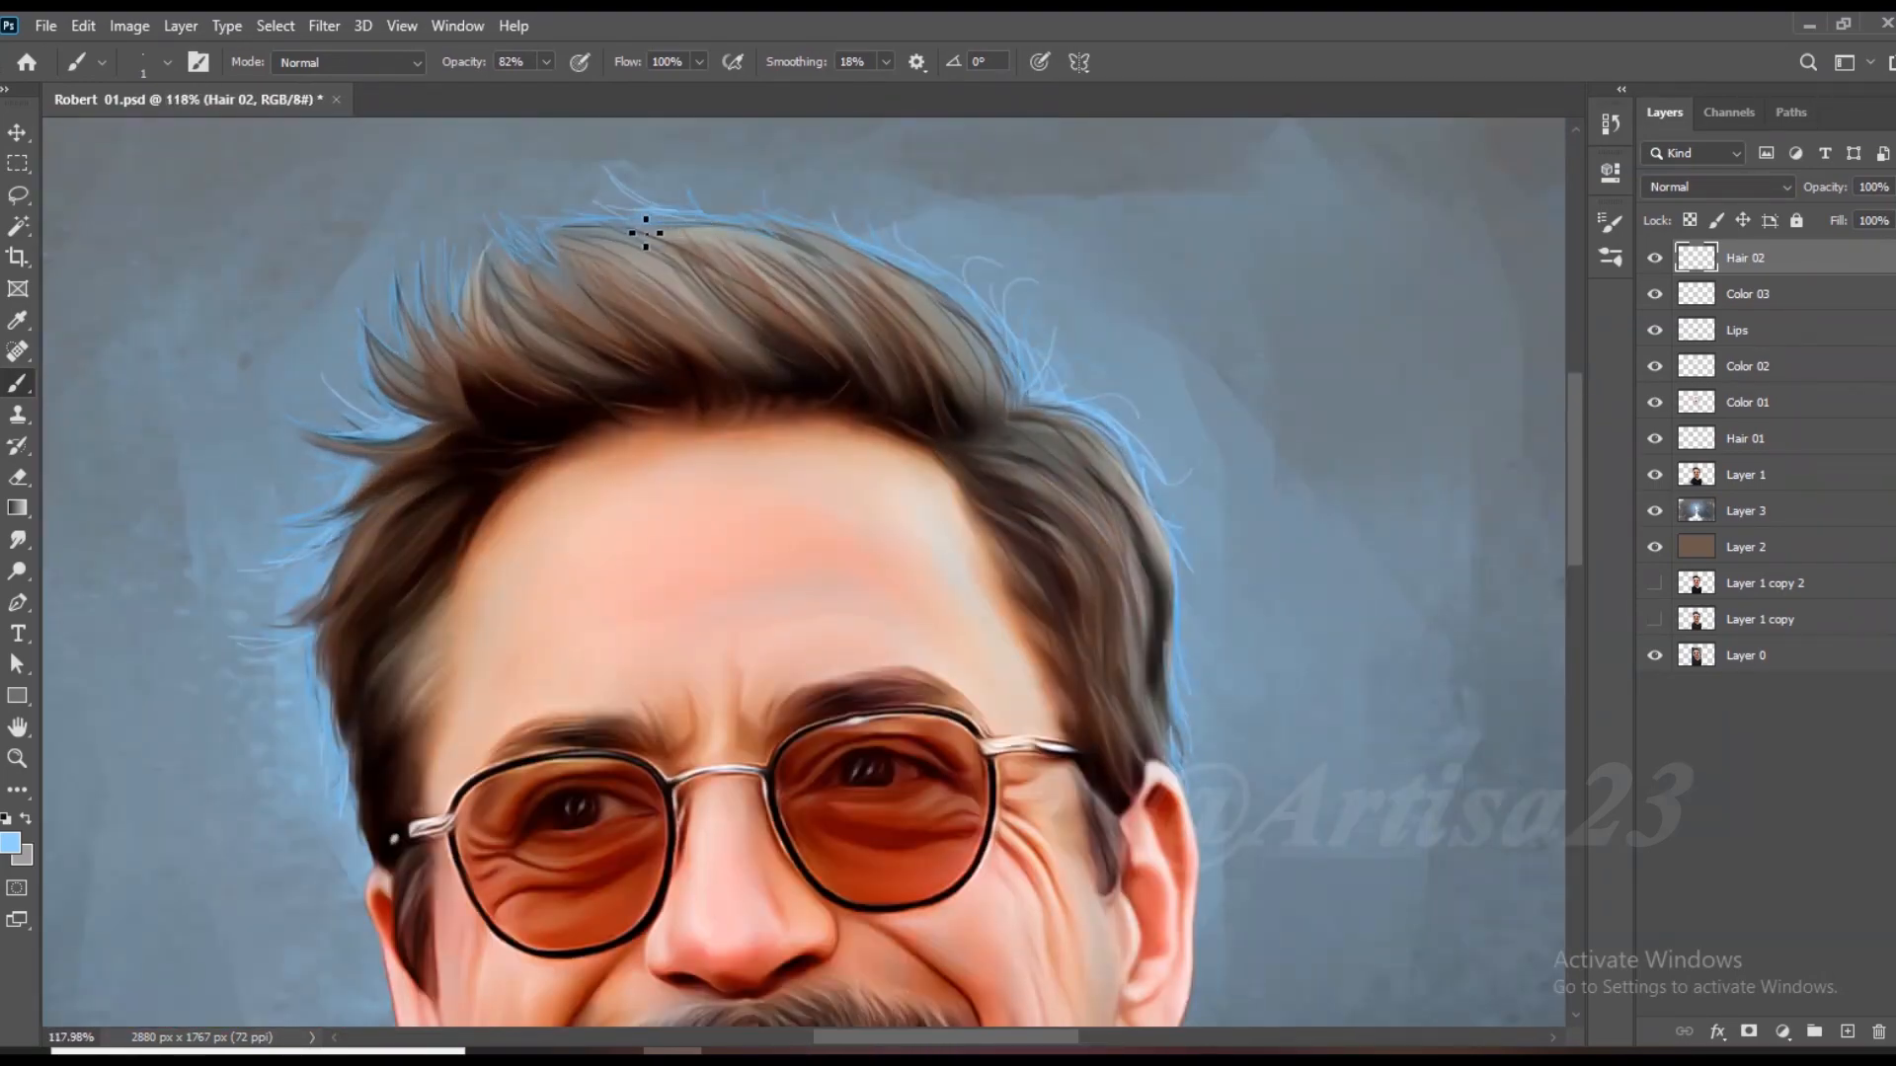
pyautogui.moveTo(563, 266); pyautogui.dragTo(490, 234)
# Step: Save the document and check the hair rim strands across the whole portrait
pyautogui.scroll(-13, 632, 237)
pyautogui.hotkey('ctrl', 's')
pyautogui.scroll(4, 873, 622)
pyautogui.scroll(-4, 894, 711)
pyautogui.scroll(2, 814, 573)
pyautogui.scroll(2, 936, 777)
pyautogui.scroll(-2, 888, 631)
# Step: Add a new top layer named Light and save the document
pyautogui.click(1847, 1032)
pyautogui.doubleClick(1745, 257)
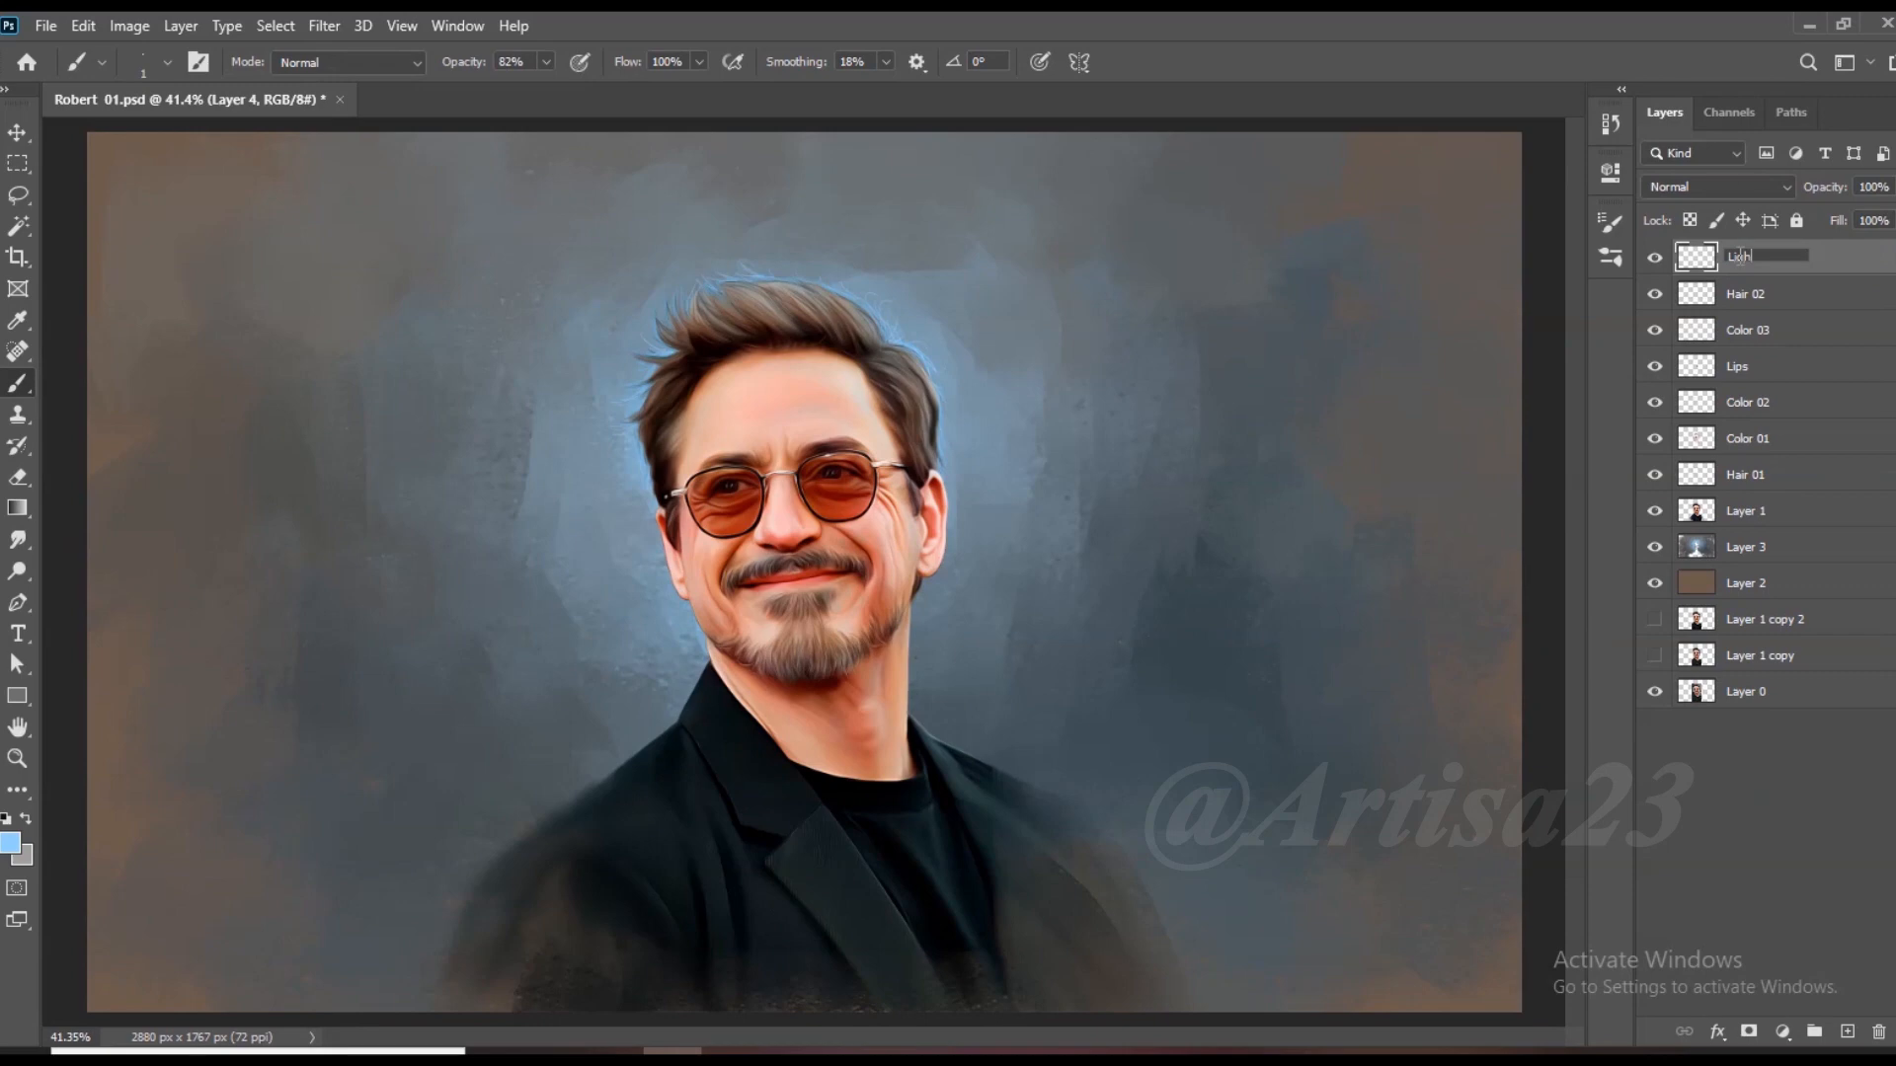
pyautogui.press('Return')
pyautogui.hotkey('ctrl', 's')
# Step: Choose the Soft Round brush tip and set the foreground colour to white ffffff
pyautogui.scroll(1, 588, 368)
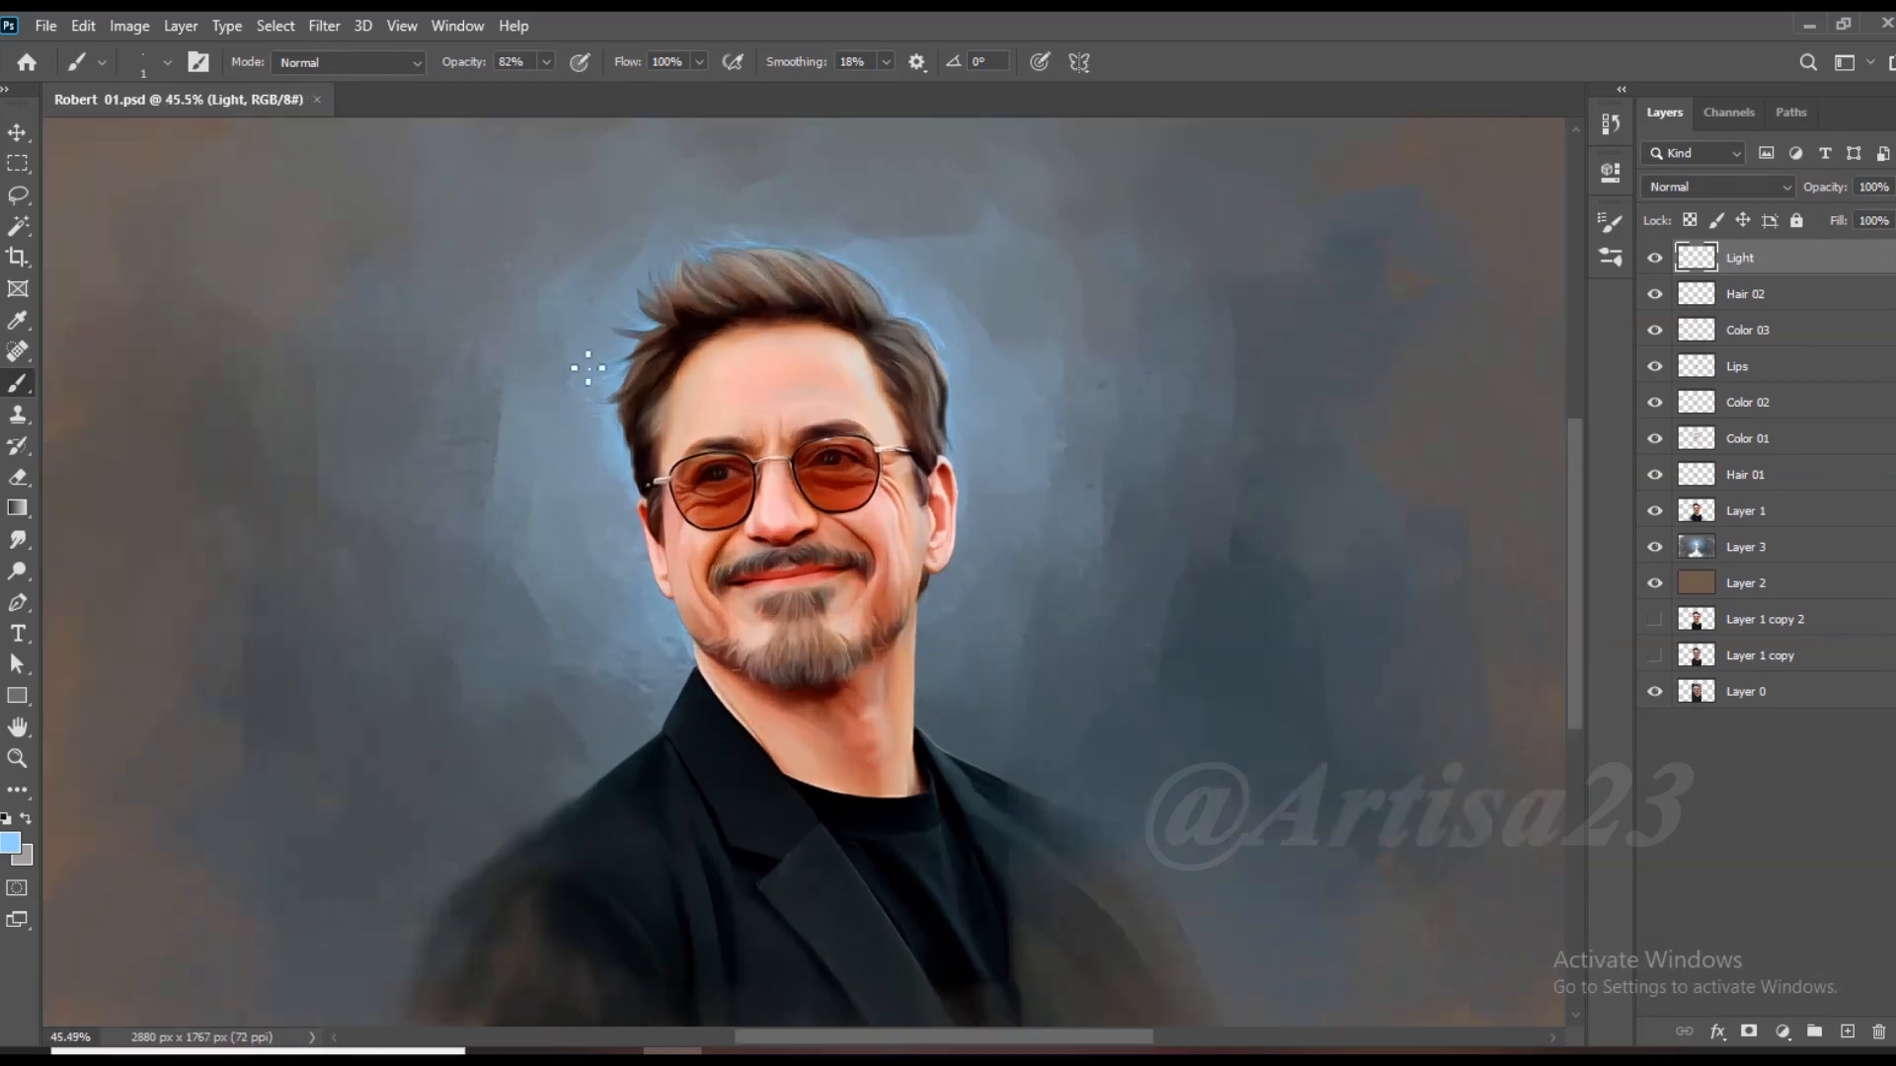
pyautogui.click(199, 62)
pyautogui.click(1295, 213)
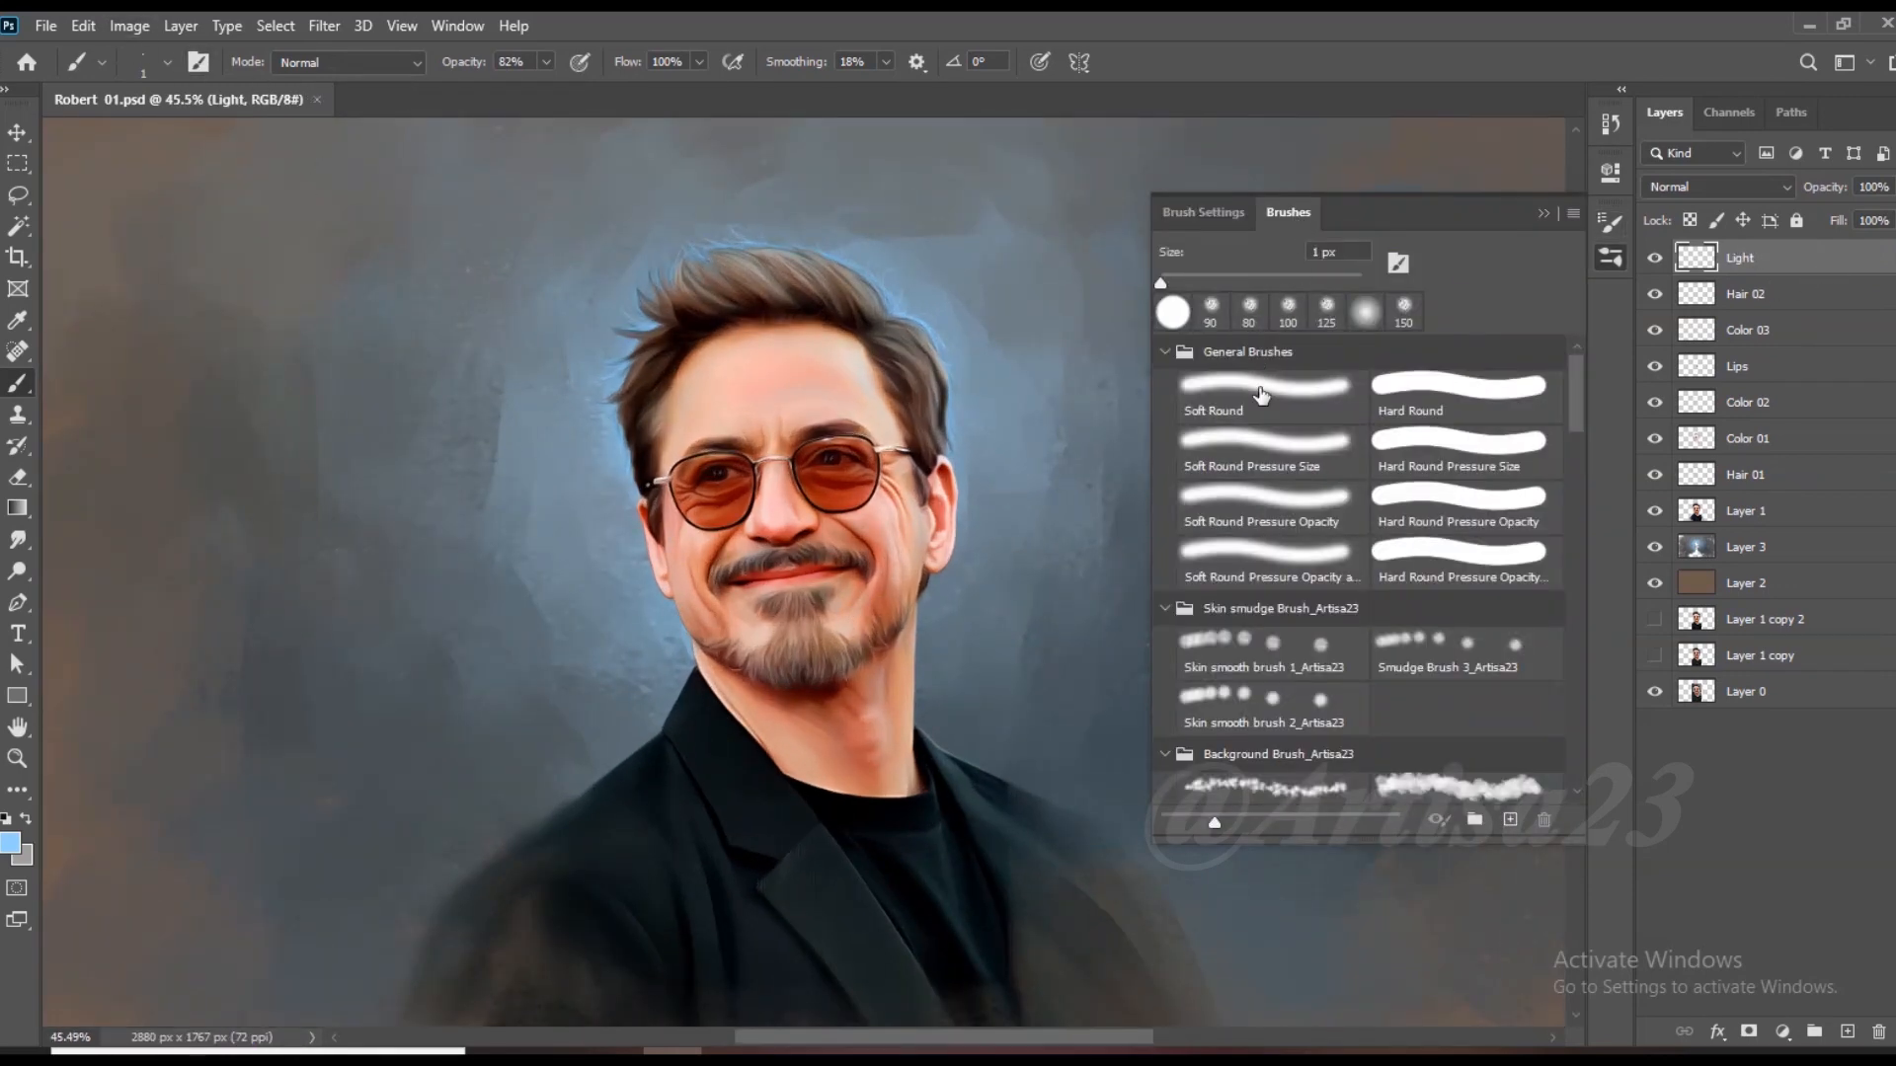
pyautogui.click(1570, 199)
pyautogui.scroll(1, 844, 456)
pyautogui.click(9, 844)
pyautogui.click(1202, 376)
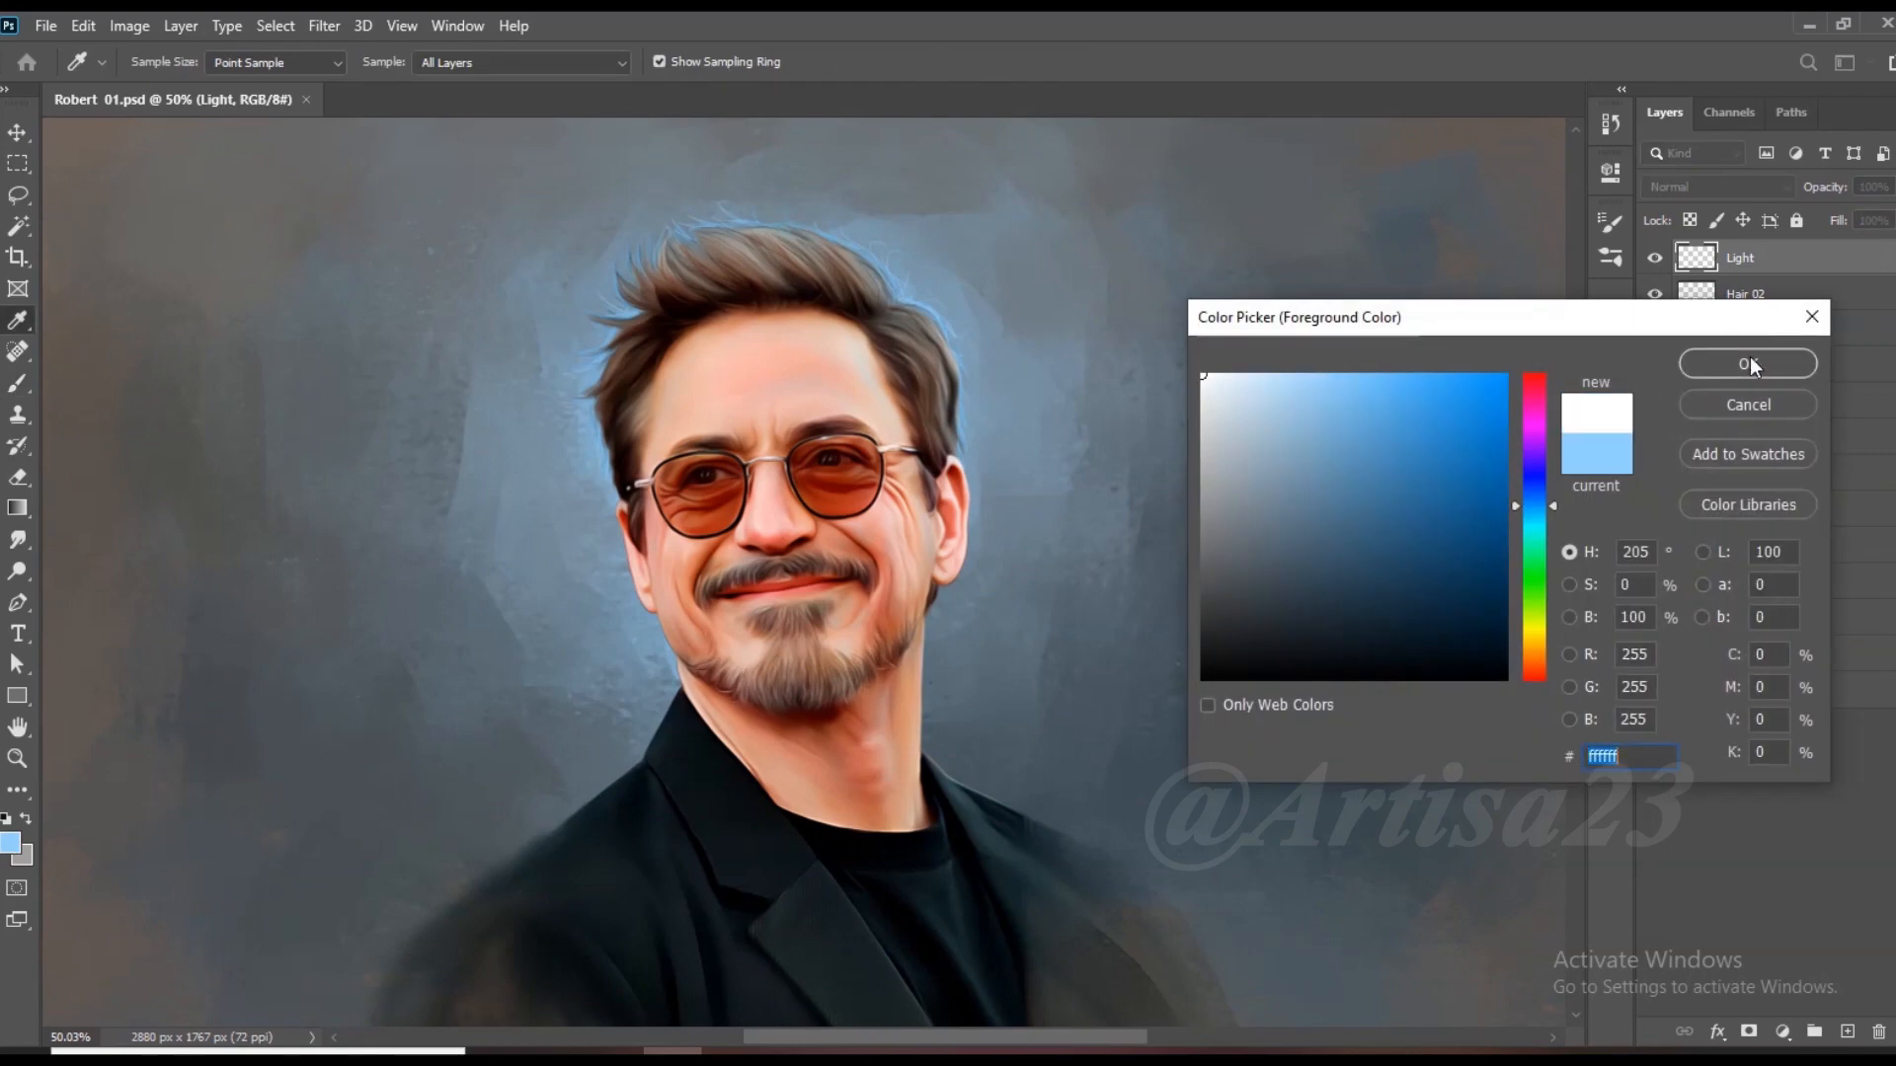
pyautogui.click(1747, 365)
# Step: Enlarge the soft brush to about 15 px at 46% opacity and paint a white highlight on the nose tip
pyautogui.scroll(7, 816, 566)
pyautogui.press(']')
pyautogui.press(']')
pyautogui.press(']')
pyautogui.press(']')
pyautogui.press(']')
pyautogui.press(']')
pyautogui.press(']')
pyautogui.press(']')
pyautogui.moveTo(727, 494)
pyautogui.mouseDown()
pyautogui.moveTo(718, 481)
pyautogui.moveTo(756, 476)
pyautogui.mouseUp()
pyautogui.press(']')
pyautogui.press(']')
# Step: Paint short white highlights up the nose bridge, between the eyebrows and across the forehead
pyautogui.moveTo(730, 388); pyautogui.dragTo(727, 421)
pyautogui.moveTo(734, 317); pyautogui.dragTo(734, 342)
pyautogui.moveTo(751, 262)
pyautogui.mouseDown()
pyautogui.moveTo(754, 305)
pyautogui.moveTo(728, 291)
pyautogui.mouseUp()
pyautogui.moveTo(637, 283); pyautogui.dragTo(659, 296)
pyautogui.moveTo(786, 239); pyautogui.dragTo(825, 229)
pyautogui.scroll(-4, 817, 307)
pyautogui.scroll(1, 886, 222)
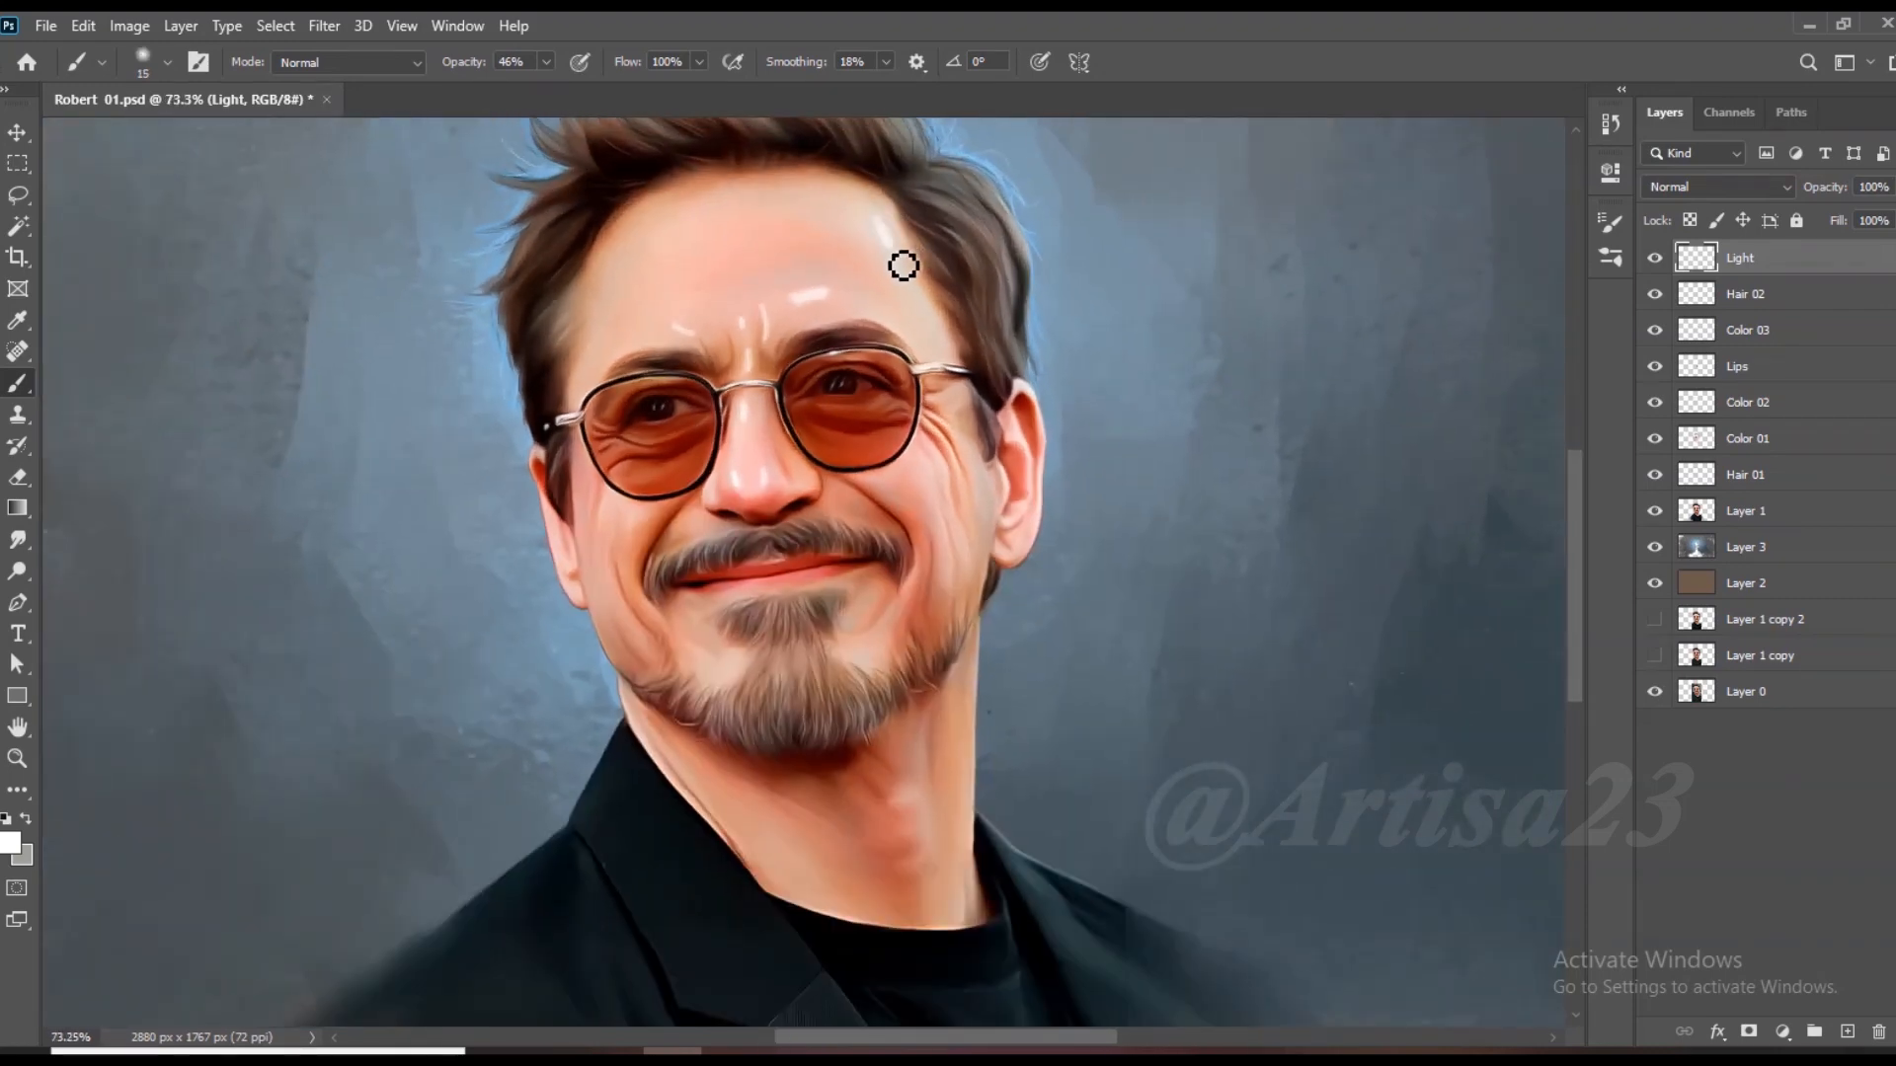
# Step: Paint white highlights on the cheeks and on the chin beside the beard
pyautogui.scroll(3, 926, 400)
pyautogui.moveTo(924, 380); pyautogui.dragTo(930, 429)
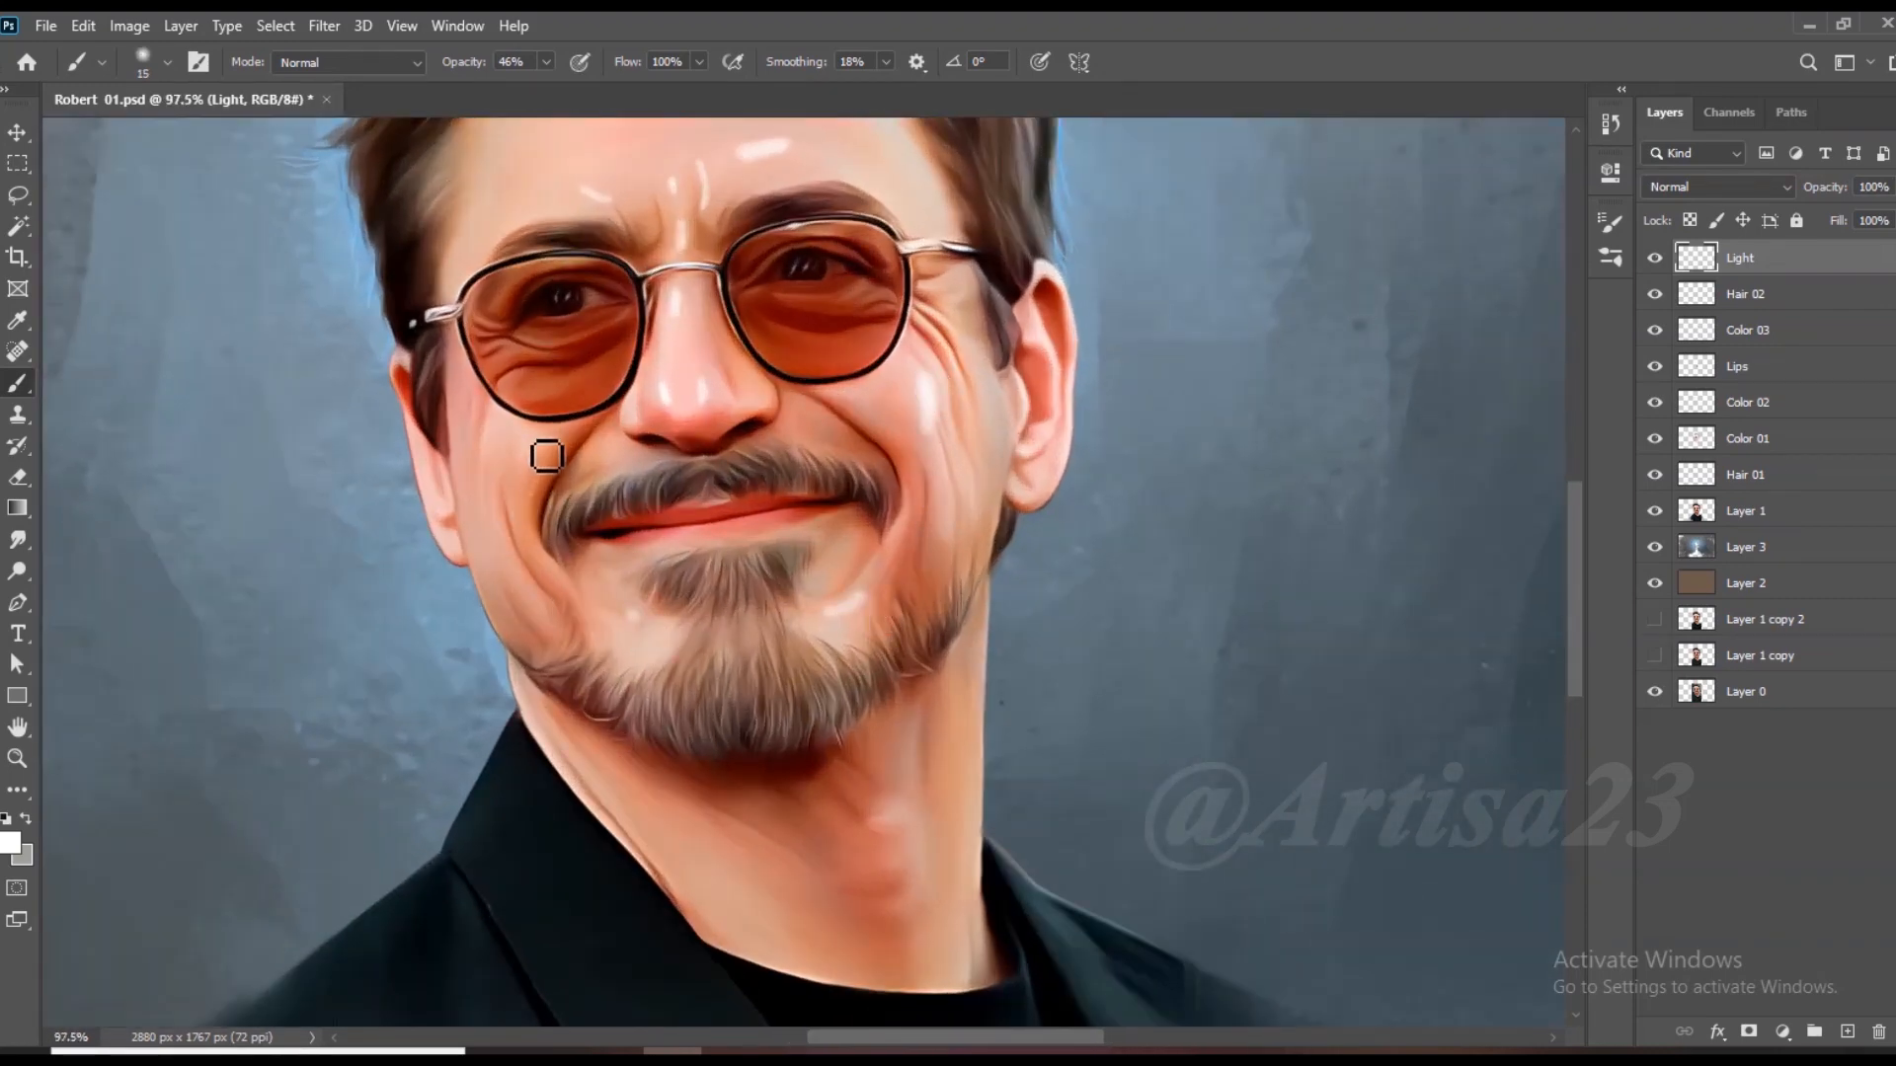
pyautogui.scroll(-1, 891, 414)
pyautogui.scroll(-2, 891, 414)
# Step: Paint small white highlights on the folds of the neck and add one more on the face
pyautogui.scroll(3, 908, 681)
pyautogui.moveTo(870, 650); pyautogui.dragTo(888, 689)
pyautogui.moveTo(889, 699); pyautogui.dragTo(888, 716)
pyautogui.moveTo(938, 680); pyautogui.dragTo(942, 700)
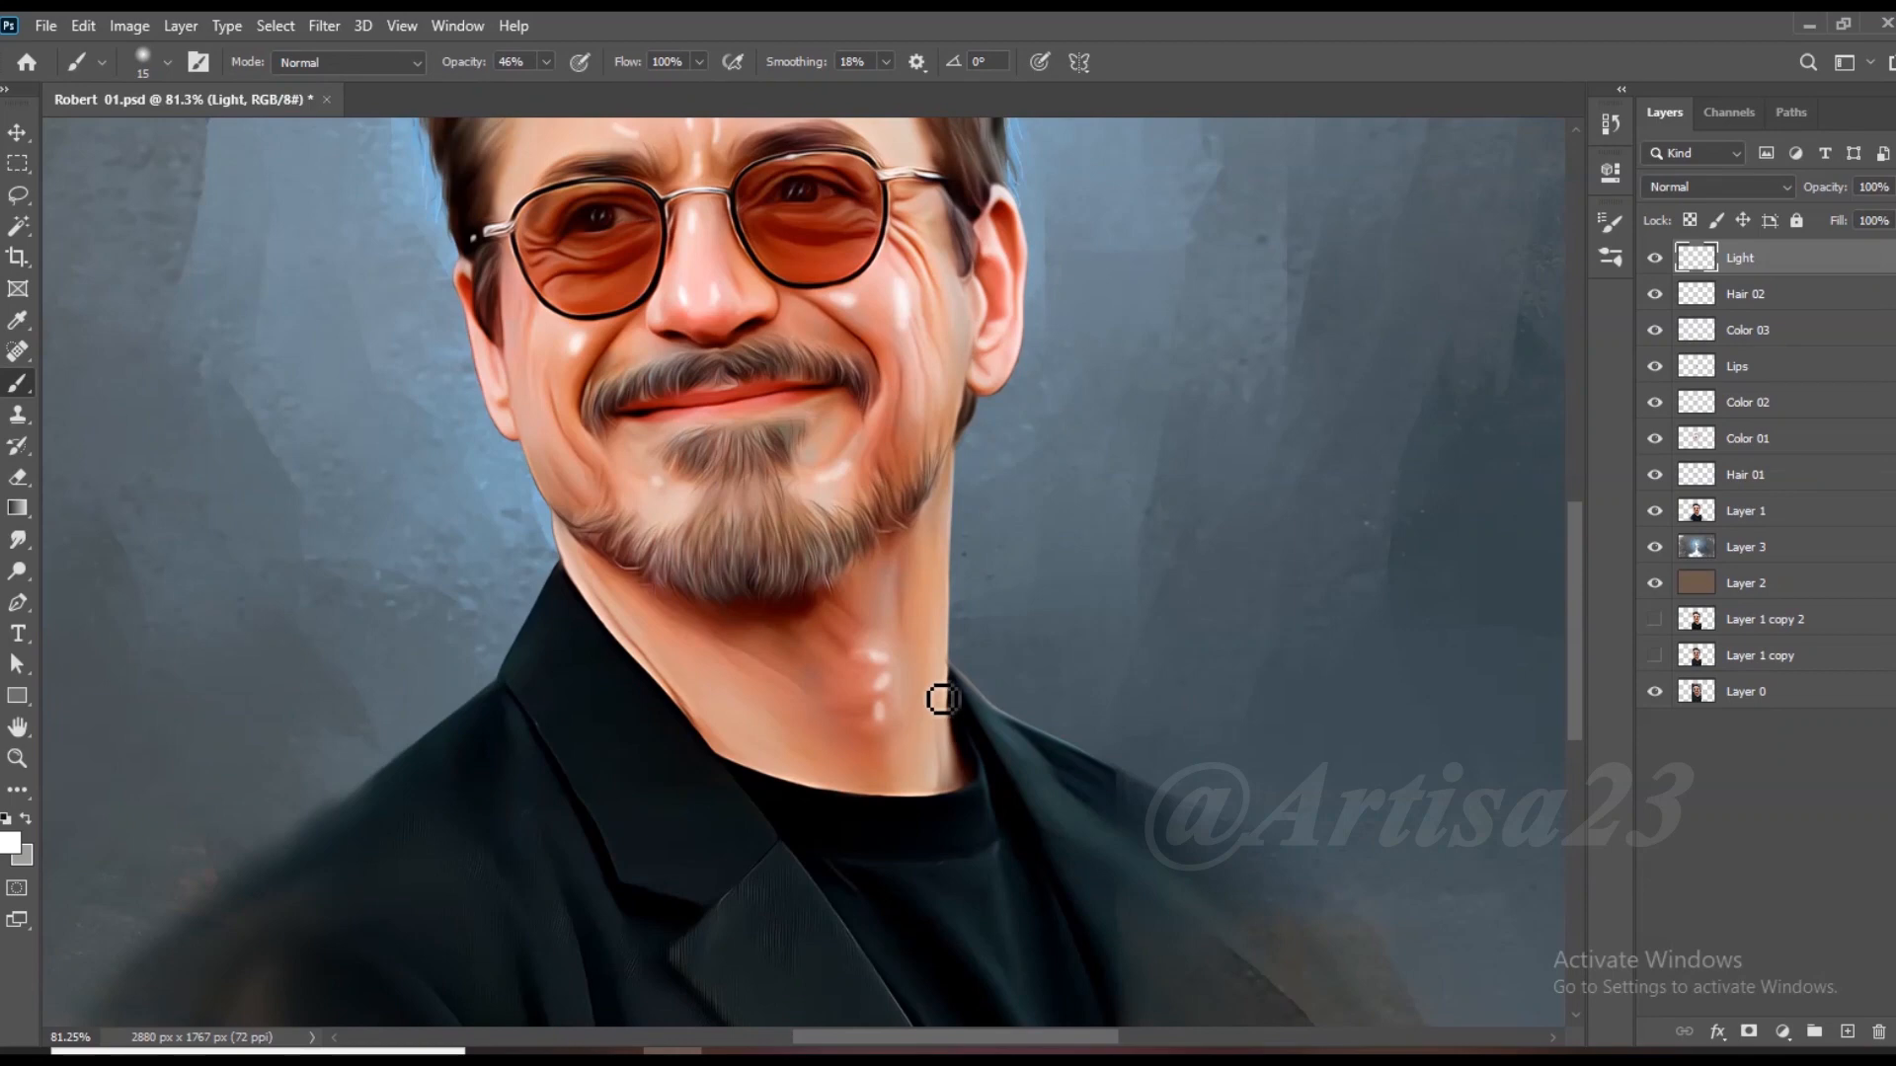
pyautogui.scroll(-3, 820, 735)
pyautogui.scroll(3, 723, 300)
pyautogui.moveTo(683, 289)
pyautogui.mouseDown()
pyautogui.moveTo(659, 312)
pyautogui.moveTo(644, 293)
pyautogui.mouseUp()
# Step: Use the Smudge tool to blend the white highlights on the upper face softly into the skin
pyautogui.click(18, 540)
pyautogui.press('[')
pyautogui.moveTo(754, 387)
pyautogui.mouseDown()
pyautogui.moveTo(757, 404)
pyautogui.moveTo(679, 389)
pyautogui.moveTo(776, 381)
pyautogui.mouseUp()
pyautogui.moveTo(837, 351); pyautogui.dragTo(809, 360)
pyautogui.moveTo(894, 301); pyautogui.dragTo(890, 288)
pyautogui.moveTo(890, 545)
pyautogui.mouseDown()
pyautogui.moveTo(960, 603)
pyautogui.moveTo(938, 527)
pyautogui.mouseUp()
# Step: Adjust the smudge brush size and soften the remaining highlights on the lower face and neck
pyautogui.press('[')
pyautogui.press(']')
pyautogui.moveTo(647, 585); pyautogui.dragTo(642, 644)
pyautogui.moveTo(719, 709); pyautogui.dragTo(703, 709)
pyautogui.press(']')
pyautogui.moveTo(923, 859); pyautogui.dragTo(916, 877)
pyautogui.scroll(-3, 793, 518)
pyautogui.scroll(3, 849, 528)
# Step: Save the document and check the blended highlights on the whole portrait
pyautogui.scroll(-7, 938, 614)
pyautogui.hotkey('ctrl', 's')
pyautogui.scroll(4, 847, 628)
pyautogui.scroll(-4, 846, 630)
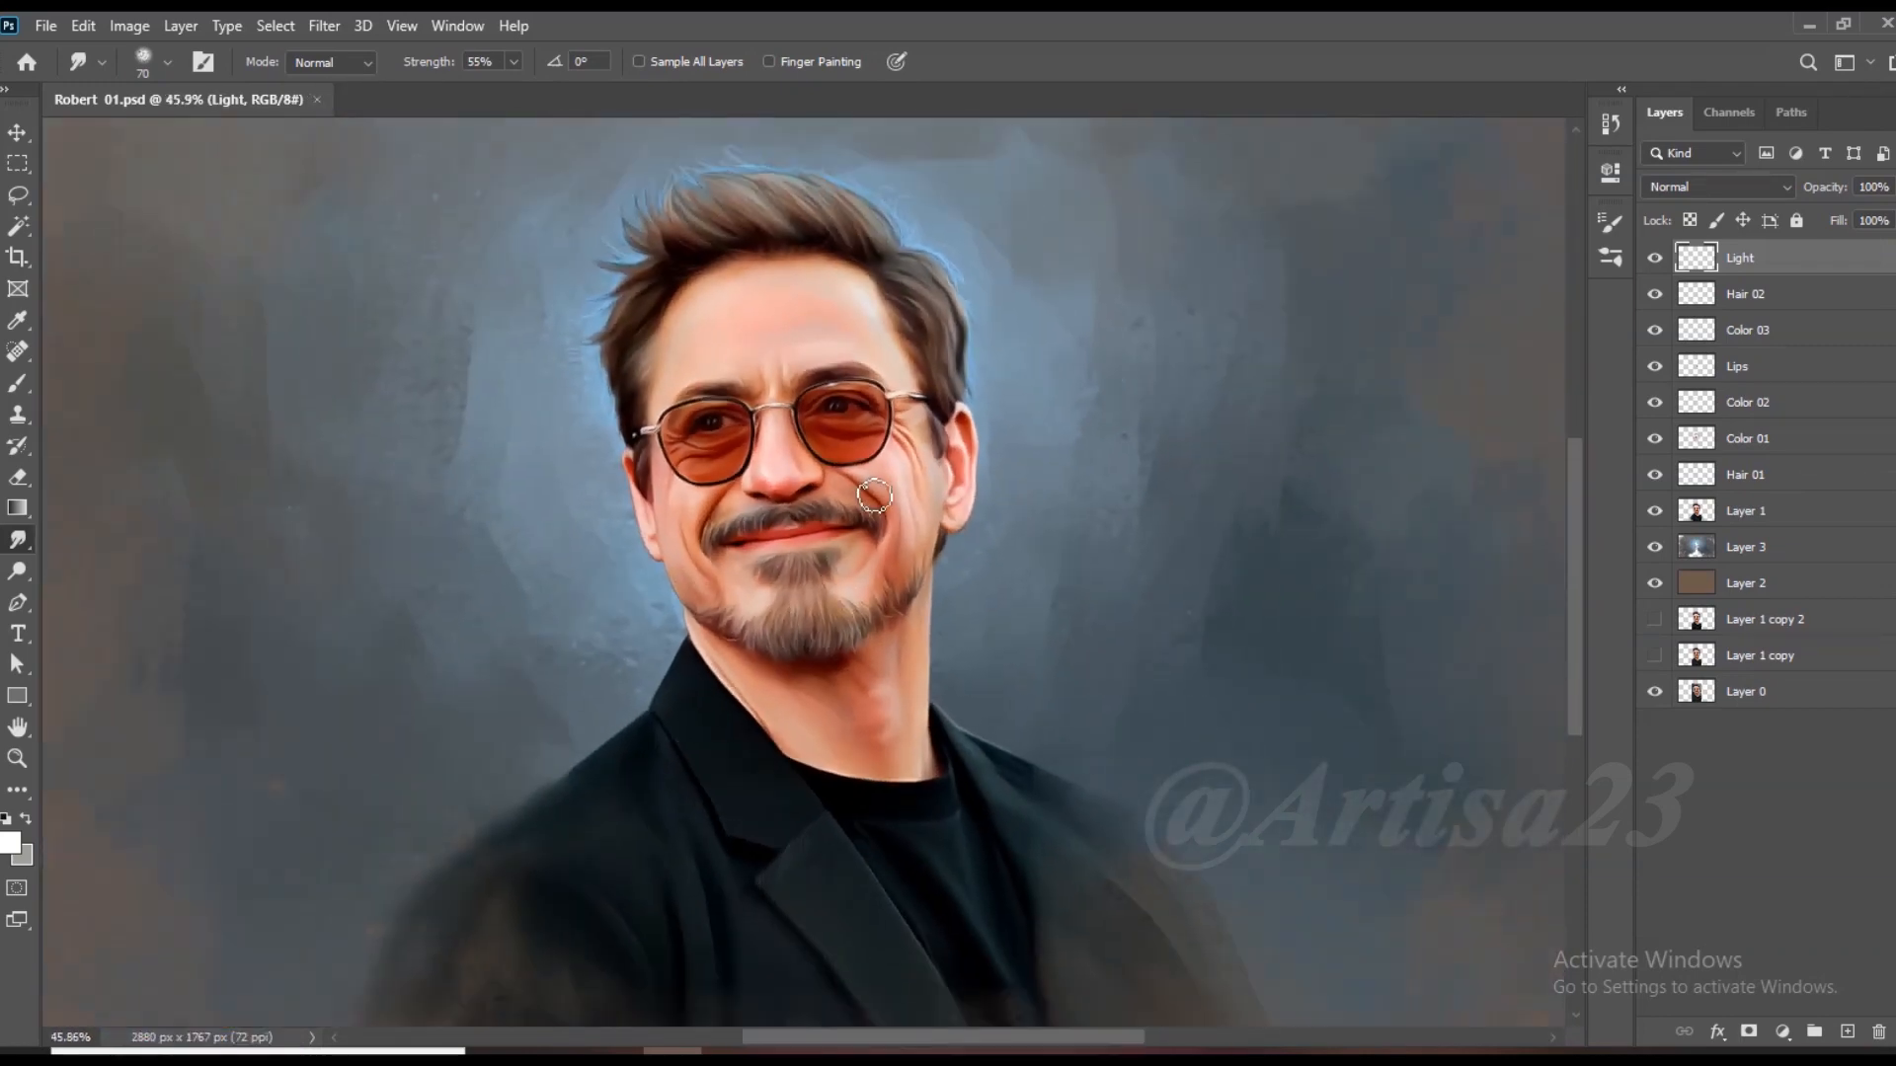
pyautogui.scroll(2, 1018, 639)
pyautogui.scroll(-2, 1014, 638)
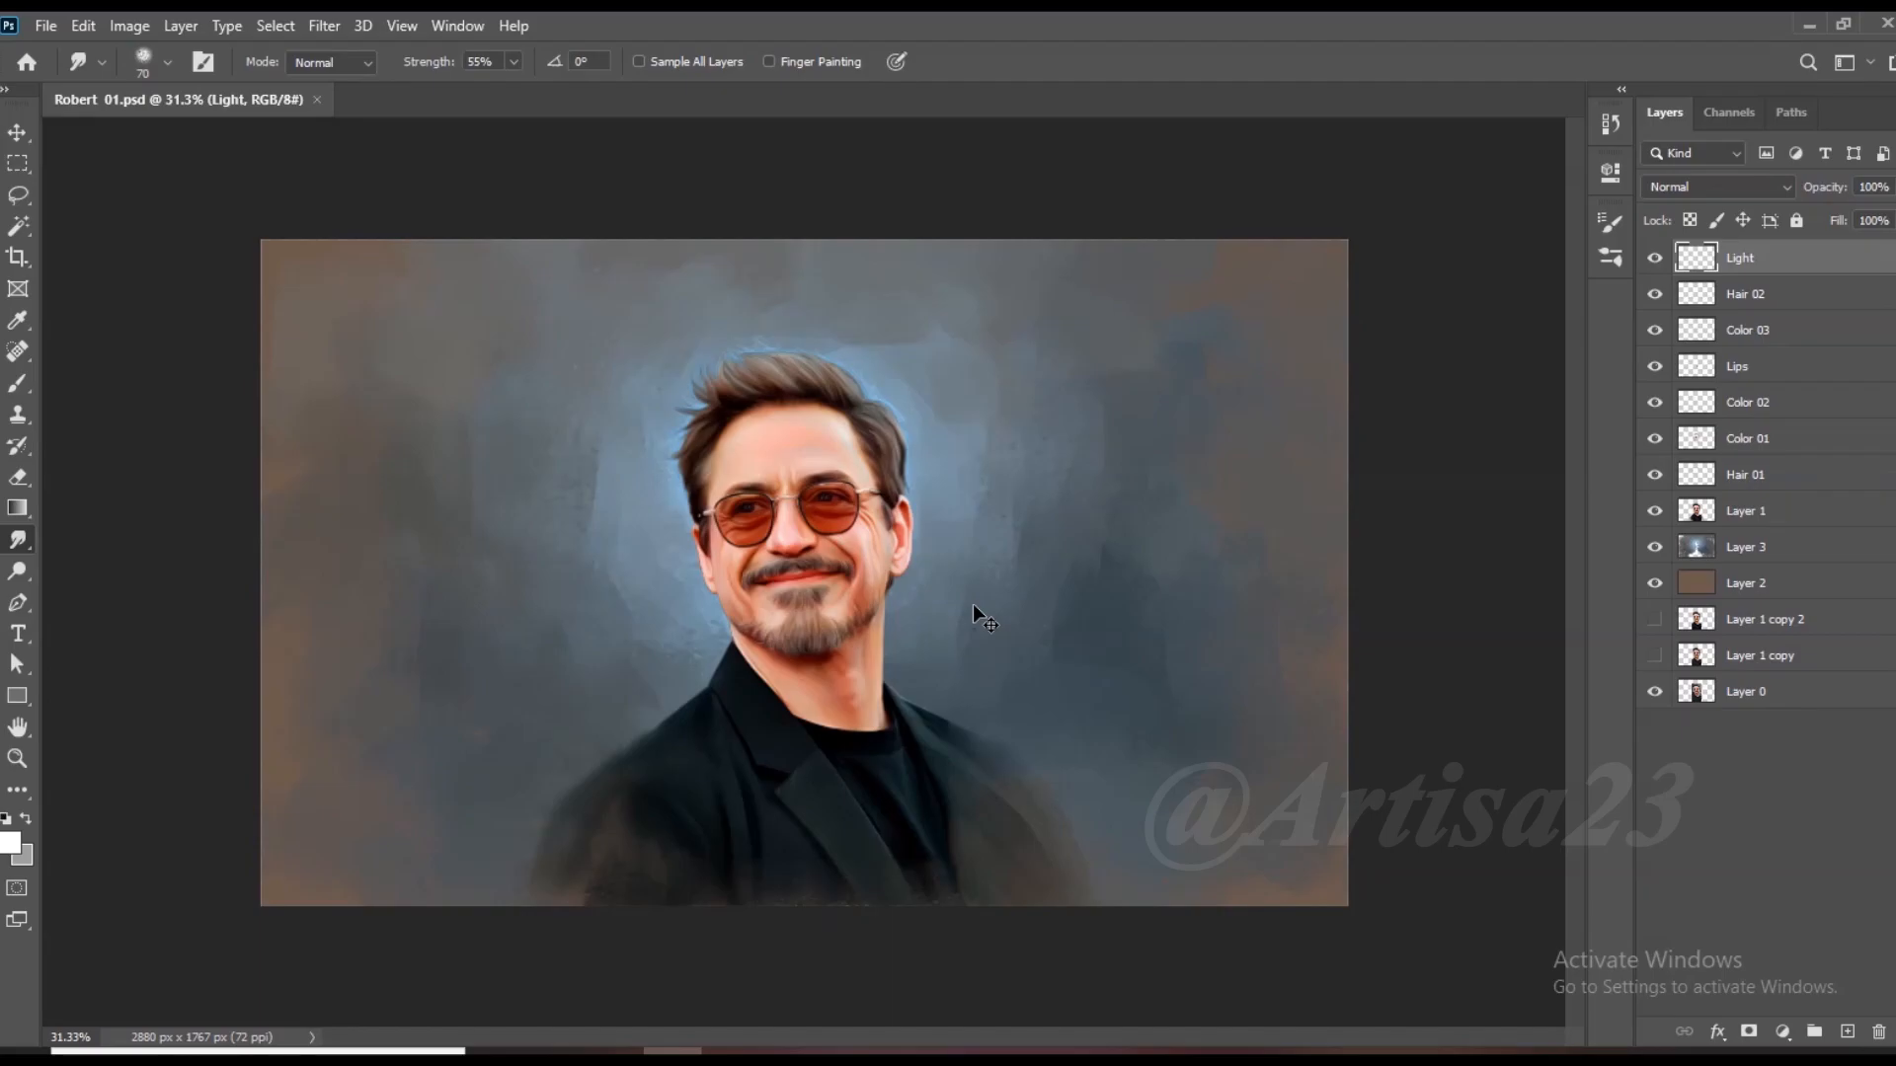